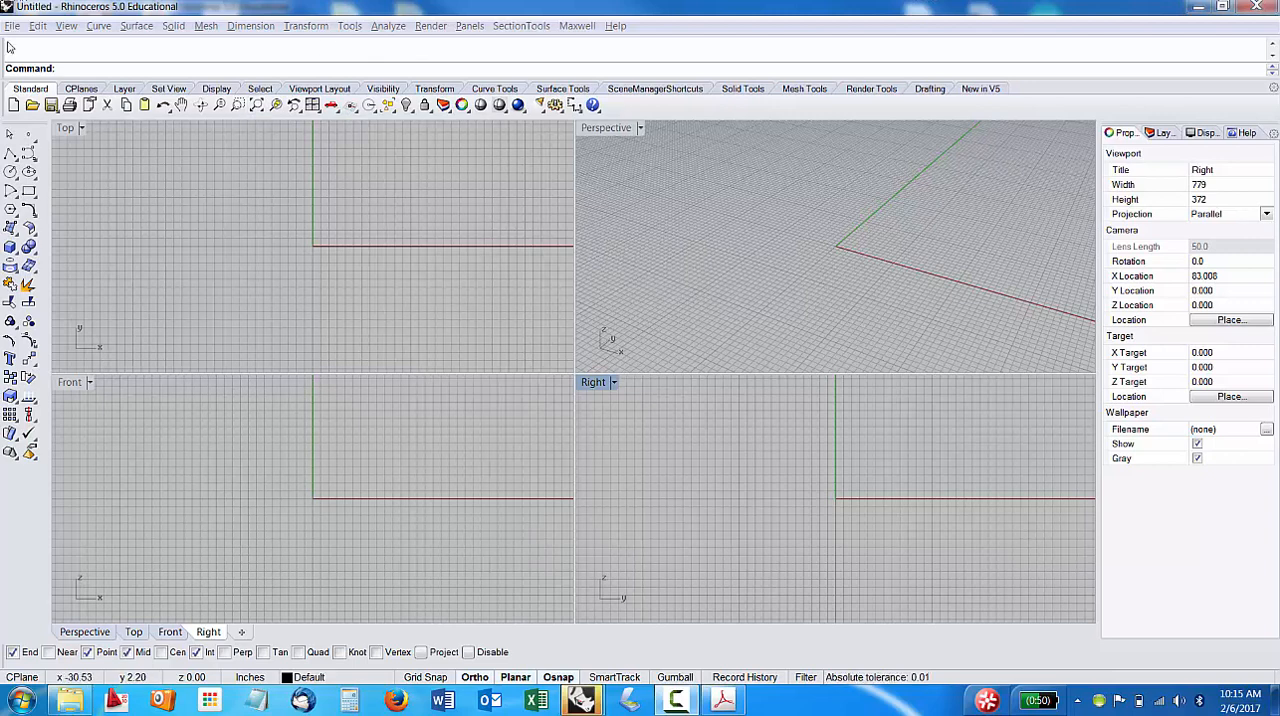
Open Demo File.dwg from the Help Desk folder on the USB drive (E:).
left_click(205, 212)
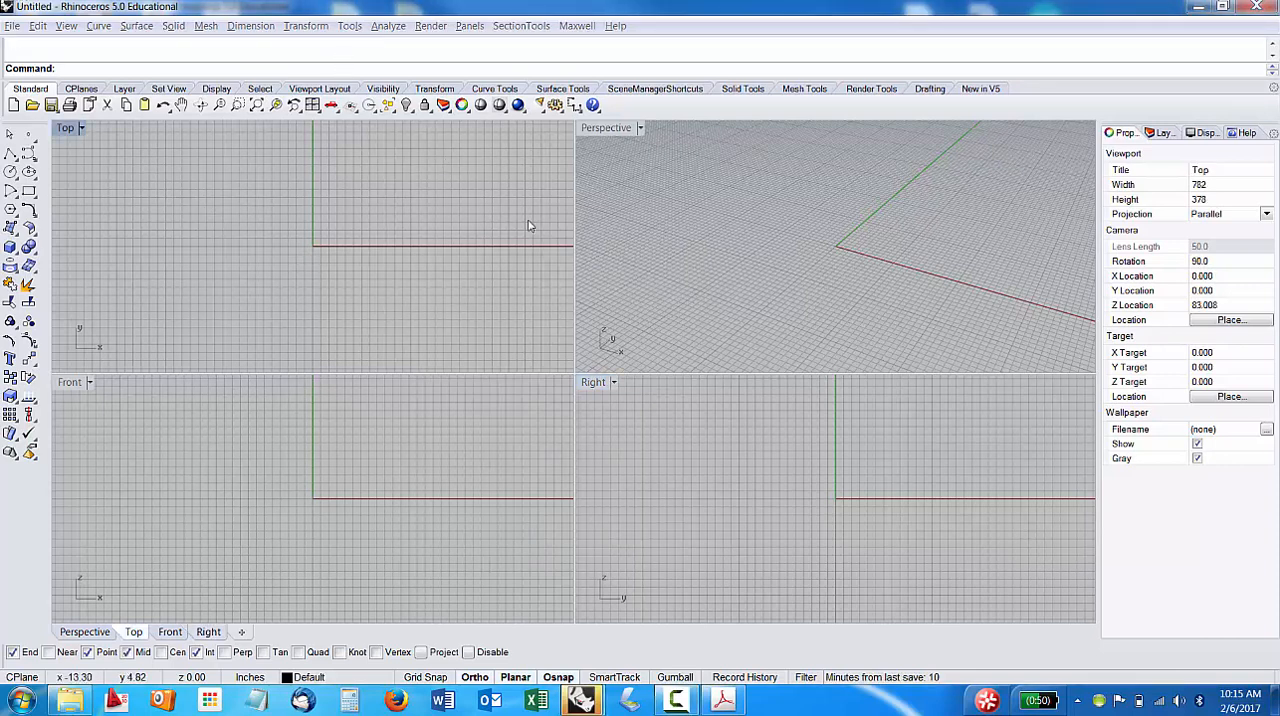
key("ctrl+o")
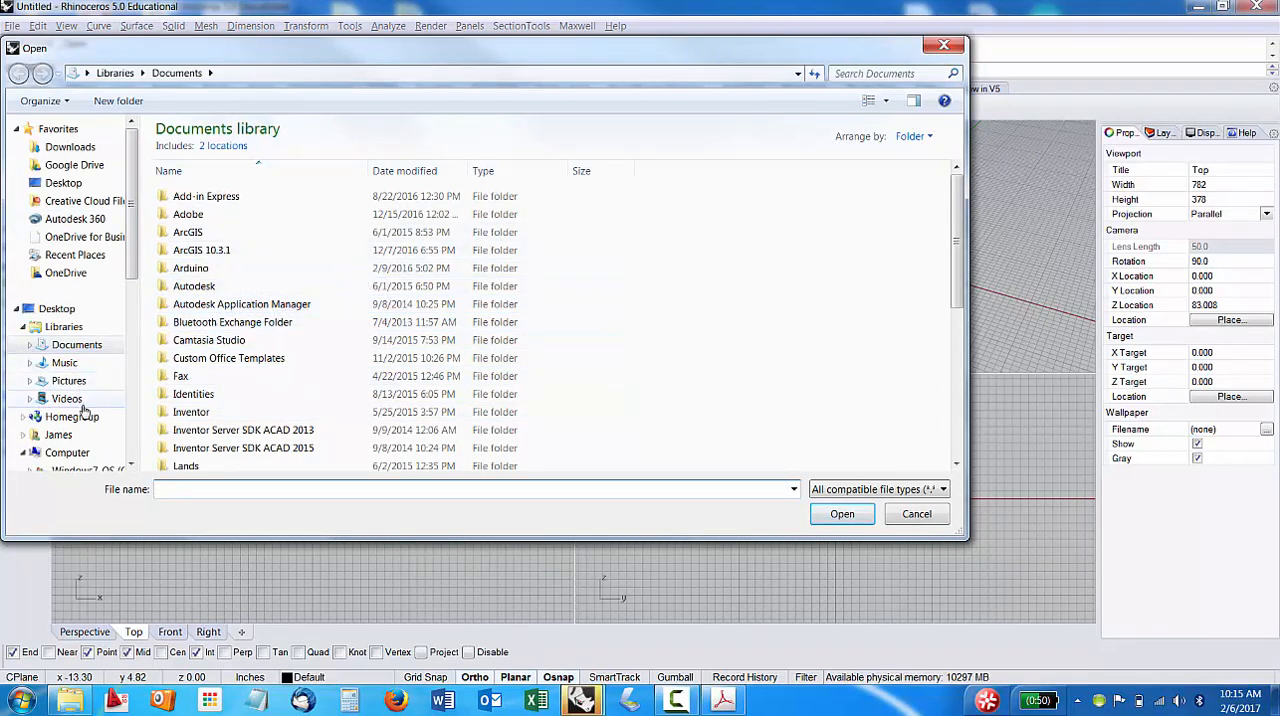
scroll(95, 300, "down", 3)
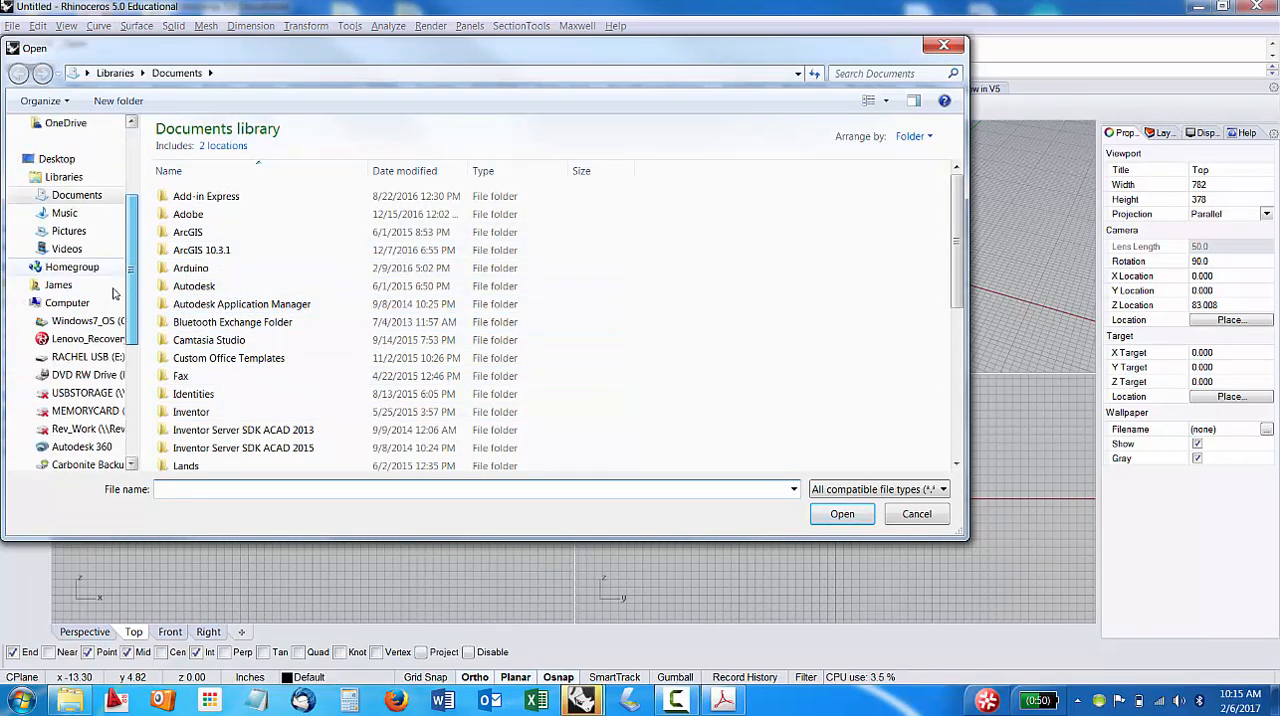
left_click(88, 357)
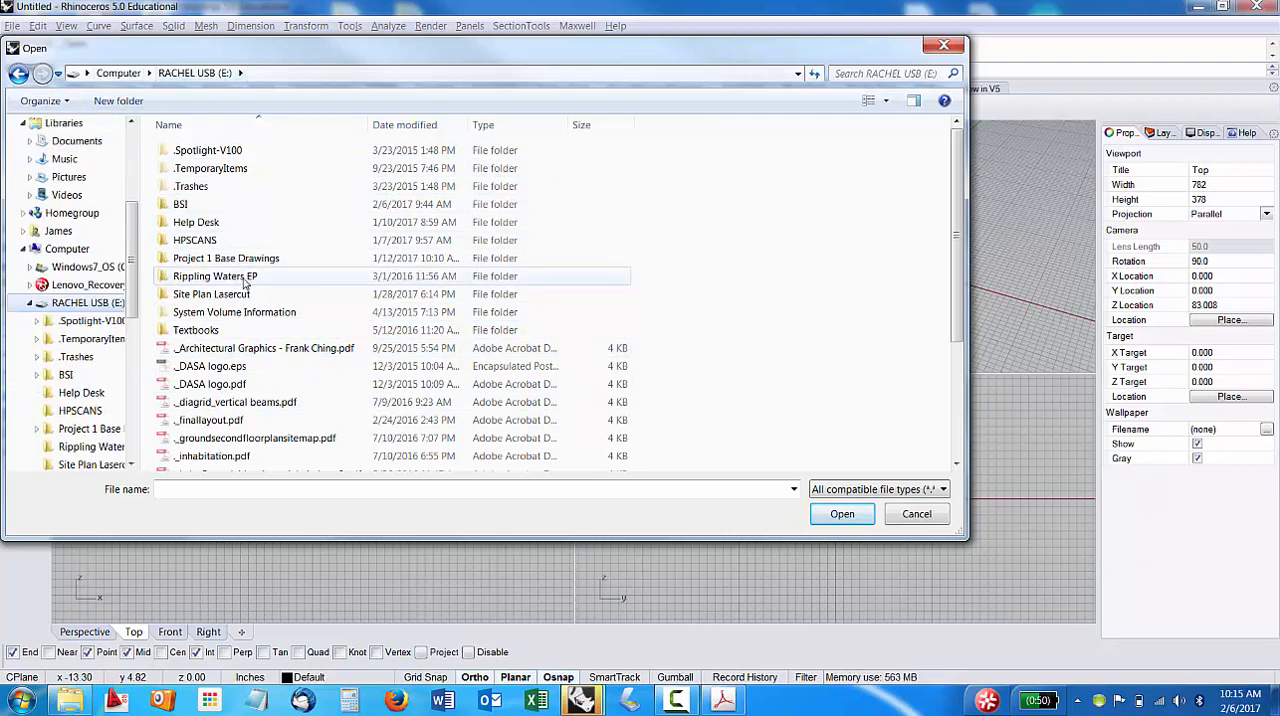
double_click(214, 222)
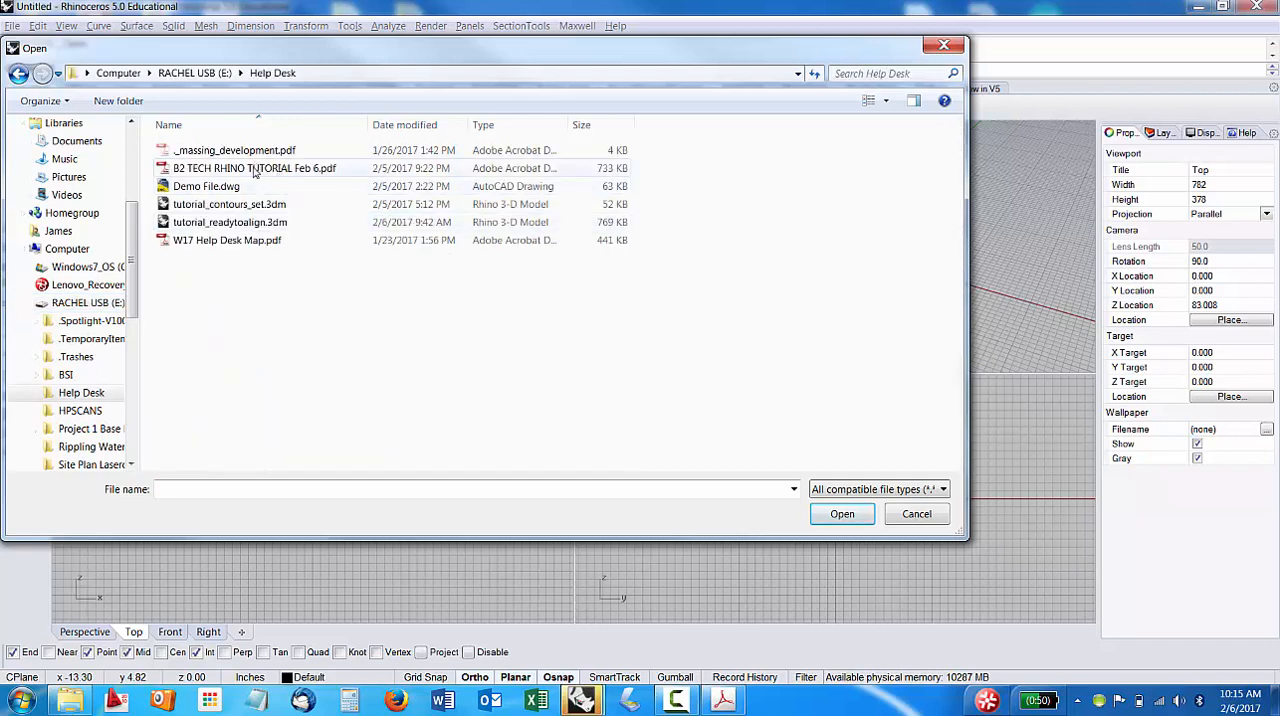
left_click(224, 188)
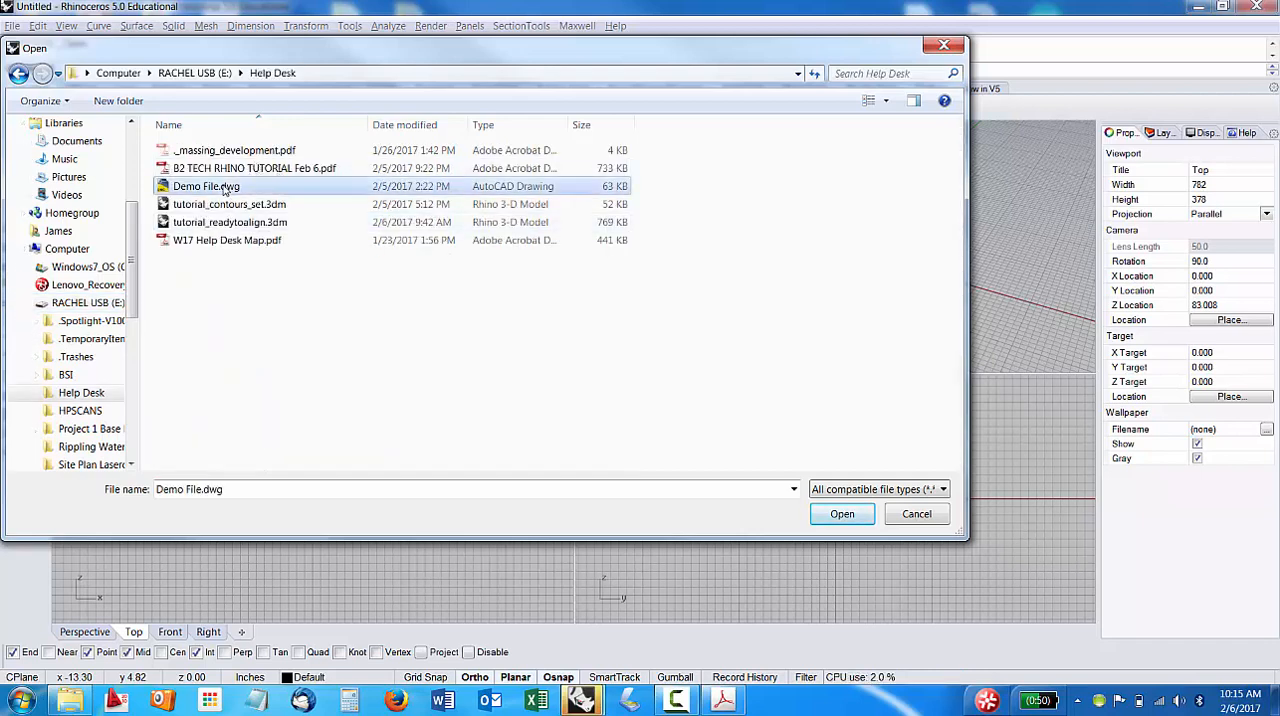
left_click(842, 513)
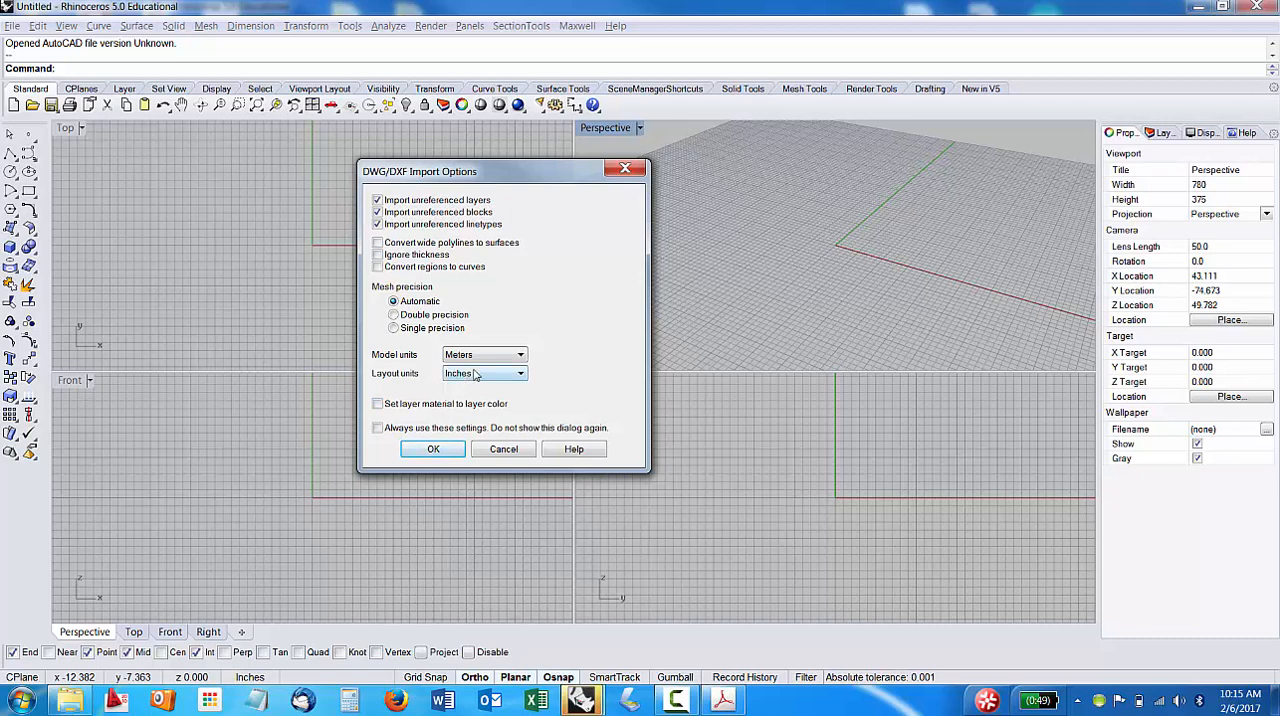
Set the DWG import's layout units to Millimeters, keep the model units at Meters, and import the drawing.
left_click(476, 375)
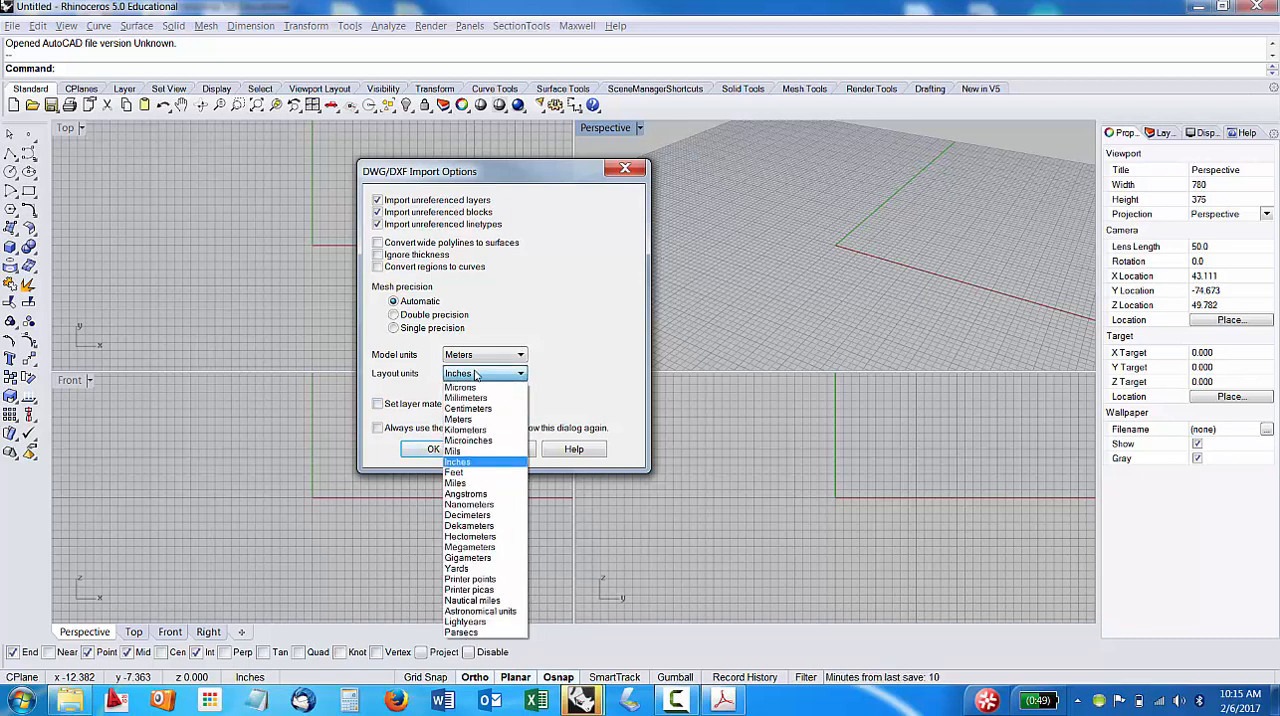
left_click(475, 399)
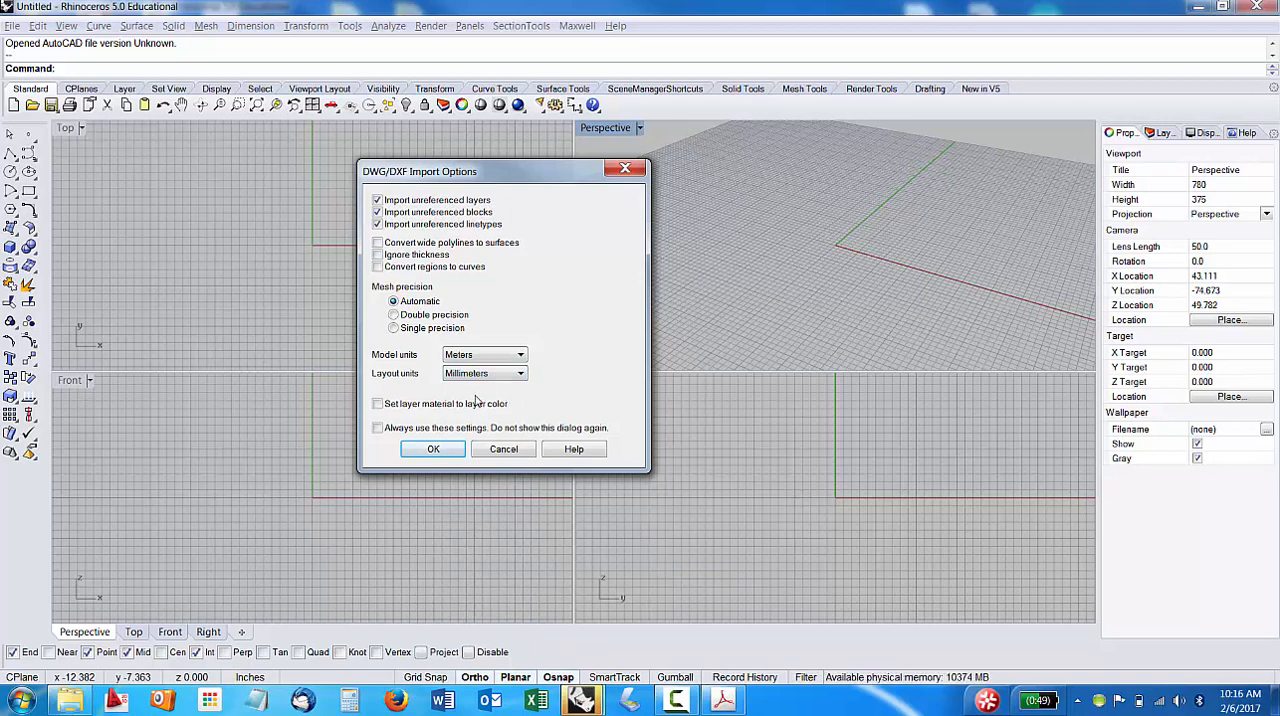
left_click(436, 450)
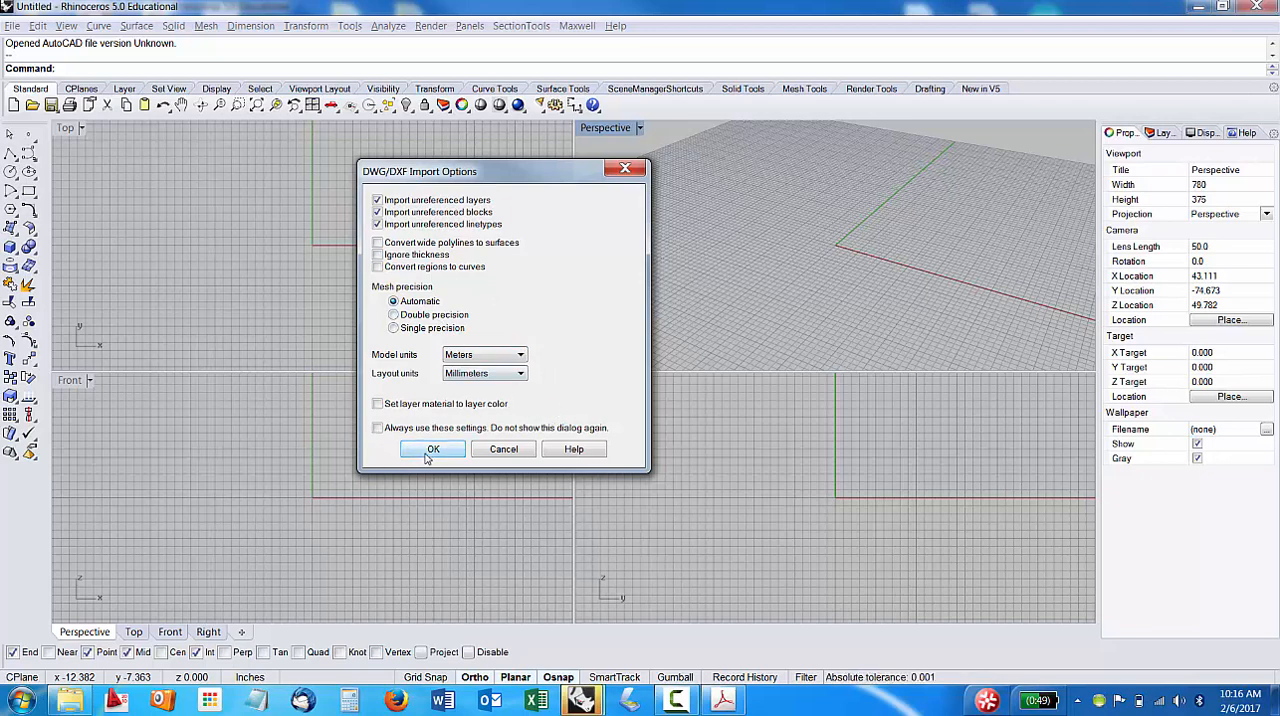
left_click(430, 451)
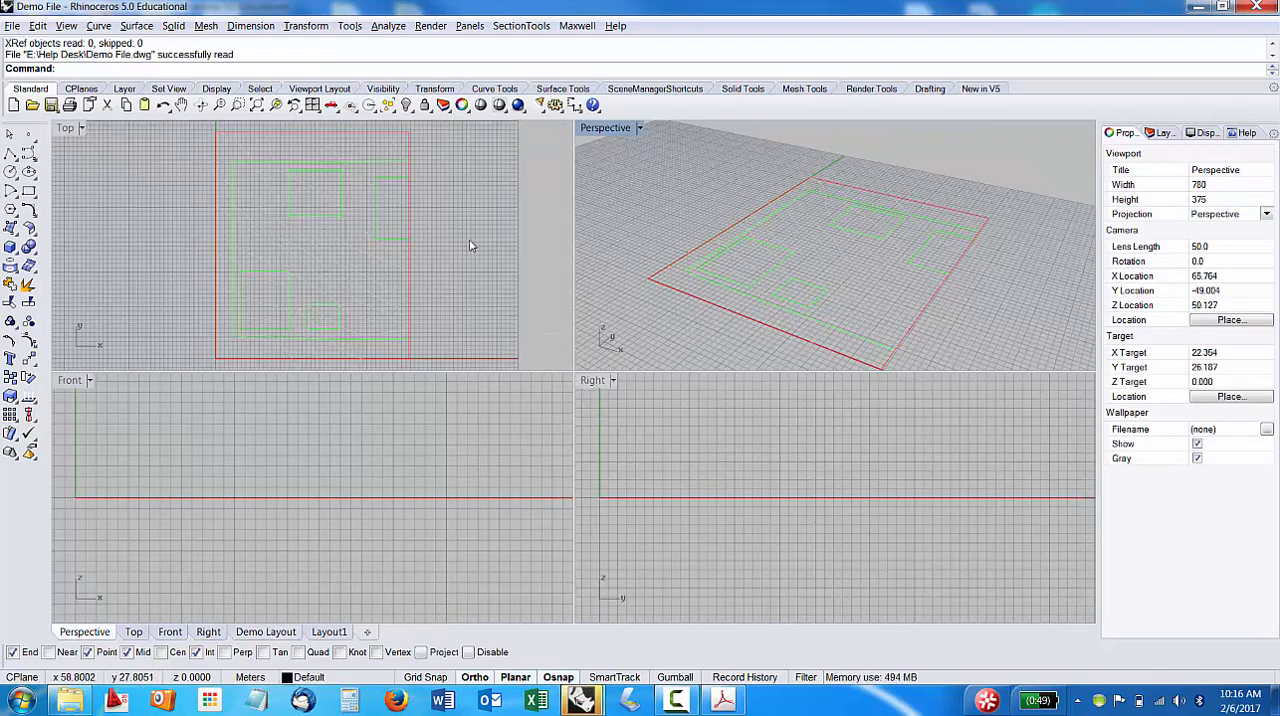
scroll(471, 246, "down", 1)
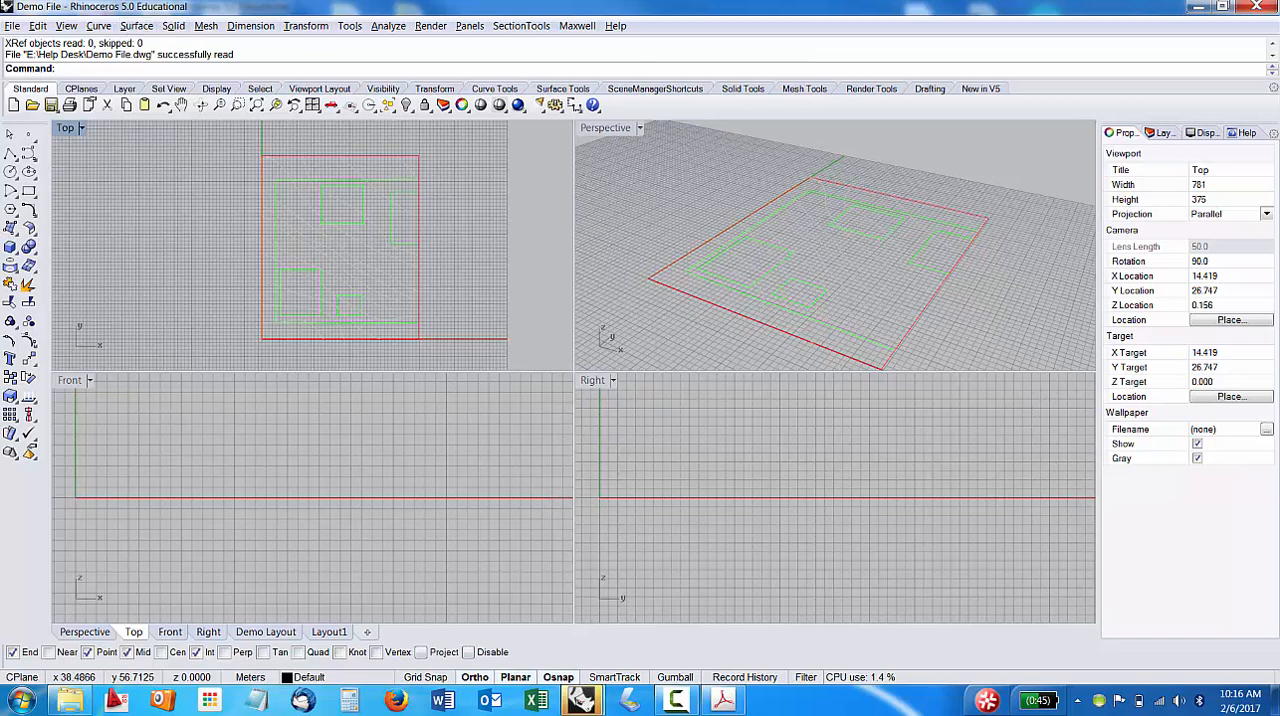
left_click(12, 25)
left_click(12, 25)
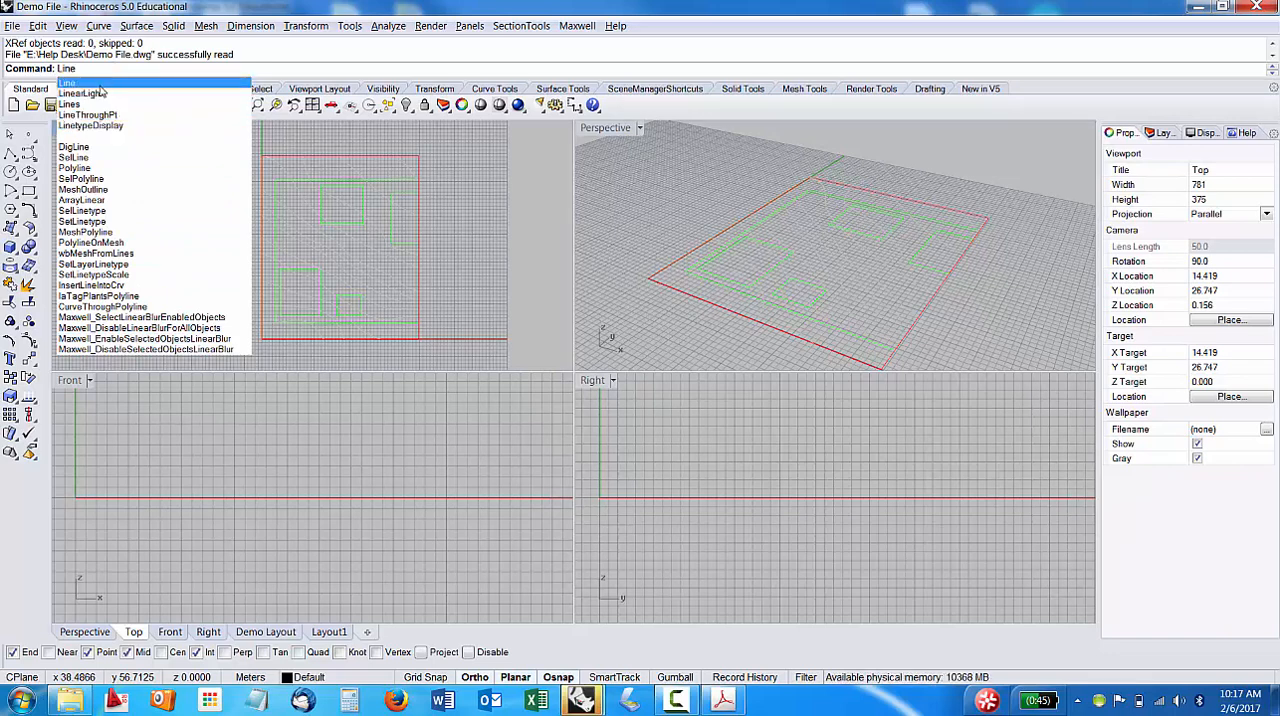
key("Return")
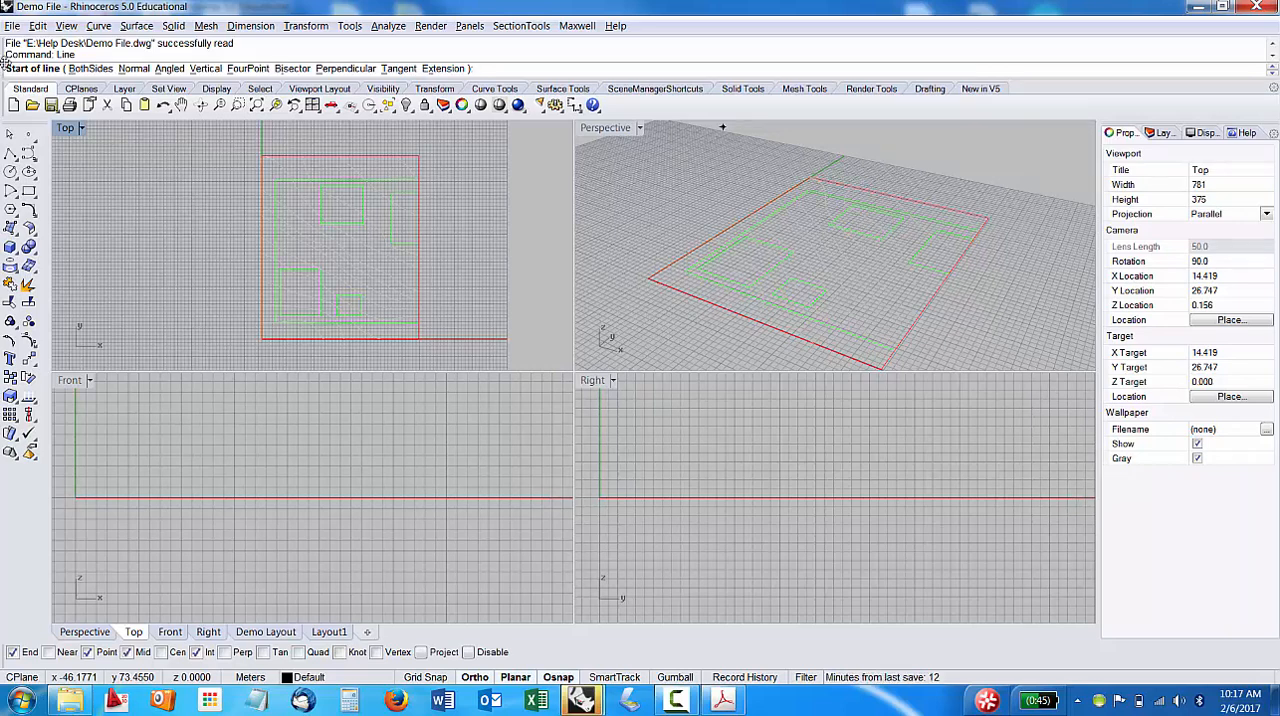
key("Escape")
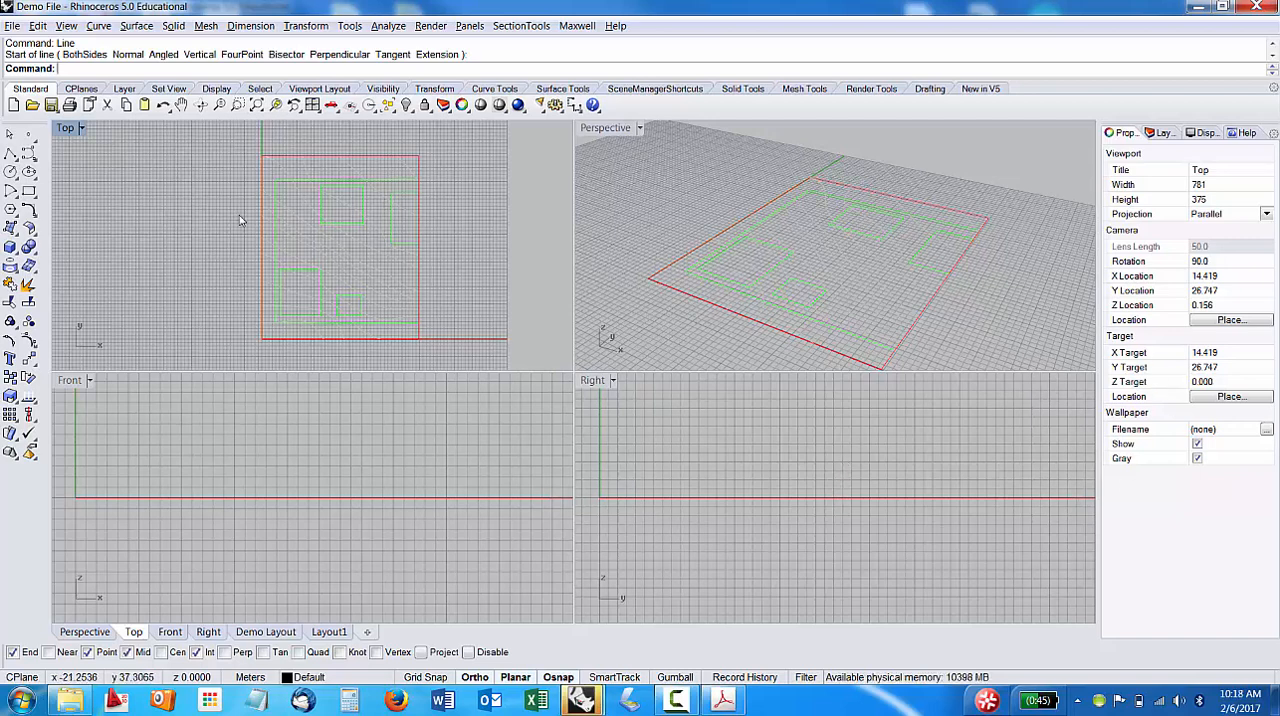
Examine the imported plan in the Top and Perspective viewports, maximizing Top and restoring the four-viewport layout.
mouse_move(229, 251)
right_mouse_down()
mouse_move(214, 268)
mouse_move(211, 240)
mouse_move(163, 231)
mouse_move(169, 249)
mouse_move(217, 234)
mouse_move(200, 234)
mouse_move(216, 255)
right_mouse_up()
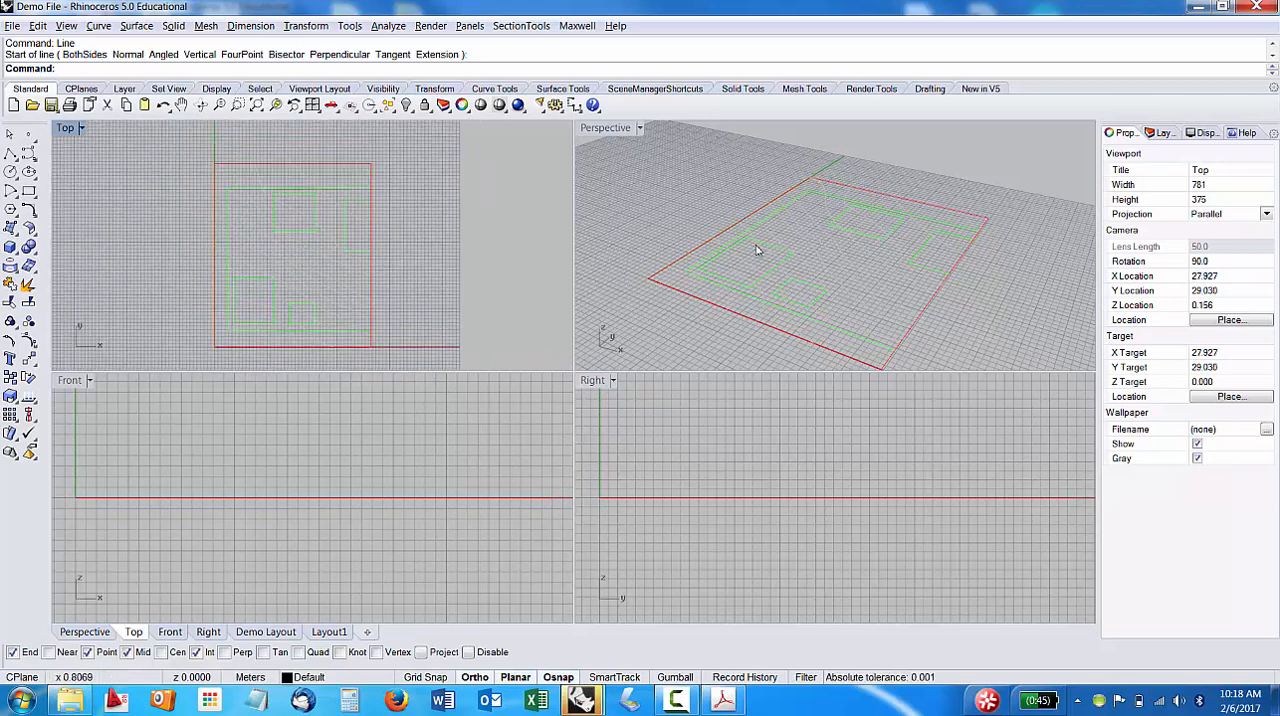
right_click_drag(843, 316, 779, 229)
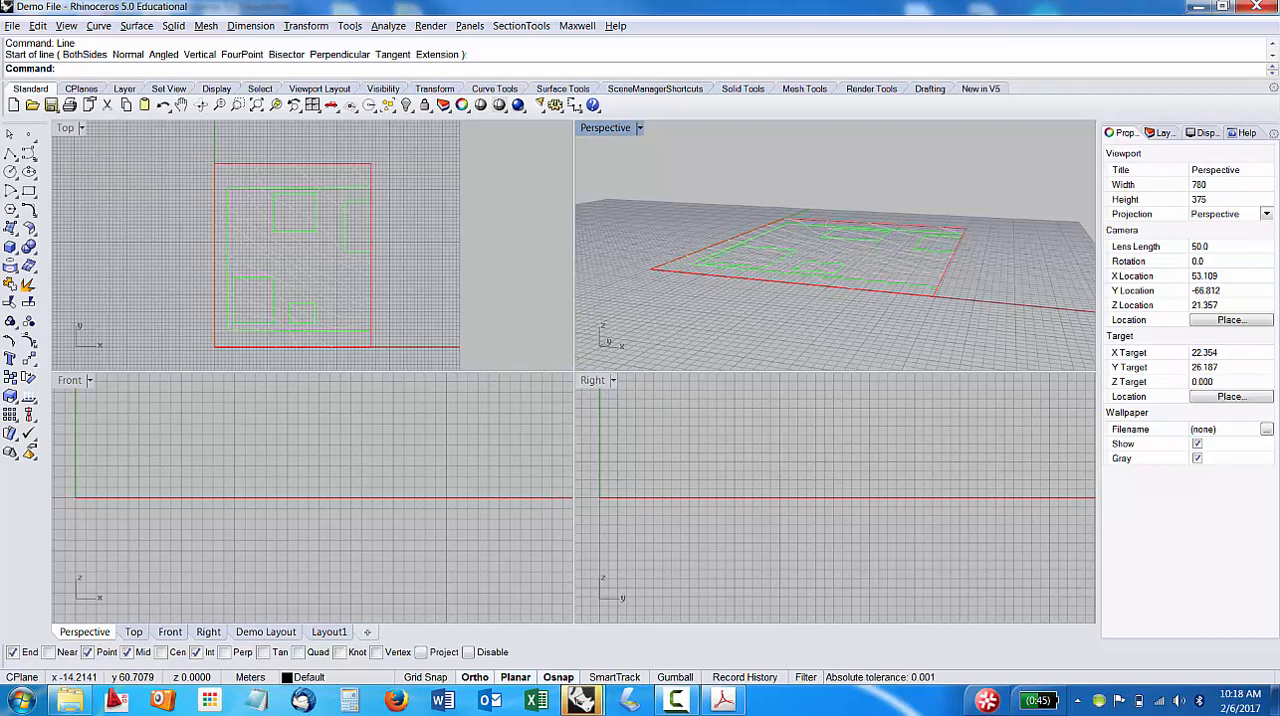
double_click(65, 129)
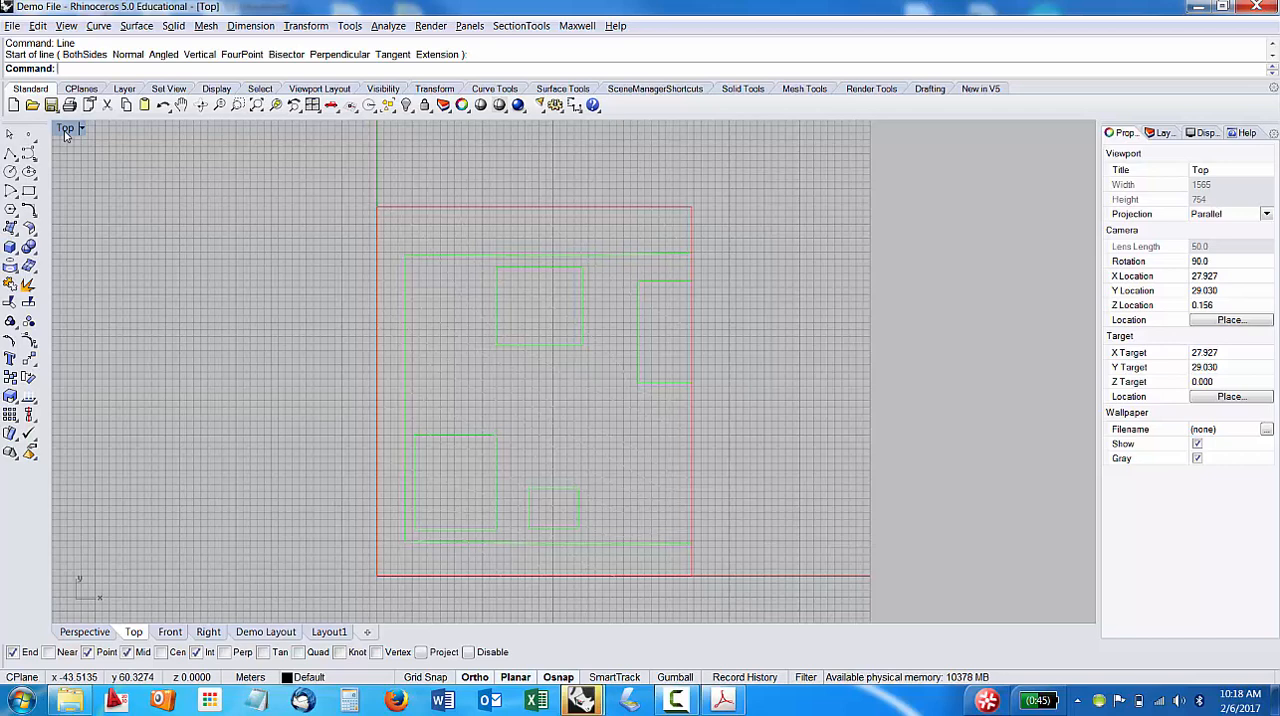
double_click(65, 130)
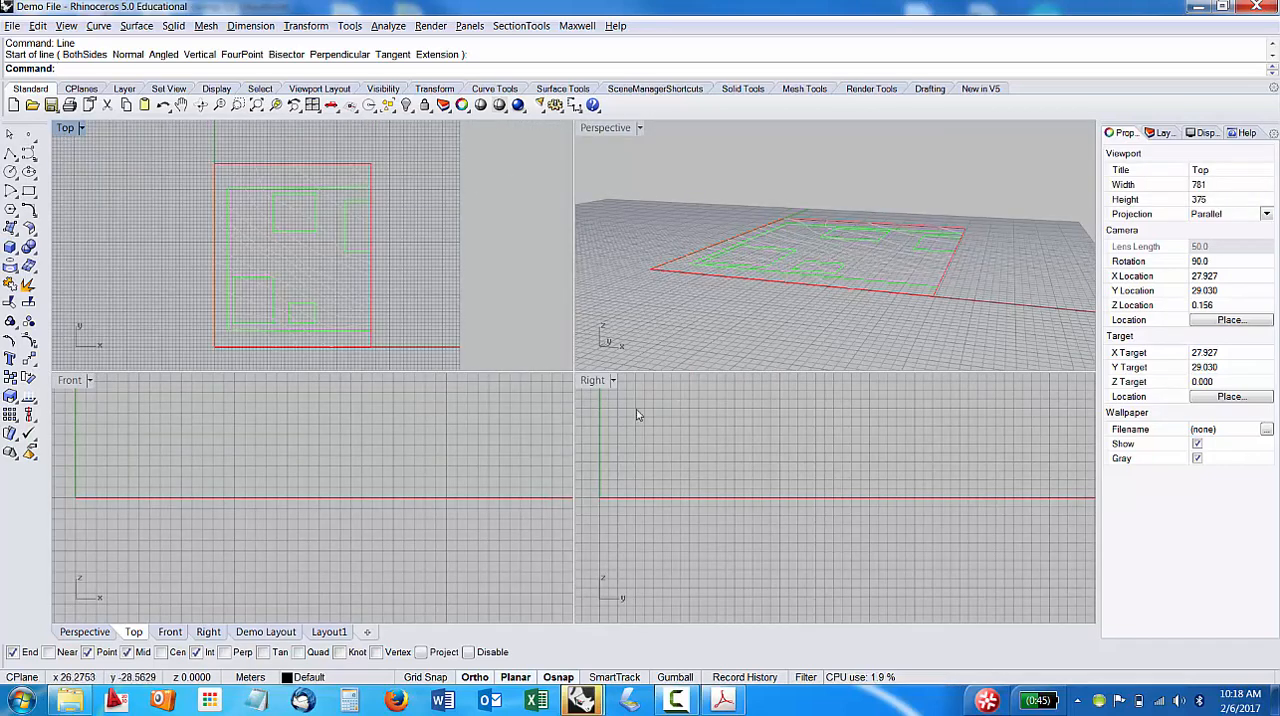
Maximize the Perspective viewport, examine its display modes and preset and isometric views, and restore the four-viewport layout.
double_click(612, 130)
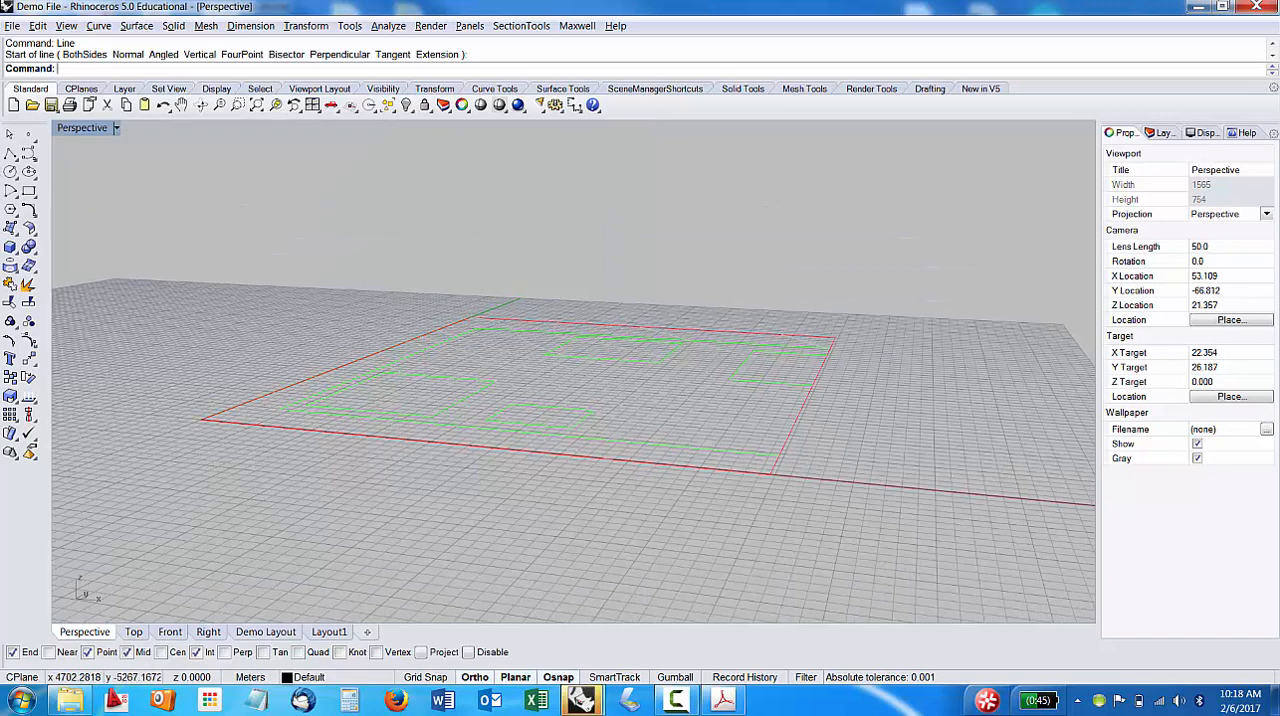
left_click(116, 129)
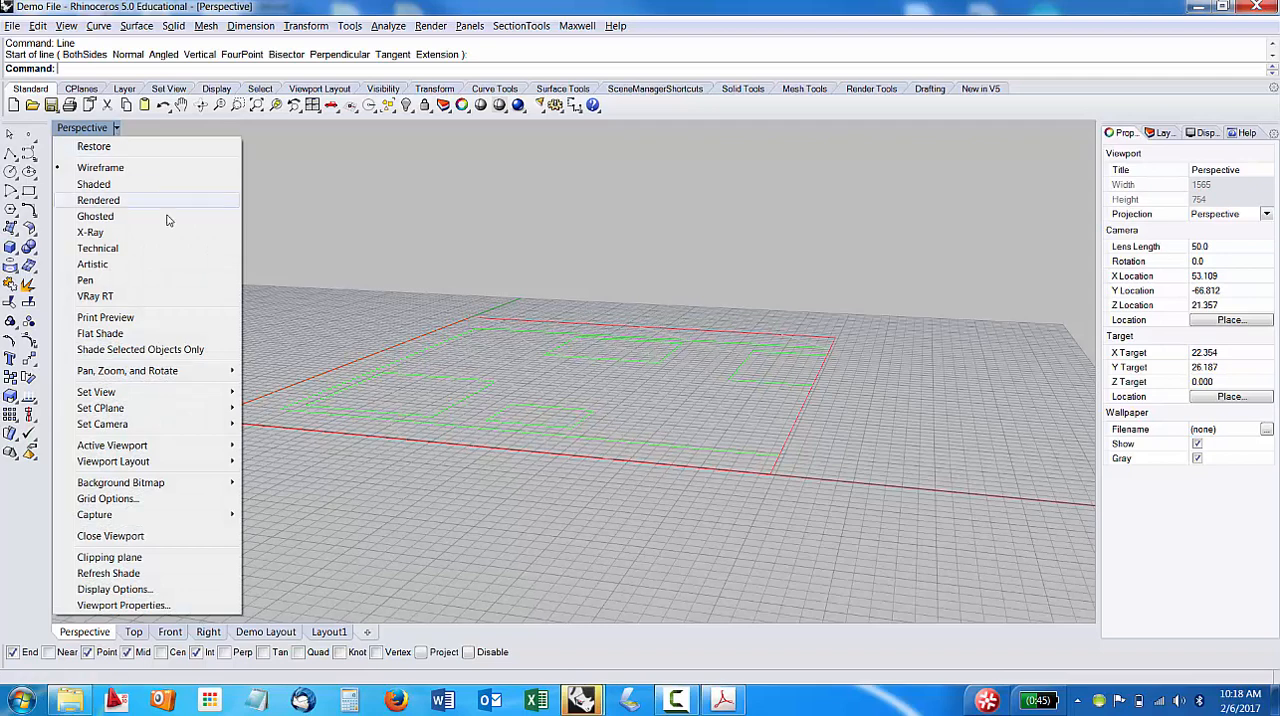
left_click(61, 132)
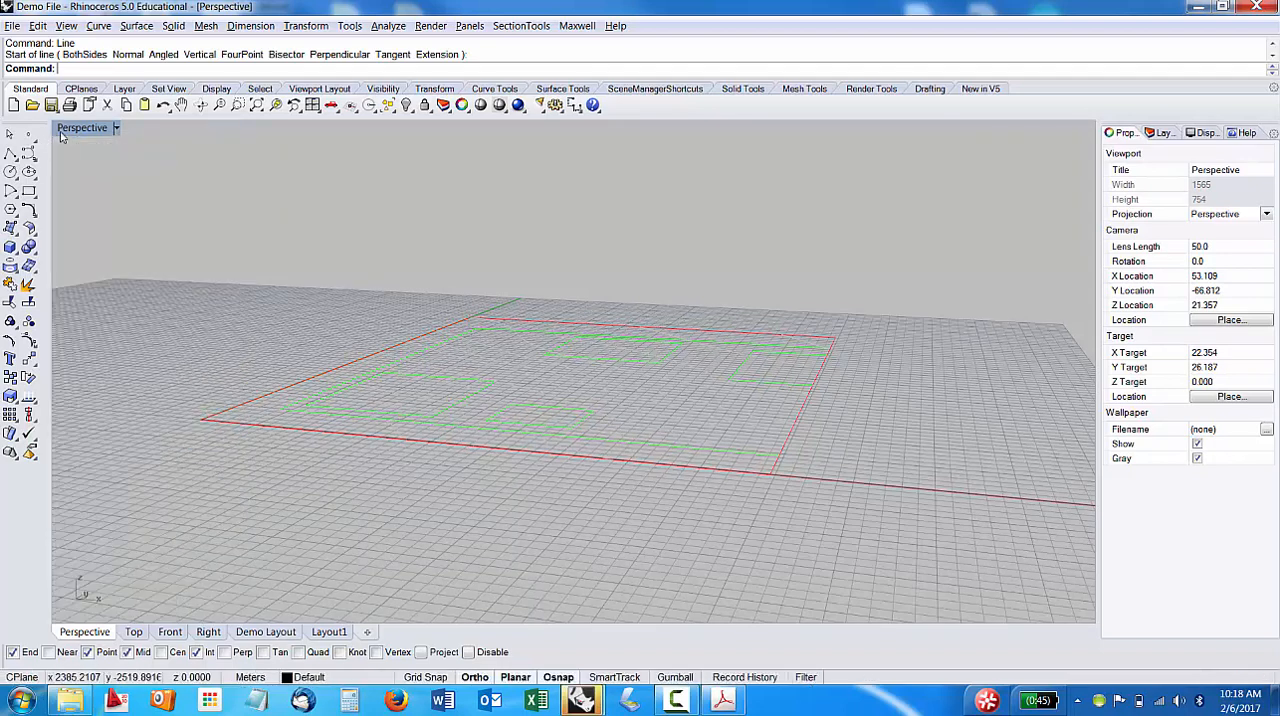
left_click(116, 129)
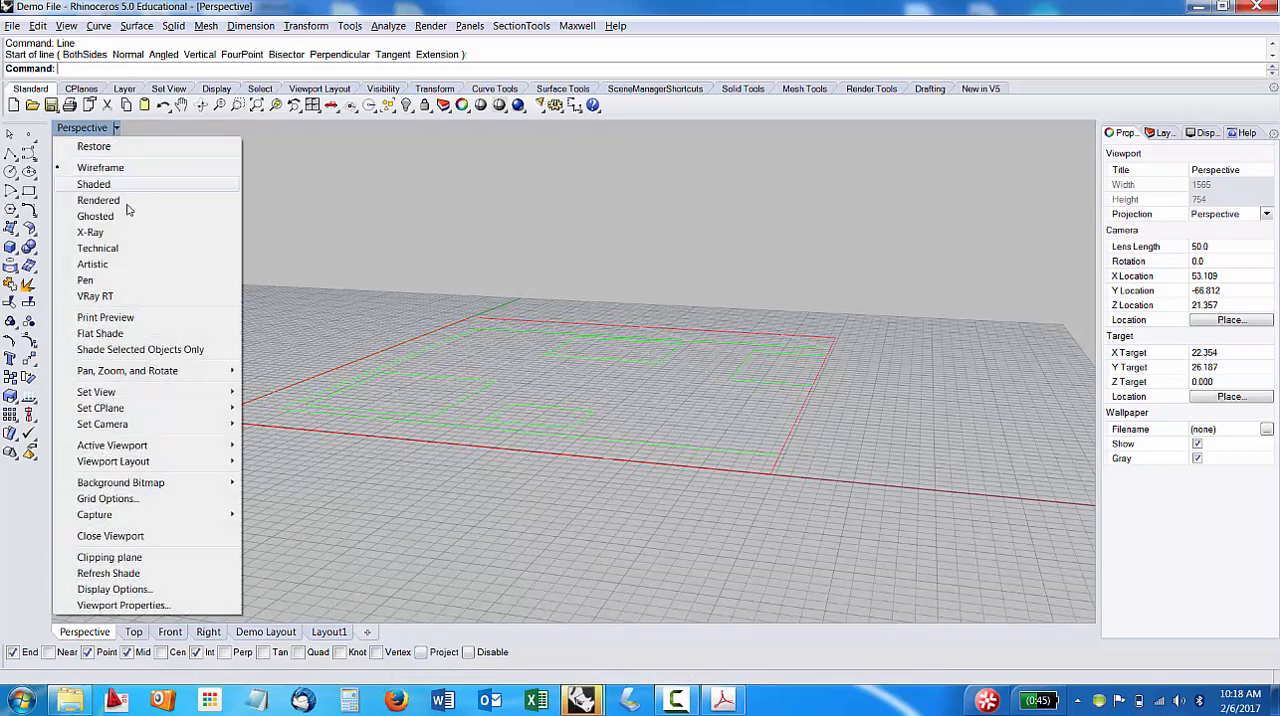
mouse_move(145, 398)
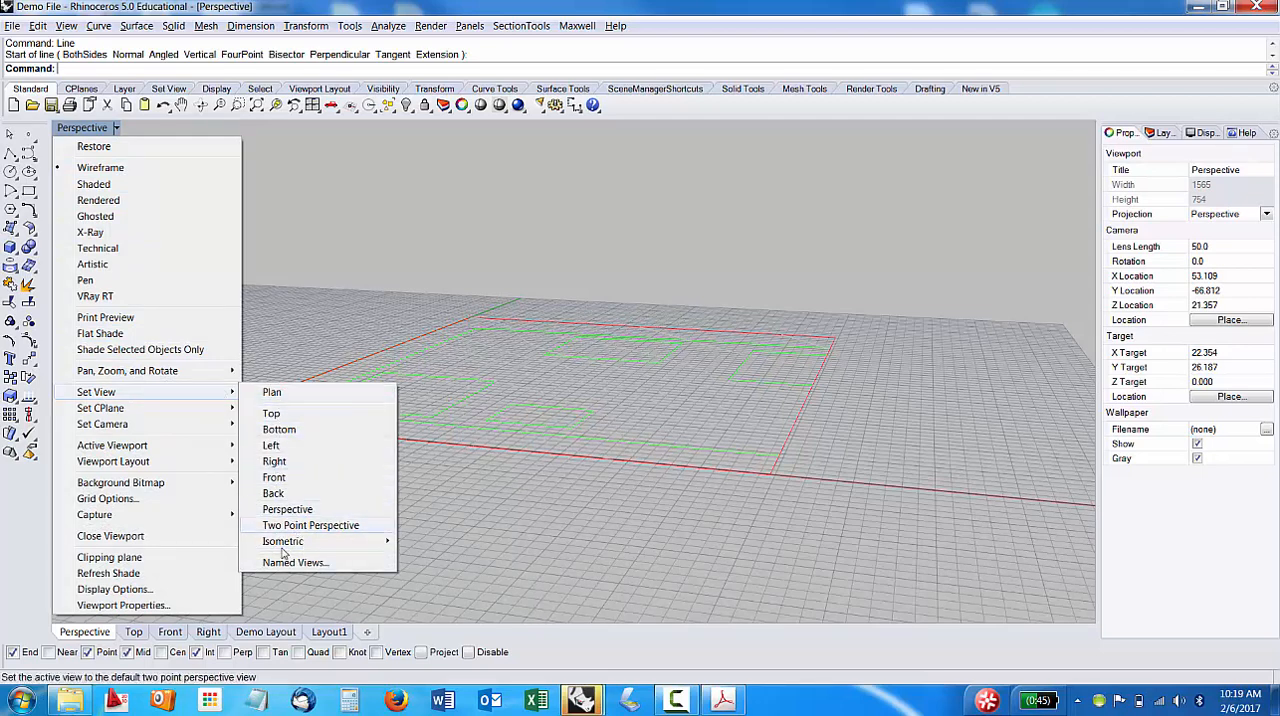
mouse_move(330, 543)
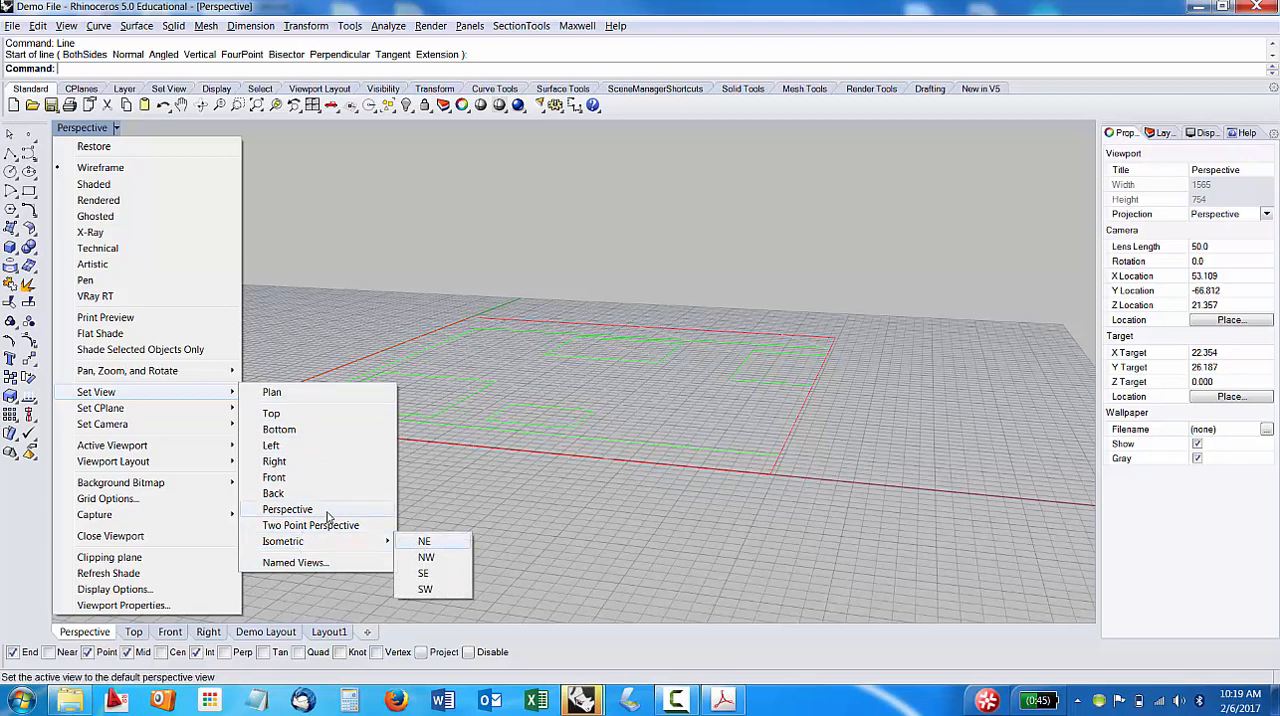
left_click(273, 190)
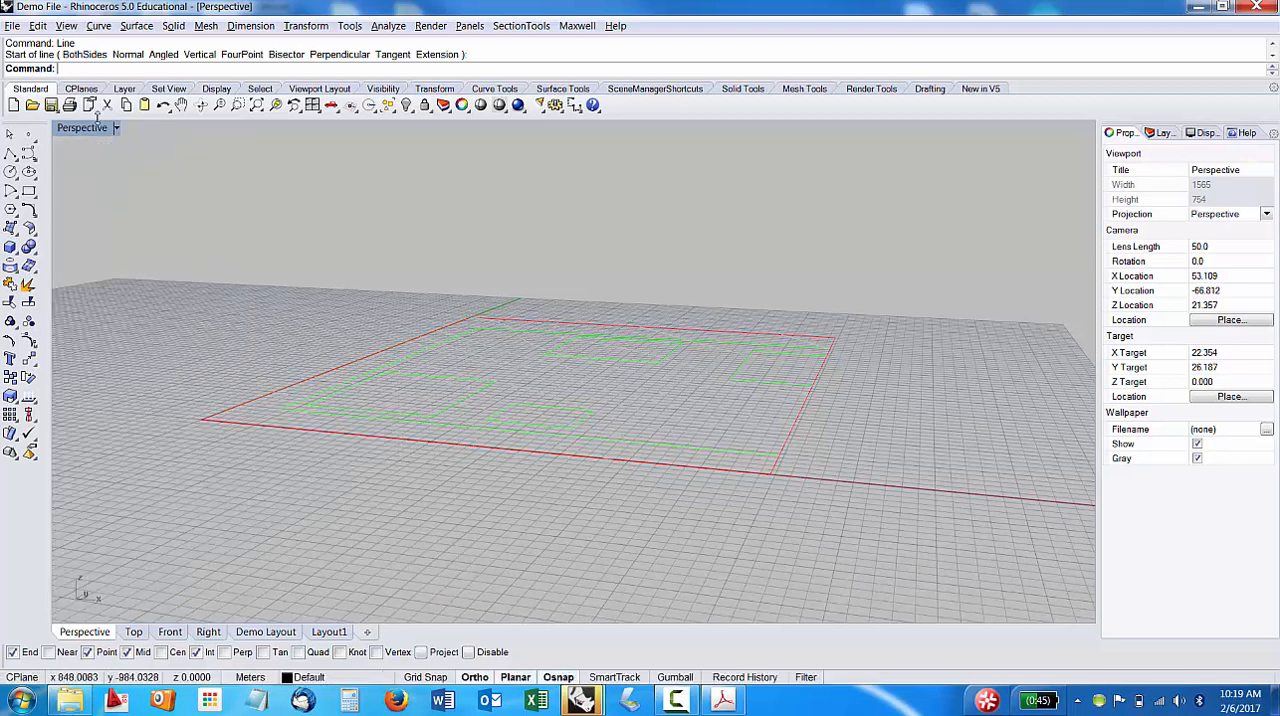
double_click(82, 129)
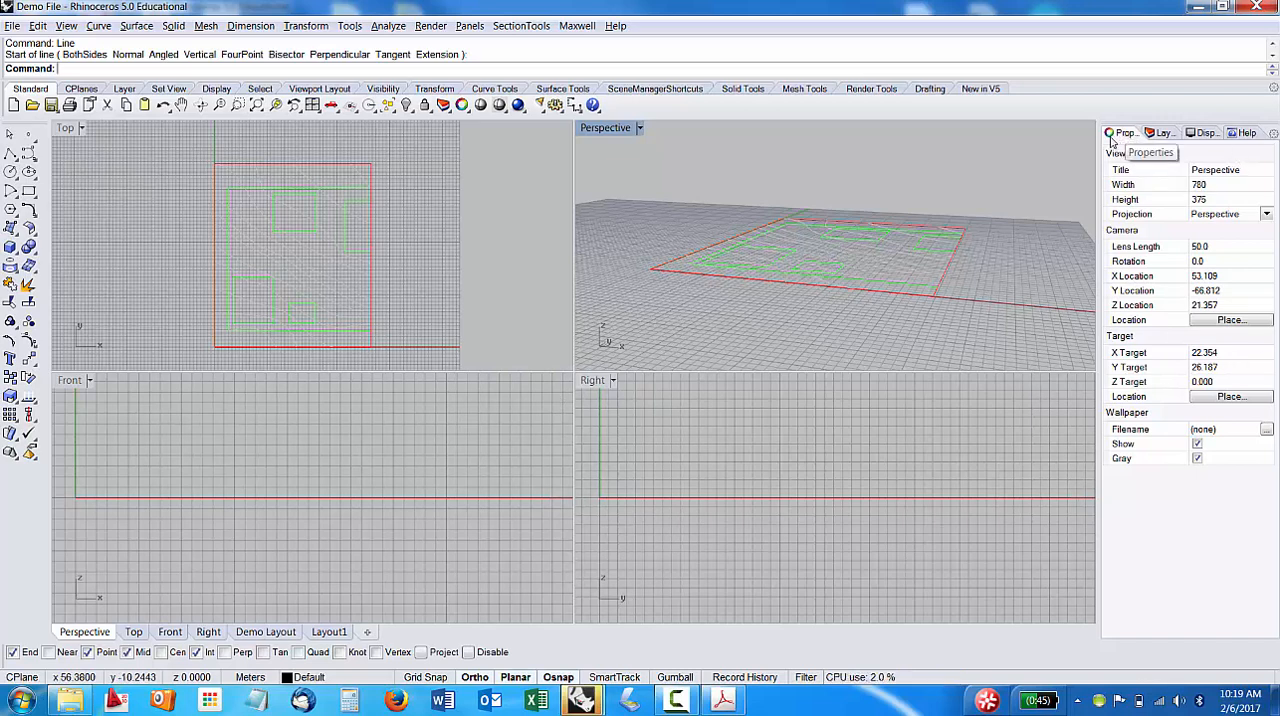
Widen the side panel, select the curved line crossing the plan, and examine its properties, the layers and the display settings.
left_click_drag(1098, 148, 1056, 144)
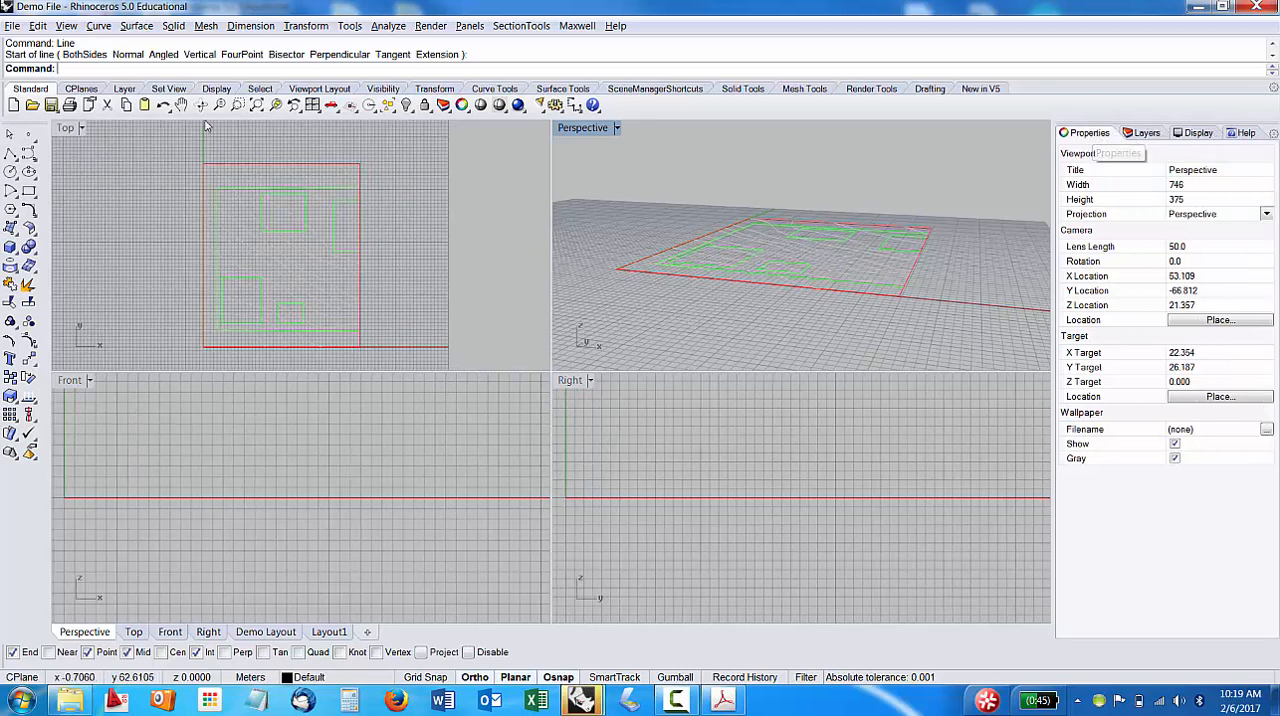
left_click(240, 196)
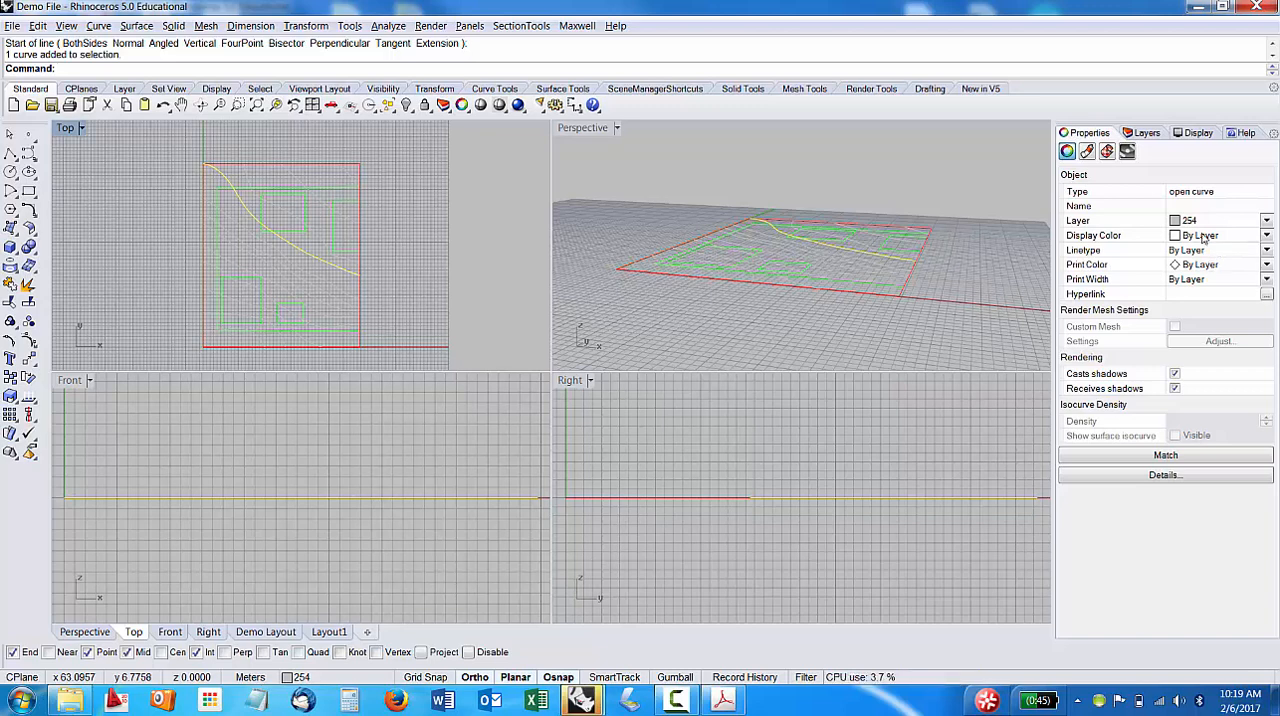
left_click(1143, 133)
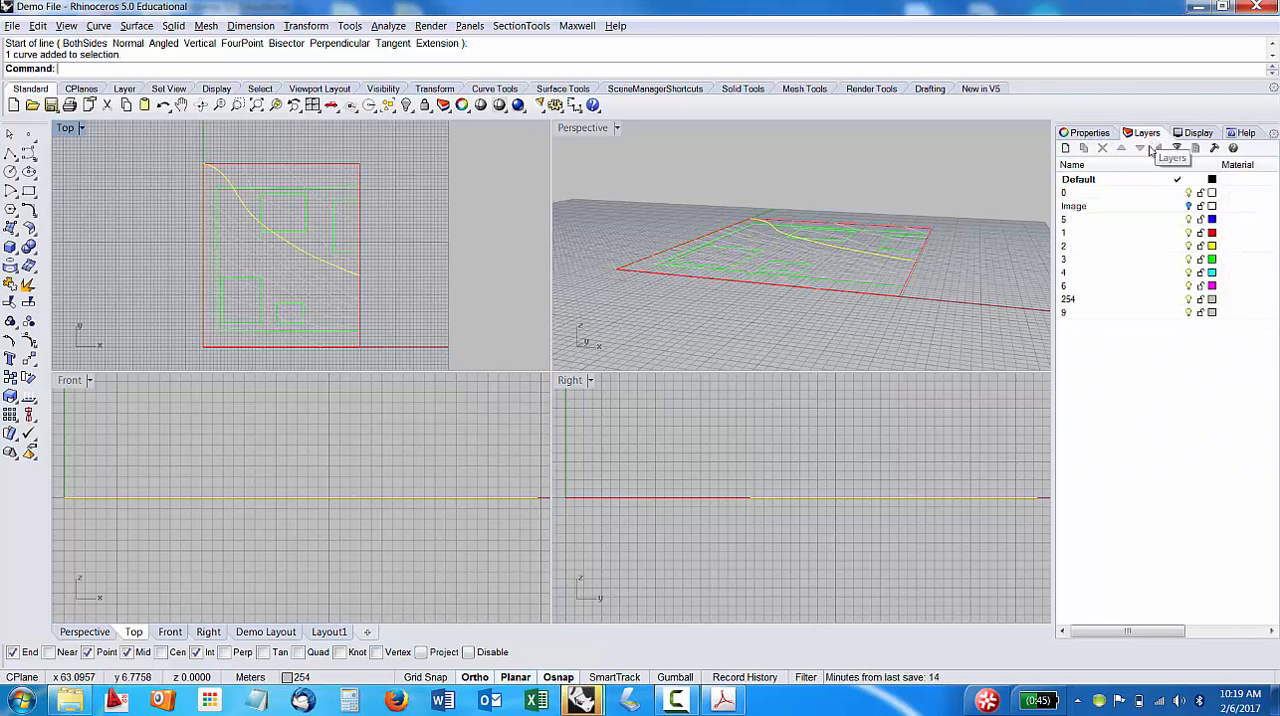
left_click(1187, 137)
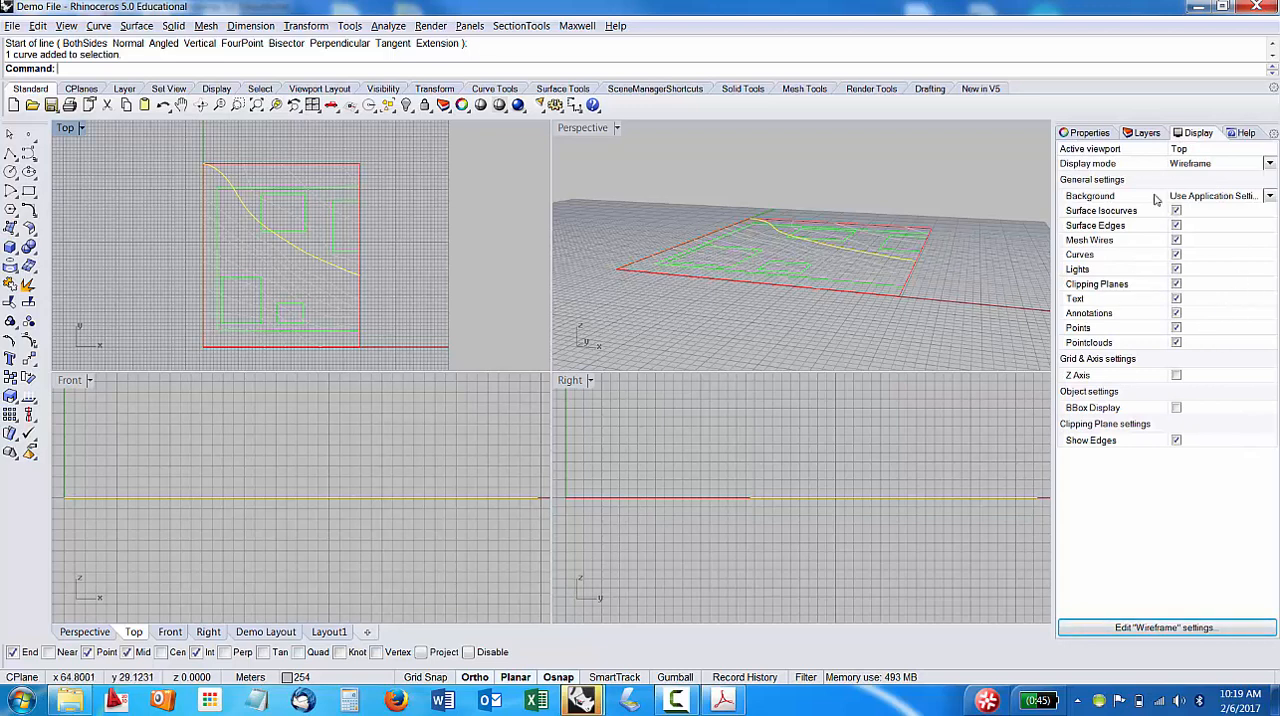
left_click(1080, 134)
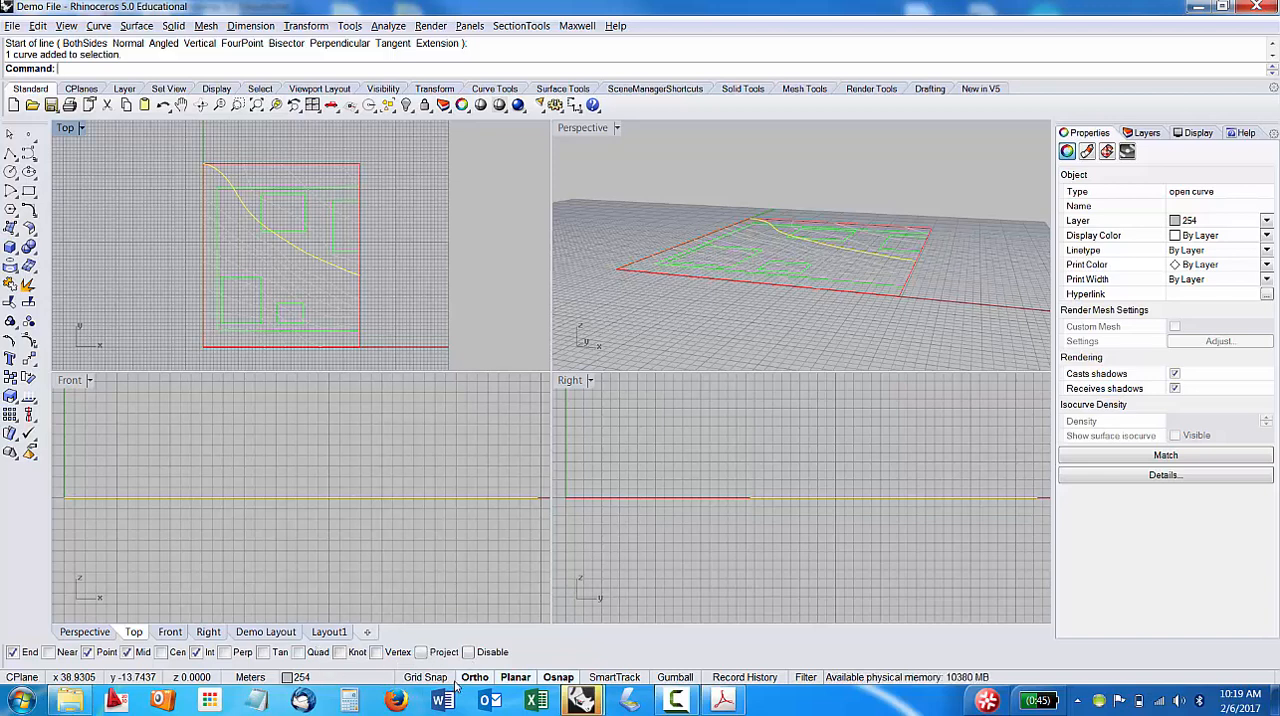
Turn on Grid Snap and try drawing a rectangle in the Front viewport.
left_click(423, 677)
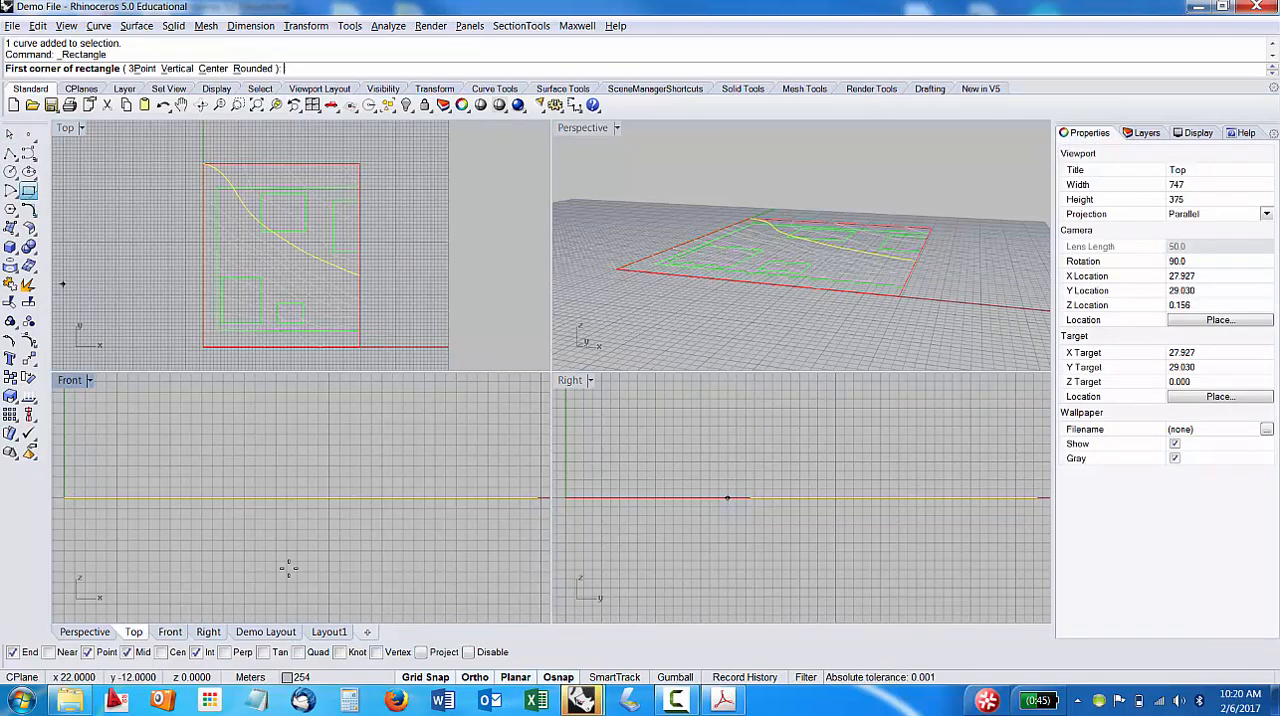
left_click(212, 445)
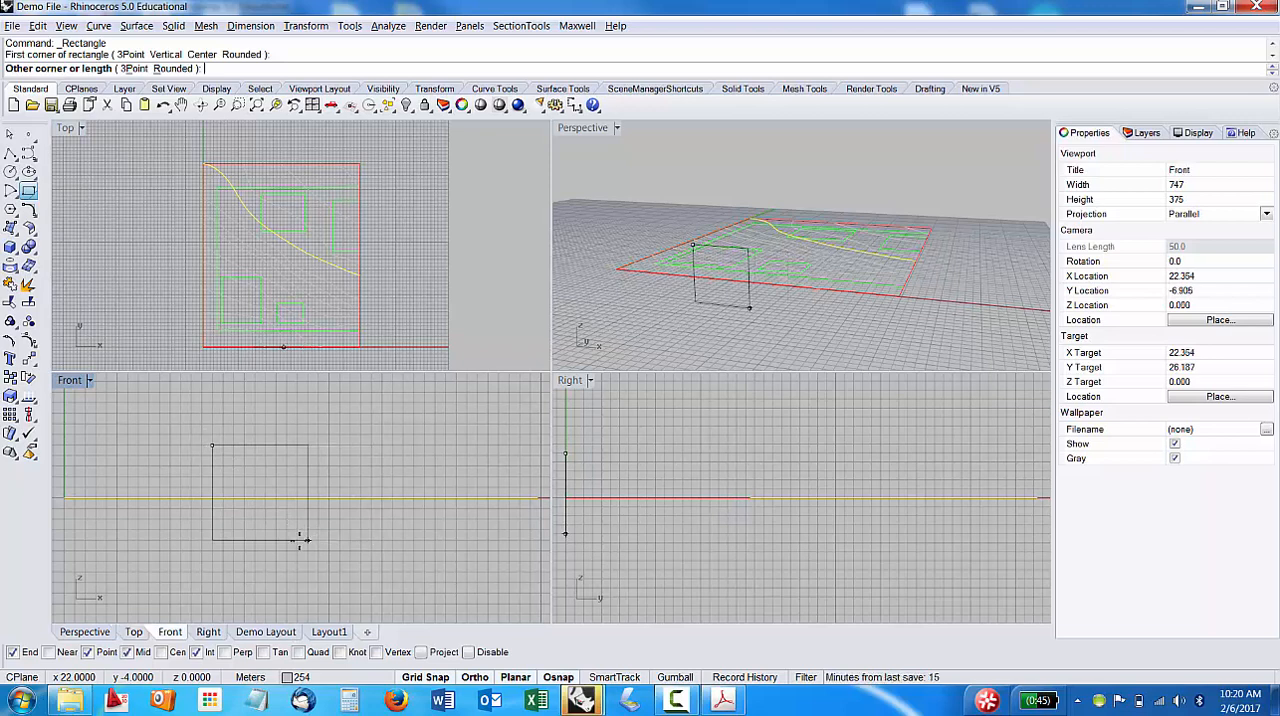
key("Escape")
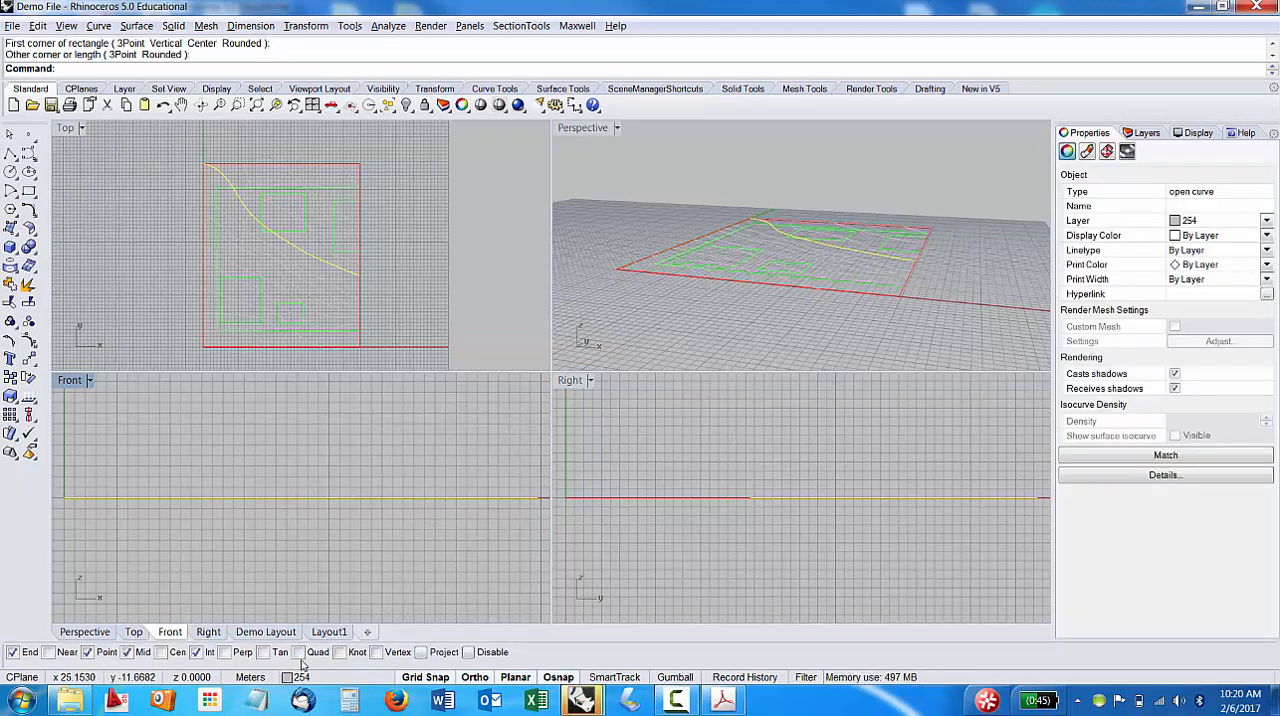
Try switching the Perp object snap on and back off.
left_click(225, 652)
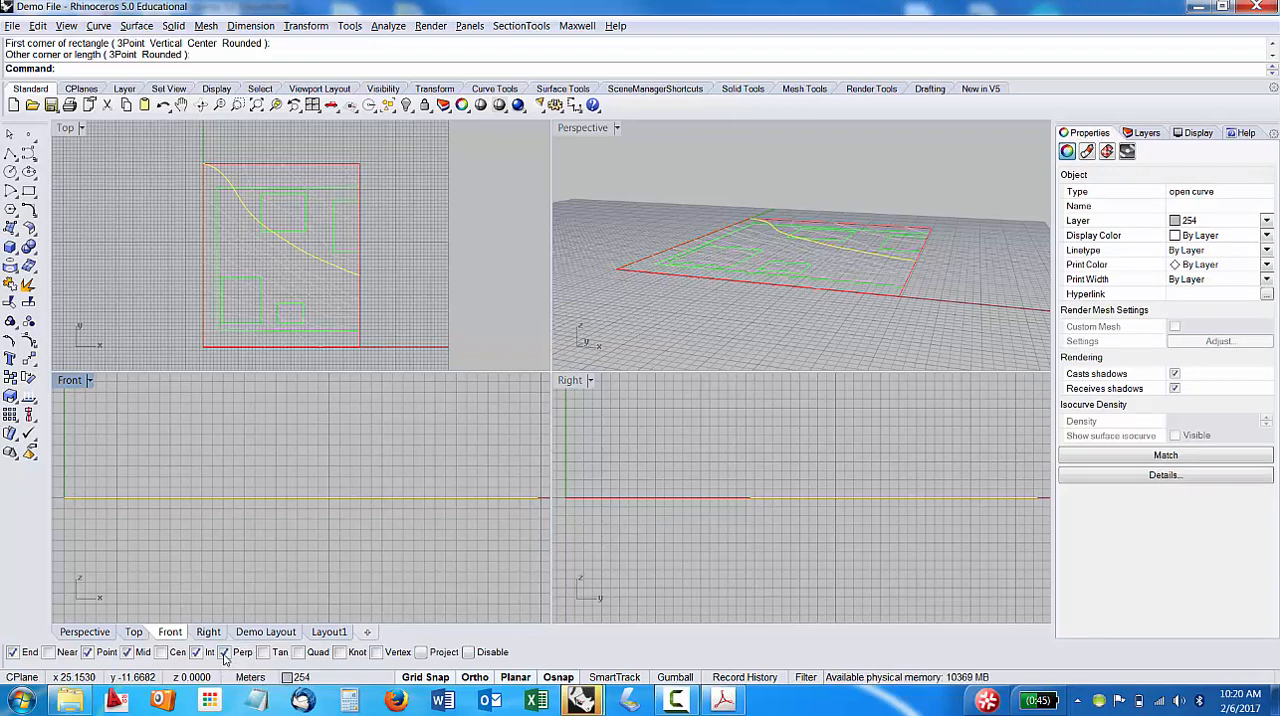
left_click(225, 652)
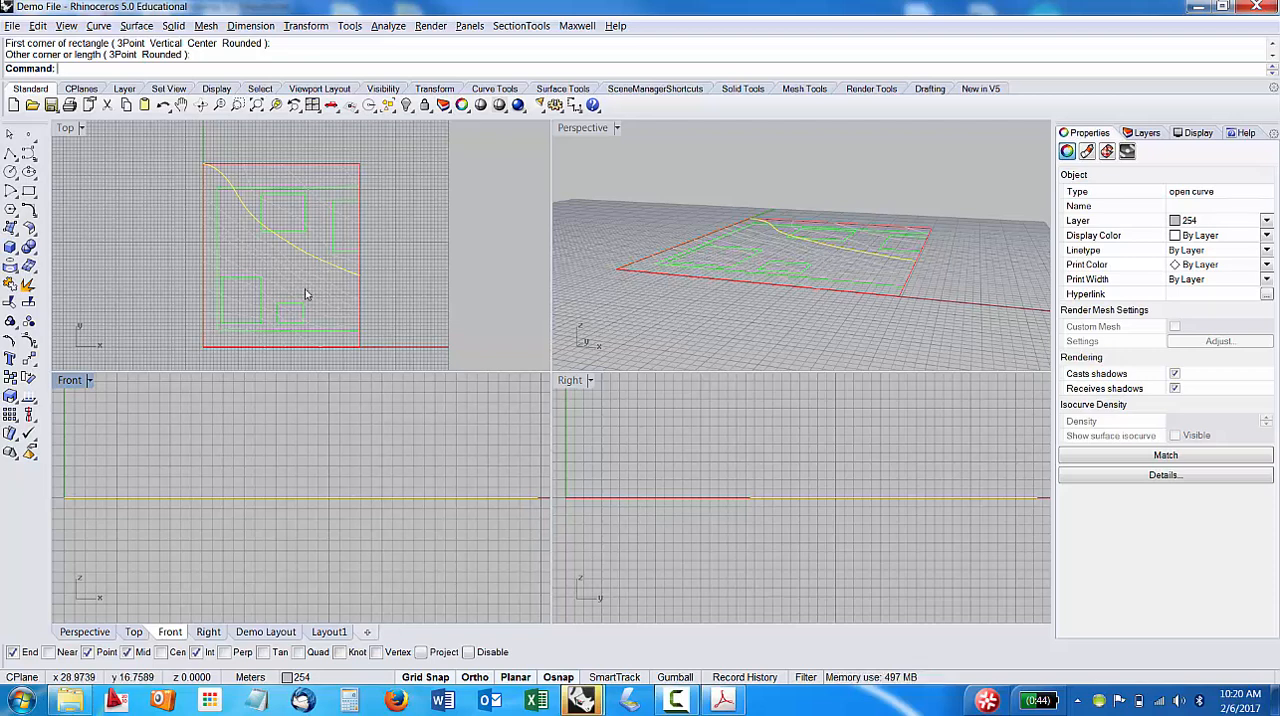
Examine the site plan by zooming and panning the Top viewport and orbiting the Perspective viewport.
scroll(322, 245, "up", 3)
scroll(320, 242, "down", 3)
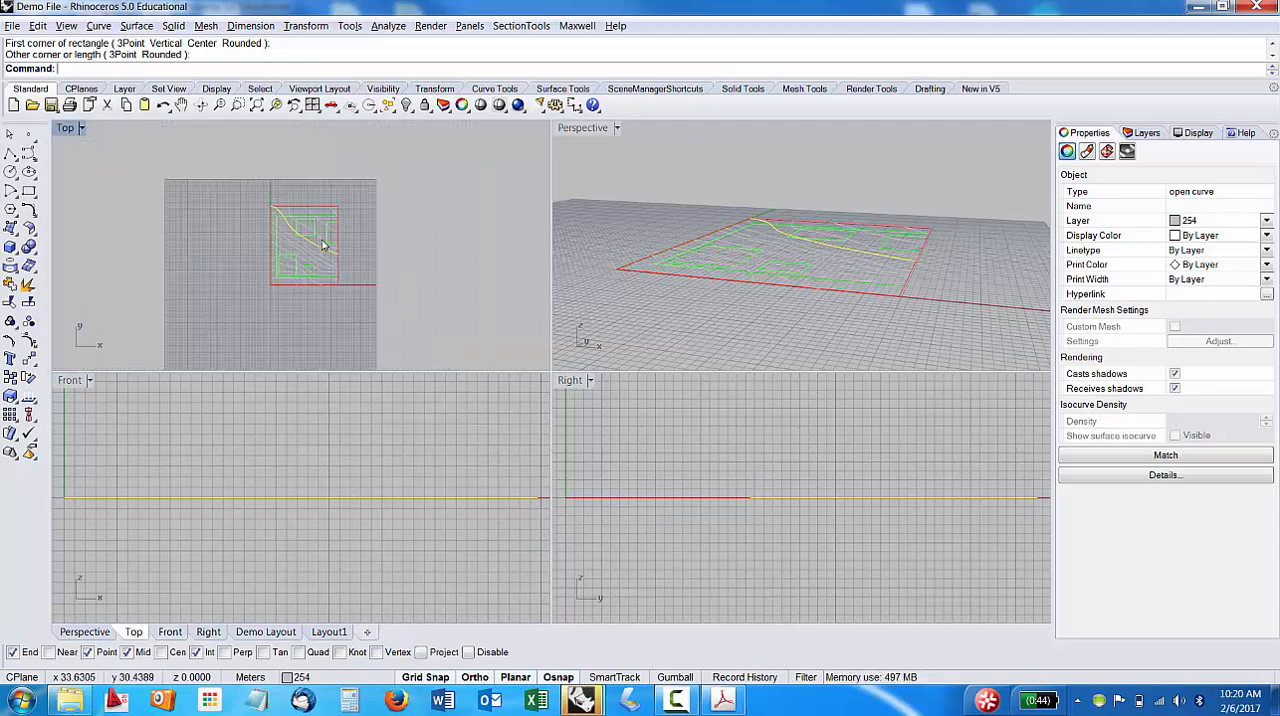
scroll(314, 233, "up", 1)
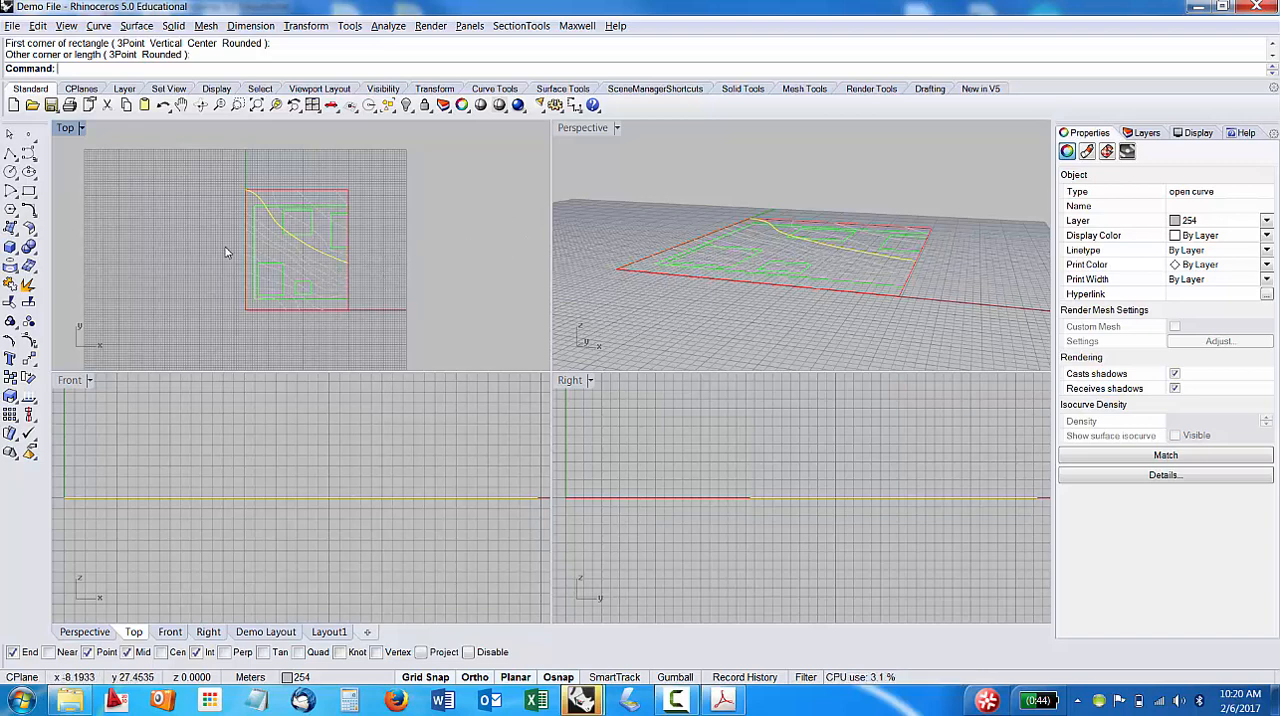
right_click_drag(273, 238, 250, 253)
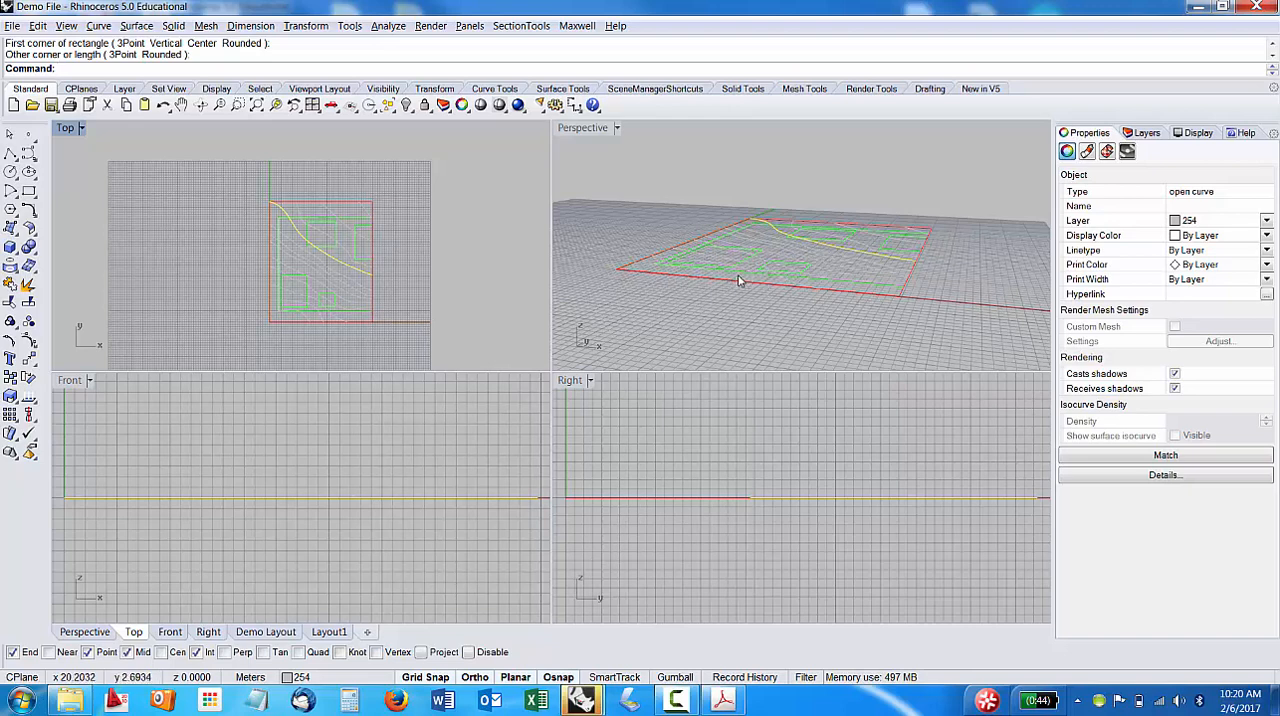
right_click_drag(738, 281, 734, 254)
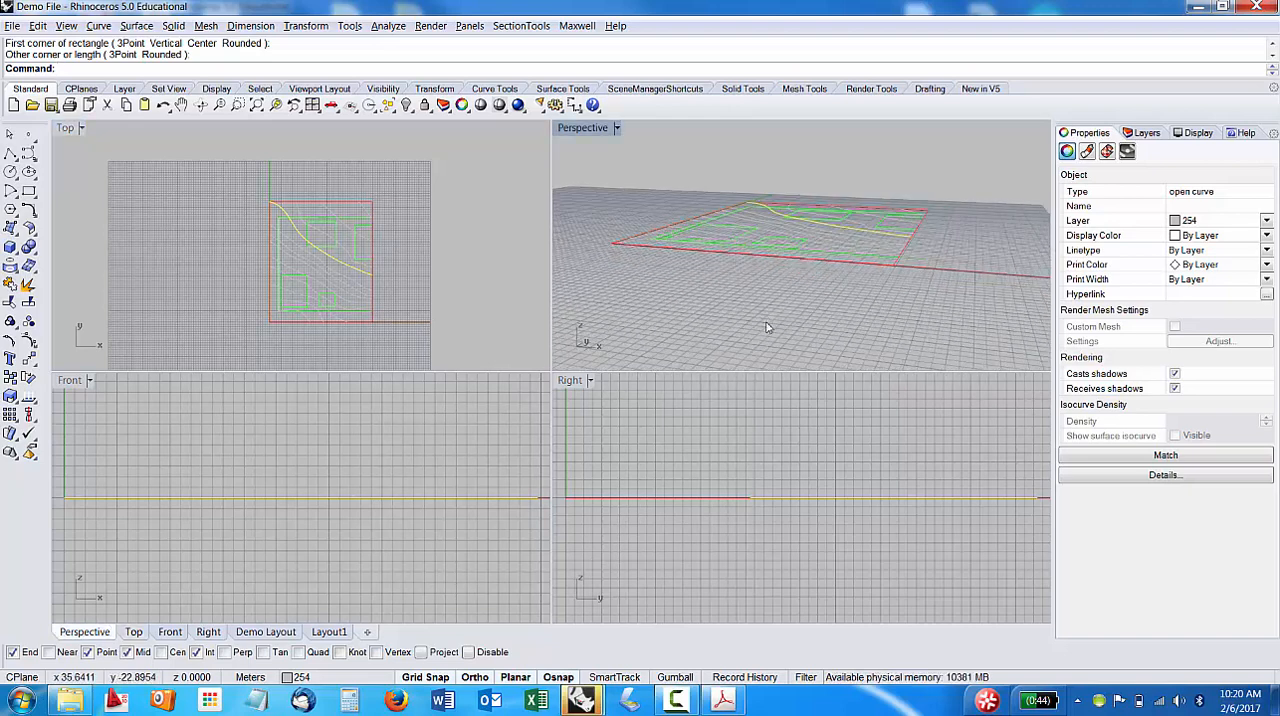
right_click_drag(767, 327, 740, 282)
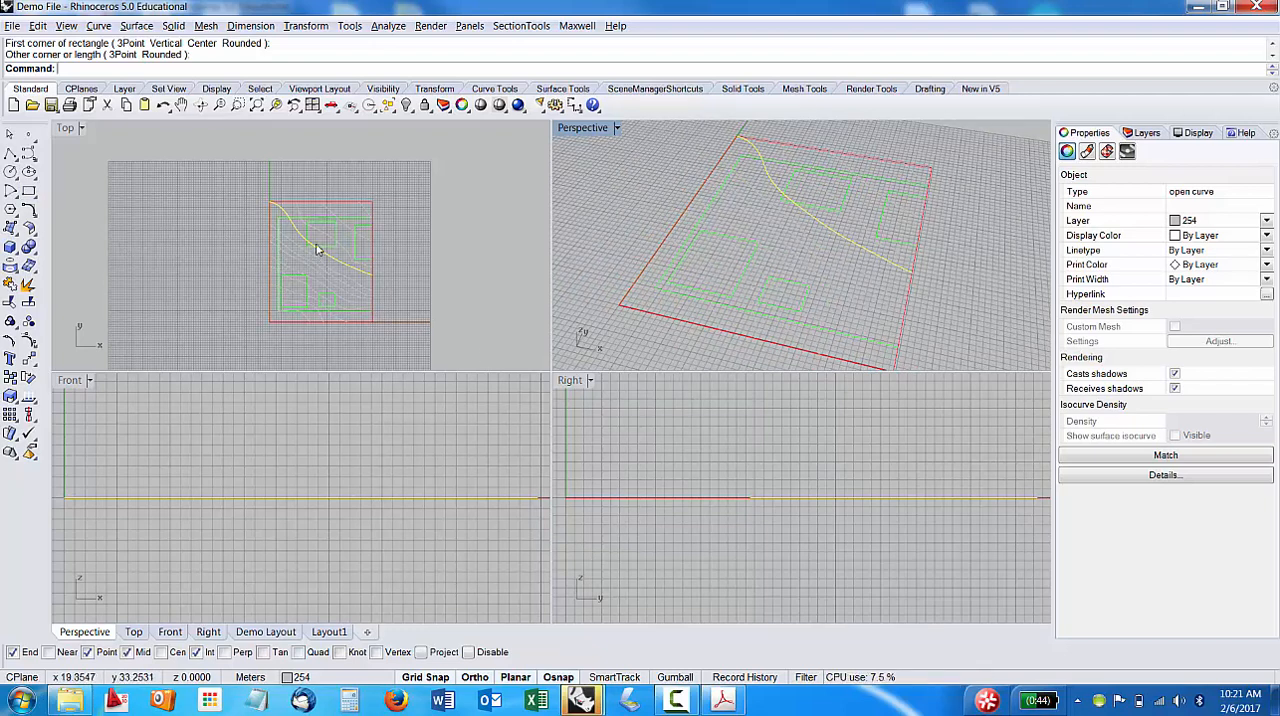
scroll(315, 250, "up", 3)
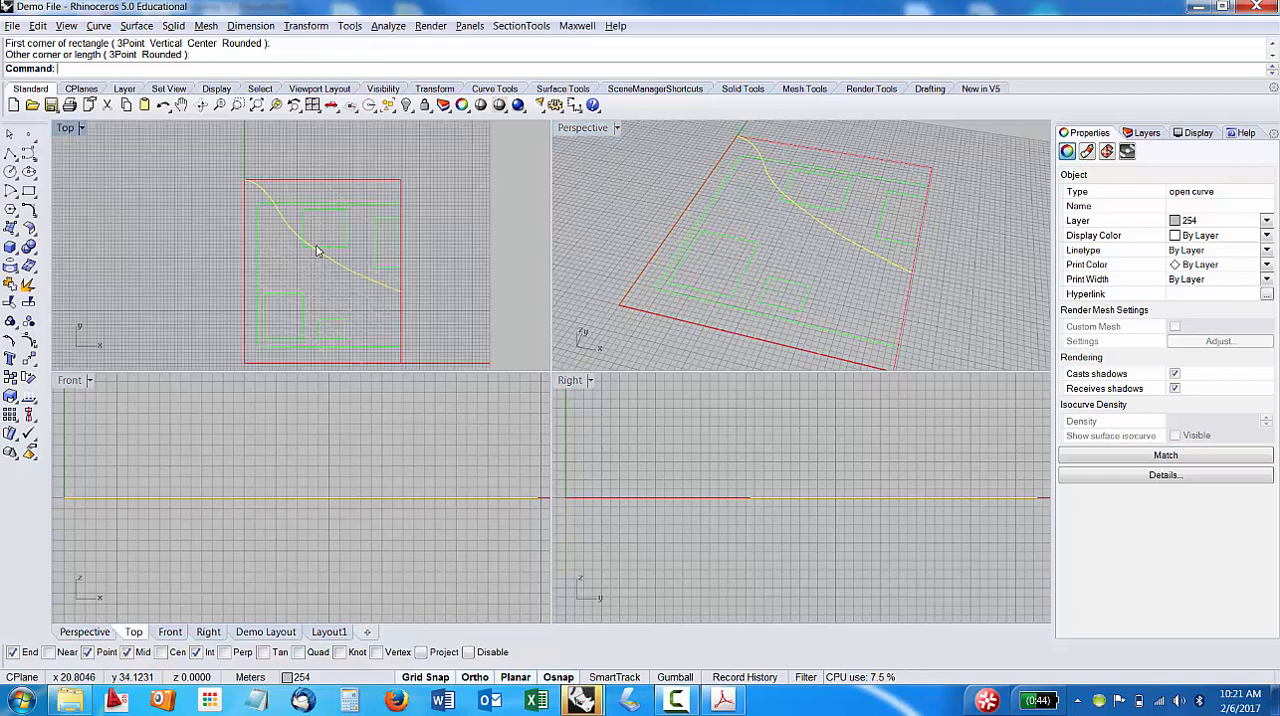
Create a new layer named CAD.
left_click(1147, 134)
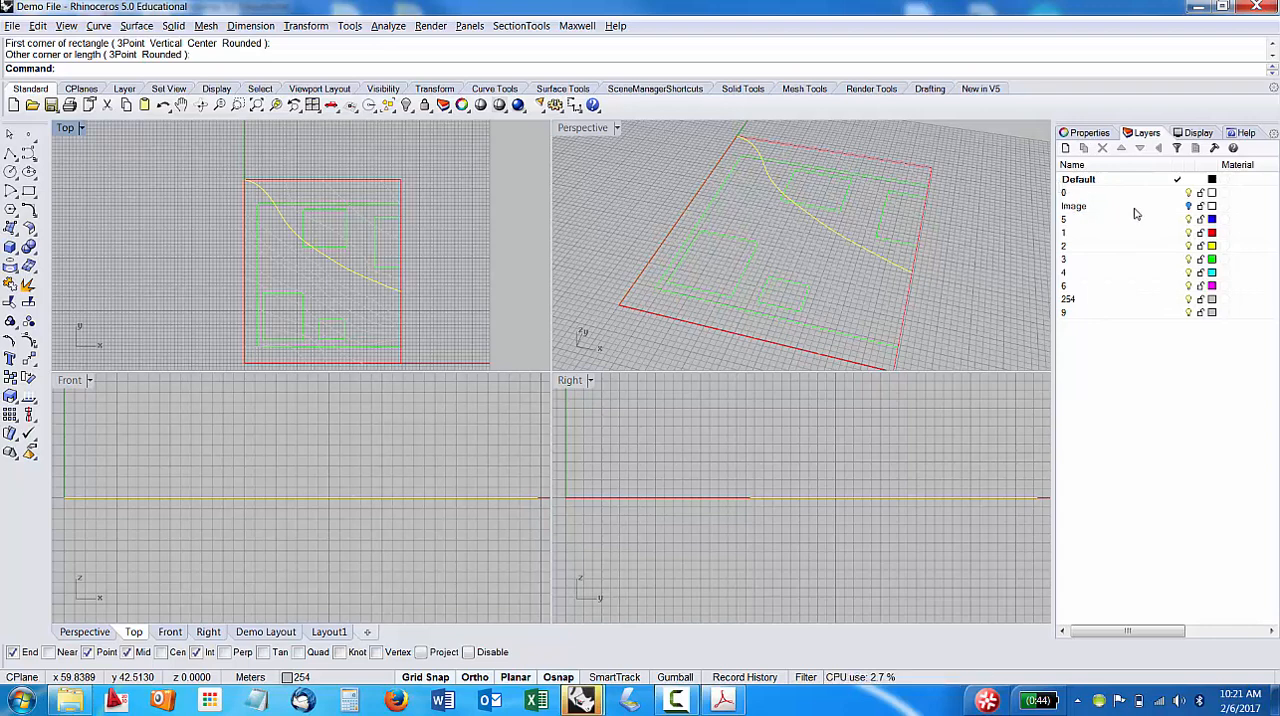
left_click(1065, 148)
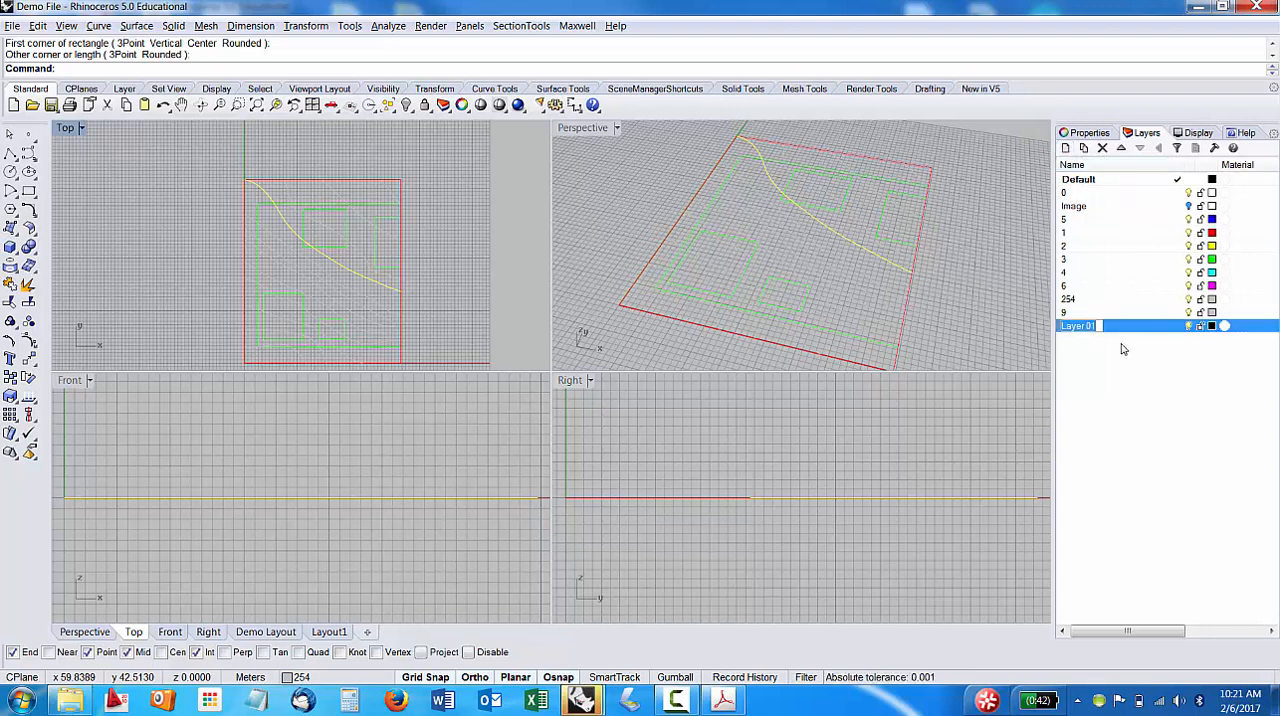
type("X")
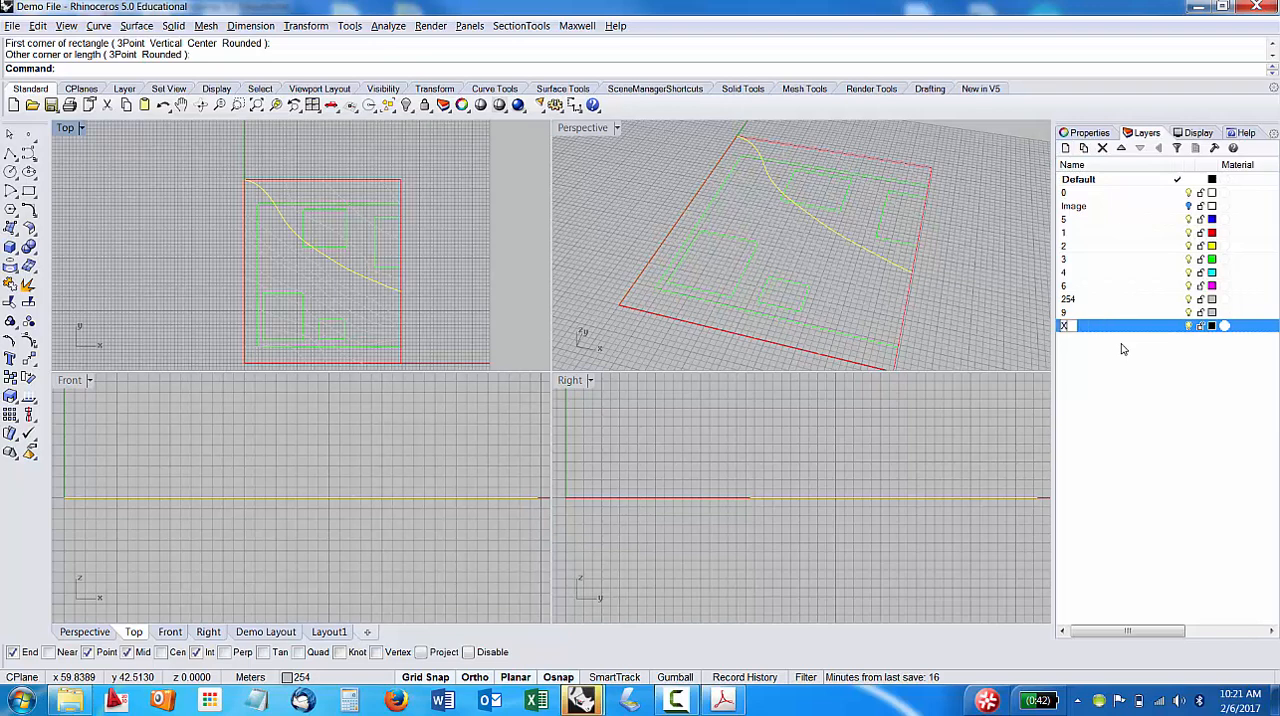
key("BackSpace")
key("BackSpace")
type("CAD")
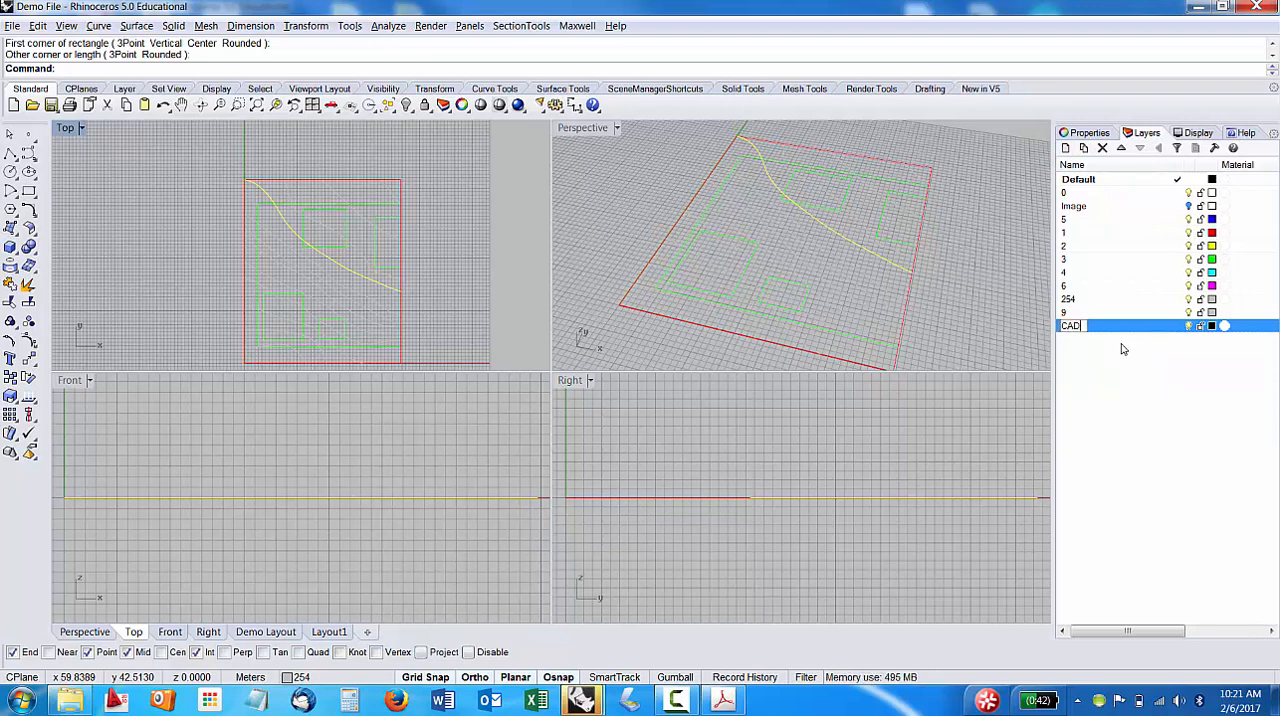
key("Return")
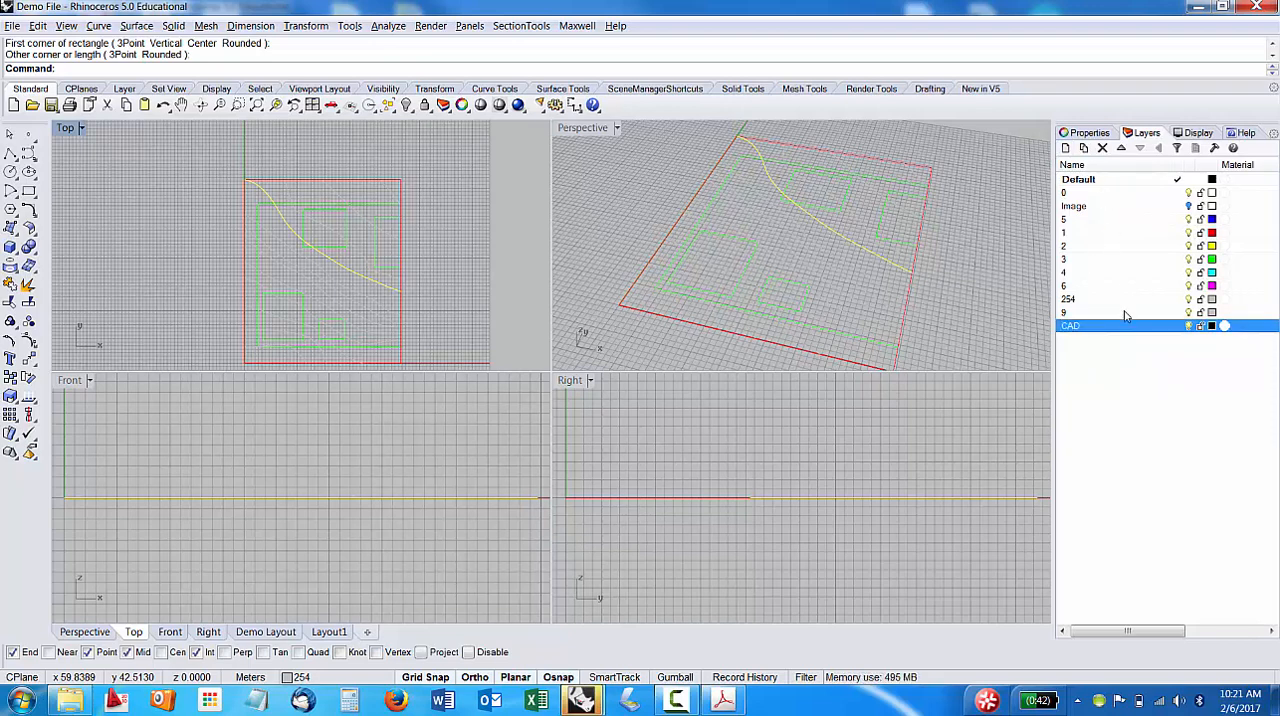
Move all imported layers, from 0 through 9, under the CAD layer as sublayers.
left_click(1085, 193)
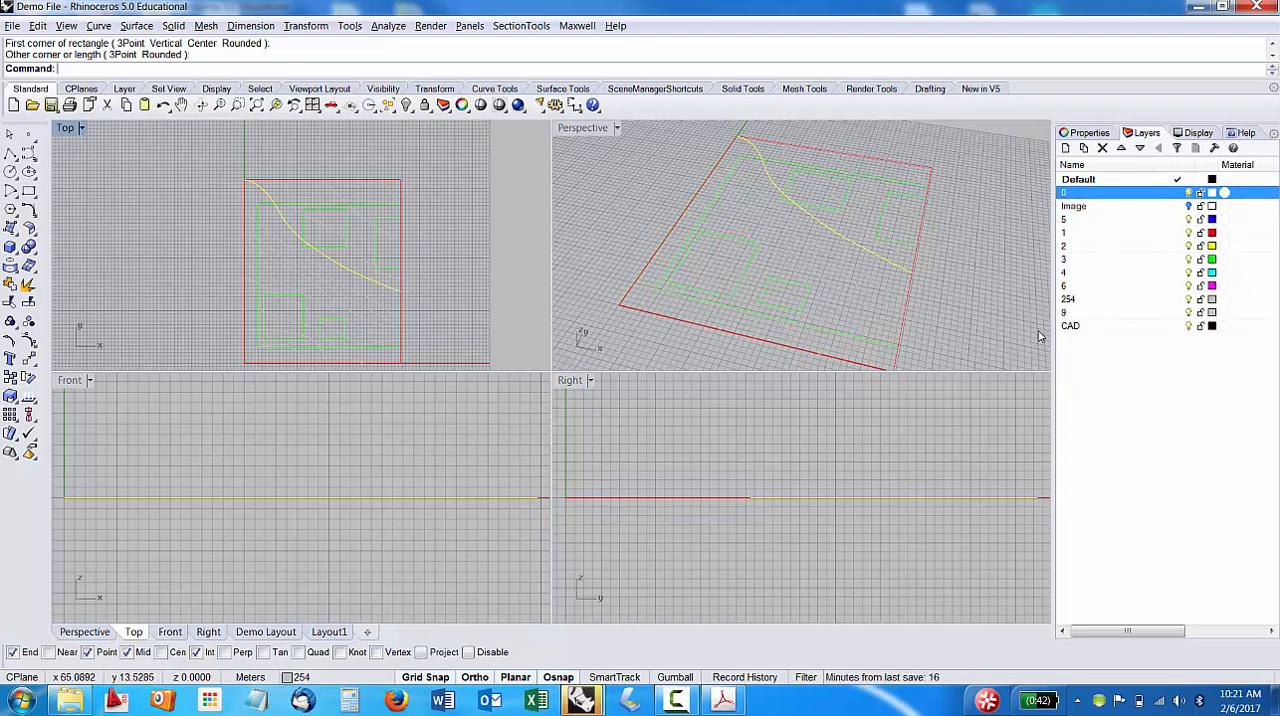
left_click(1076, 313, "shift")
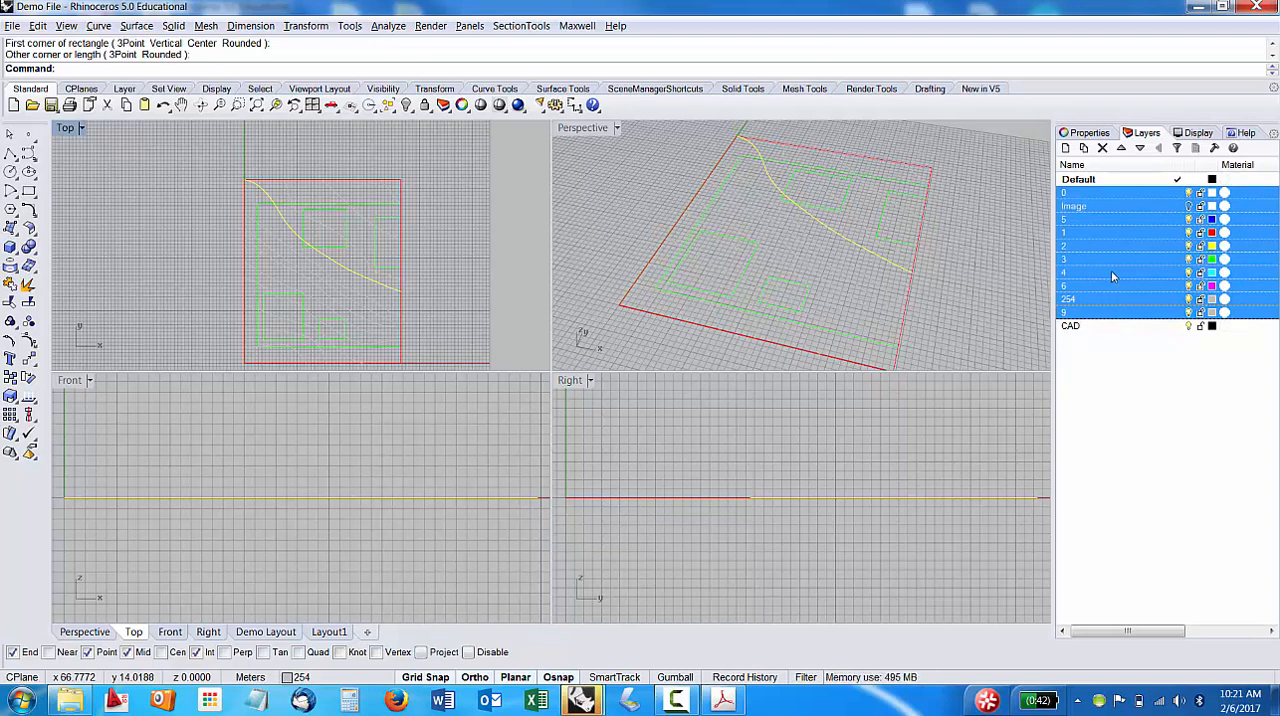
left_click_drag(1101, 206, 1073, 337)
left_click(1118, 245)
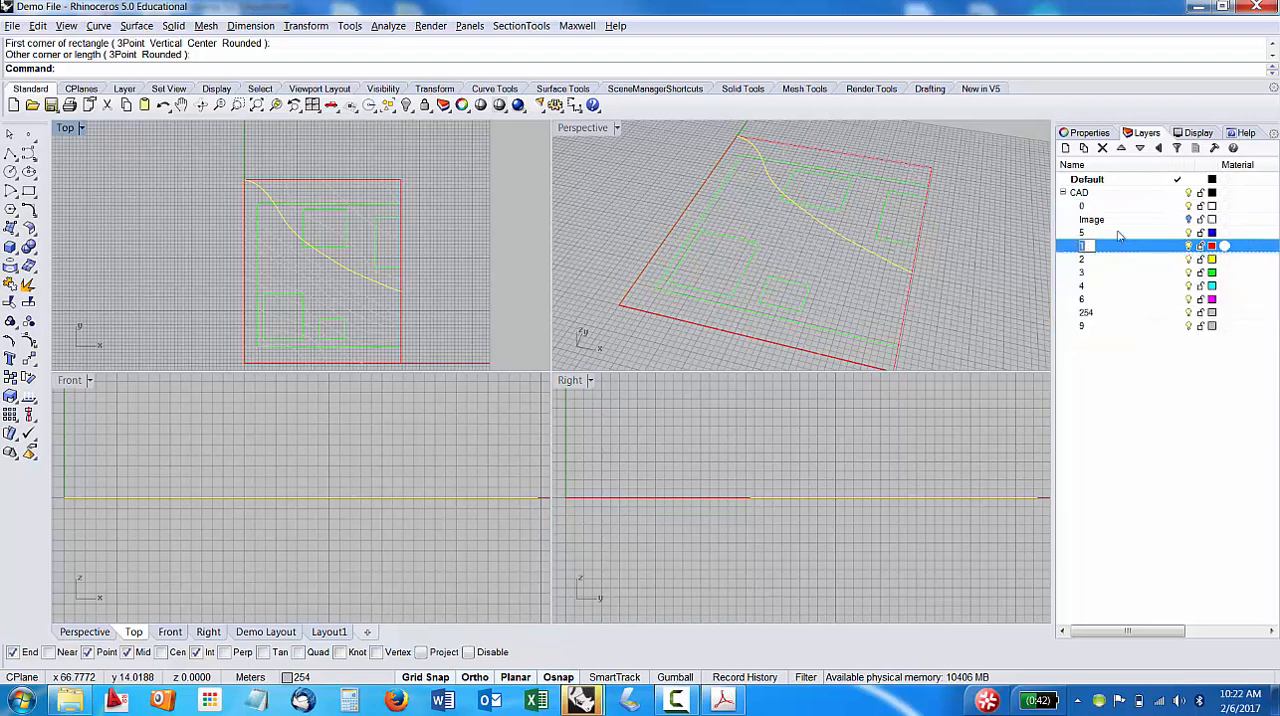
Try collapsing and expanding the CAD layer's sublayers, and lock the CAD layer.
left_click(1064, 193)
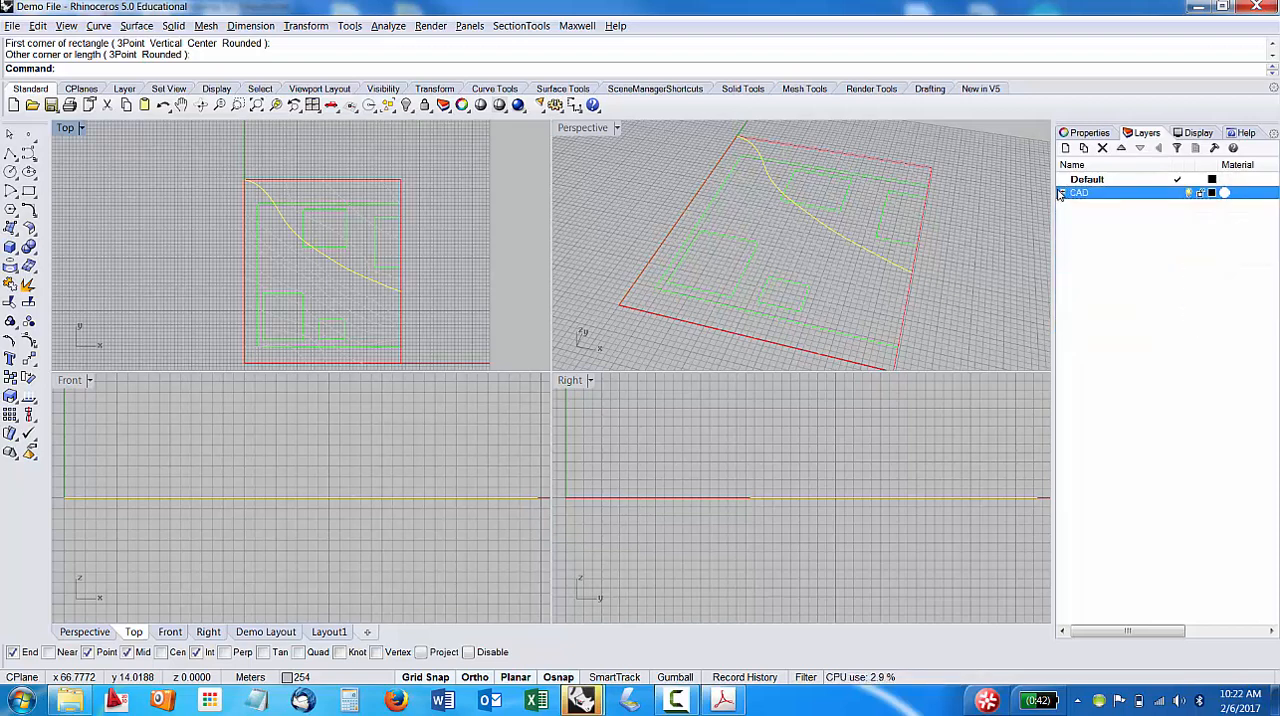
left_click(1063, 193)
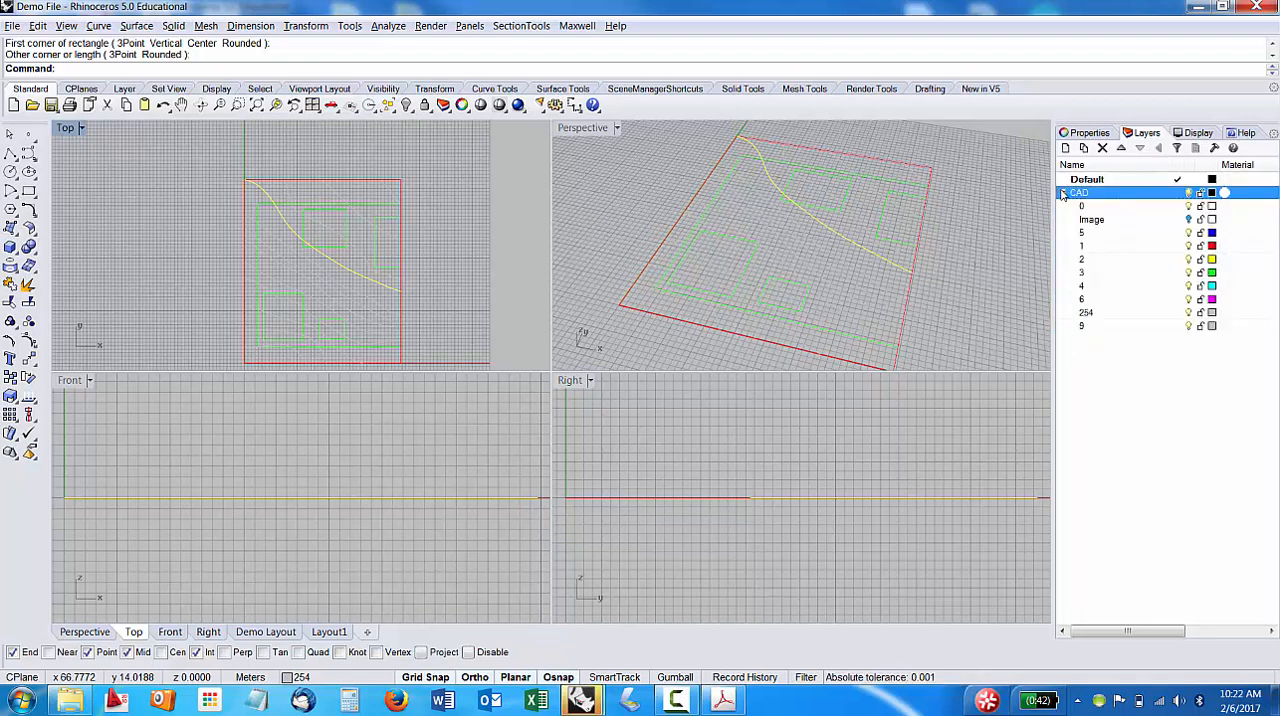
left_click(1063, 193)
left_click(1063, 193)
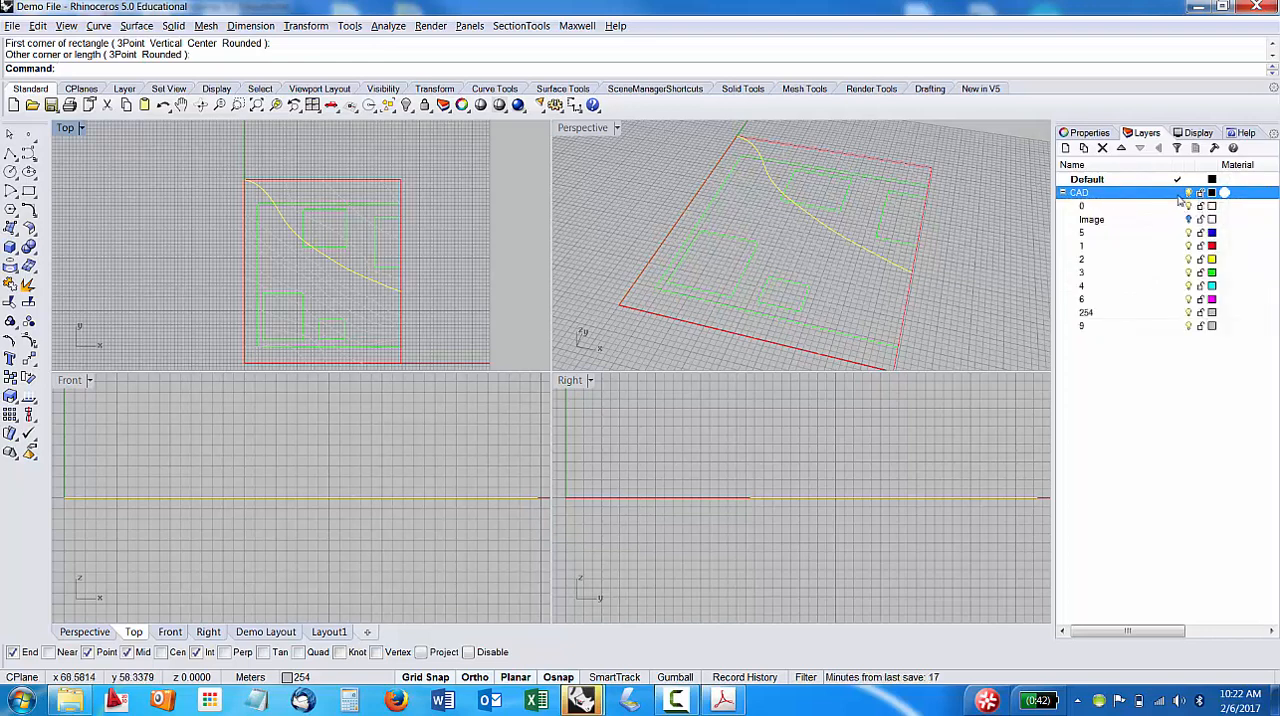
left_click(1199, 194)
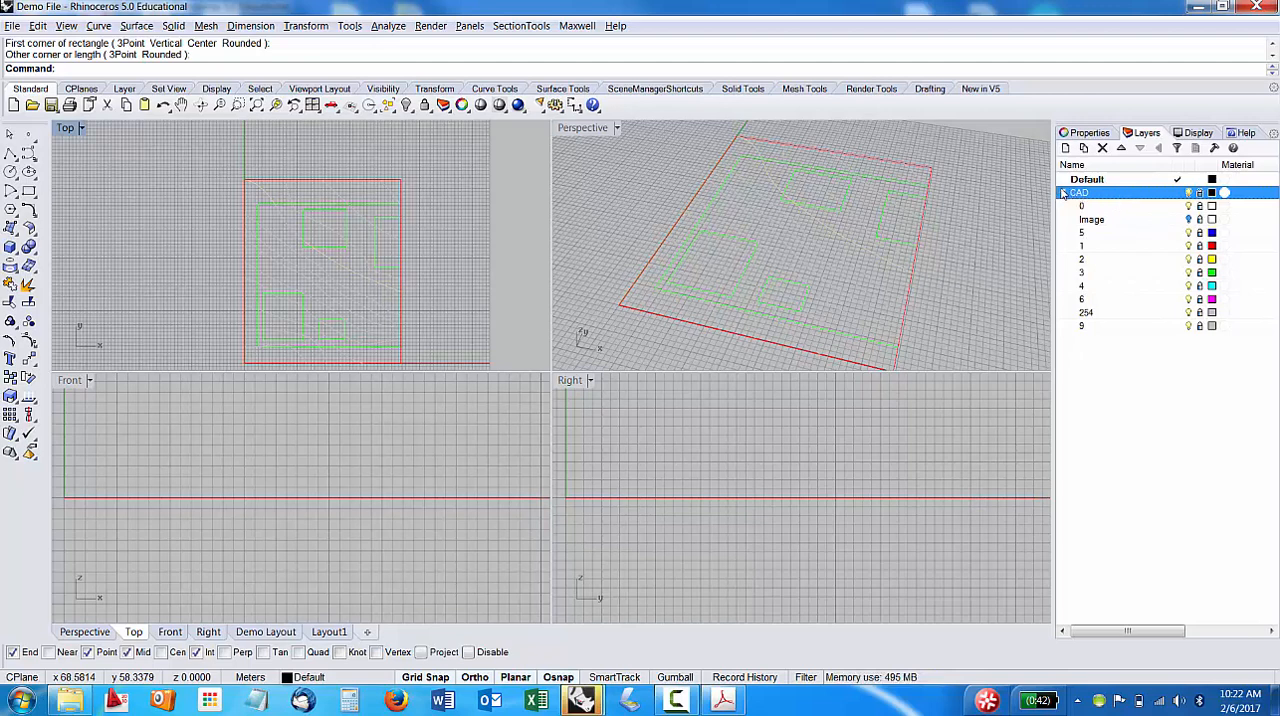
Collapse the CAD layer, try turning its visibility off and on, and expand its sublayers again.
left_click(1063, 193)
left_click(1190, 195)
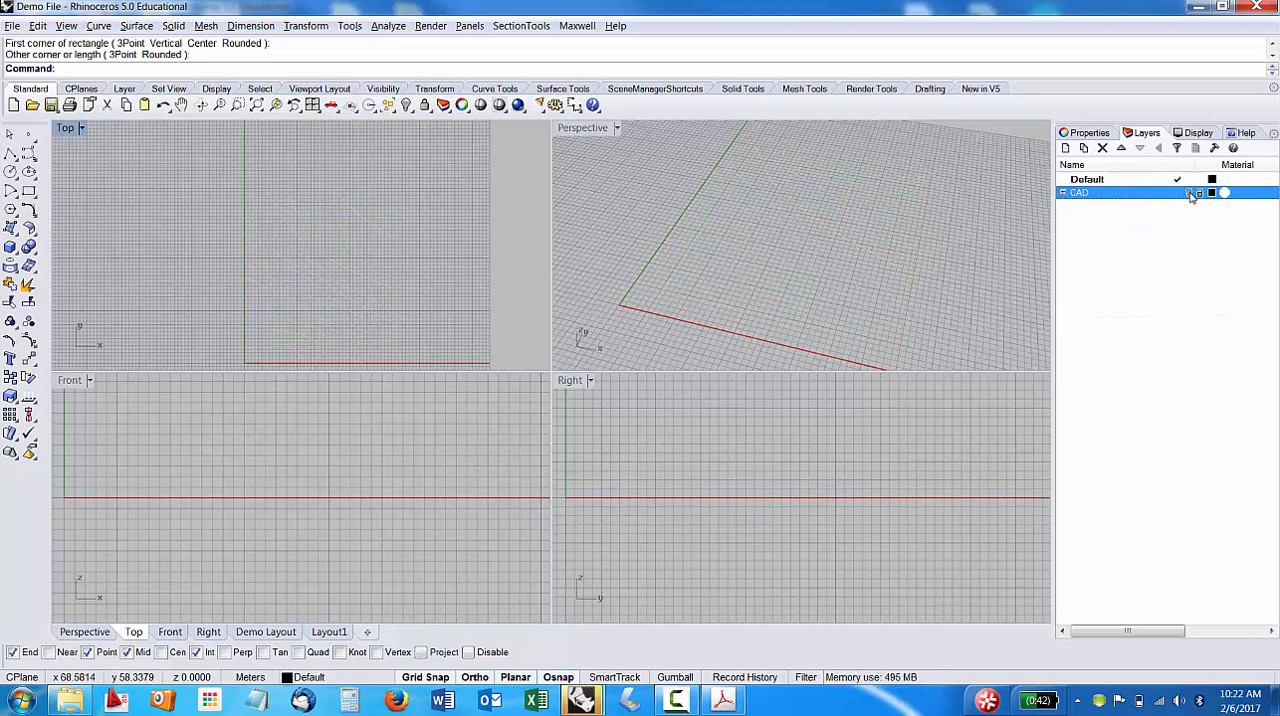
left_click(1190, 196)
left_click(1190, 196)
left_click(1190, 196)
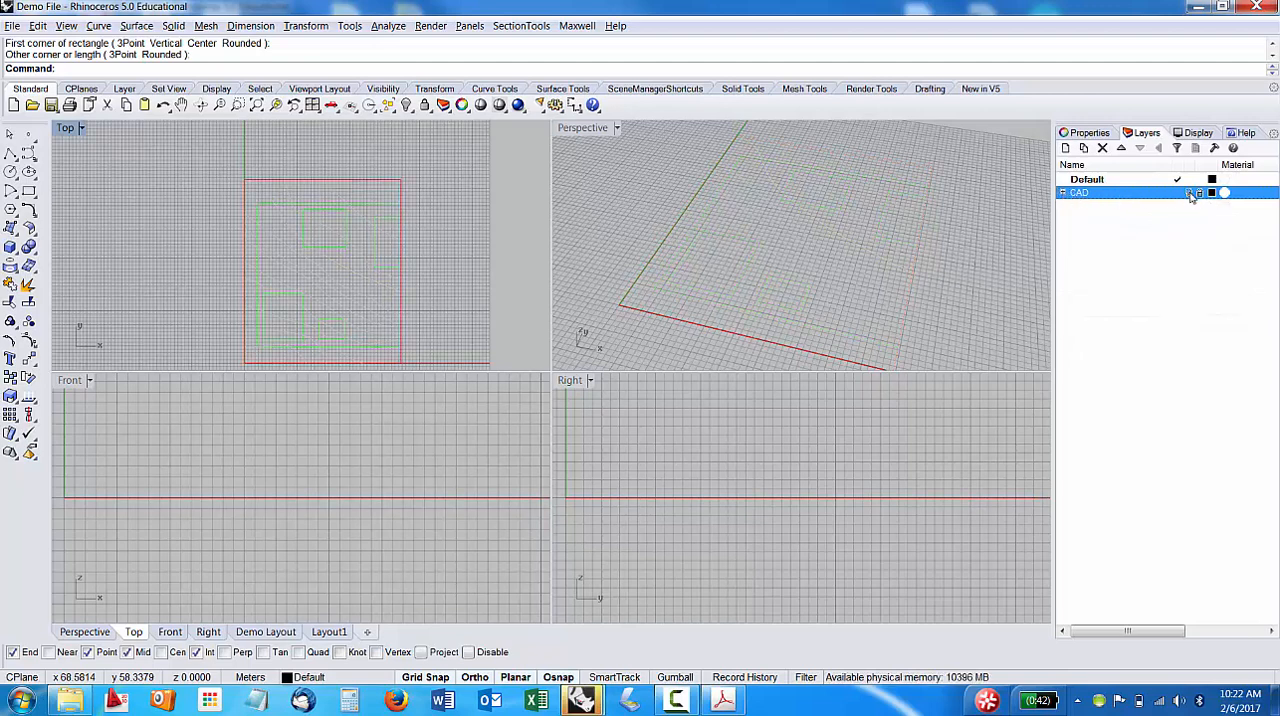
left_click(1062, 193)
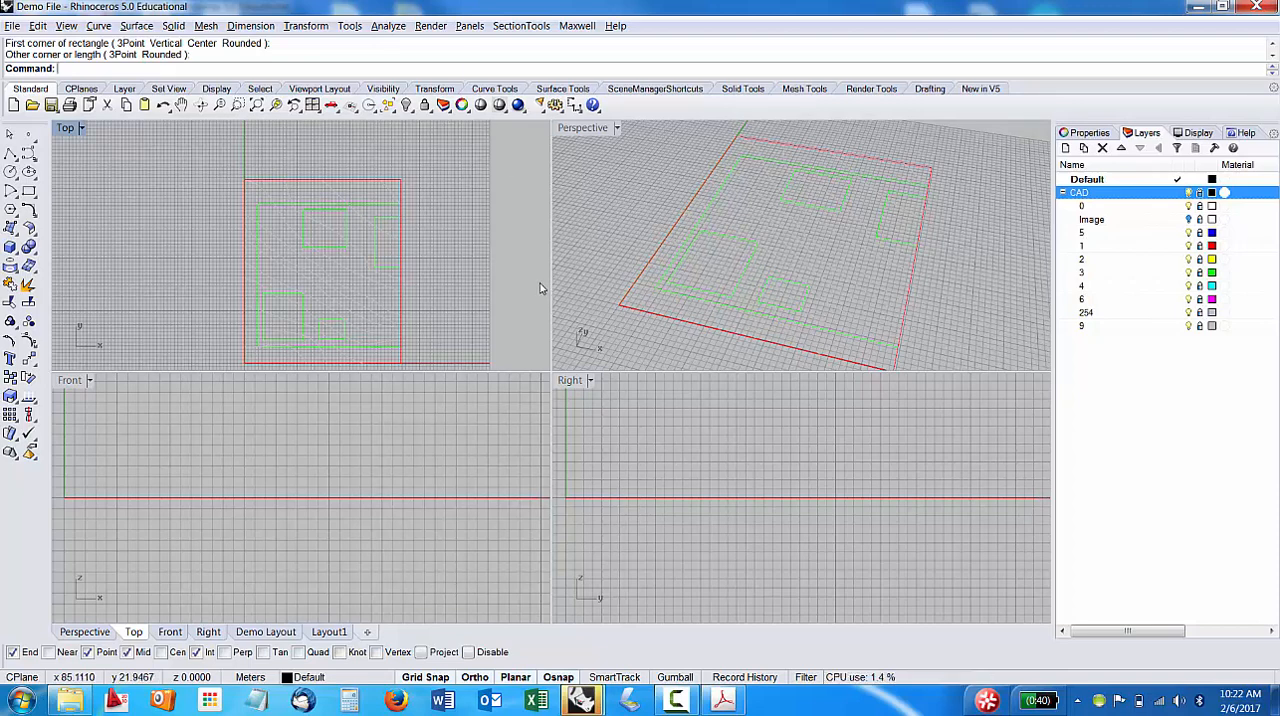
Set the color of layer 254 to Black.
scroll(330, 285, "up", 2)
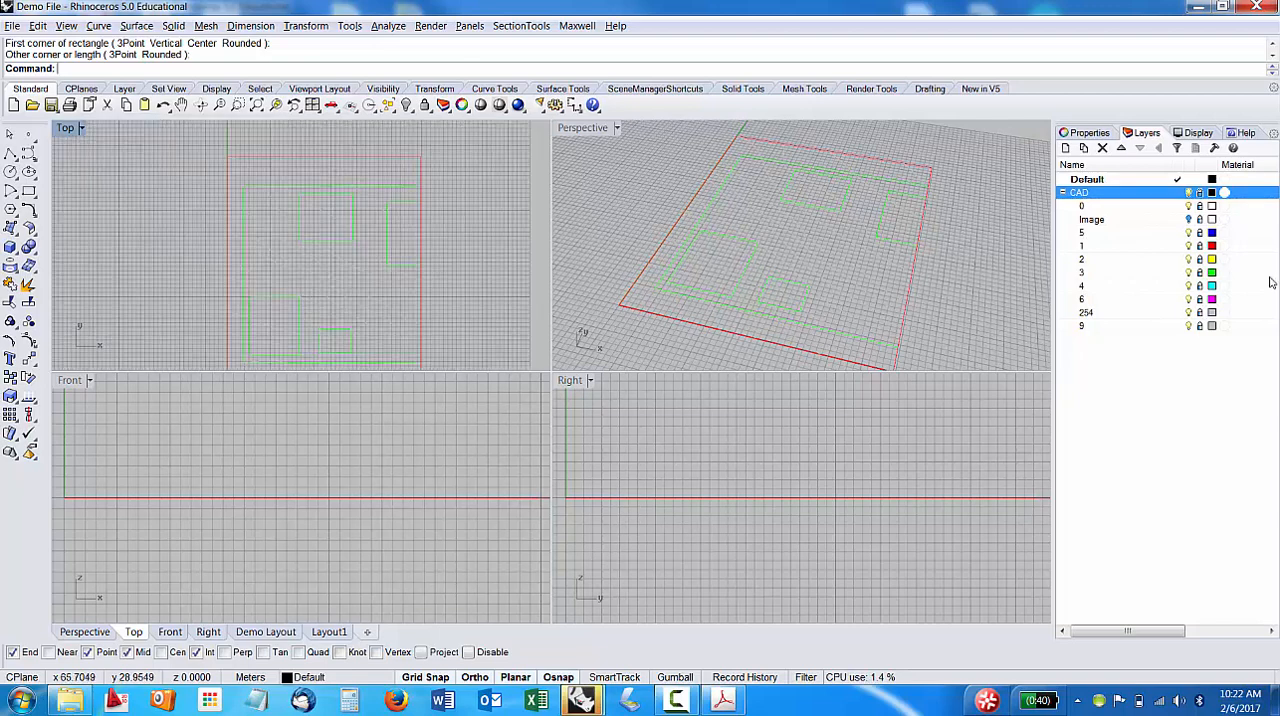
left_click(1143, 313)
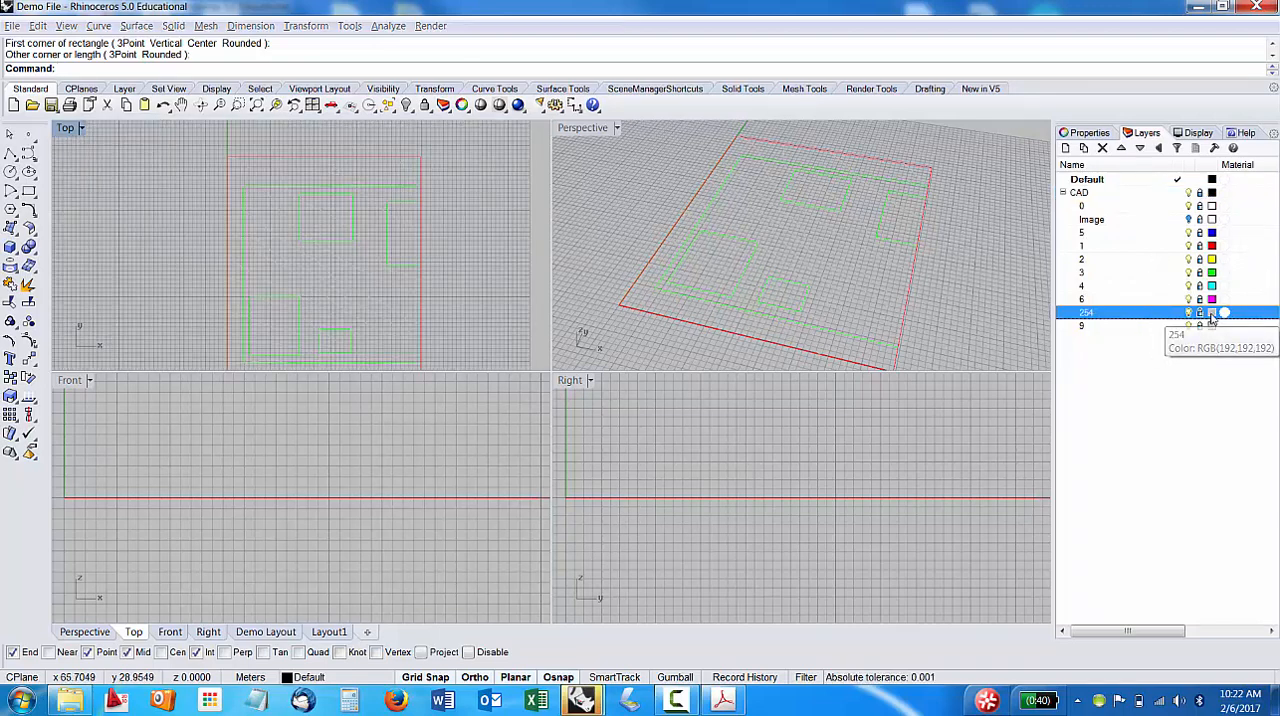
left_click(1212, 313)
left_click(707, 244)
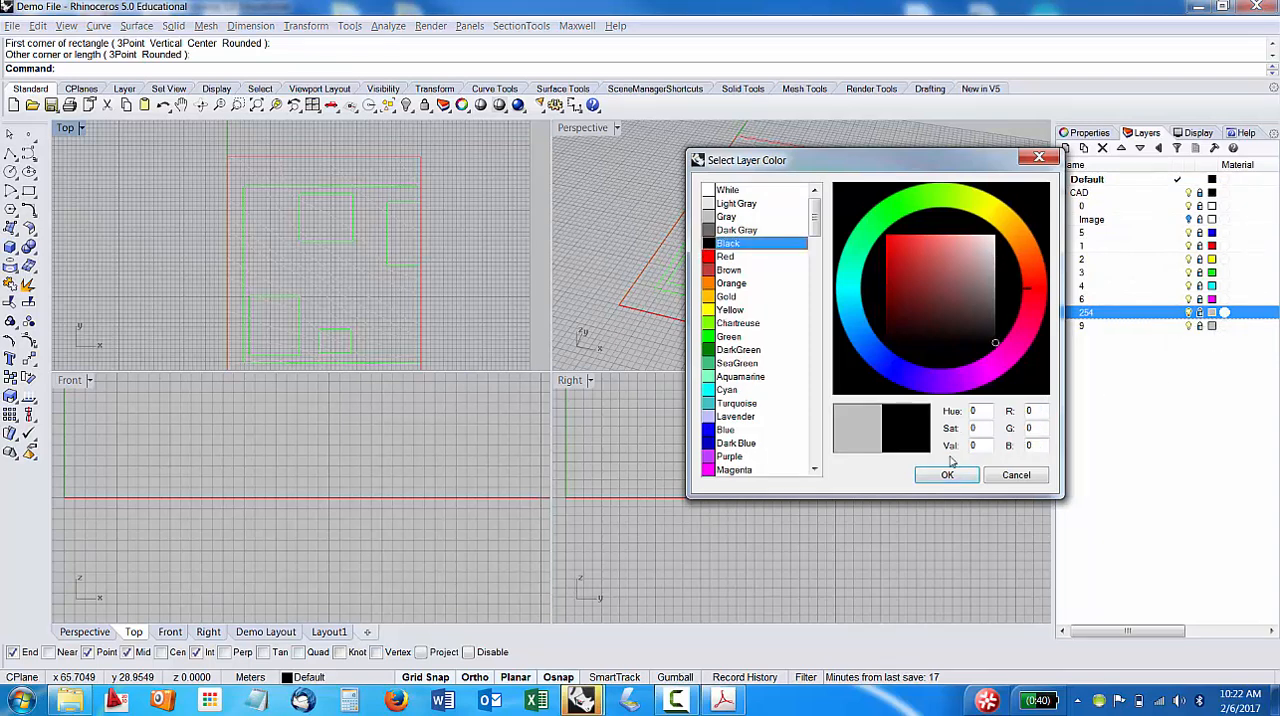
left_click(947, 474)
scroll(436, 254, "down", 3)
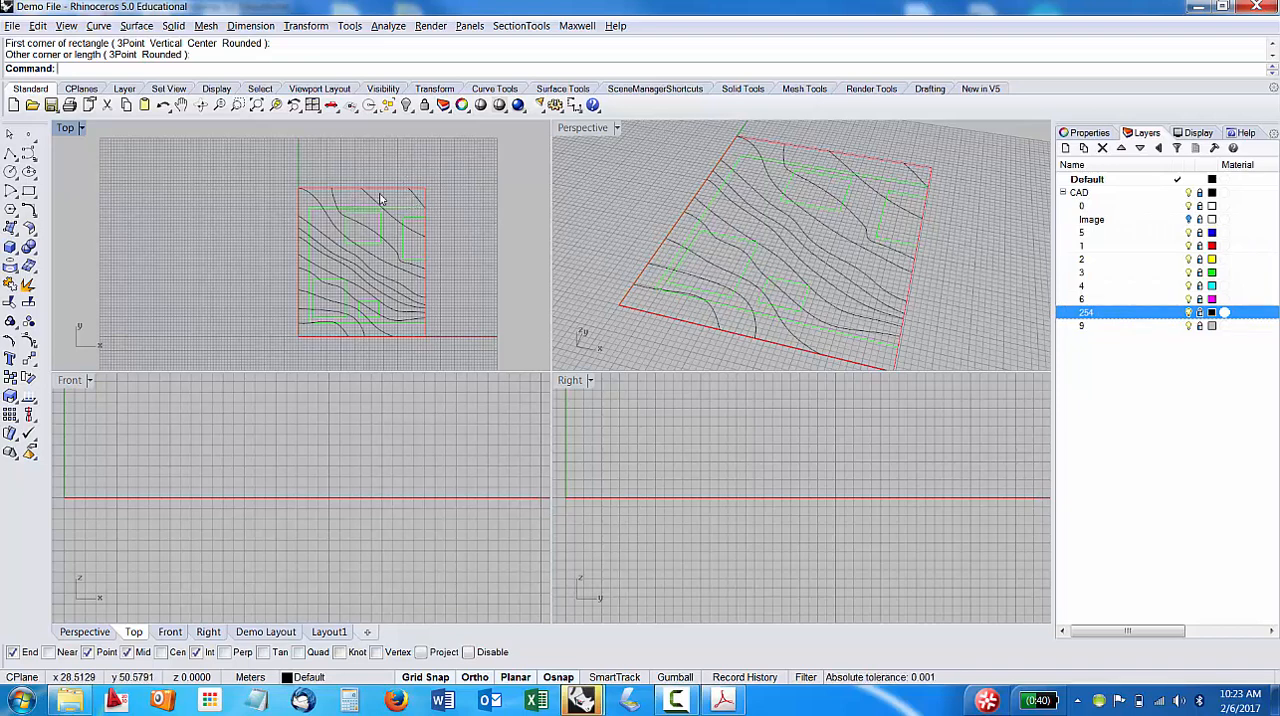
Try to select all objects on the locked layer 254.
right_click(1094, 318)
right_click(1085, 316)
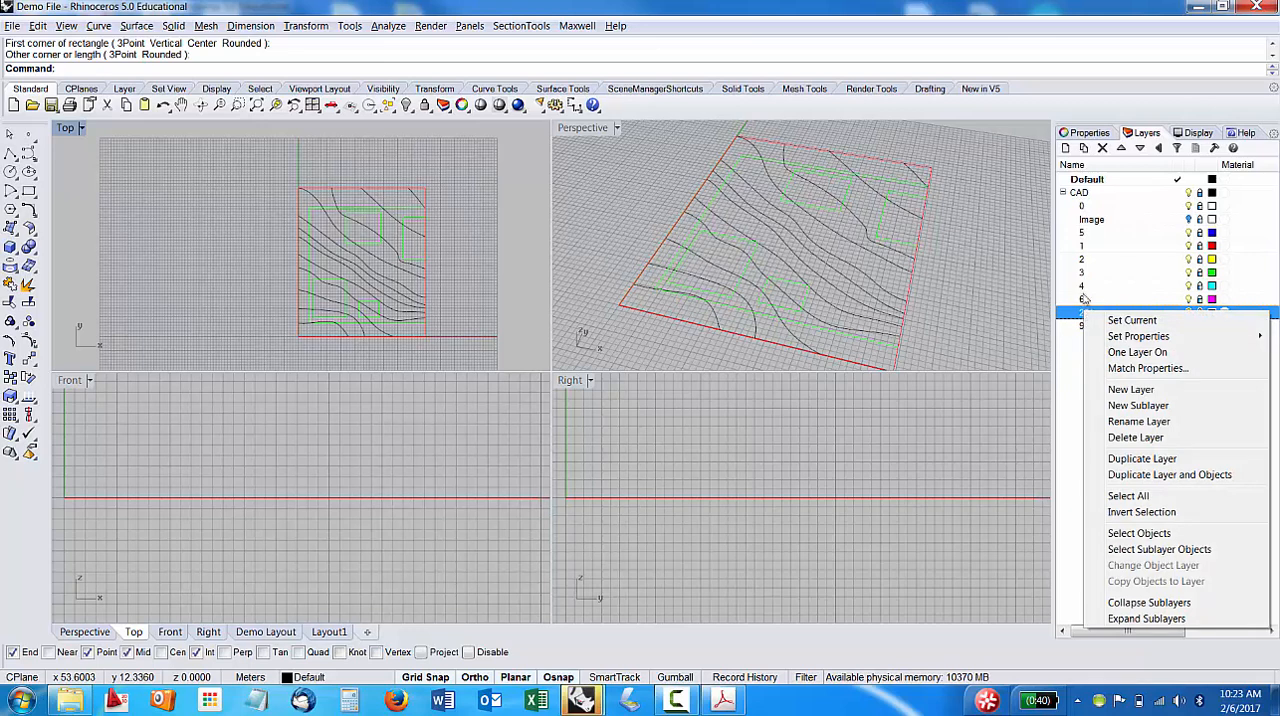
left_click(1150, 534)
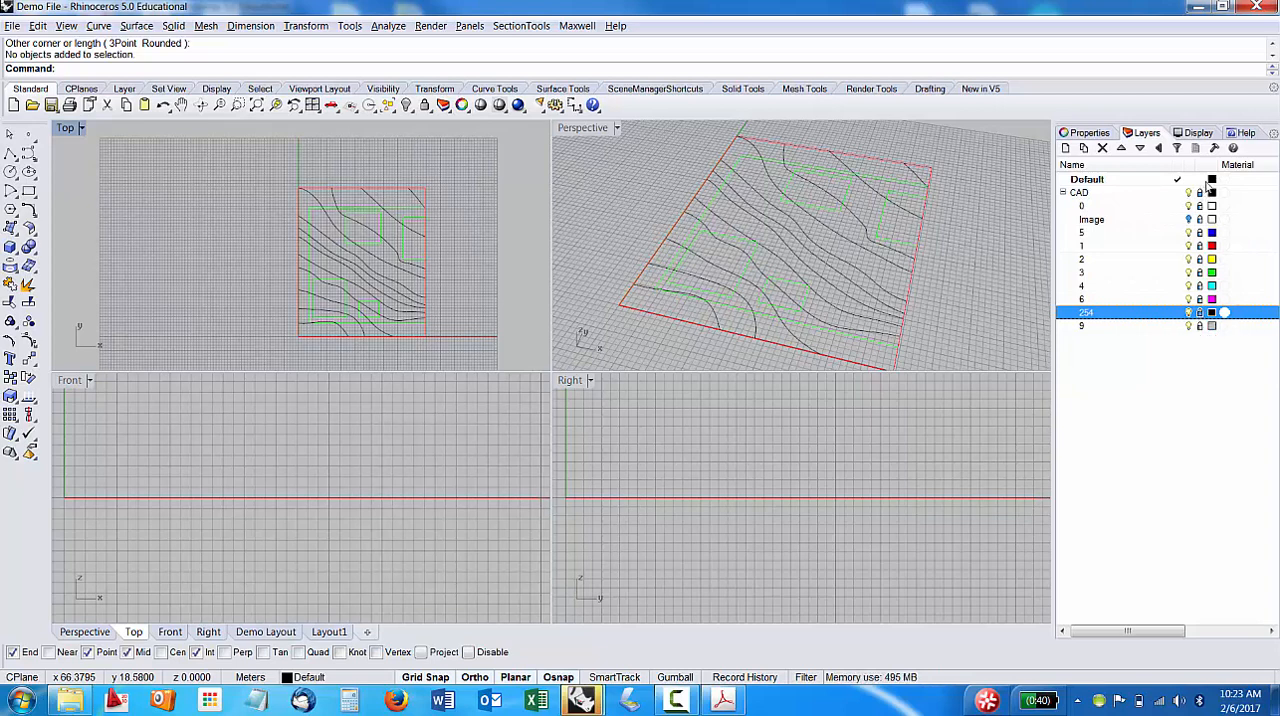
Make CAD the current layer and unlock its sublayer 254.
double_click(1090, 192)
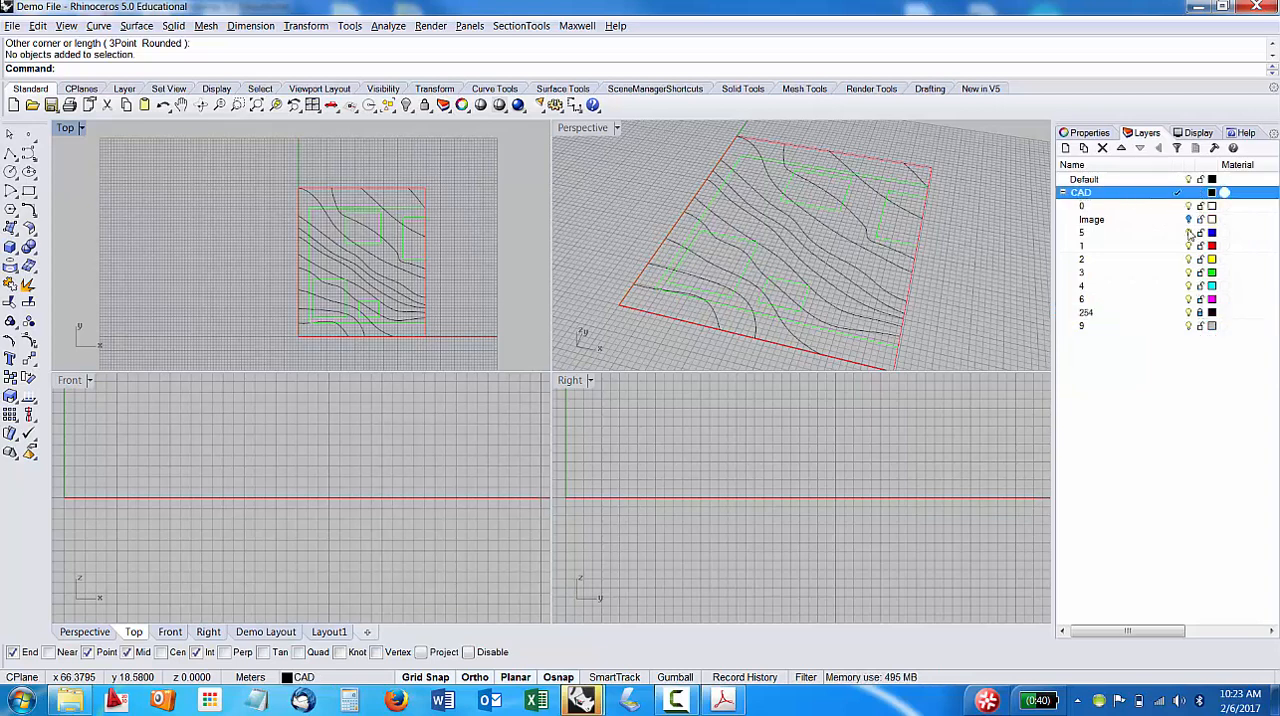
left_click(1198, 314)
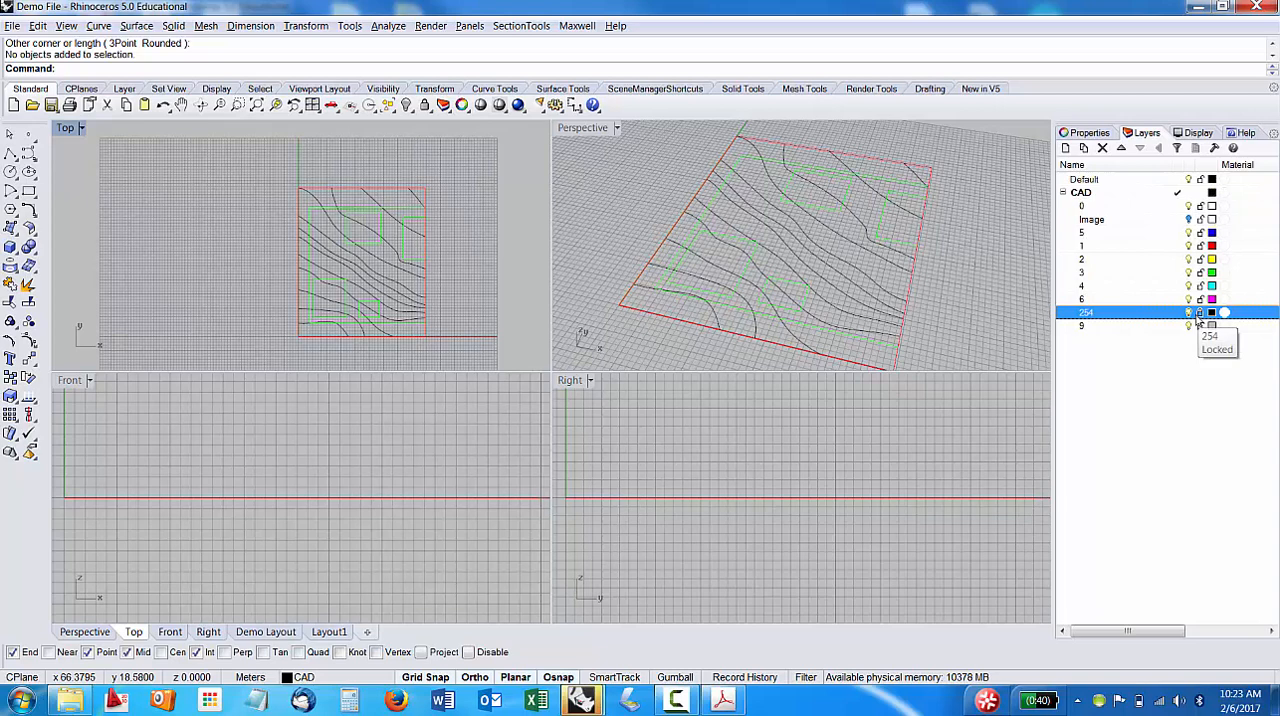
Select all objects on layer 254 and duplicate the layer together with its objects.
right_click(1146, 319)
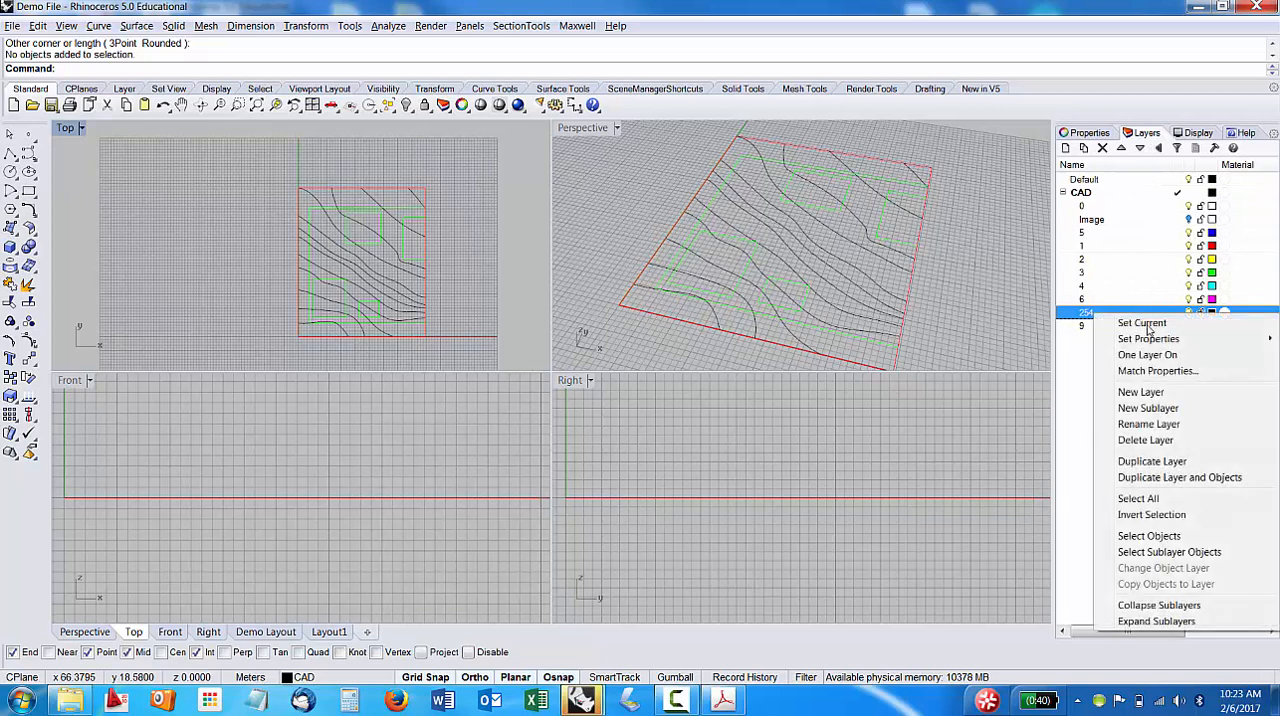
left_click(1140, 536)
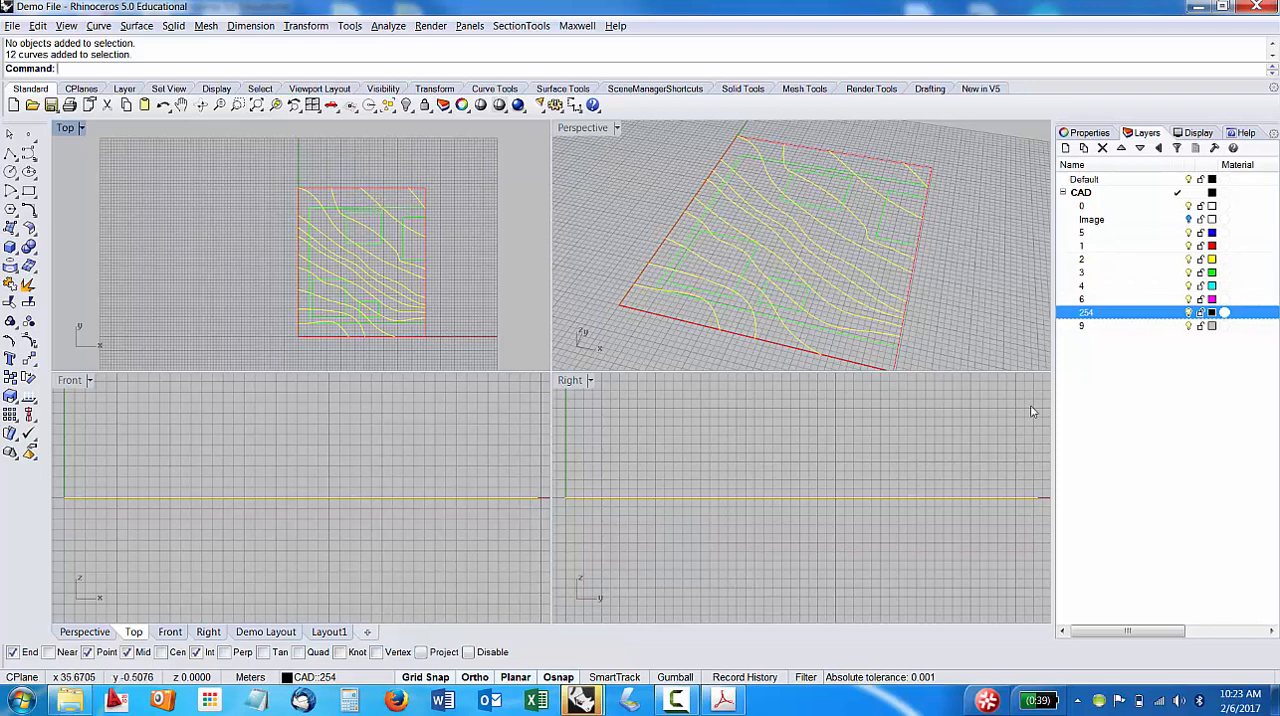
right_click(1095, 318)
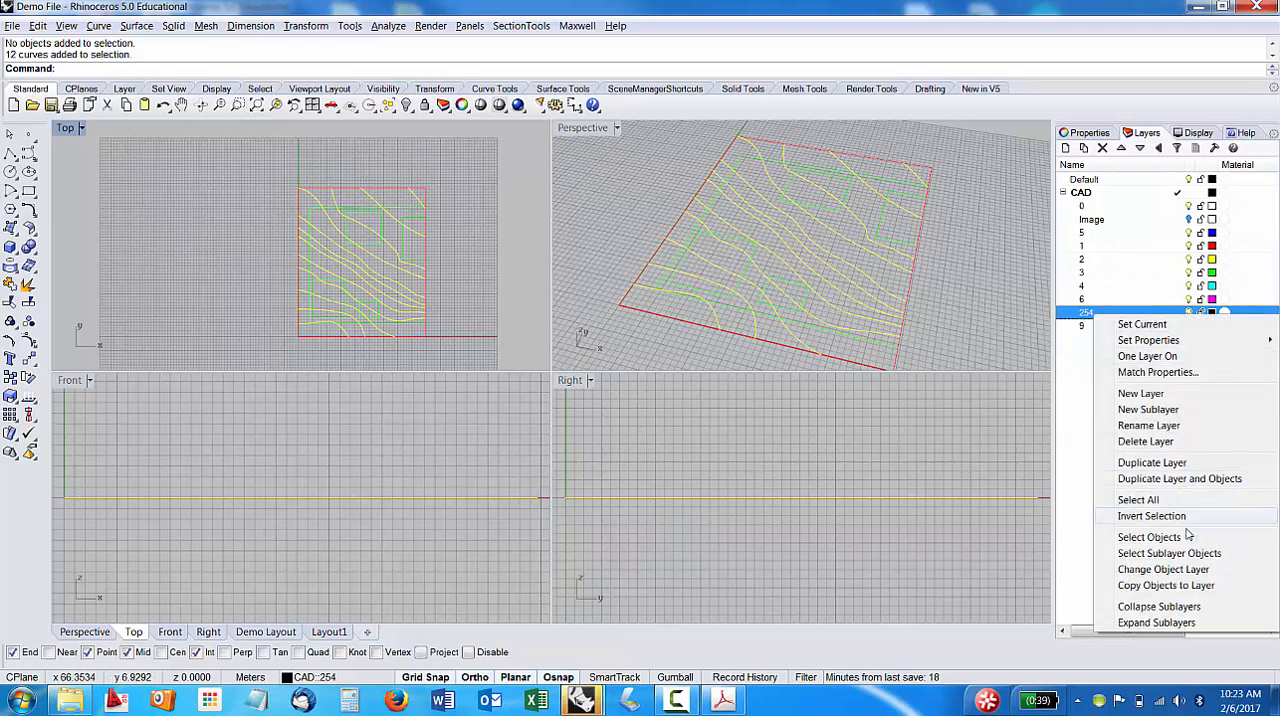
left_click(1171, 479)
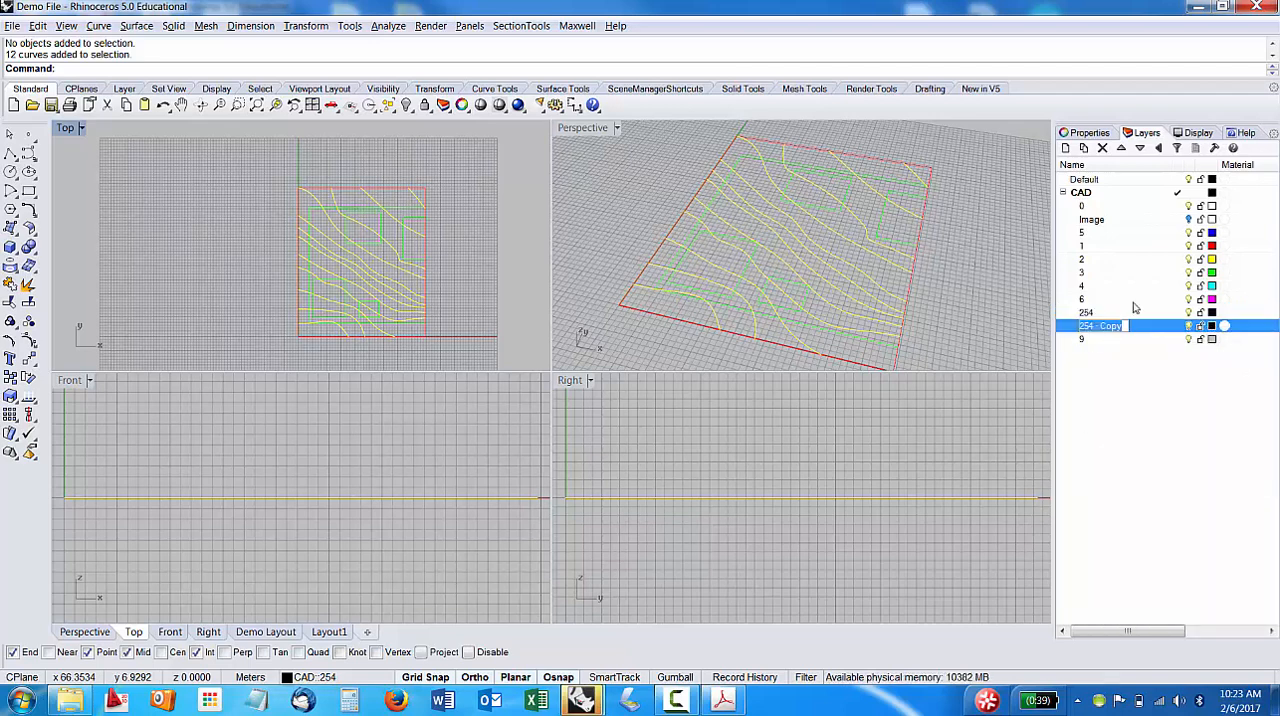
Move the duplicated layer 254 - Copy out of CAD to the top layer level and rename it Contour.
left_click(1158, 148)
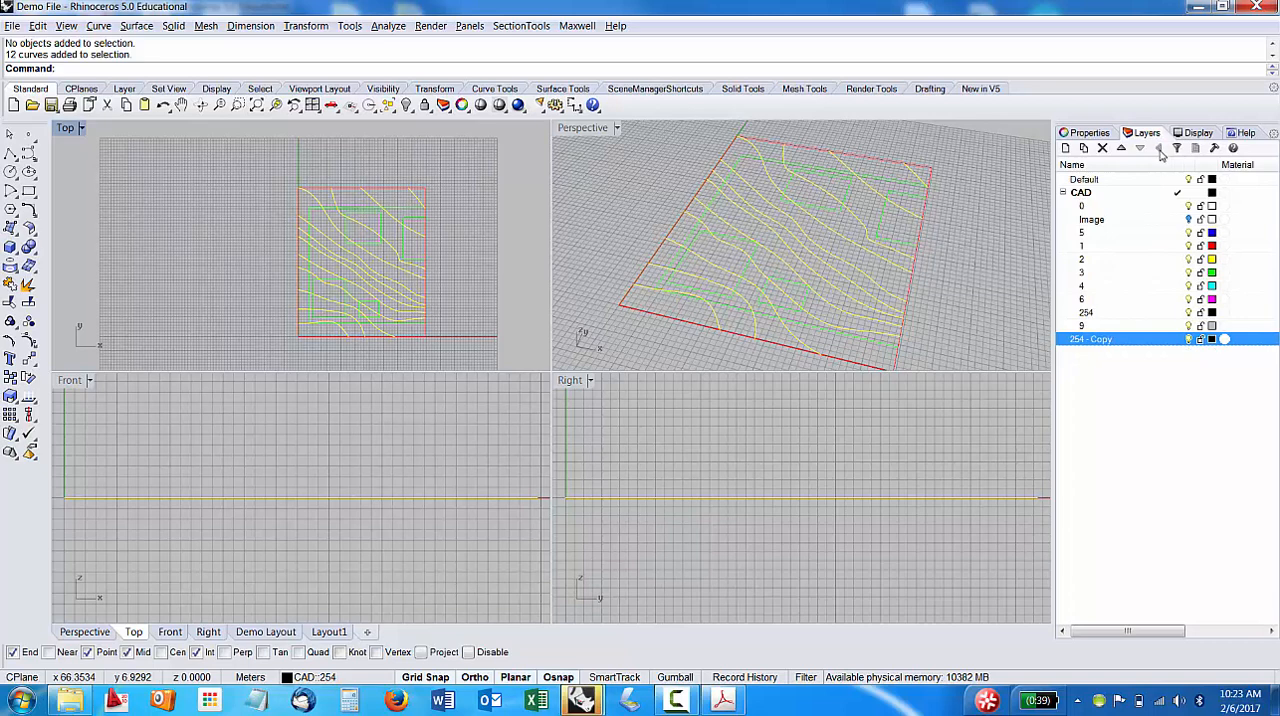
left_click(1096, 340)
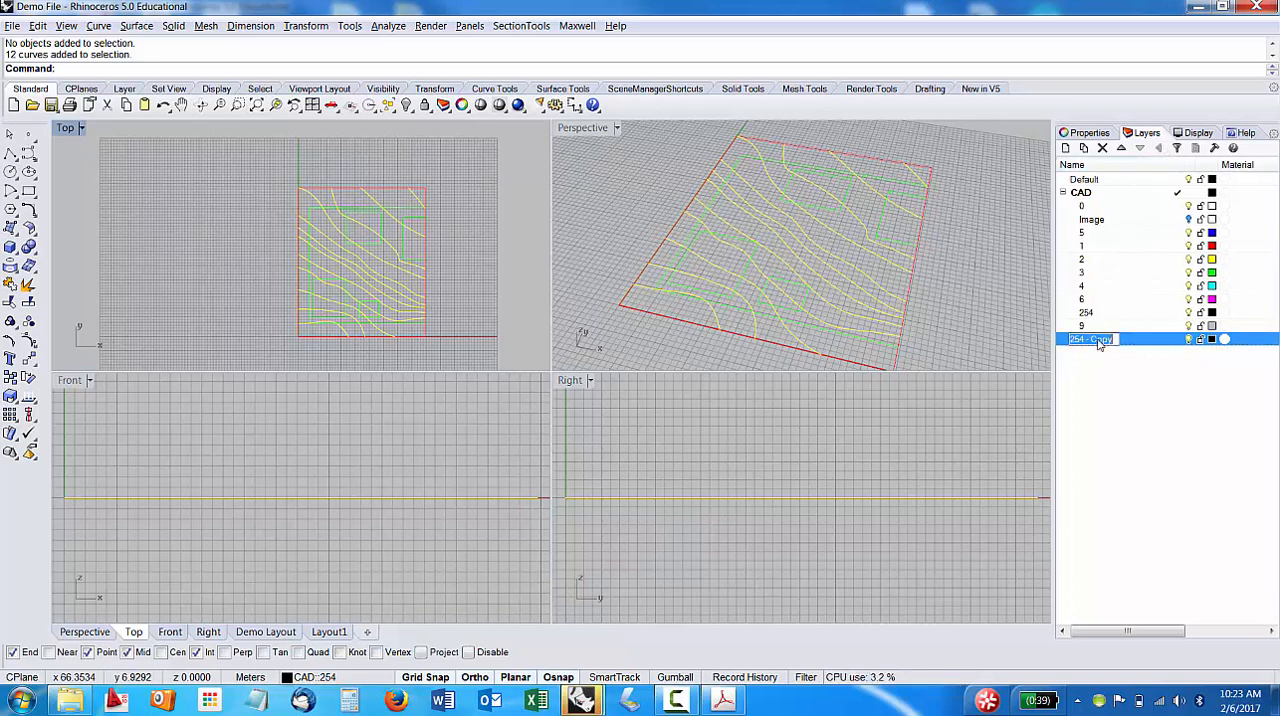
type("C")
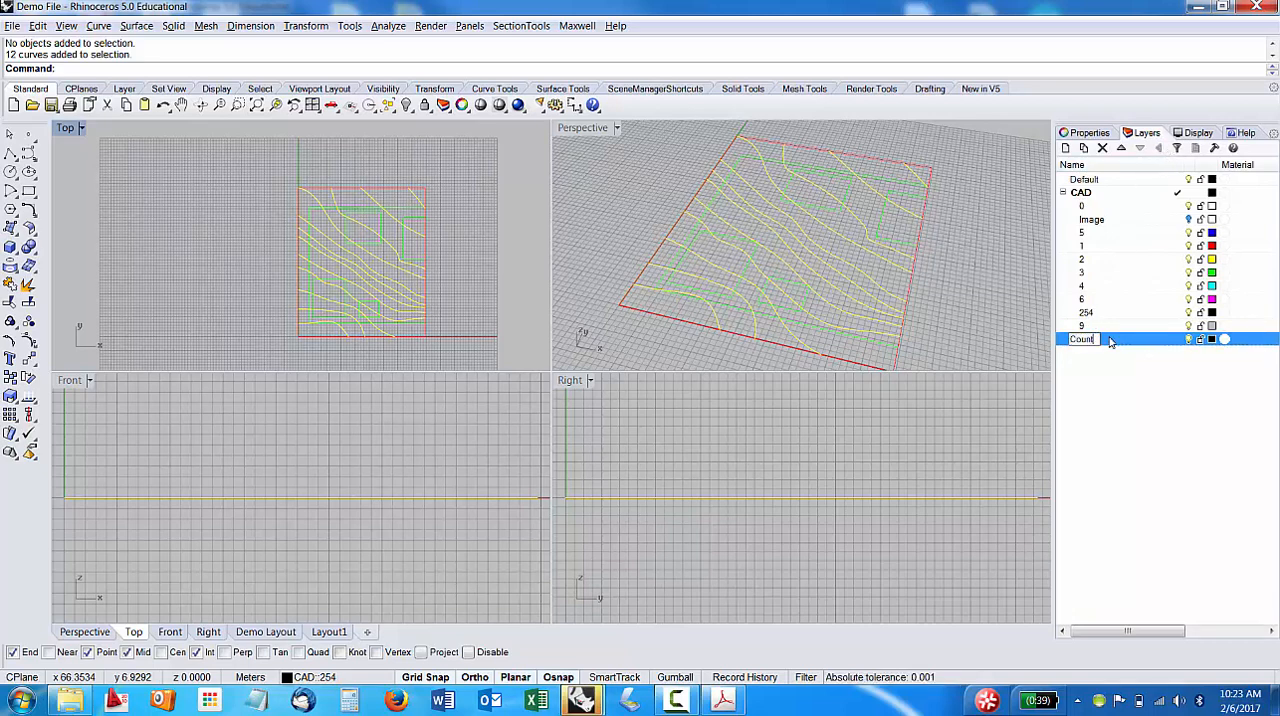
type("ontour")
key("Return")
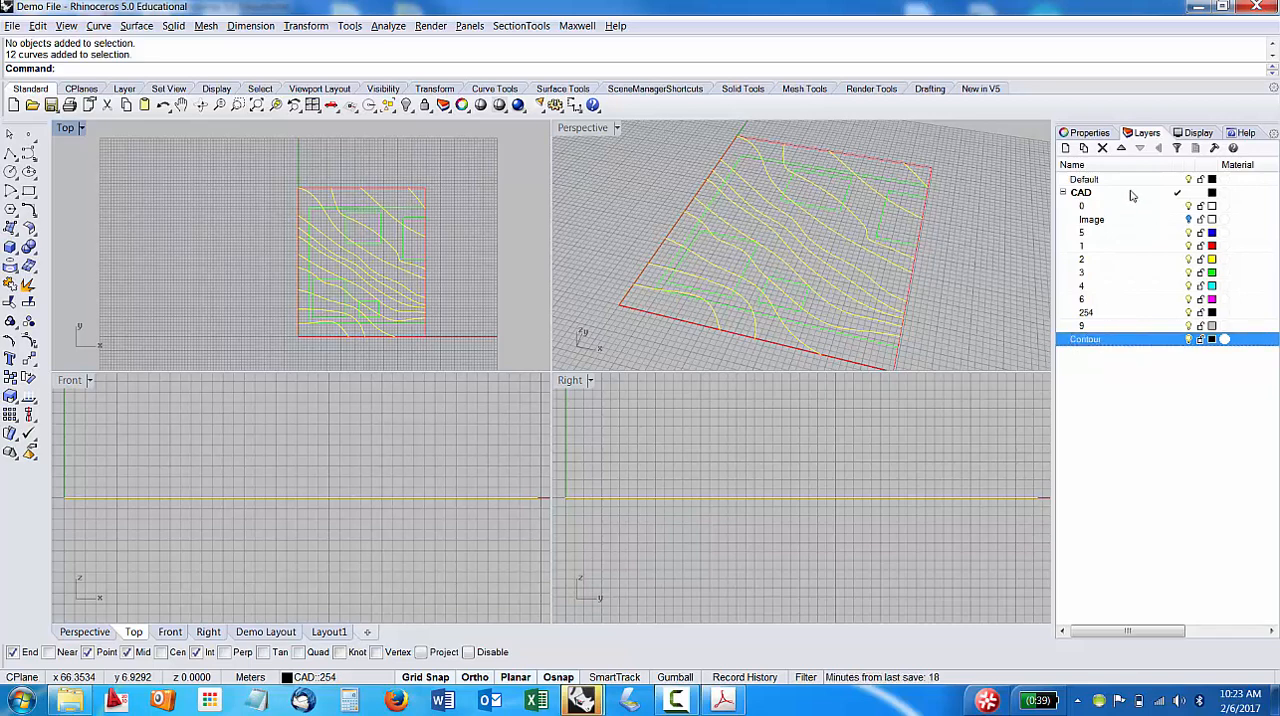
Collapse the CAD layer group, make Default the current layer, and turn off the CAD layer's visibility.
left_click(1063, 192)
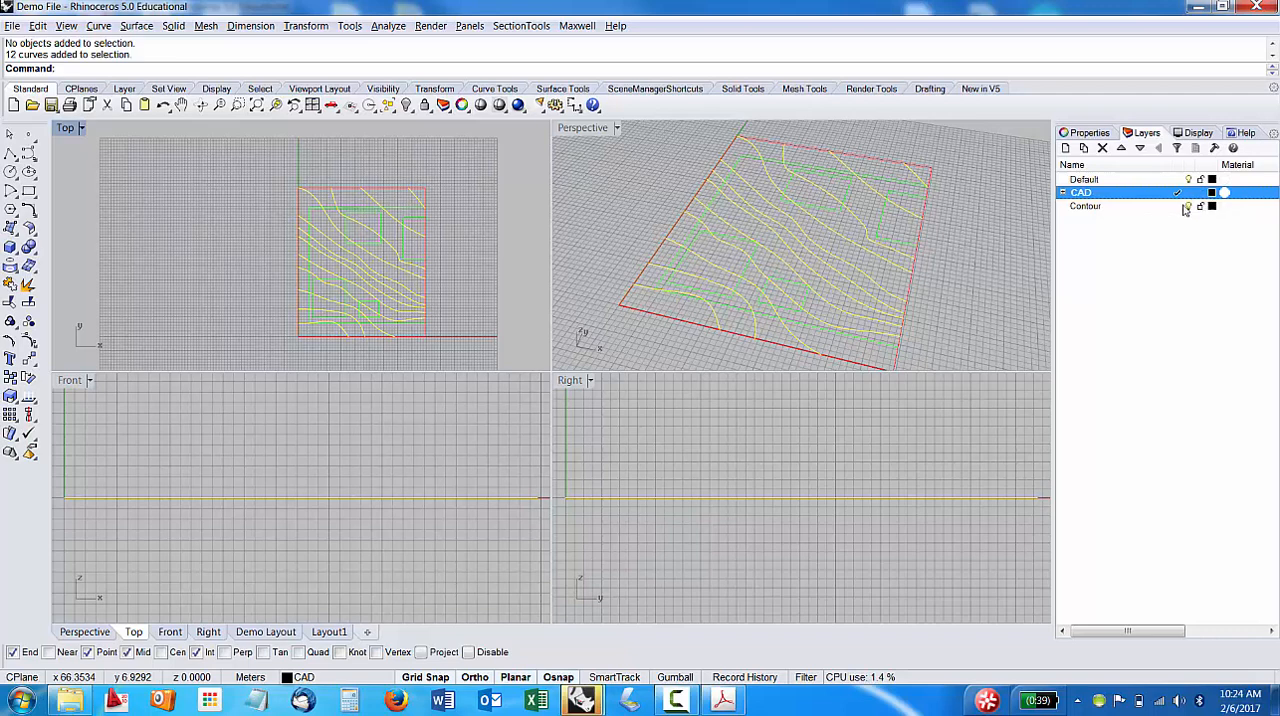
double_click(1098, 179)
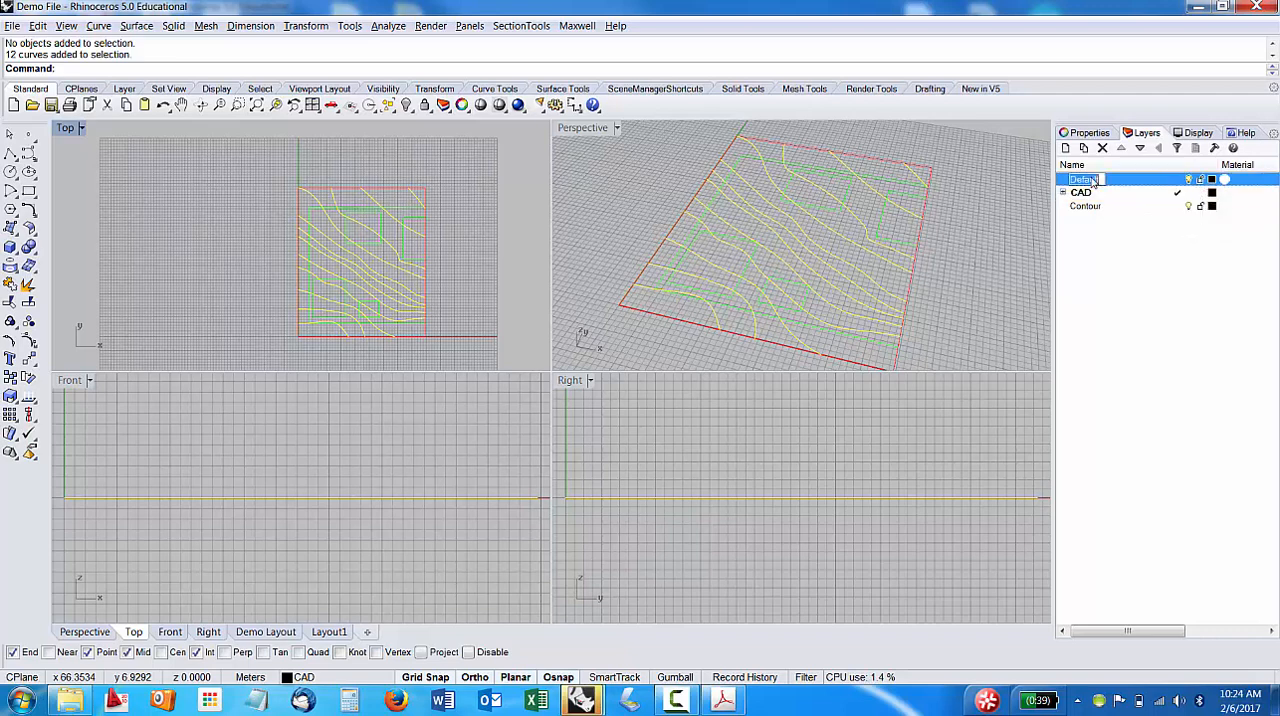
left_click(1128, 236)
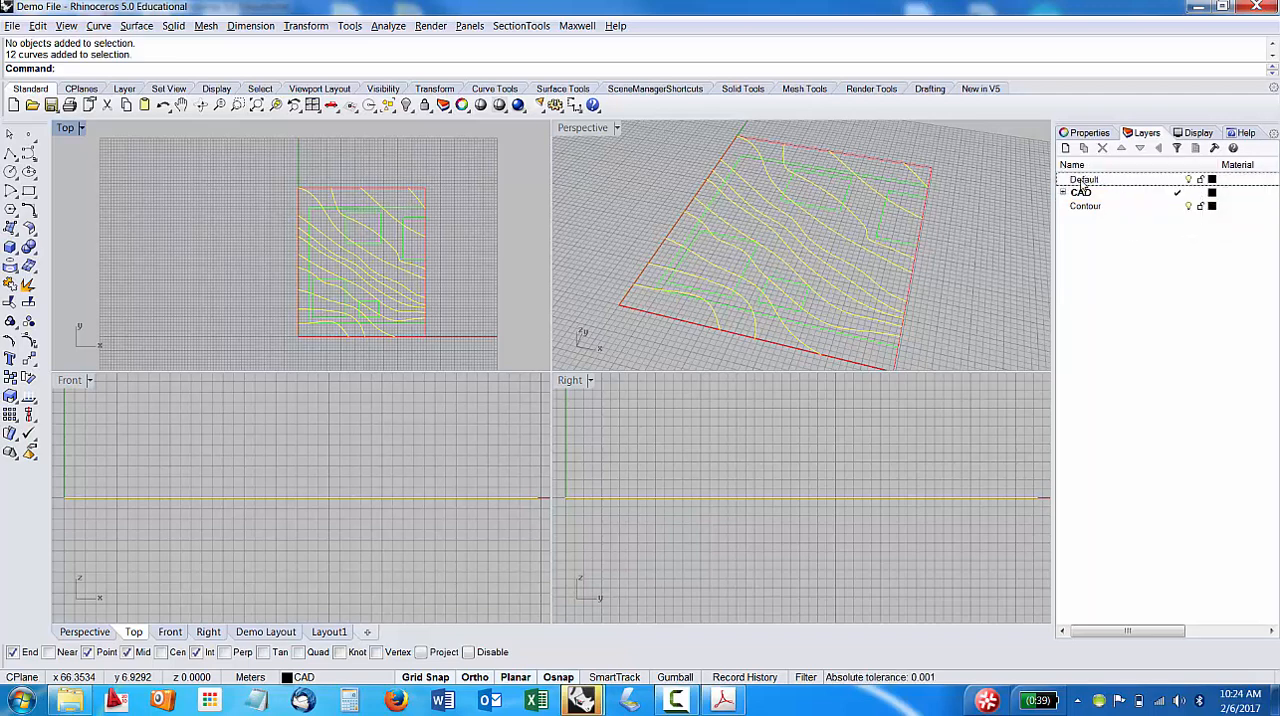
double_click(1090, 181)
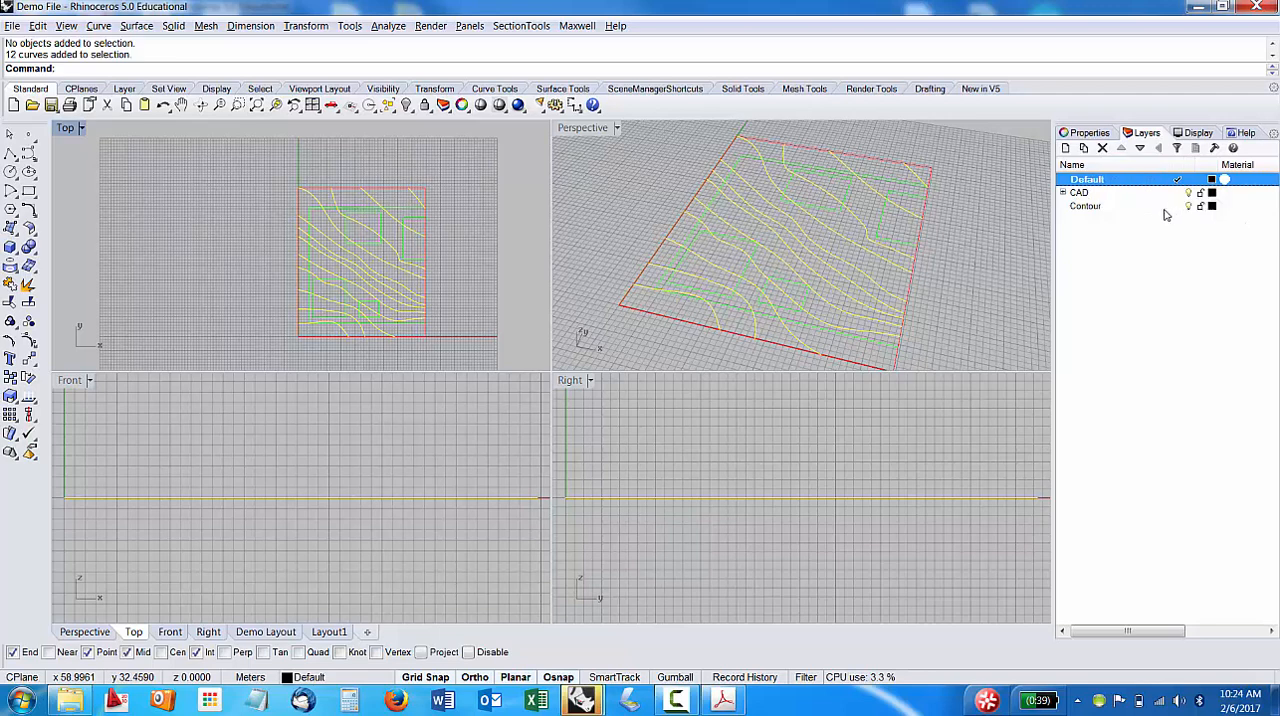
left_click(1083, 207)
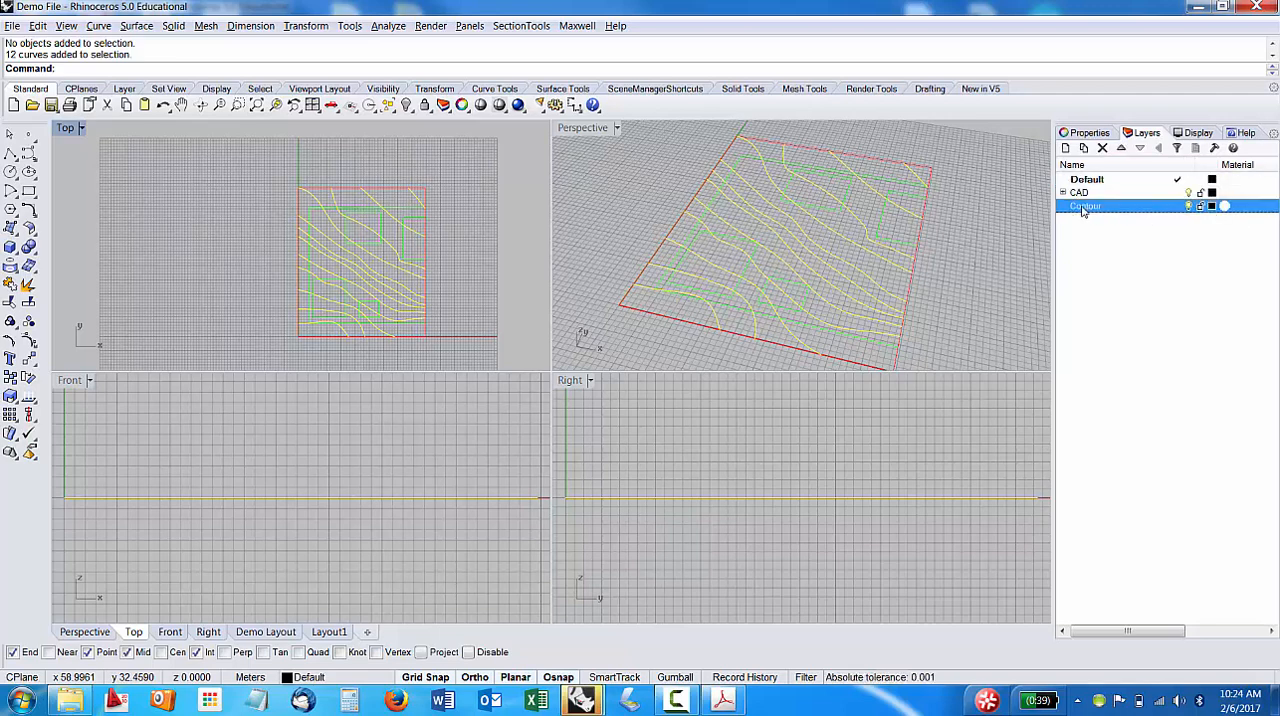
left_click(1189, 194)
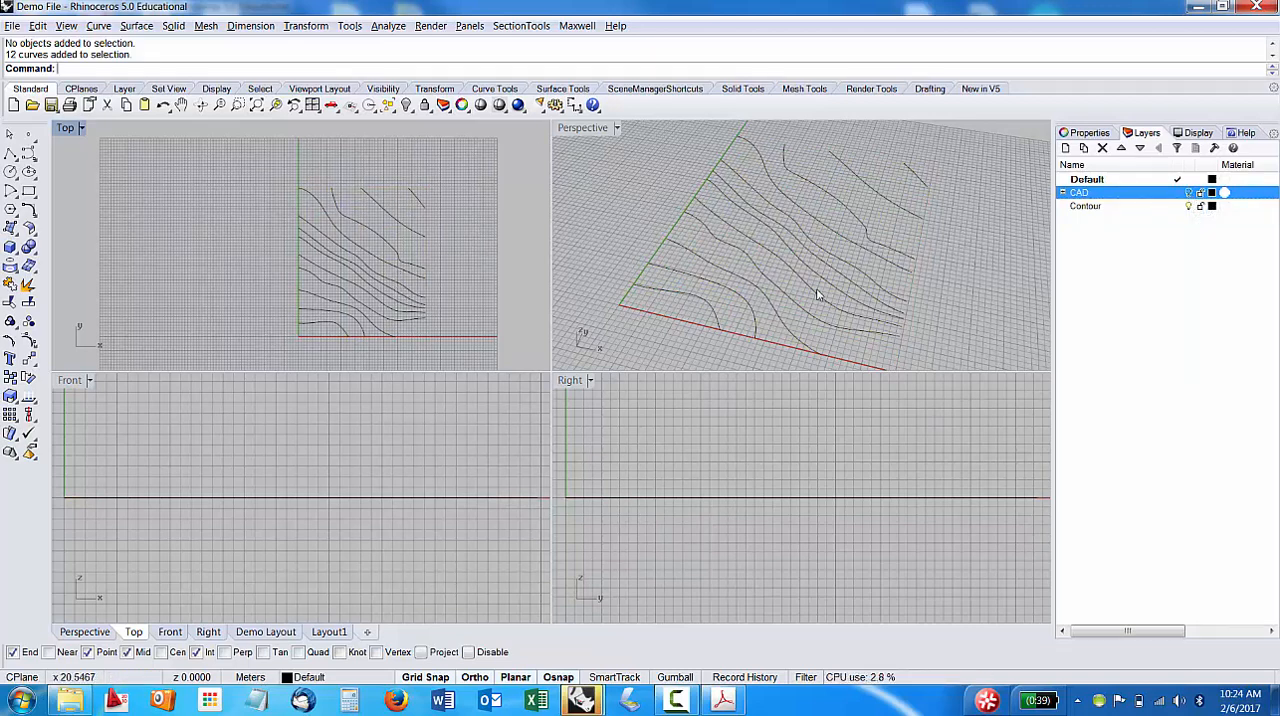
Inspect the separate contour curves by selecting the ones nearest the origin one at a time in the Top view.
right_click_drag(826, 297, 785, 290)
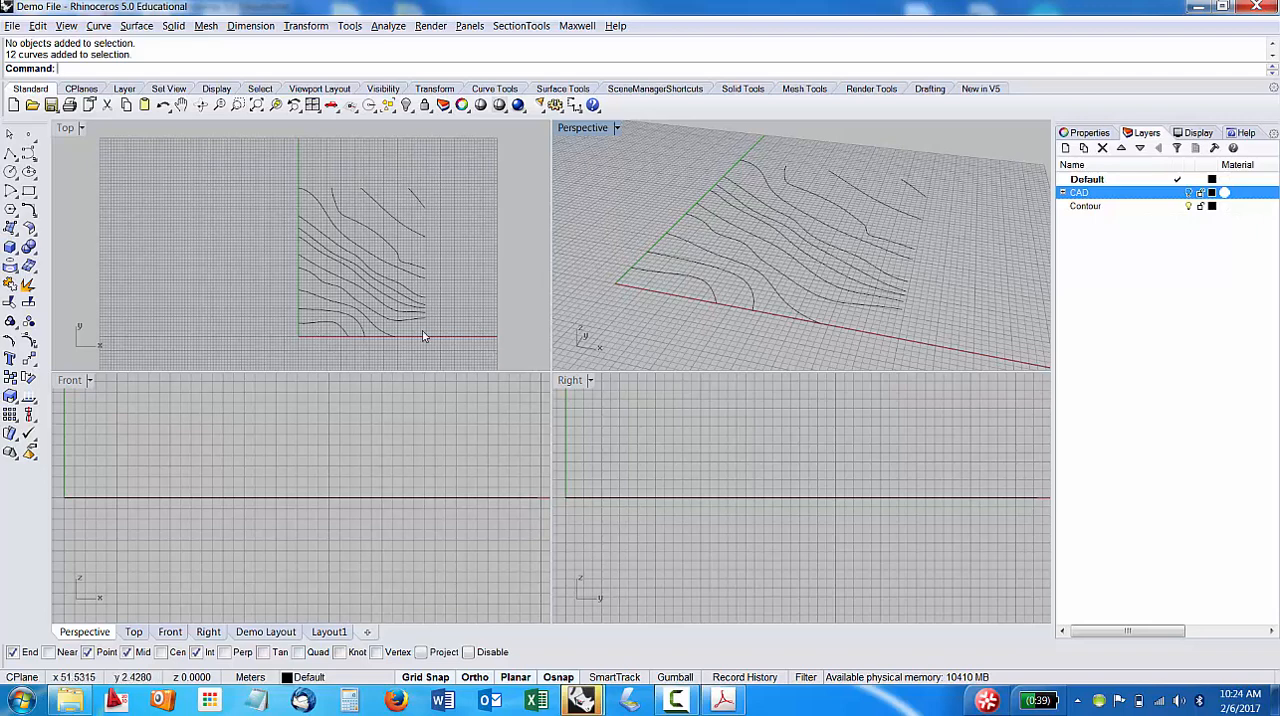
left_click(312, 323)
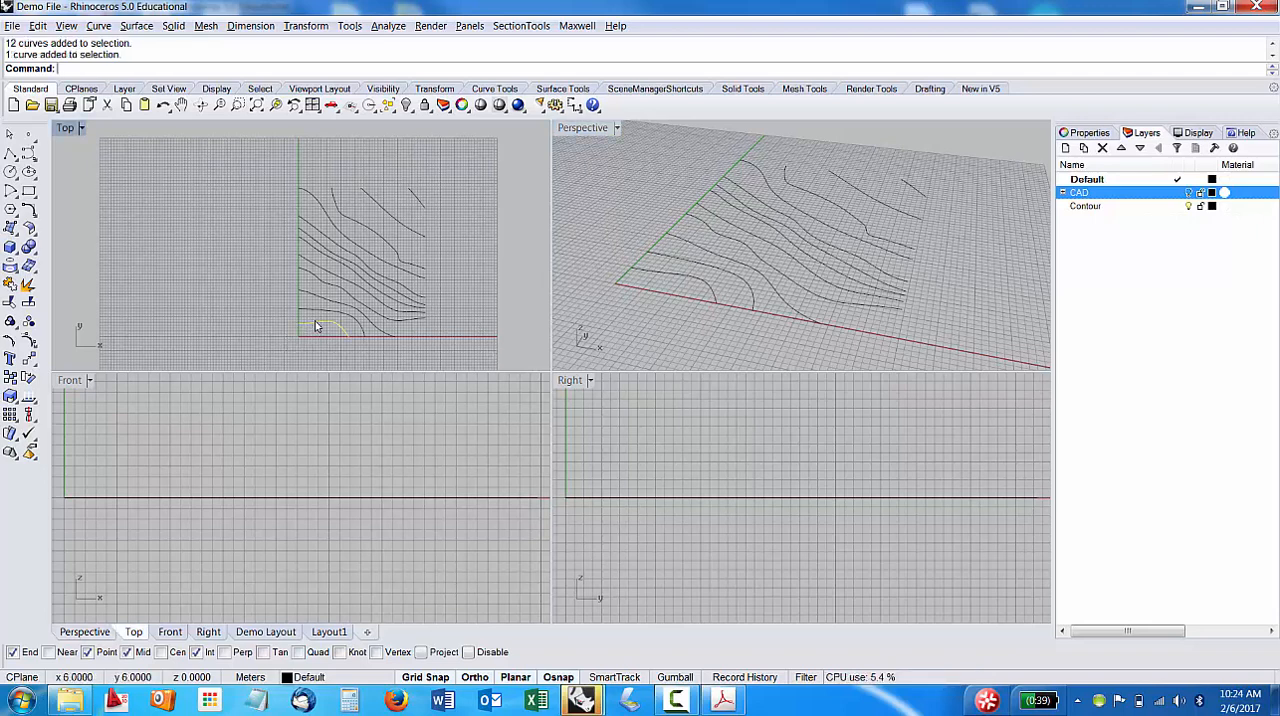
left_click(474, 323)
left_click(312, 324)
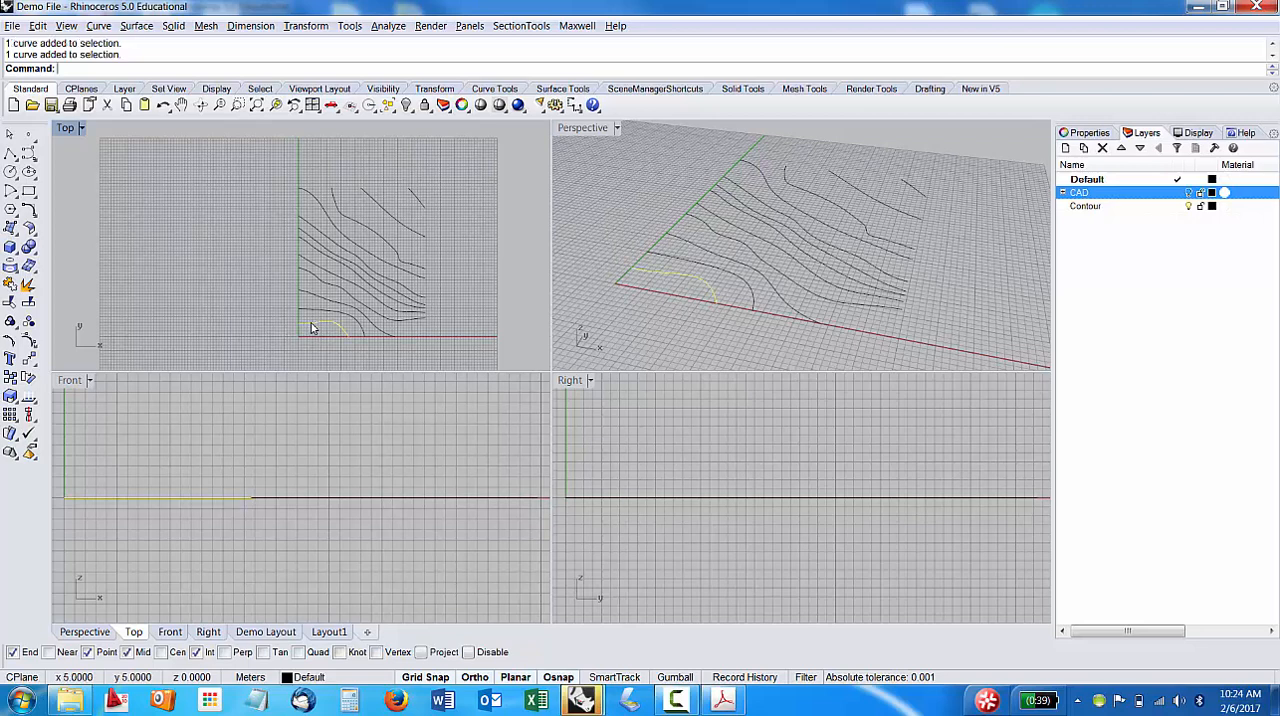
left_click(449, 332)
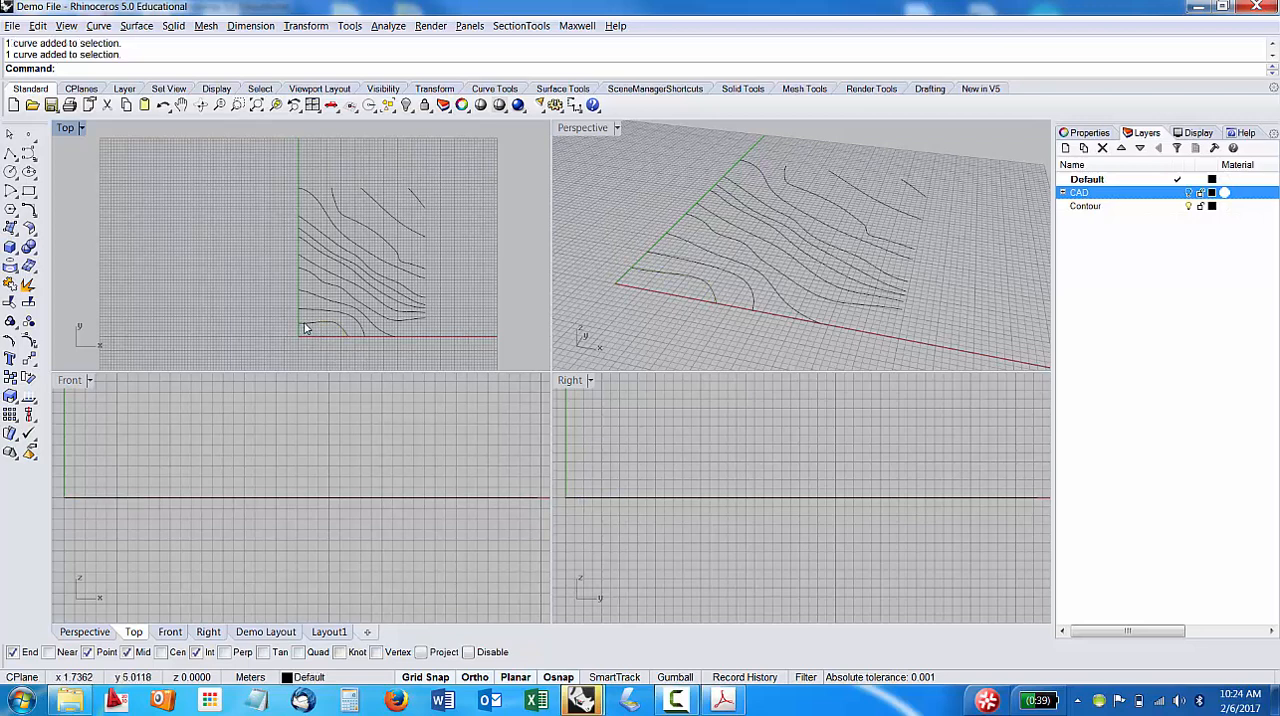
left_click(308, 320)
left_click(310, 306)
left_click(313, 295)
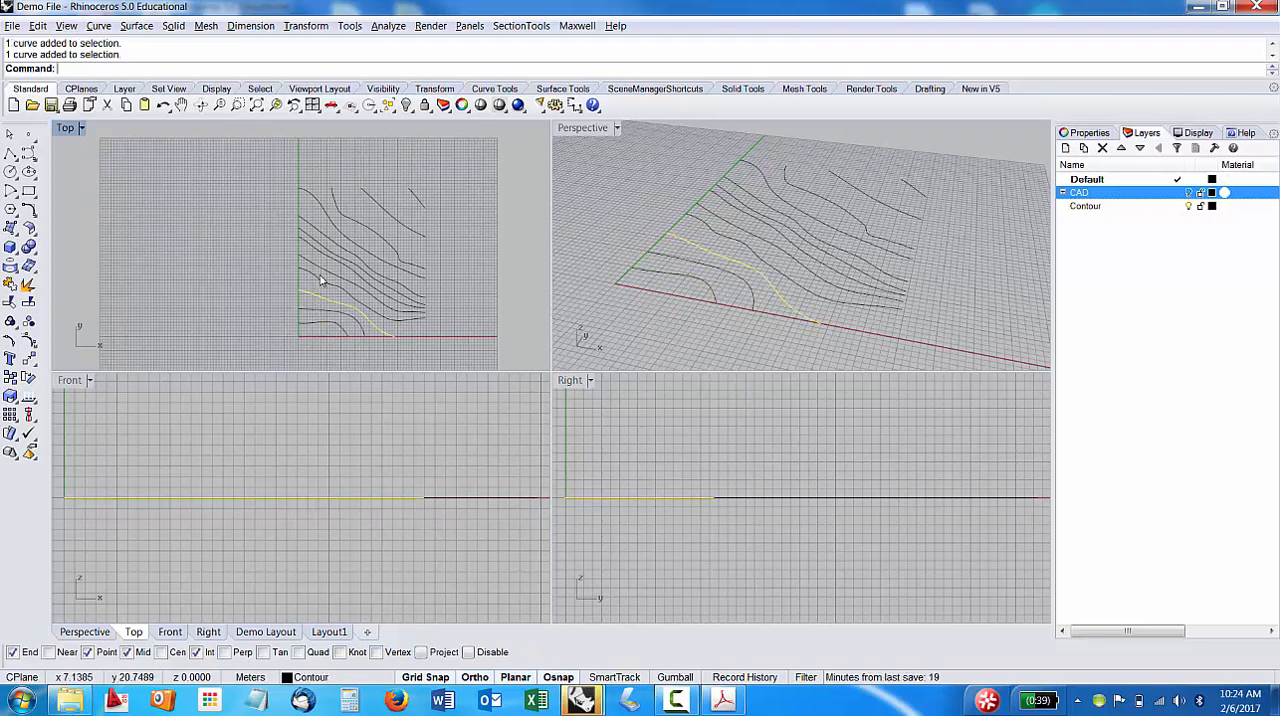
left_click(512, 302)
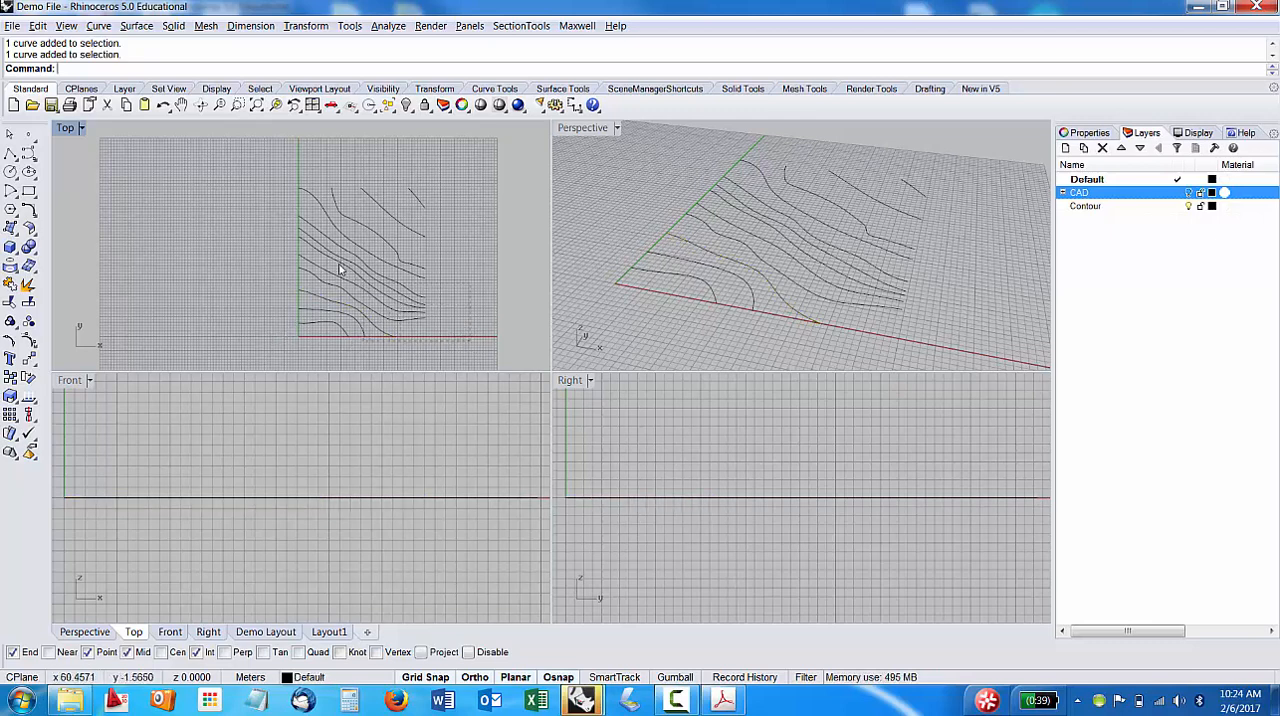
Select all contour curves in the Top view and turn on the Gumball.
left_click_drag(239, 169, 237, 166)
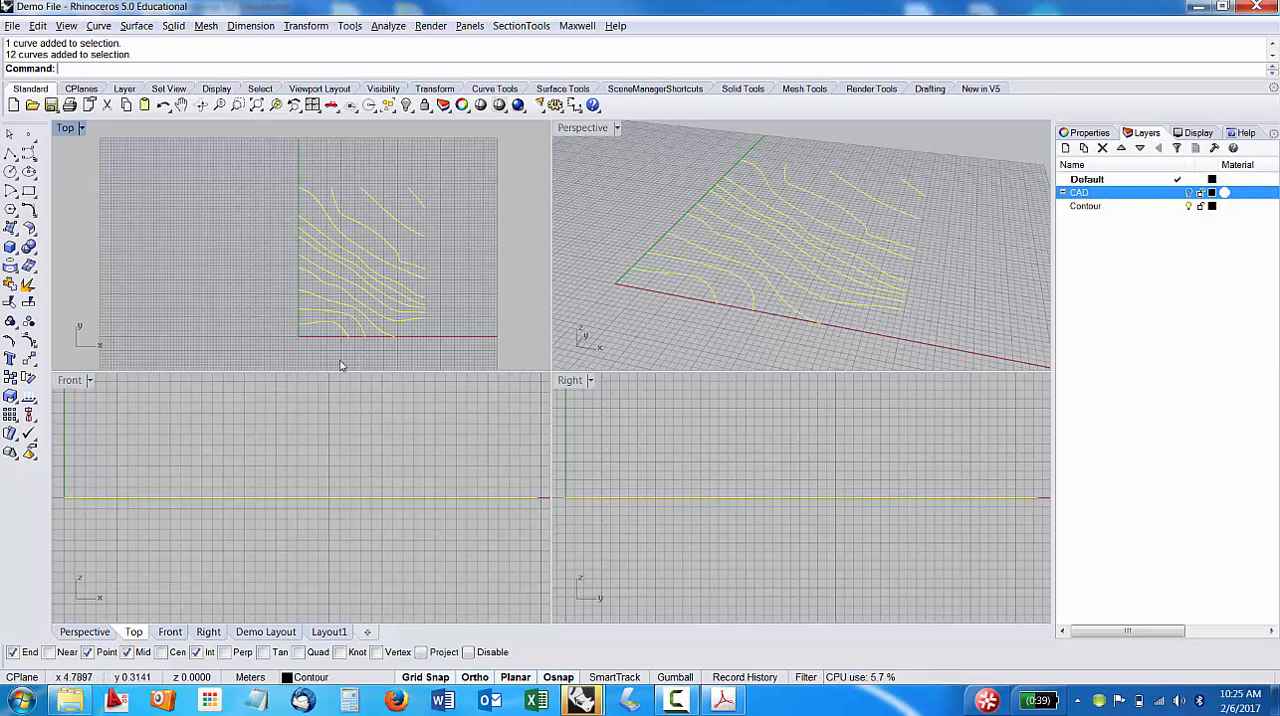
scroll(289, 307, "down", 3)
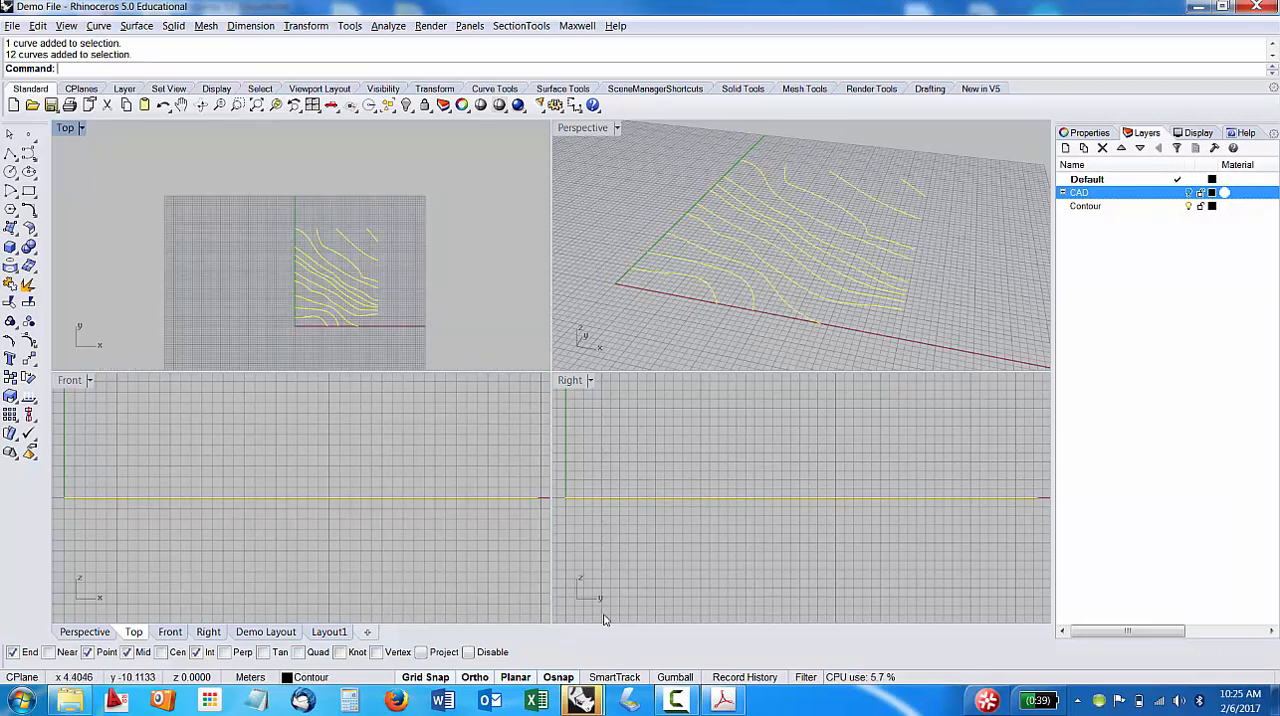
left_click(675, 679)
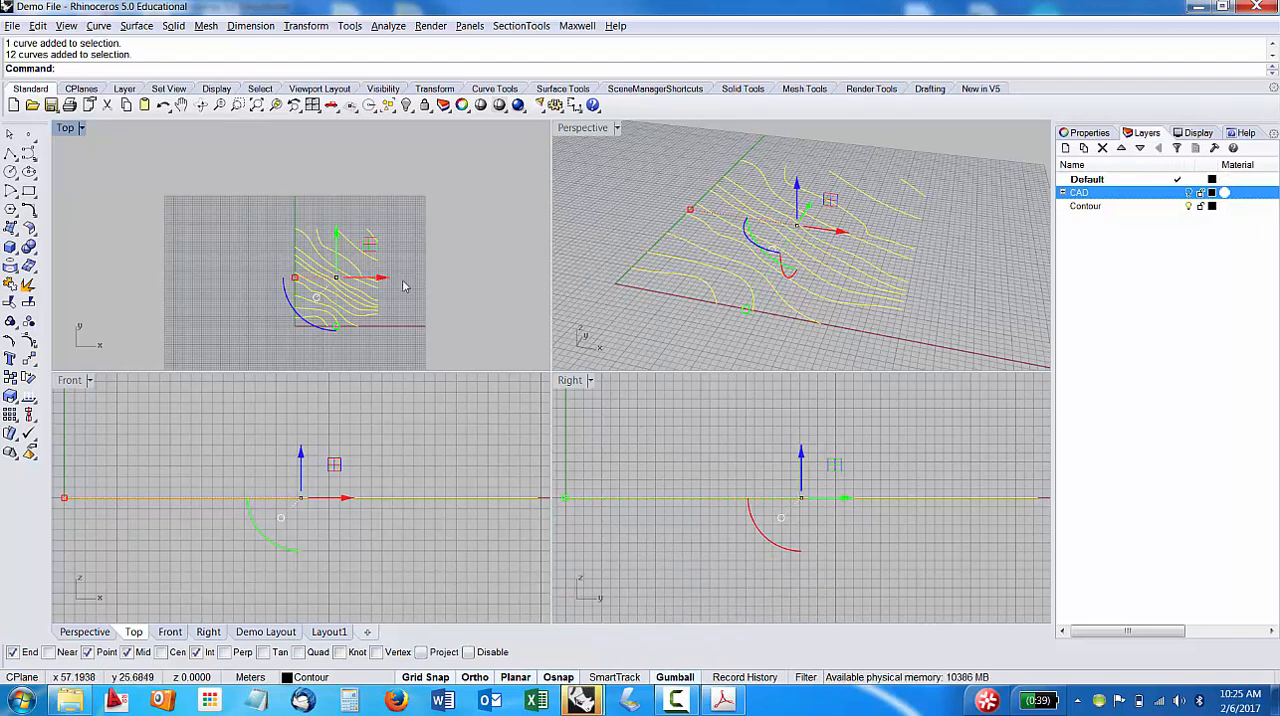
Move all the selected contour curves up 1 m along Z with the Gumball in the Front view, and deselect them.
right_click_drag(838, 280, 828, 240)
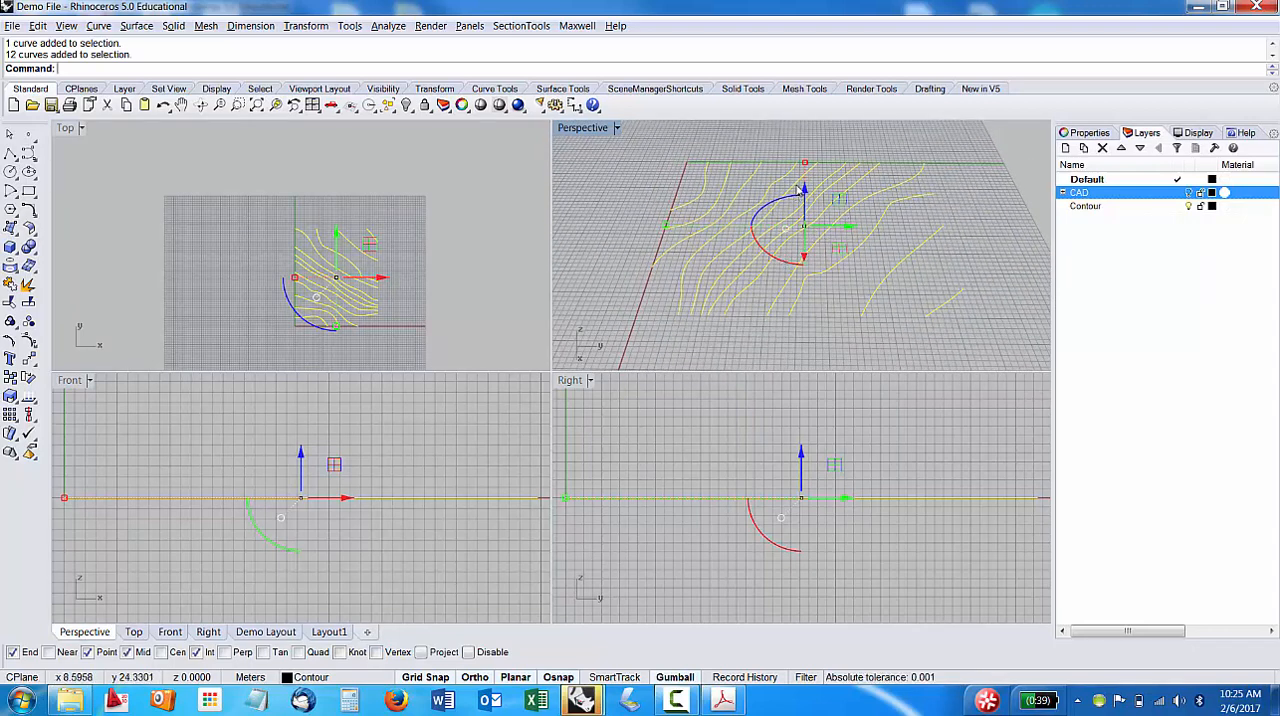
right_click_drag(397, 286, 366, 332)
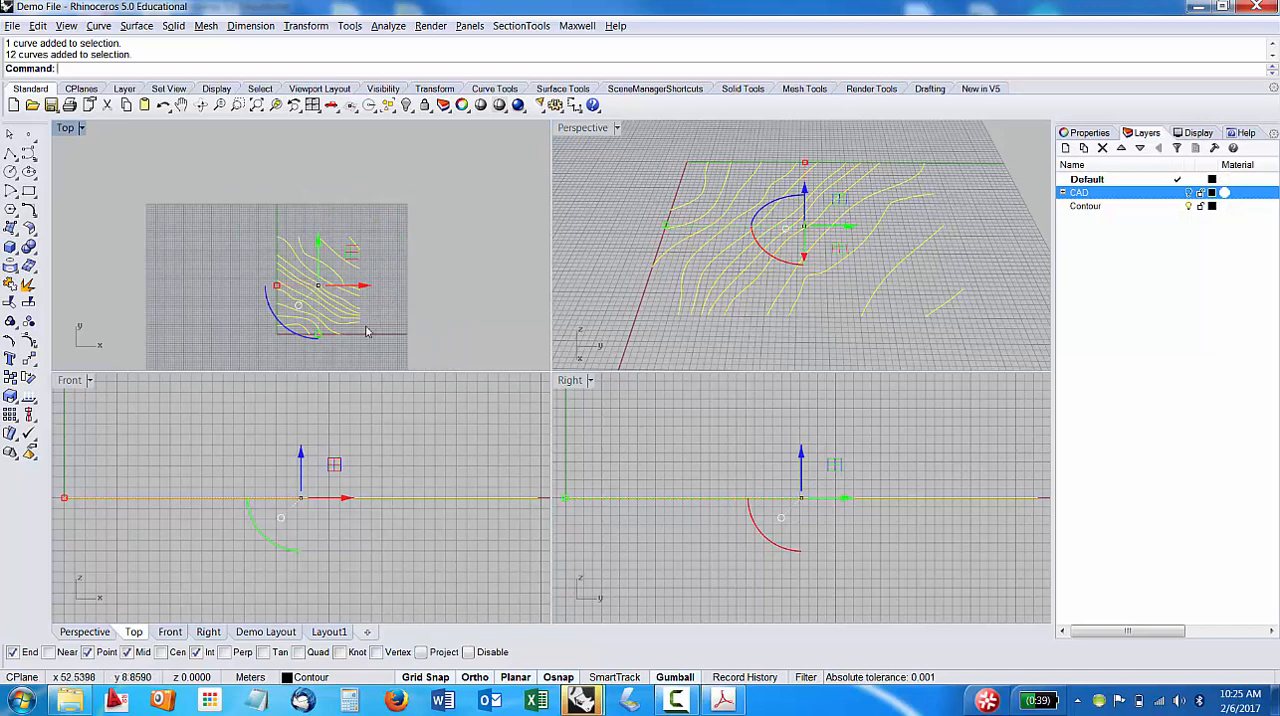
left_click(301, 455)
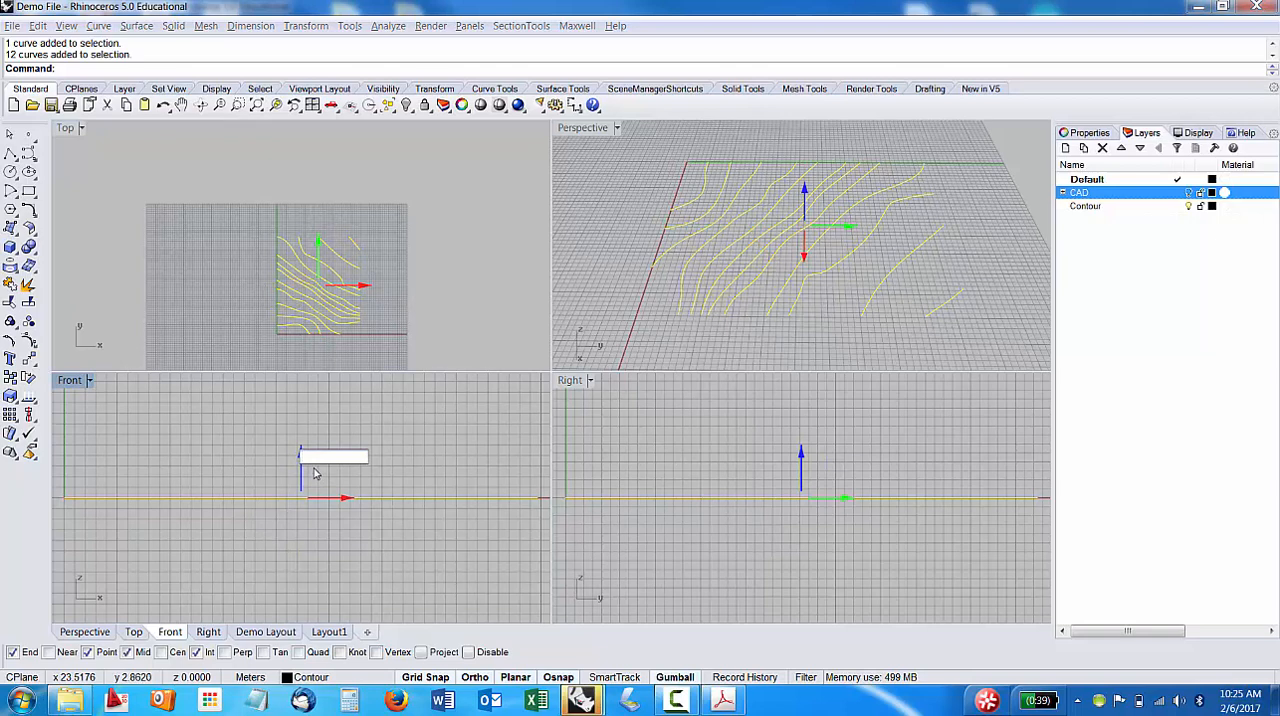
type("1")
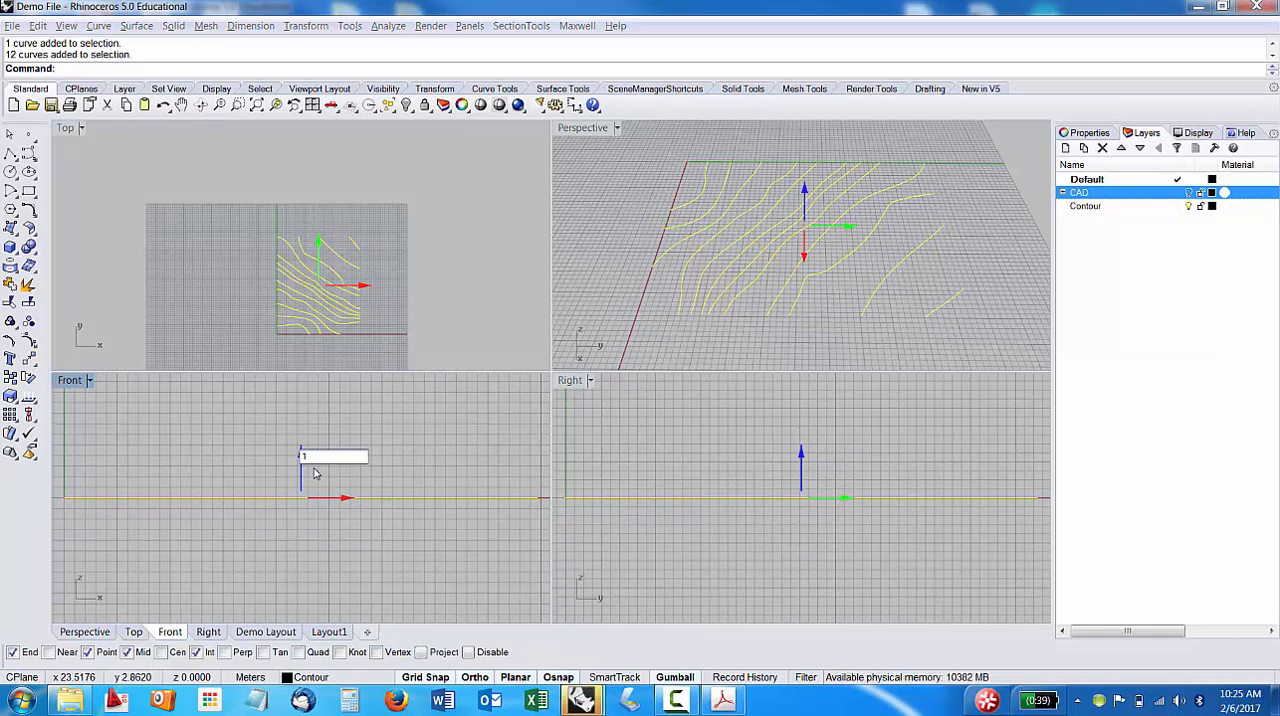
key("Return")
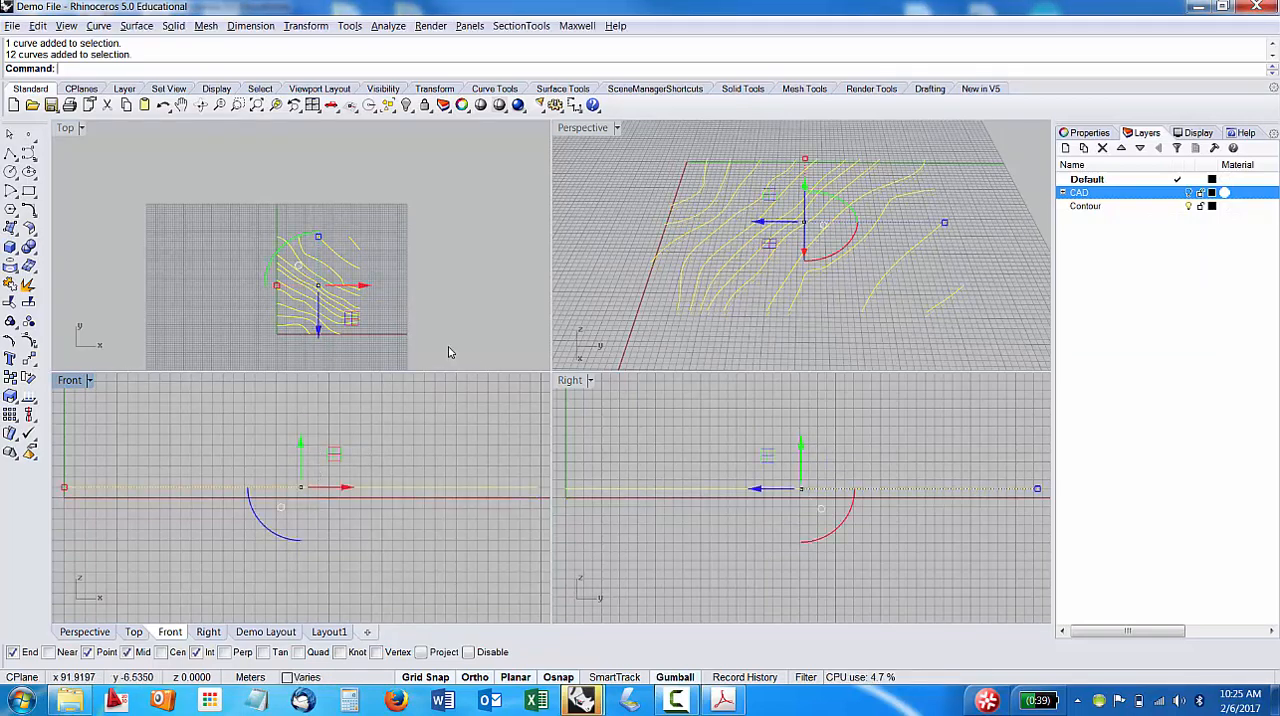
left_click(446, 350)
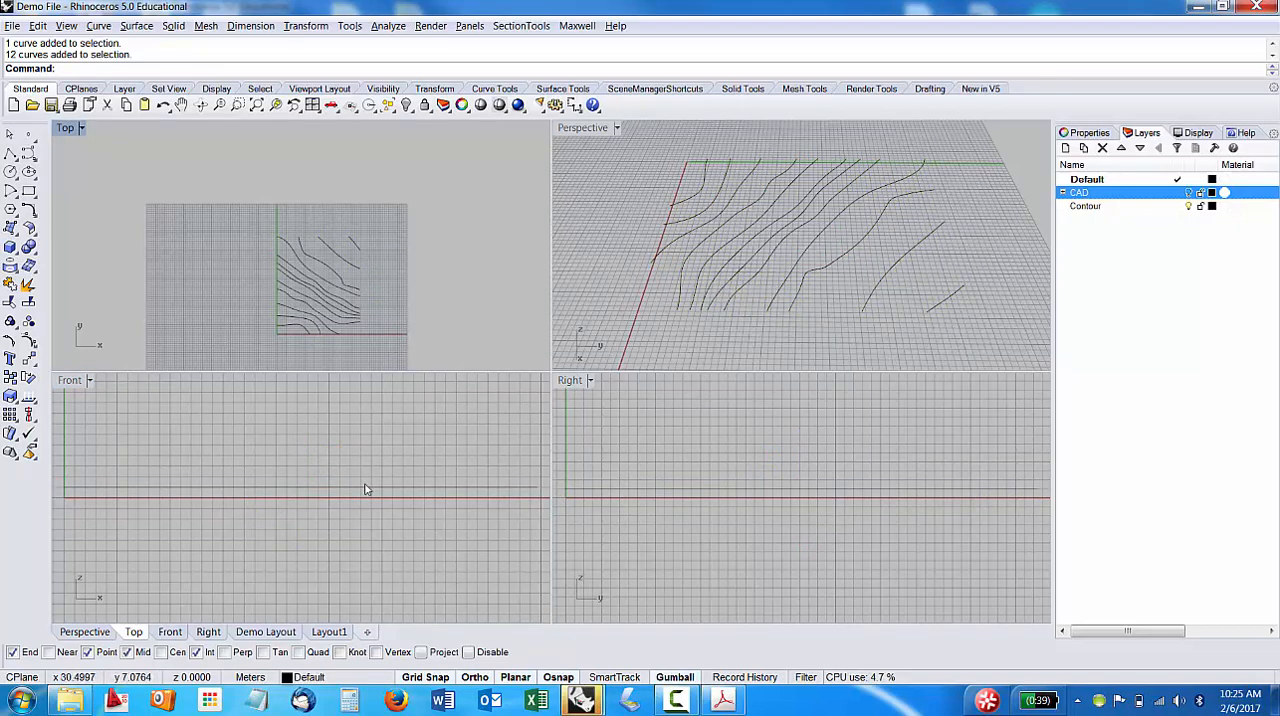
Select every contour except the one nearest the origin and raise the selection 1 m along Z.
left_click(818, 241)
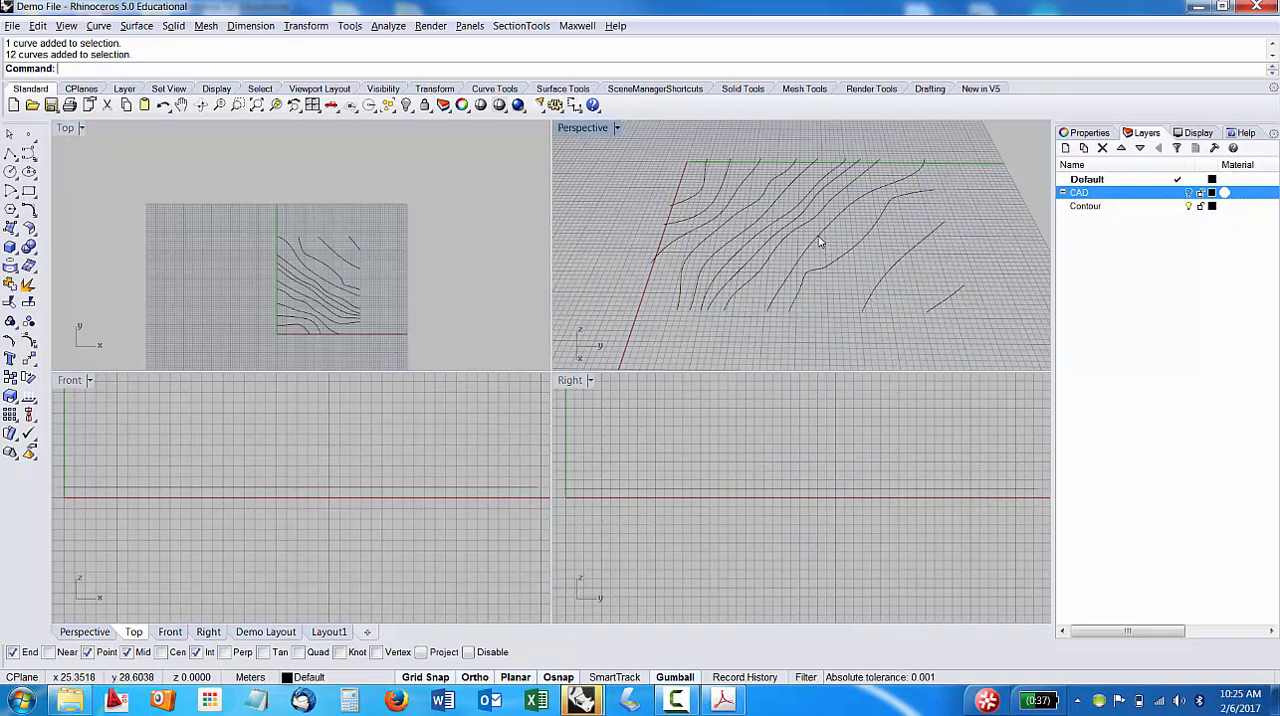
scroll(818, 241, "down", 3)
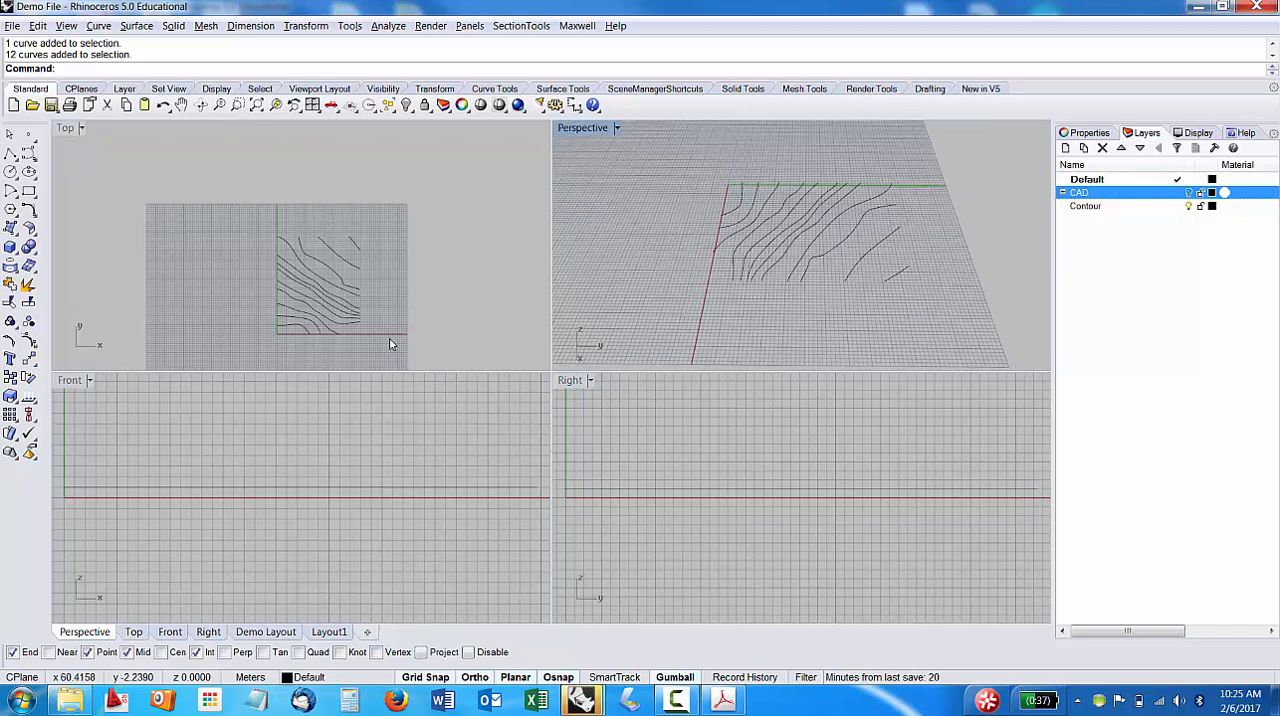
left_click(352, 328)
left_click_drag(338, 246, 317, 217)
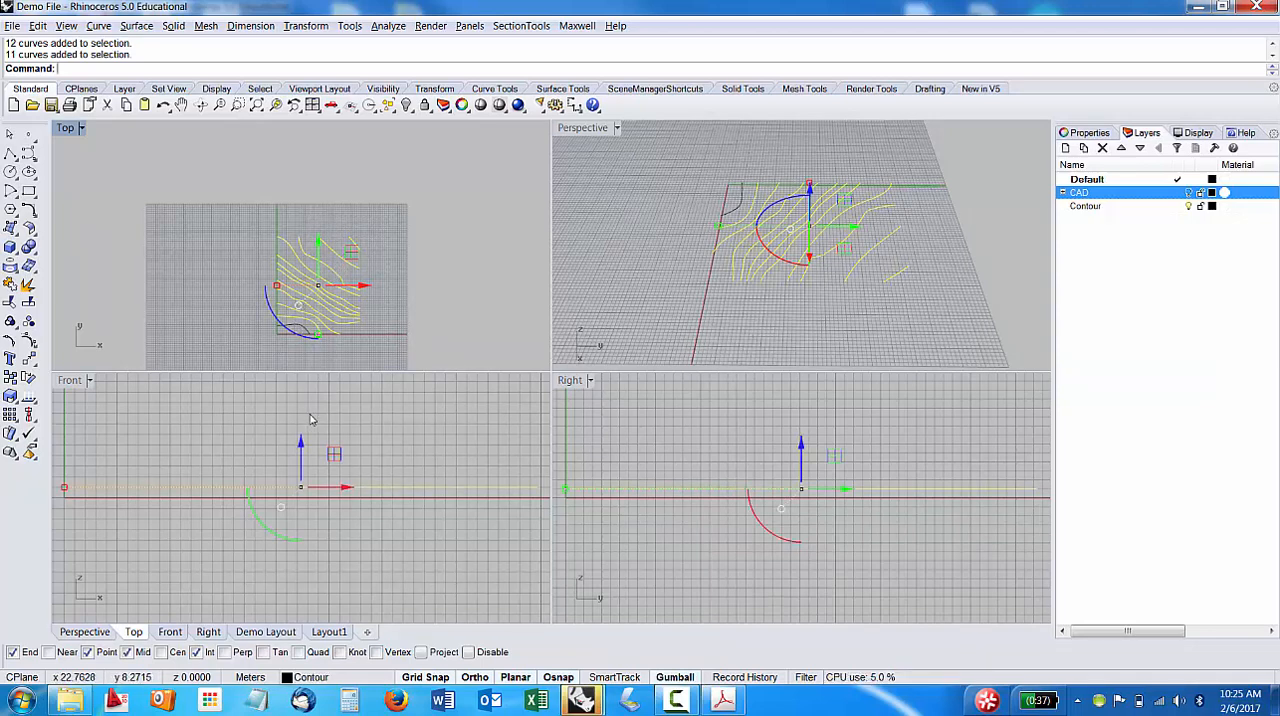
left_click(301, 443)
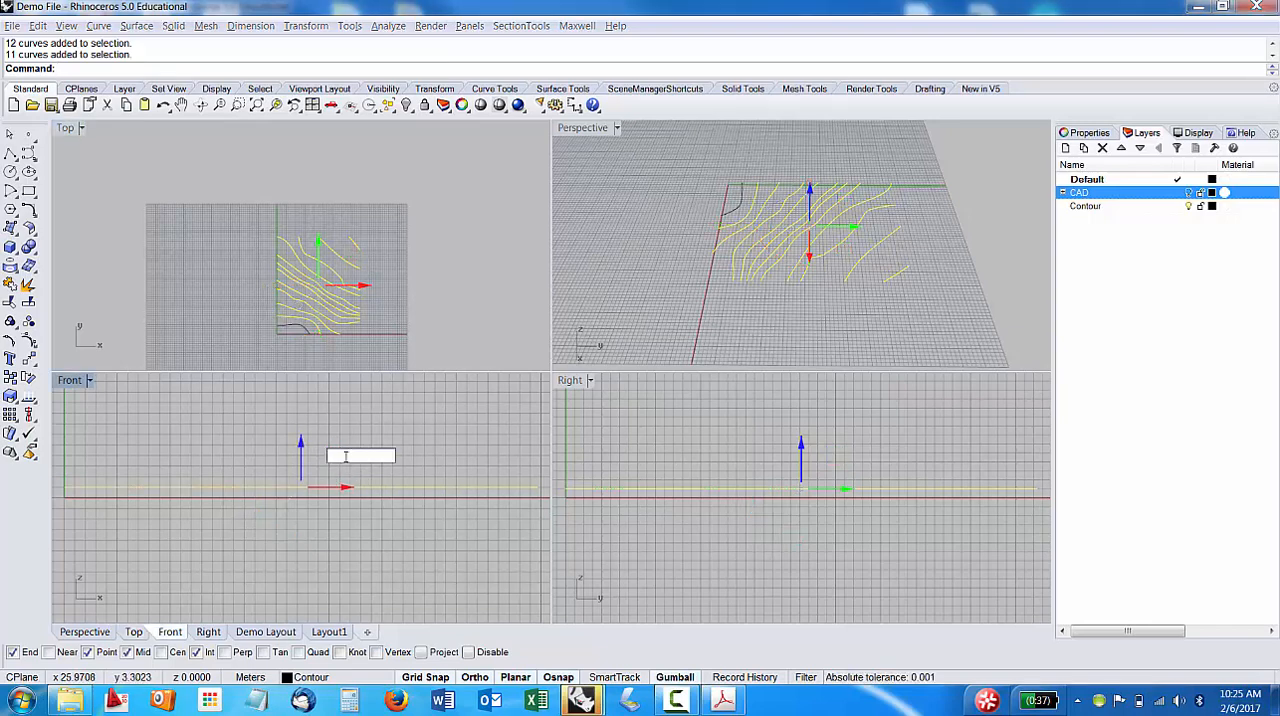
type("1")
key("Return")
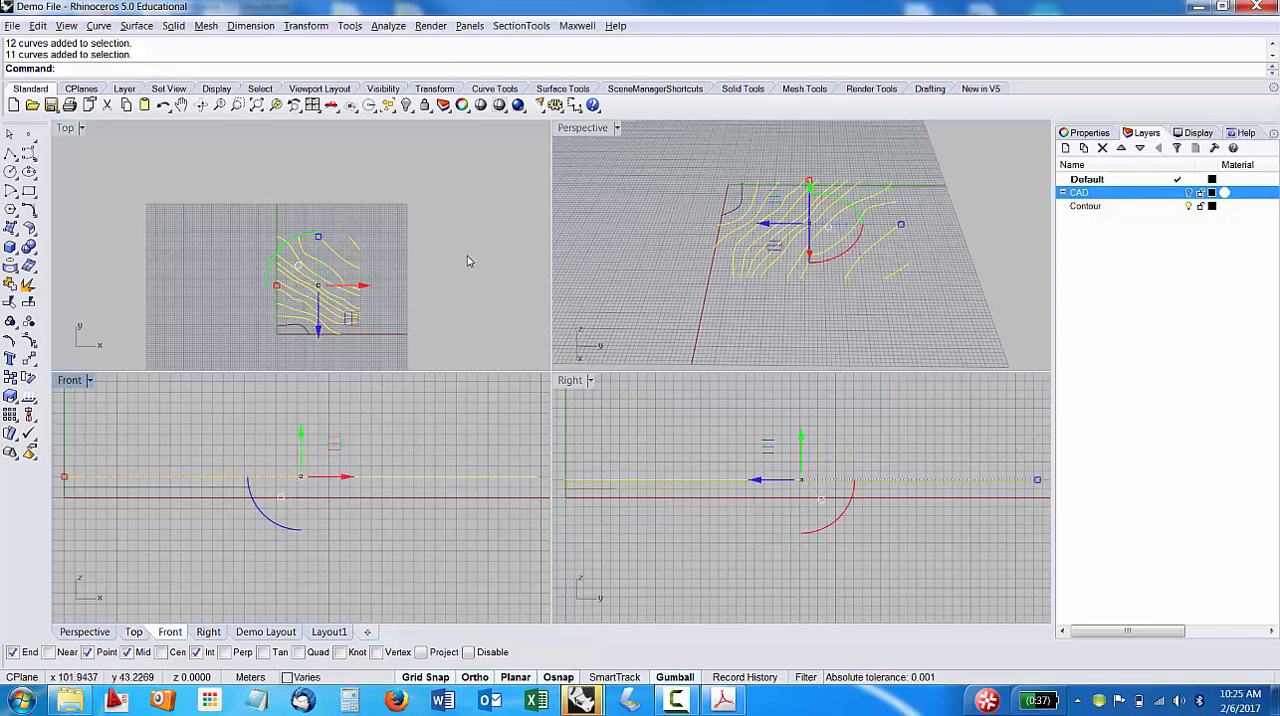
left_click(463, 272)
Select every contour except the two nearest the origin and raise the selection along Z with the Gumball.
left_click_drag(419, 337, 331, 229)
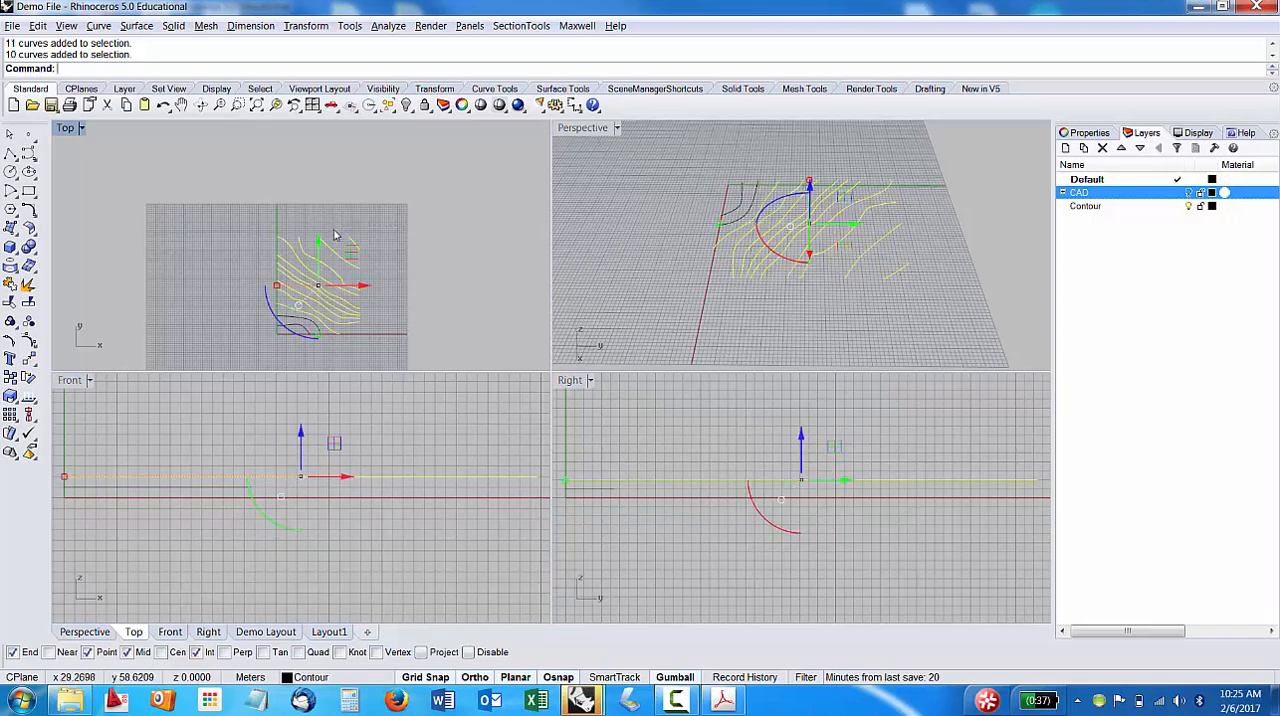
left_click(303, 443)
left_click(303, 443)
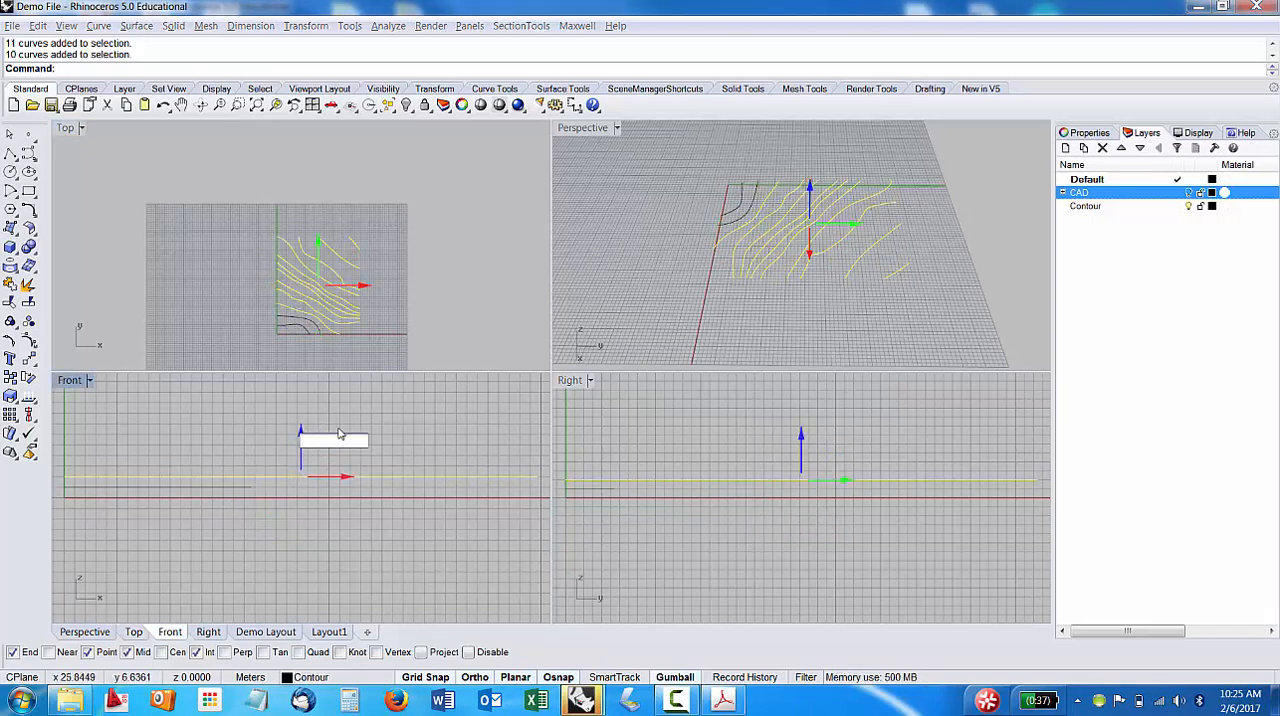
key("Return")
left_click(457, 308)
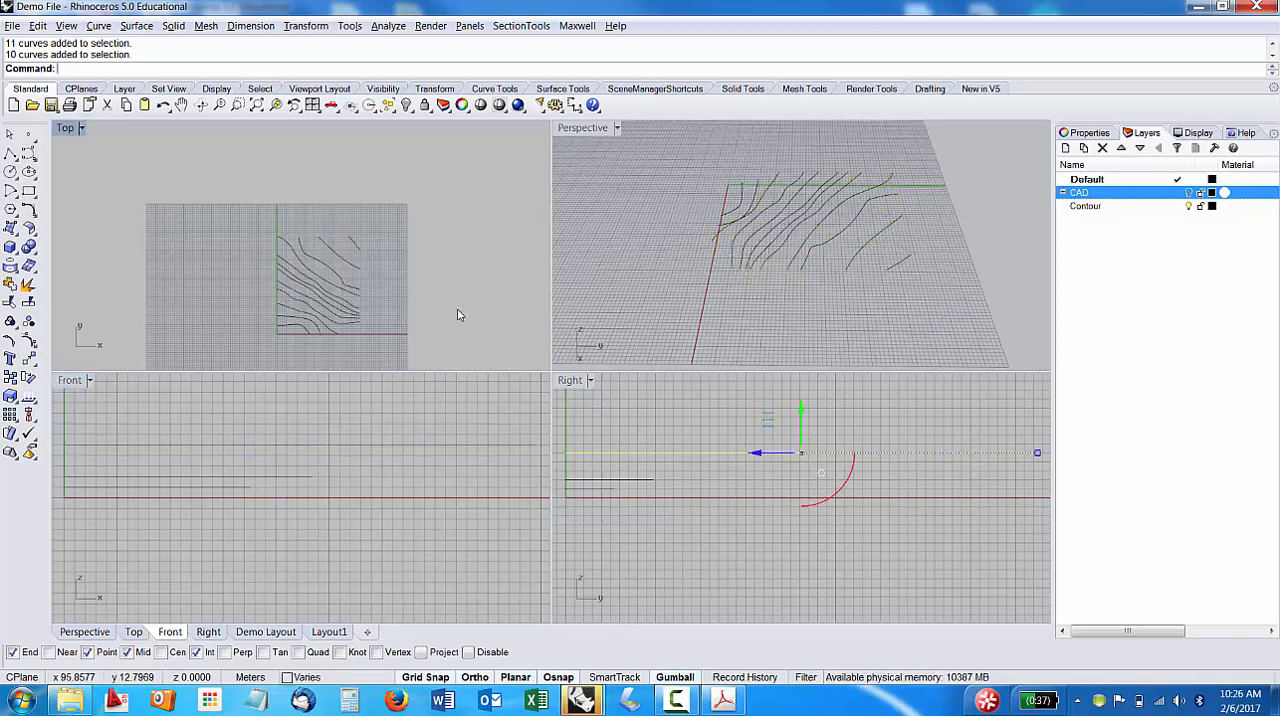
right_click_drag(459, 305, 437, 282)
scroll(287, 456, "down", 2)
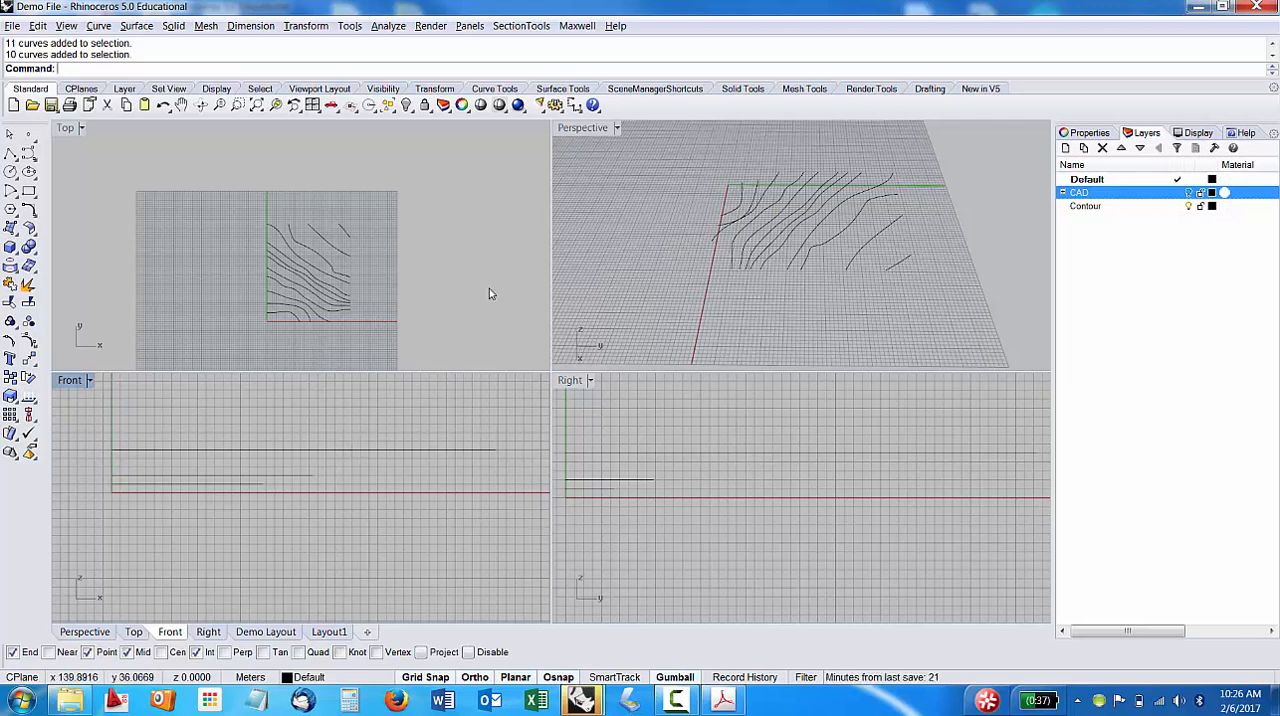
Switch to the tutorial_contours_set.3dm file, select all its contour curves in the Top view, and check their layer.
left_click(591, 703)
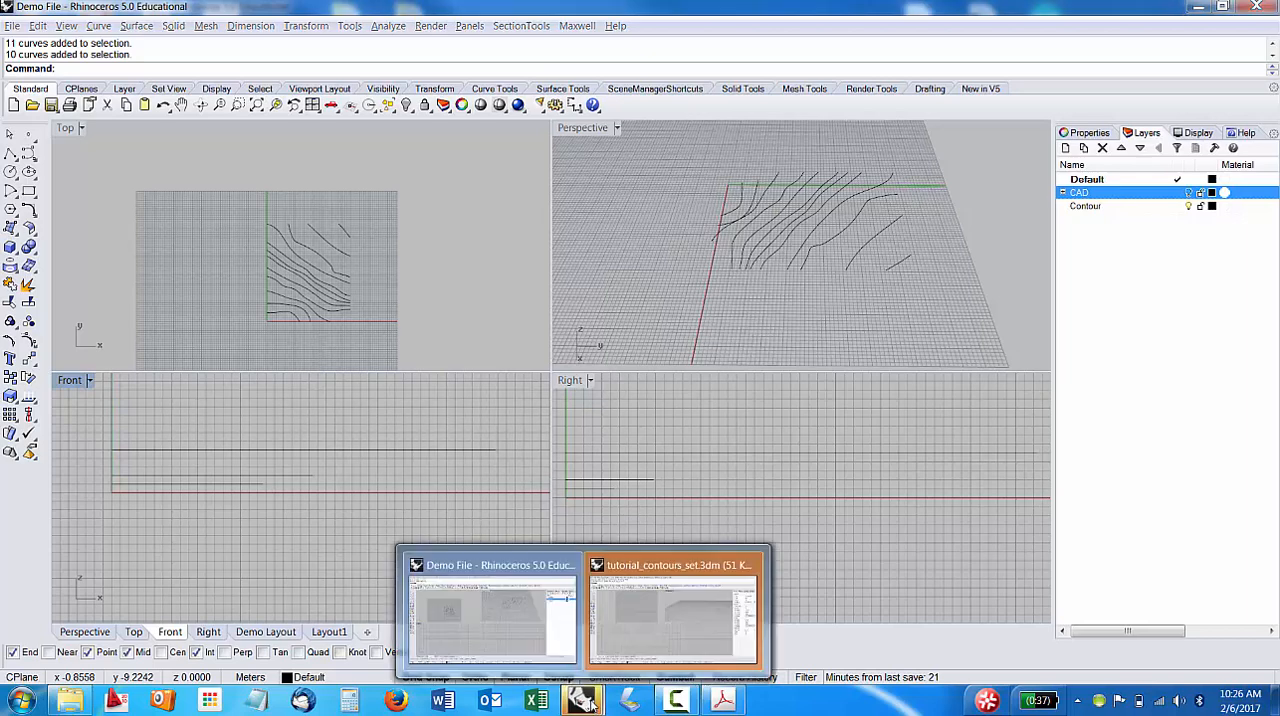
left_click(670, 632)
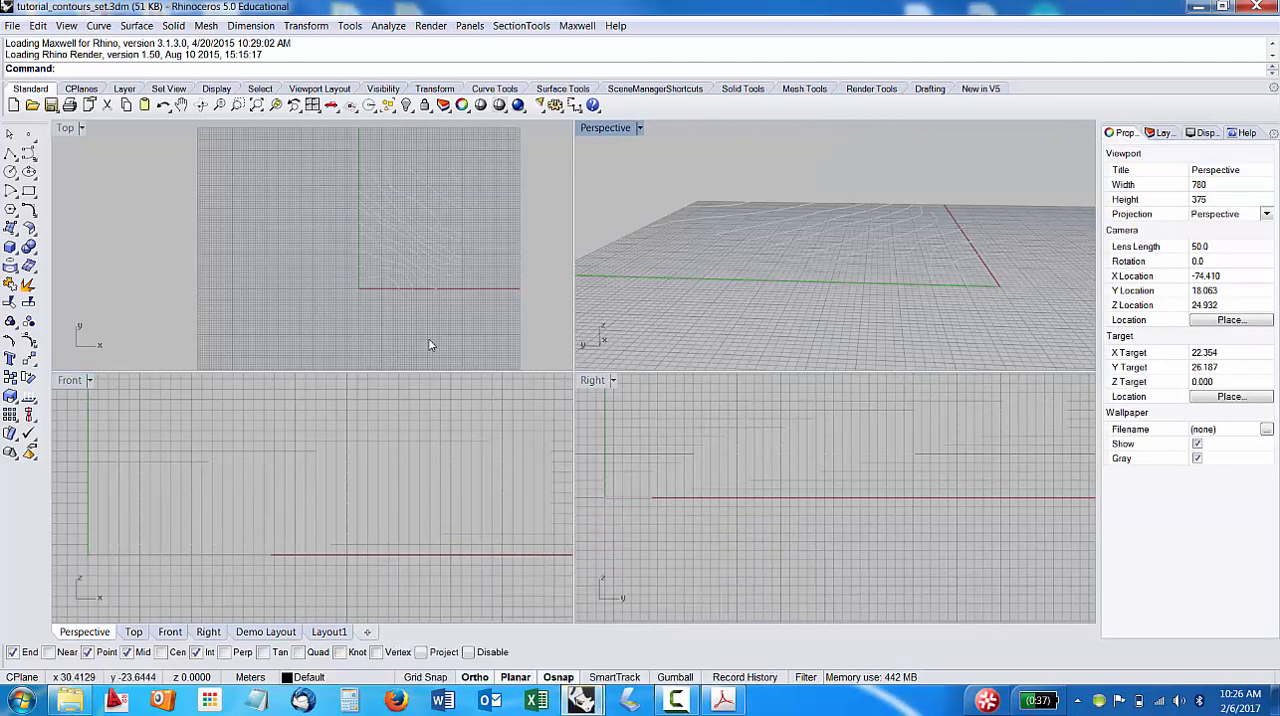
scroll(415, 312, "down", 3)
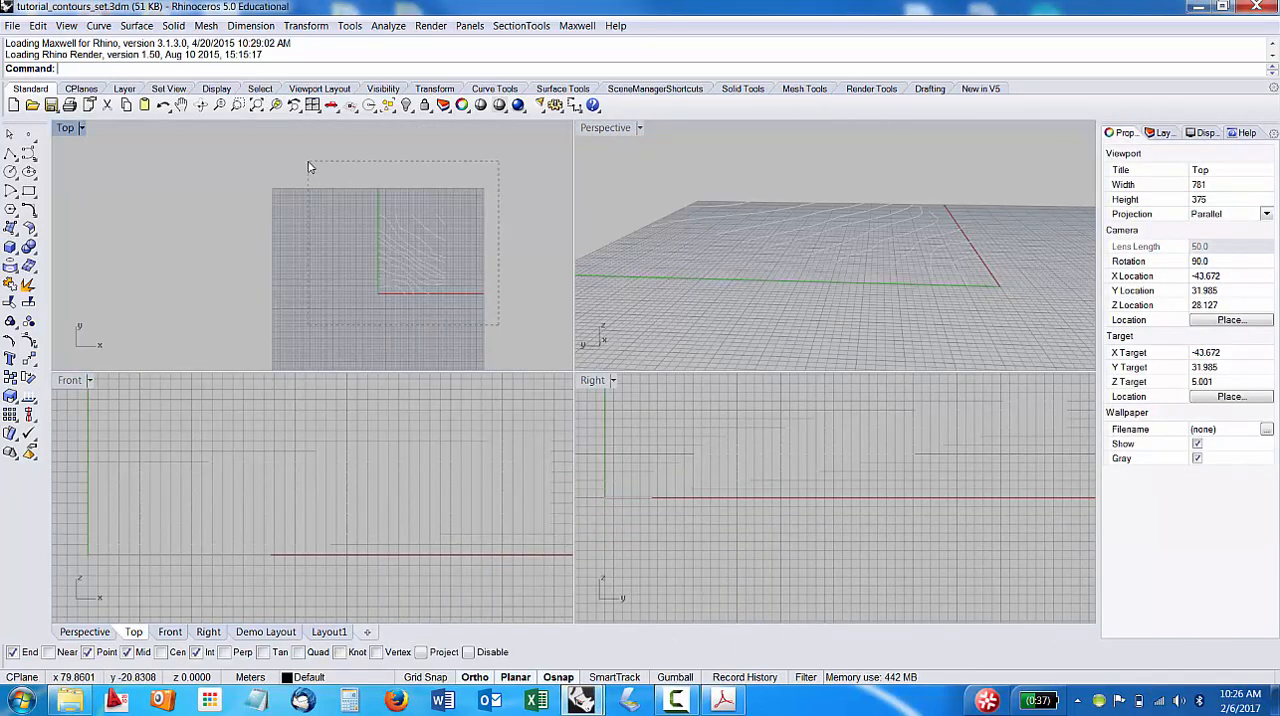
left_click_drag(308, 167, 306, 168)
left_click(1223, 222)
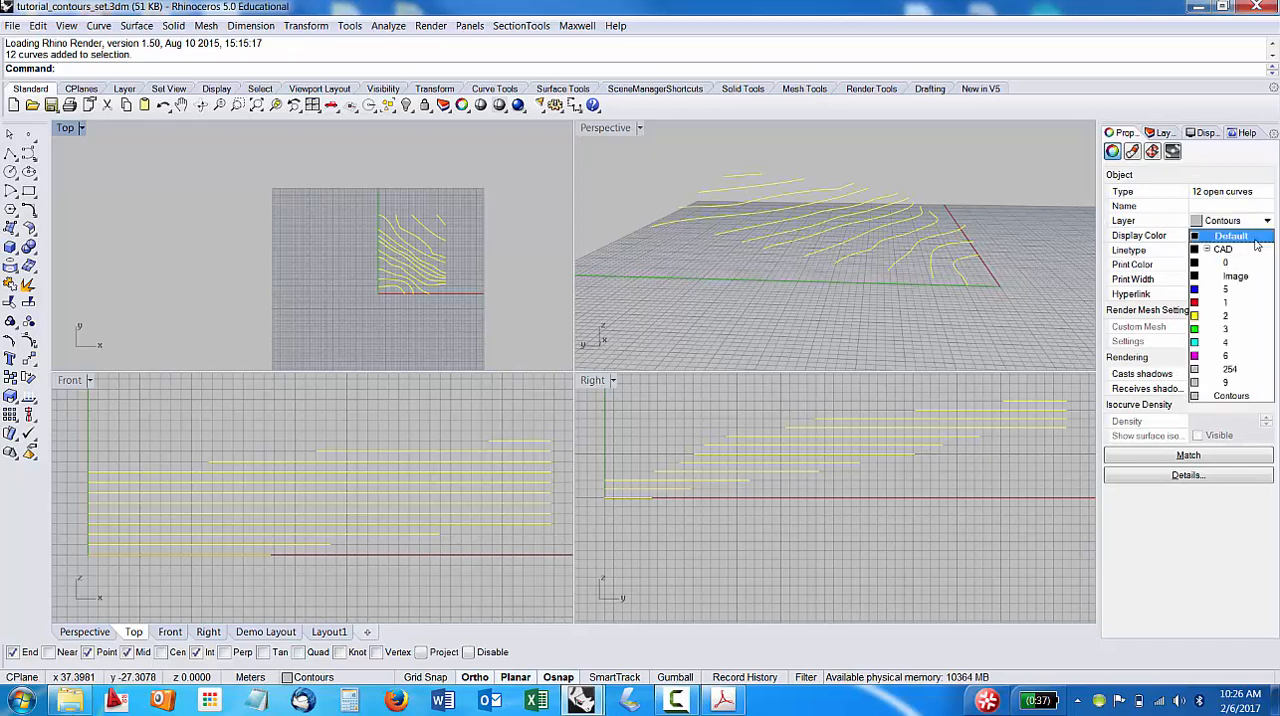
Set the Contours layer's color to Black and deselect the contour curves.
left_click(1163, 133)
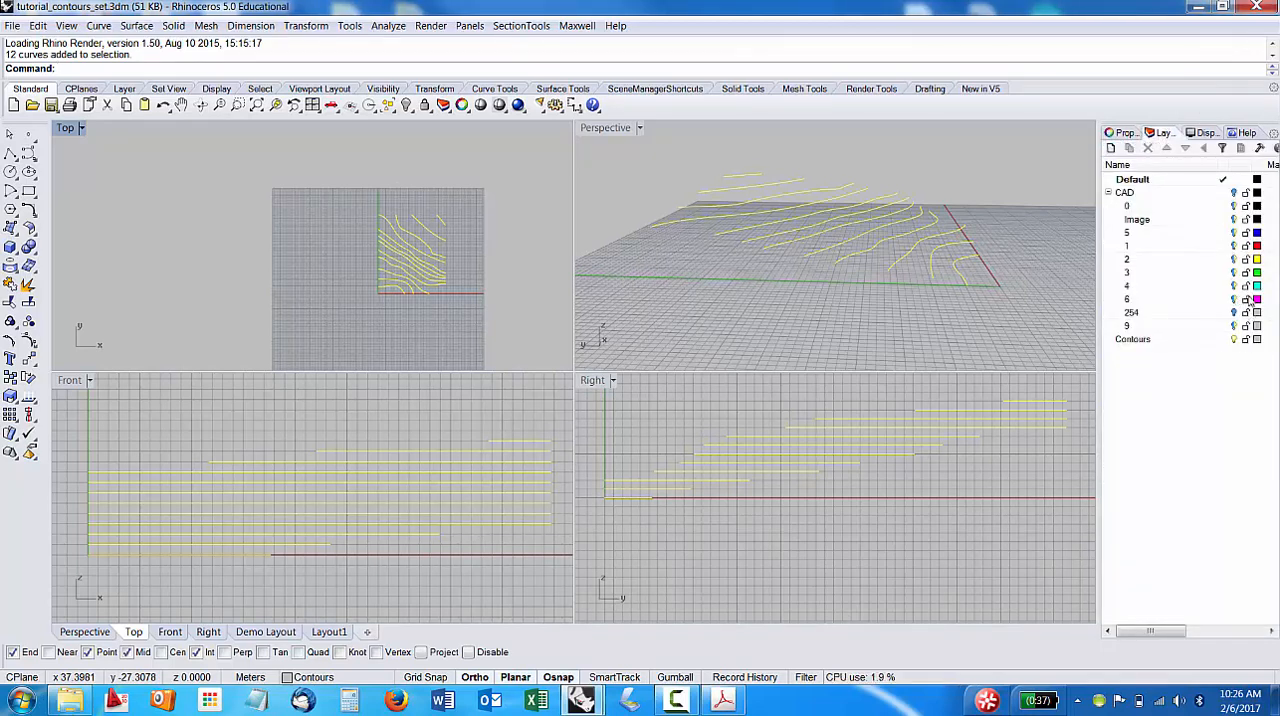
left_click(1257, 339)
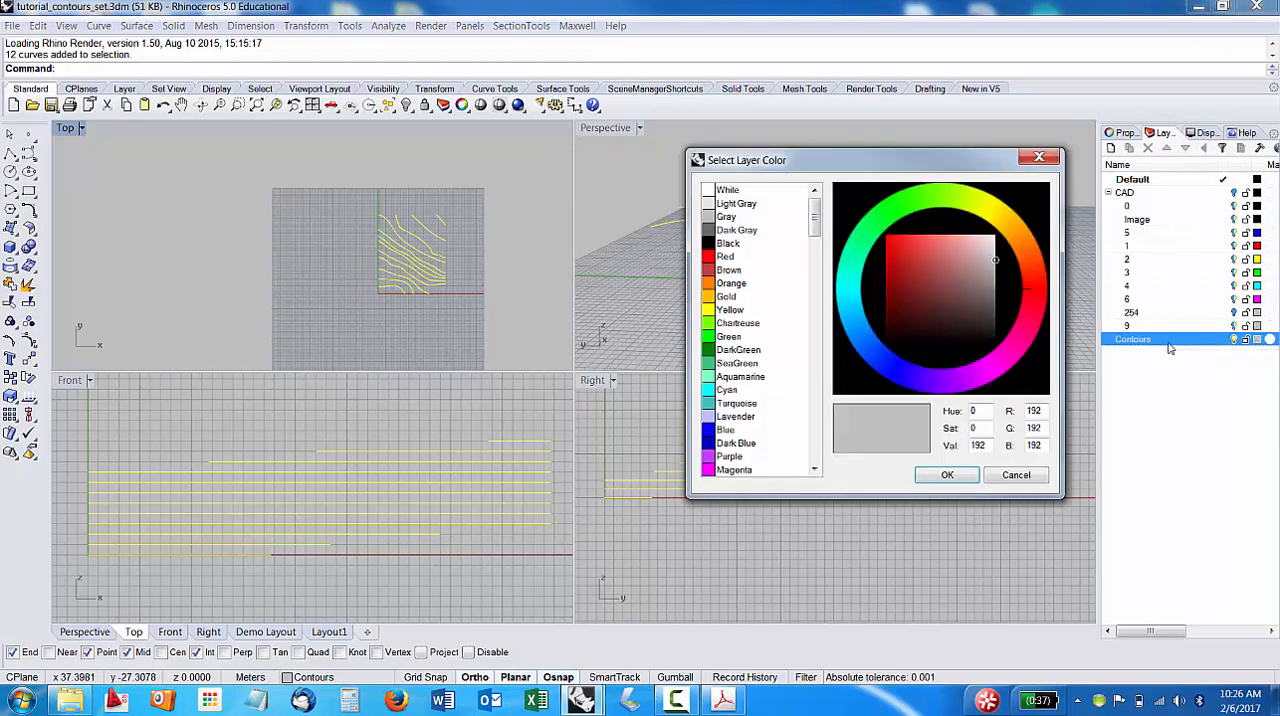
left_click(718, 231)
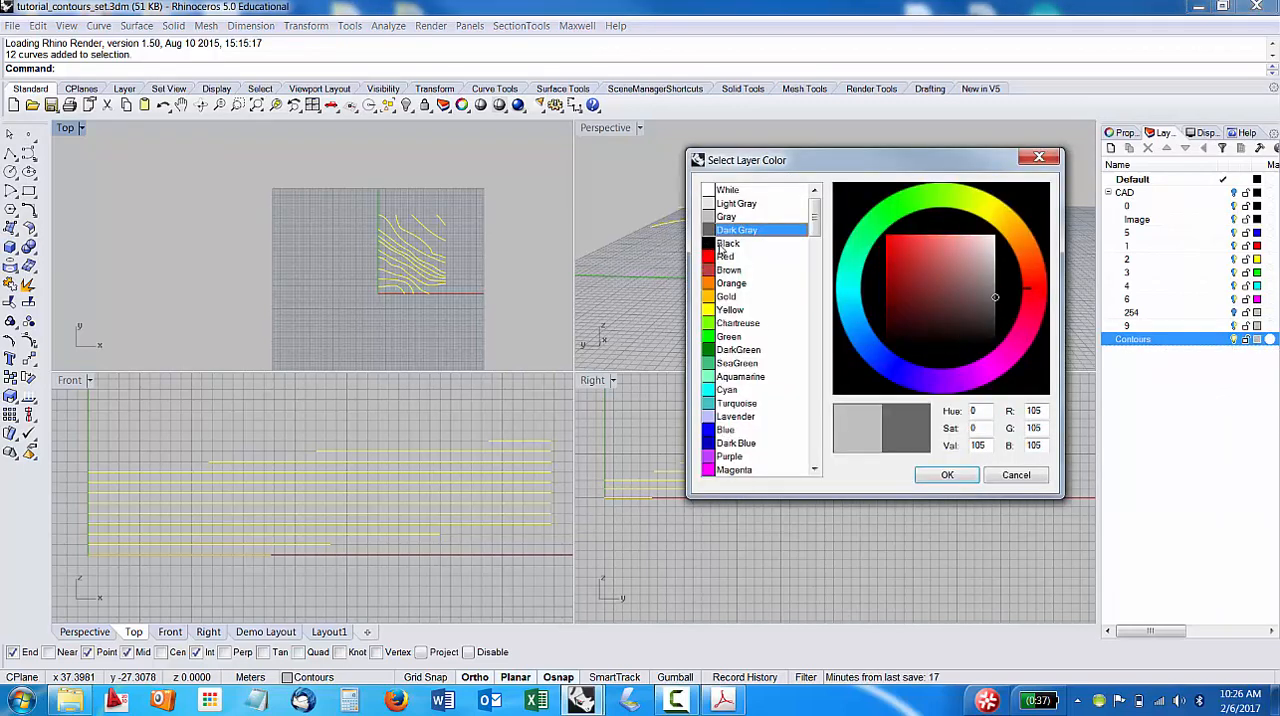
left_click(724, 244)
left_click(947, 475)
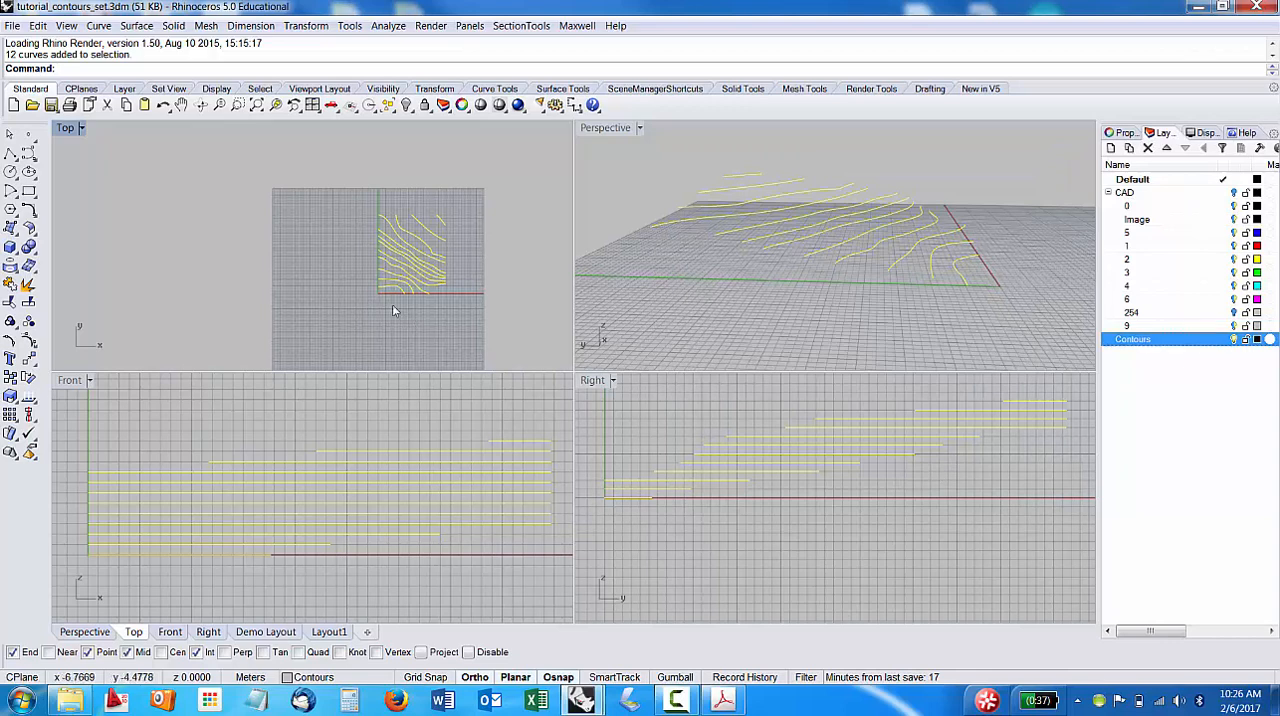
key("Escape")
scroll(417, 263, "down", 3)
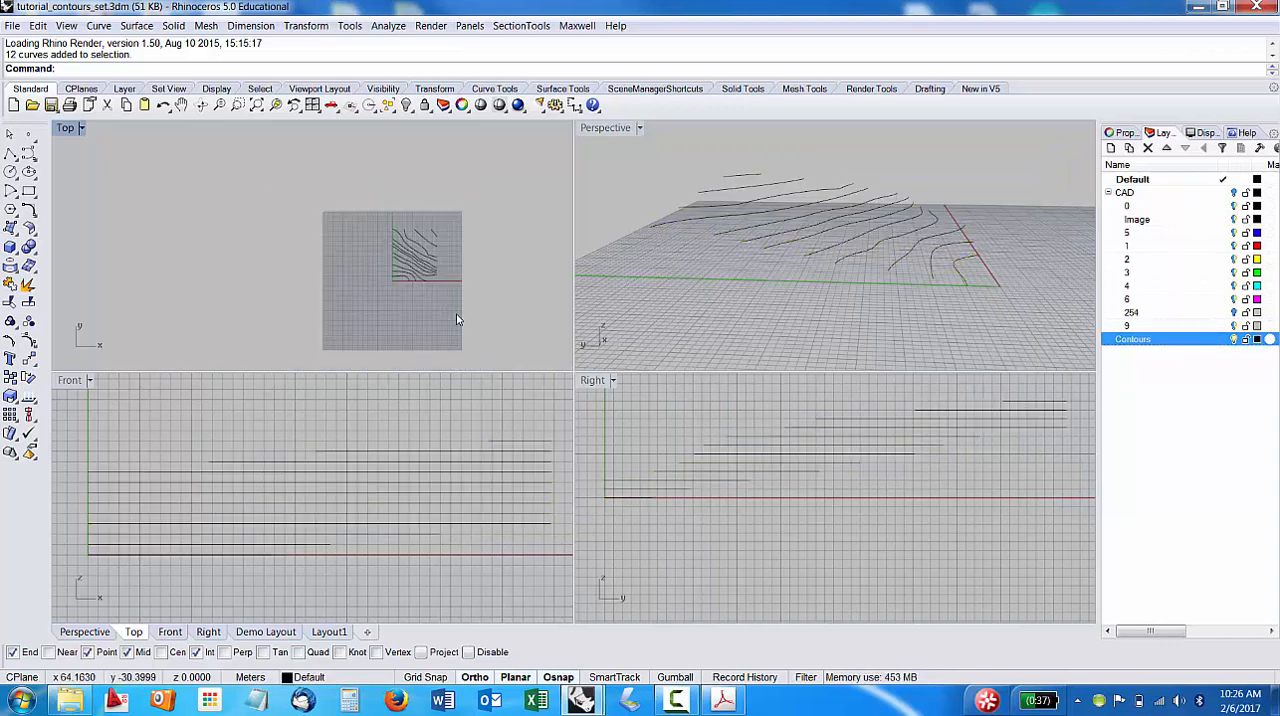
mouse_move(929, 326)
right_mouse_down()
mouse_move(929, 289)
mouse_move(1000, 309)
mouse_move(1056, 304)
mouse_move(786, 317)
mouse_move(666, 289)
mouse_move(632, 314)
mouse_move(677, 314)
mouse_move(654, 317)
mouse_move(651, 303)
mouse_move(667, 325)
mouse_move(766, 329)
mouse_move(751, 323)
mouse_move(963, 306)
mouse_move(937, 320)
right_mouse_up()
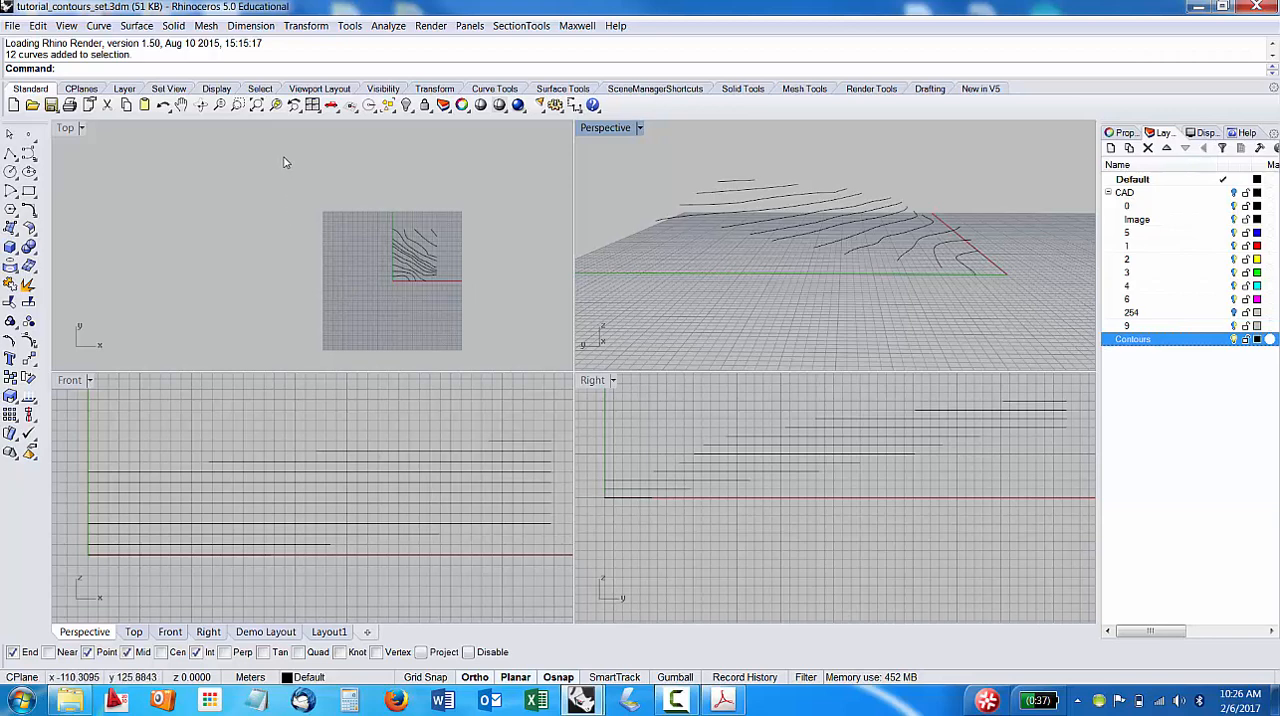
Create a new layer named Surface and make it the current layer.
left_click(1111, 148)
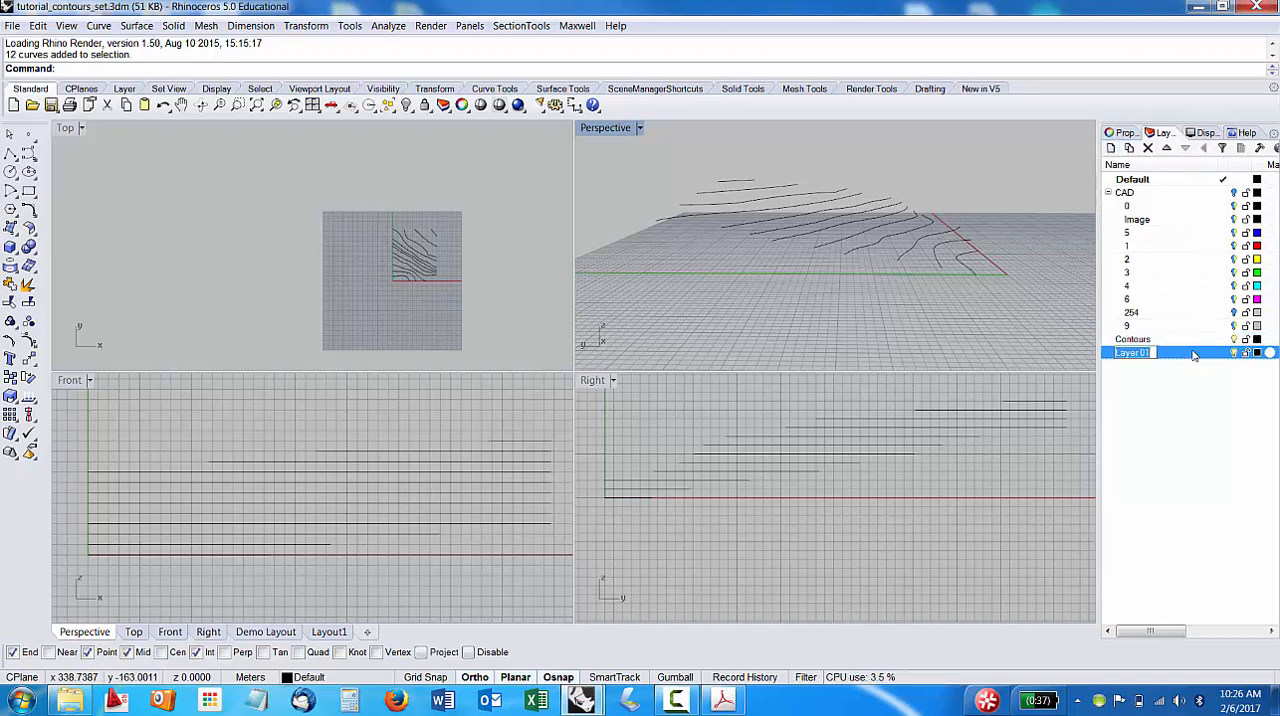
type("Surface")
key("Return")
double_click(1193, 355)
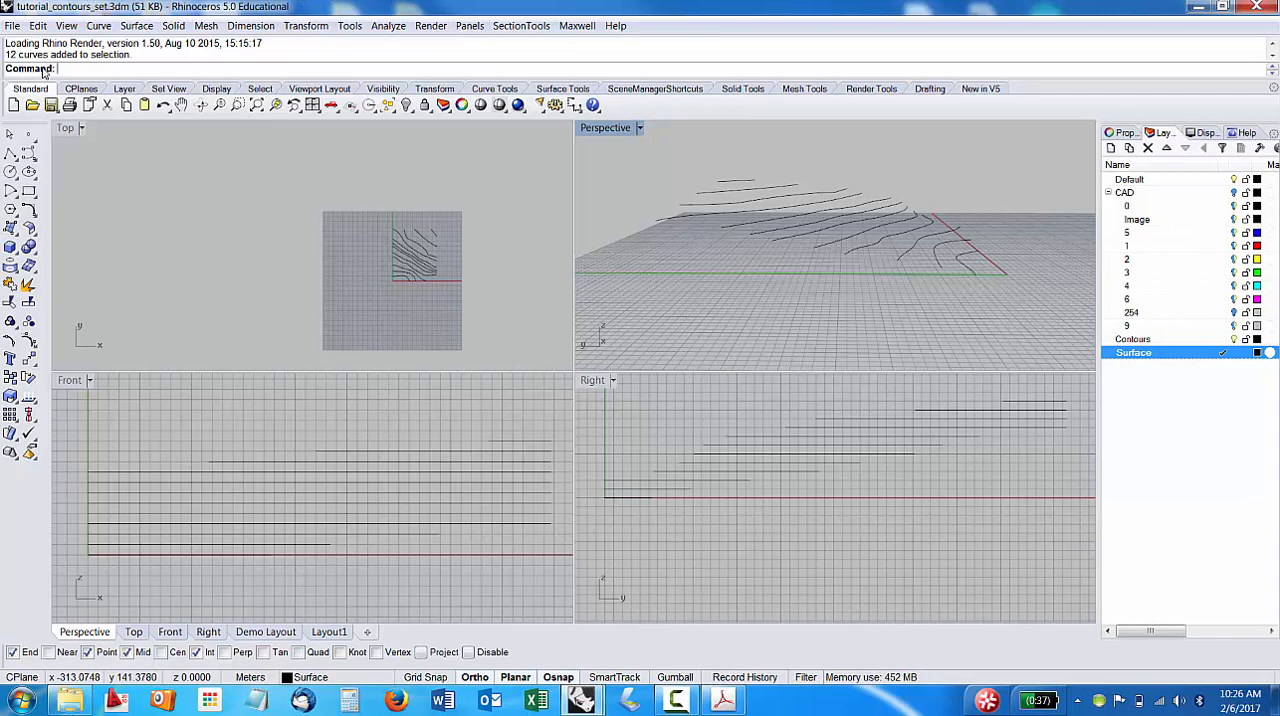
Build a Patch surface through all the contour curves, selecting them in the Perspective view.
type("atch")
key("Return")
type("h")
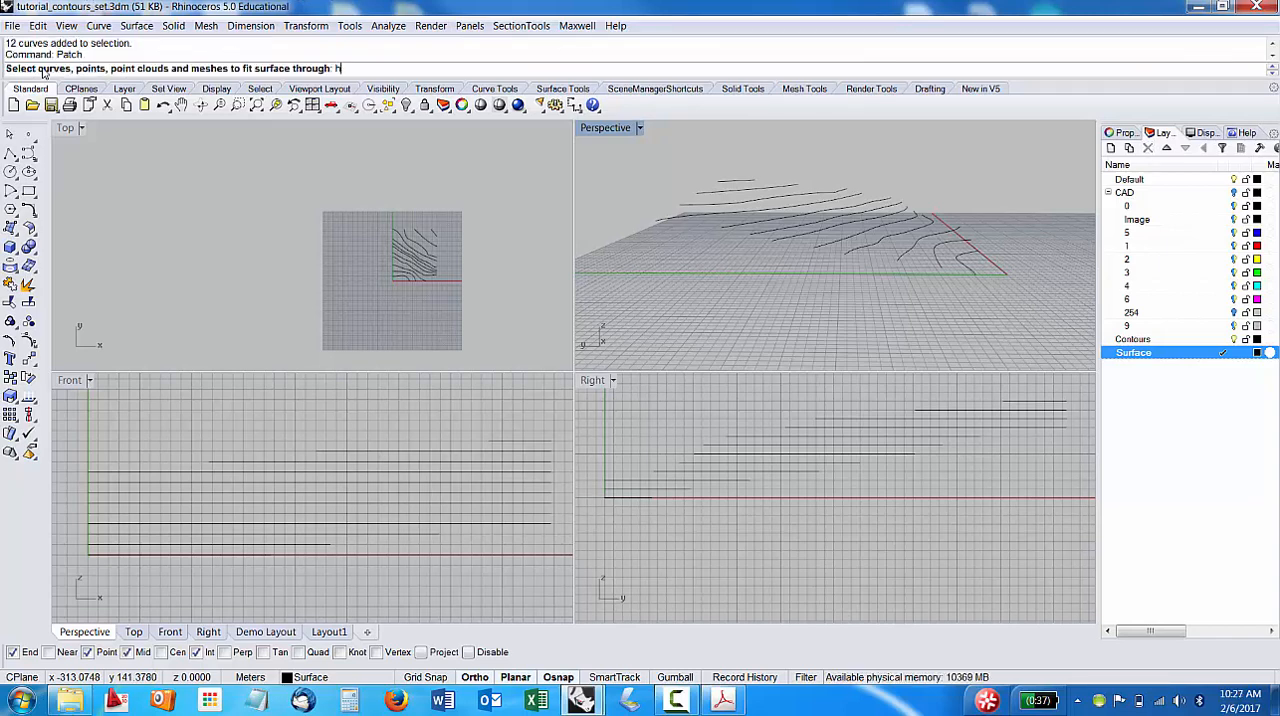
key("BackSpace")
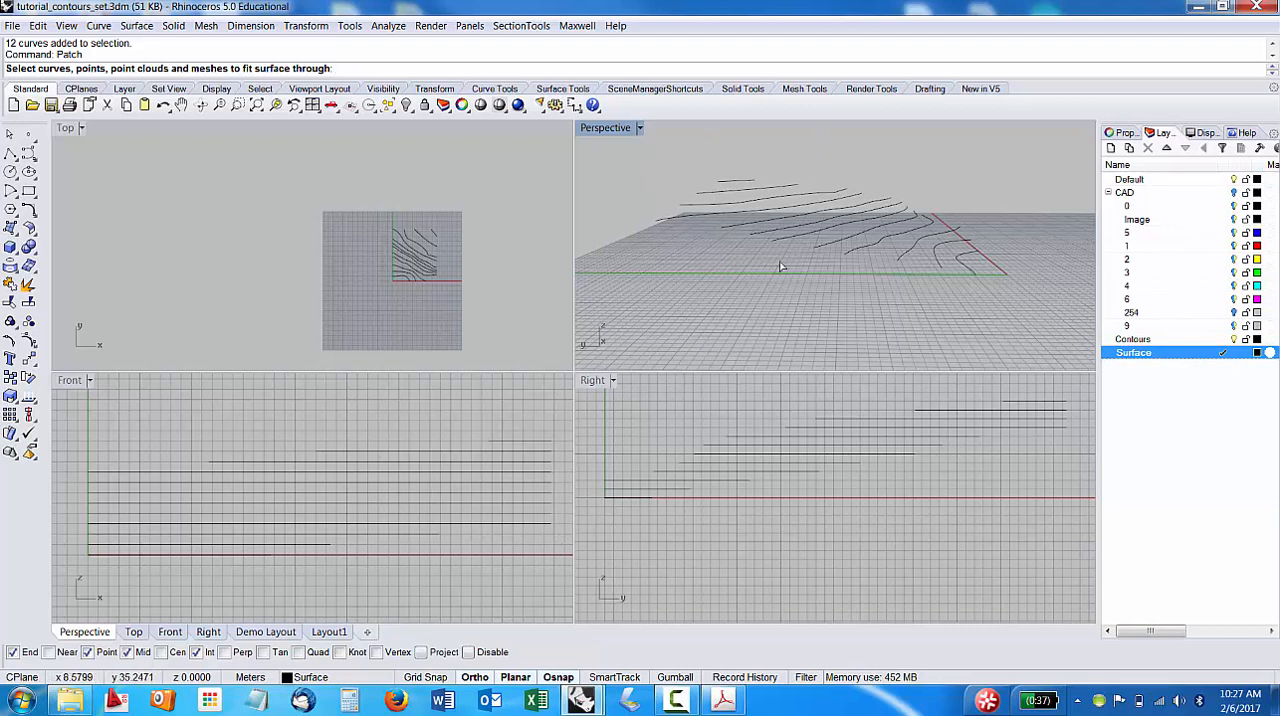
left_click(1146, 341)
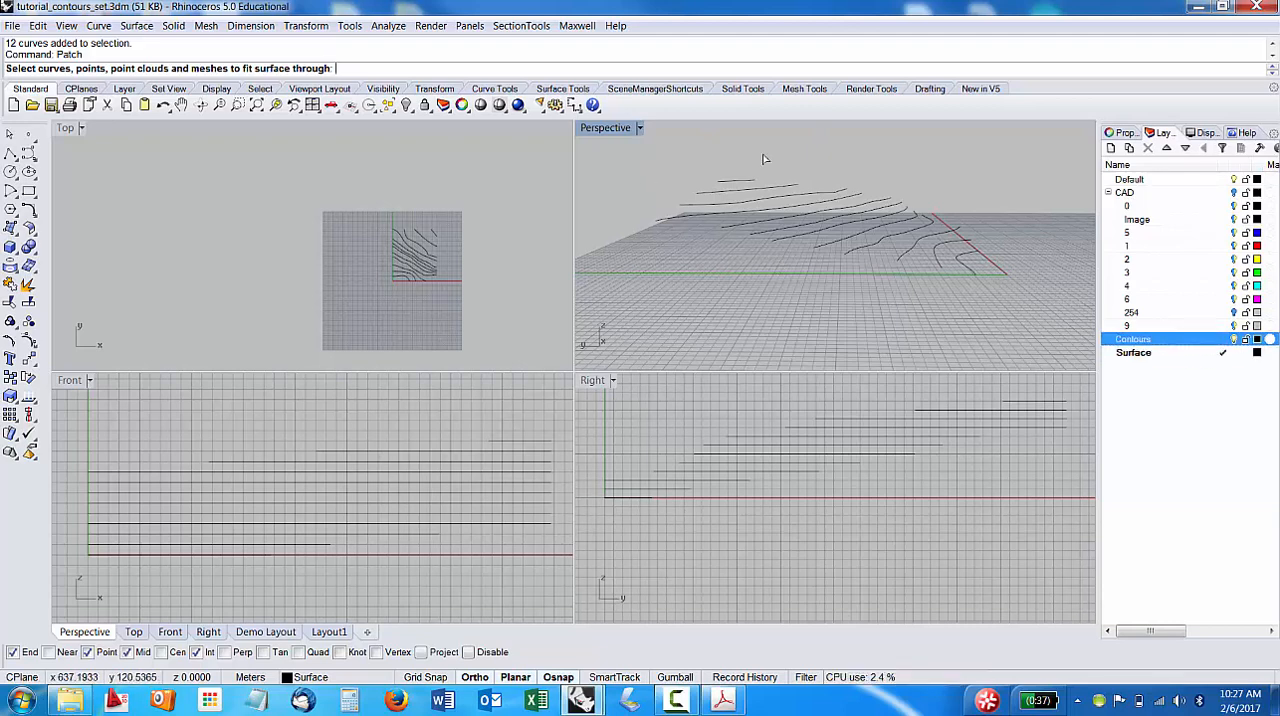
left_click_drag(641, 157, 1020, 335)
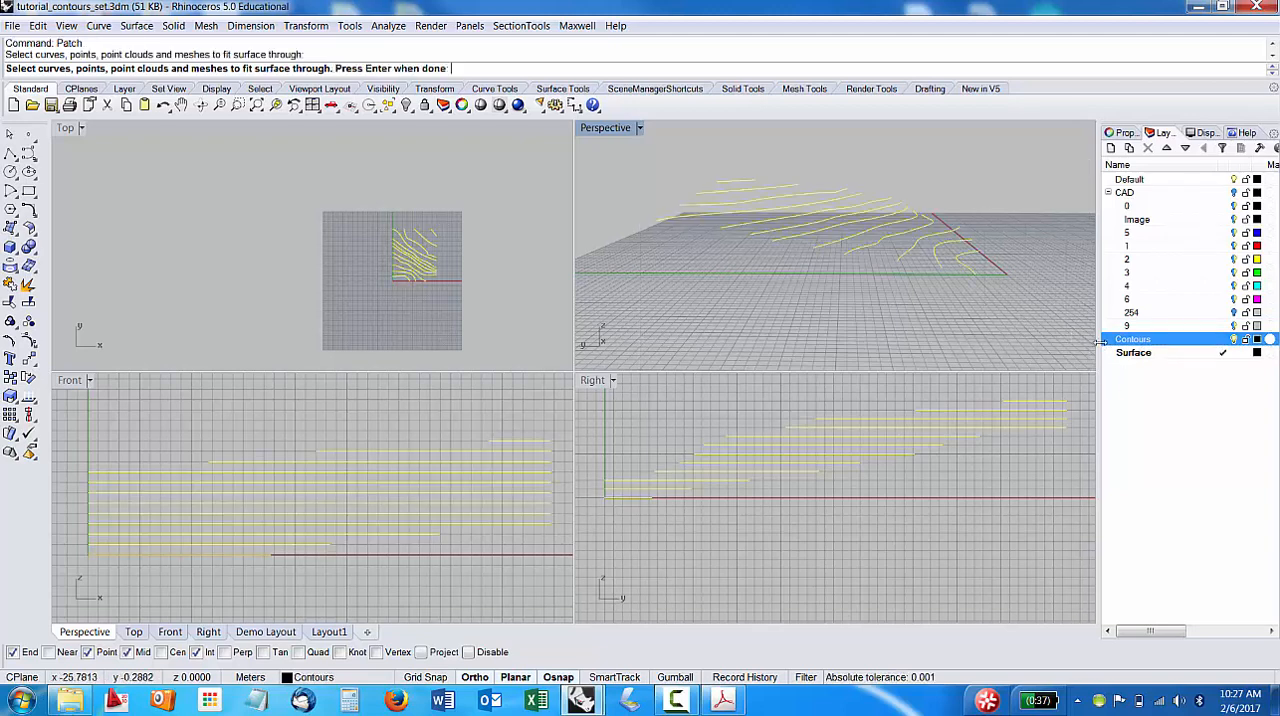
key("Return")
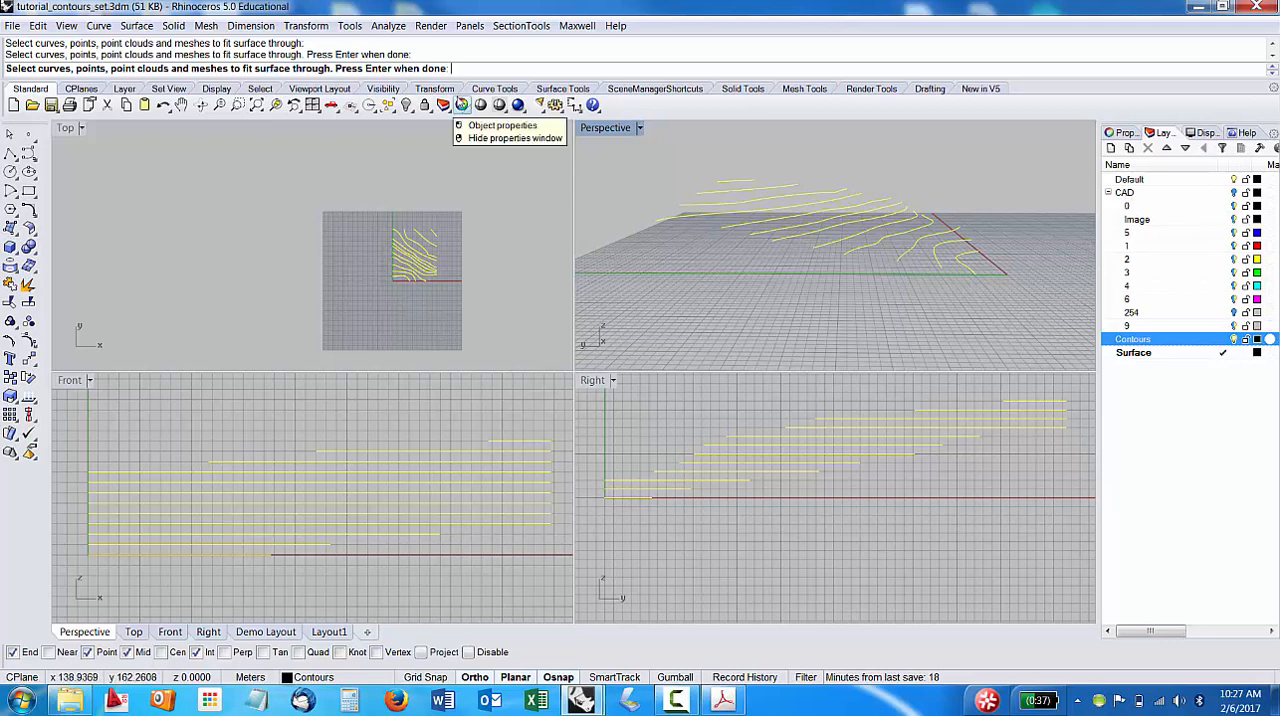
key("Return")
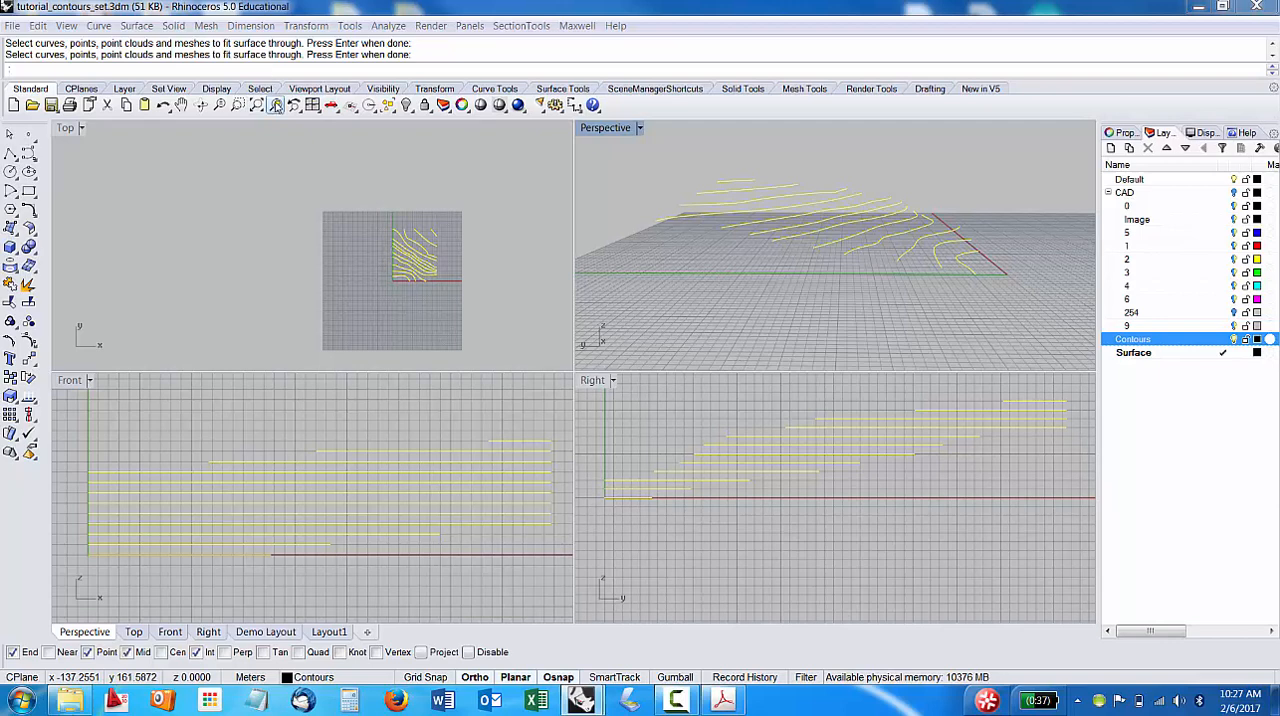
key("Return")
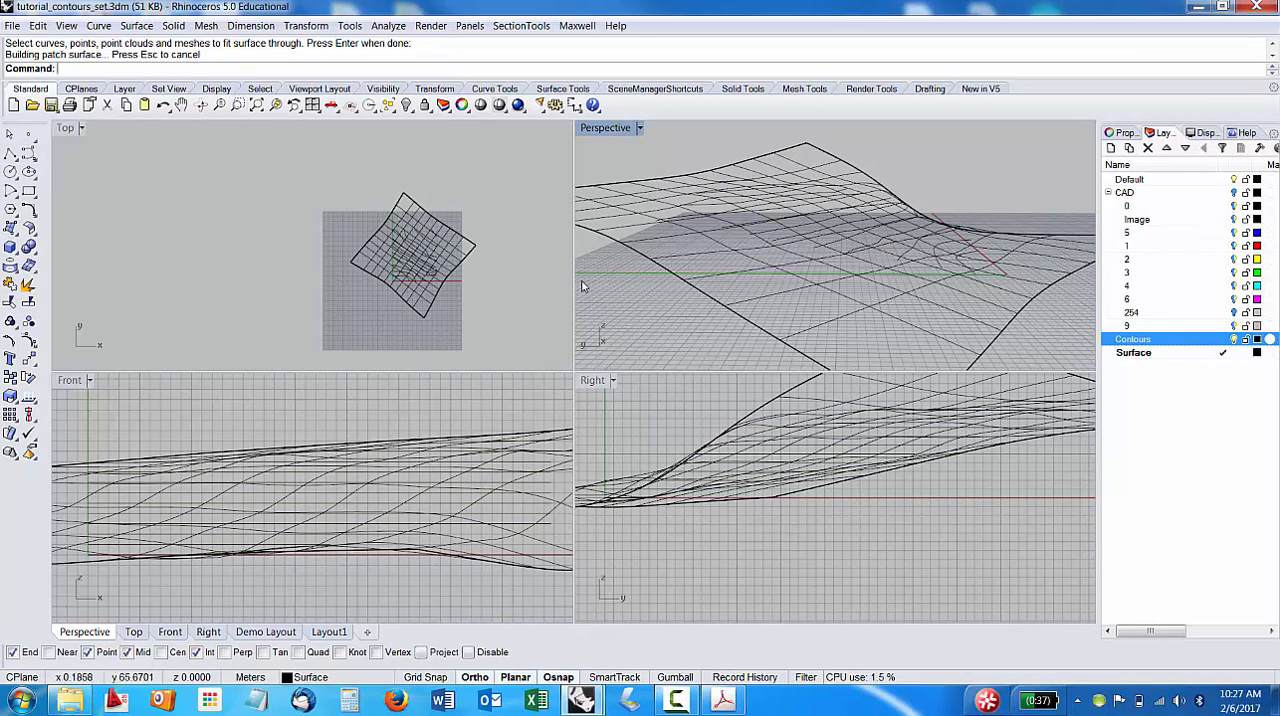
Set the Perspective viewport's display mode to Shaded and view the patched terrain surface at an angle.
scroll(900, 255, "down", 3)
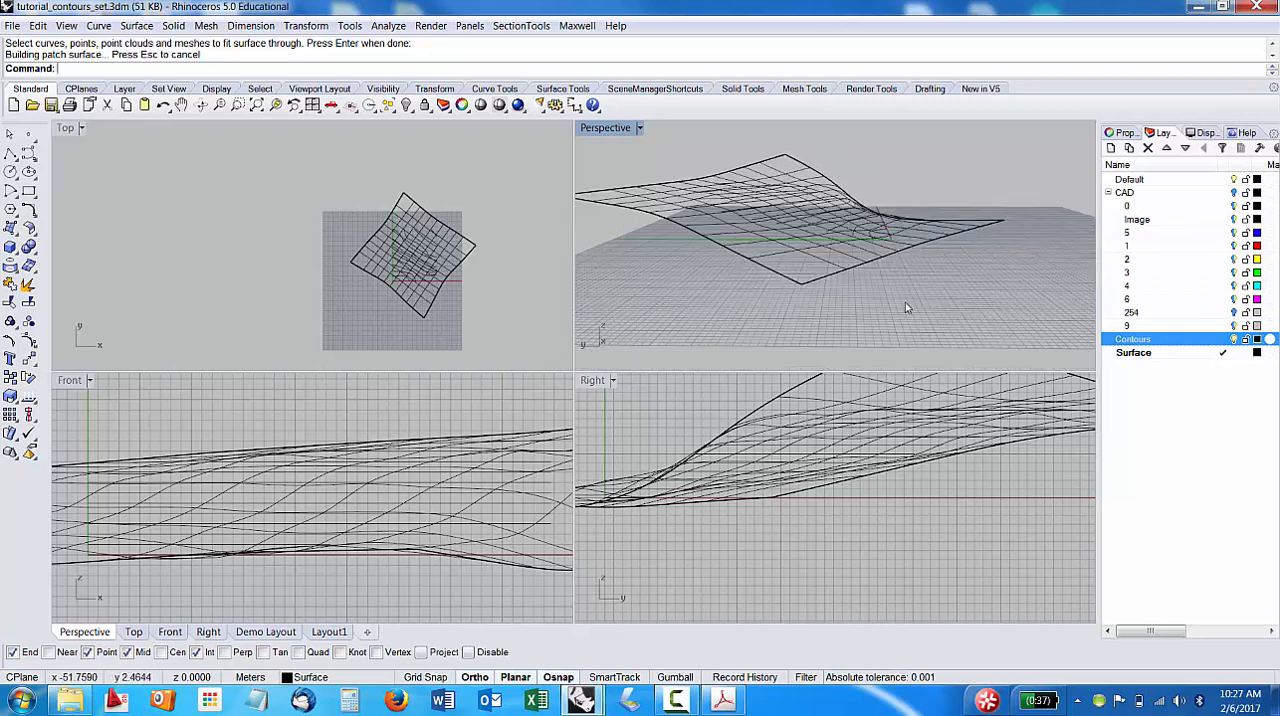
left_click(639, 129)
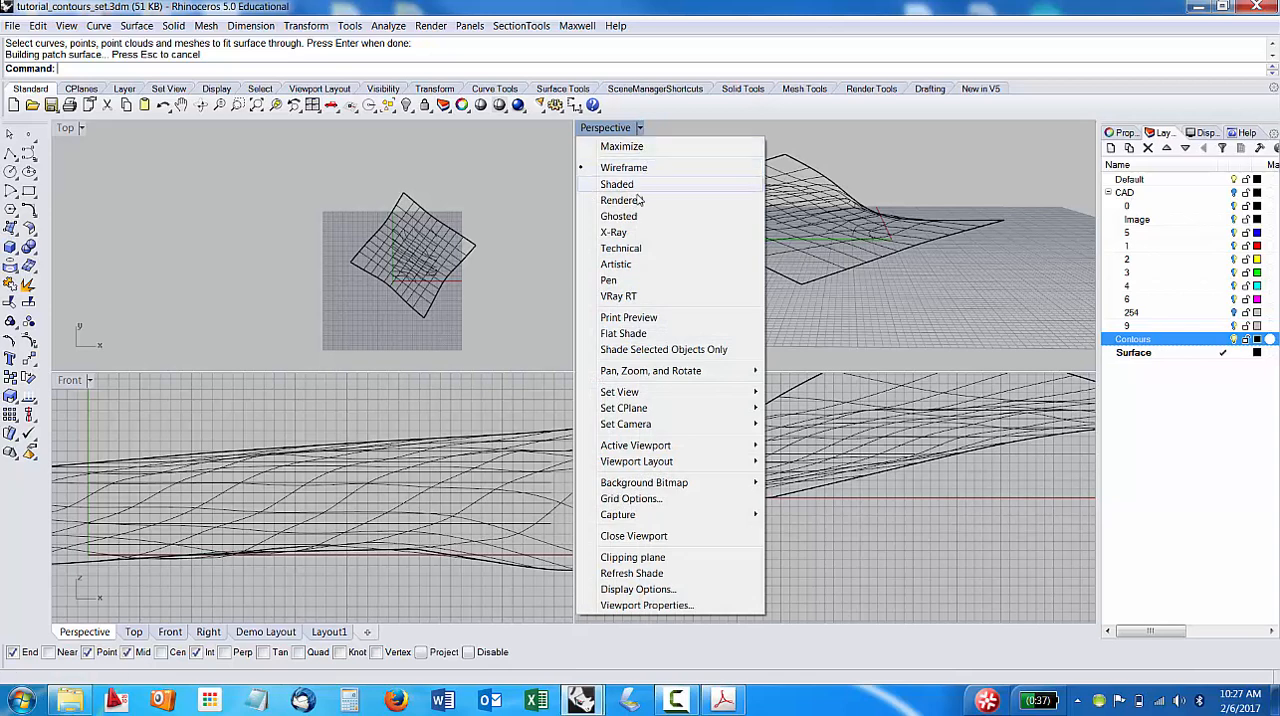
left_click(629, 129)
left_click(629, 129)
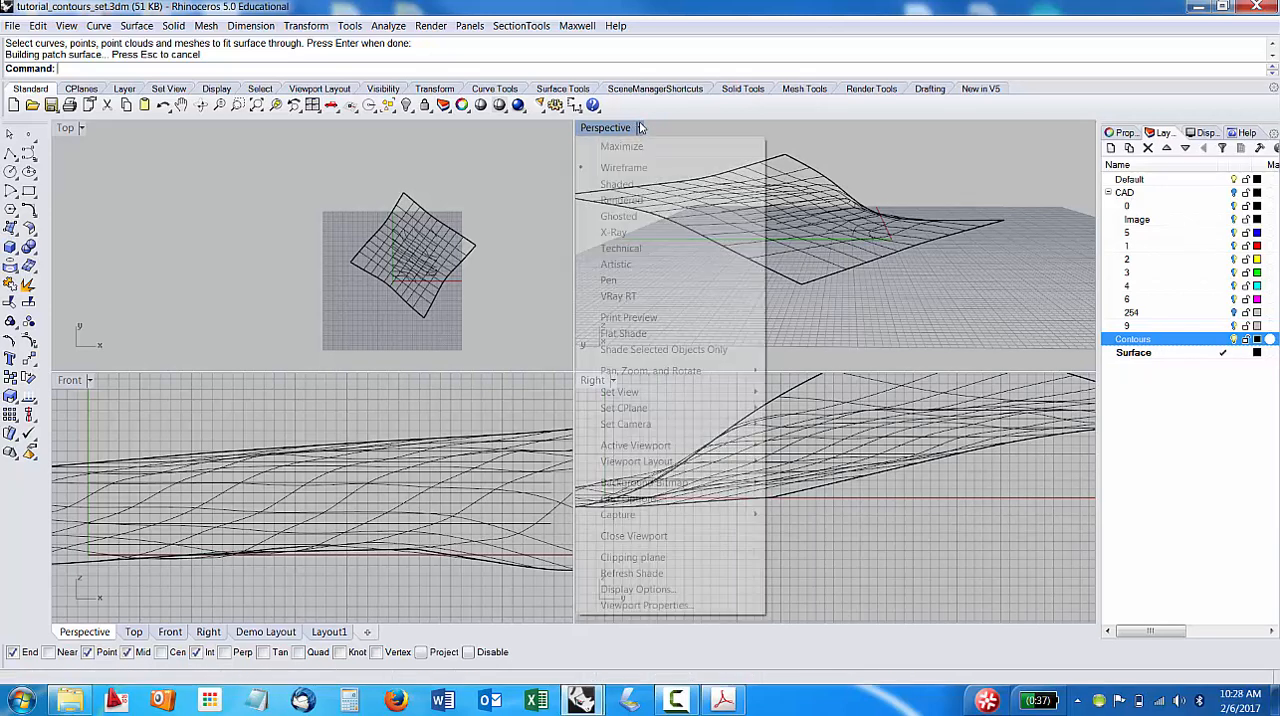
left_click(617, 185)
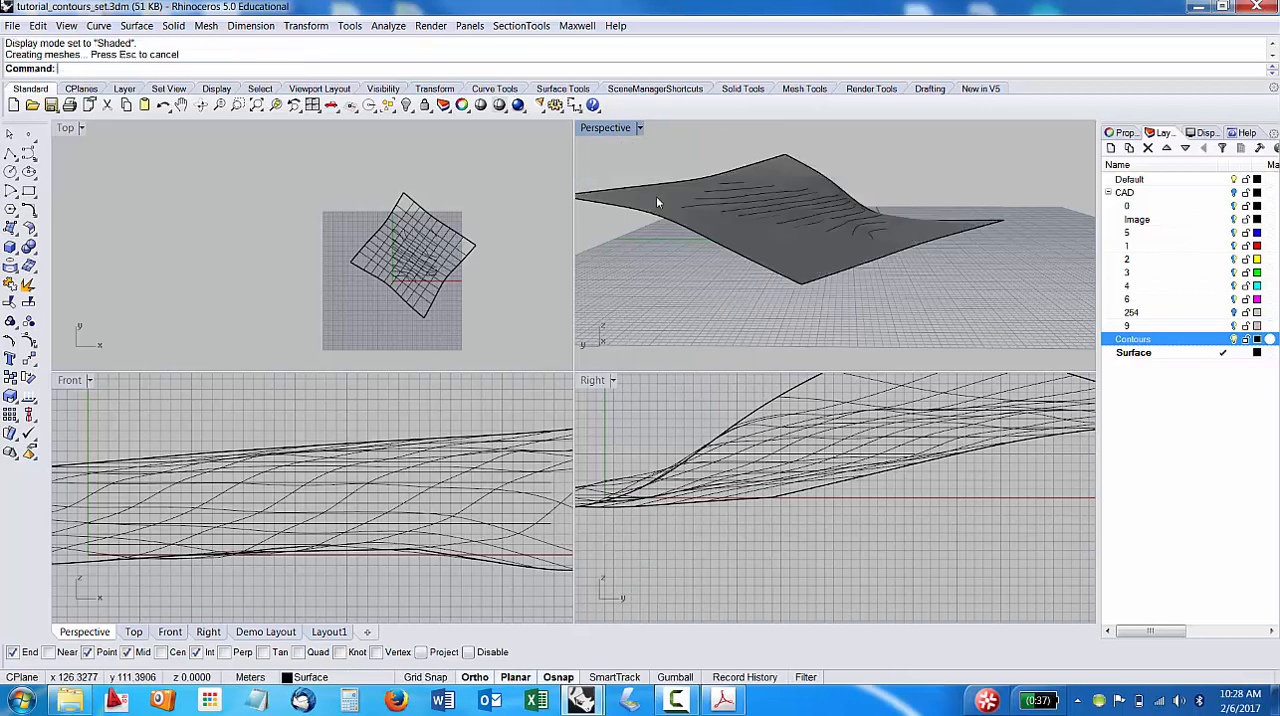
mouse_move(810, 277)
right_mouse_down()
mouse_move(786, 257)
mouse_move(977, 277)
mouse_move(886, 272)
mouse_move(1038, 240)
right_mouse_up()
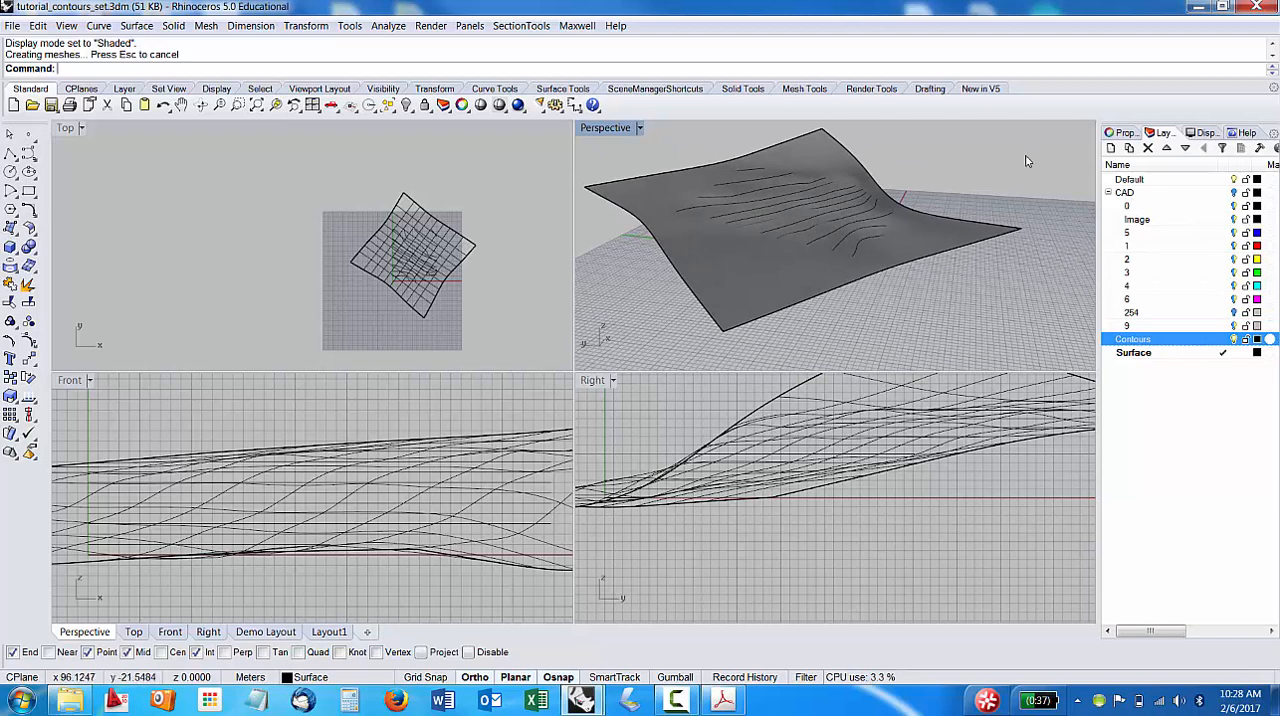
Switch the Perspective viewport's display mode to Wireframe and back to Shaded, leaving the terrain surface deselected.
left_click(1207, 133)
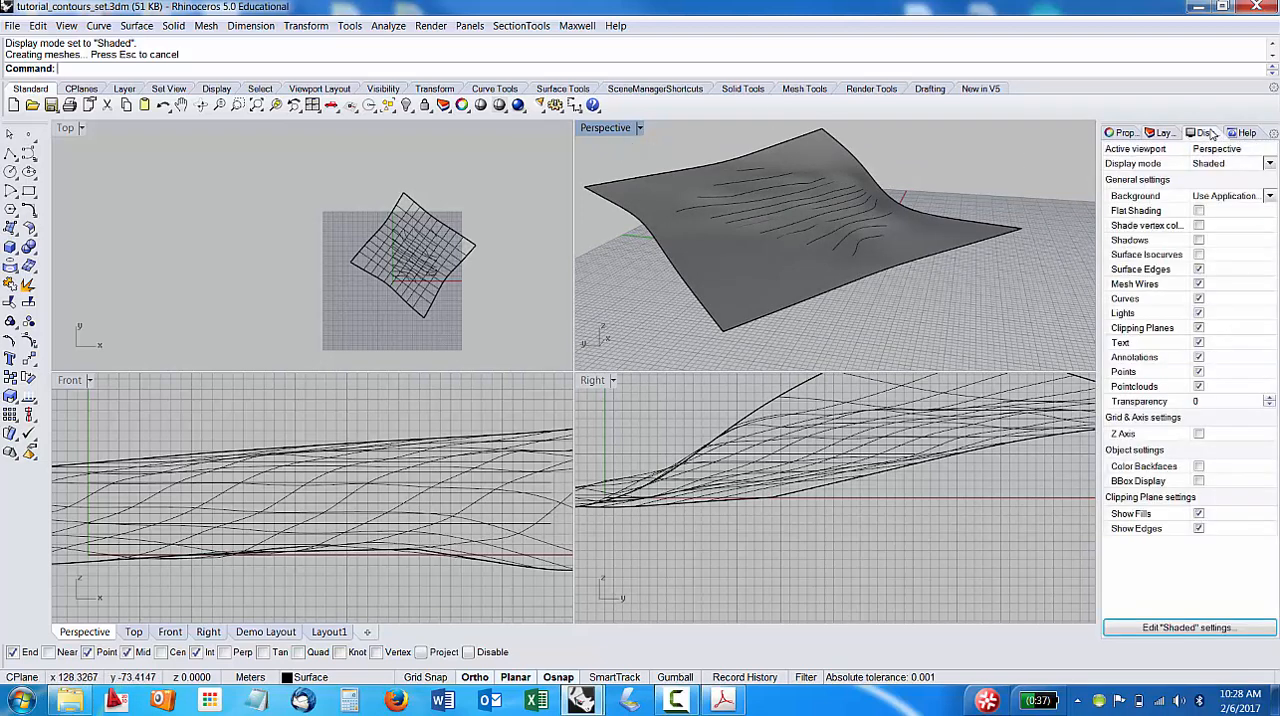
left_click(1270, 164)
left_click(1213, 177)
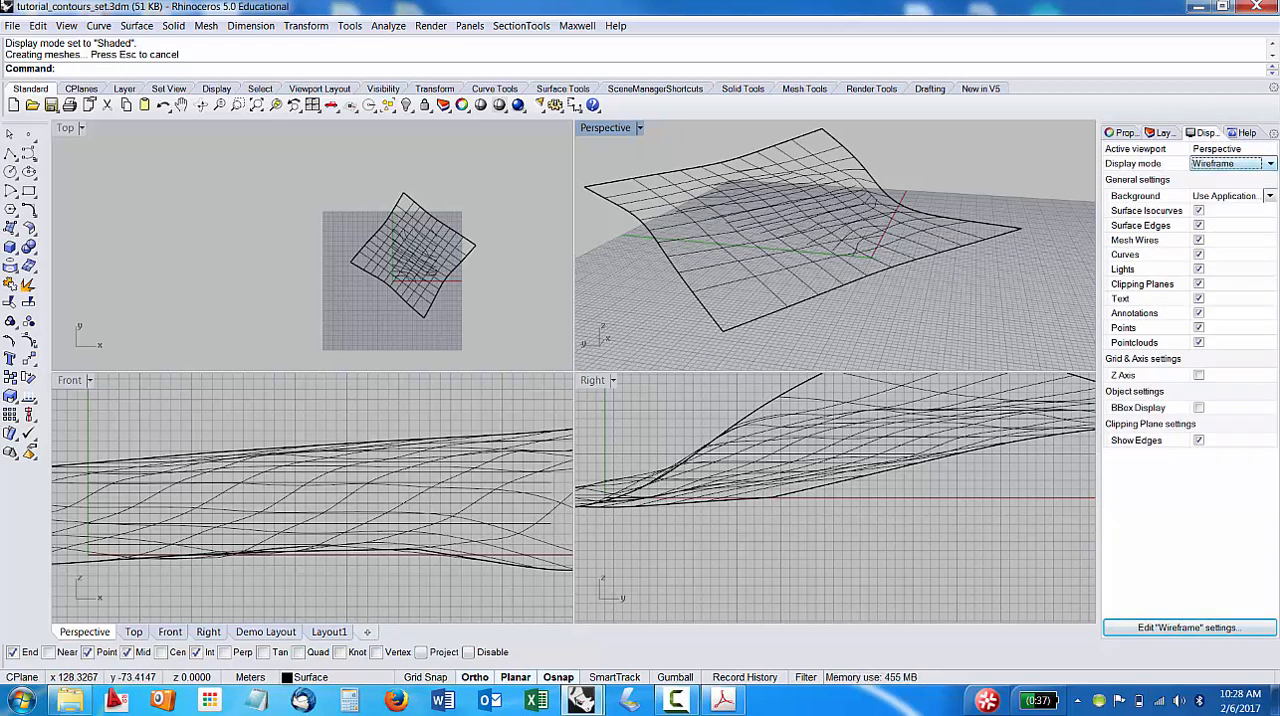
left_click(1270, 164)
left_click(1250, 188)
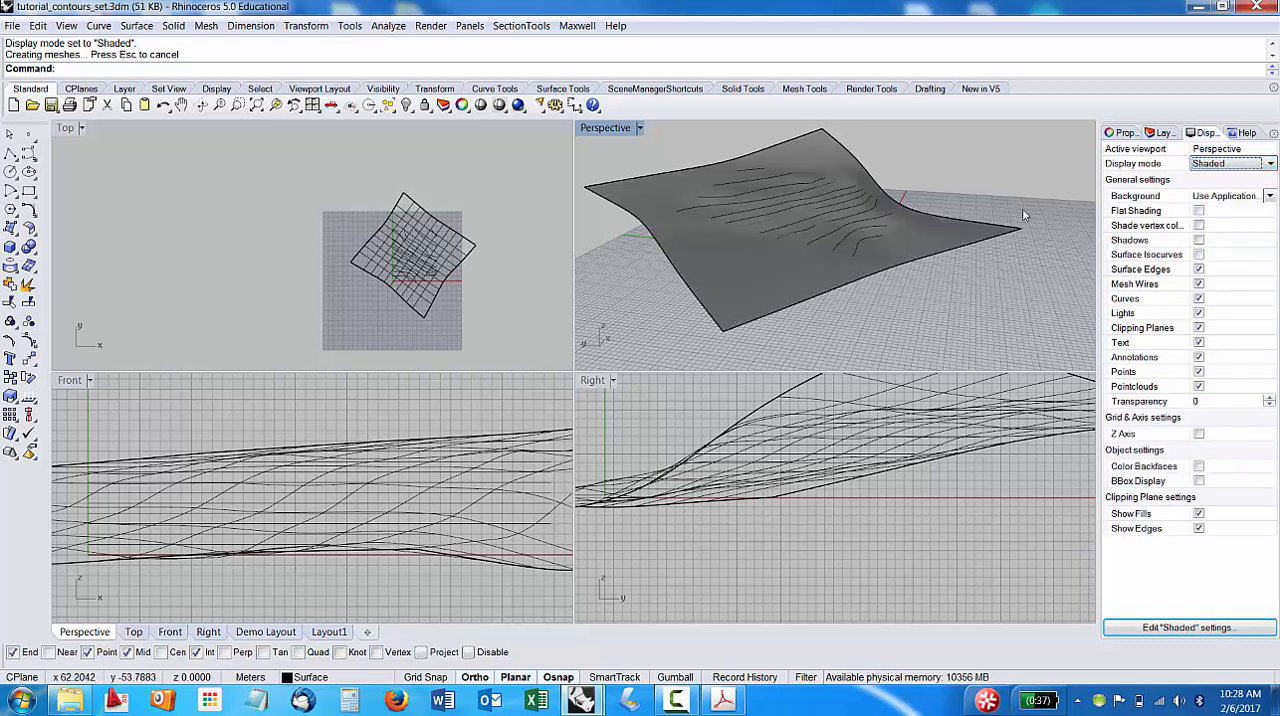
left_click(1000, 222)
key("Escape")
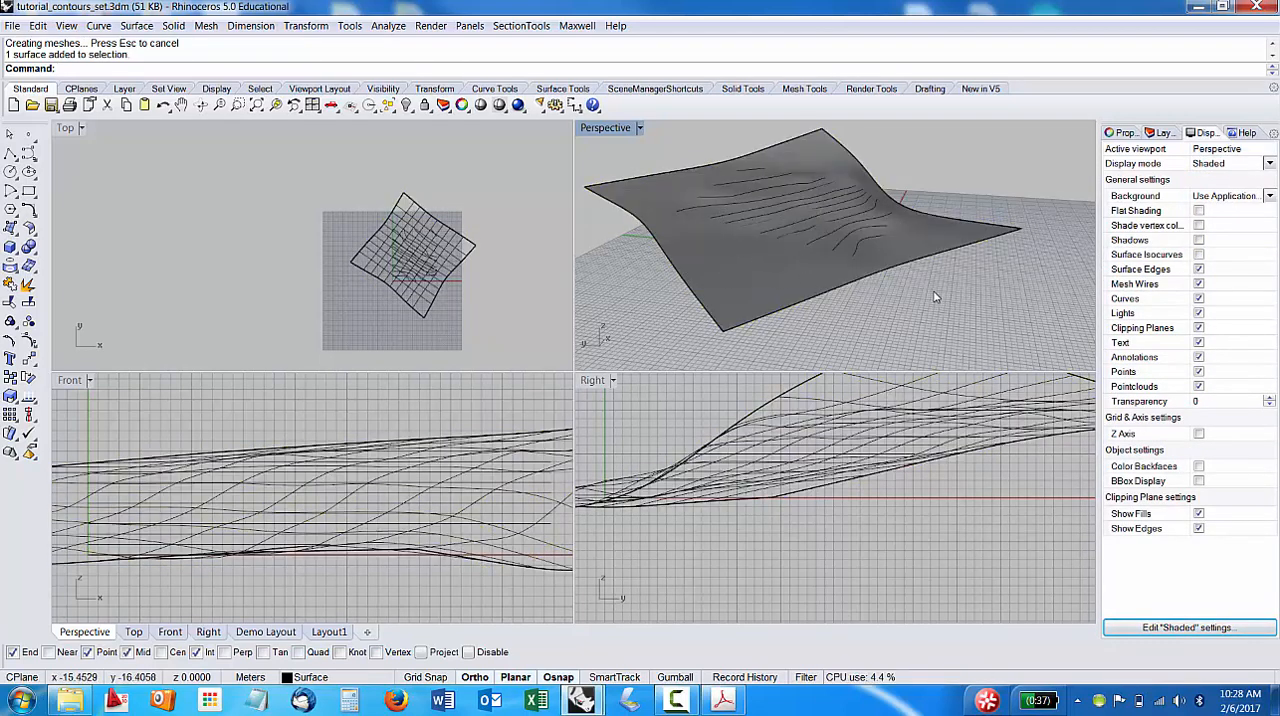
scroll(850, 260, "down", 2)
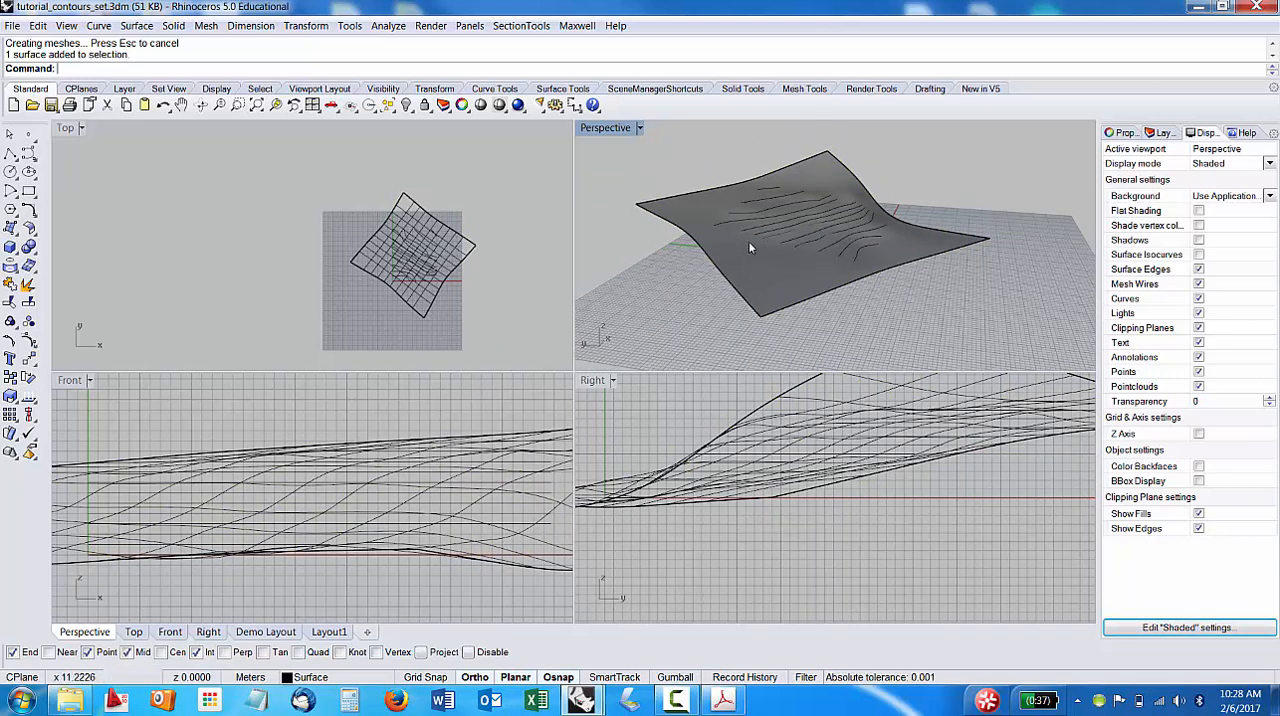
Sort the layer list alphabetically by name.
left_click(1122, 133)
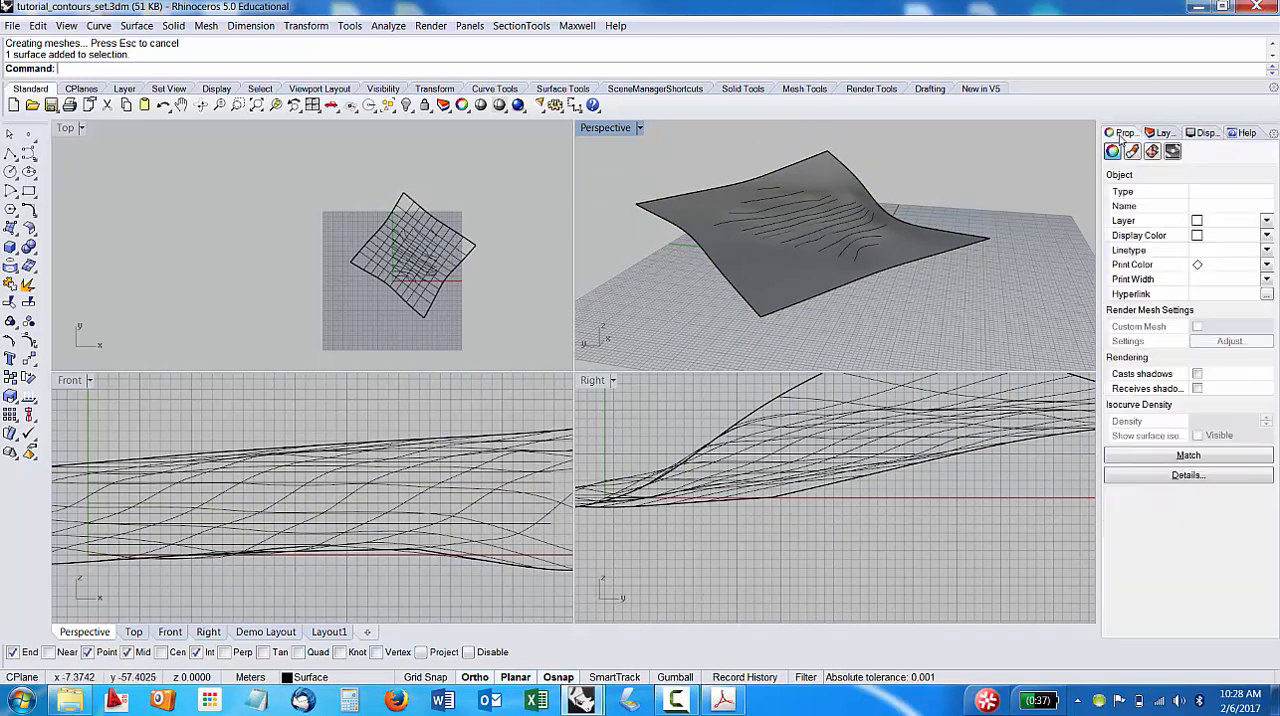
left_click(1162, 133)
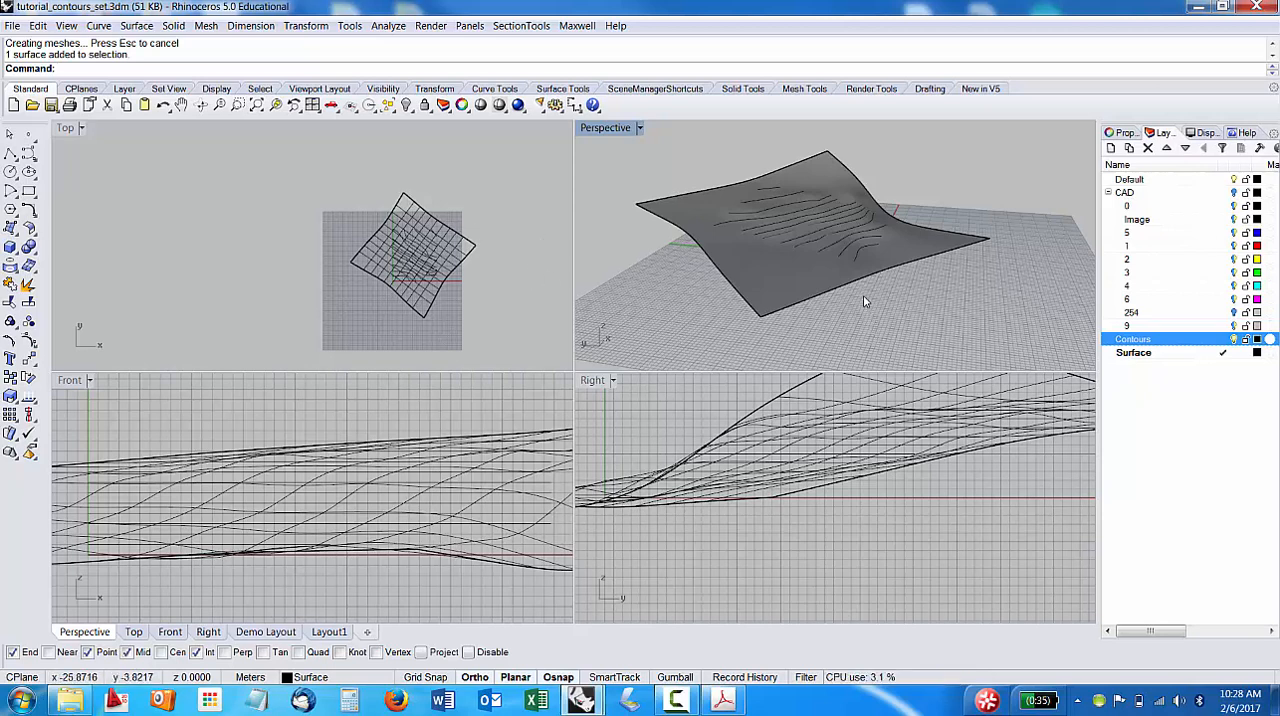
mouse_move(862, 298)
right_mouse_down()
mouse_move(877, 286)
mouse_move(822, 290)
mouse_move(863, 286)
right_mouse_up()
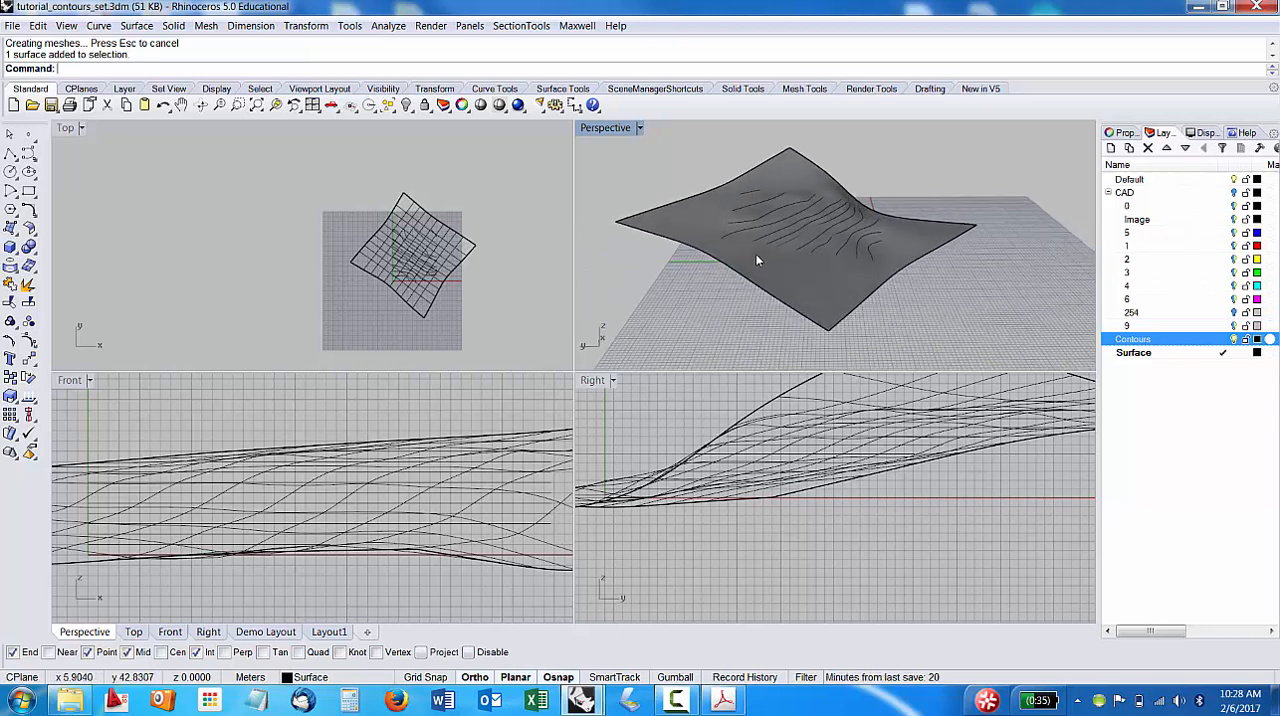
left_click(1163, 193)
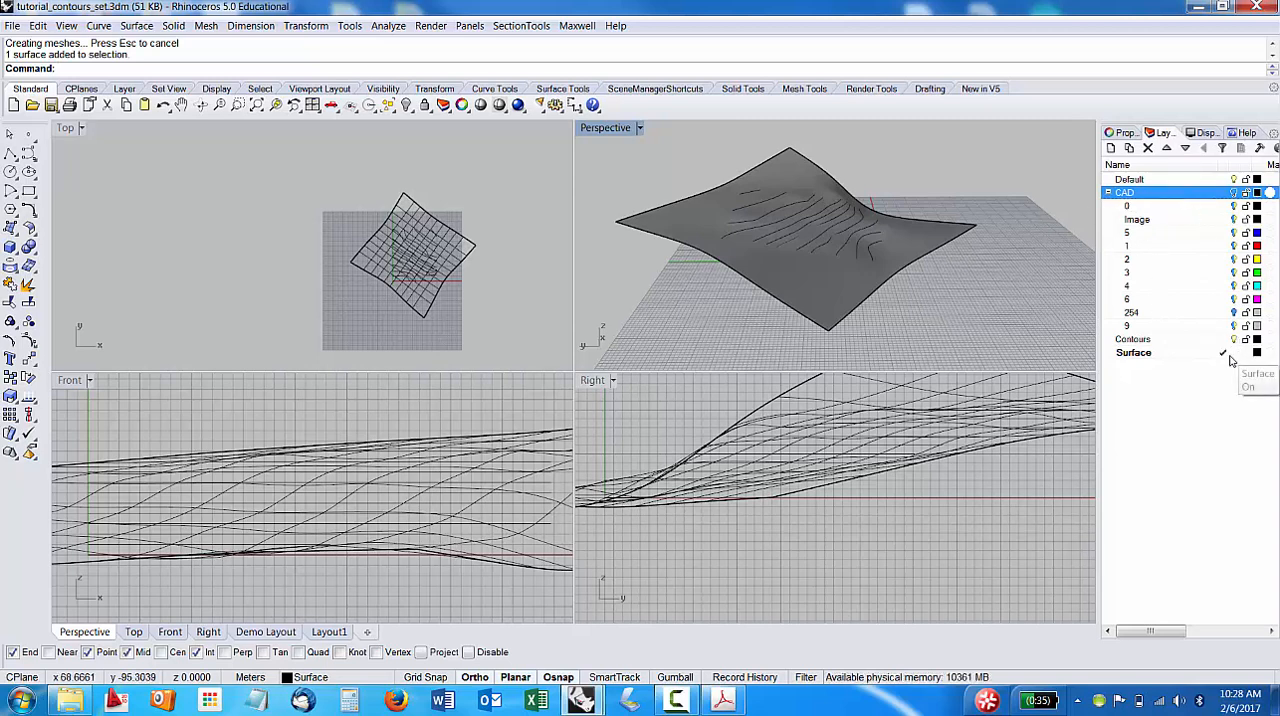
double_click(1129, 179)
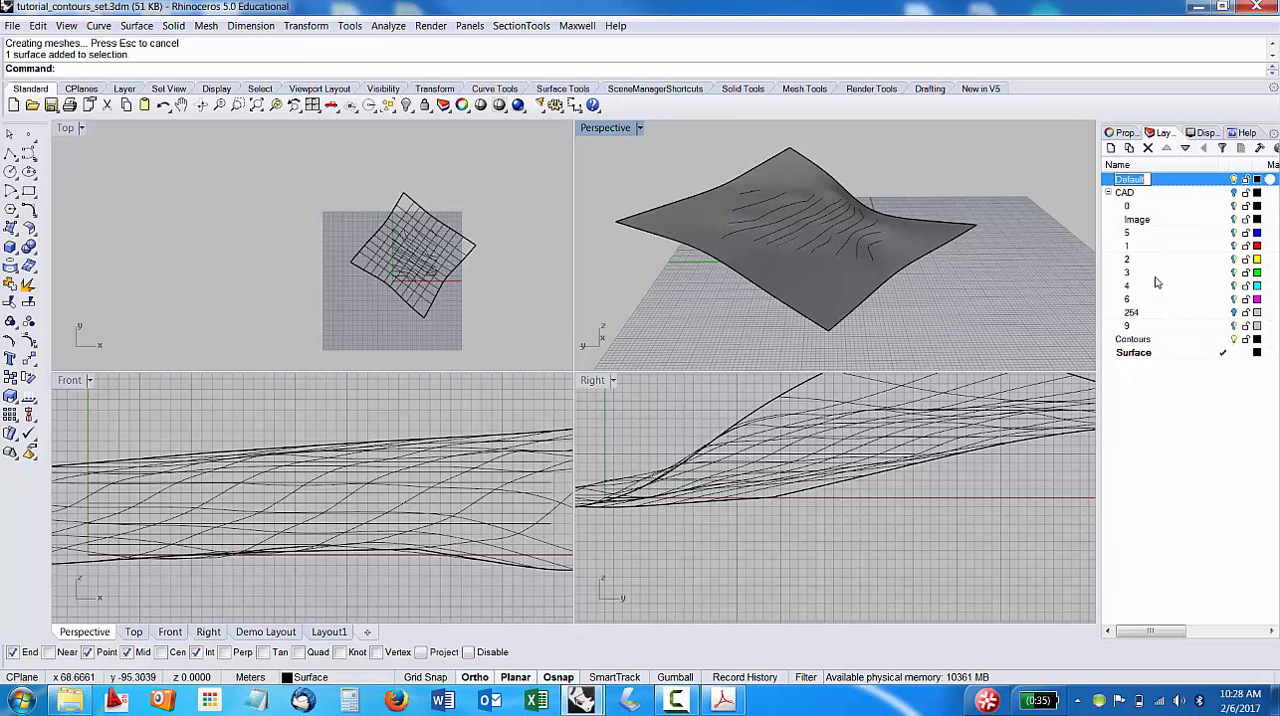
left_click(1176, 193)
left_click(1148, 167)
left_click(1146, 167)
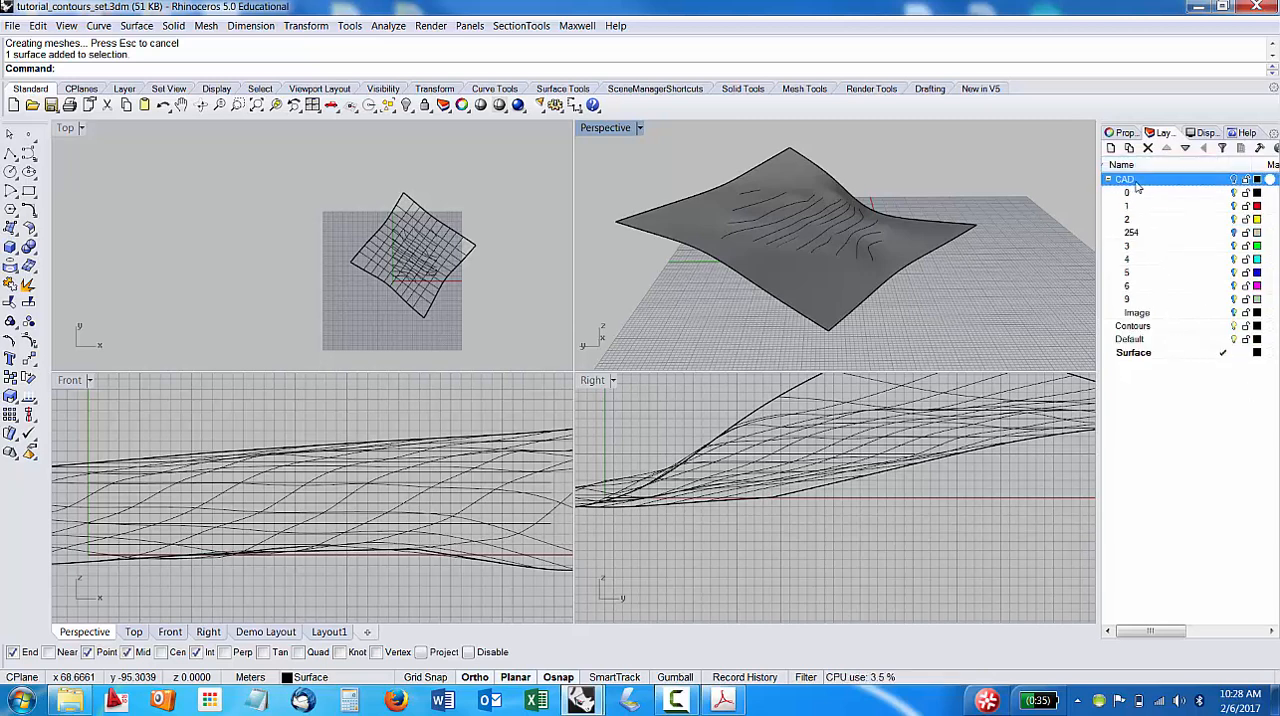
Make Default the current layer and switch layer visibility so that Surface is hidden and CAD is shown.
double_click(1146, 340)
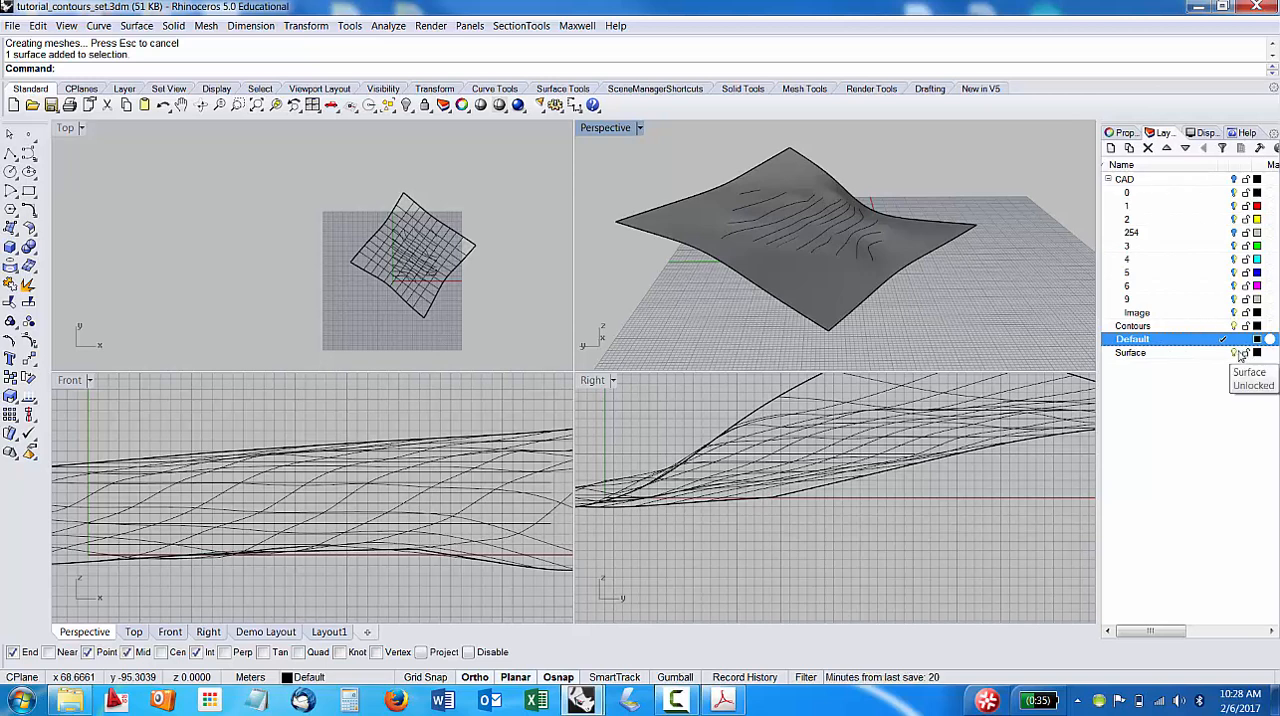
left_click(1235, 353)
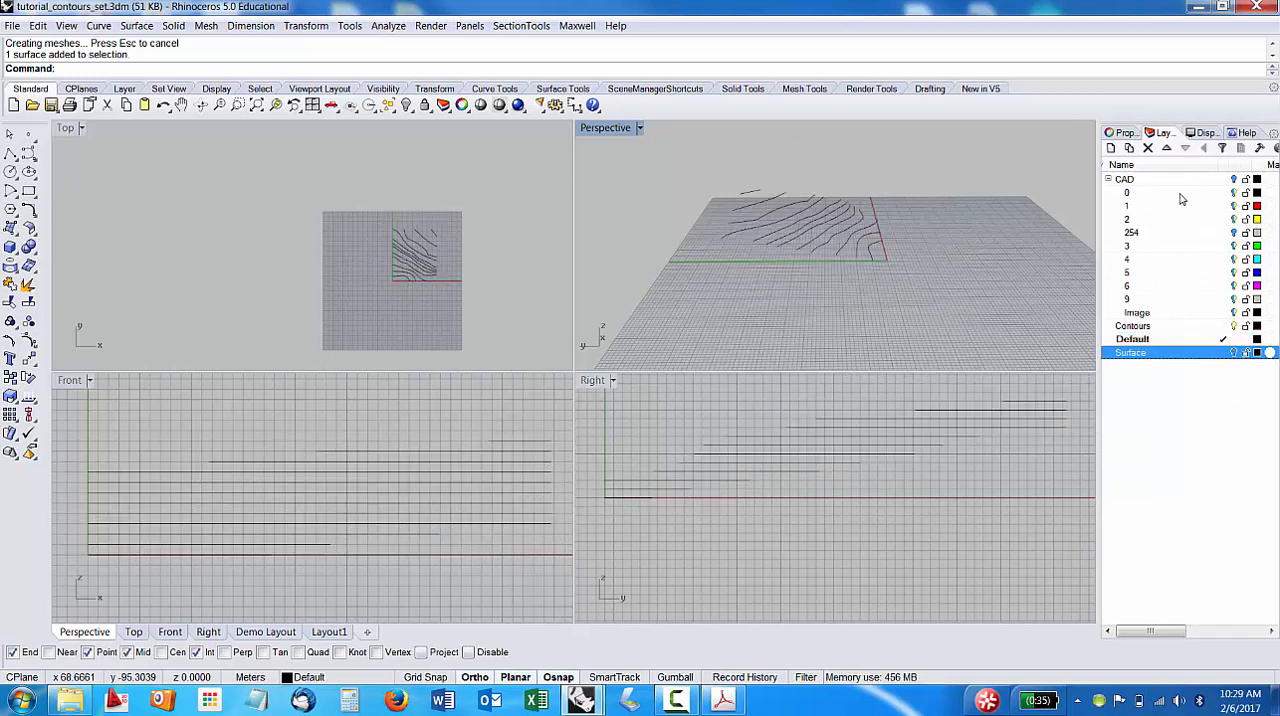
left_click(1234, 180)
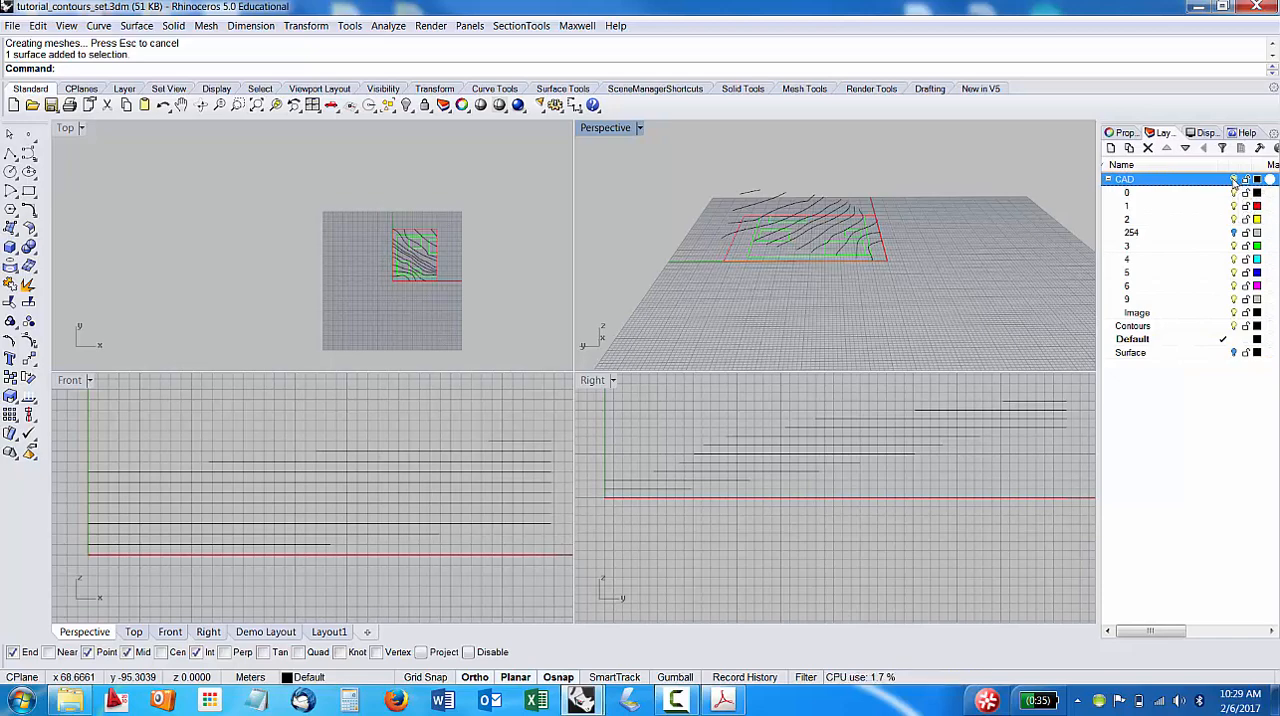
Select the outer rectangular site boundary curve in the Perspective view and check which layer it is on.
right_click_drag(880, 282, 922, 222)
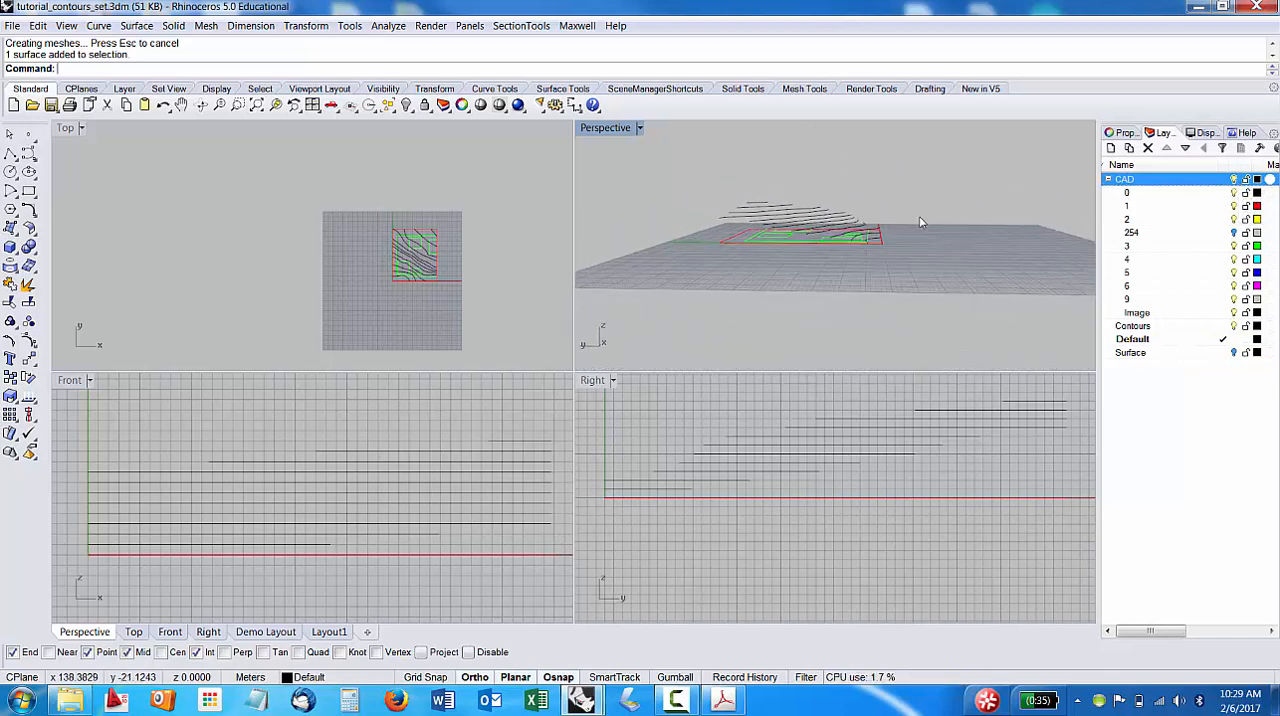
right_click_drag(897, 283, 740, 286)
left_click(732, 277)
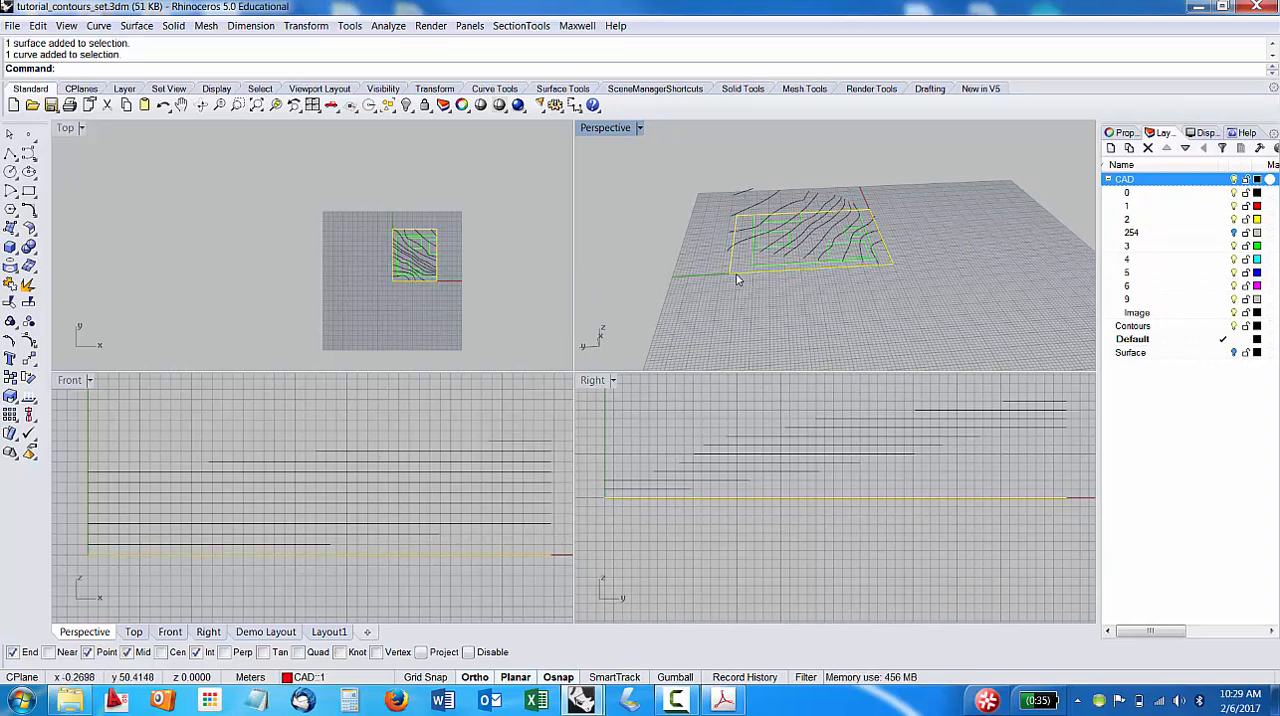
key("ctrl+alt+s")
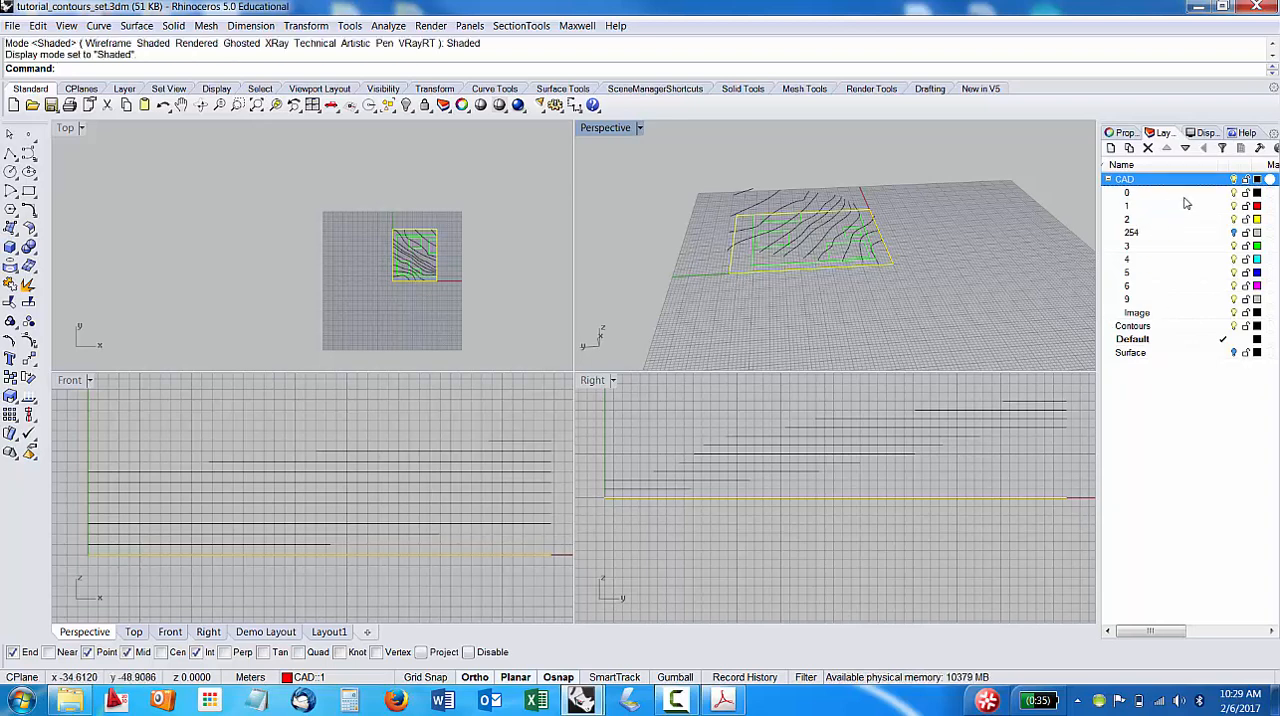
left_click(731, 277)
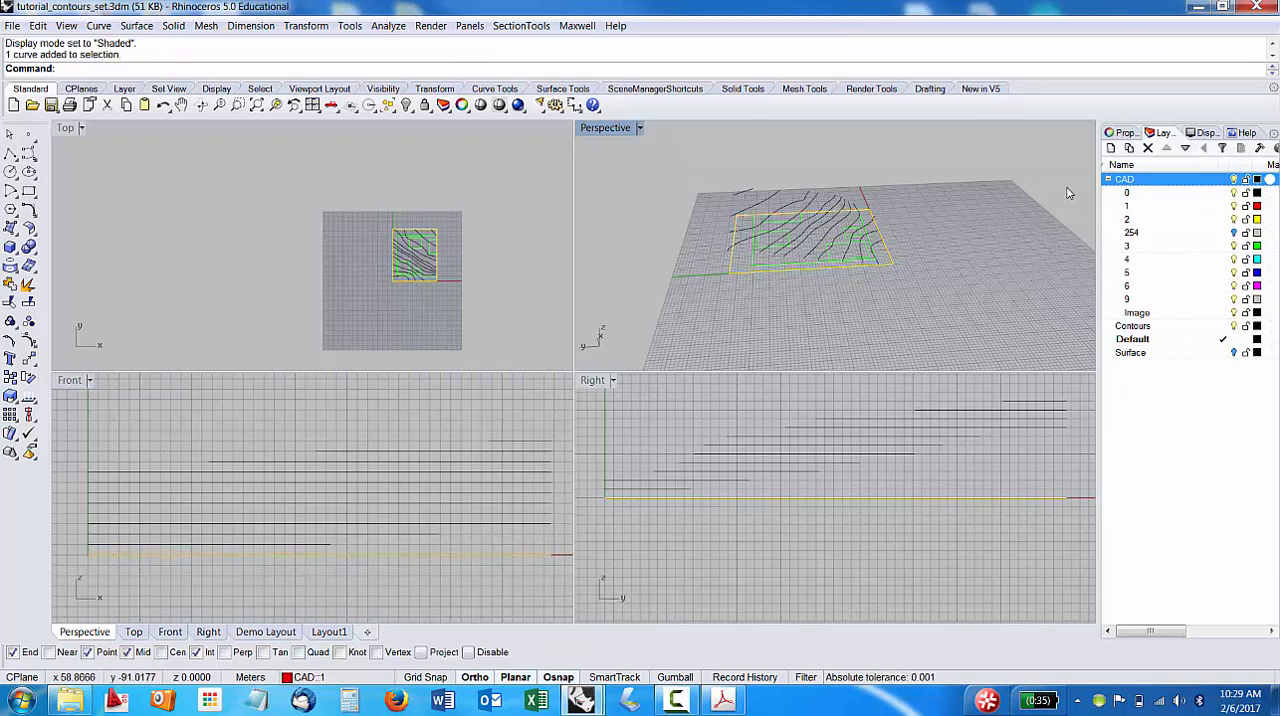
left_click(1124, 131)
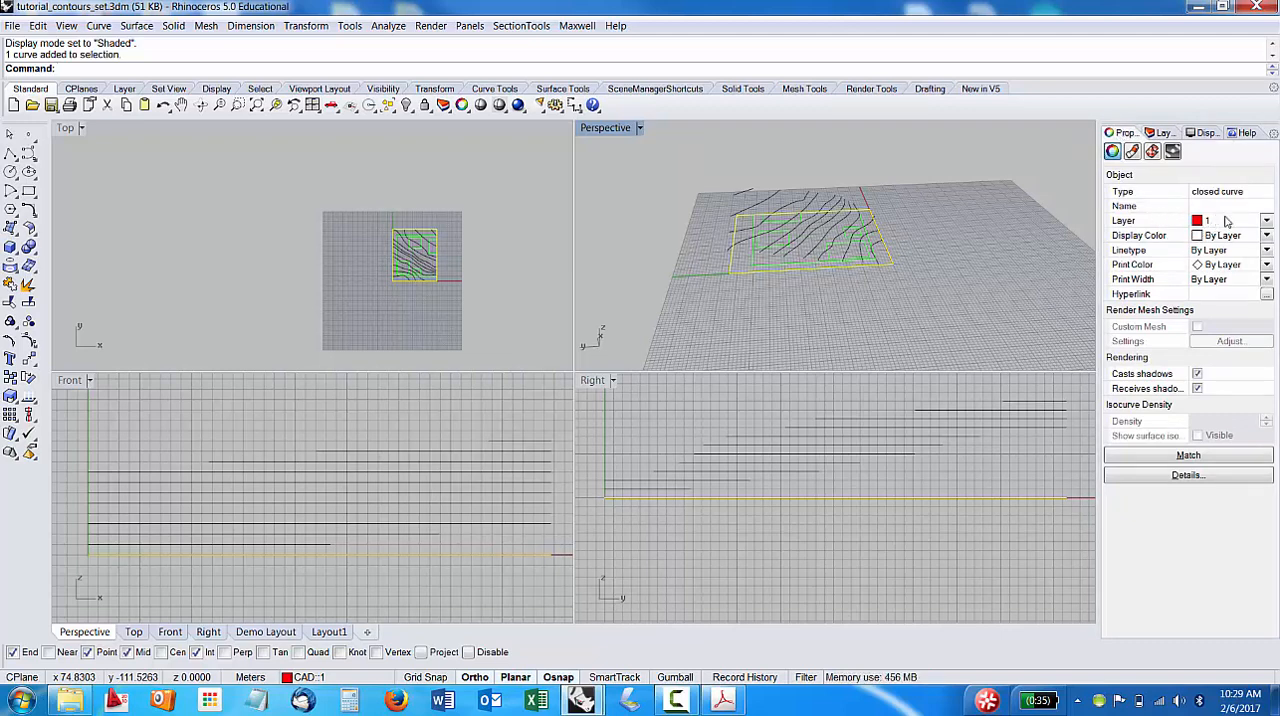
left_click(1164, 134)
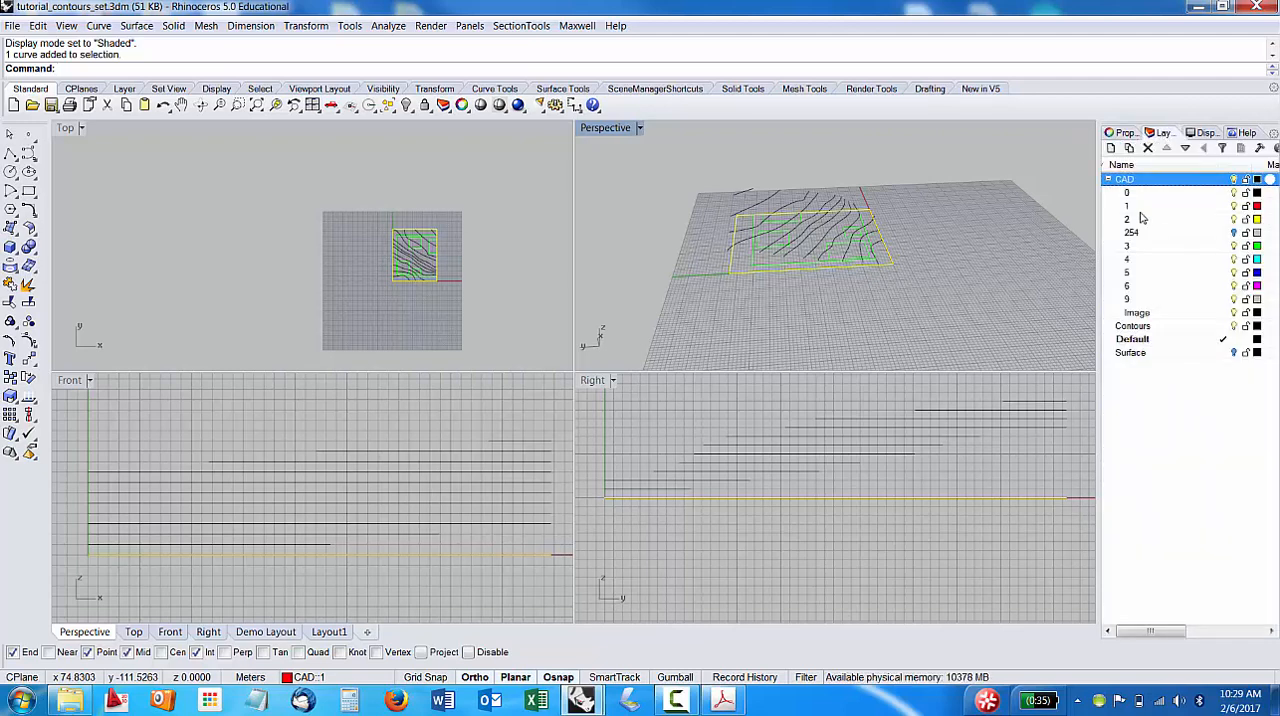
Duplicate CAD sublayer 1 together with its objects and move the copy out of the CAD parent layer.
right_click(1133, 207)
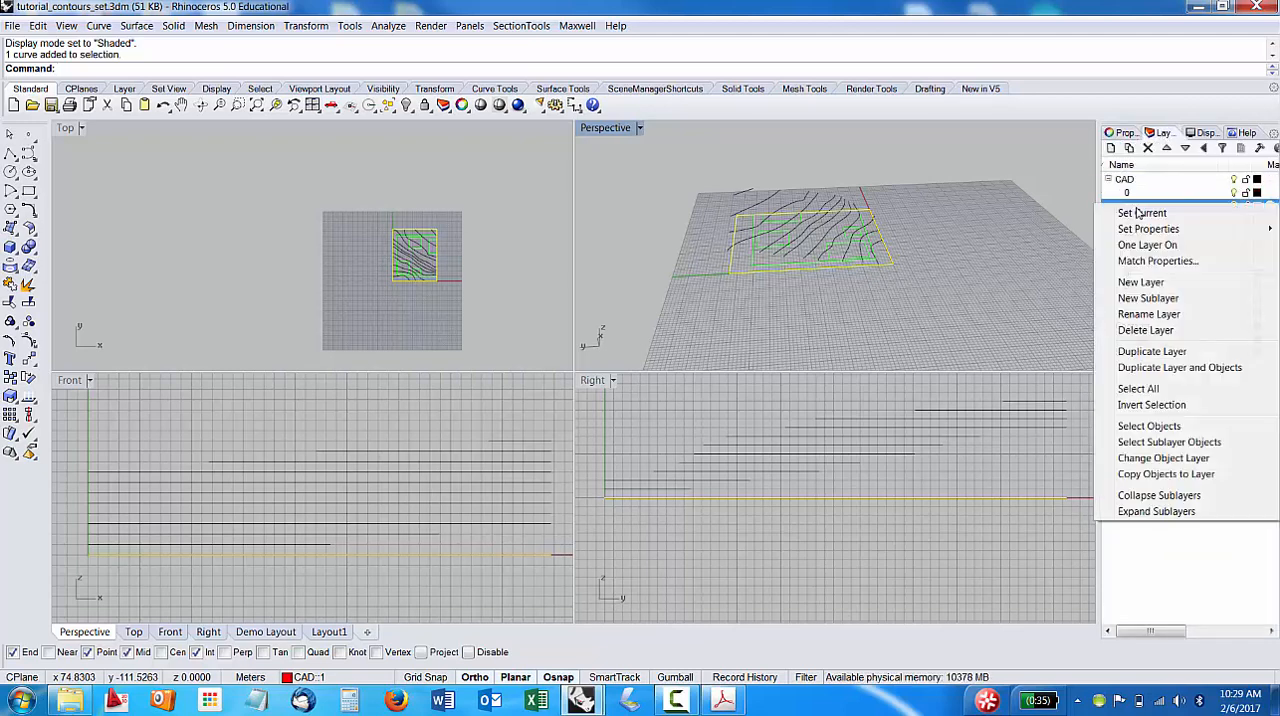
left_click(1180, 367)
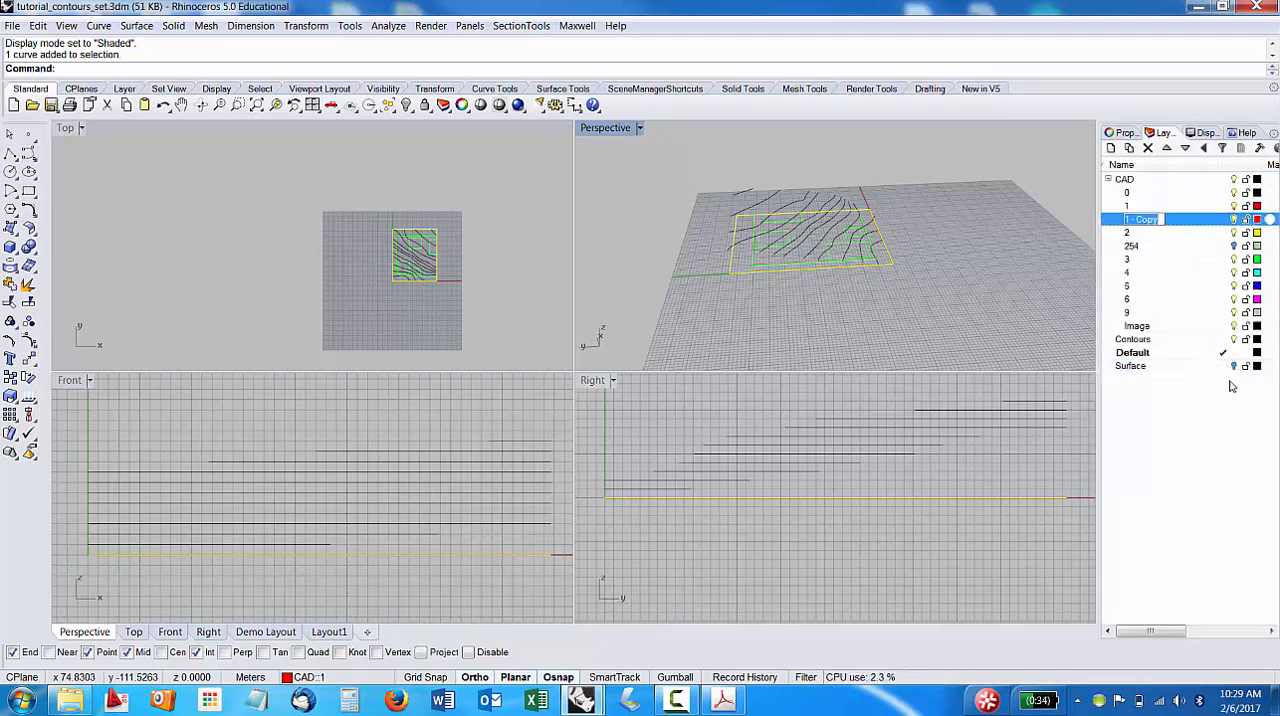
left_click(1204, 148)
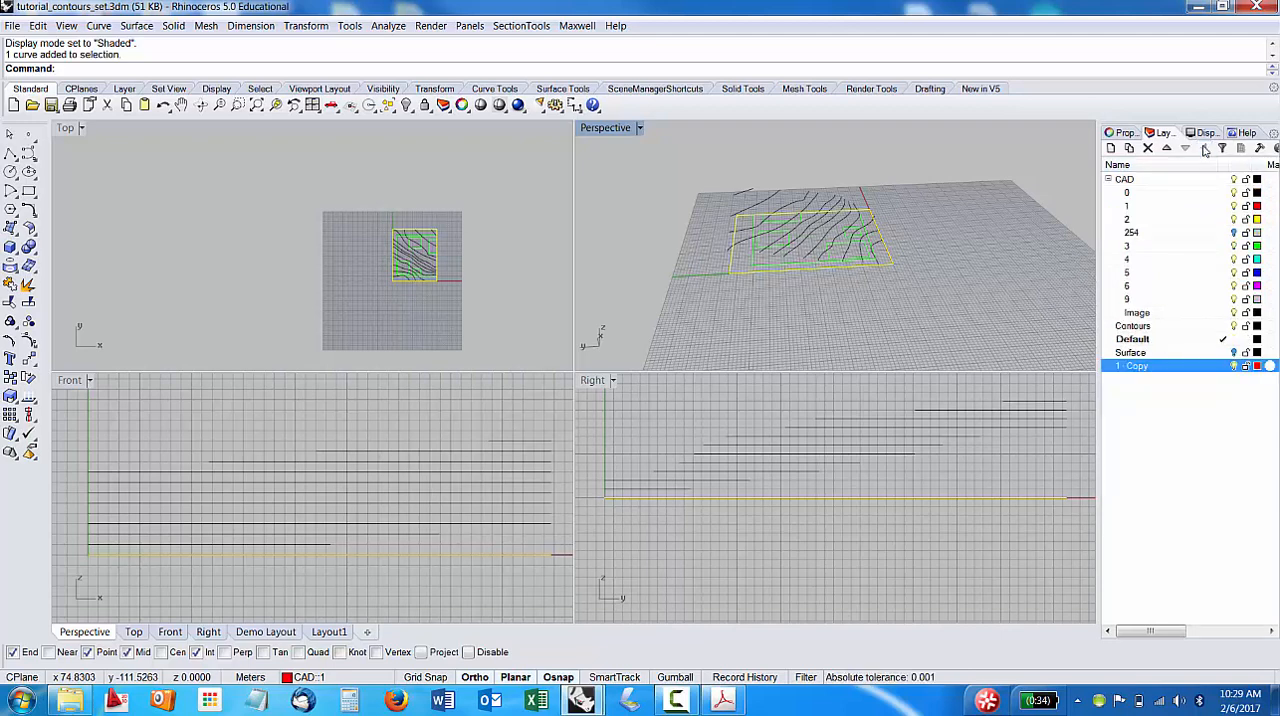
Rename the duplicated layer as Boundary and hide the CAD layer.
left_click(1135, 367)
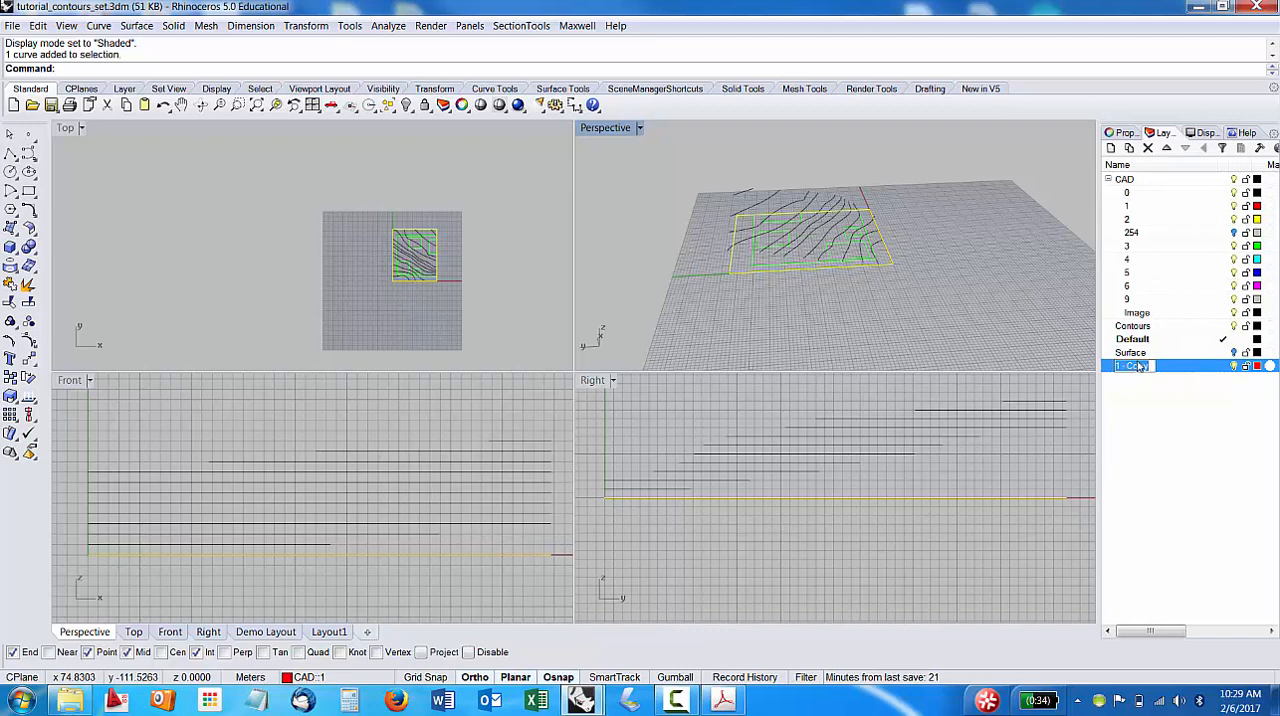
type("Boundary")
key("Return")
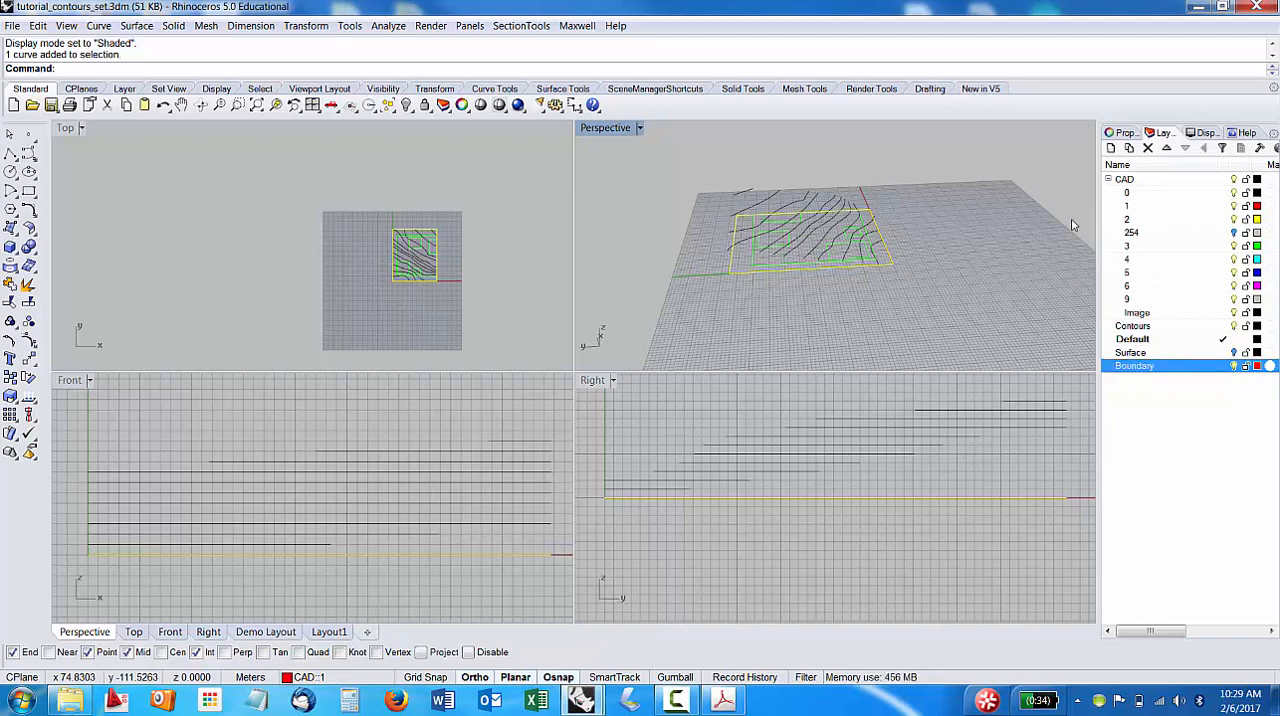
left_click(1234, 180)
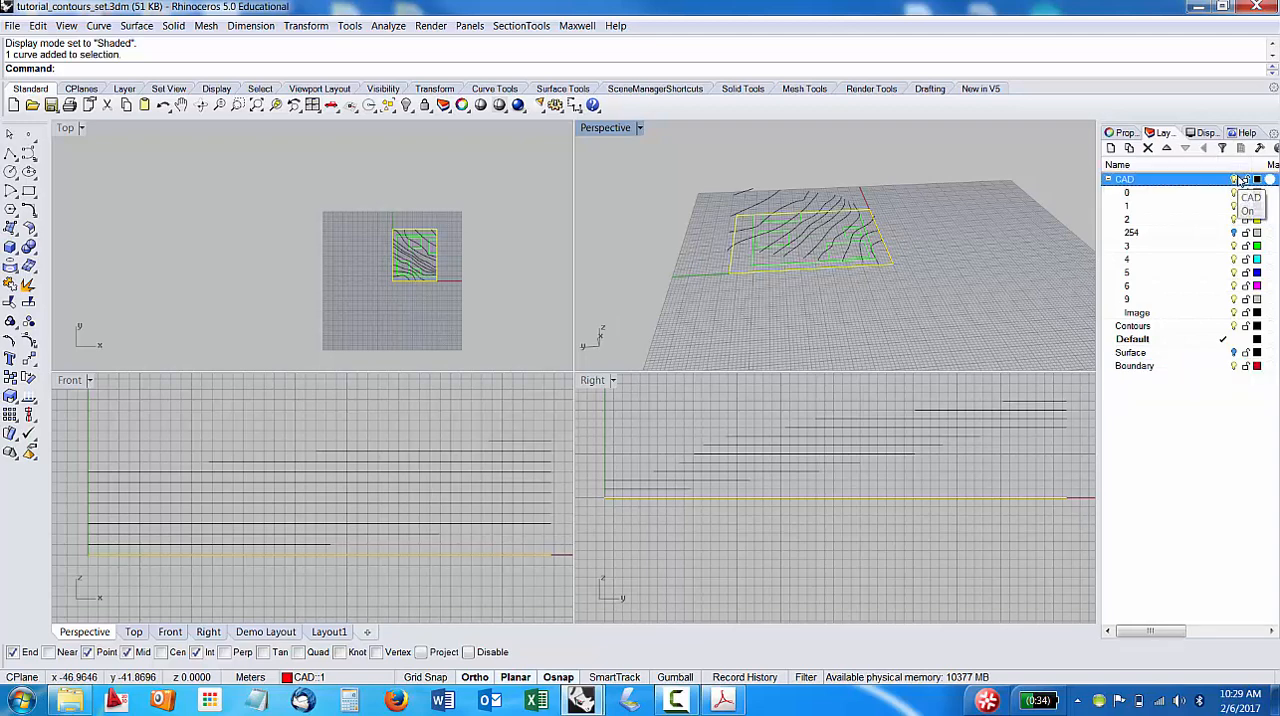
Extrude the boundary rectangle upward with ExtrudeCrv into a solid box about 14.6 m high, rising above the highest contour.
left_click(848, 269)
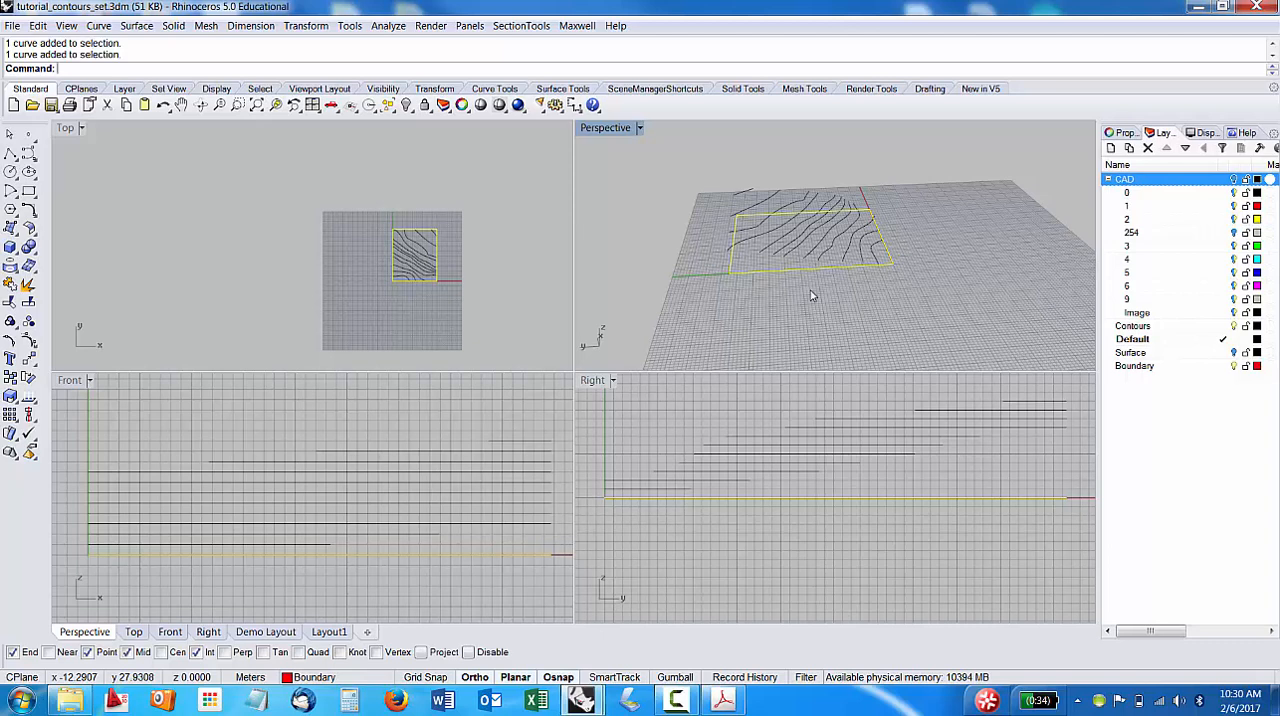
type("Ext")
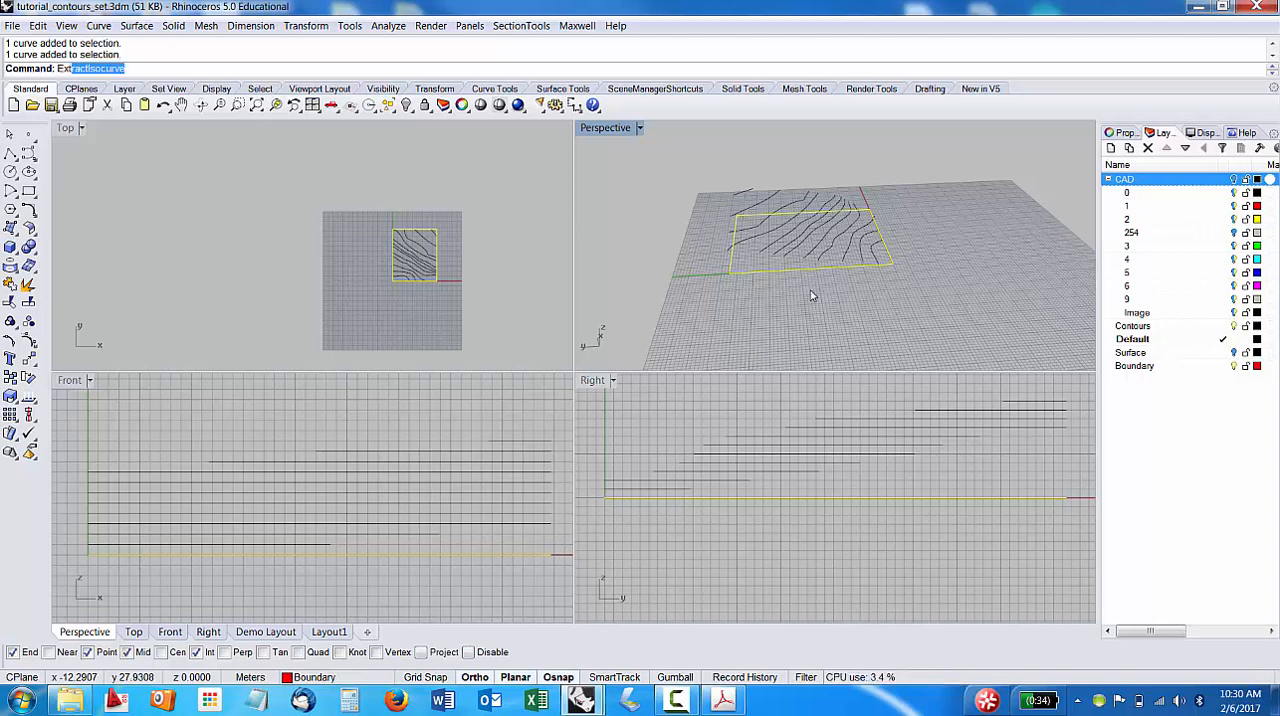
type("r")
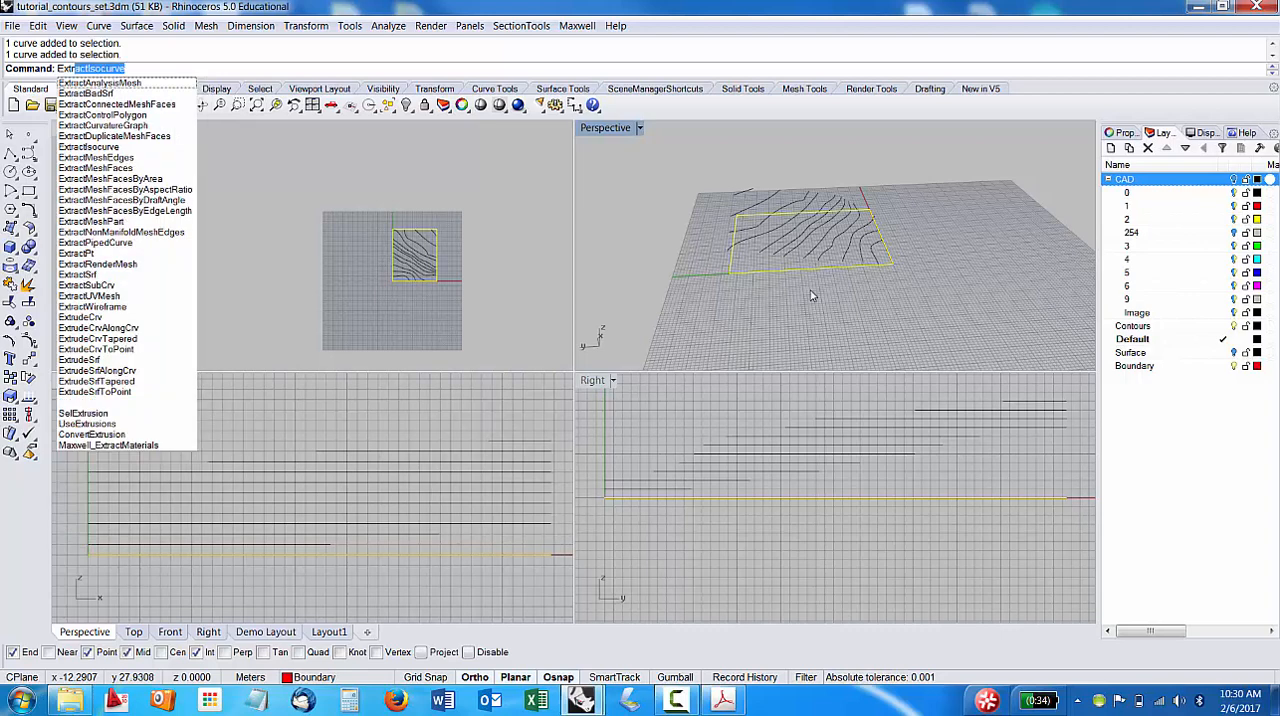
type("udeCrv")
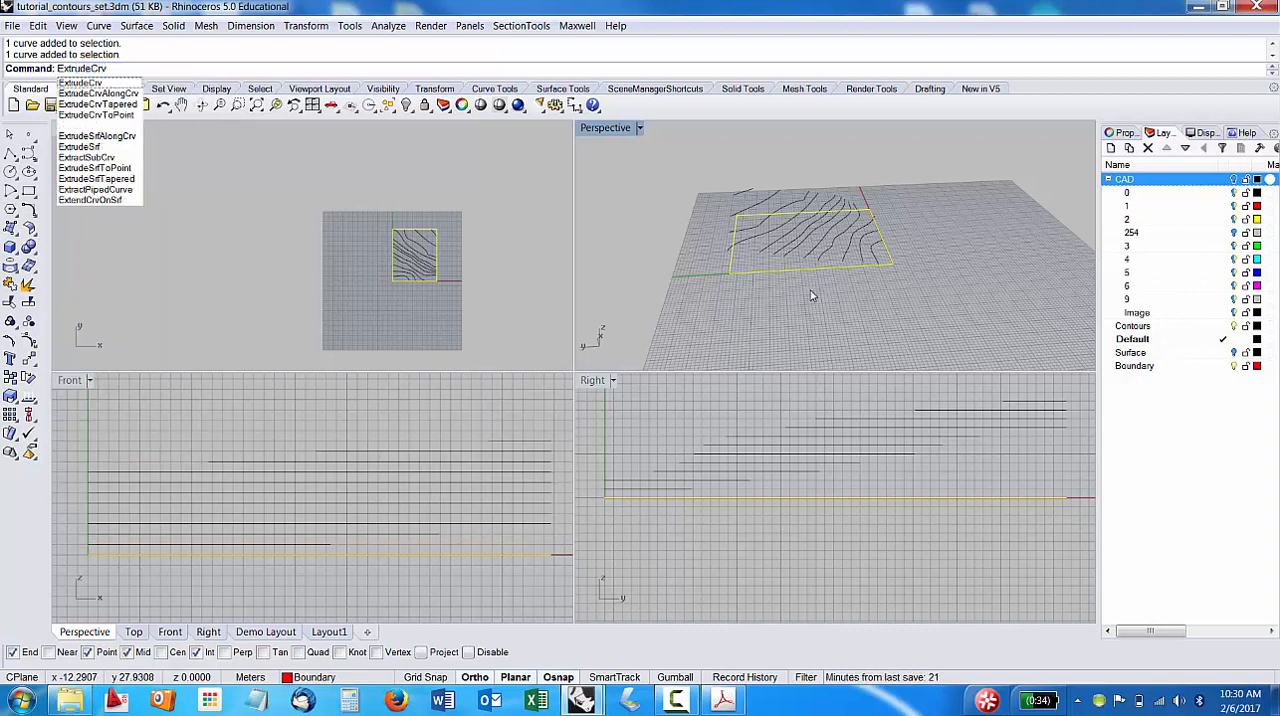
key("Return")
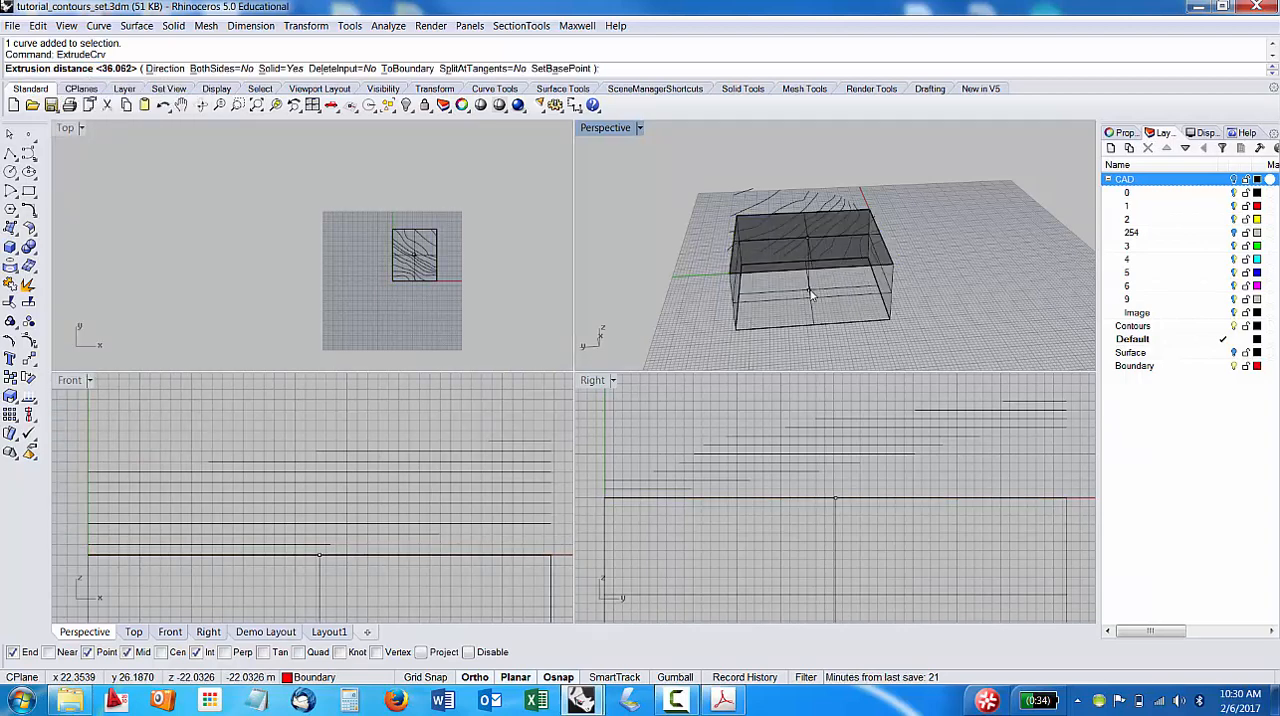
scroll(352, 487, "down", 1)
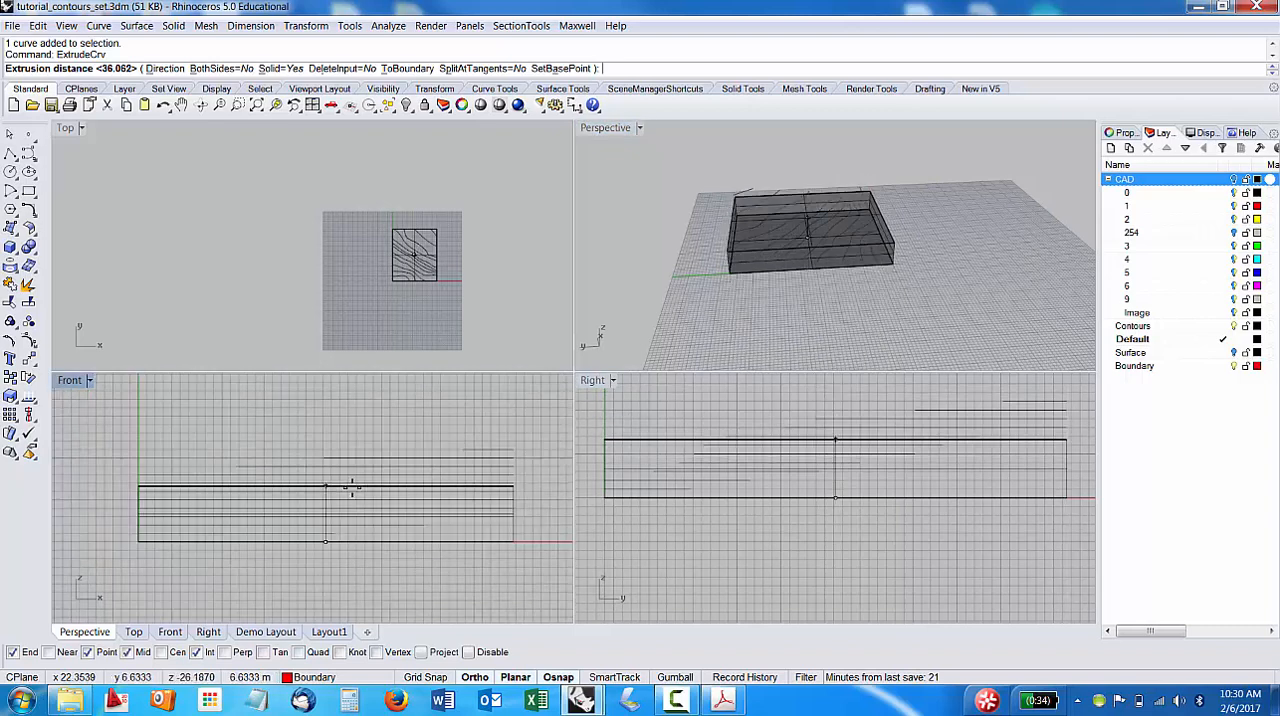
scroll(350, 486, "down", 1)
scroll(186, 408, "down", 2)
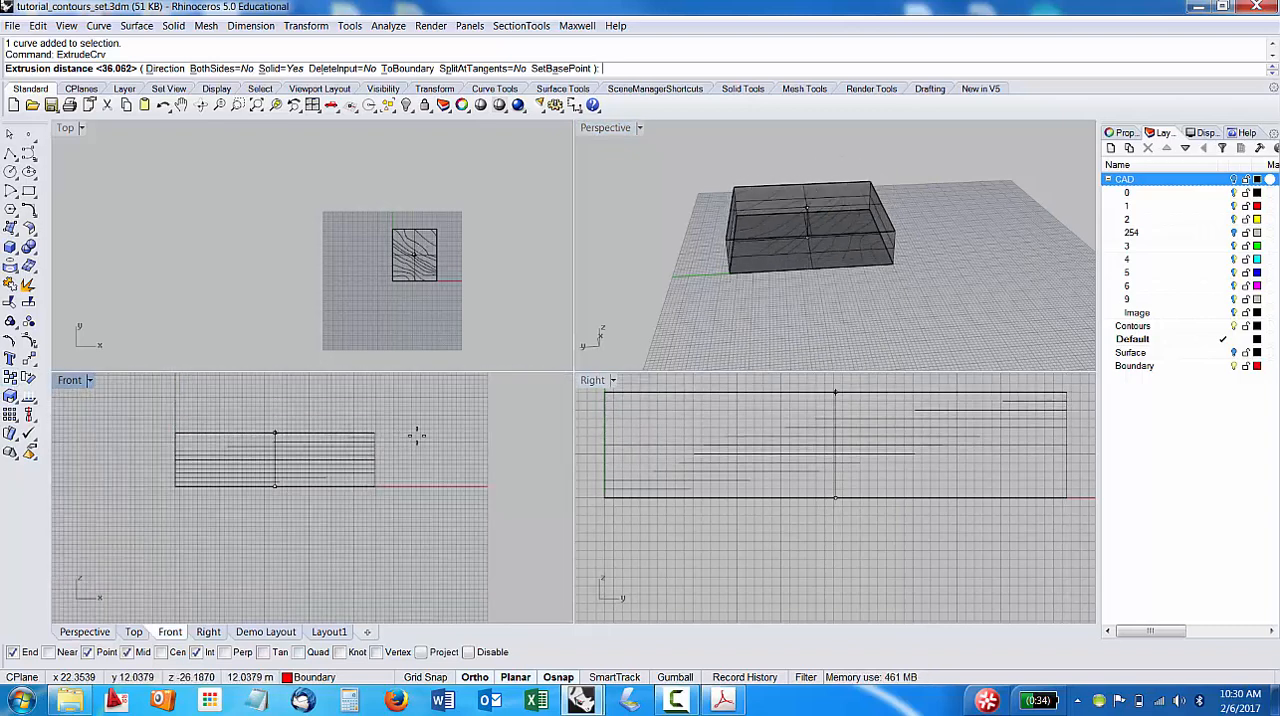
right_click_drag(417, 434, 449, 486)
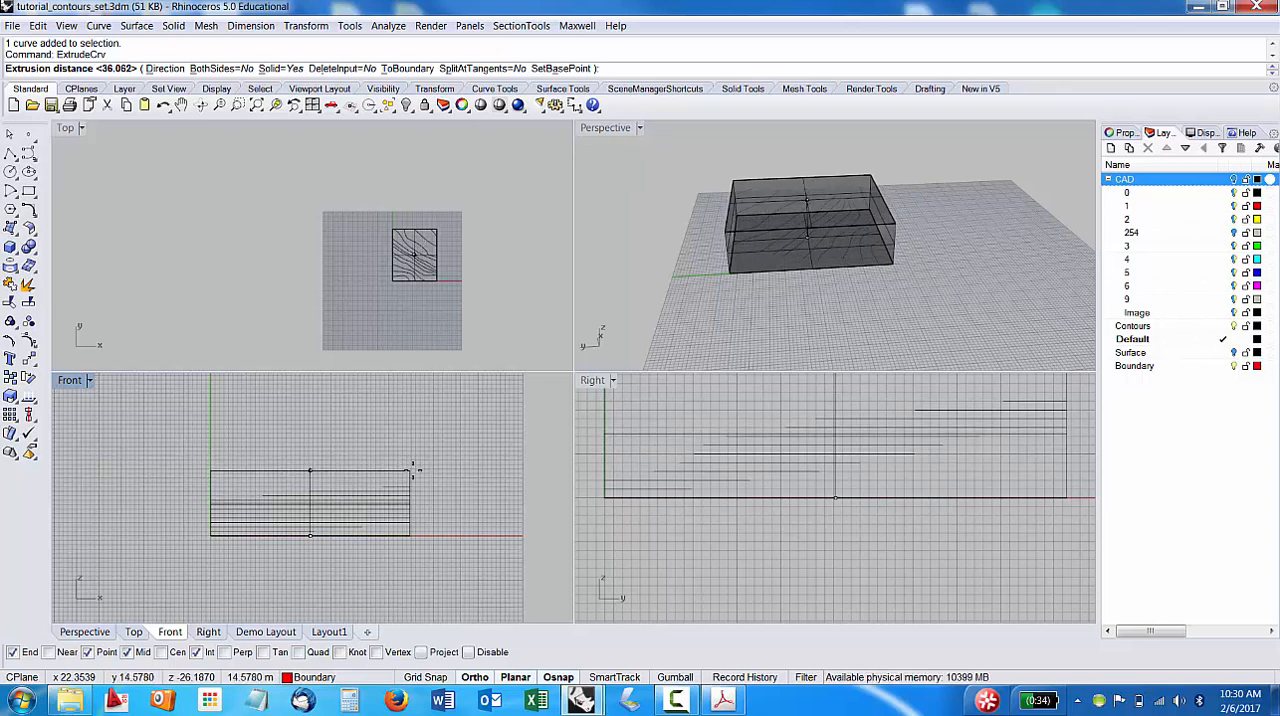
left_click(413, 470)
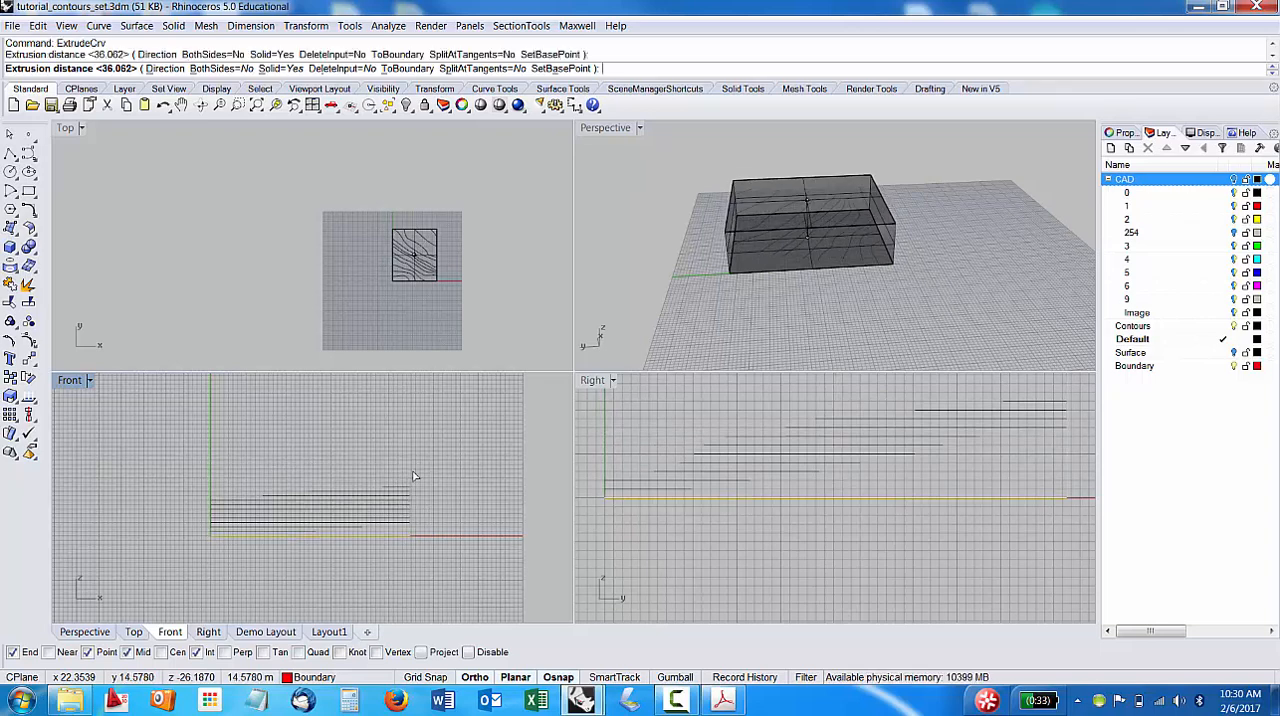
right_click_drag(928, 297, 843, 270)
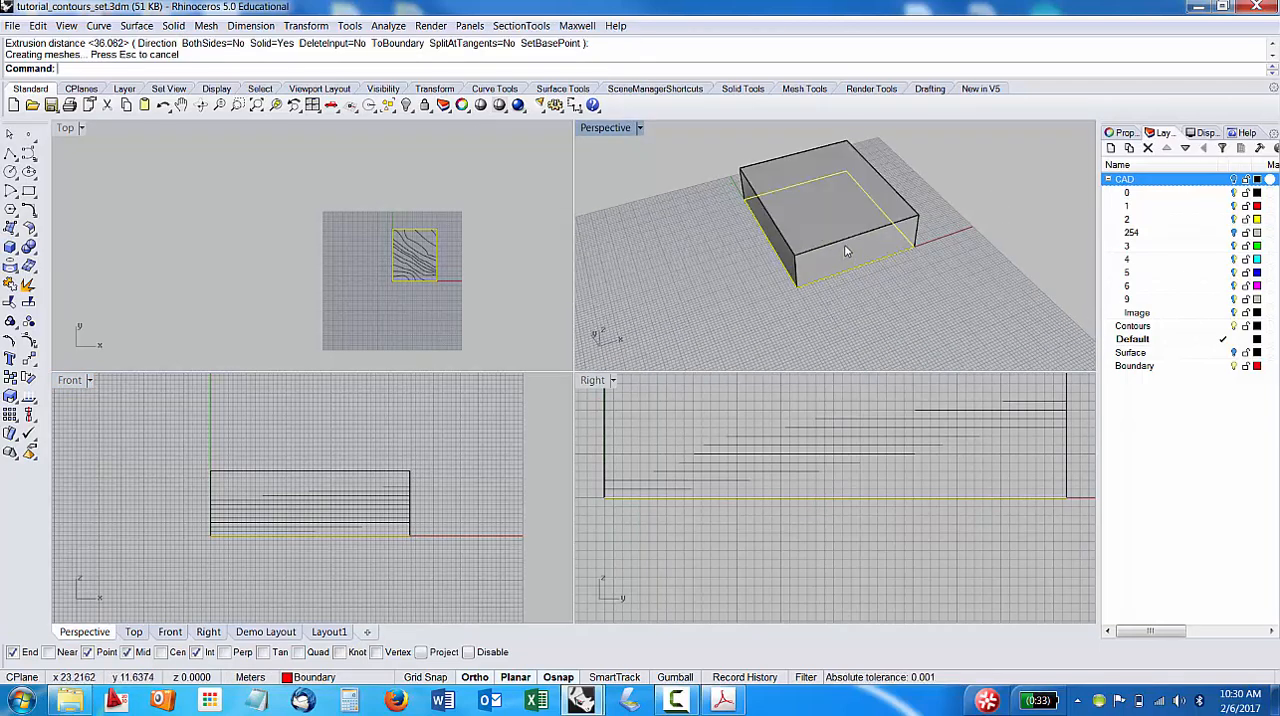
left_click(845, 251)
left_click(846, 275)
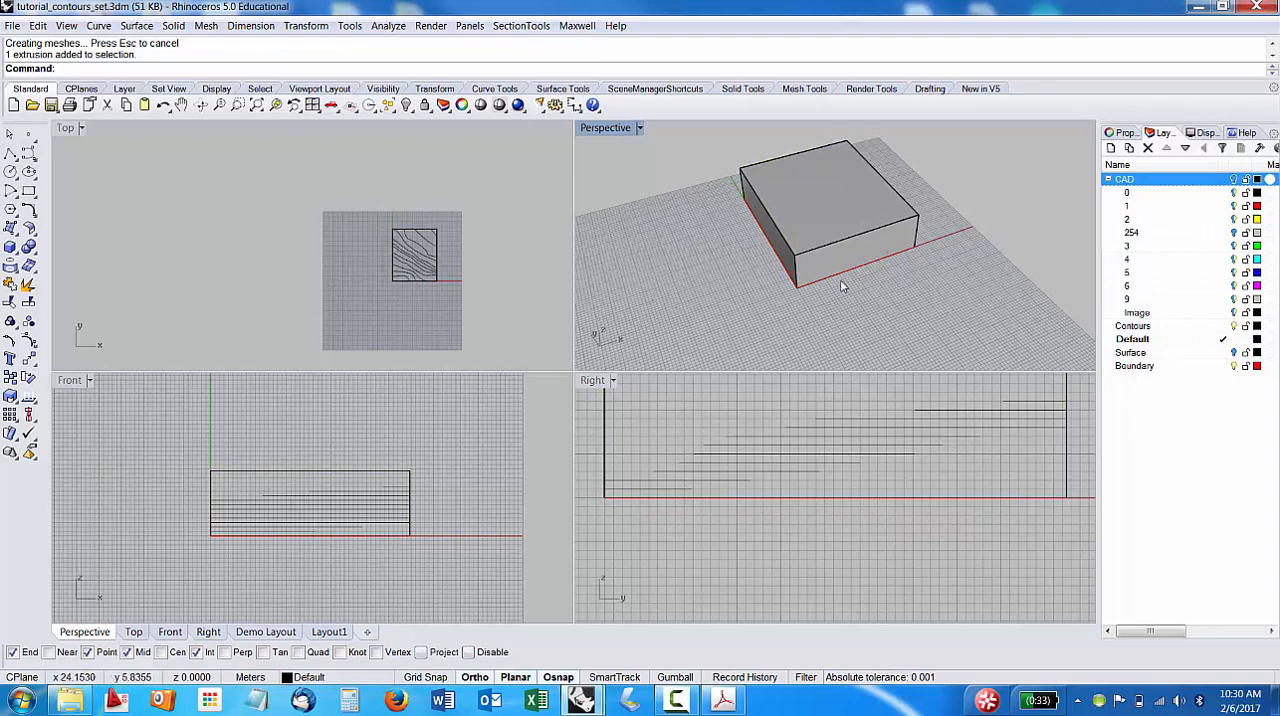
Show the Surface layer and examine how the terrain surface passes through the extruded box.
right_click_drag(840, 279, 965, 267)
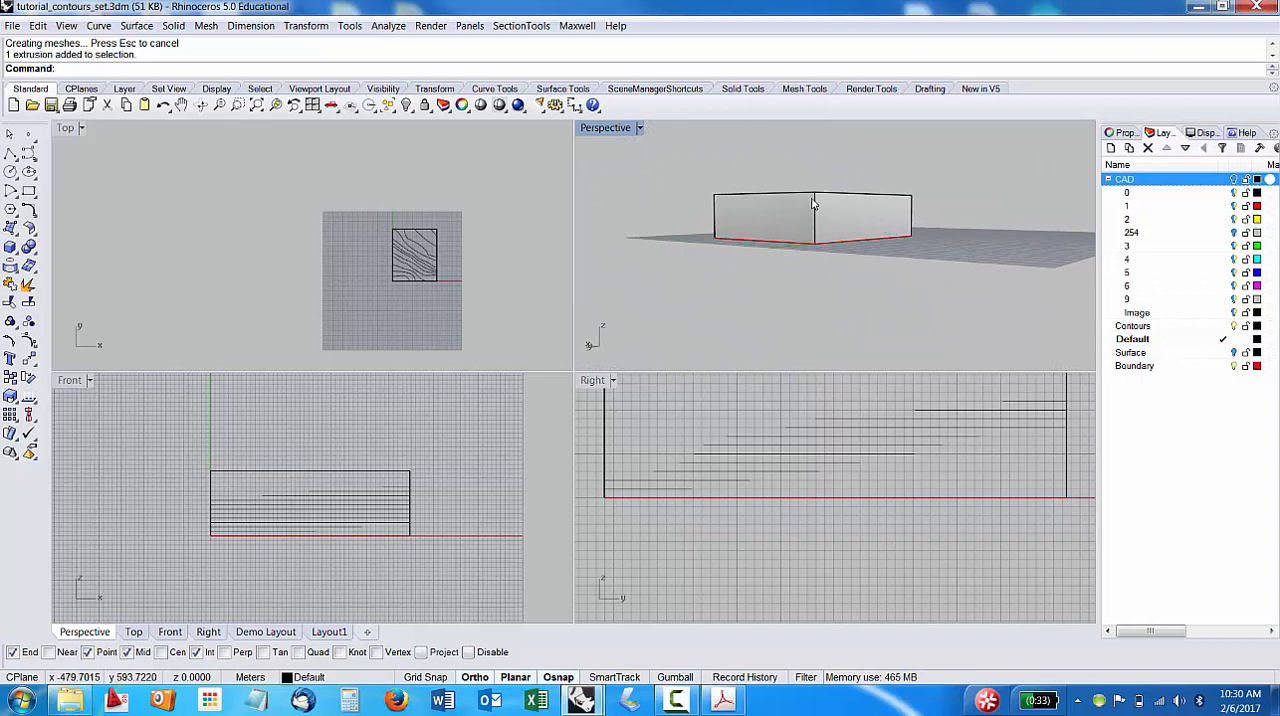
right_click_drag(895, 250, 811, 289)
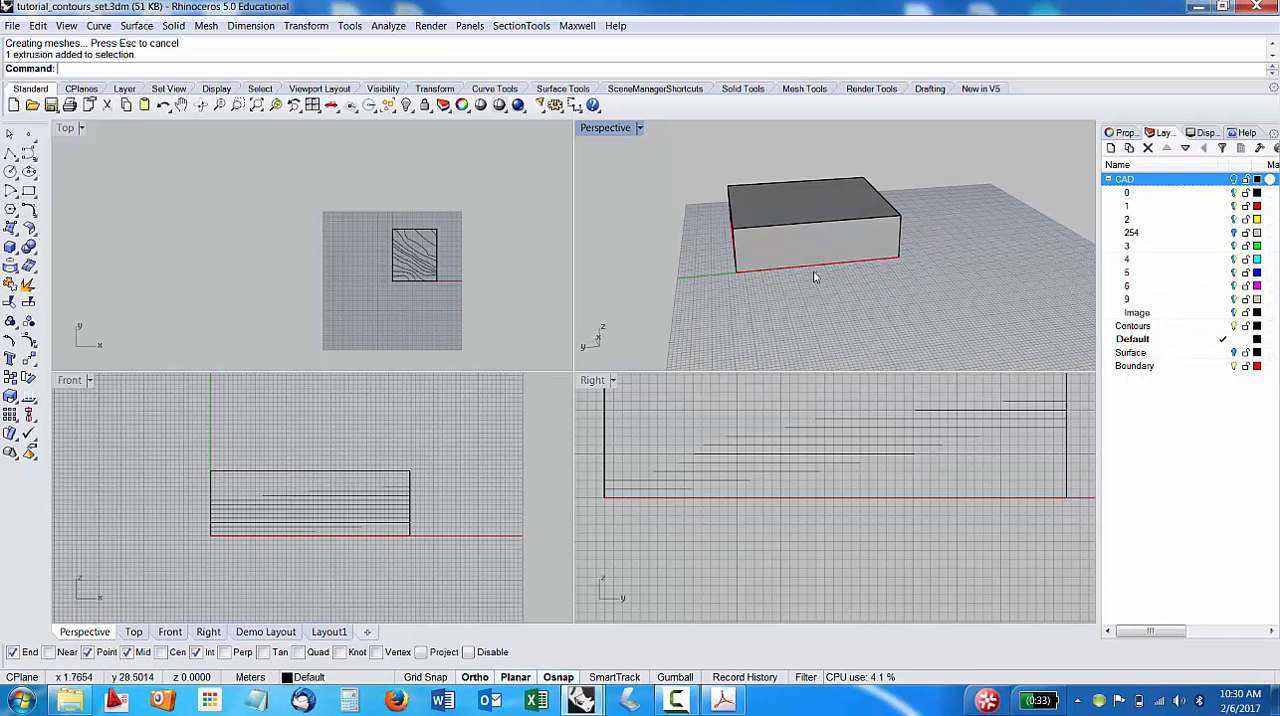
left_click(1235, 353)
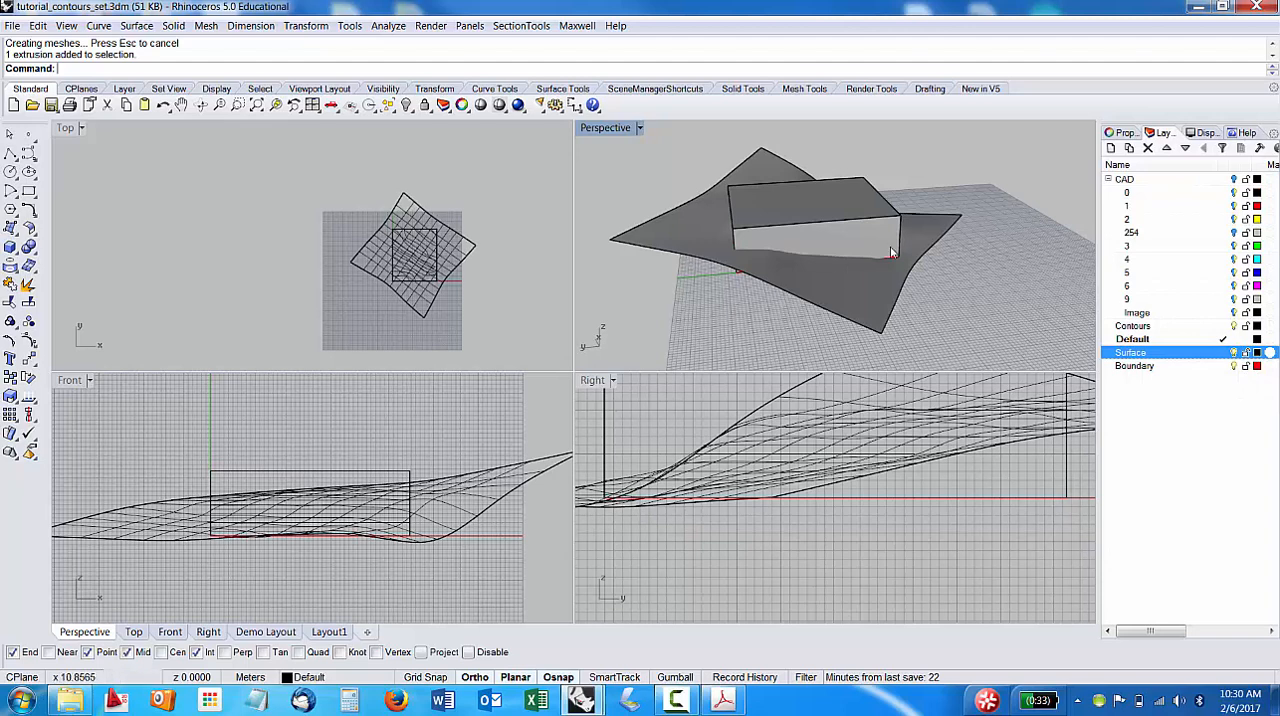
right_click_drag(795, 300, 1089, 249)
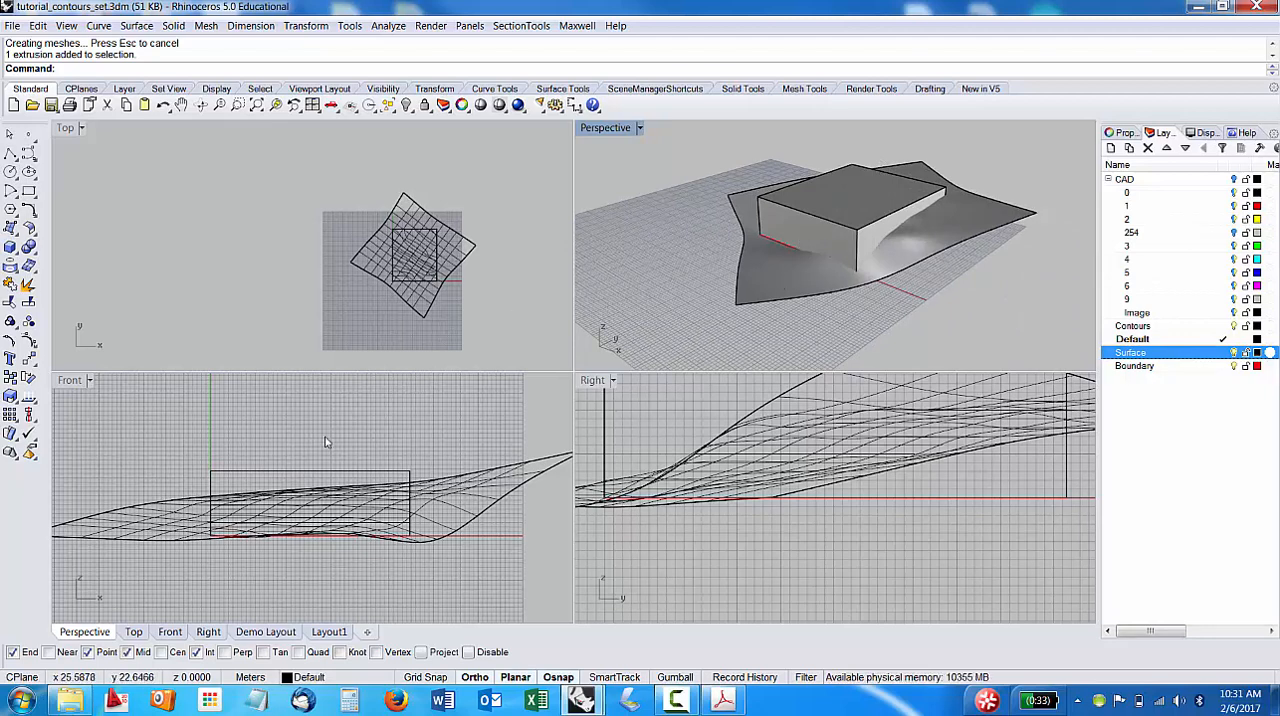
Turn on the Gumball and move the extruded box slightly down in the Front view so its base drops below the terrain.
left_click(258, 479)
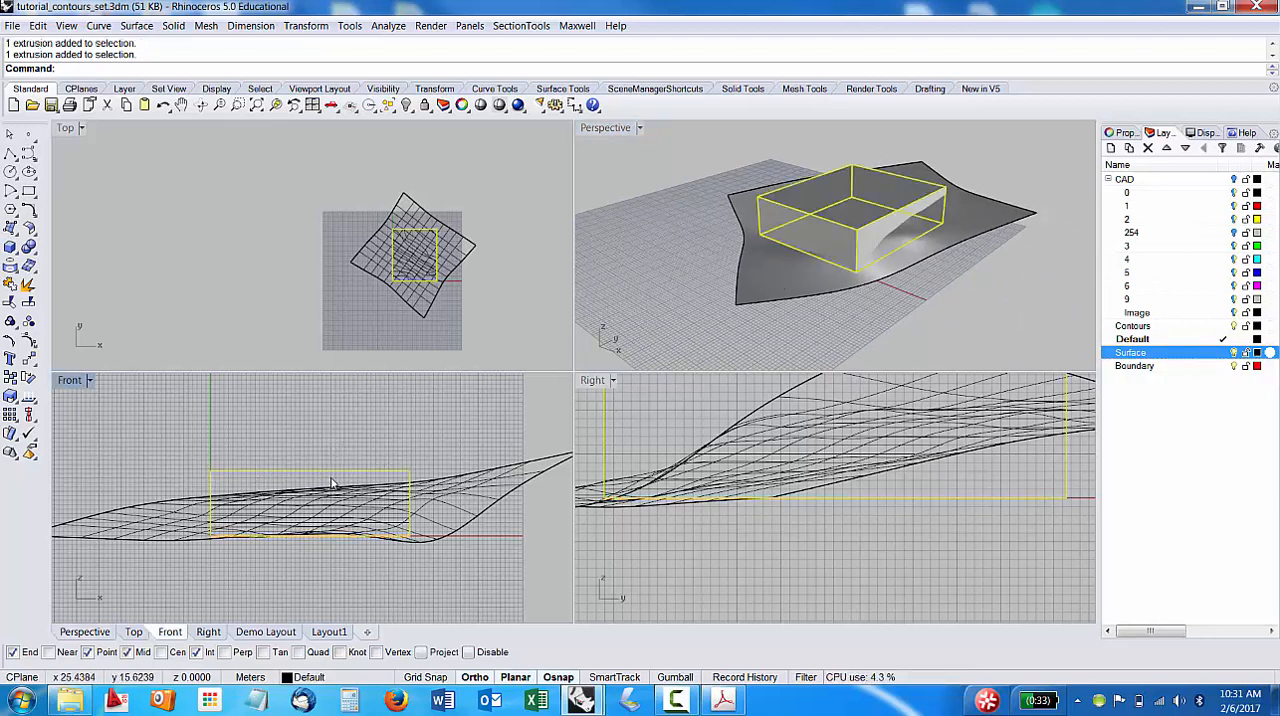
left_click(303, 475)
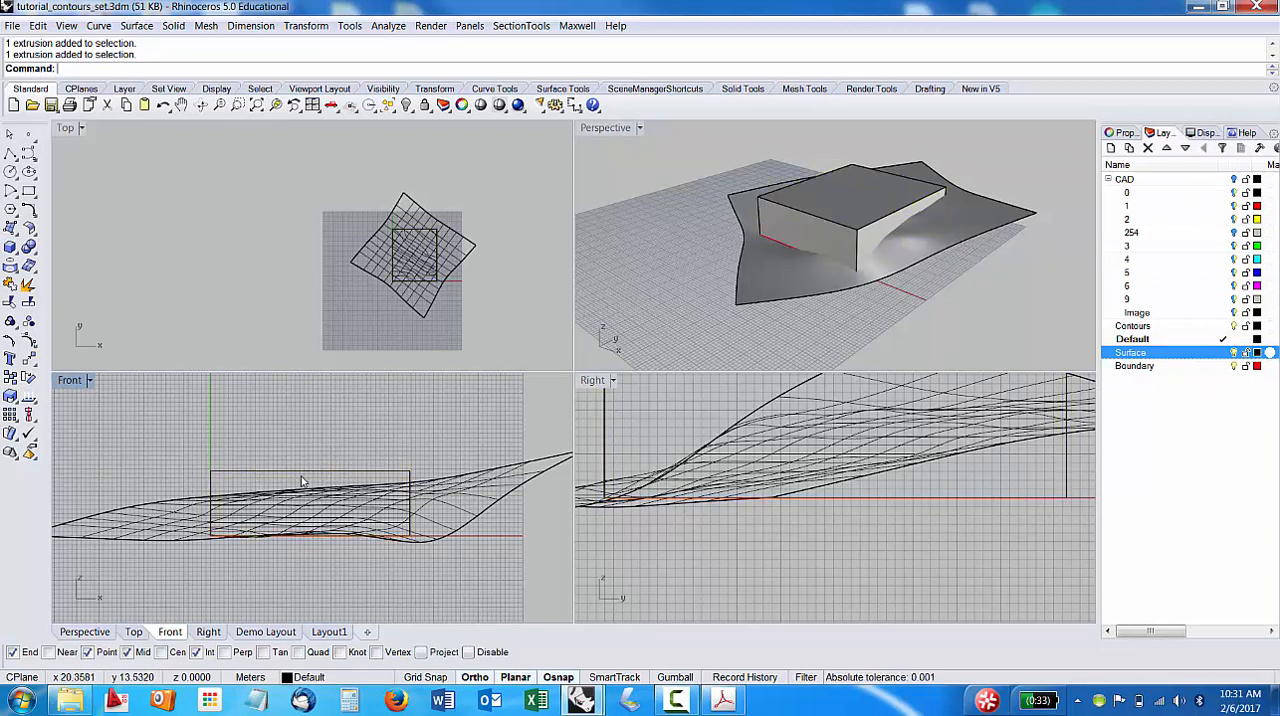
left_click(308, 471)
left_click(686, 678)
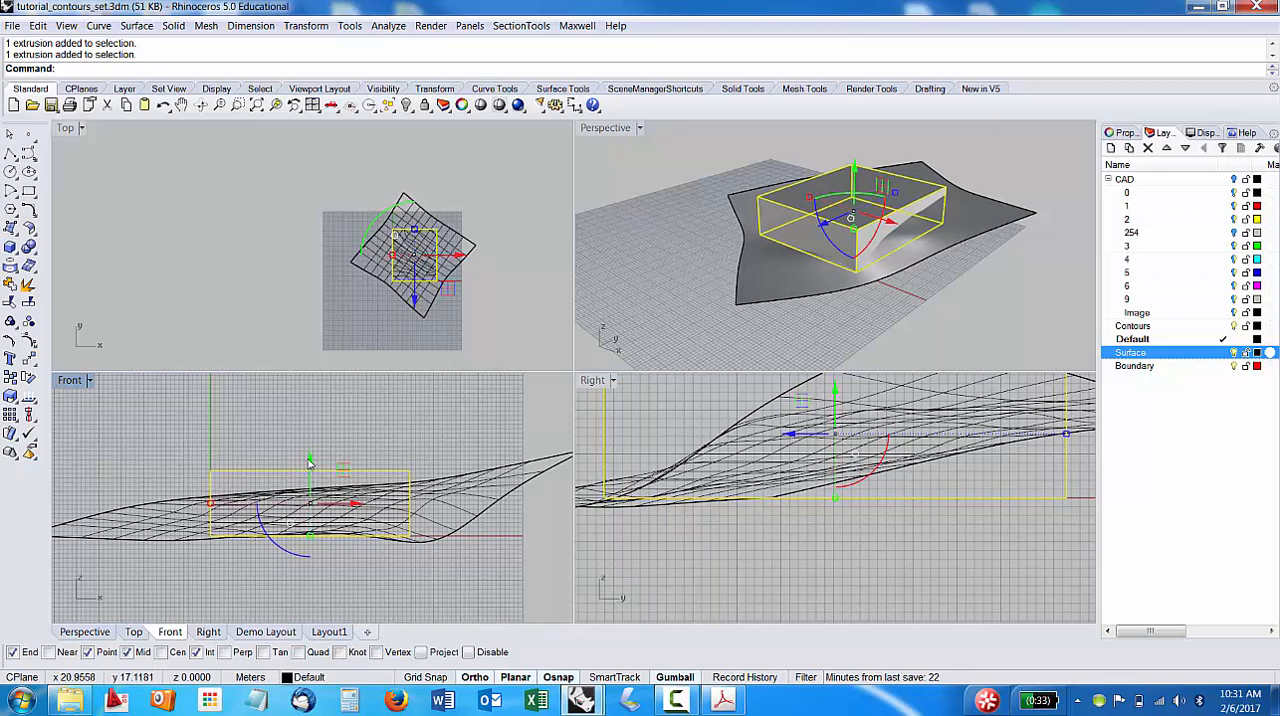
left_click_drag(309, 462, 300, 472)
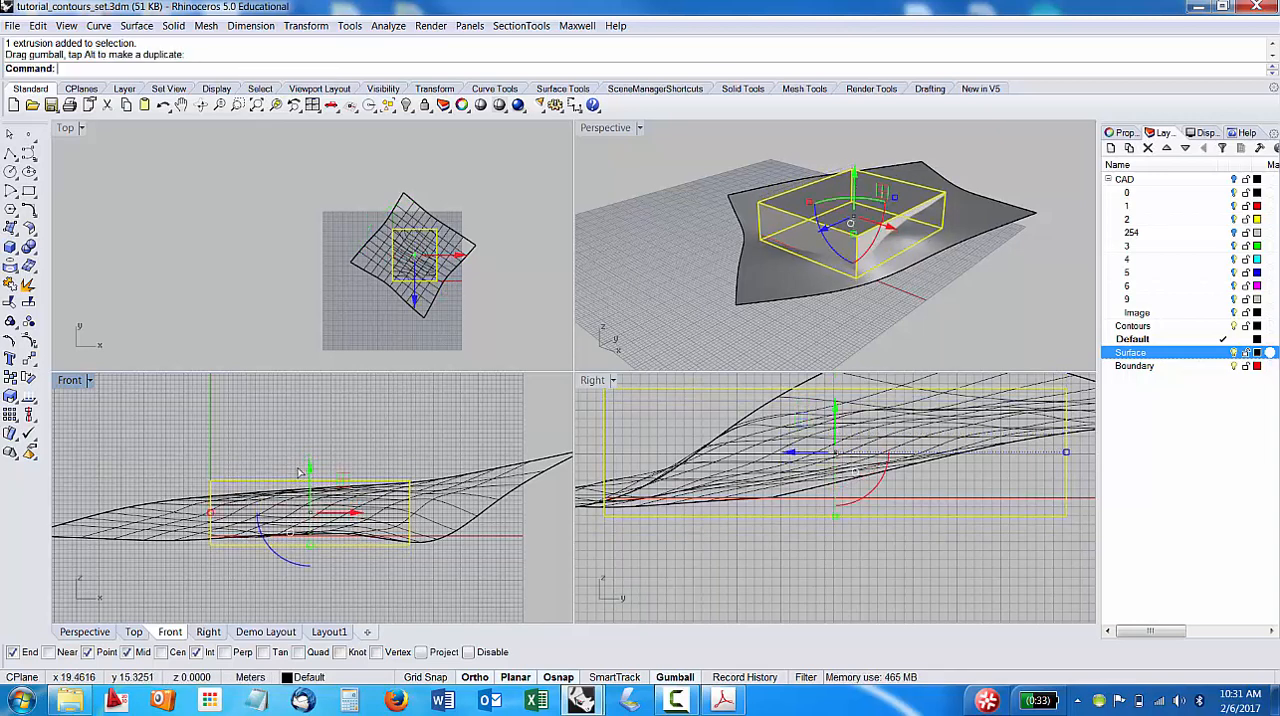
left_click(399, 431)
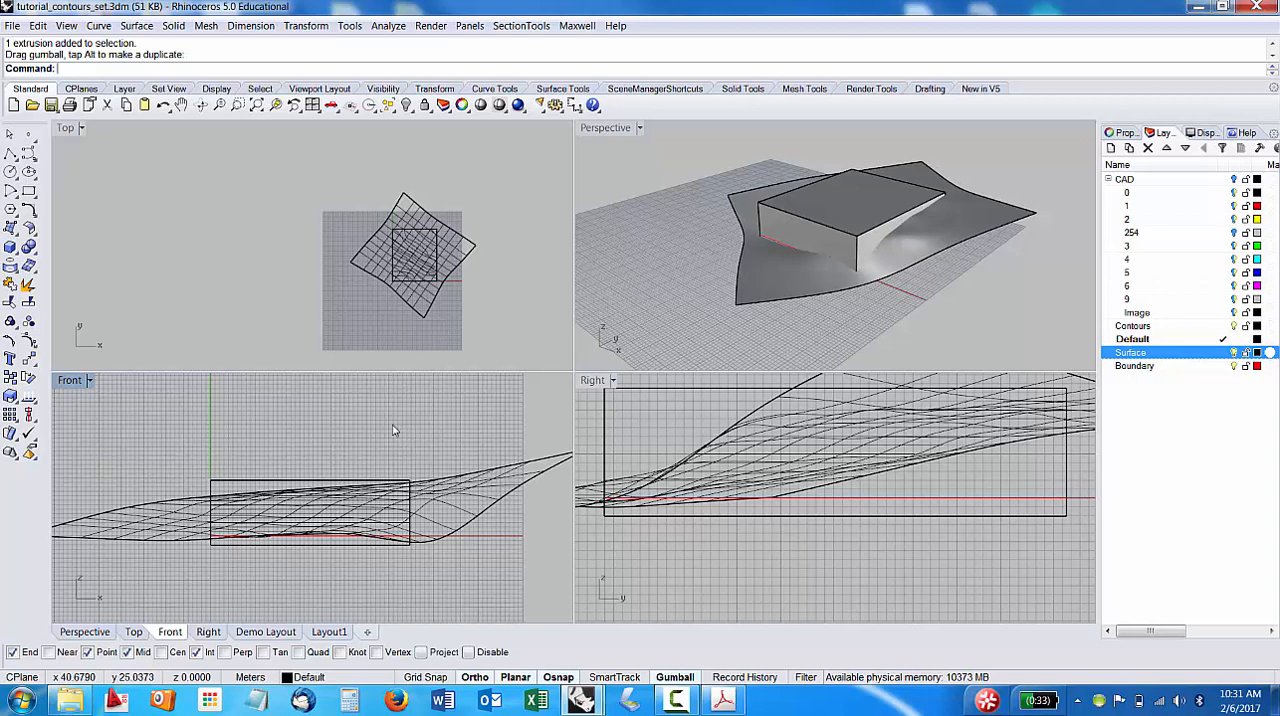
Trim away the terrain surface outside the extruded box, using the box as the cutting object.
type("Trim")
key("Return")
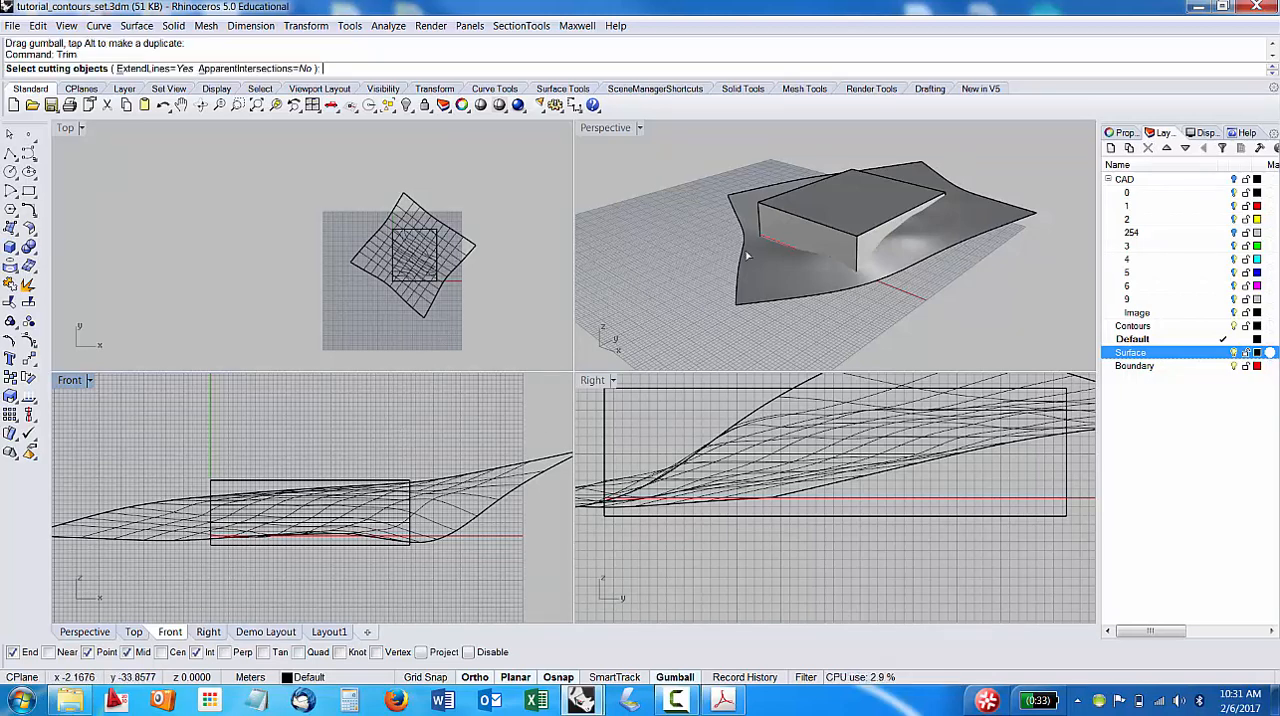
left_click(791, 220)
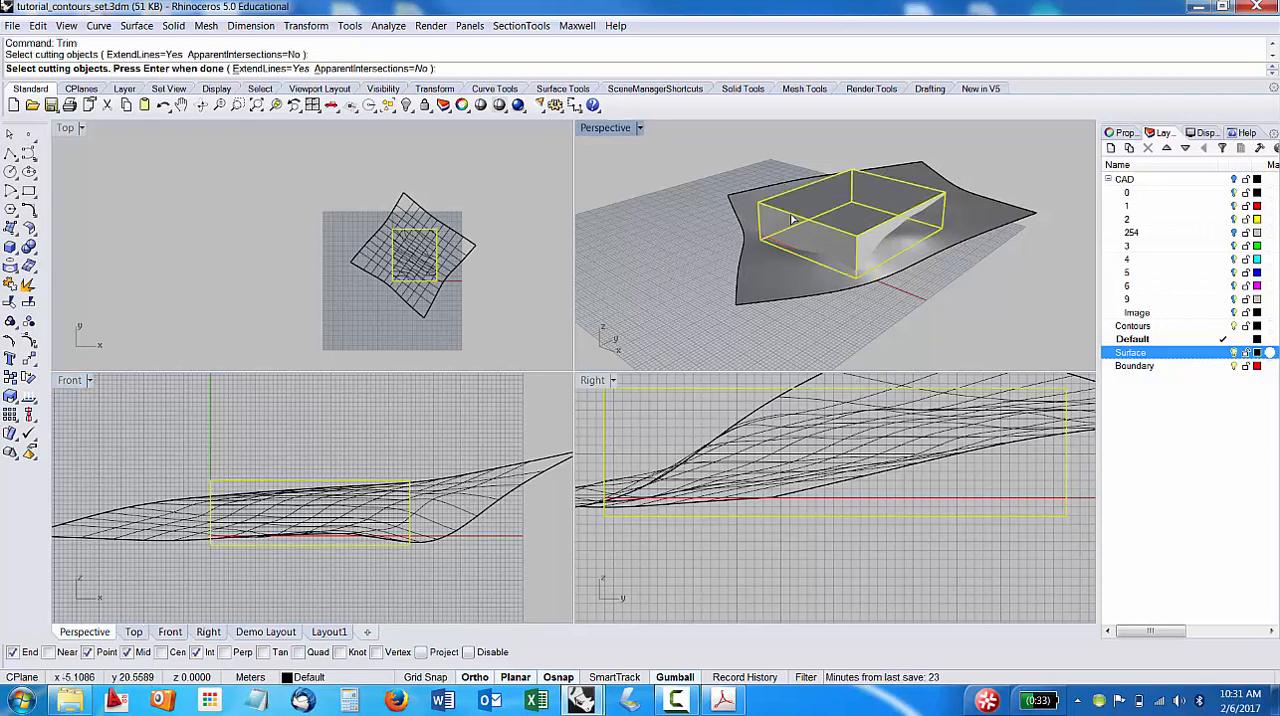
key("Return")
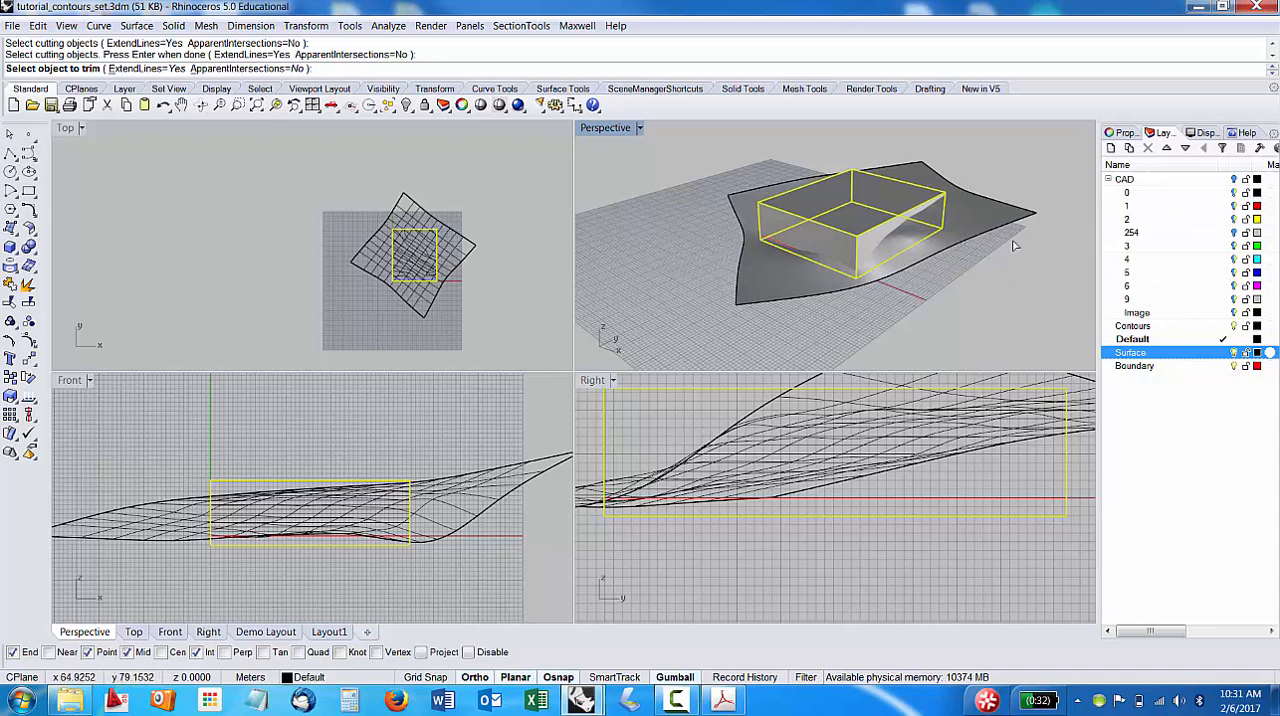
left_click(765, 286)
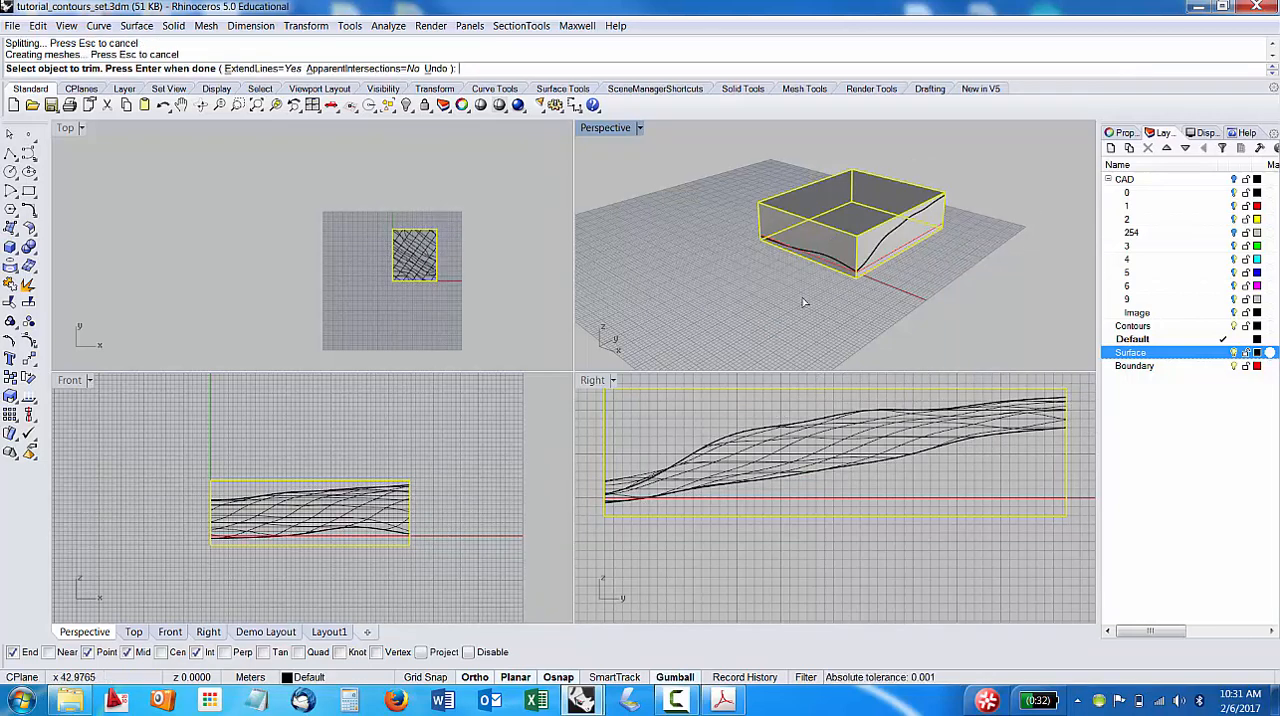
Set the Perspective viewport to Wireframe, check the trimmed terrain inside the box from several angles, and finish the Trim command.
right_click_drag(802, 297, 757, 220)
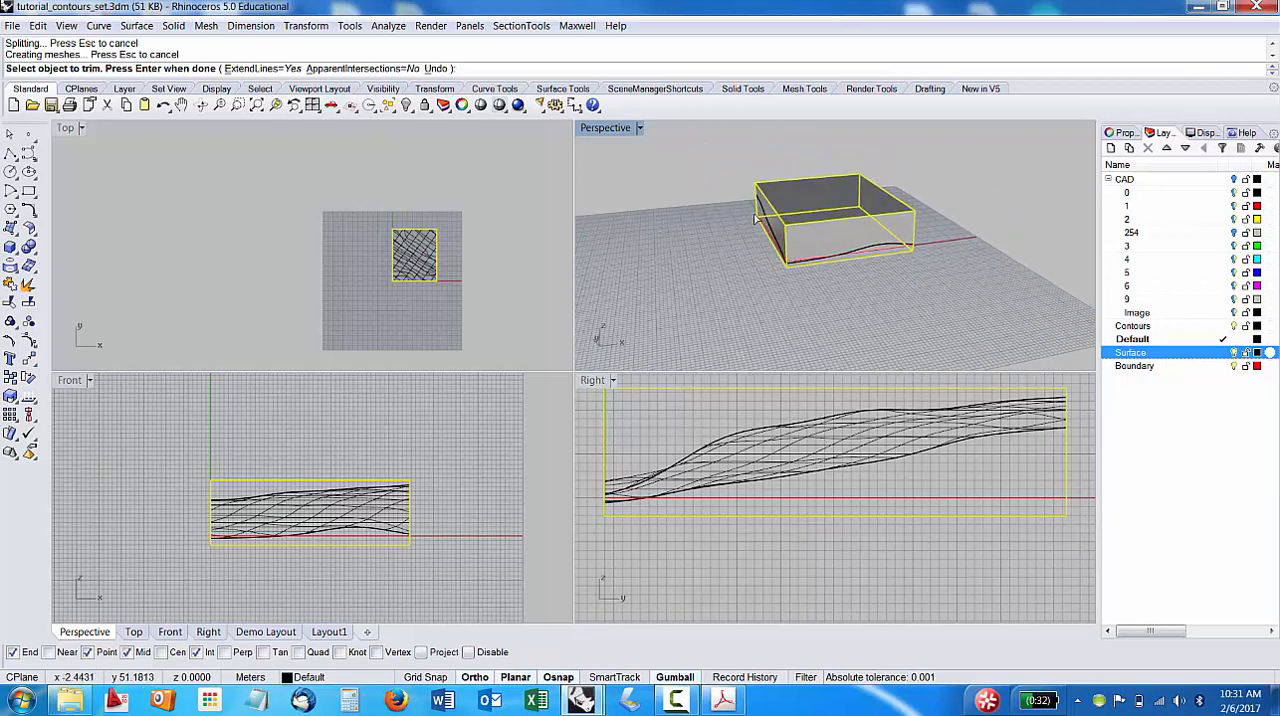
right_click_drag(918, 233, 836, 236)
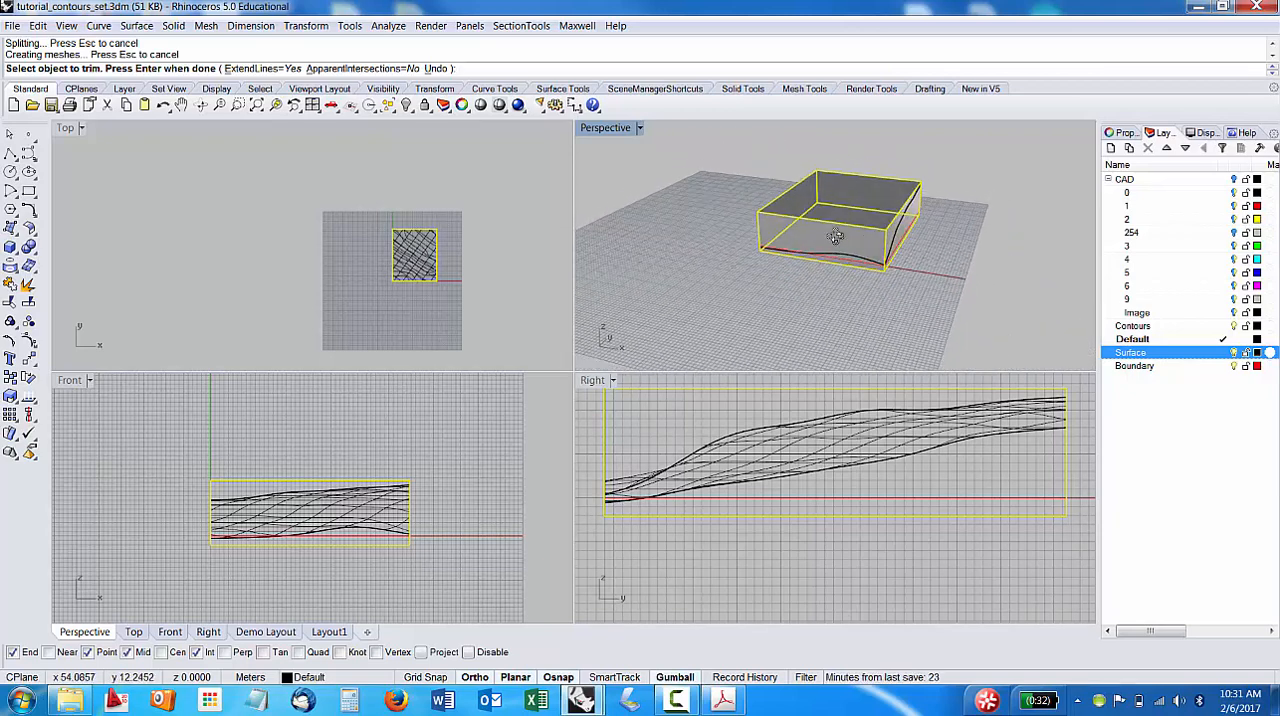
left_click(640, 128)
left_click(630, 166)
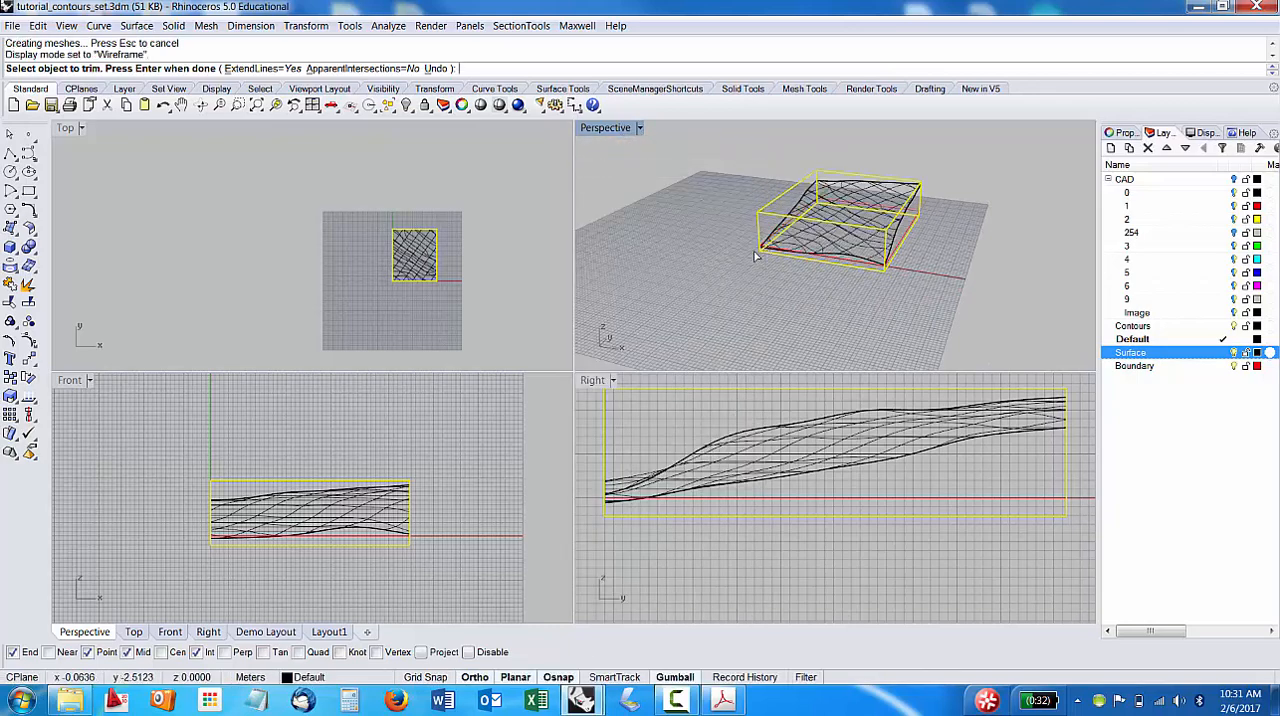
right_click_drag(860, 240, 916, 237)
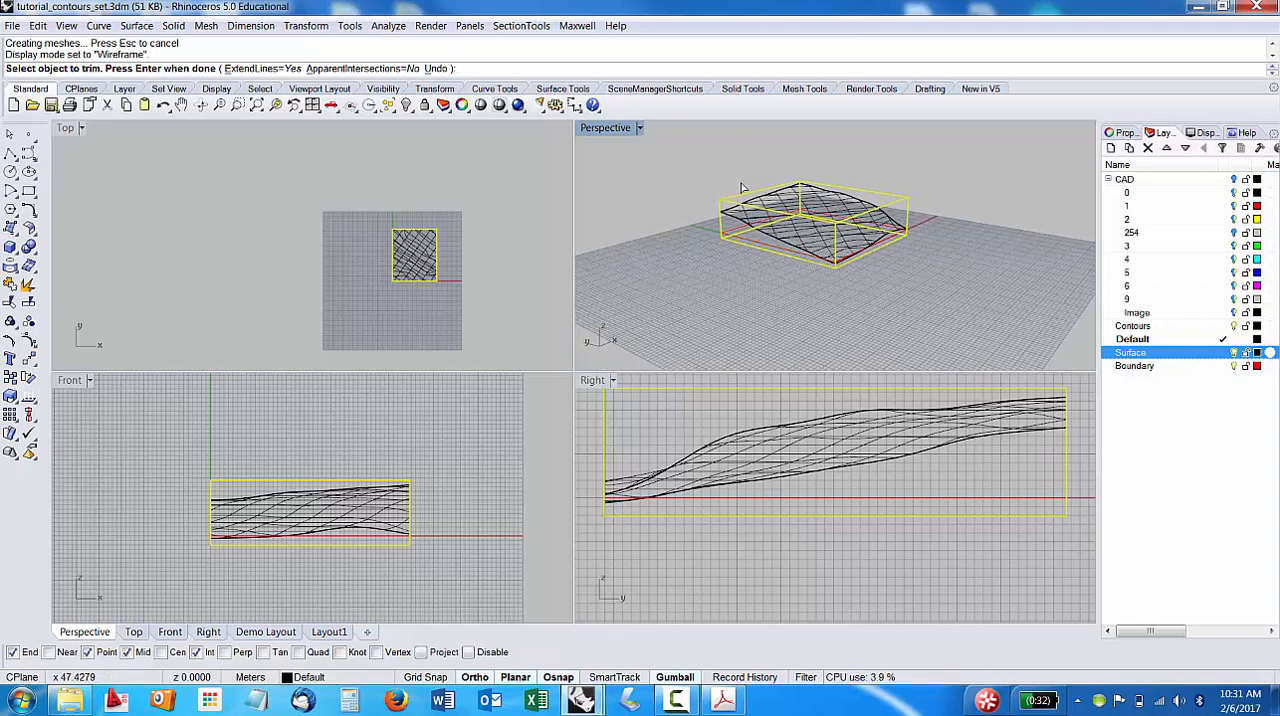
right_click_drag(741, 187, 762, 188)
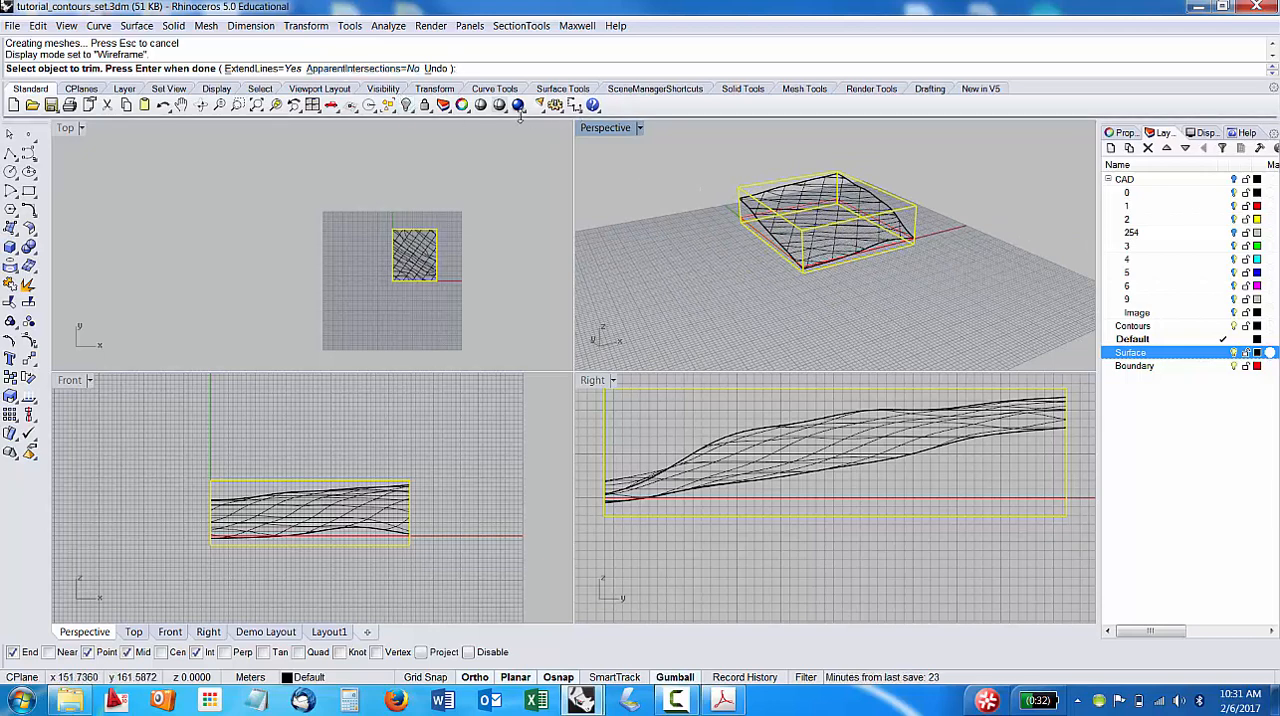
key("Escape")
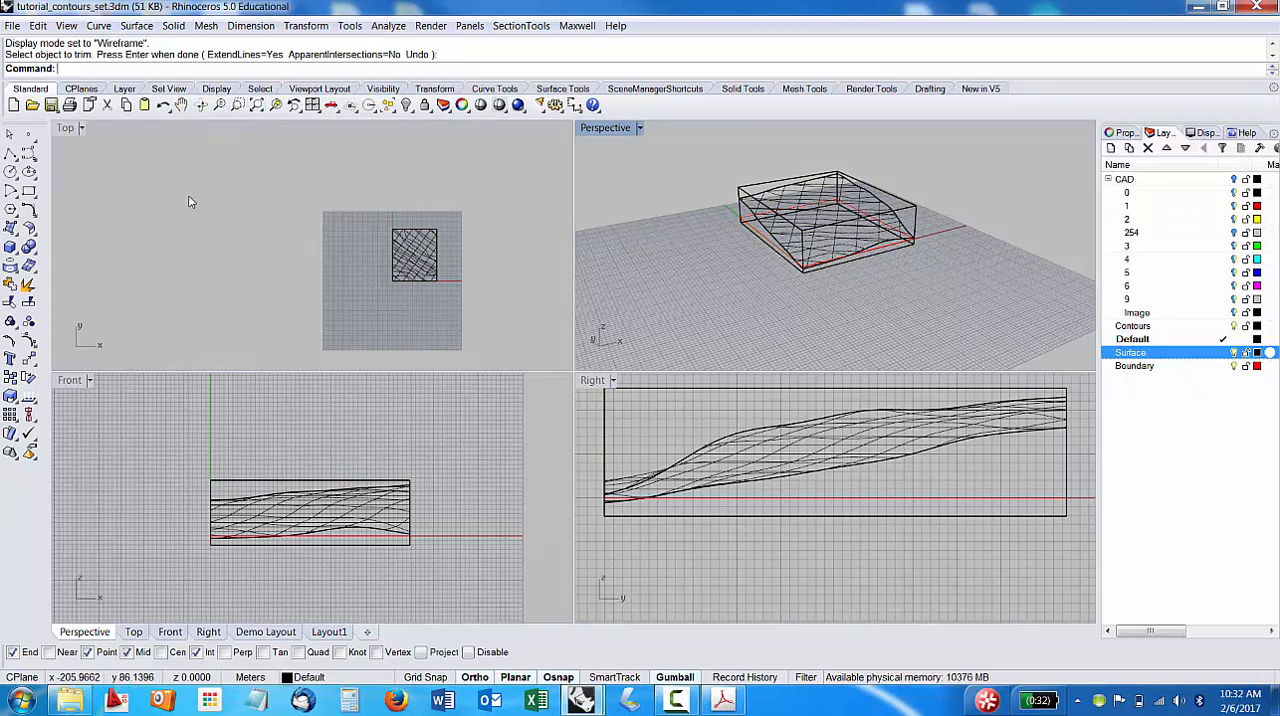
right_click_drag(240, 178, 235, 178)
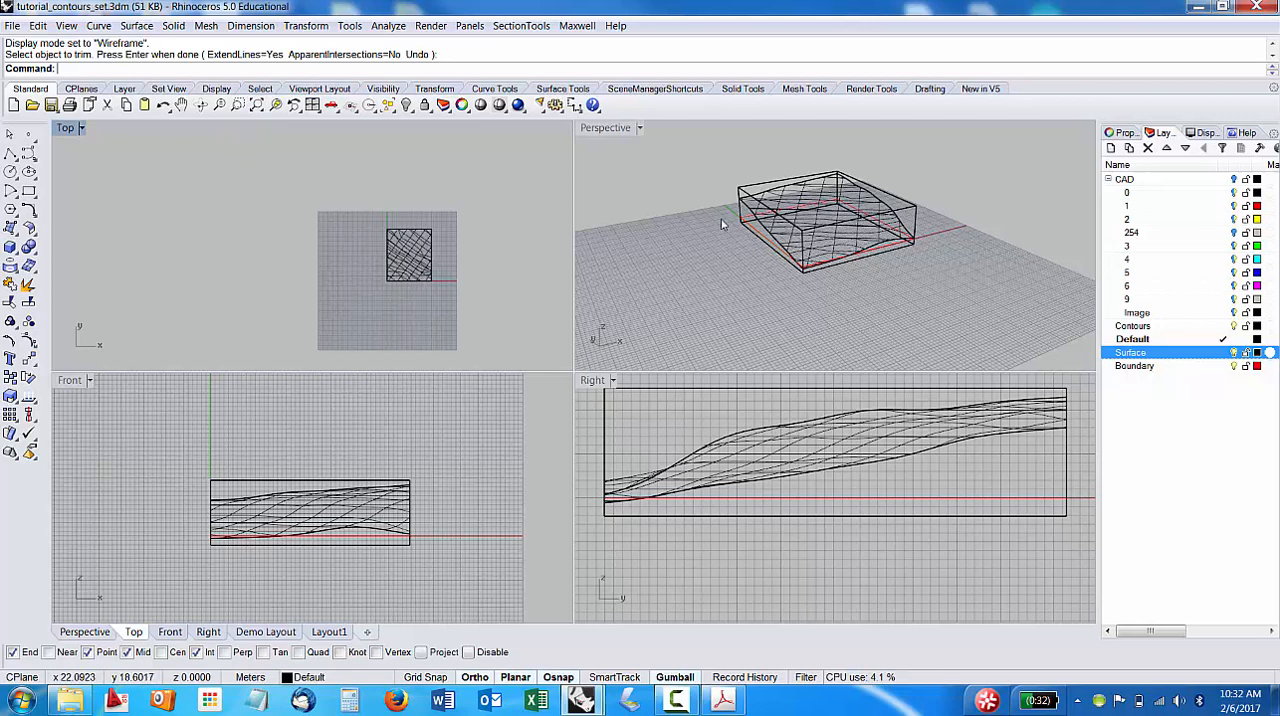
right_click(141, 197)
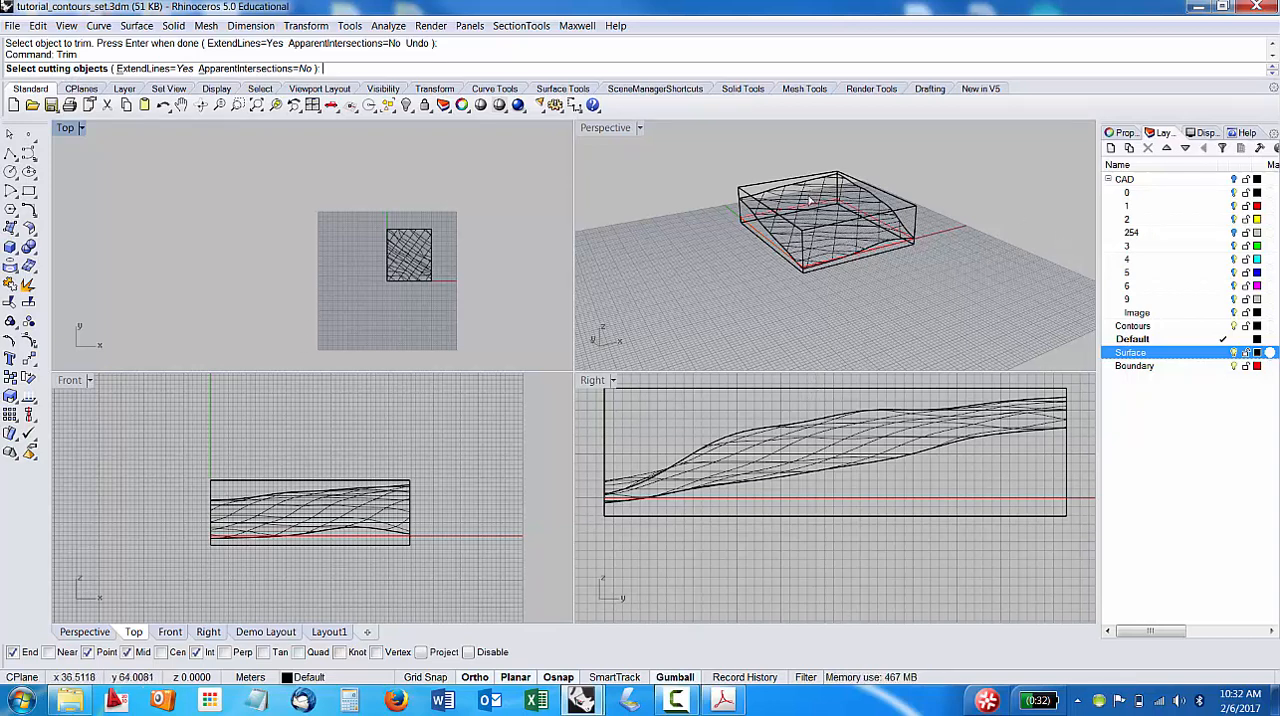
left_click(831, 218)
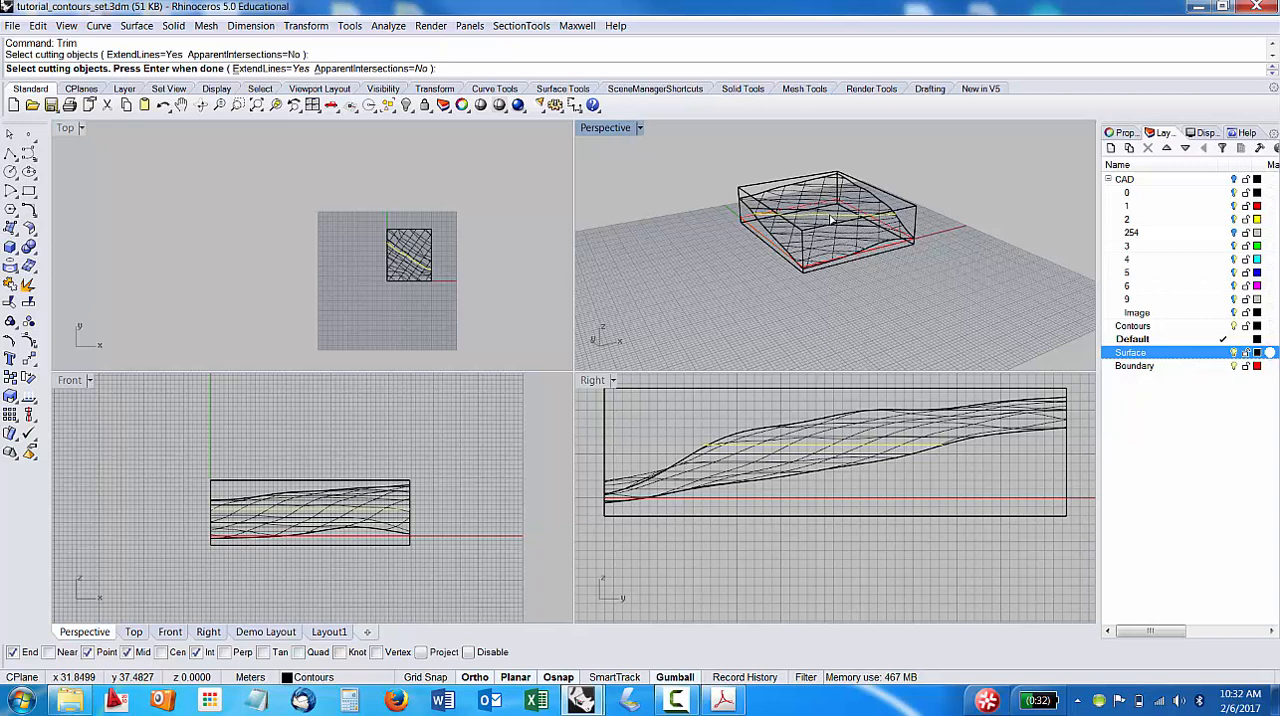
left_click(831, 218)
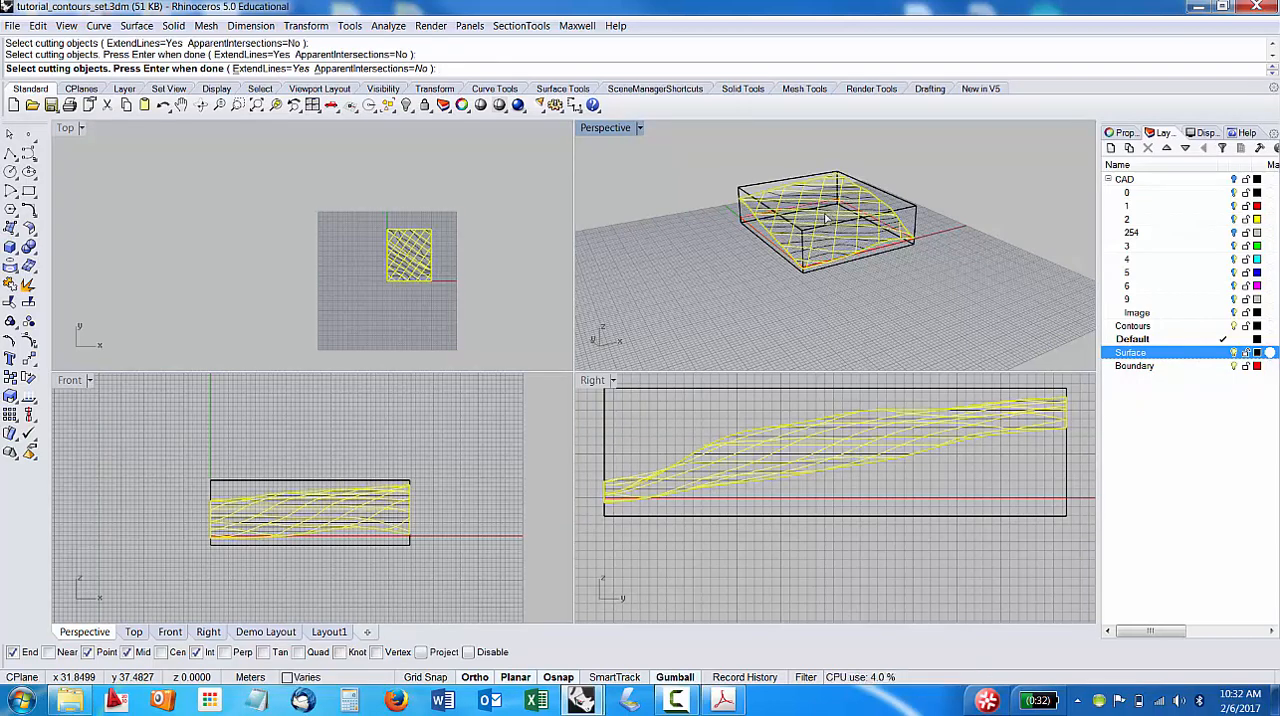
key("Return")
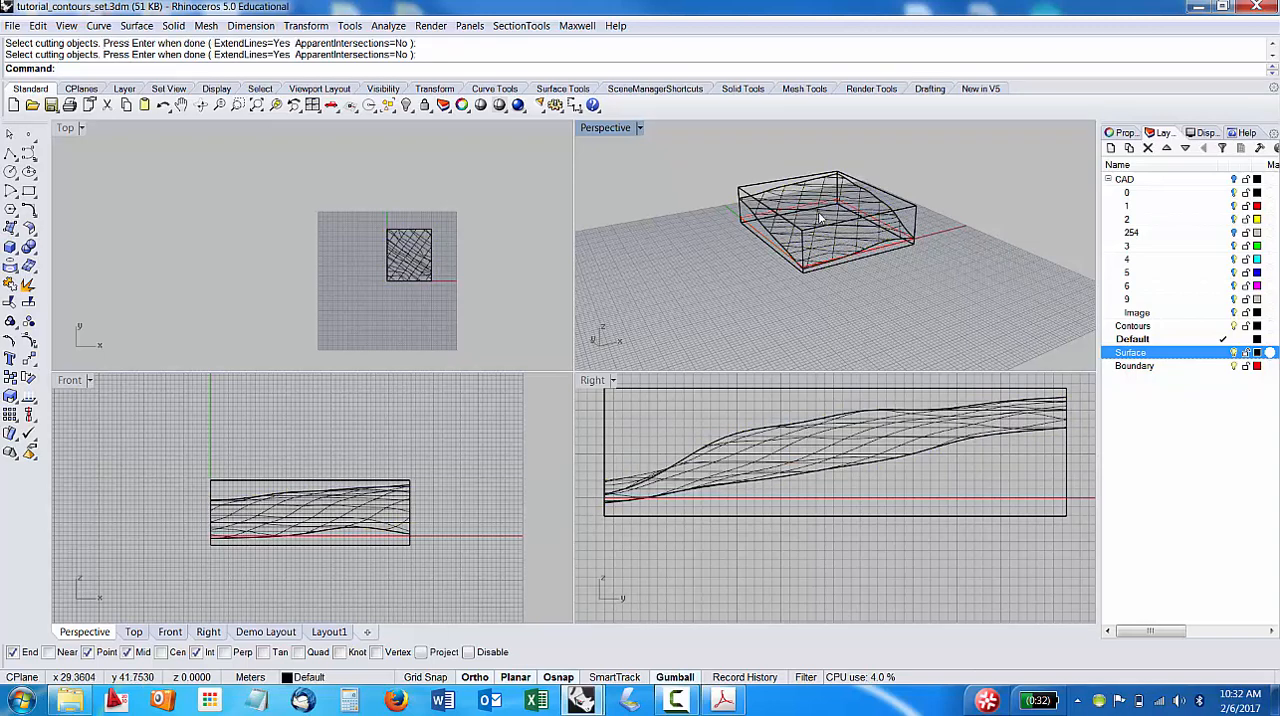
Trim away the part of the box above the terrain, using the terrain surface as the cutting object.
key("Return")
left_click(830, 222)
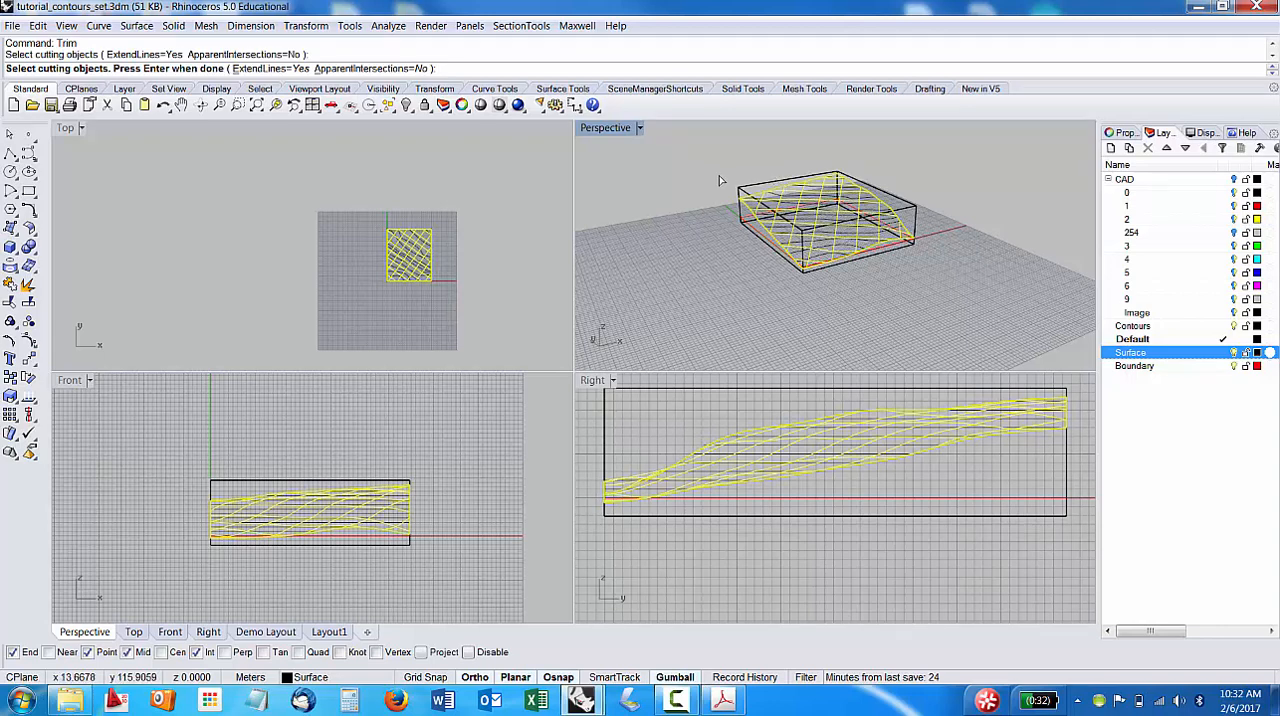
key("Return")
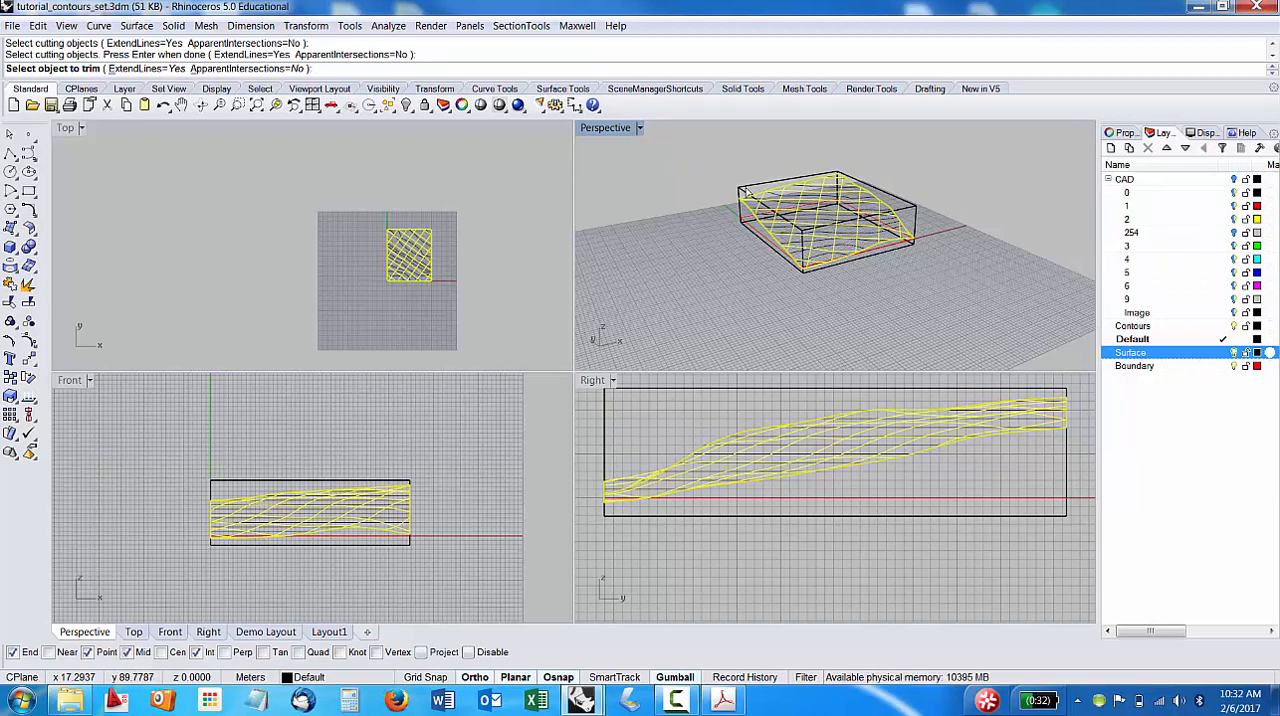
left_click(744, 191)
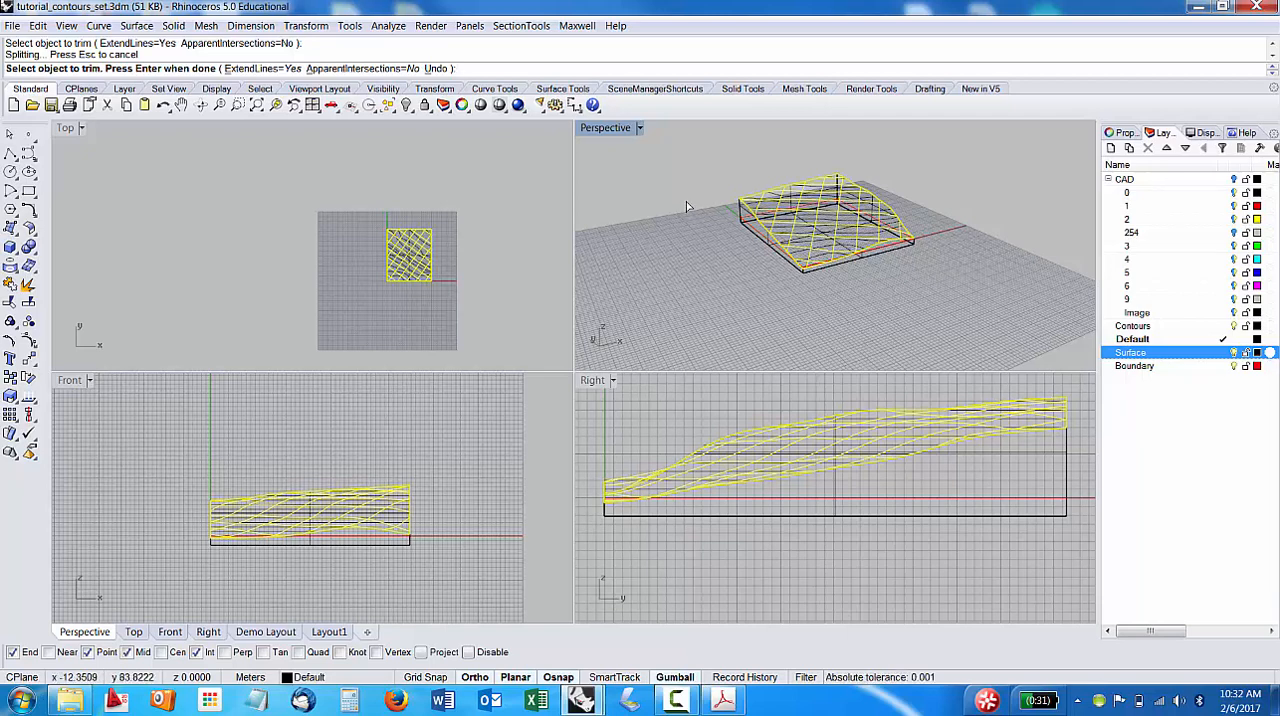
key("Return")
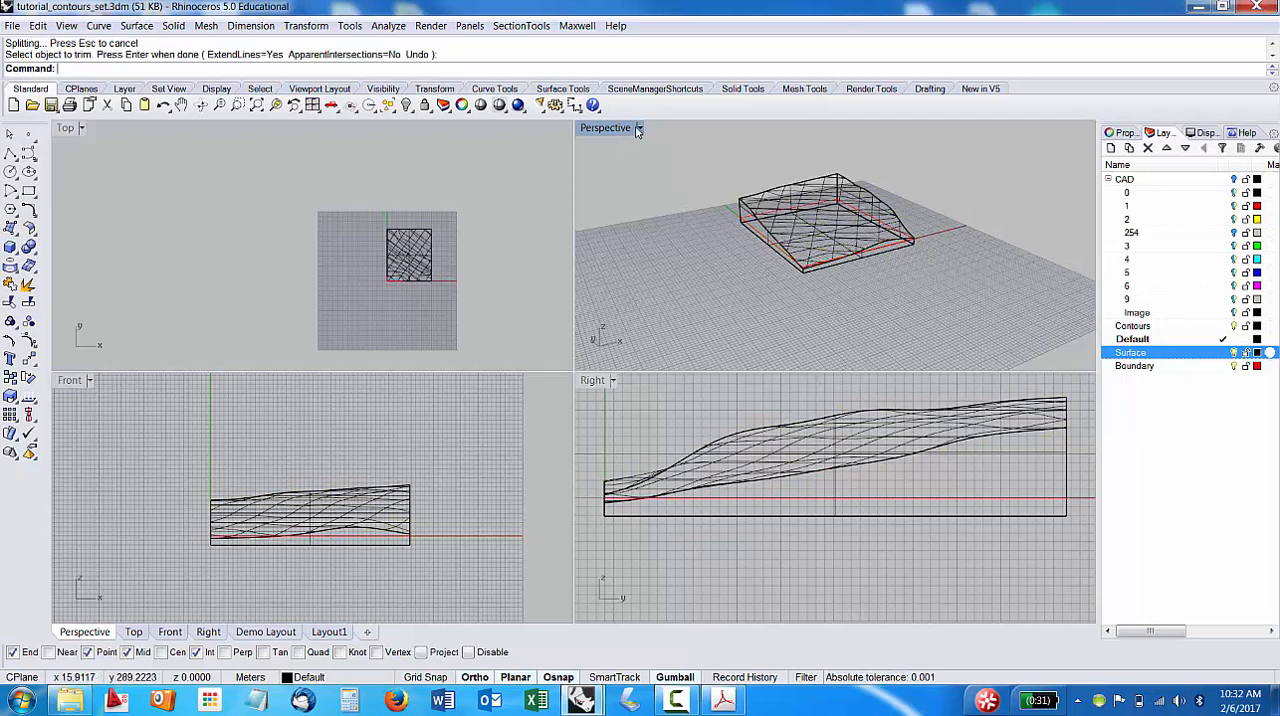
Set the Perspective viewport to Shaded and hide the Contours layer.
left_click(641, 128)
left_click(612, 183)
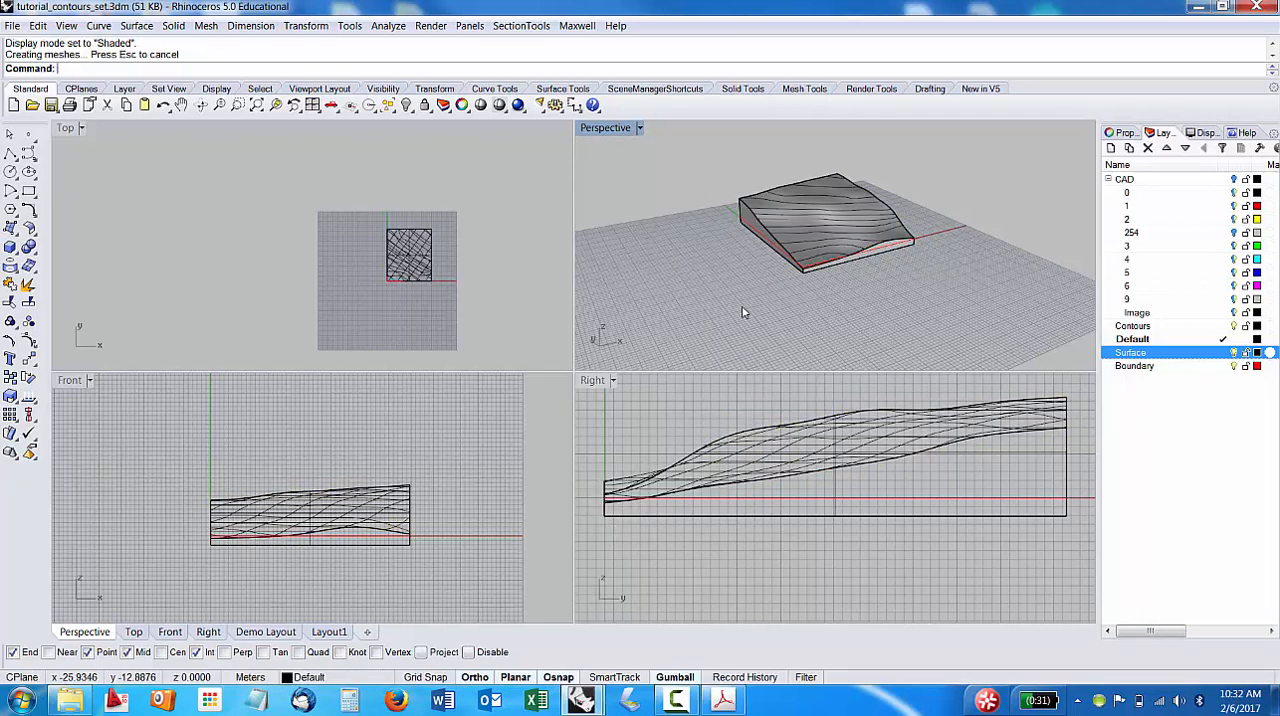
mouse_move(663, 314)
right_mouse_down()
mouse_move(886, 262)
mouse_move(786, 262)
mouse_move(678, 323)
right_mouse_up()
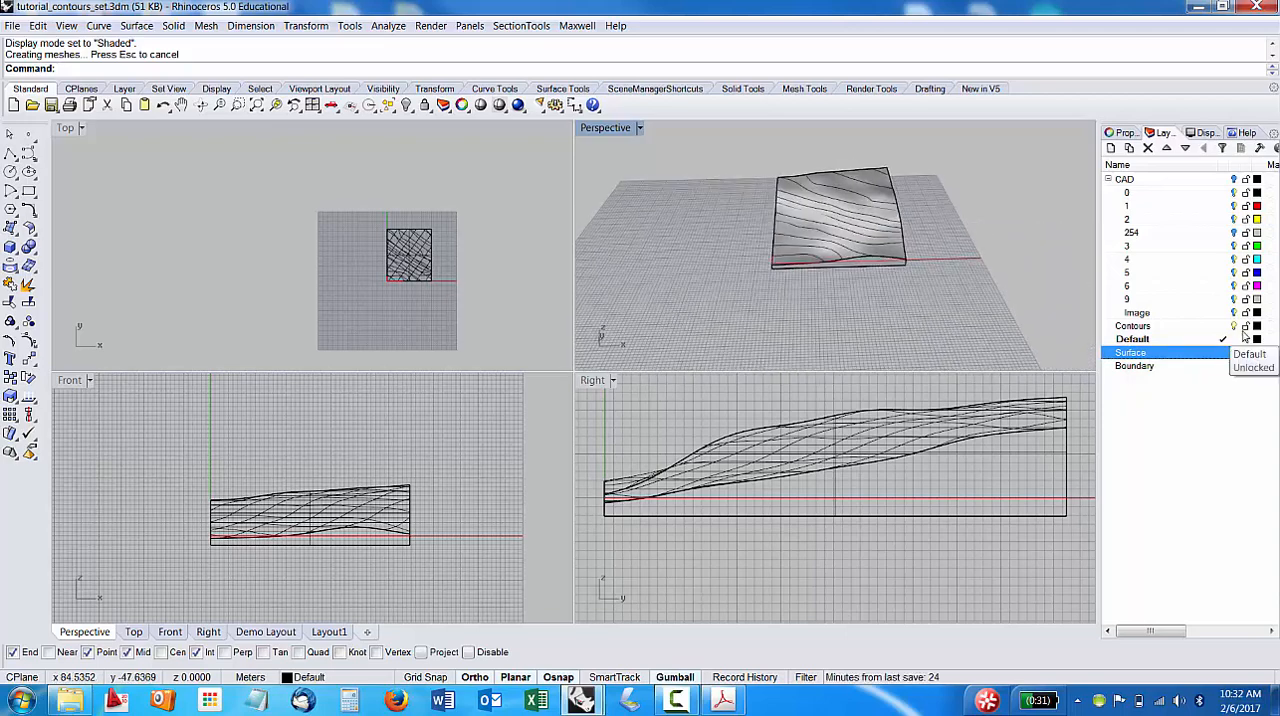
left_click(1236, 328)
Examine the trimmed base from below and above, selecting the base and the terrain surface in turn to check whether they are separate objects.
right_click_drag(877, 302, 789, 232)
left_click(789, 232)
left_click(903, 289)
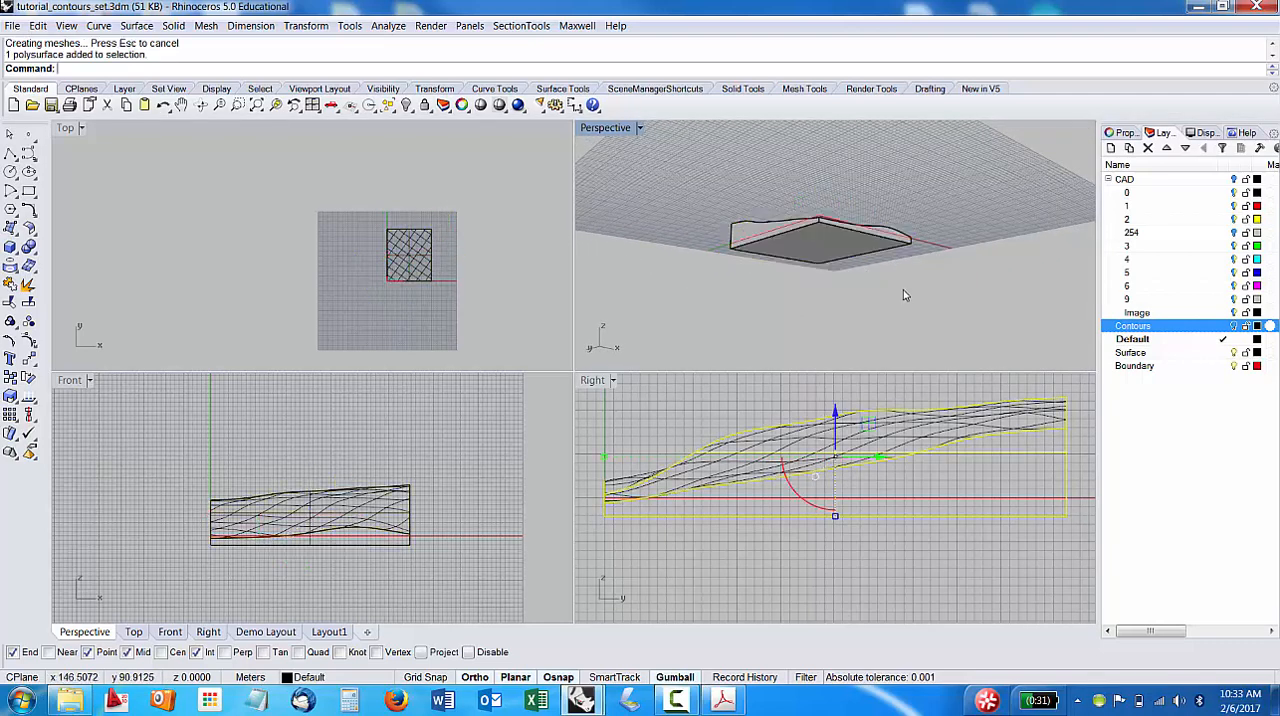
right_click_drag(903, 289, 755, 280)
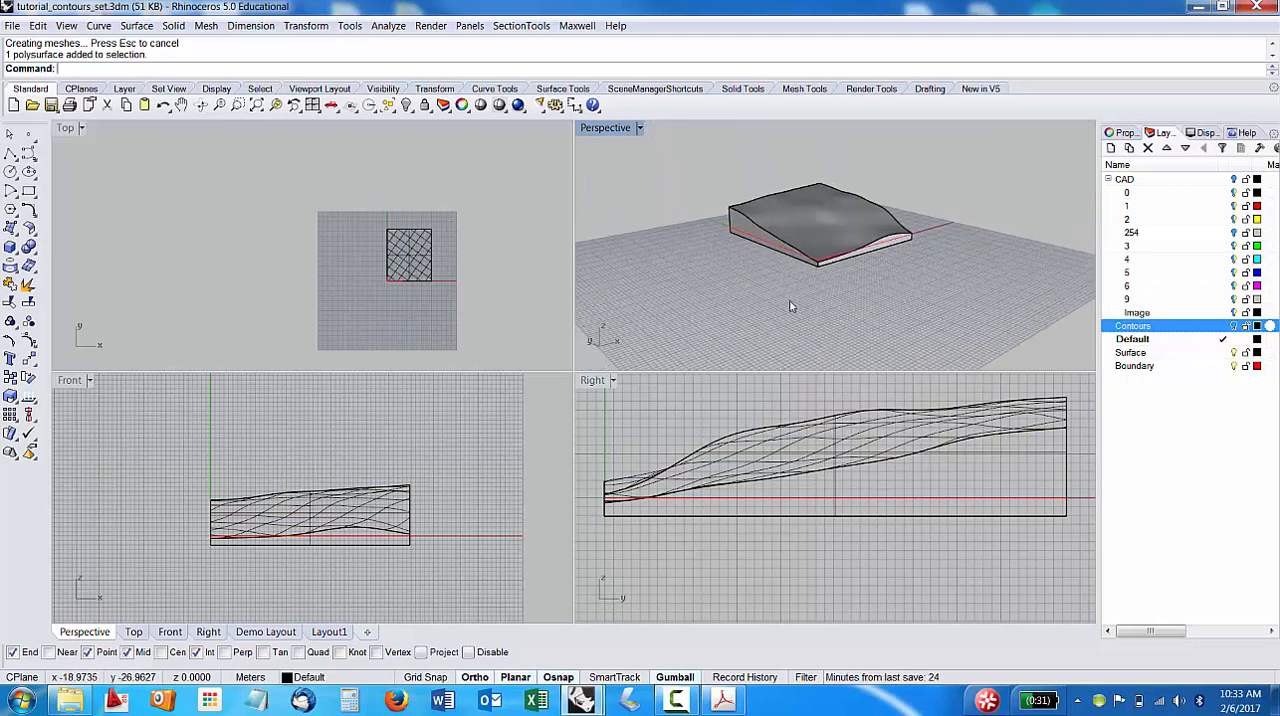
left_click(736, 232)
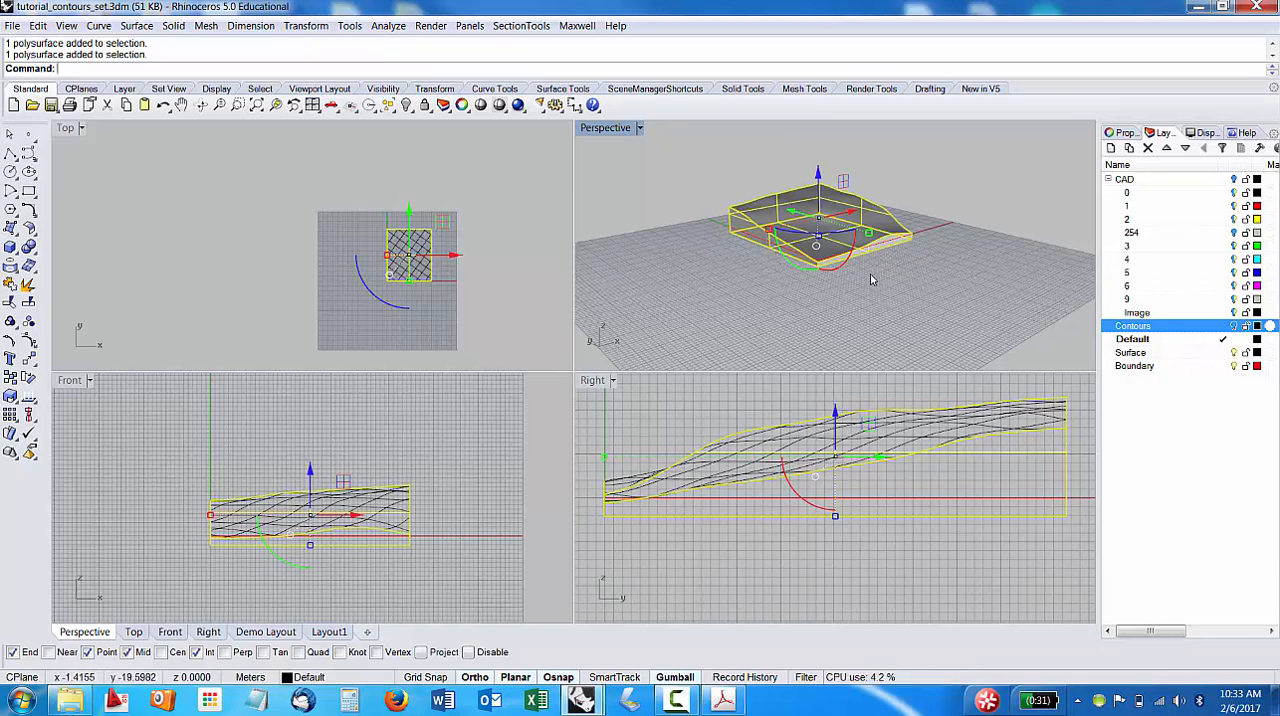
left_click(917, 265)
left_click(859, 246)
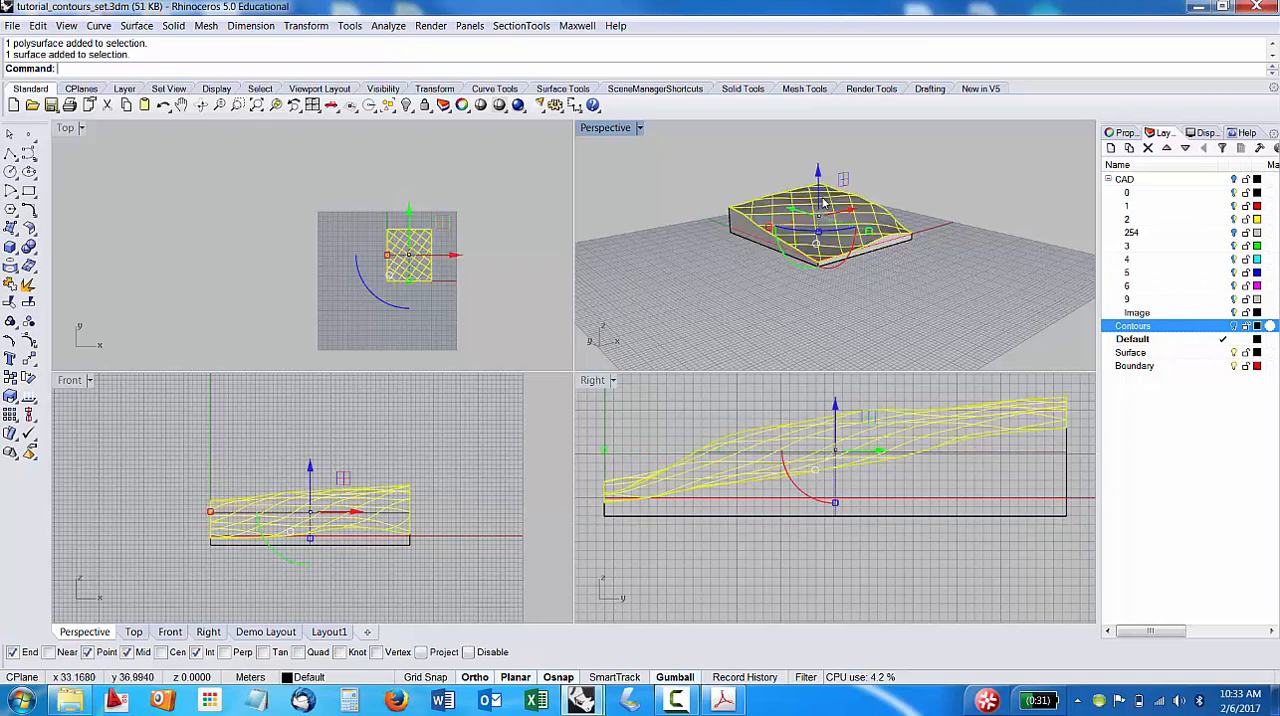
key("Escape")
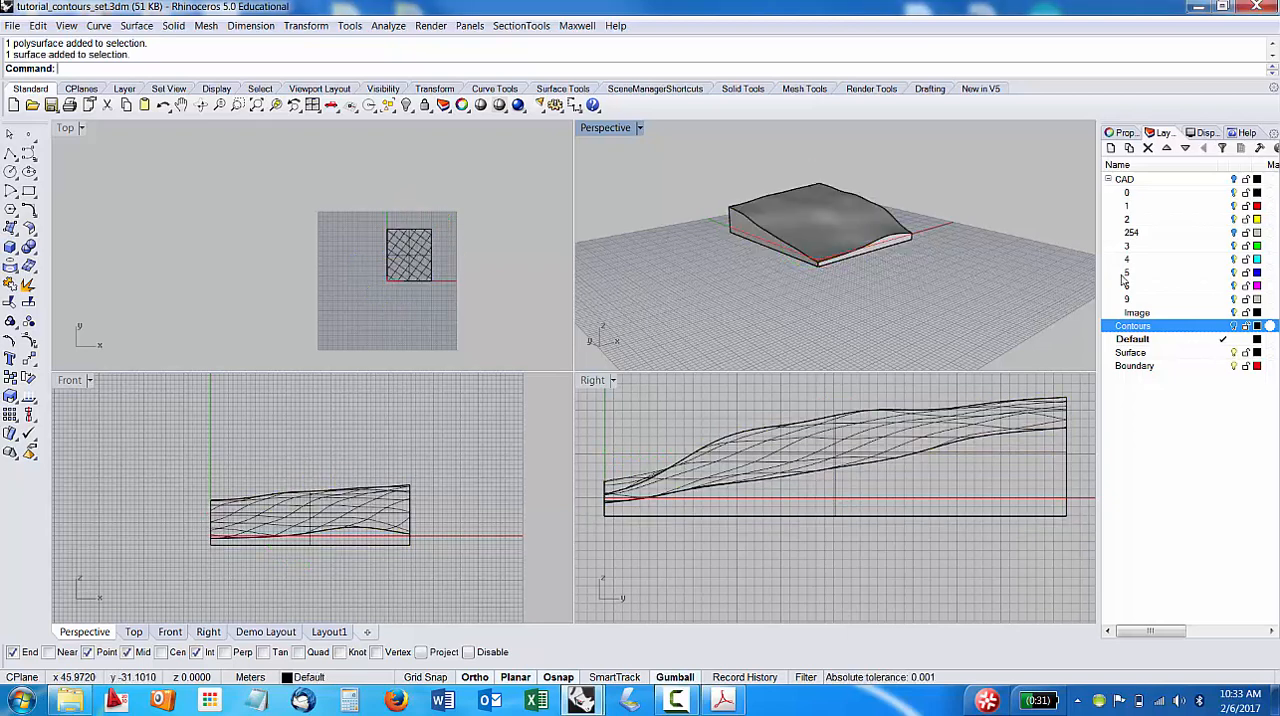
Create a new layer named Base.
left_click(1111, 148)
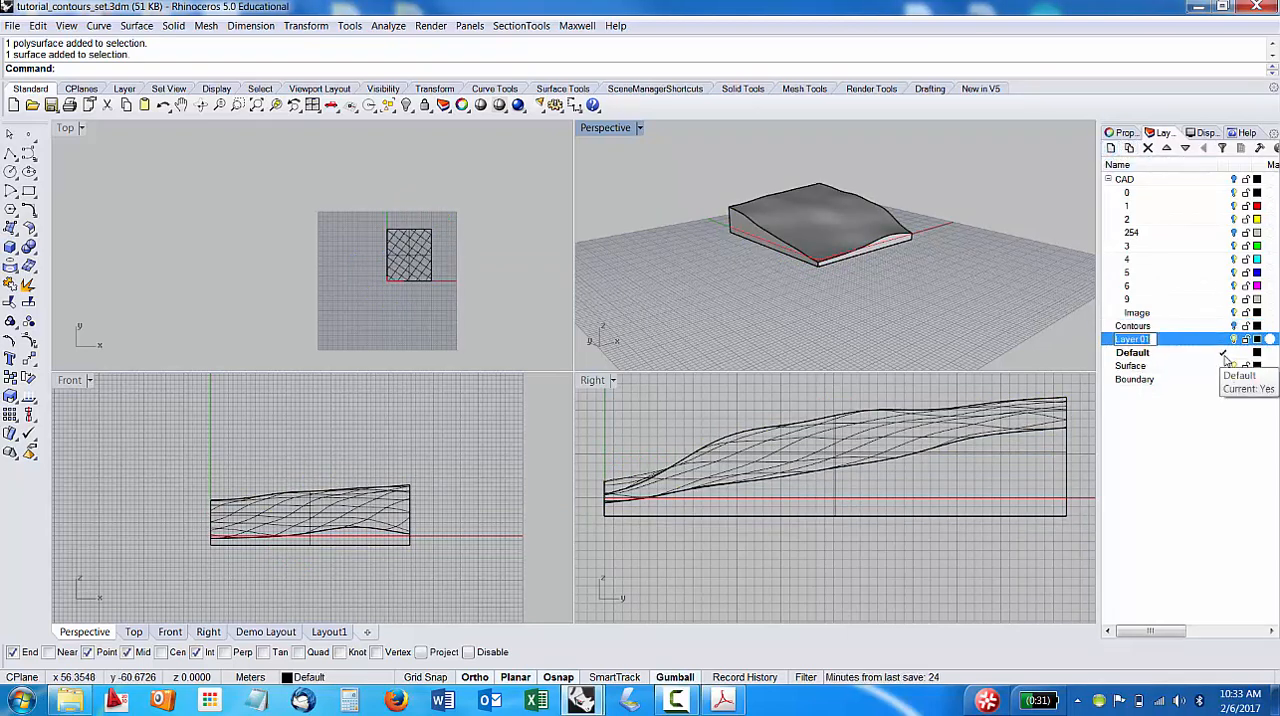
type("Base")
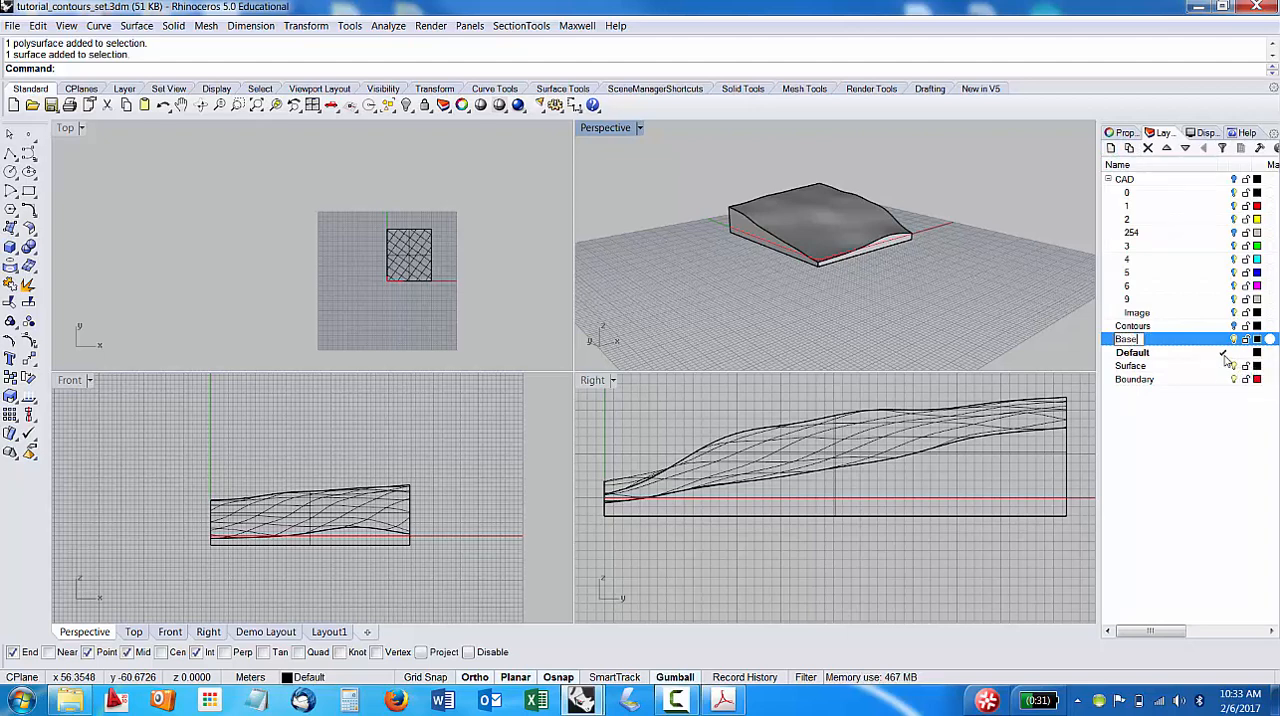
key("Return")
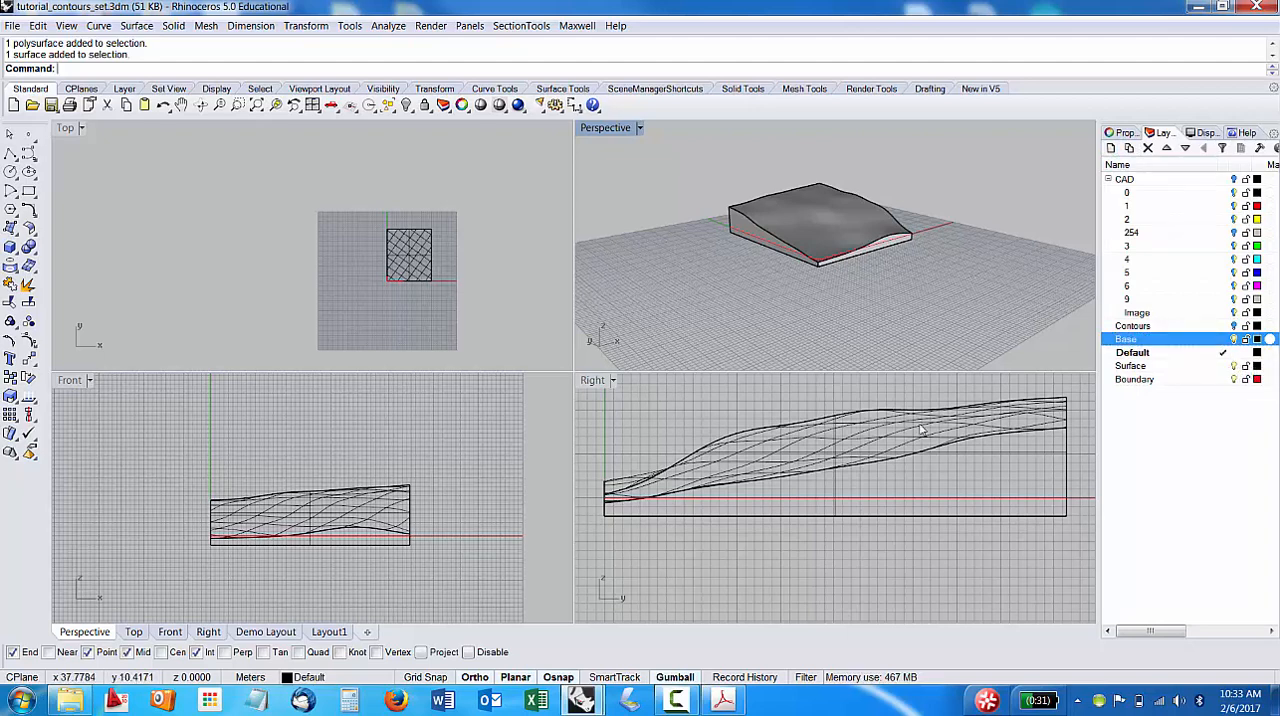
Assign the trimmed box polysurface to the Base layer, deselect it, and return to the layer list.
left_click(752, 234)
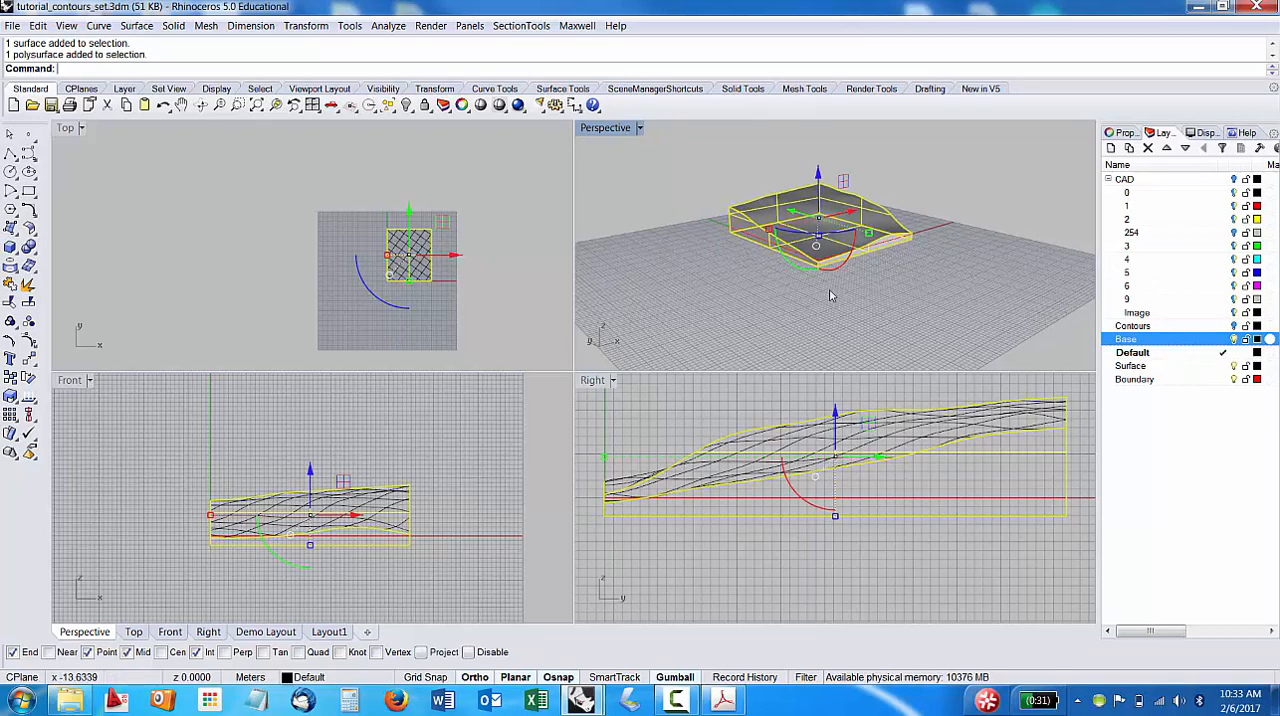
left_click(1124, 133)
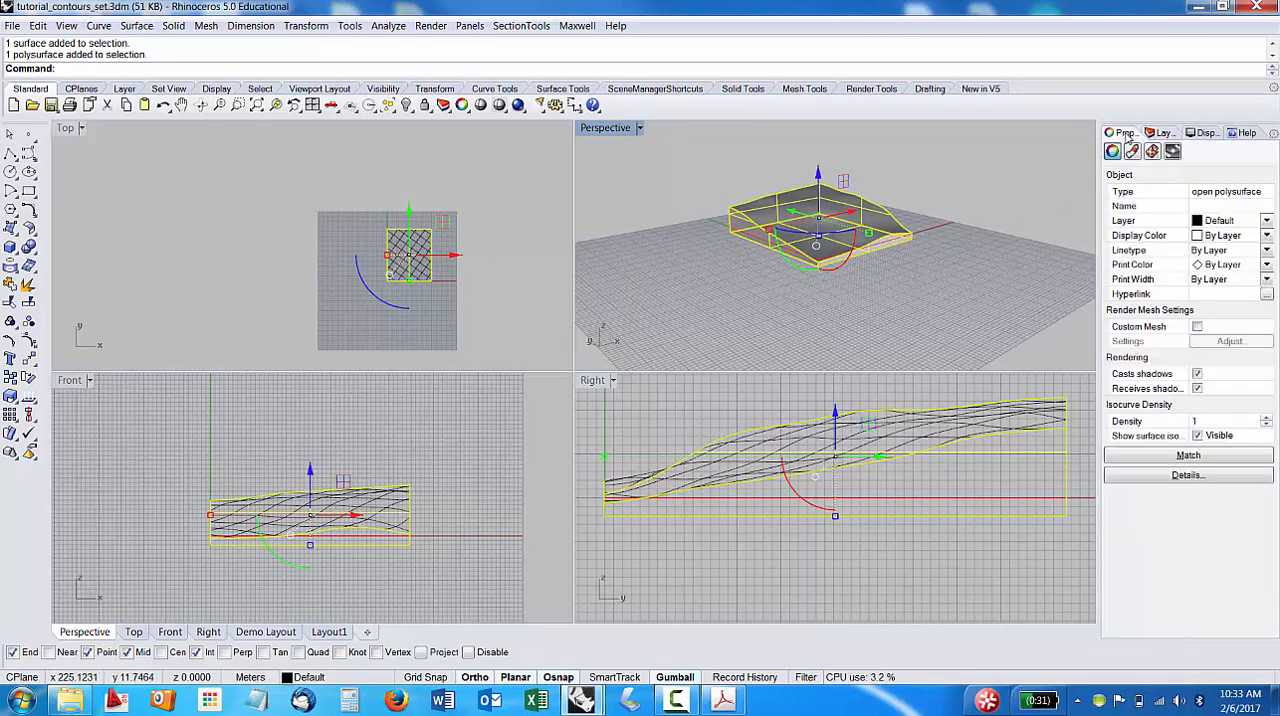
left_click(1264, 220)
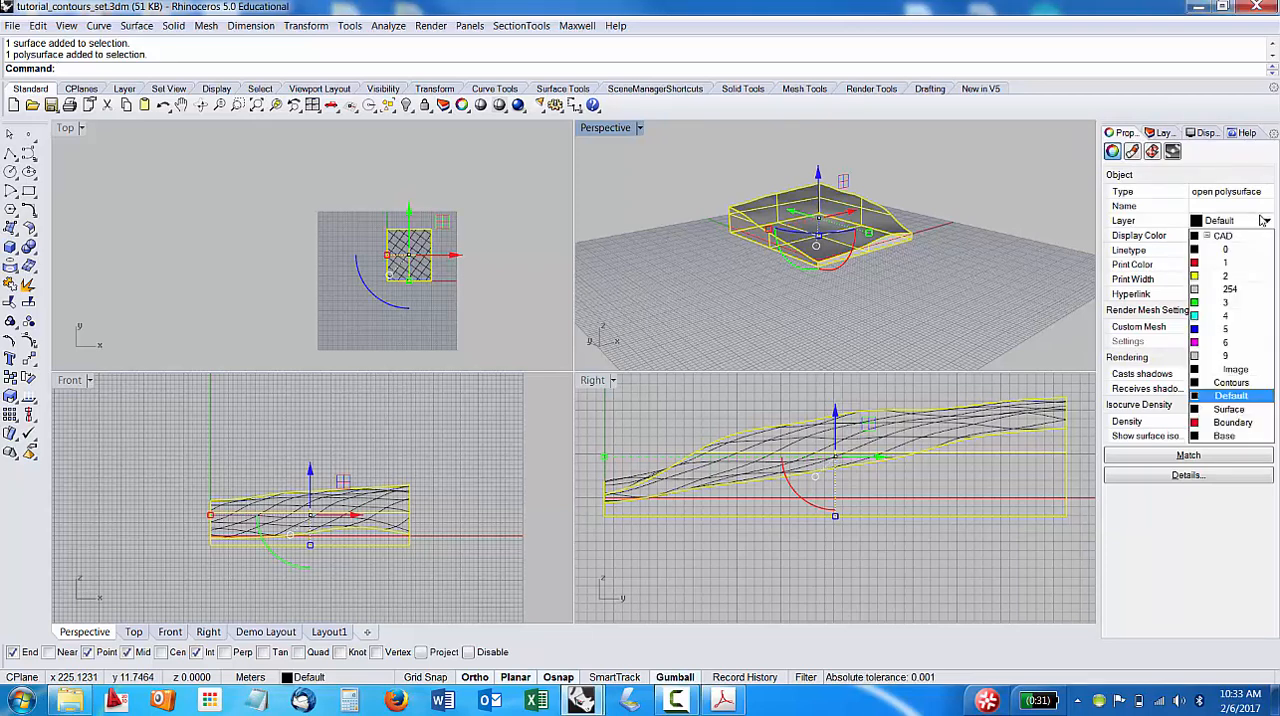
left_click(1240, 436)
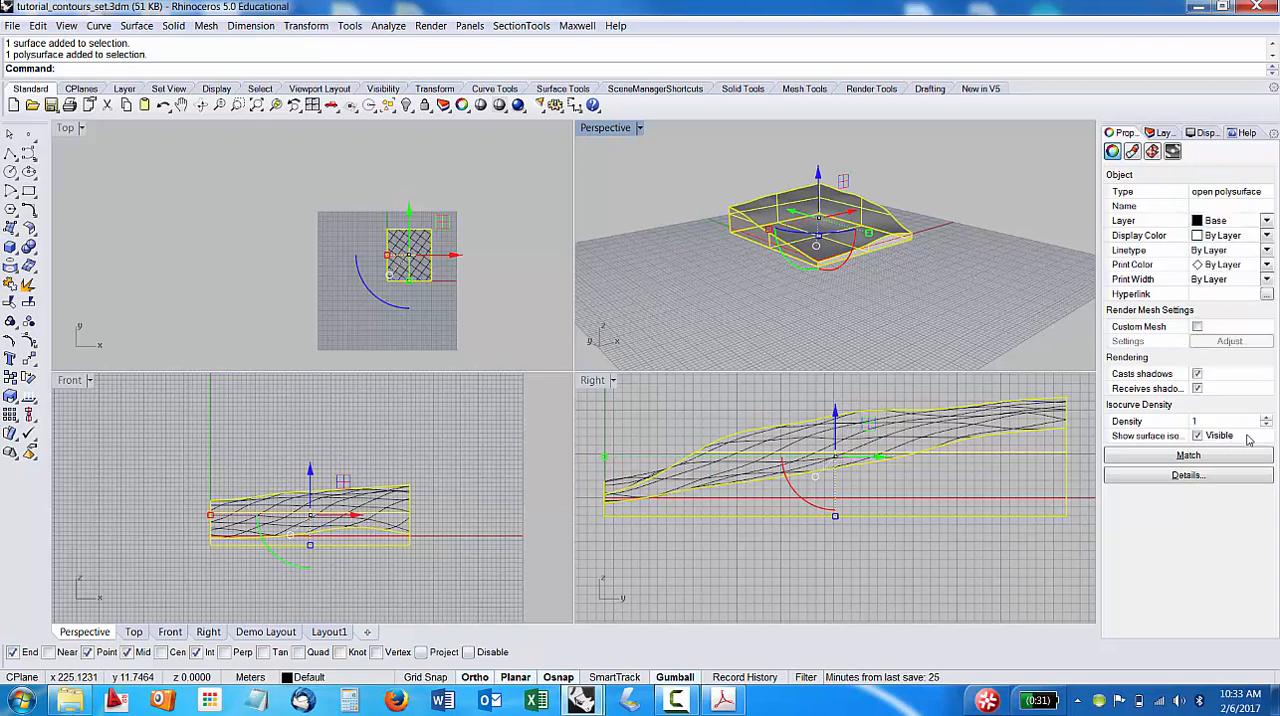
left_click(921, 292)
mouse_move(921, 292)
right_mouse_down()
mouse_move(866, 274)
mouse_move(945, 276)
mouse_move(914, 314)
mouse_move(791, 296)
mouse_move(799, 322)
right_mouse_up()
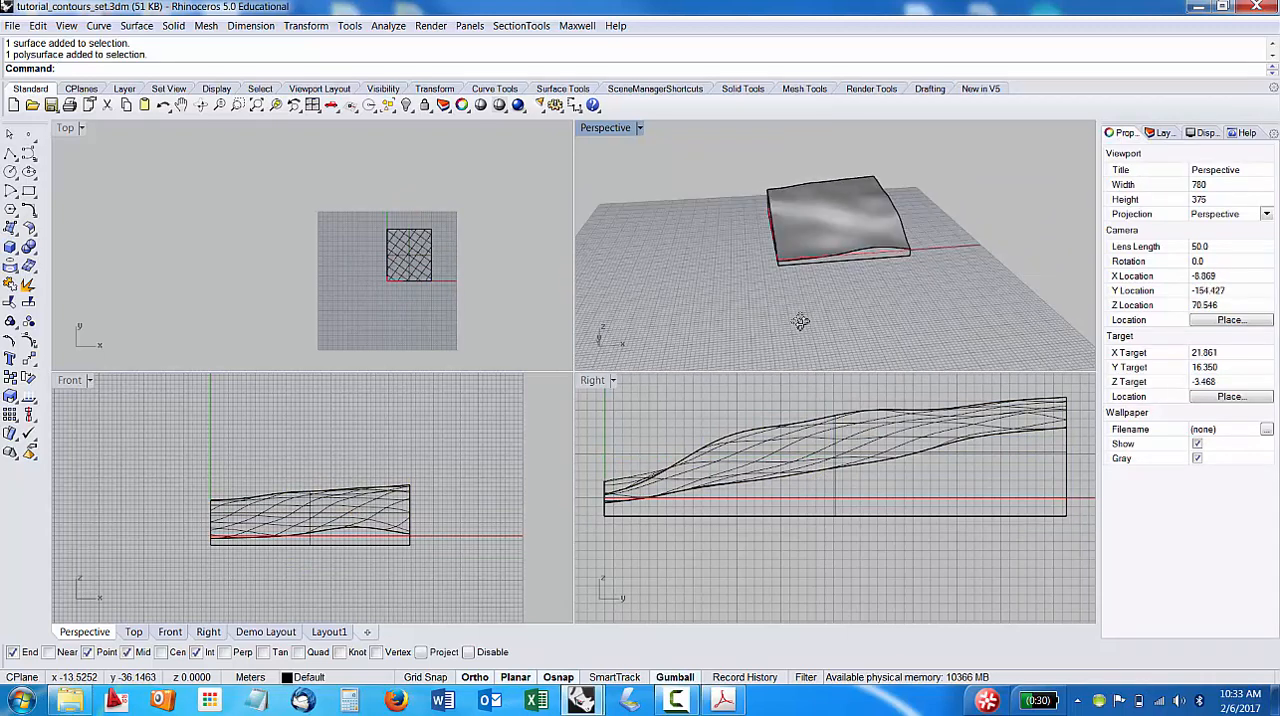
left_click(1160, 133)
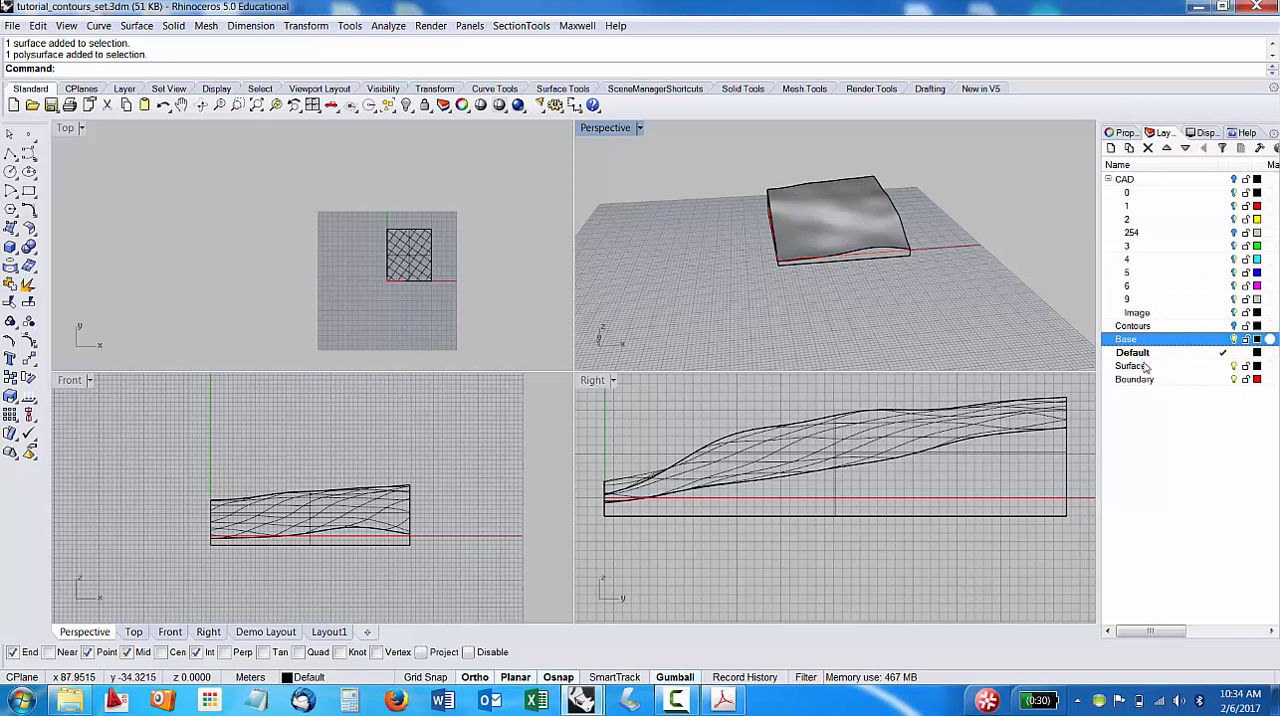
Create a new layer named Land and nest the Surface and Boundary layers under it as sublayers.
left_click(1110, 147)
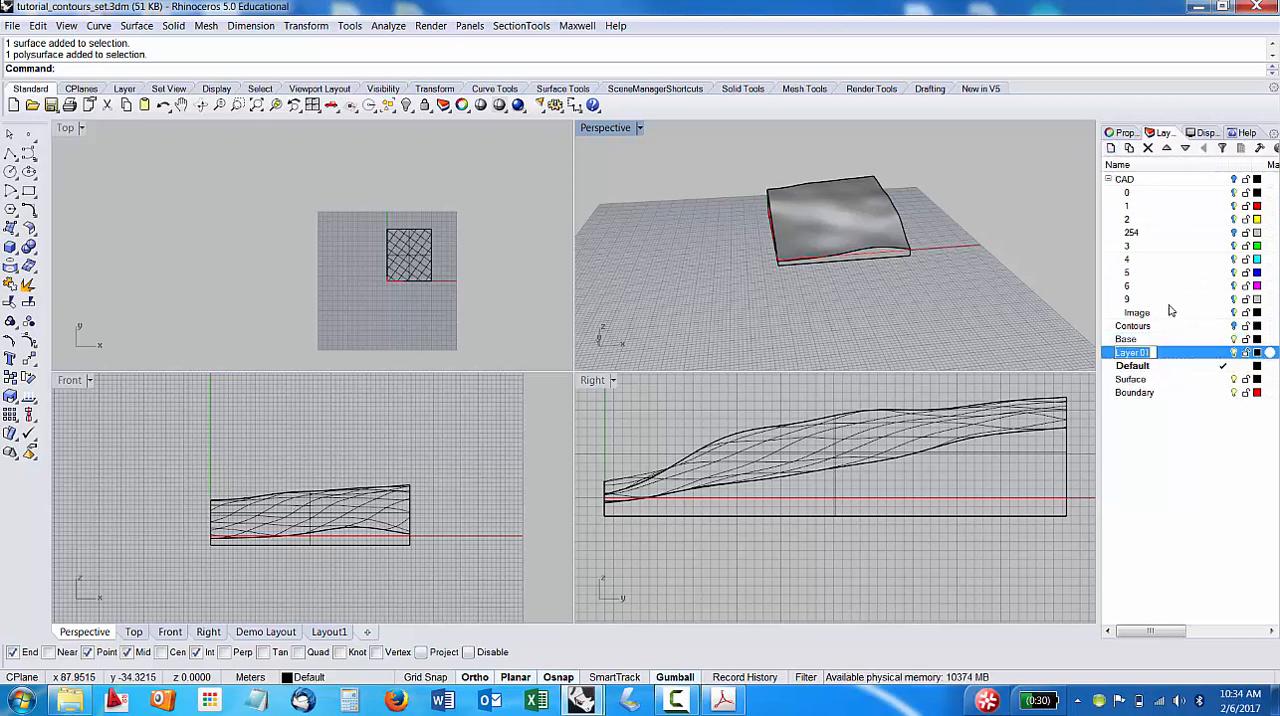
type("Land")
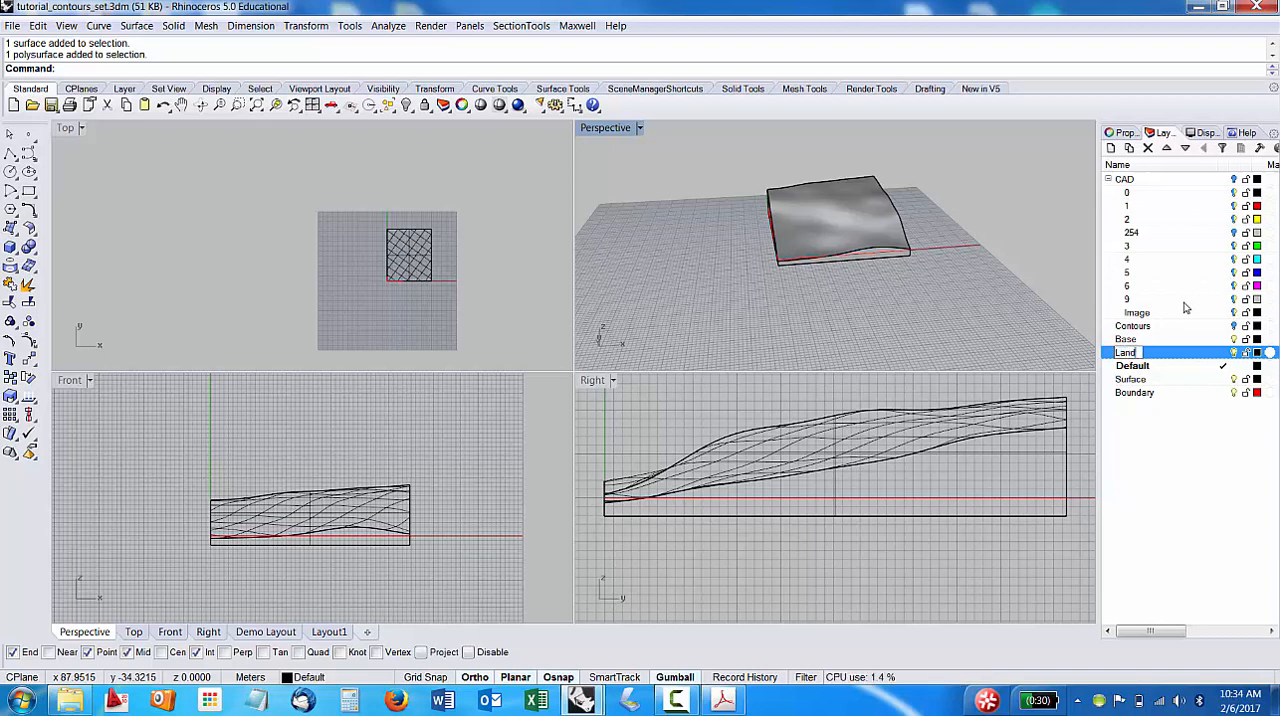
key("Return")
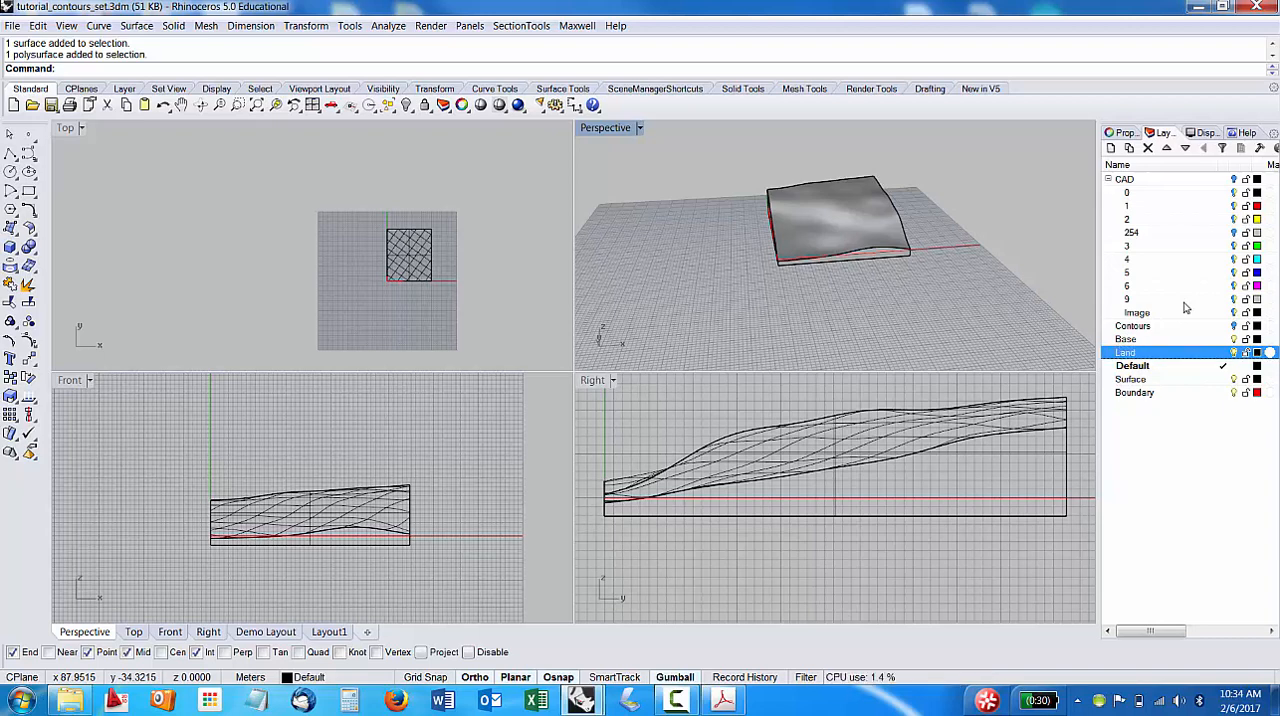
left_click(1137, 384)
left_click(1132, 397, "shift")
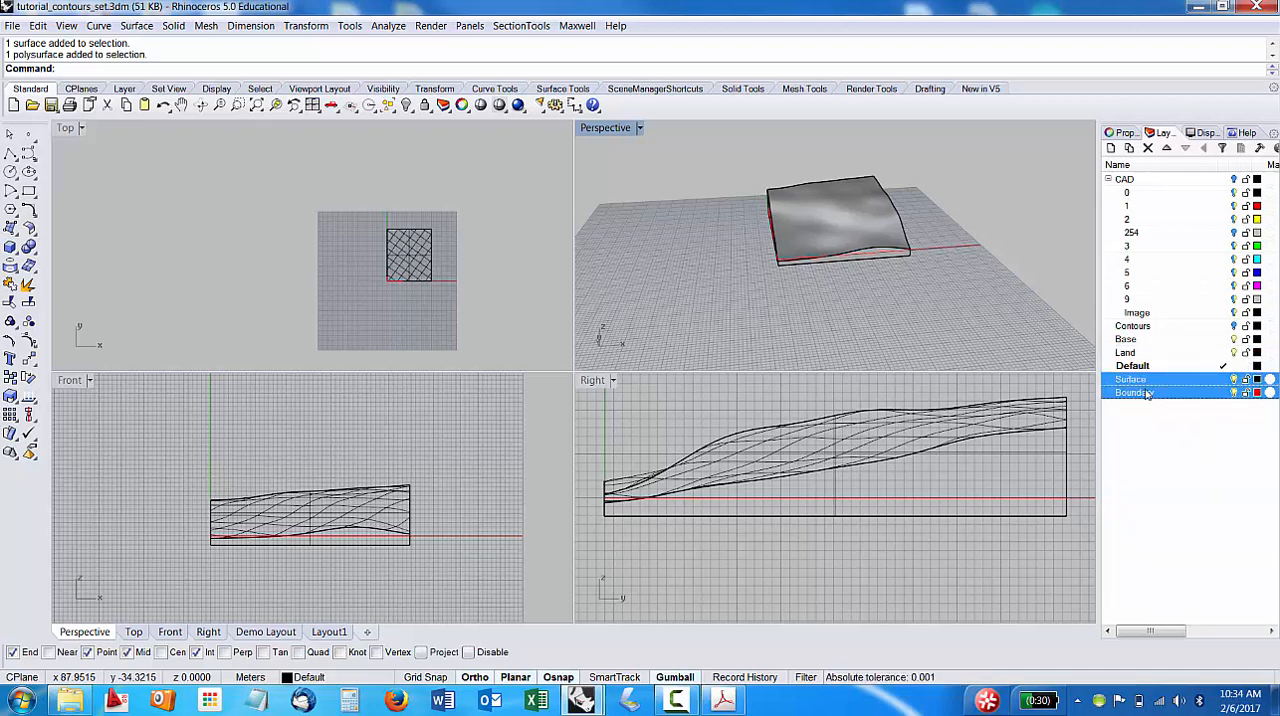
left_click_drag(1147, 394, 1128, 354)
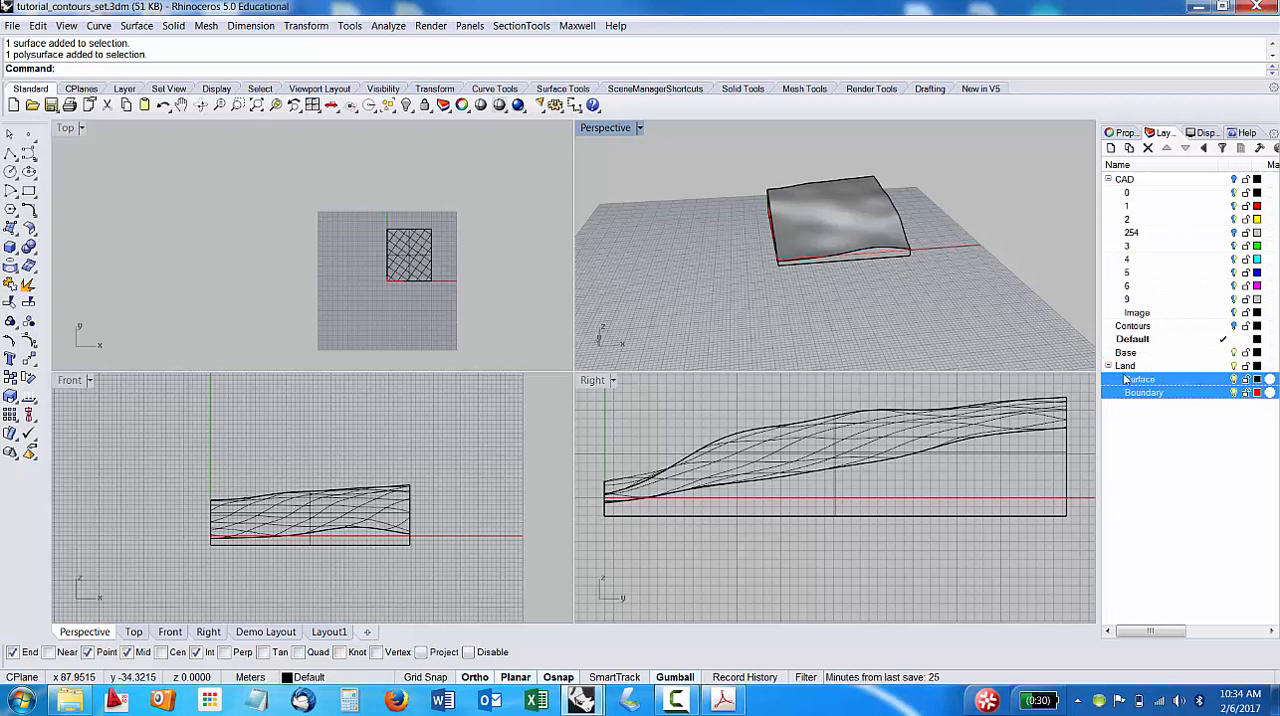
Collapse the Land layer, toggle its visibility to check which geometry it controls, and expand it to review its Surface and Boundary sublayers.
left_click(1108, 366)
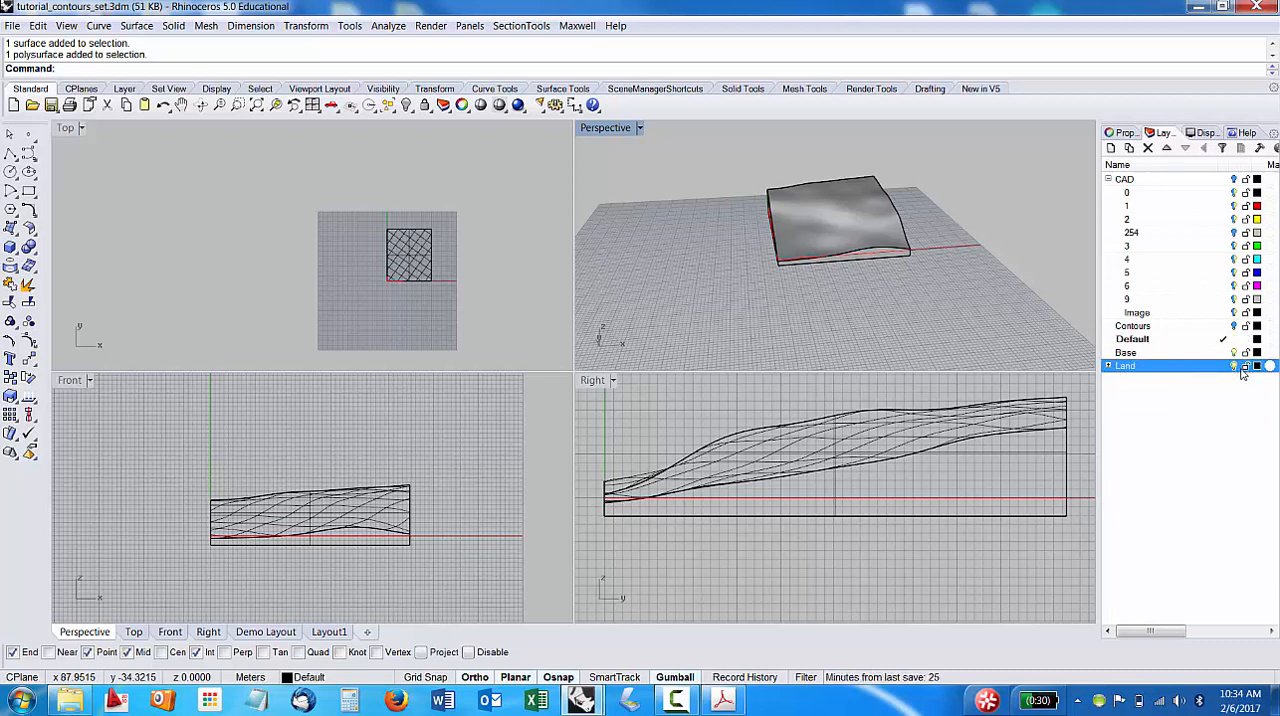
left_click(1234, 366)
left_click(1234, 366)
left_click(1234, 366)
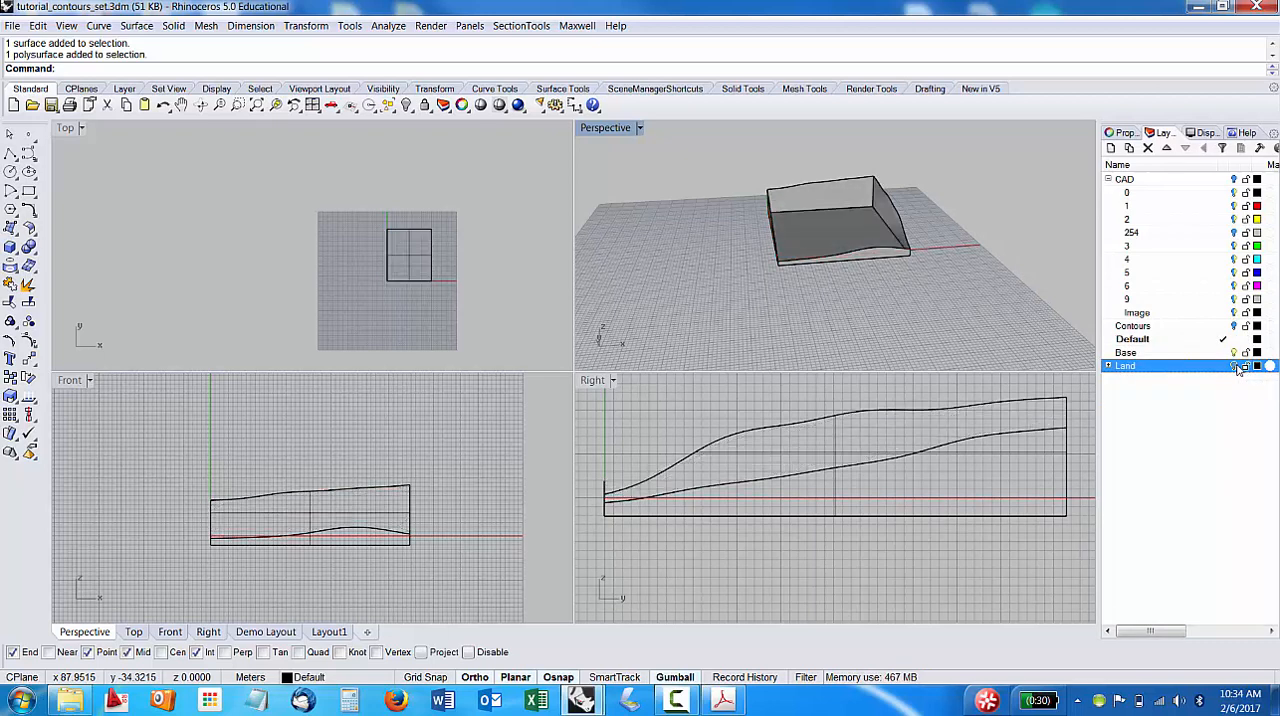
left_click(1234, 366)
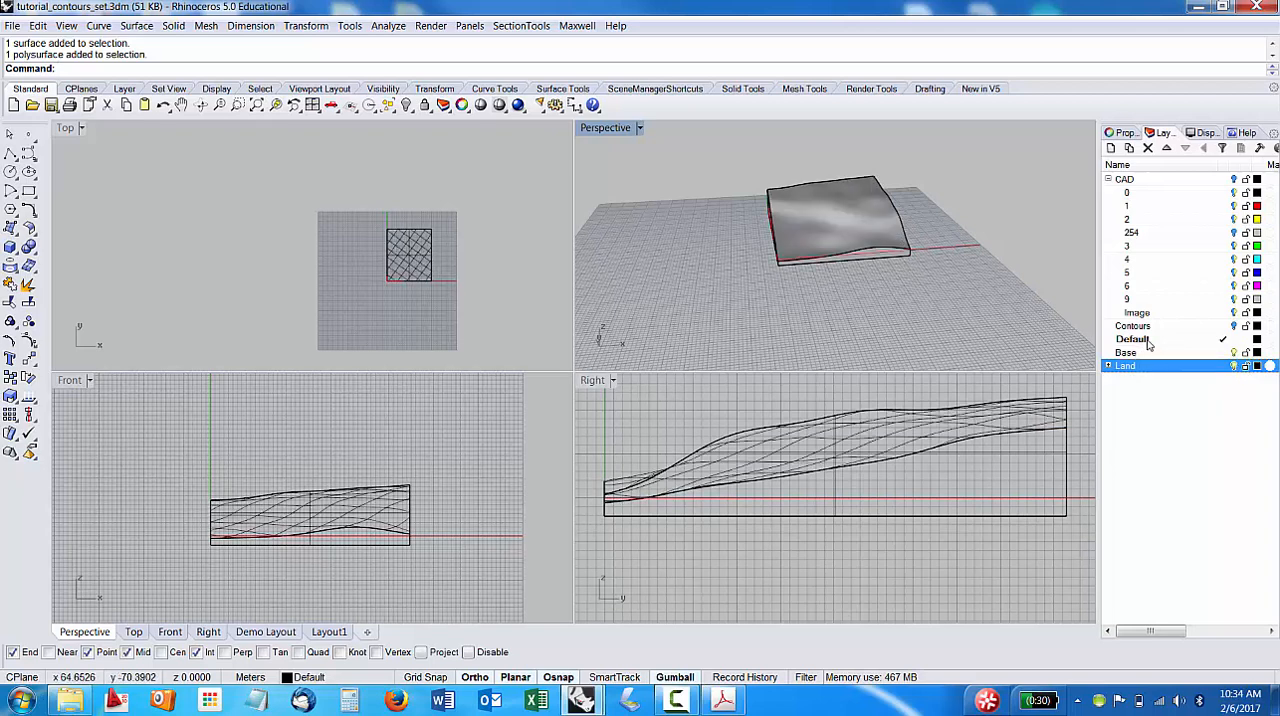
left_click(1109, 367)
left_click(1140, 381)
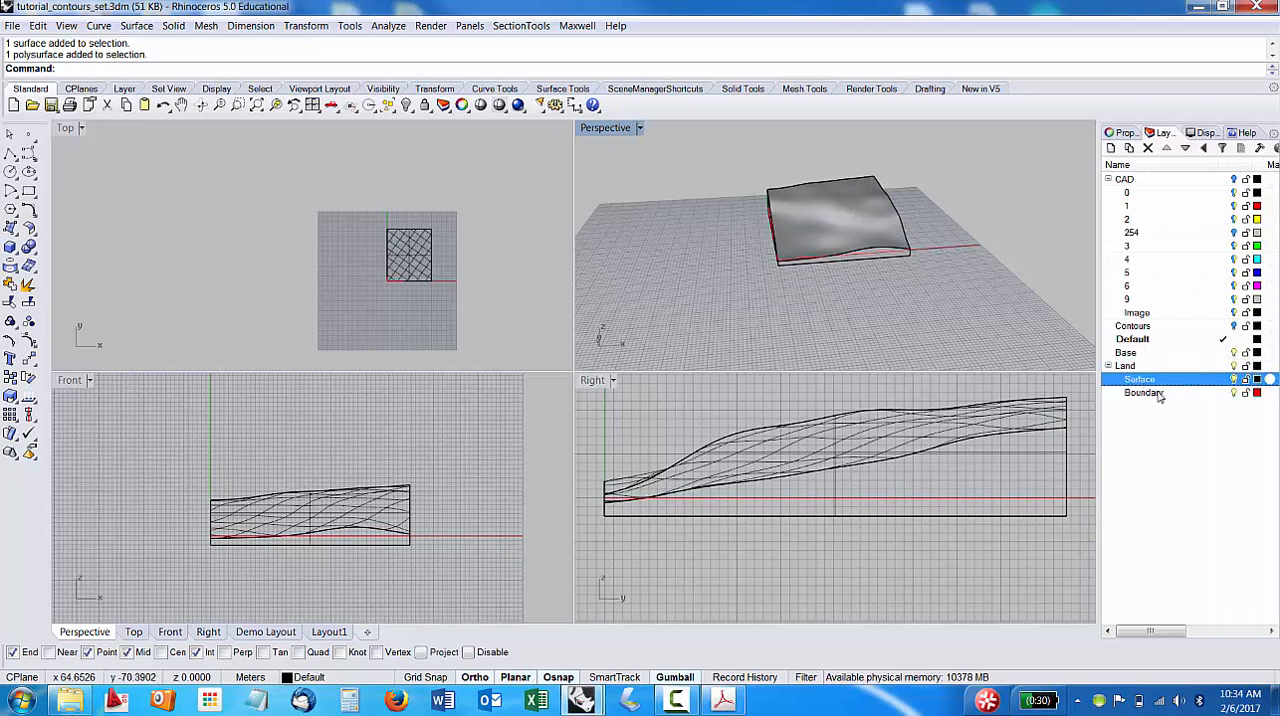
left_click(1170, 394)
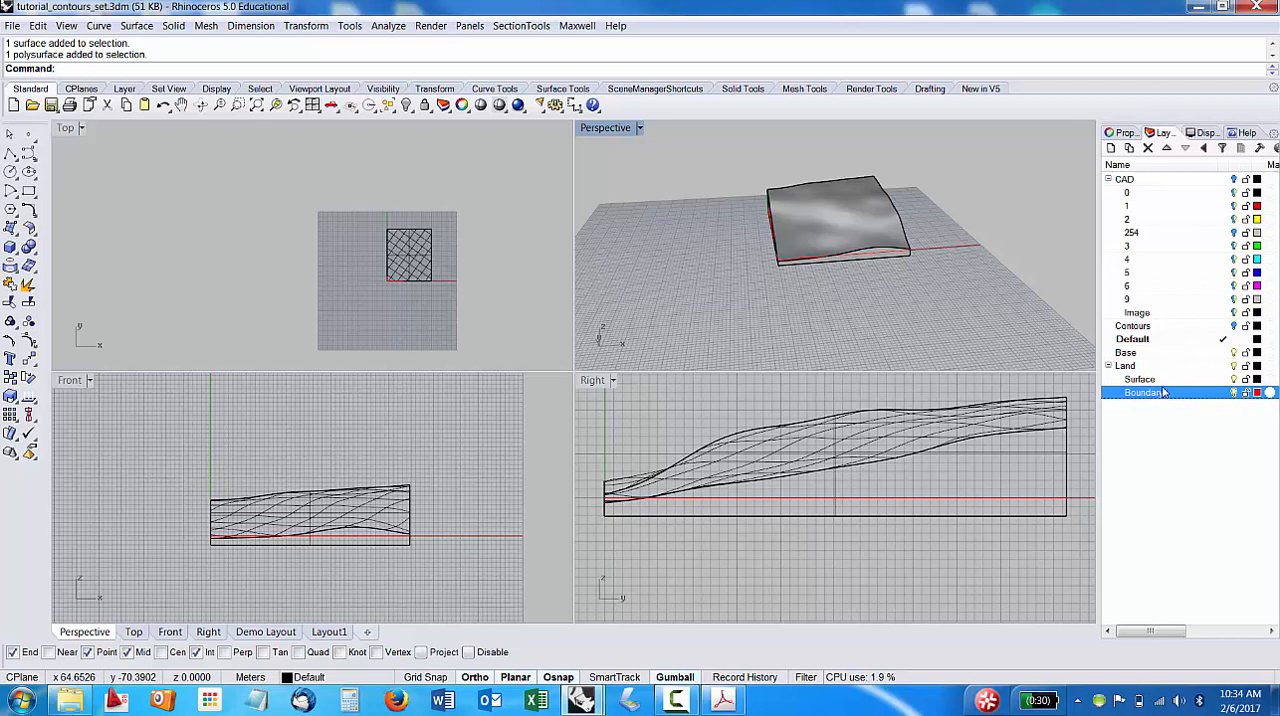
Check the layer assignments of the terrain surface and the trimmed base polysurface, deselect them, and return to the layer list.
left_click(867, 229)
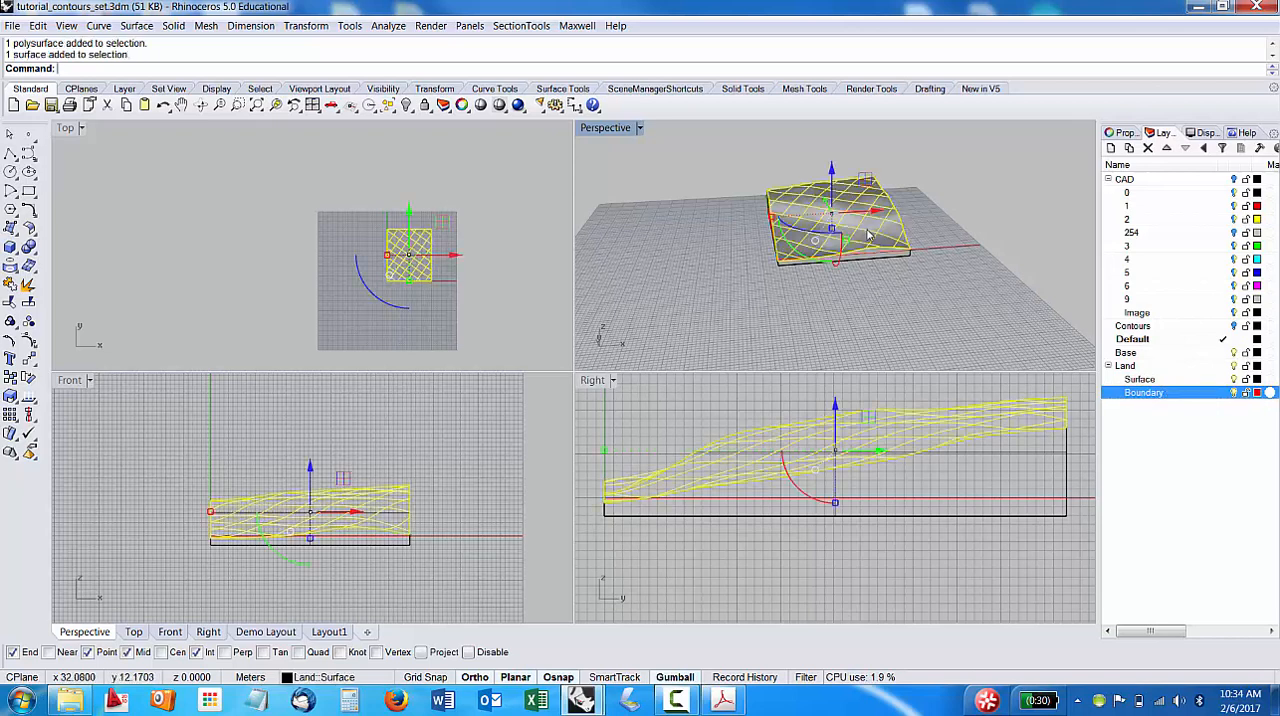
left_click(1123, 133)
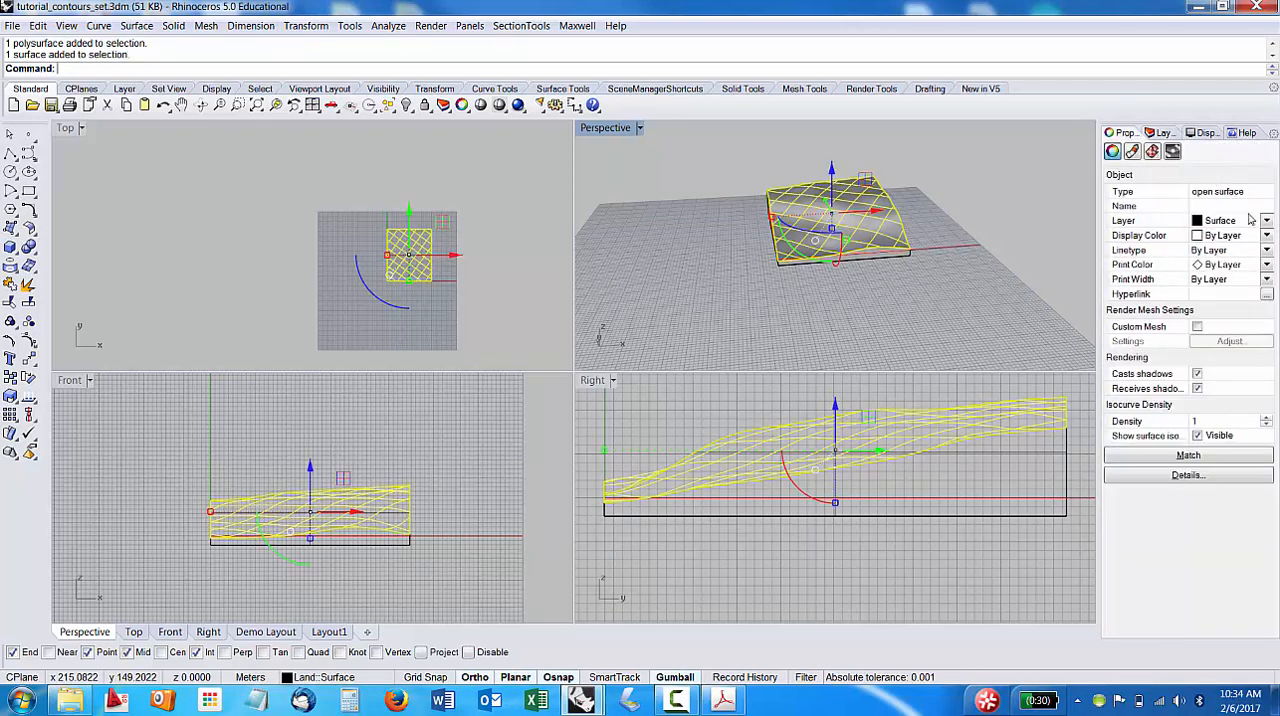
left_click(877, 260)
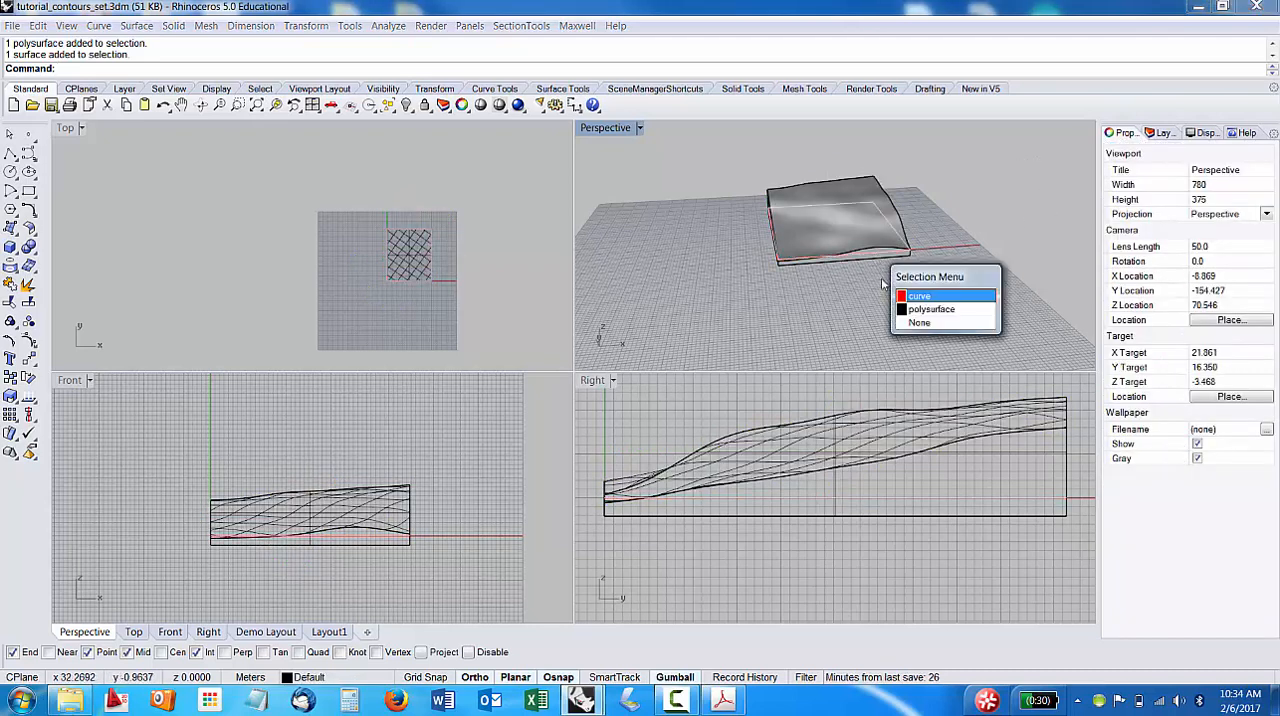
left_click(925, 322)
left_click(855, 263)
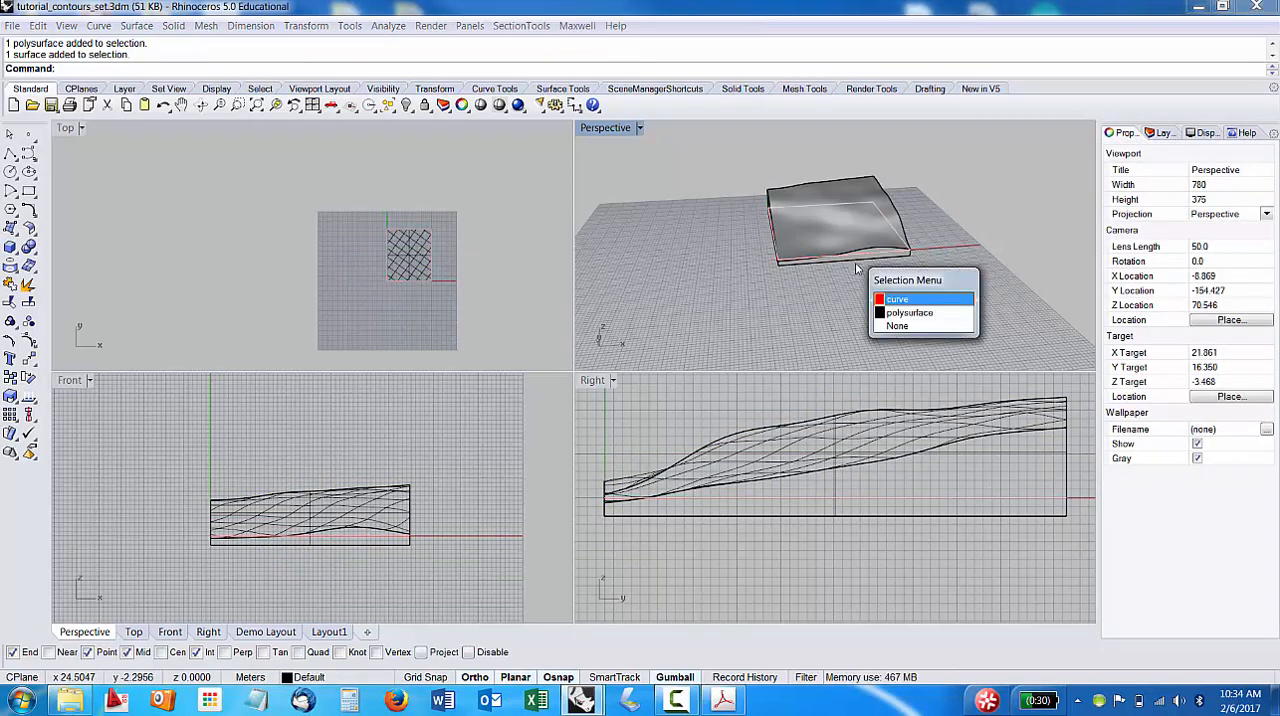
left_click(905, 312)
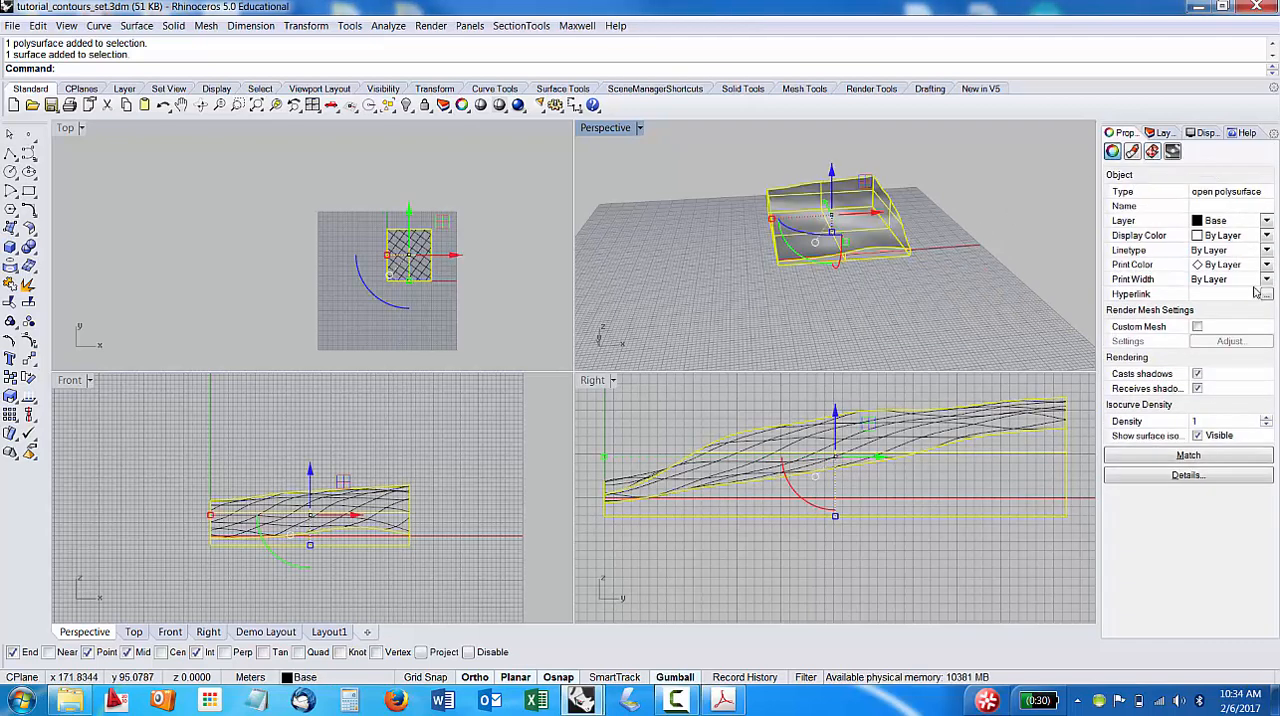
left_click(1238, 221)
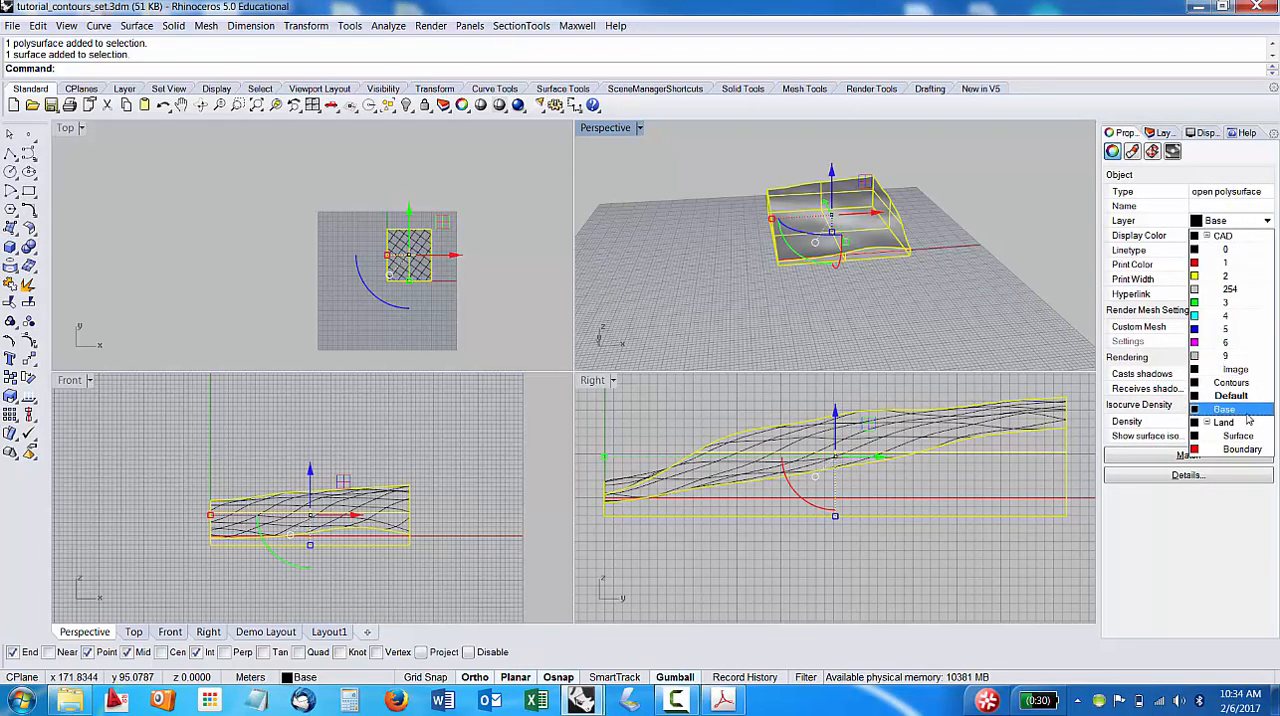
left_click(1069, 191)
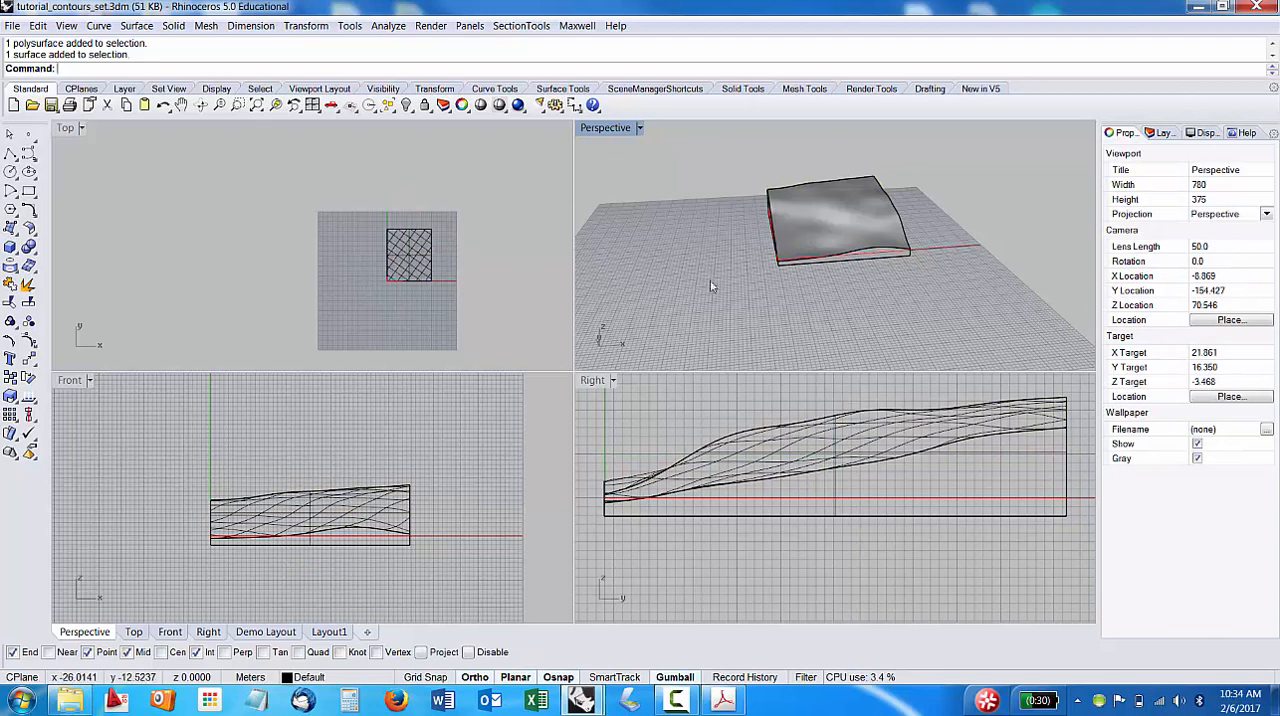
left_click(1167, 133)
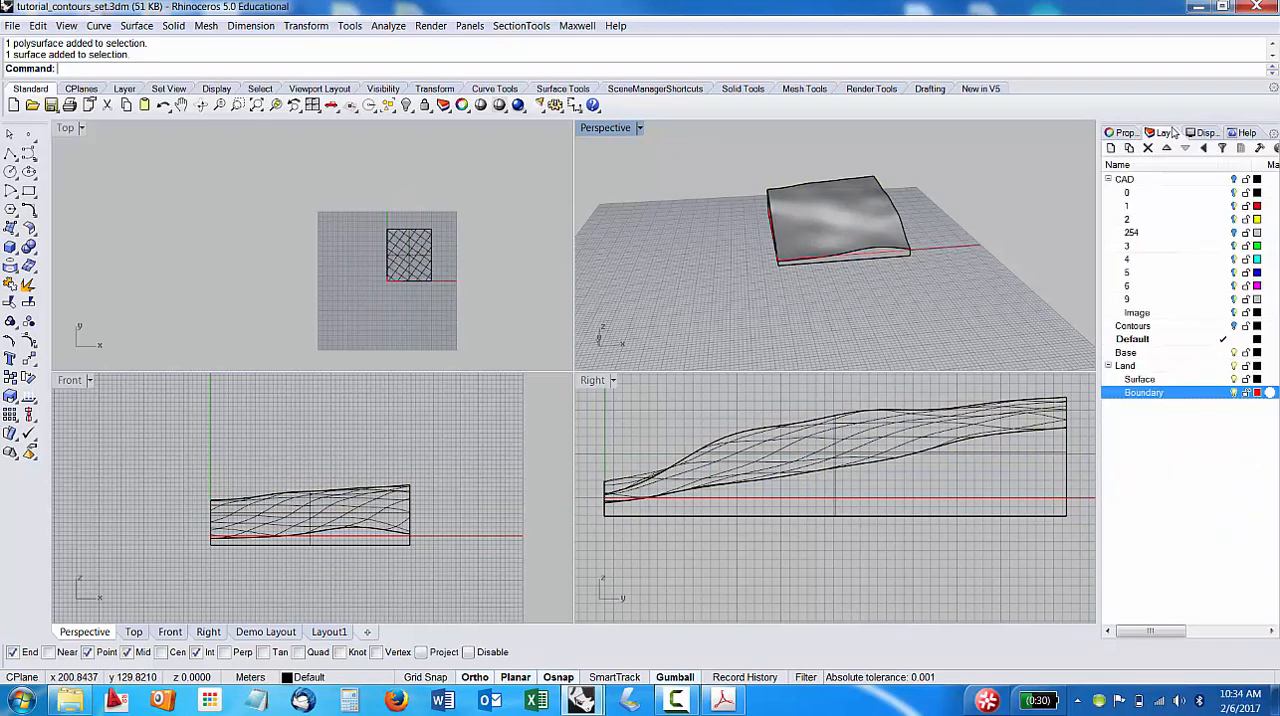
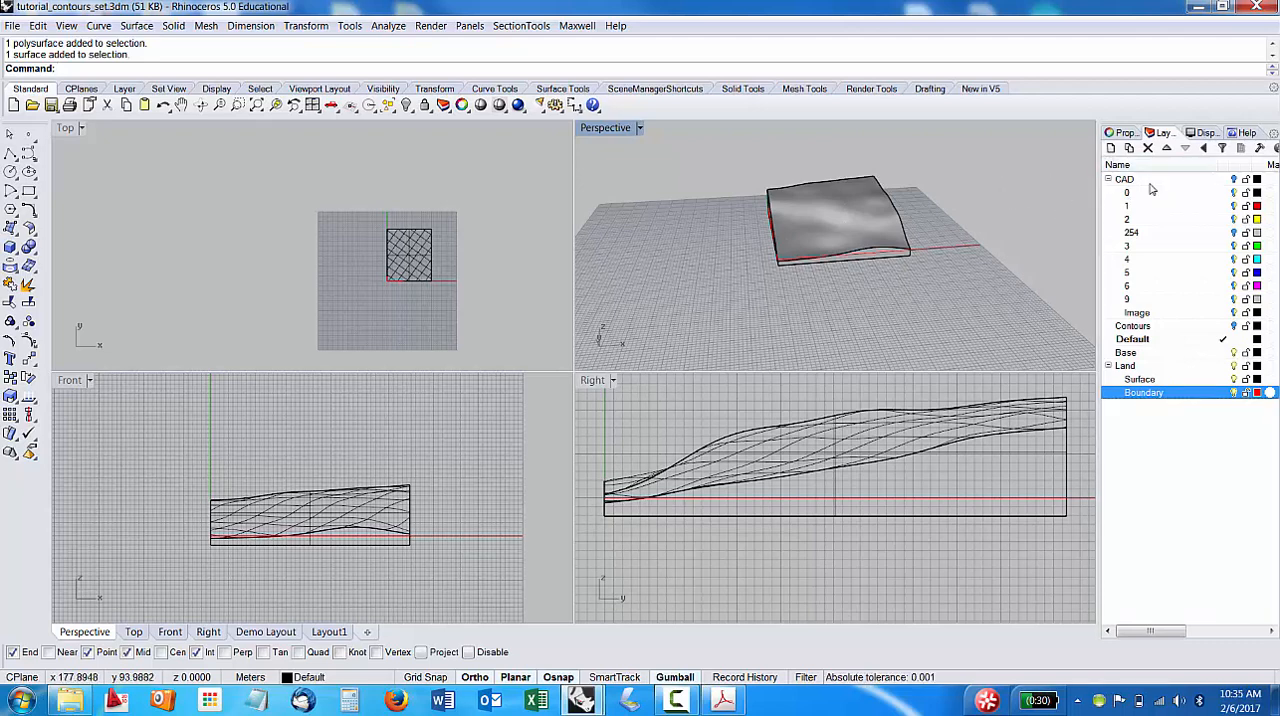
Isolate the trimmed base by switching off the terrain geometry under the Land layer, and make Land the current layer.
left_click(1147, 178)
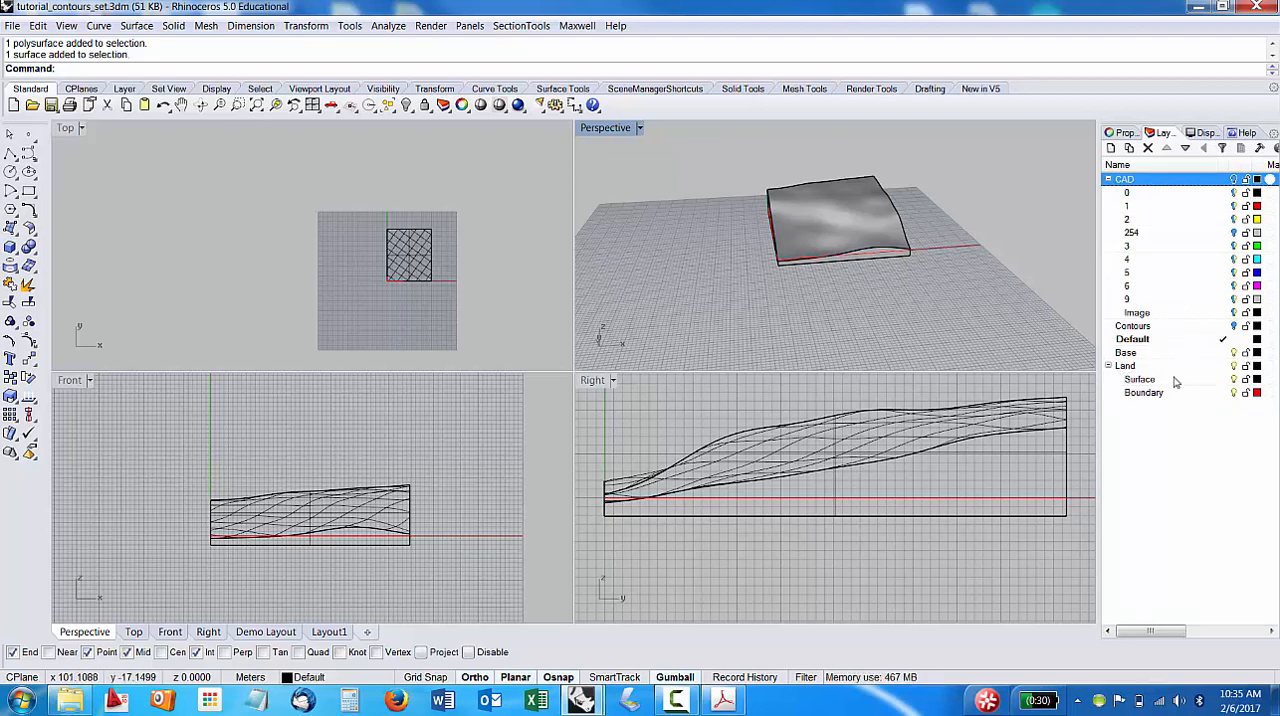
left_click(1233, 366)
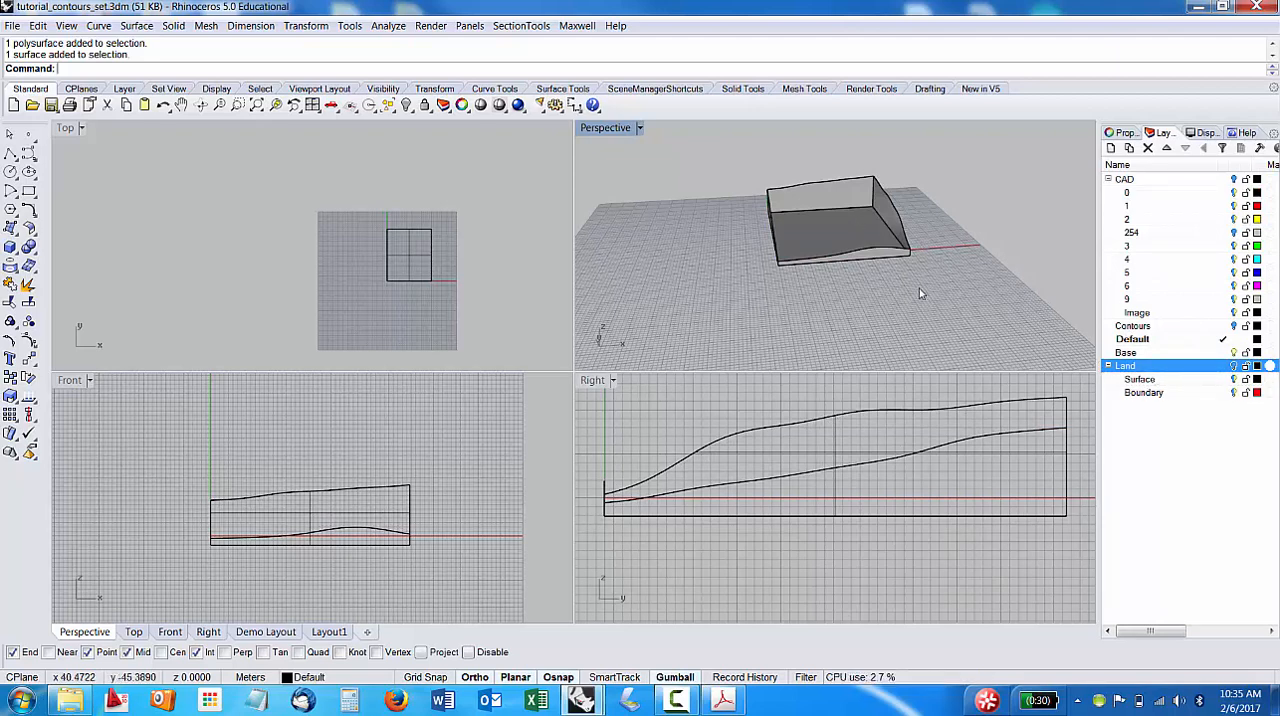
left_click(821, 216)
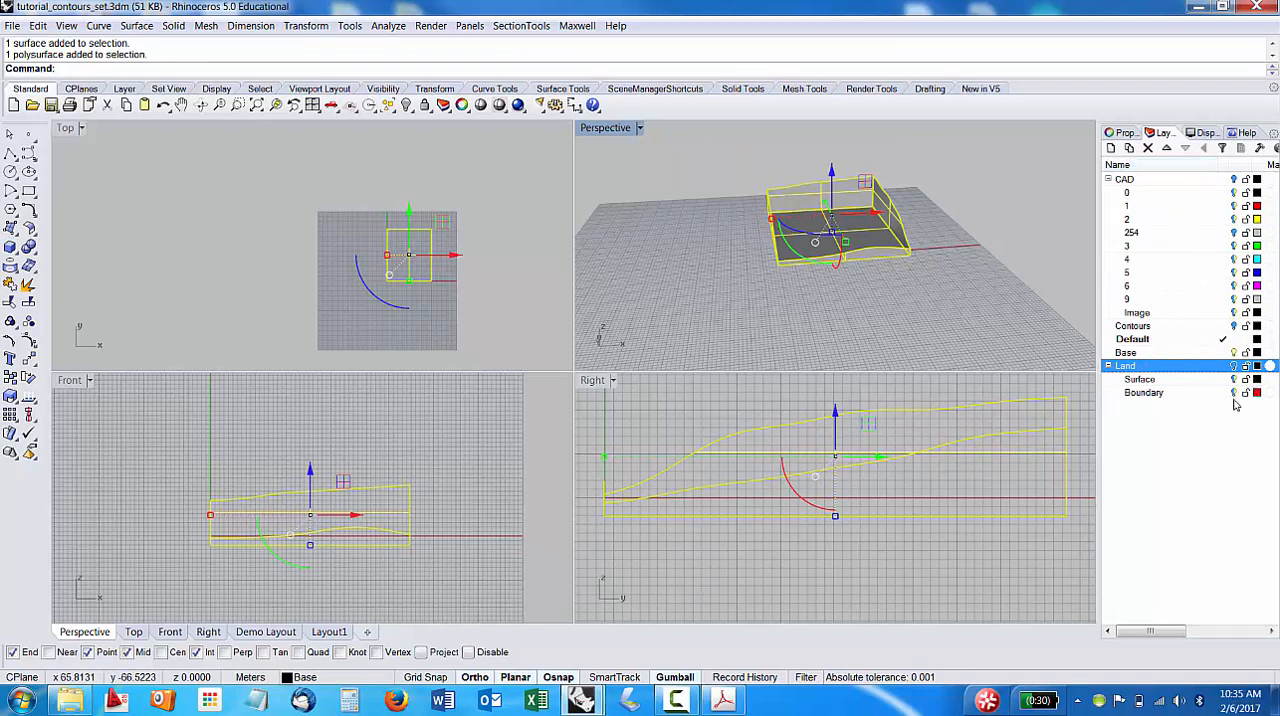
left_click(1234, 394)
double_click(1172, 366)
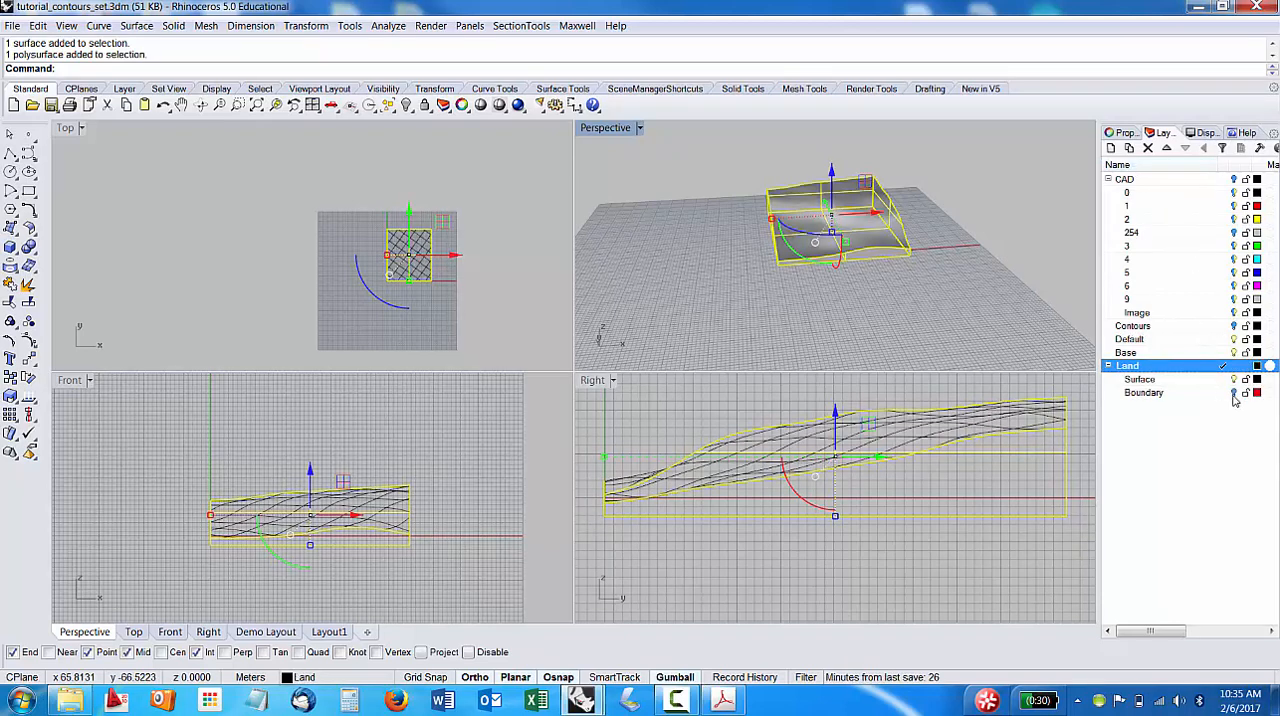
left_click(1140, 380)
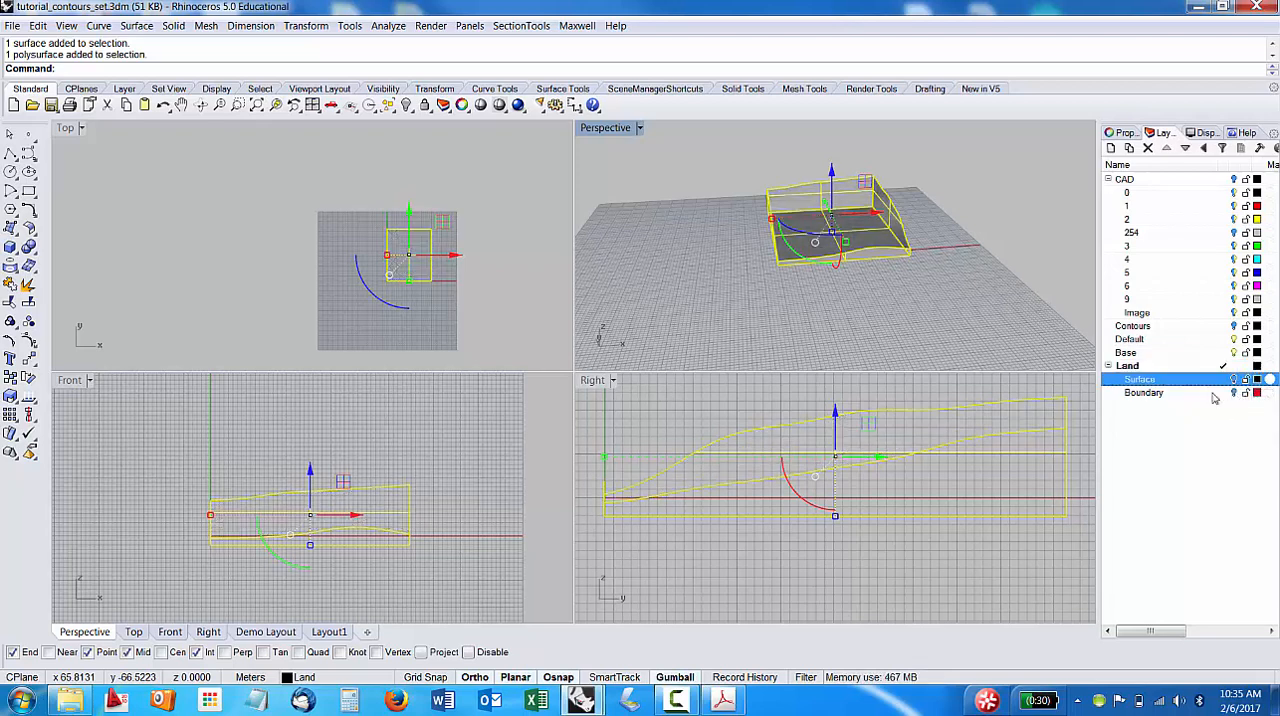
Check the layer assignment of the trimmed base polysurface in its properties, deselect it, and return to the layer list.
left_click(959, 283)
left_click(826, 182)
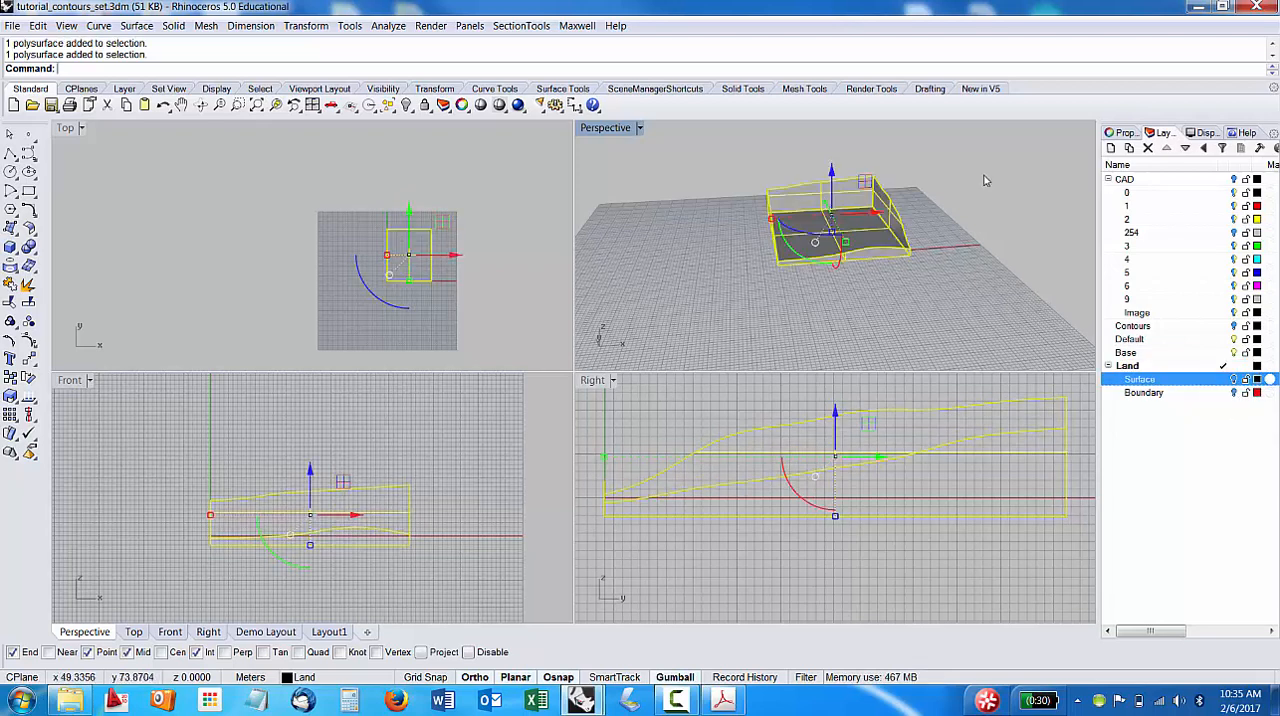
left_click(1120, 132)
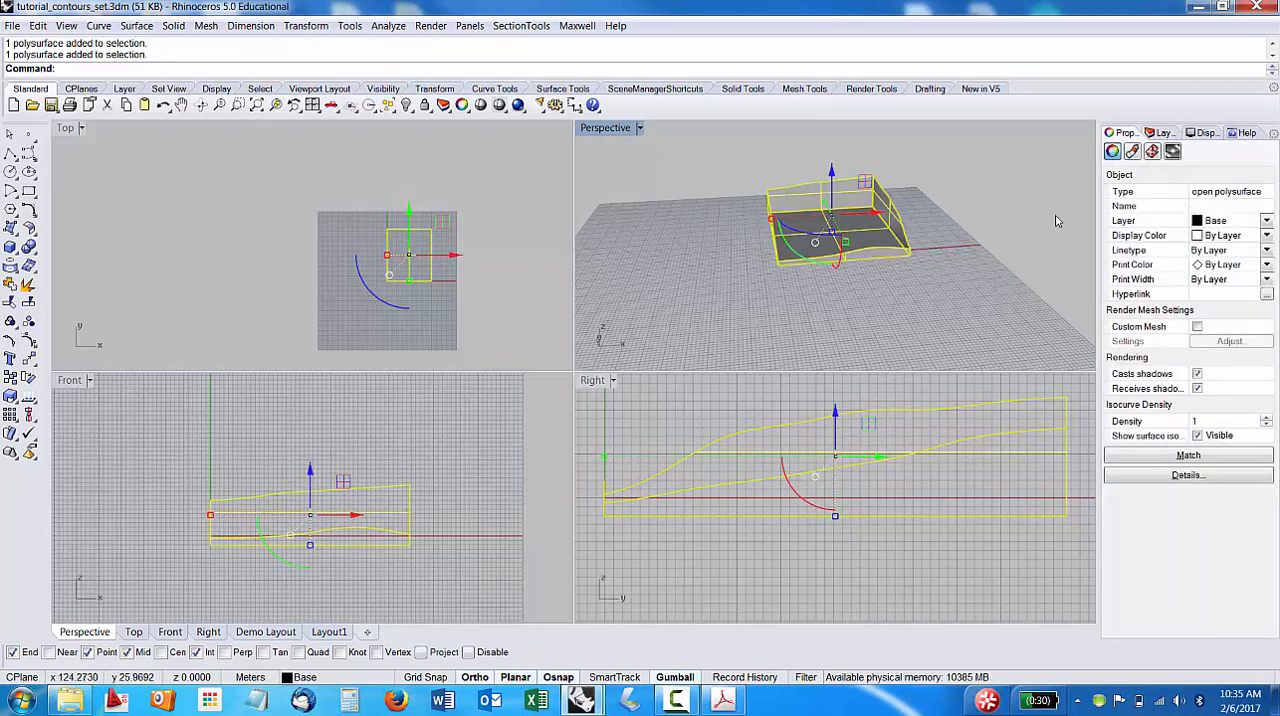
key("Escape")
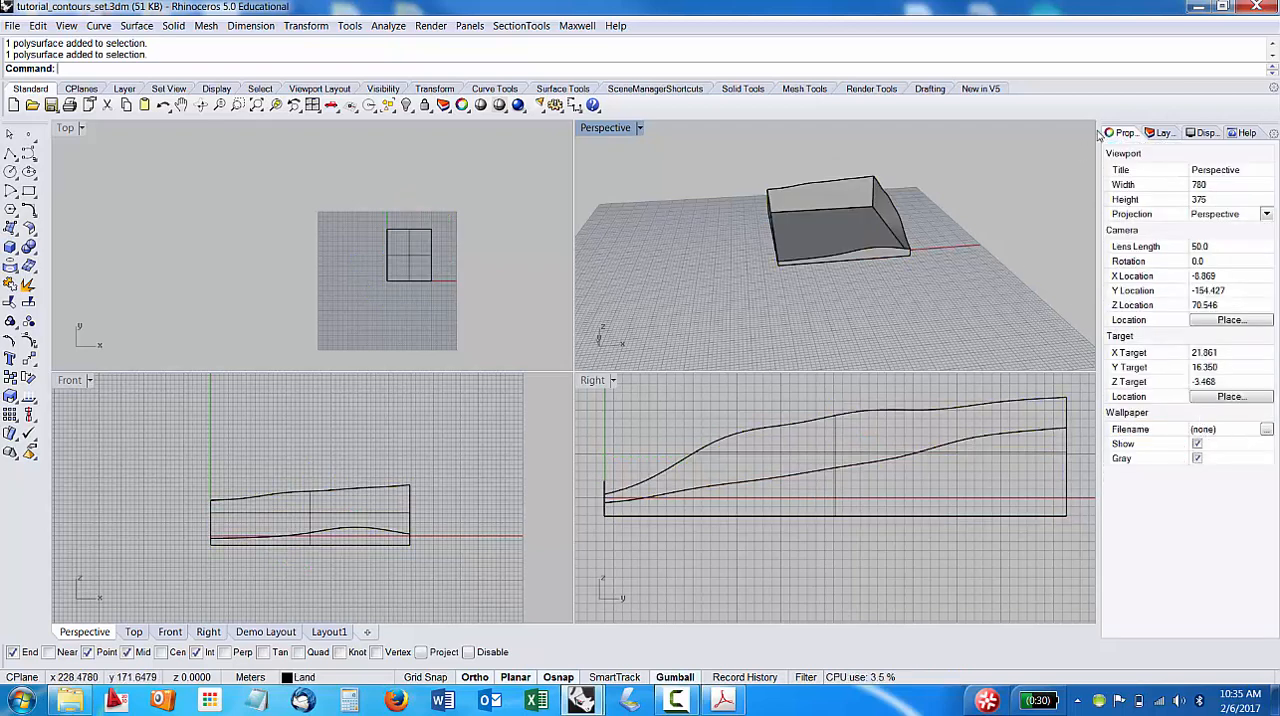
left_click(1160, 133)
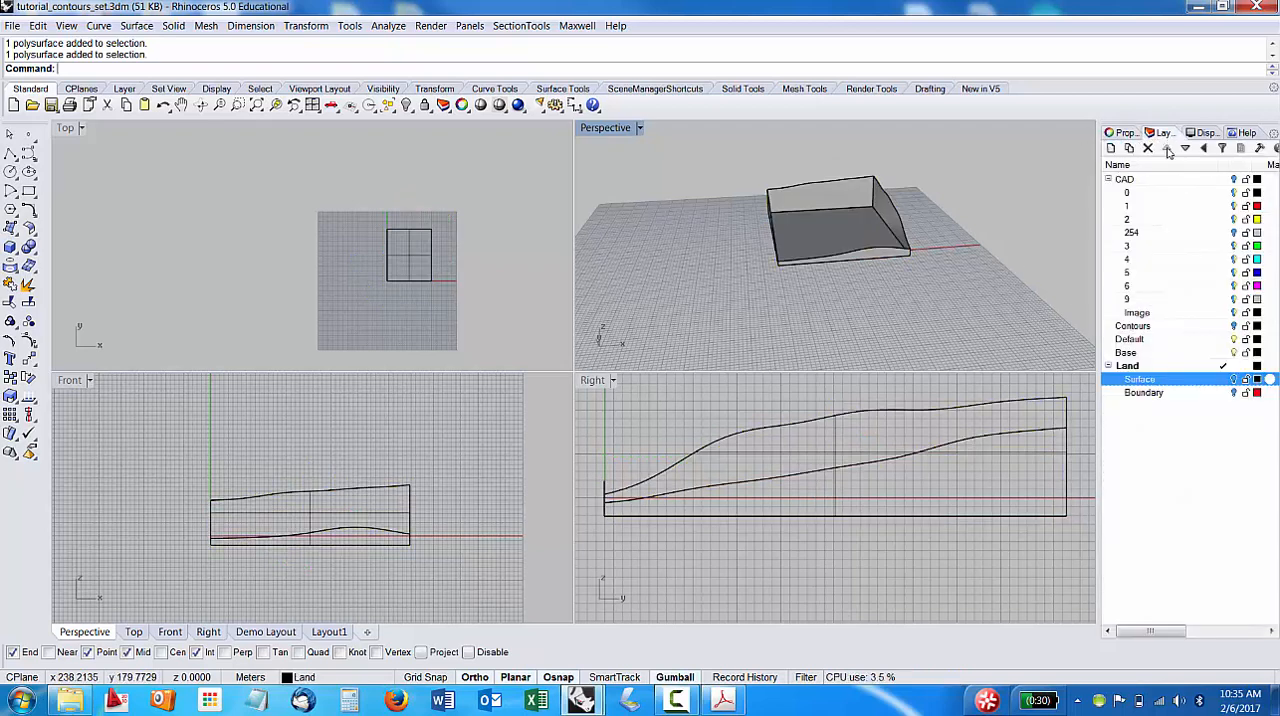
Nest the Base layer under the Land layer as a sublayer alongside Surface and Boundary.
left_click(1148, 395)
left_click_drag(1131, 353, 1135, 368)
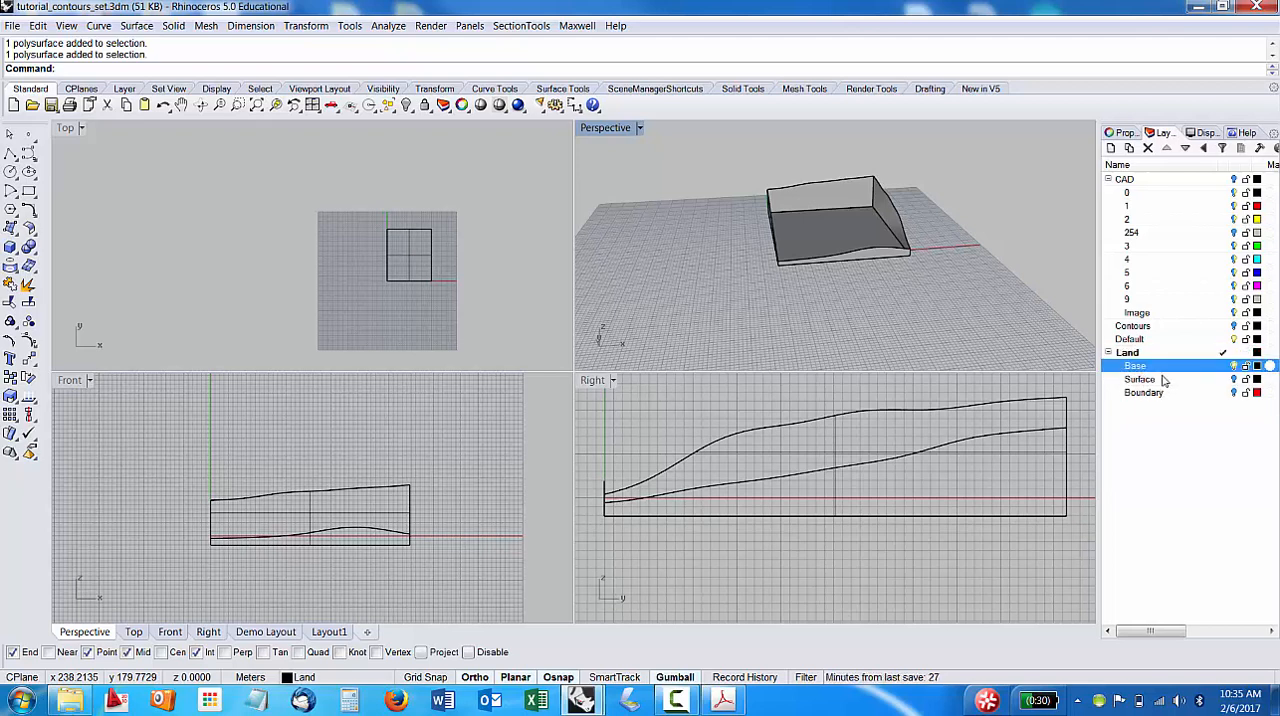
left_click(1175, 355)
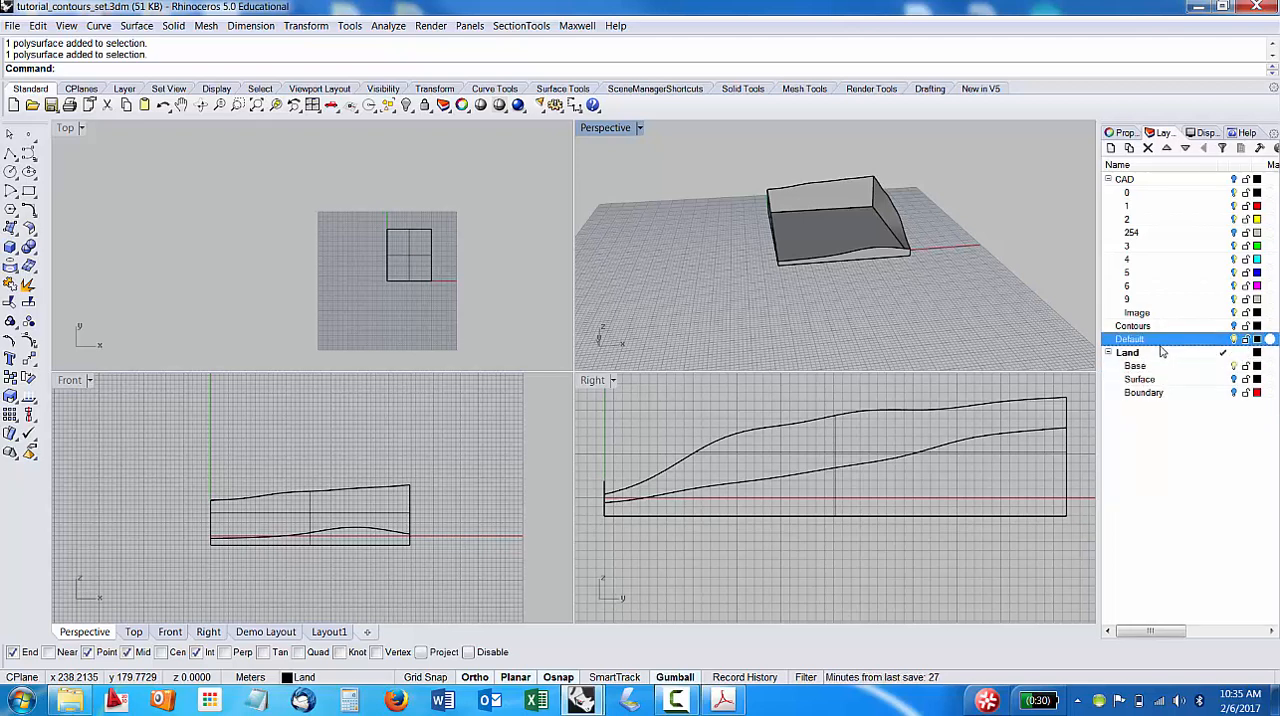
Make Default the current layer, and switch visibility from the Land layer to the CAD layer.
left_click(1137, 186)
left_click(1206, 370)
left_click(1167, 340)
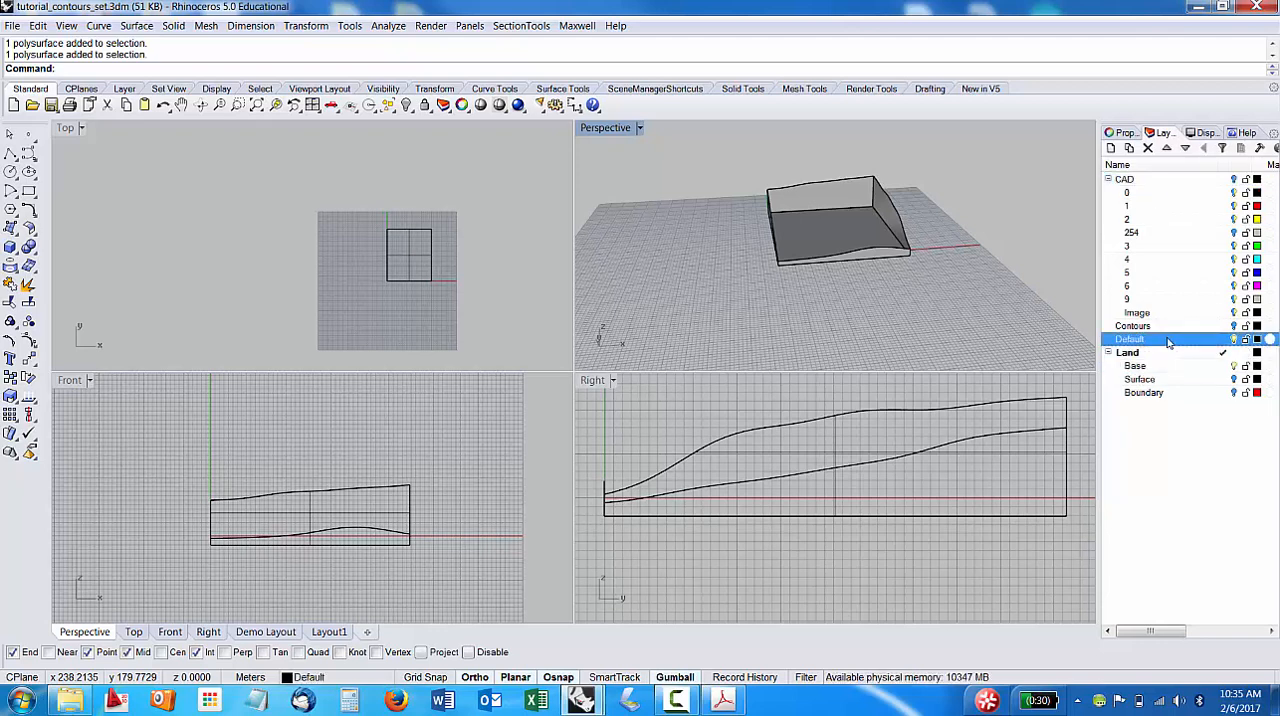
double_click(1167, 340)
left_click(1150, 353)
left_click(1234, 353)
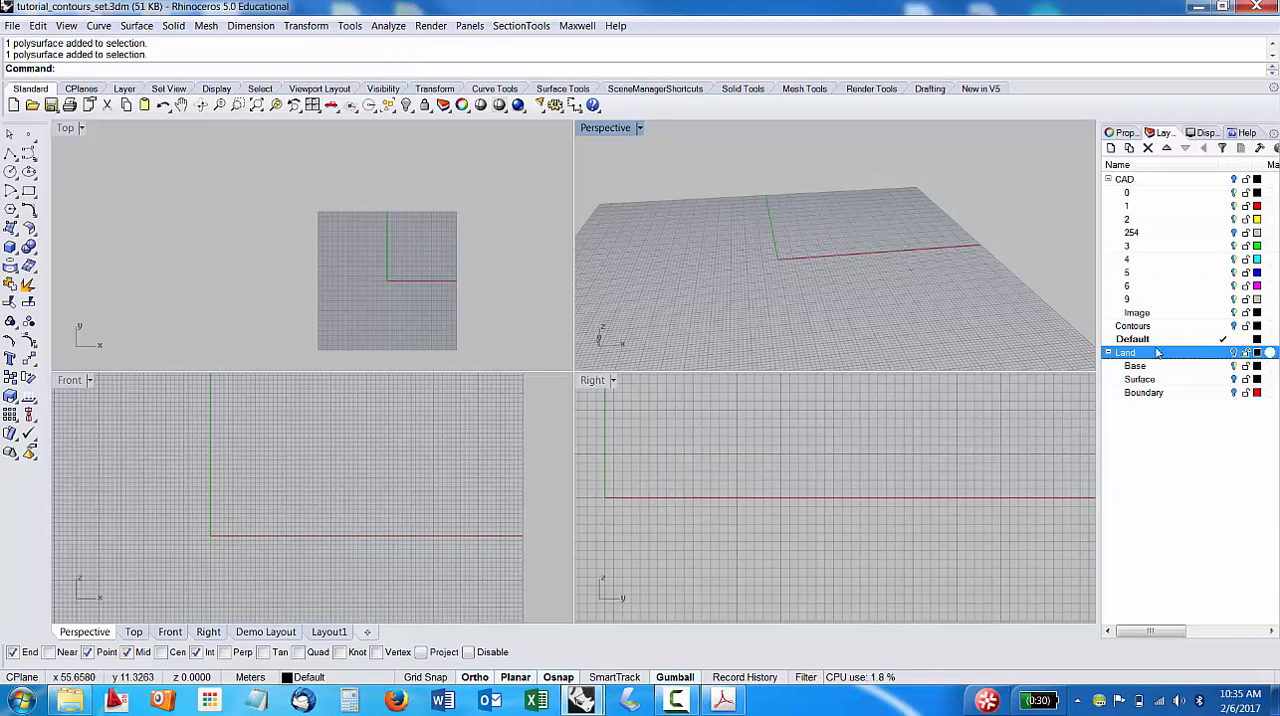
left_click(1135, 183)
left_click(1234, 179)
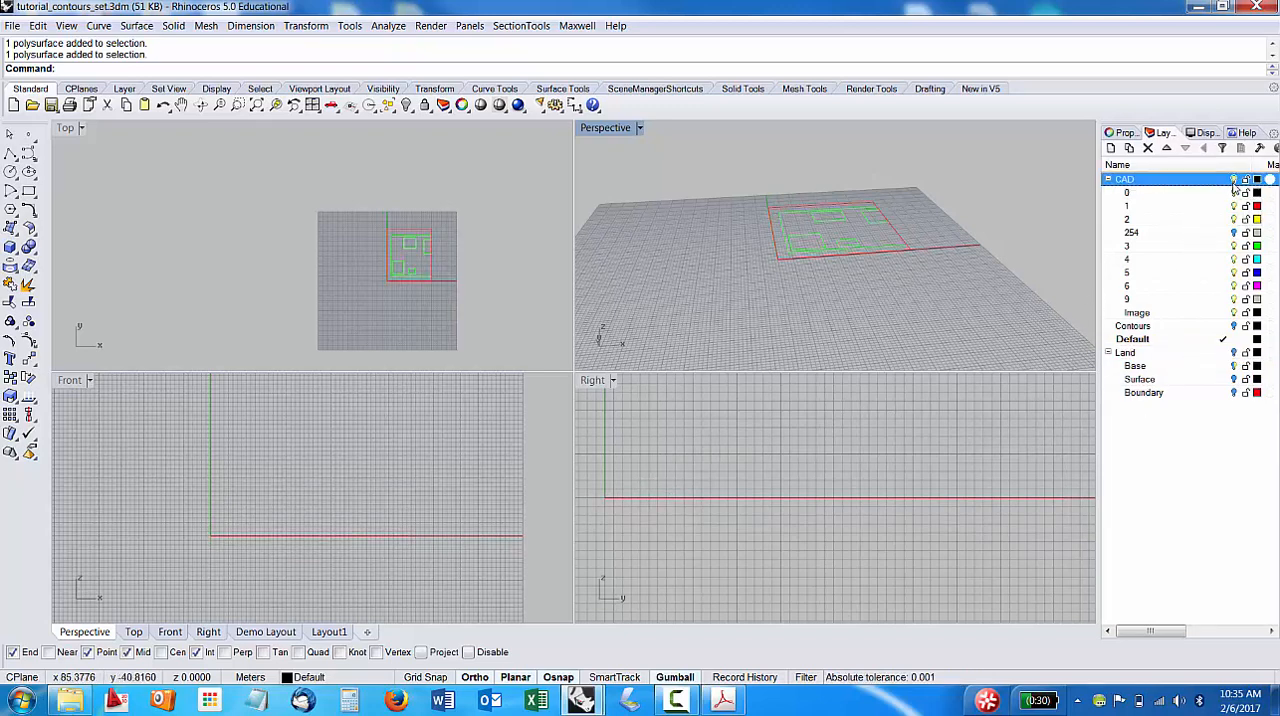
Examine the imported CAD linework by selecting the outer site boundary and all of the site curves, and deselect them.
right_click_drag(803, 220, 830, 230)
left_click(780, 194)
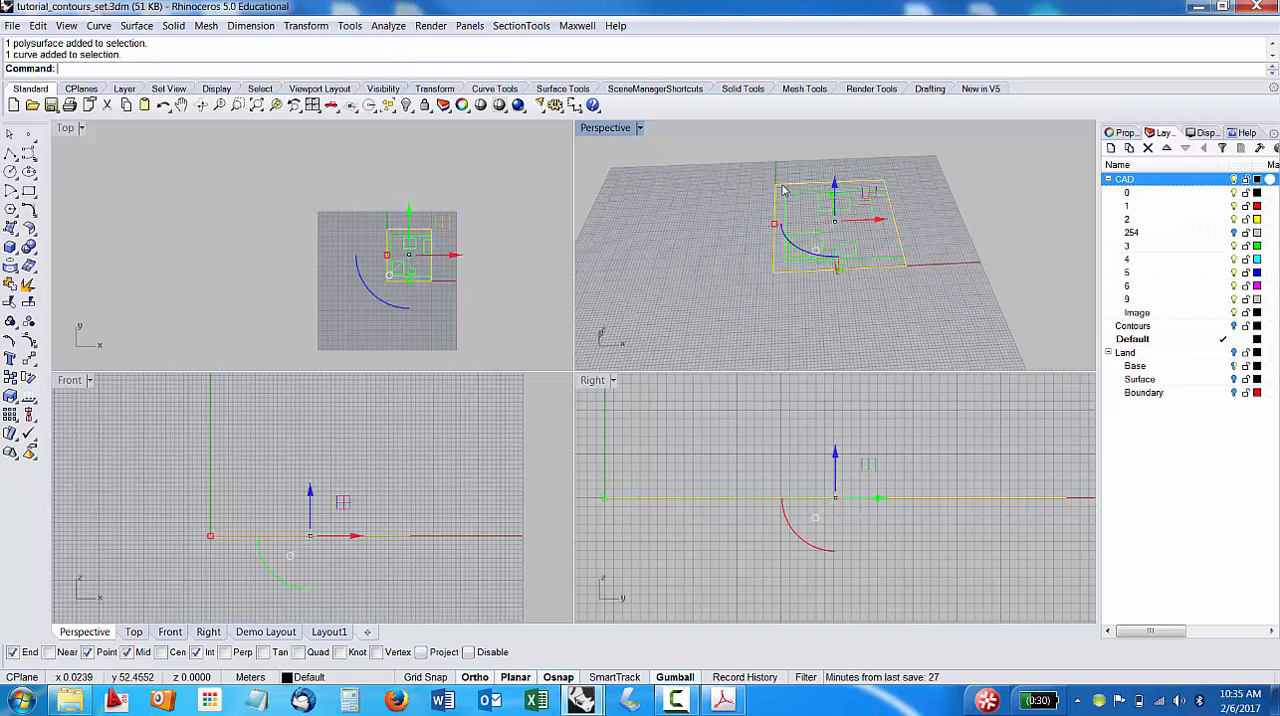
left_click(931, 288)
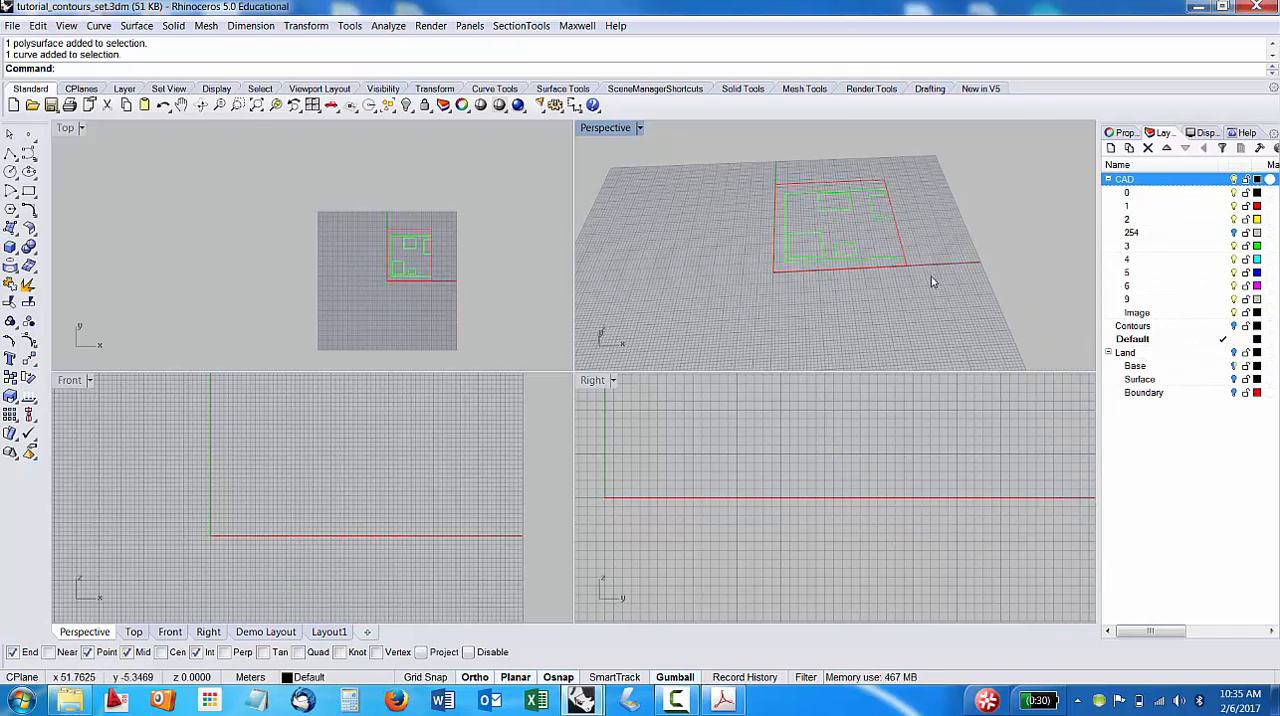
left_click_drag(931, 282, 724, 158)
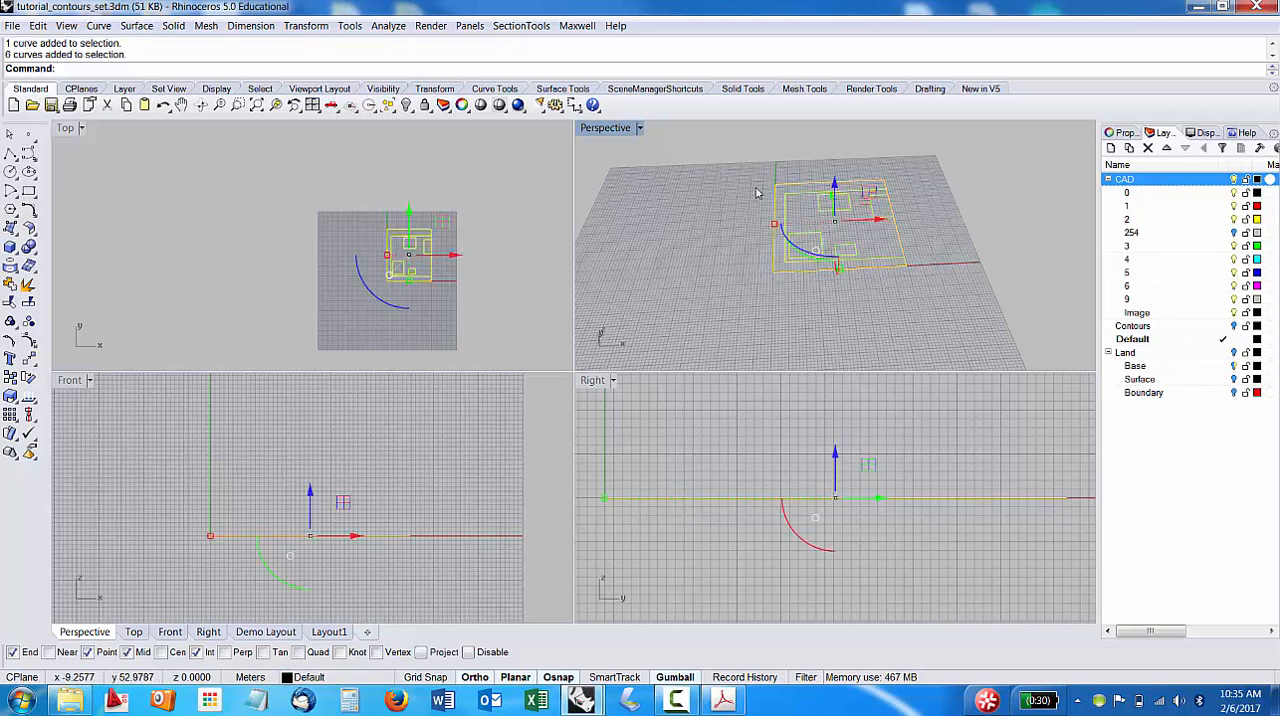
left_click(801, 189)
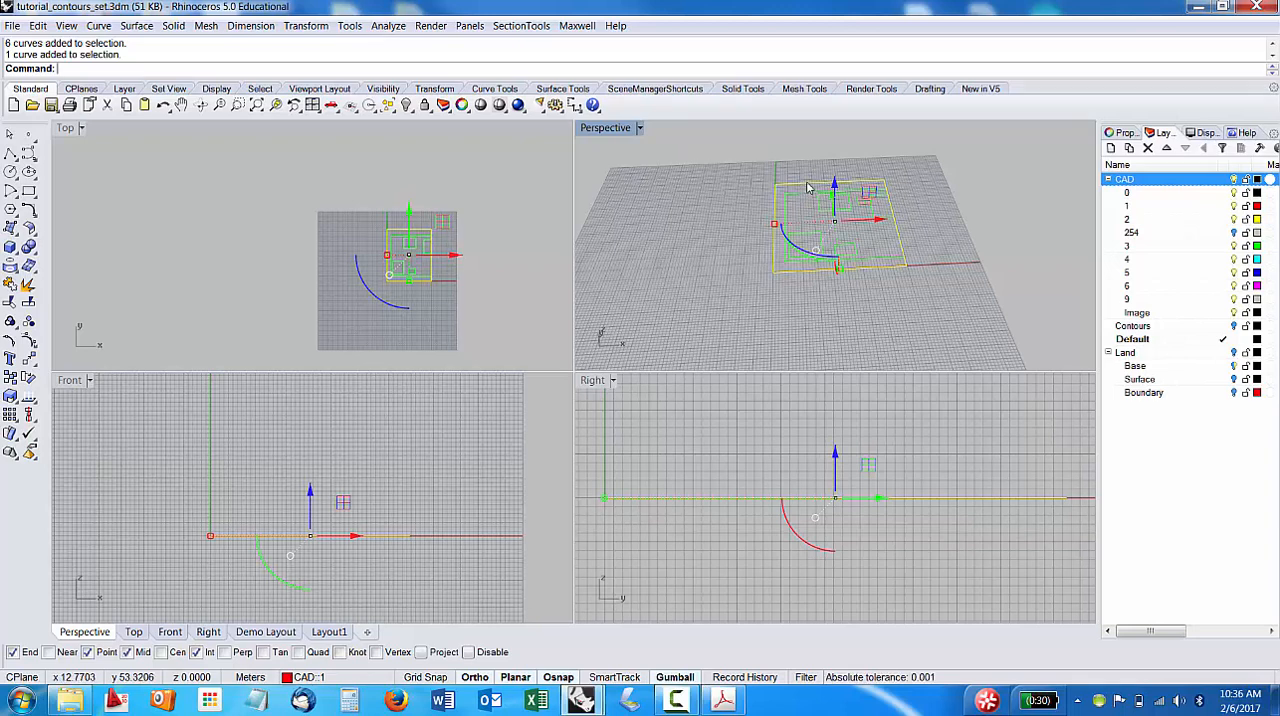
left_click(797, 187, "ctrl")
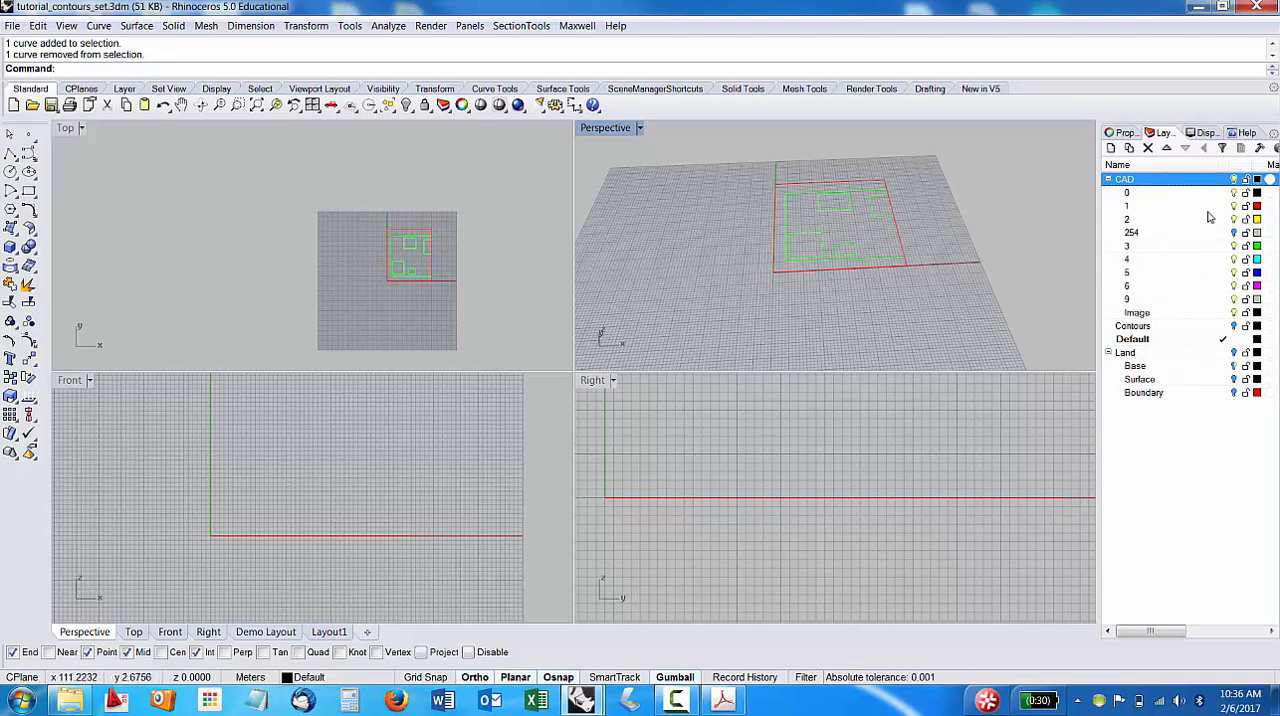
Check which layer the green inner outline and building footprint curves belong to, deselect them, and return to the layer list.
left_click(834, 182)
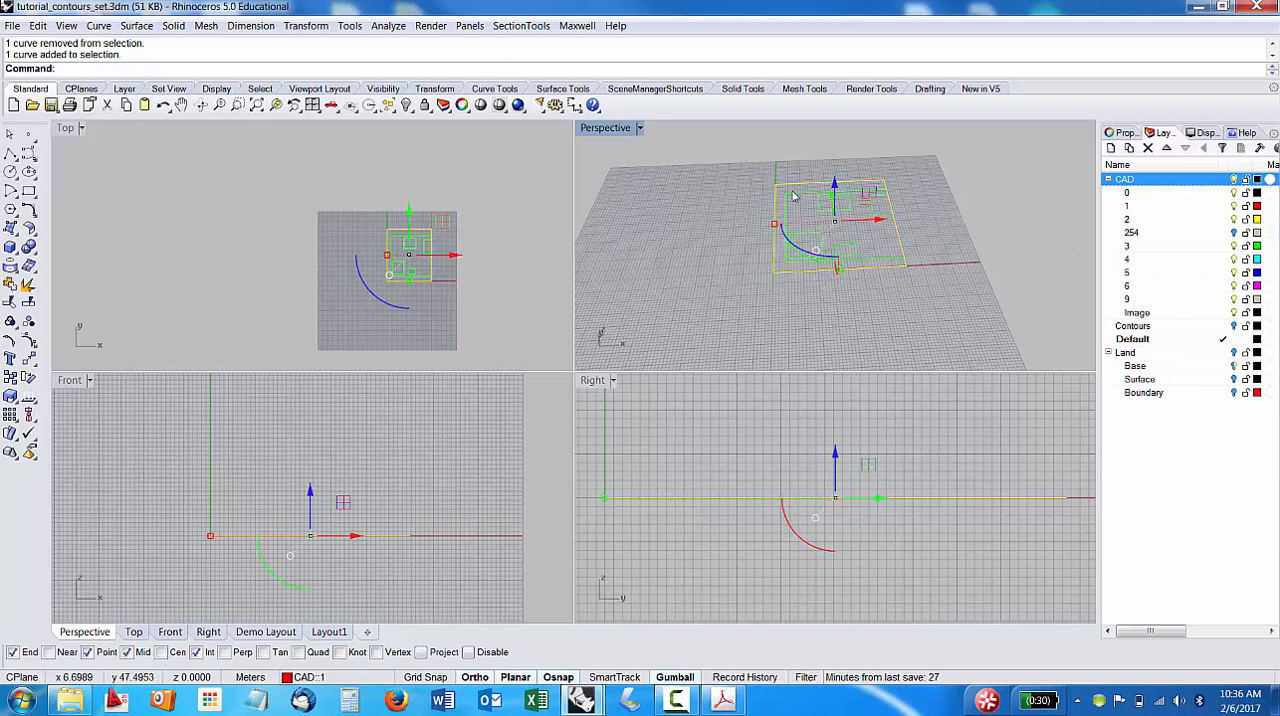
left_click(791, 192)
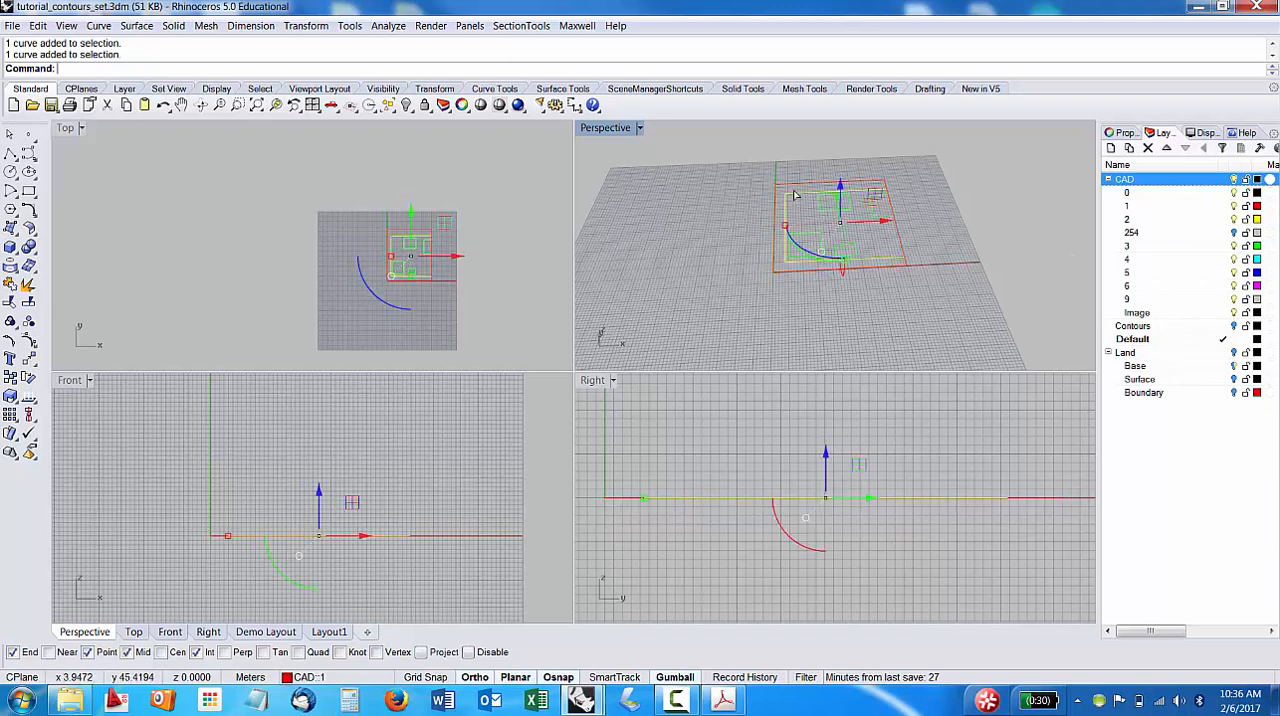
left_click(1123, 132)
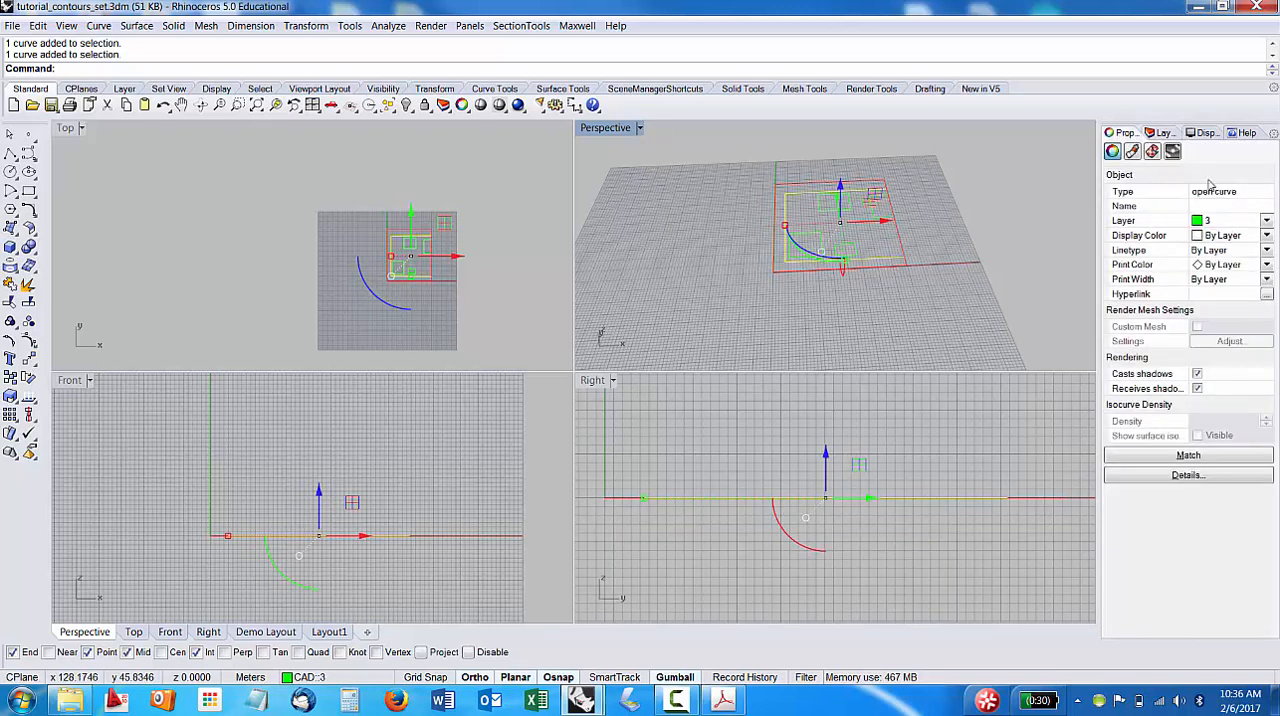
left_click(905, 178)
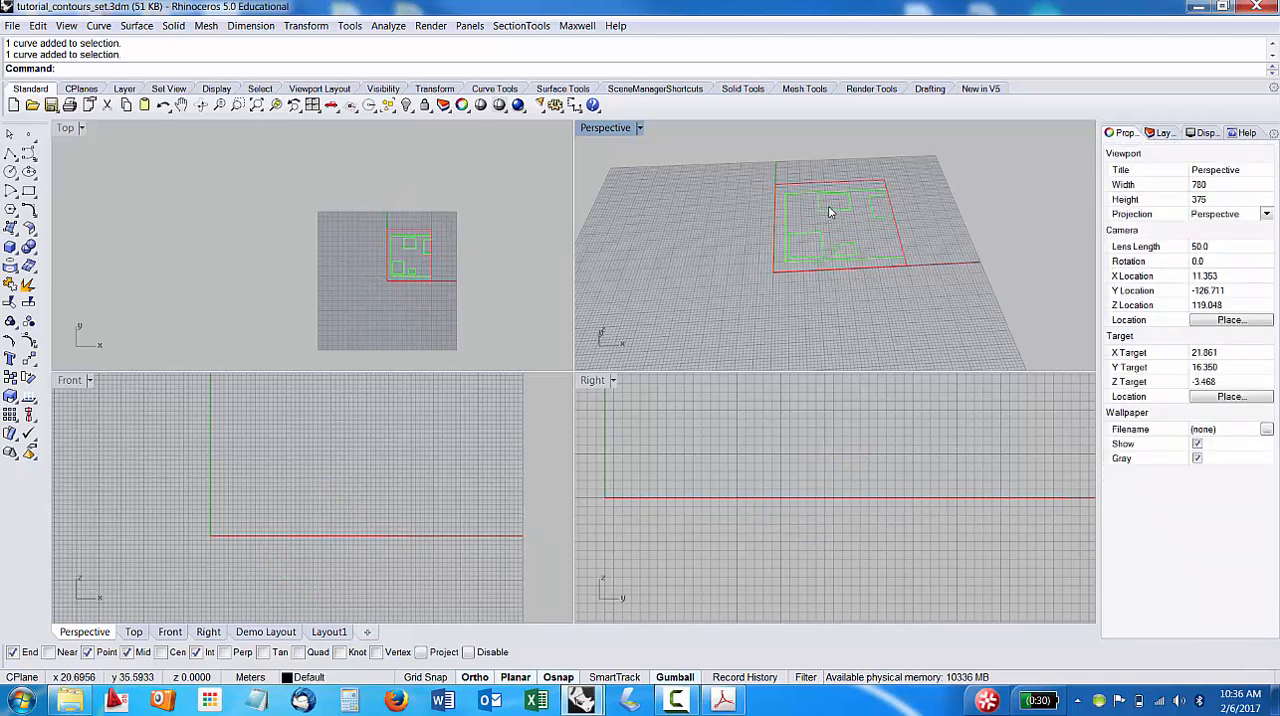
left_click(830, 209)
left_click(1041, 197)
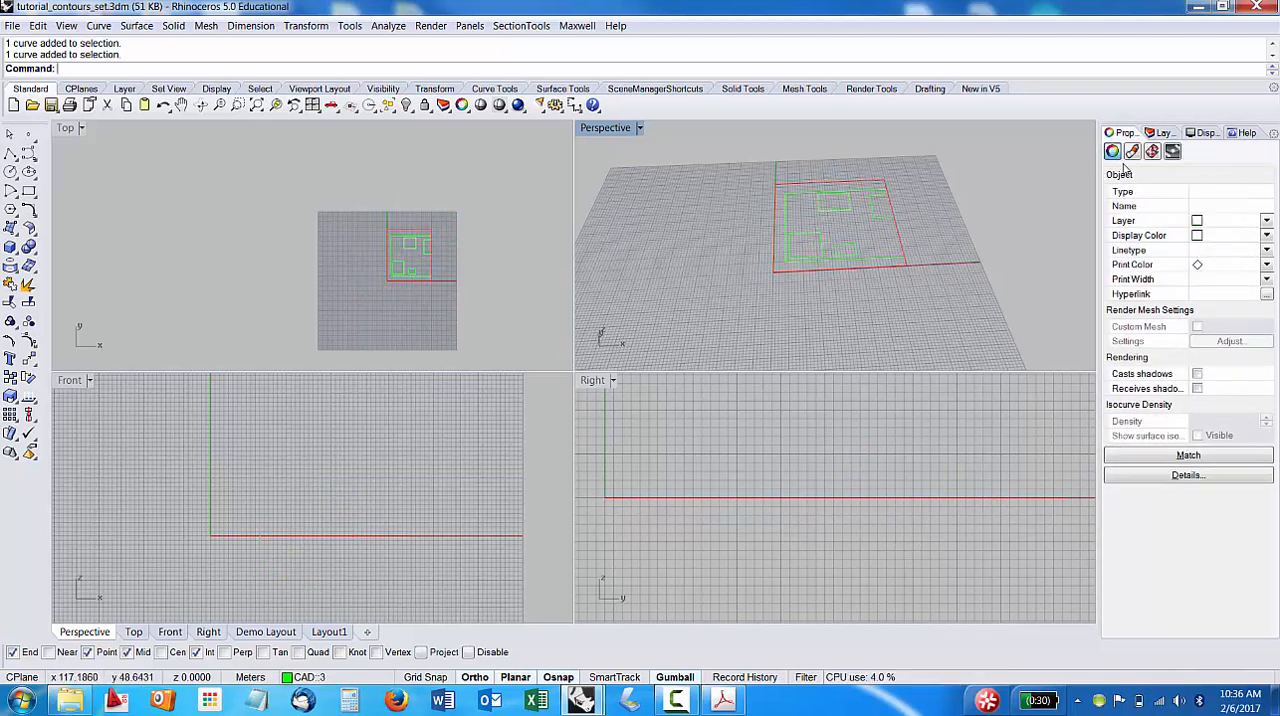
left_click(840, 200)
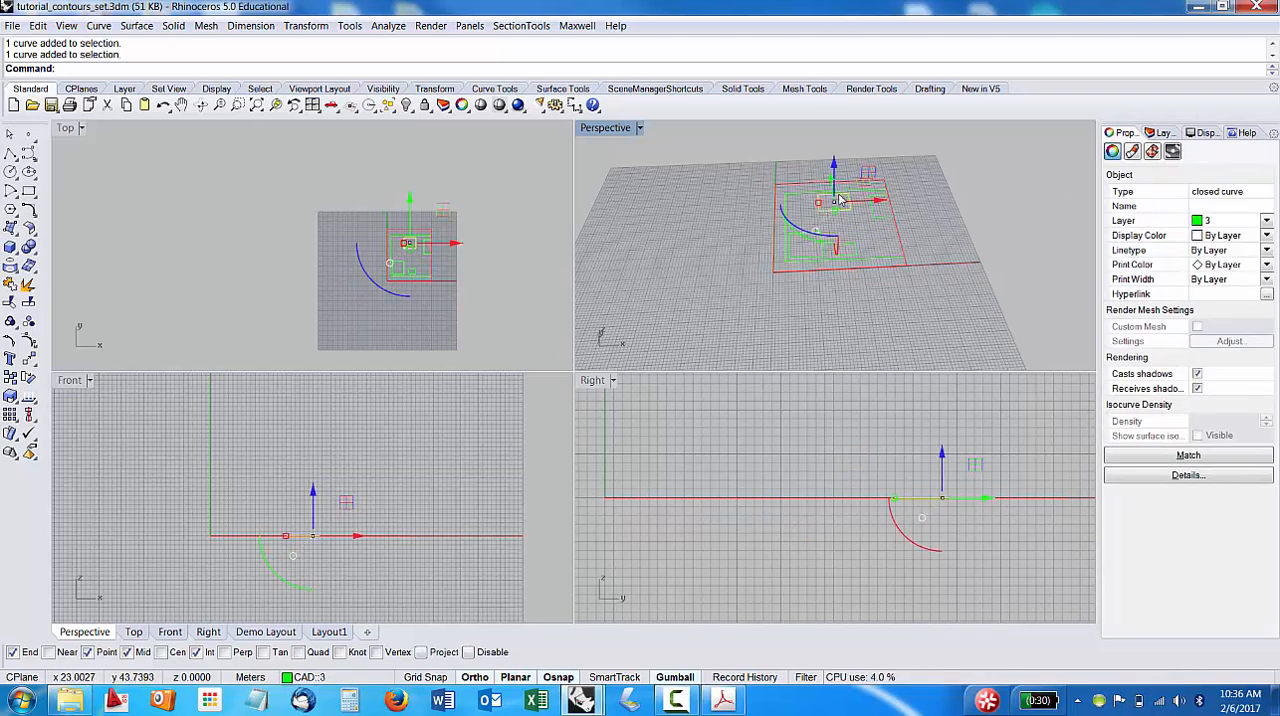
left_click_drag(838, 201, 808, 241)
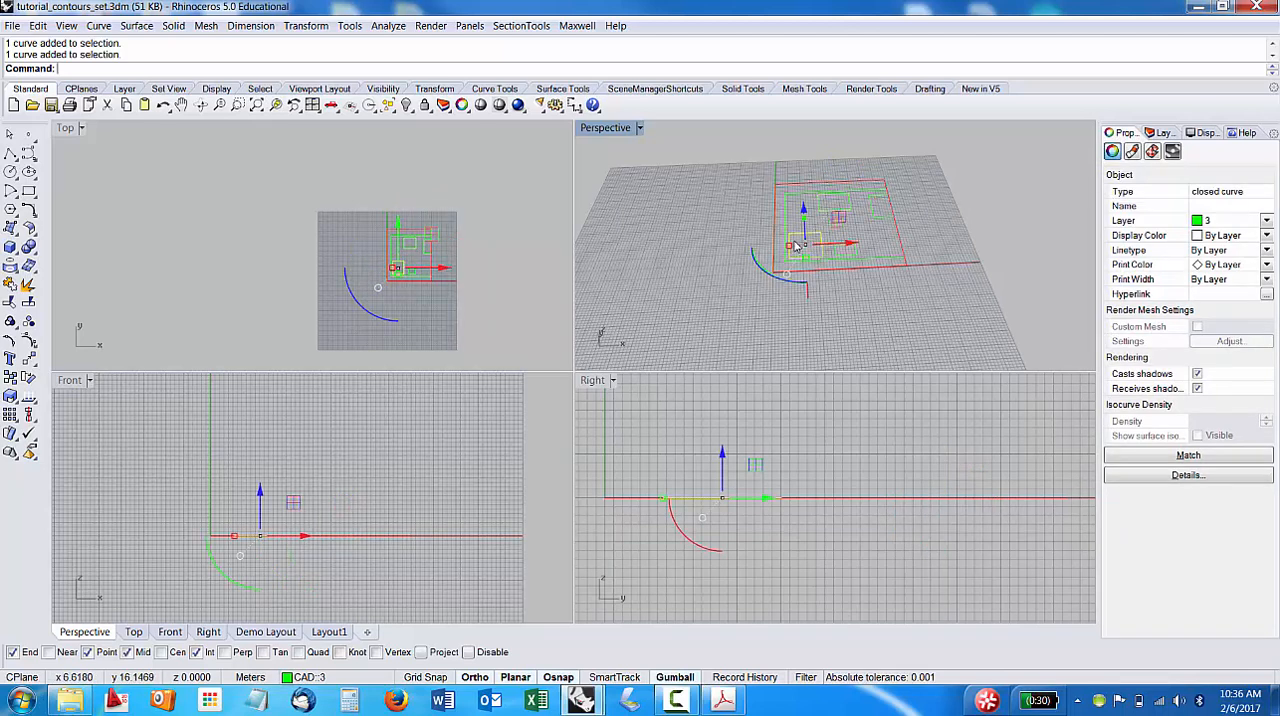
left_click(980, 168)
left_click(1165, 133)
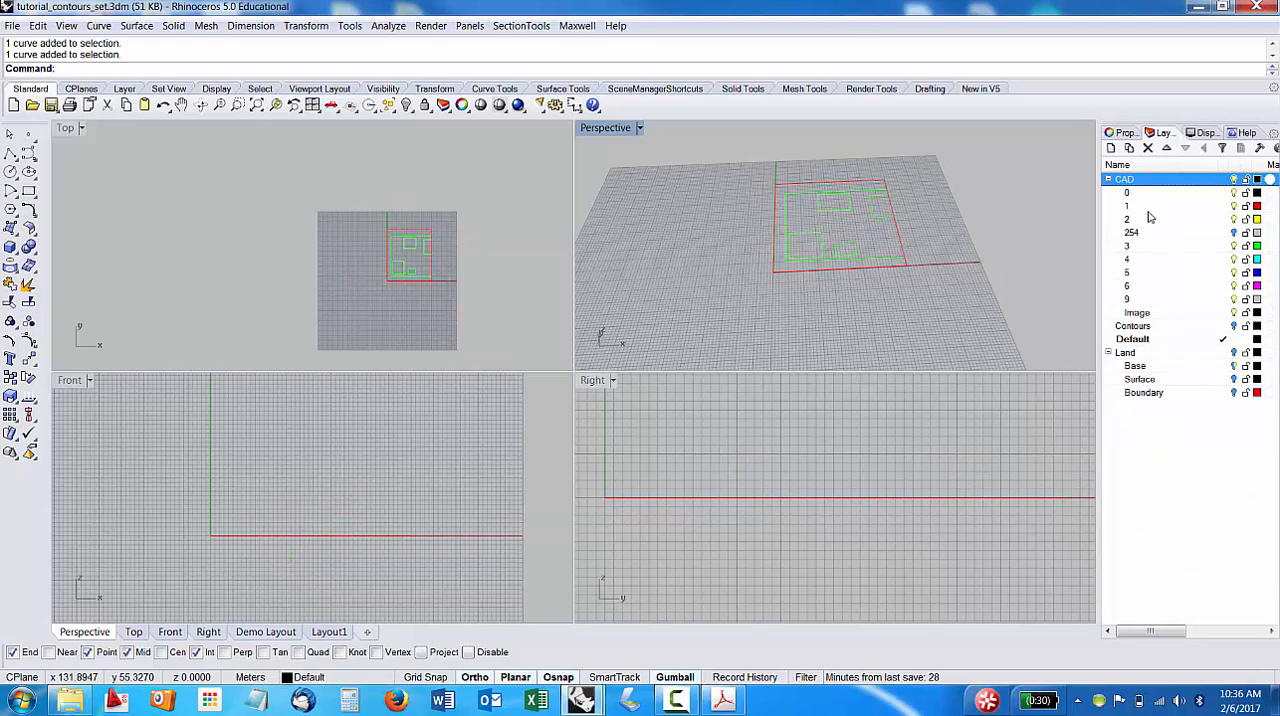
Duplicate CAD sublayer 3 together with its objects, and move the copy out of CAD to the top level.
right_click(1145, 246)
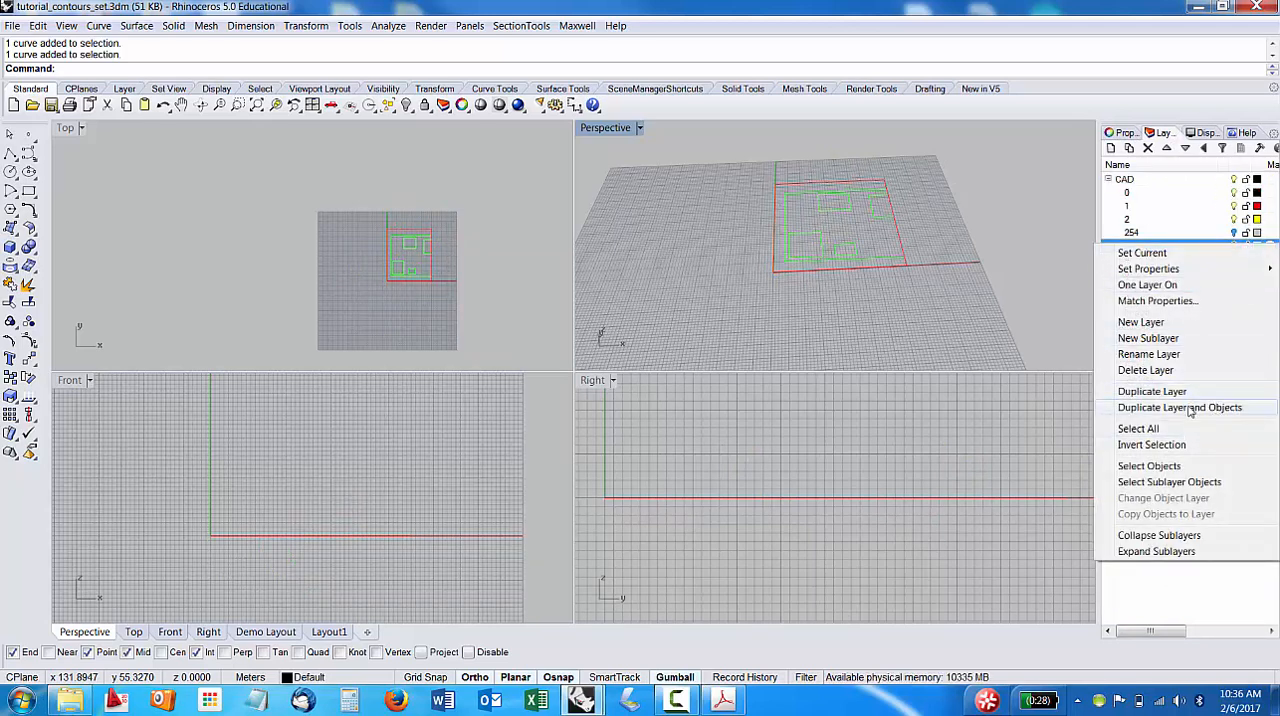
left_click(1188, 408)
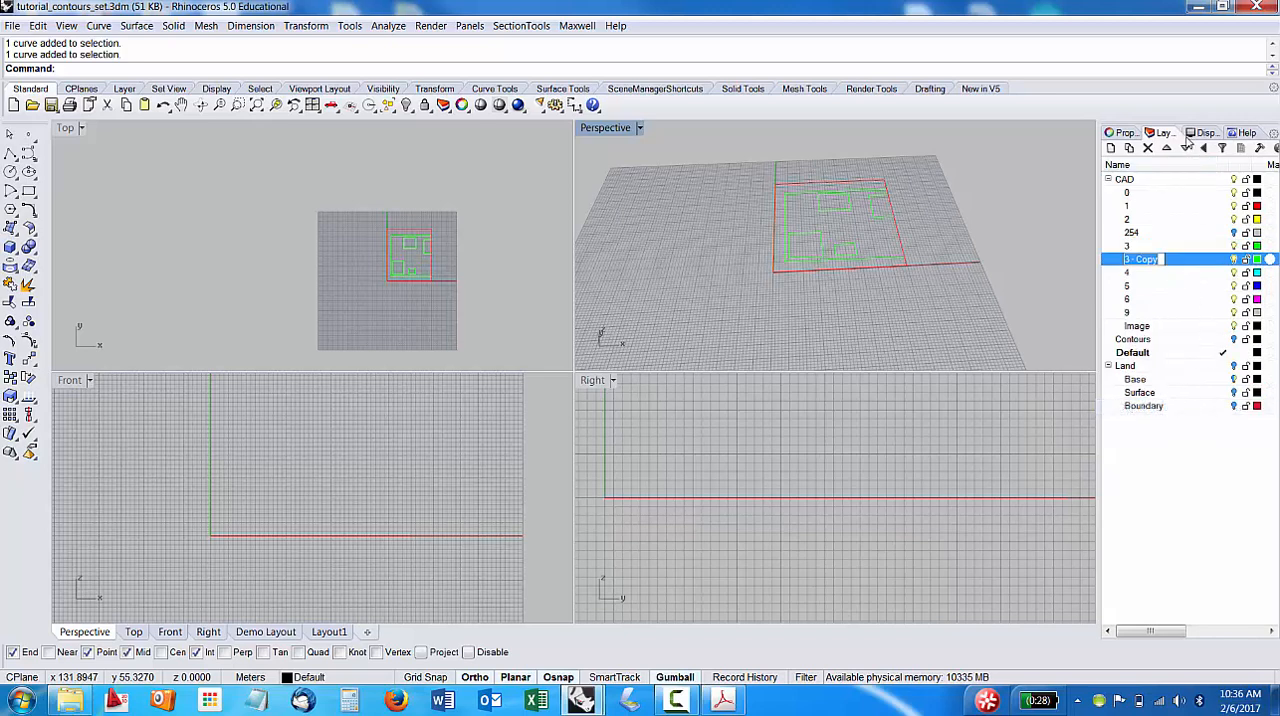
left_click(1205, 149)
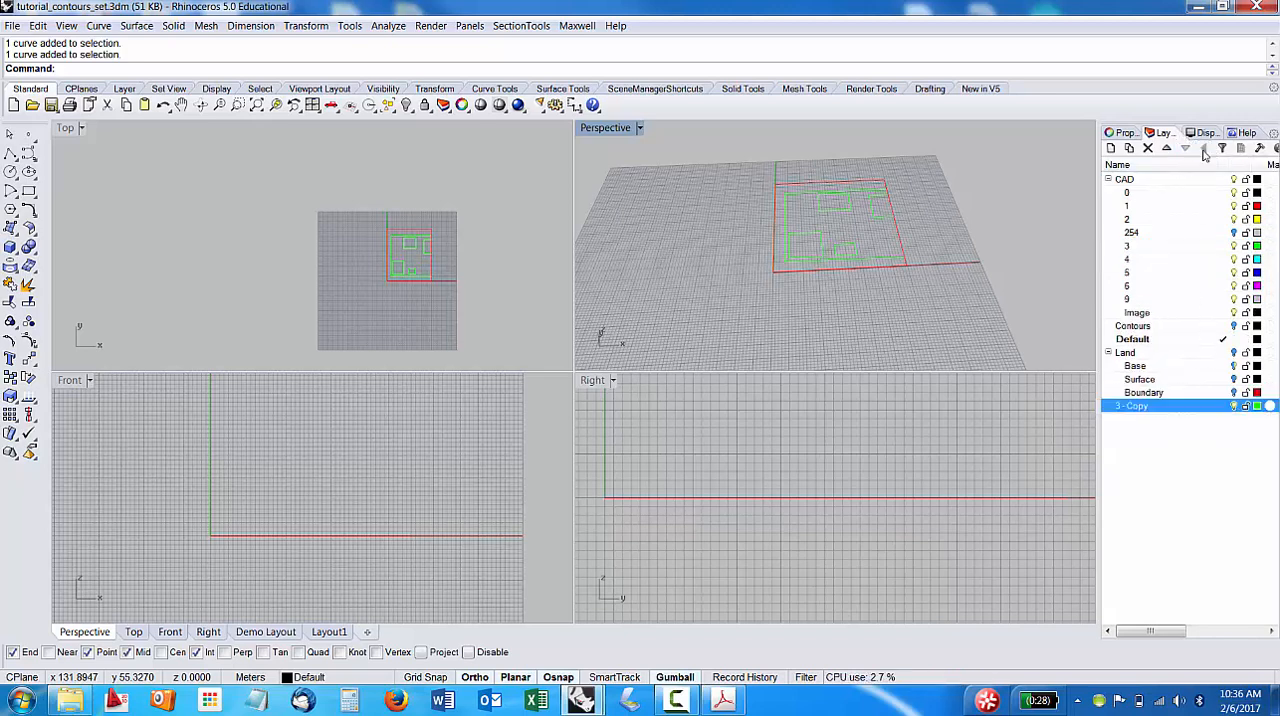
Rename the duplicated layer to Context and collapse the CAD layer's sublayers.
right_click(1141, 409)
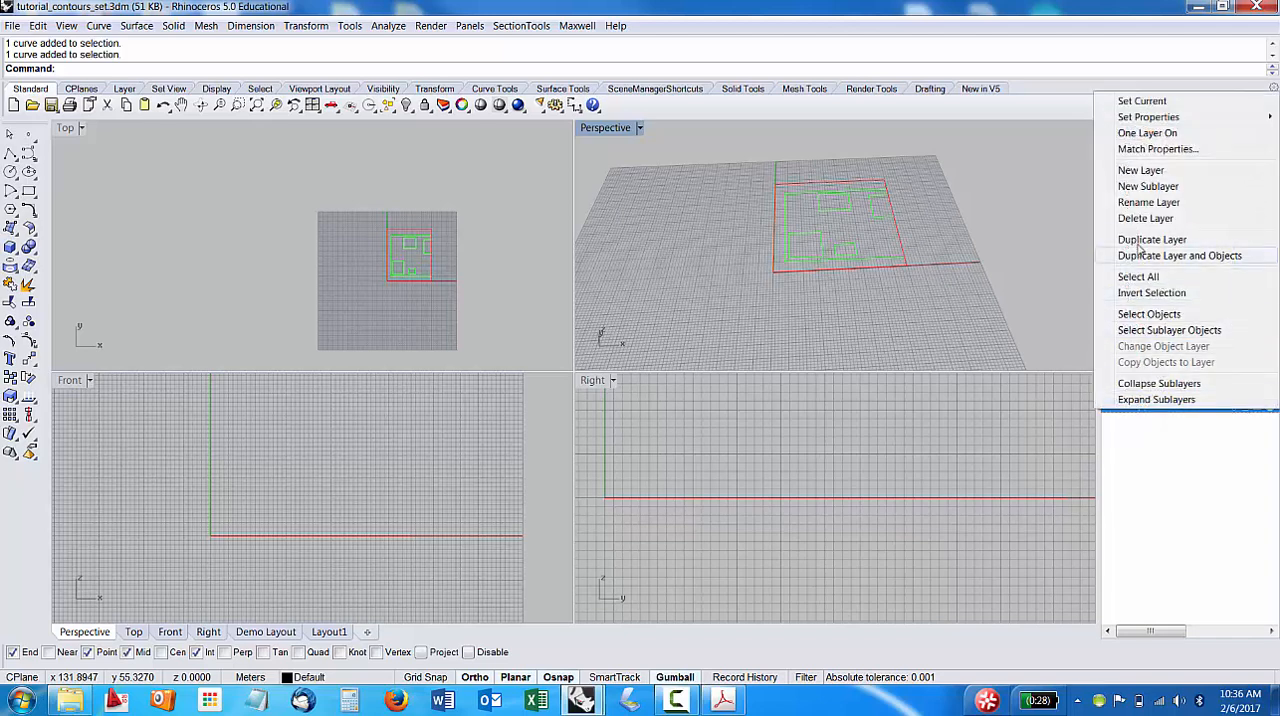
left_click(1149, 203)
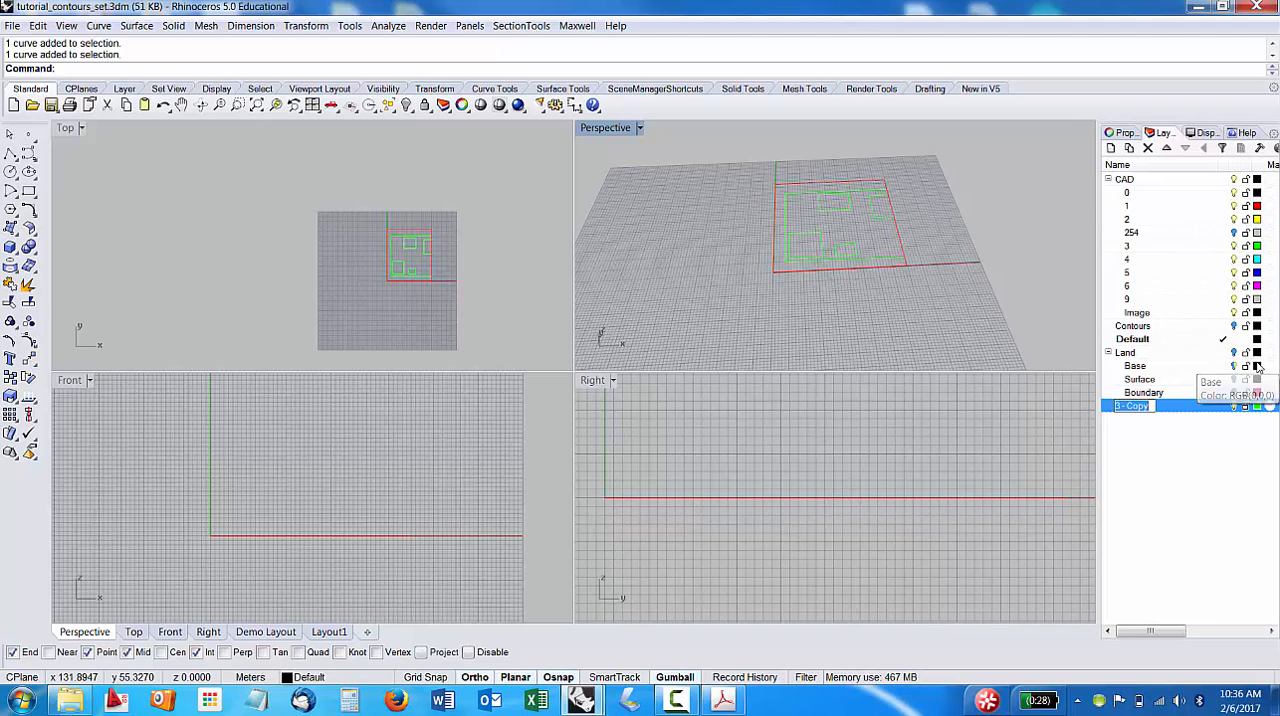
type("Conte")
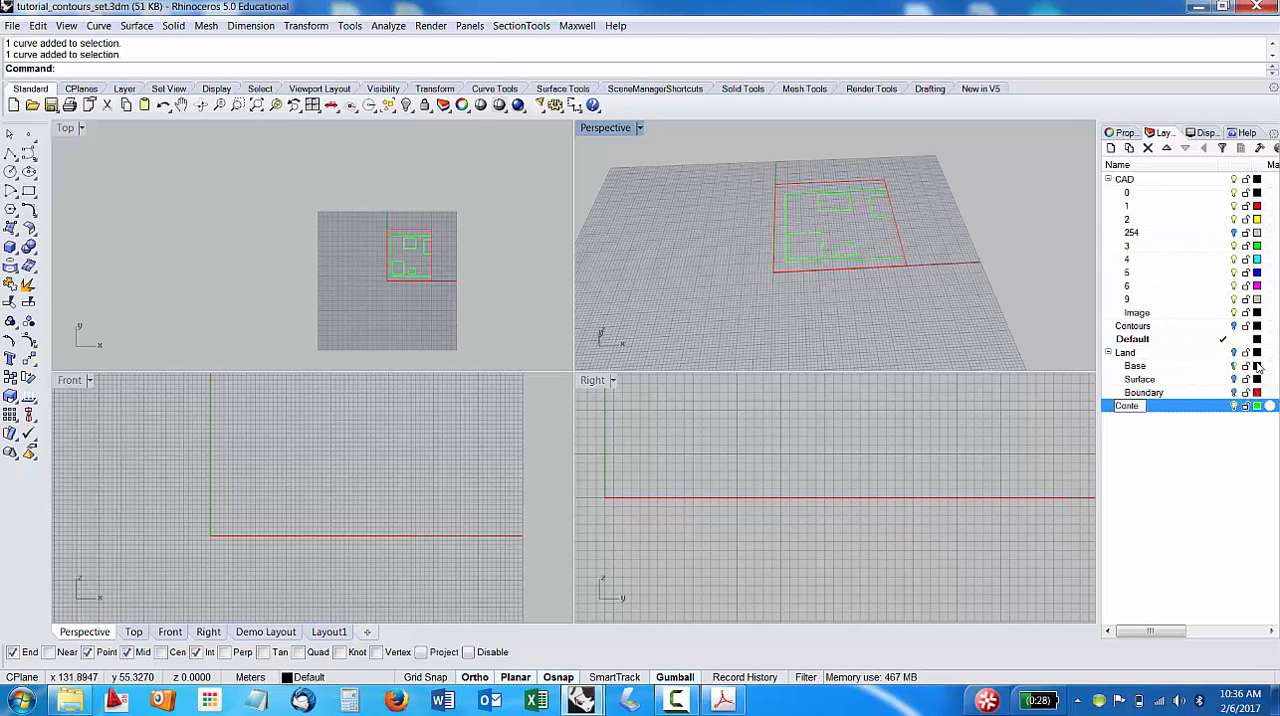
type("xt")
key("Return")
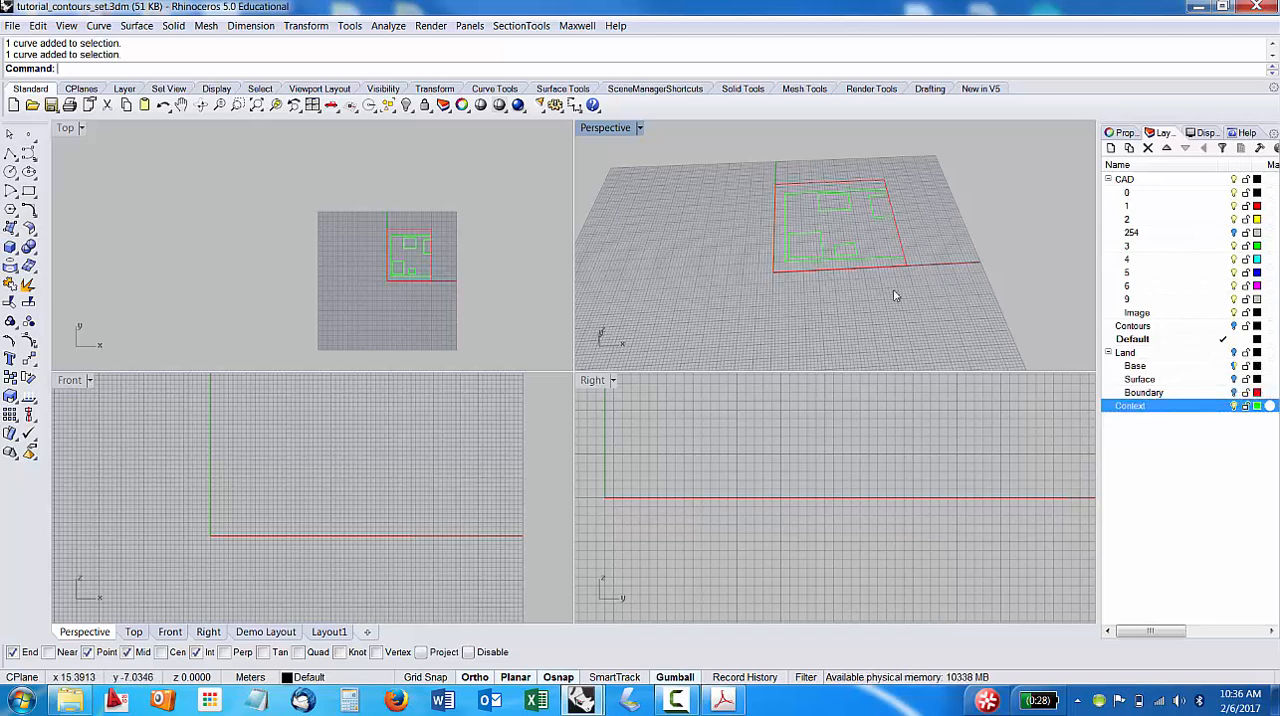
left_click(1108, 180)
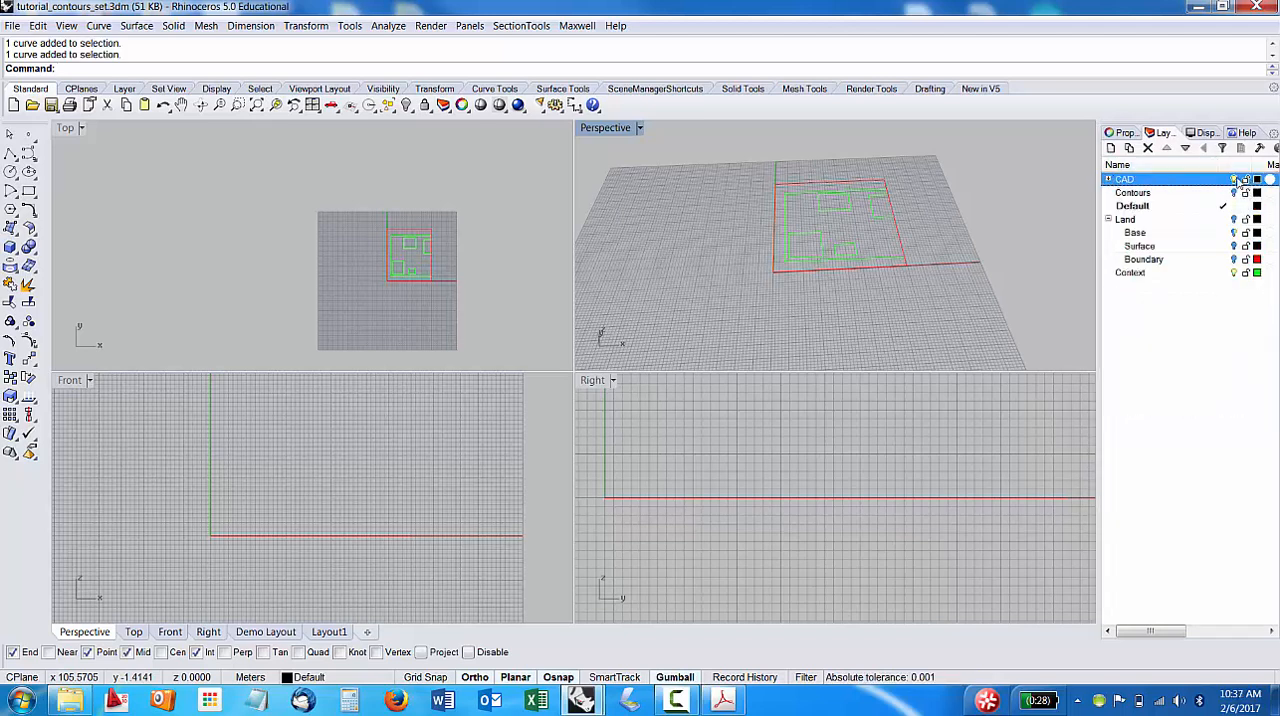
Turn off the CAD layer and select all the curves on the Context layer.
right_click_drag(971, 243, 895, 272)
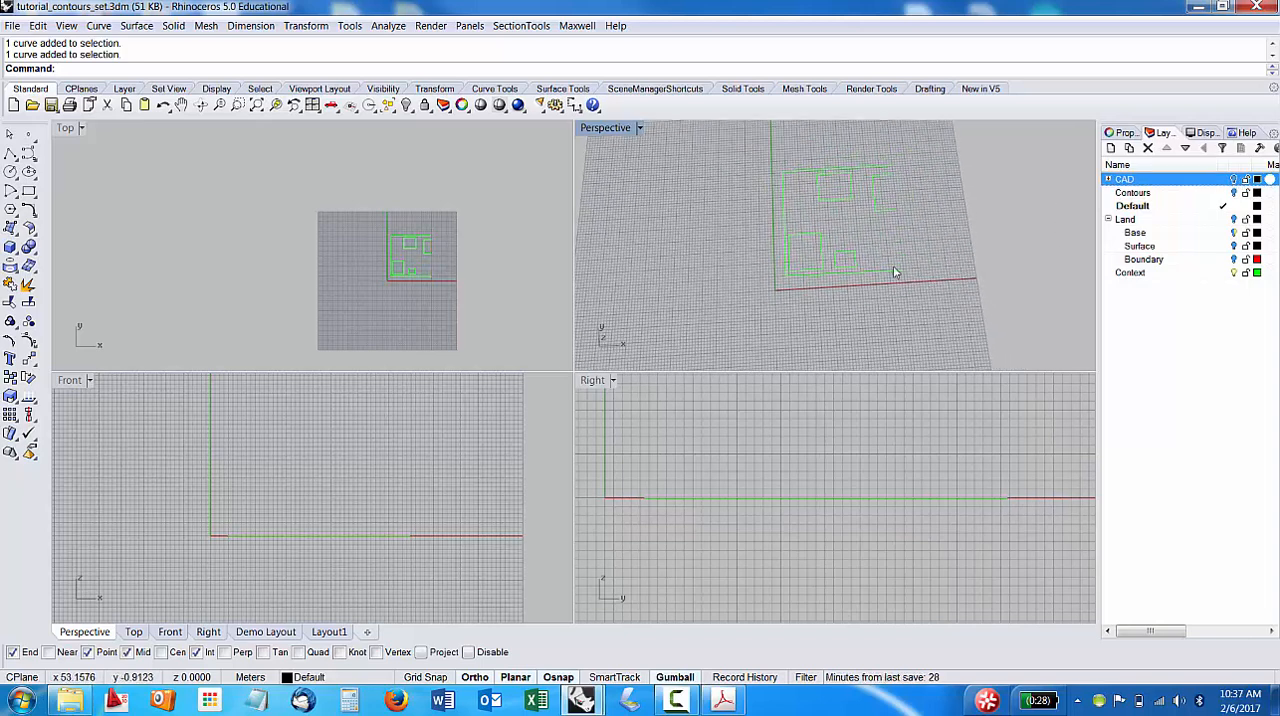
left_click_drag(742, 155, 952, 318)
left_click(997, 240)
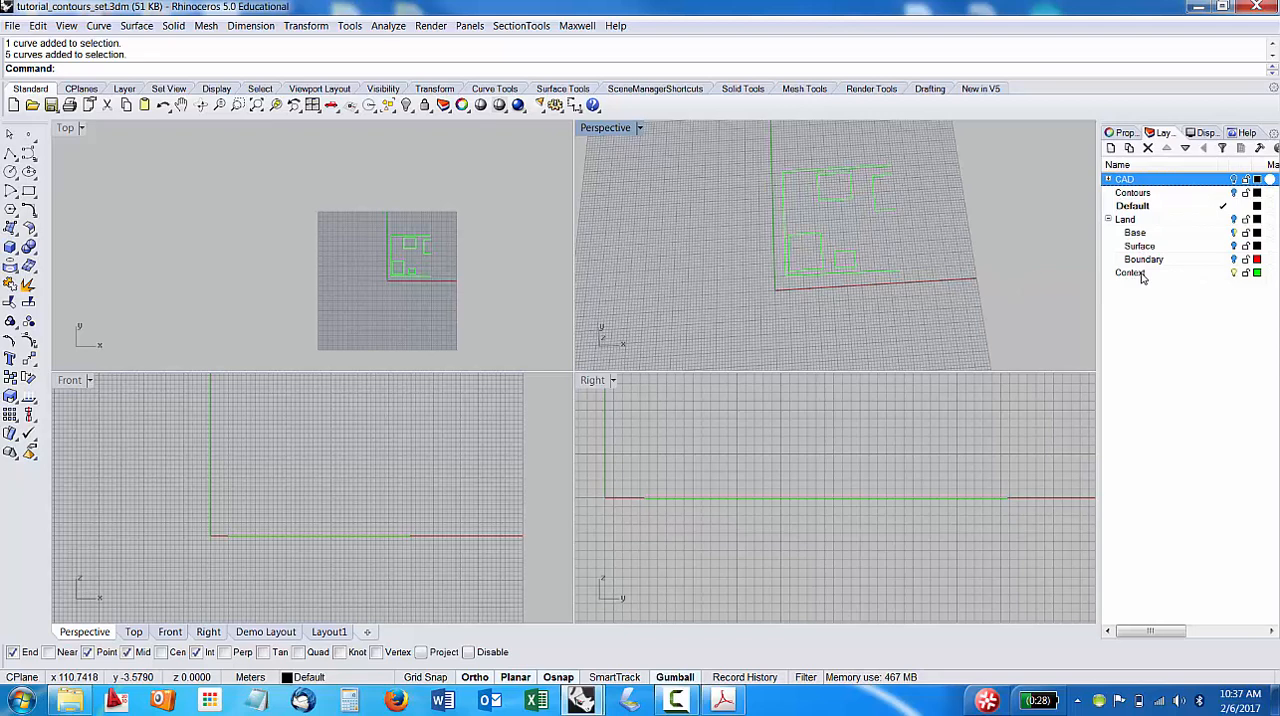
left_click(1130, 273)
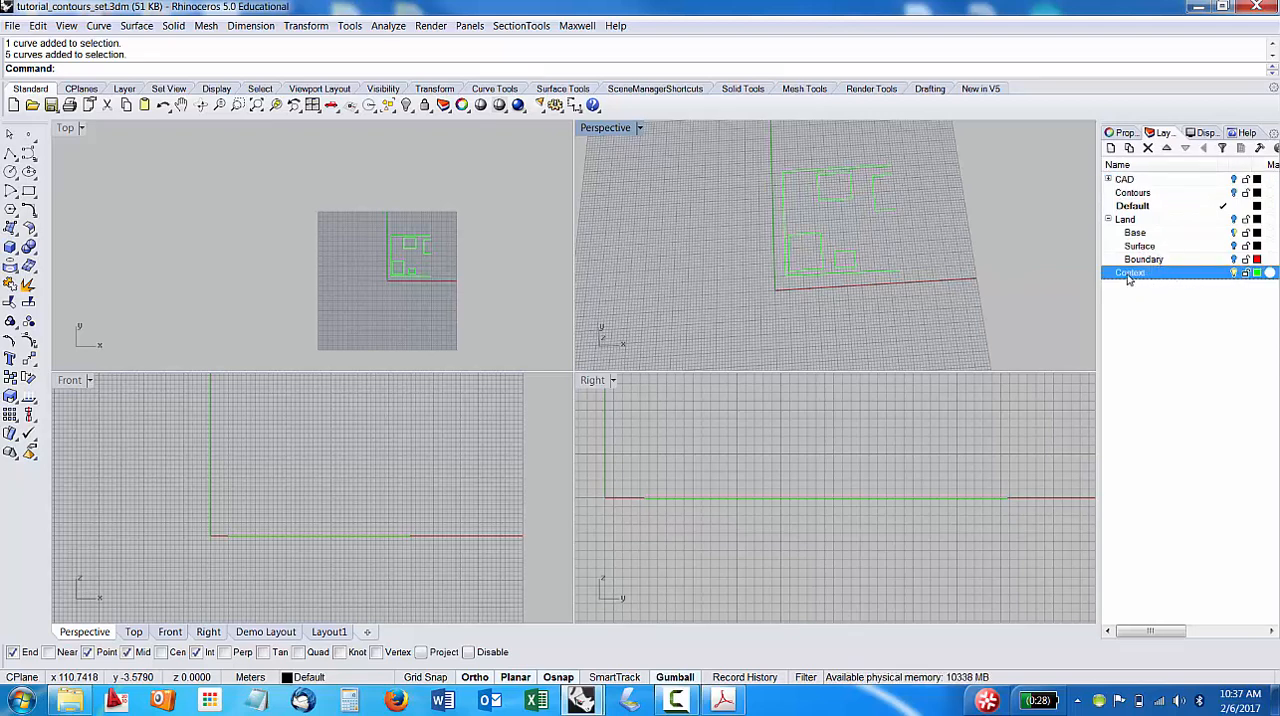
right_click(1153, 285)
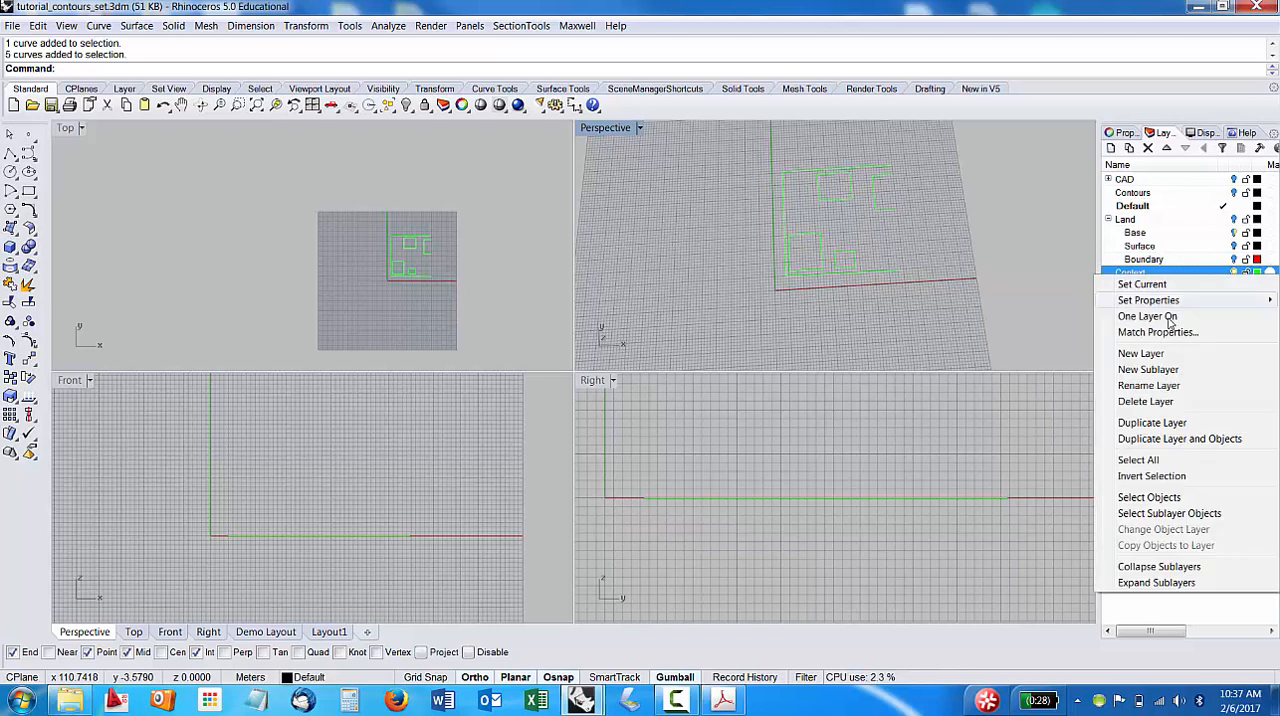
left_click(1188, 495)
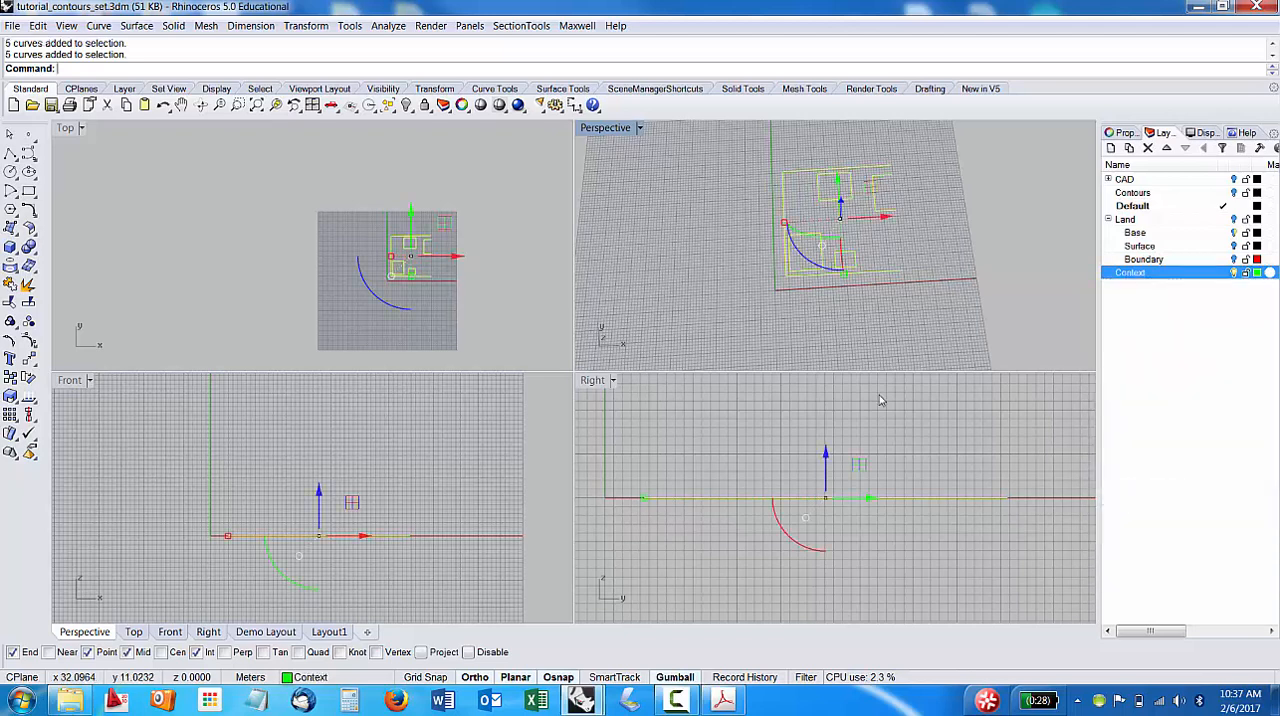
Turn on the Land layer and its Surface sublayer, and raise the selected Context curves vertically until they sit above the terrain.
left_click(1235, 220)
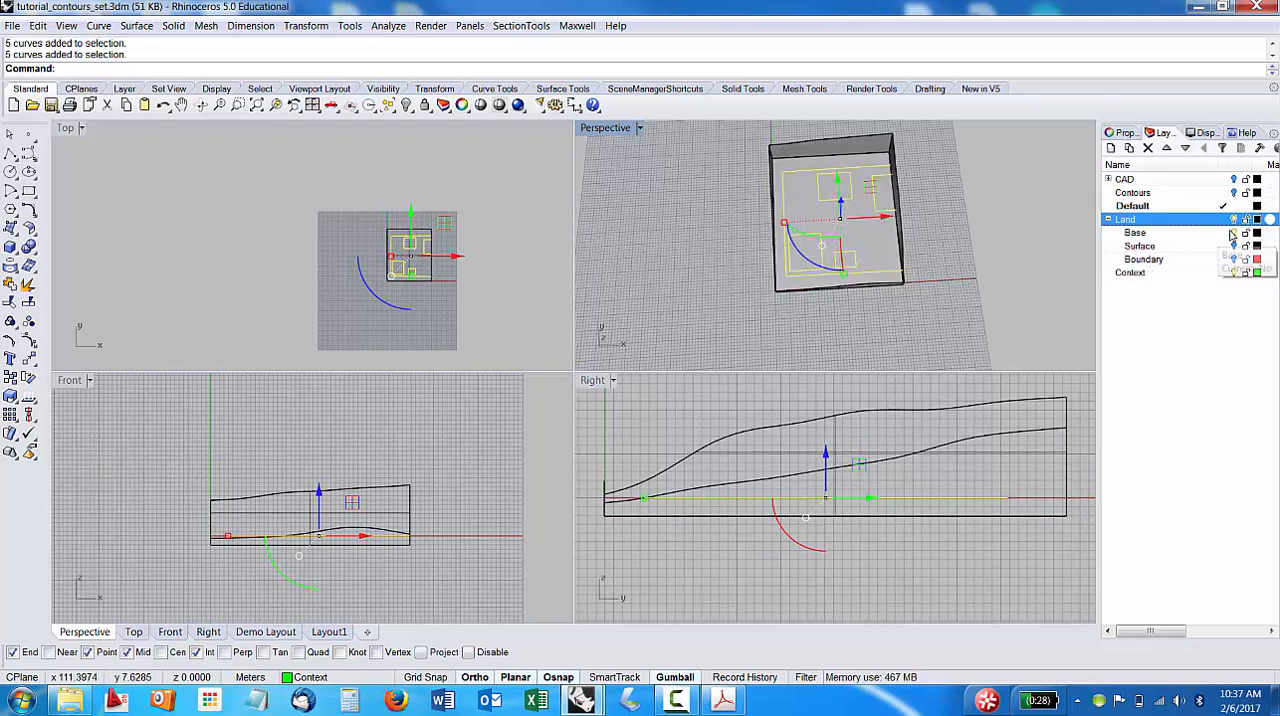
left_click(1234, 246)
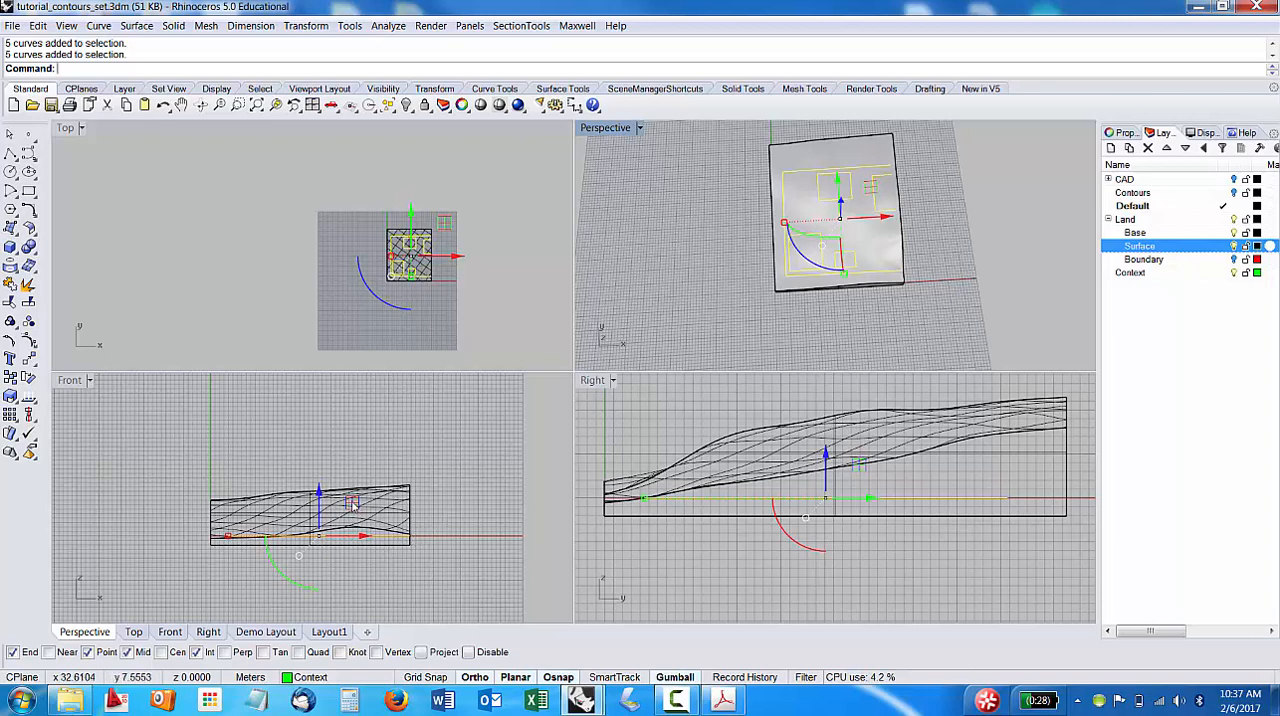
left_click_drag(318, 492, 317, 412)
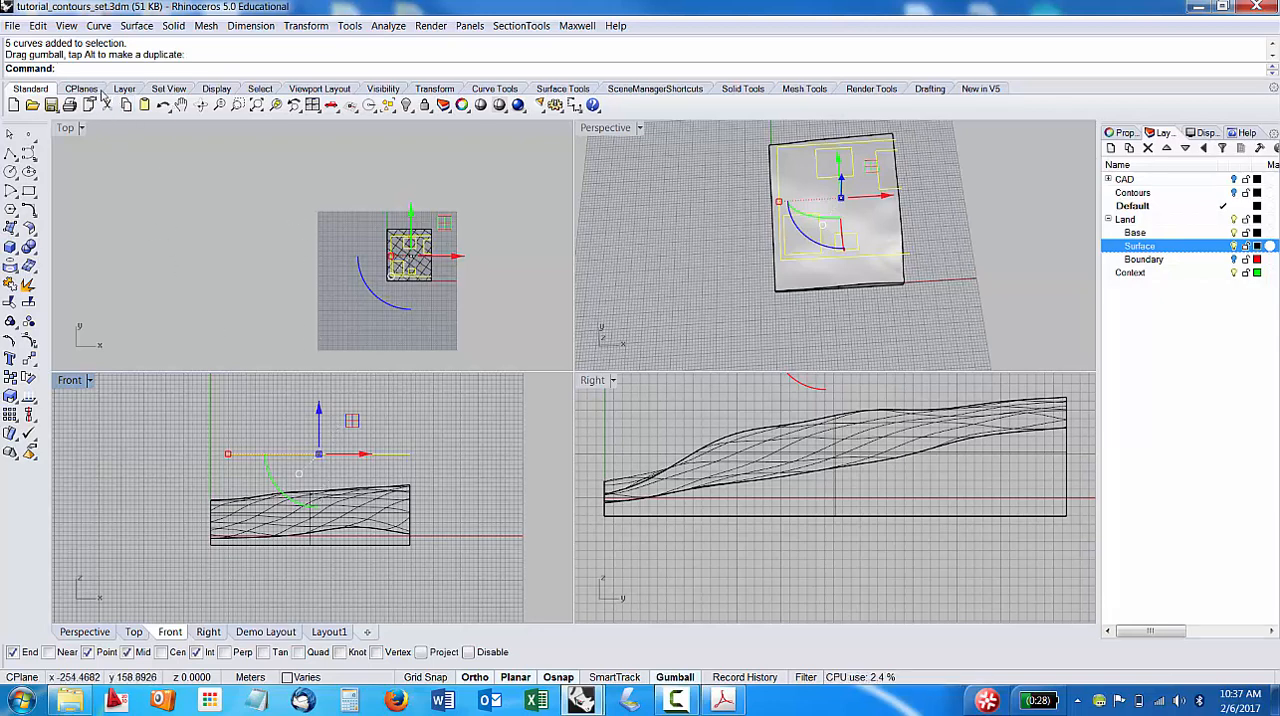
type("Project")
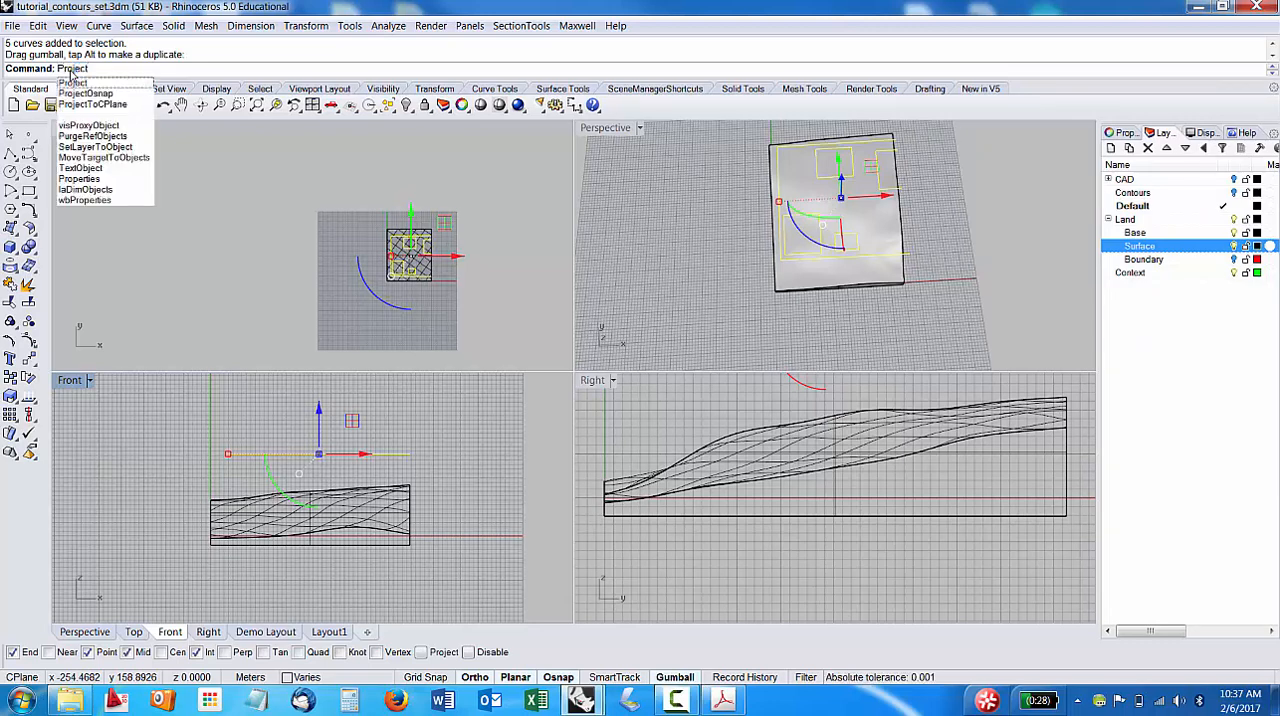
key("Escape")
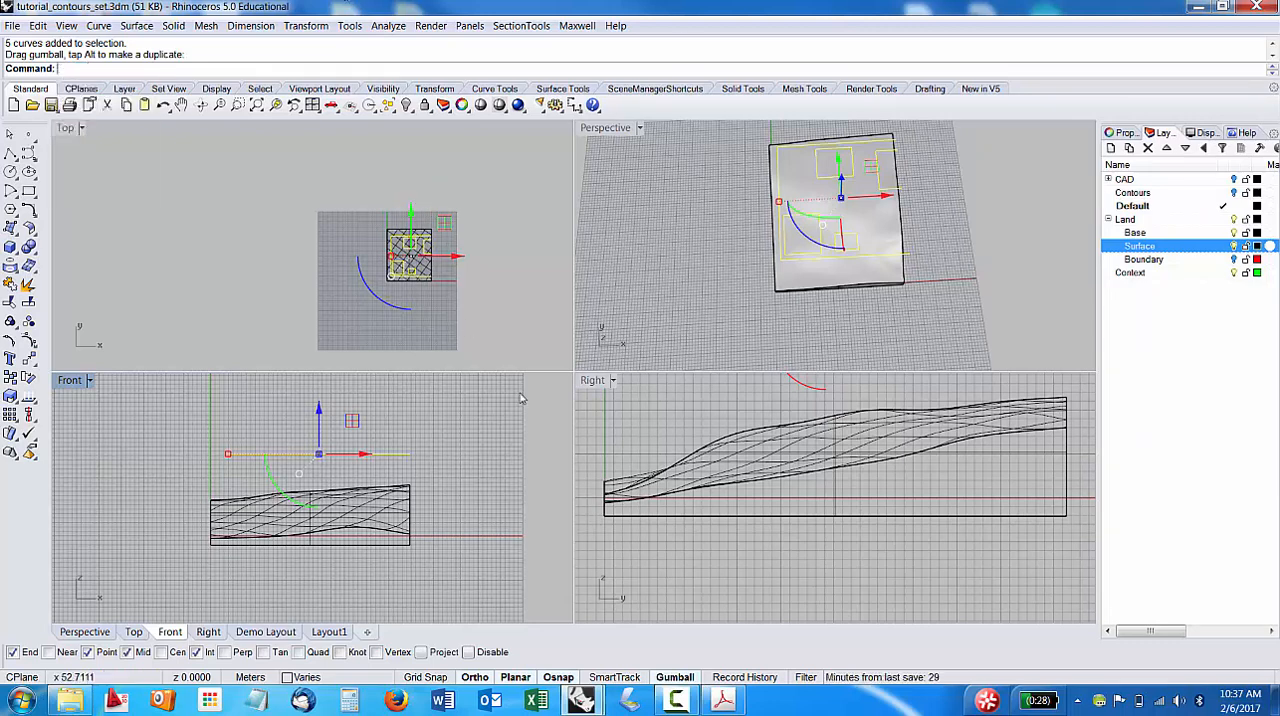
key("Escape")
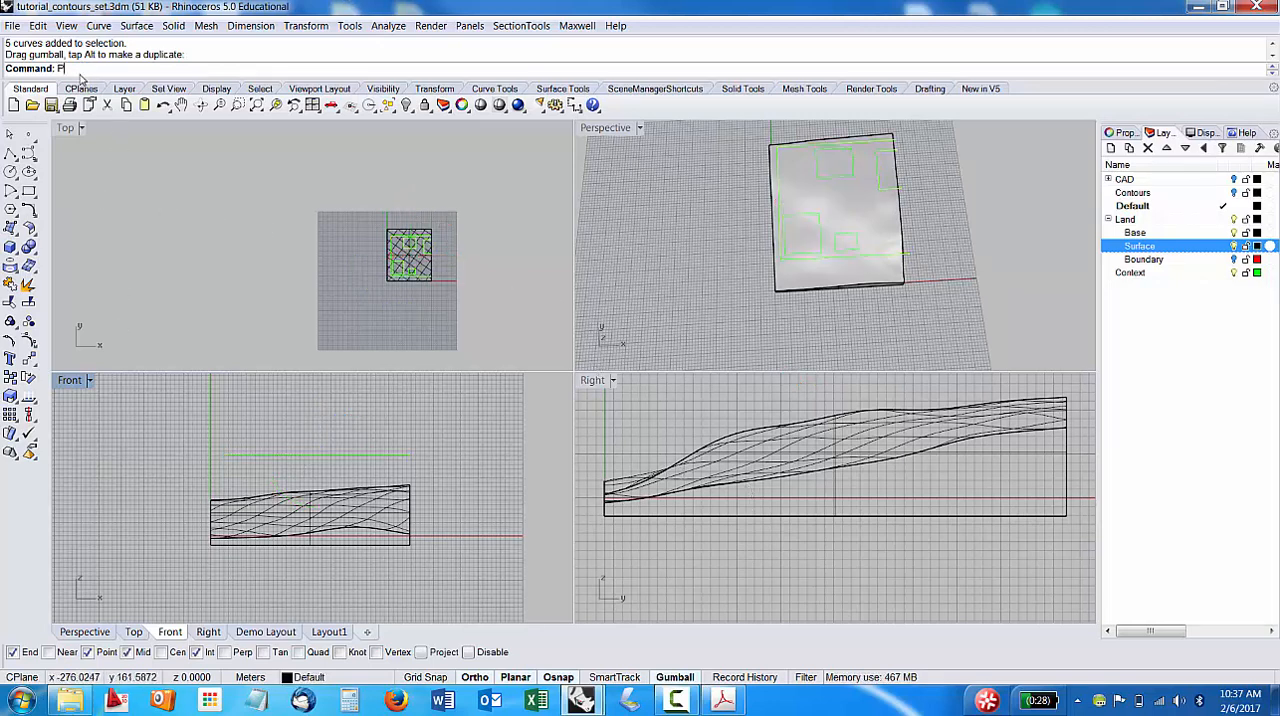
Project the raised Context curves straight down onto the terrain surface, with DeleteInput set to No.
key("Return")
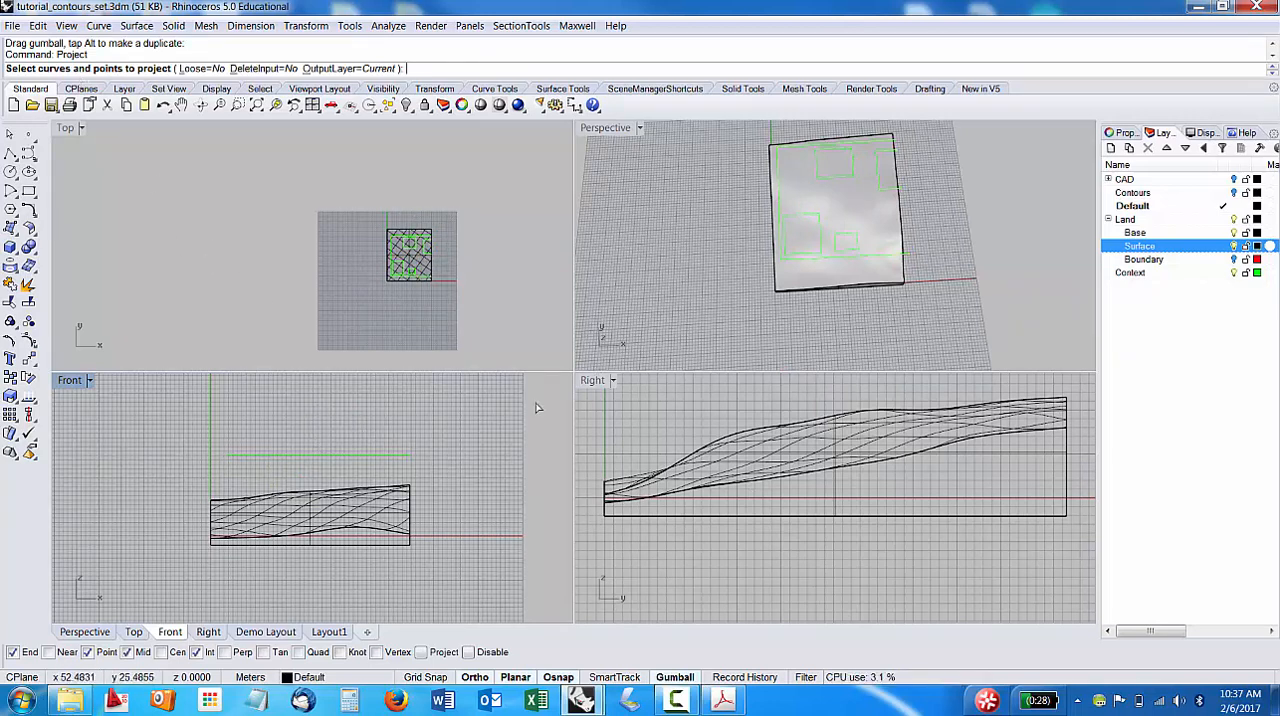
left_click_drag(197, 437, 463, 466)
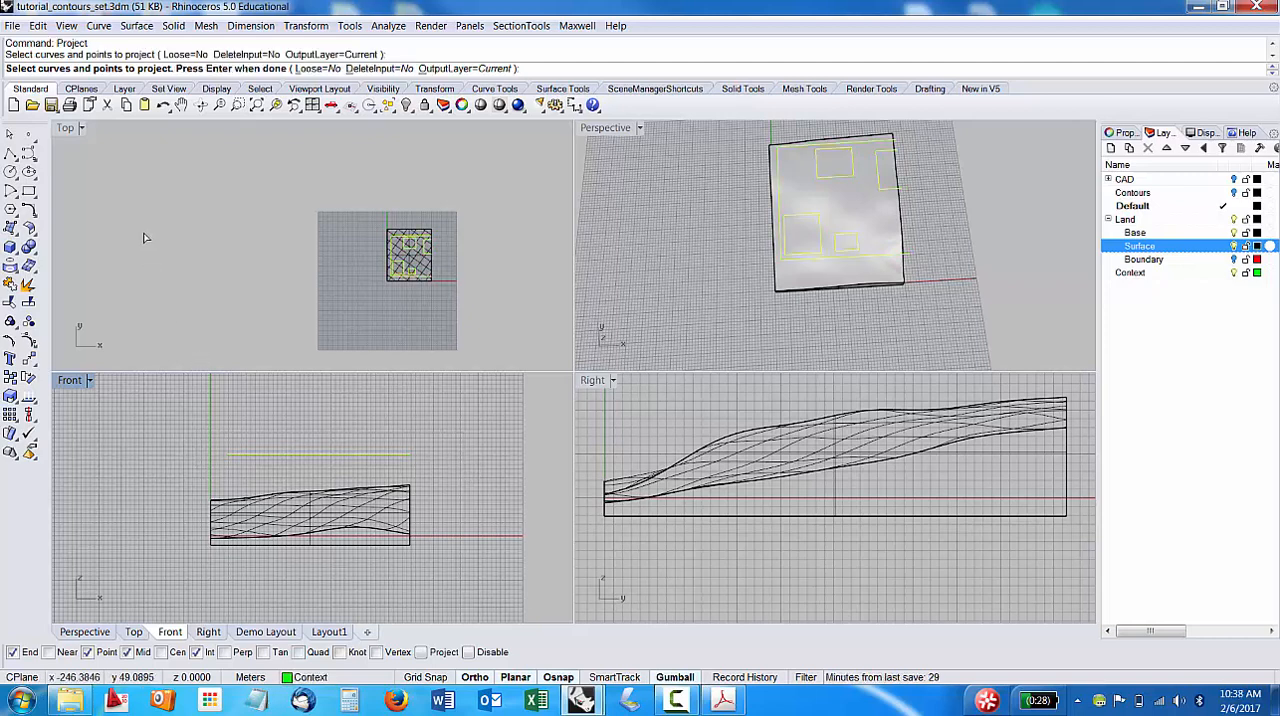
key("Return")
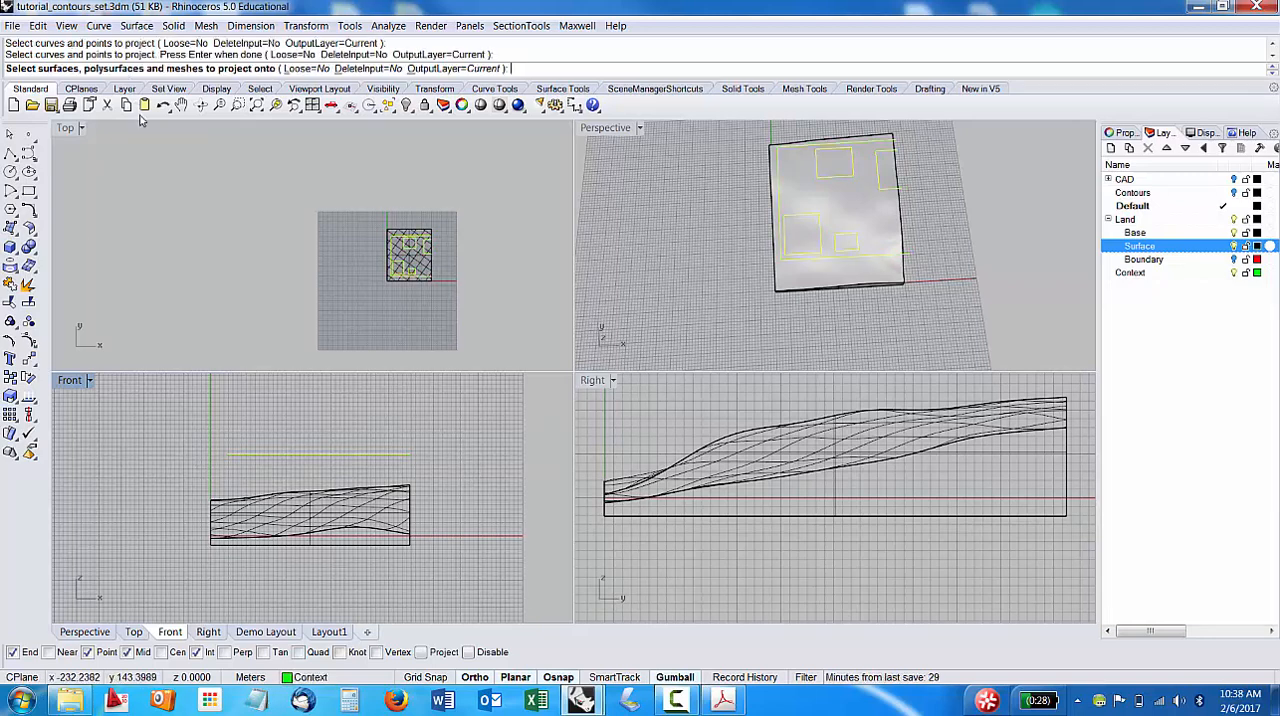
left_click(856, 218)
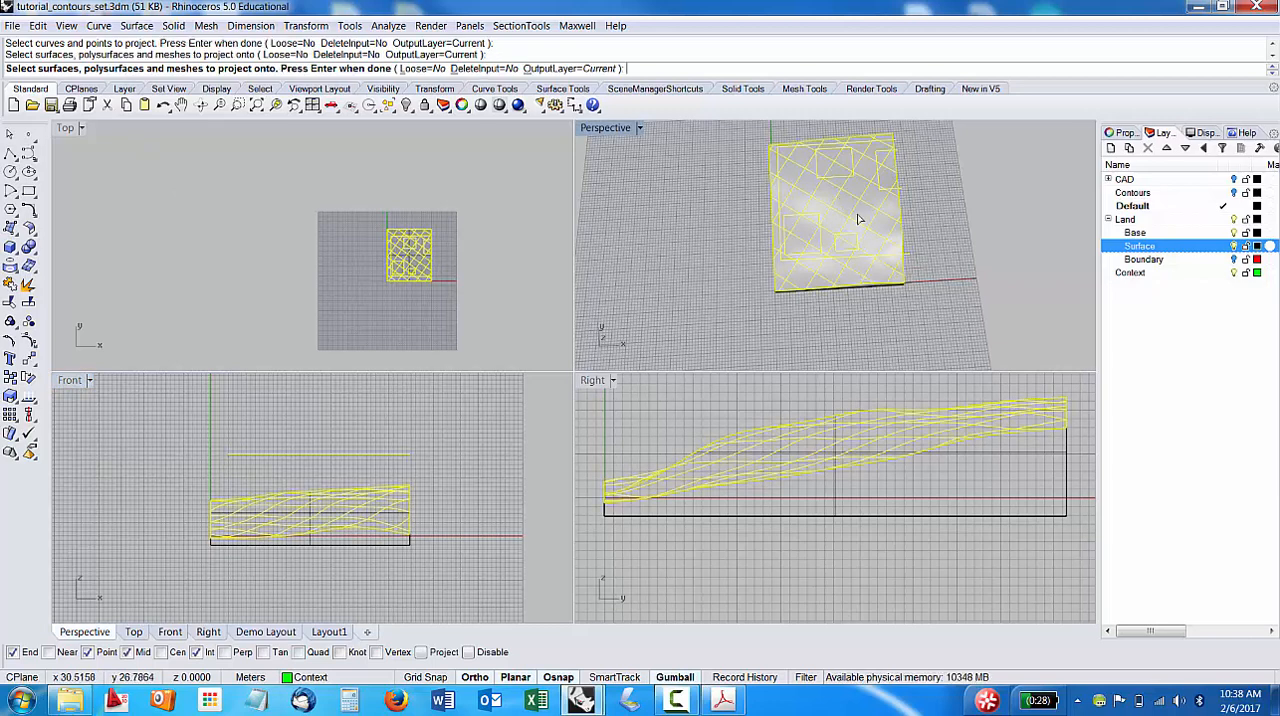
key("Return")
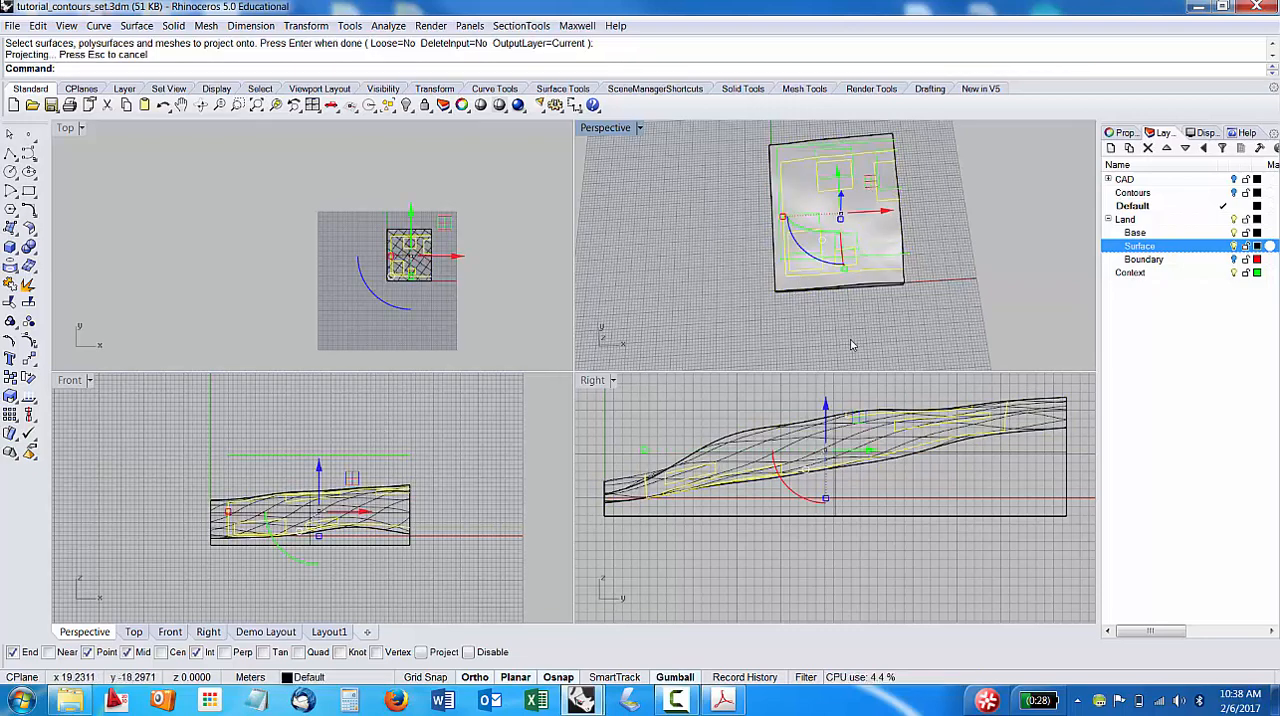
Create a new top-level layer below Context and name it Context_porjected.
right_click_drag(872, 340, 955, 245)
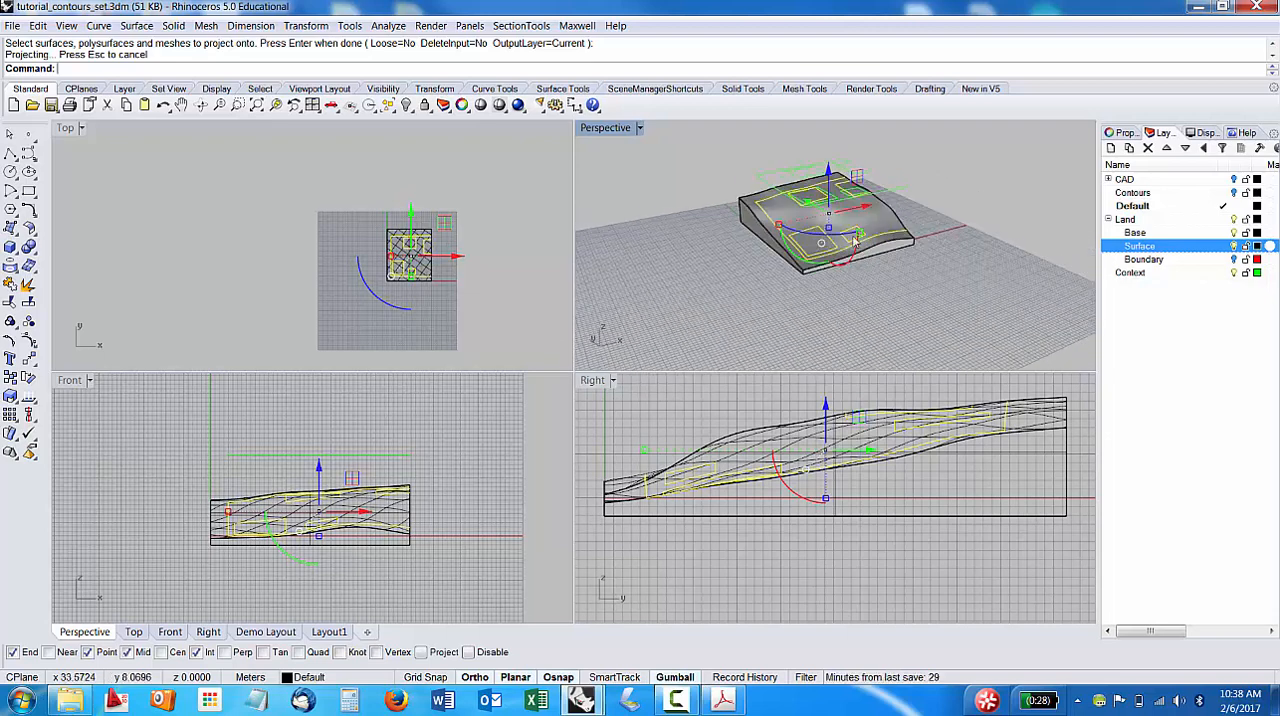
left_click(1109, 149)
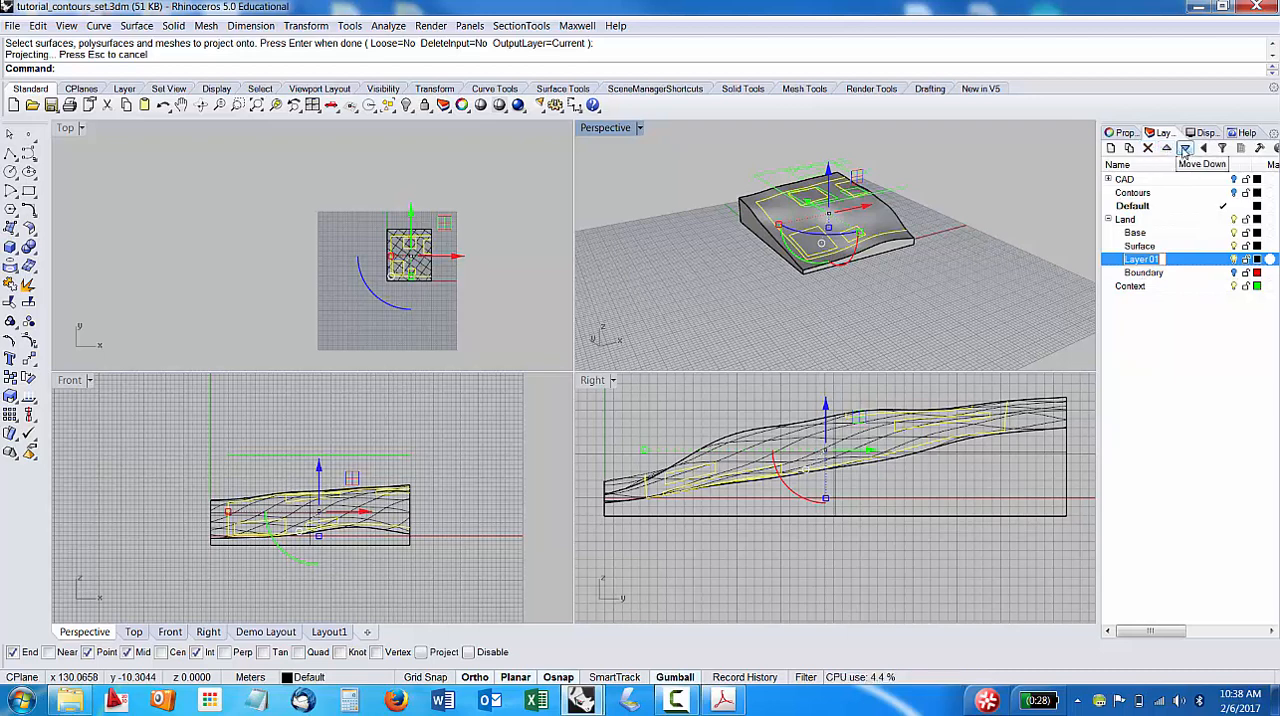
left_click(1207, 149)
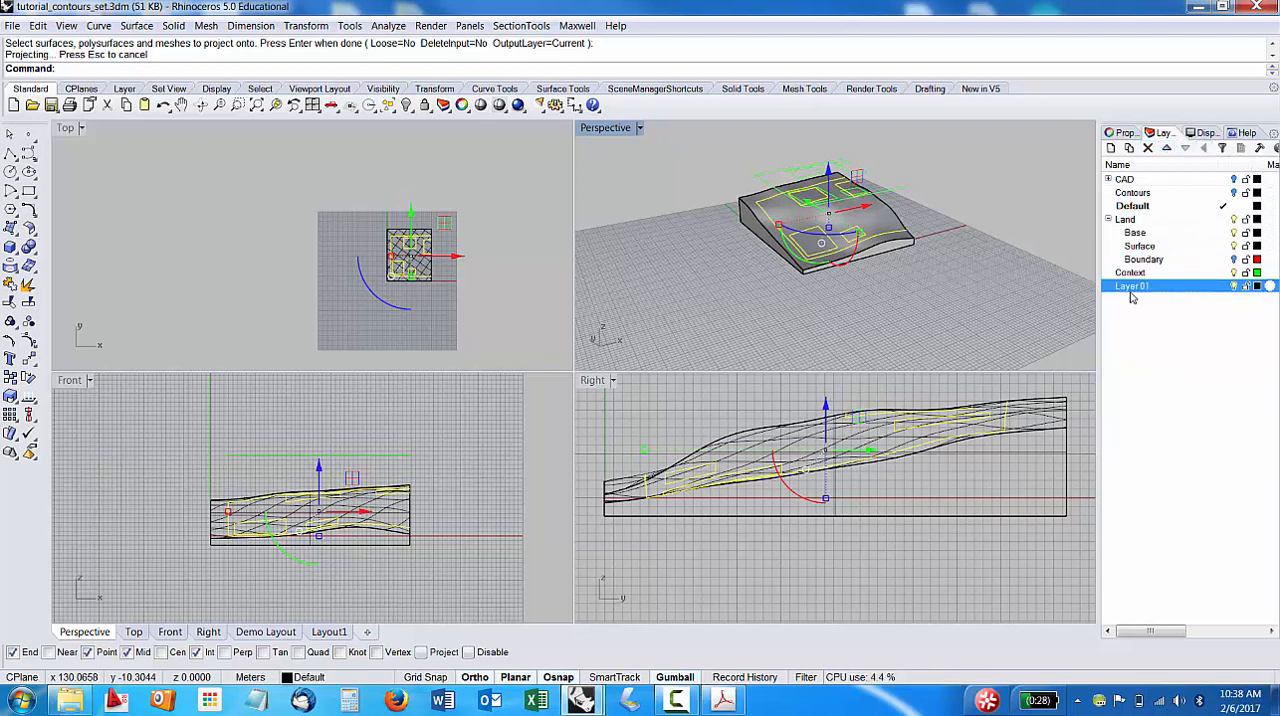
type("C")
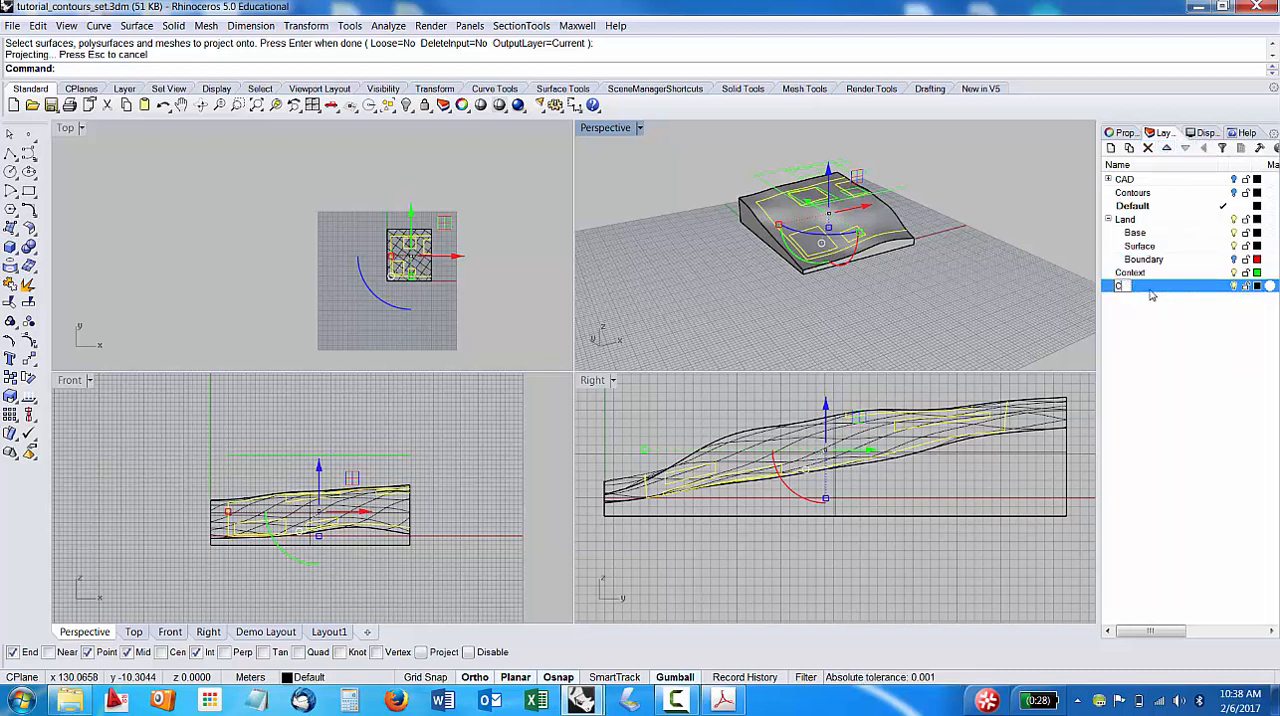
type("ontext_pol")
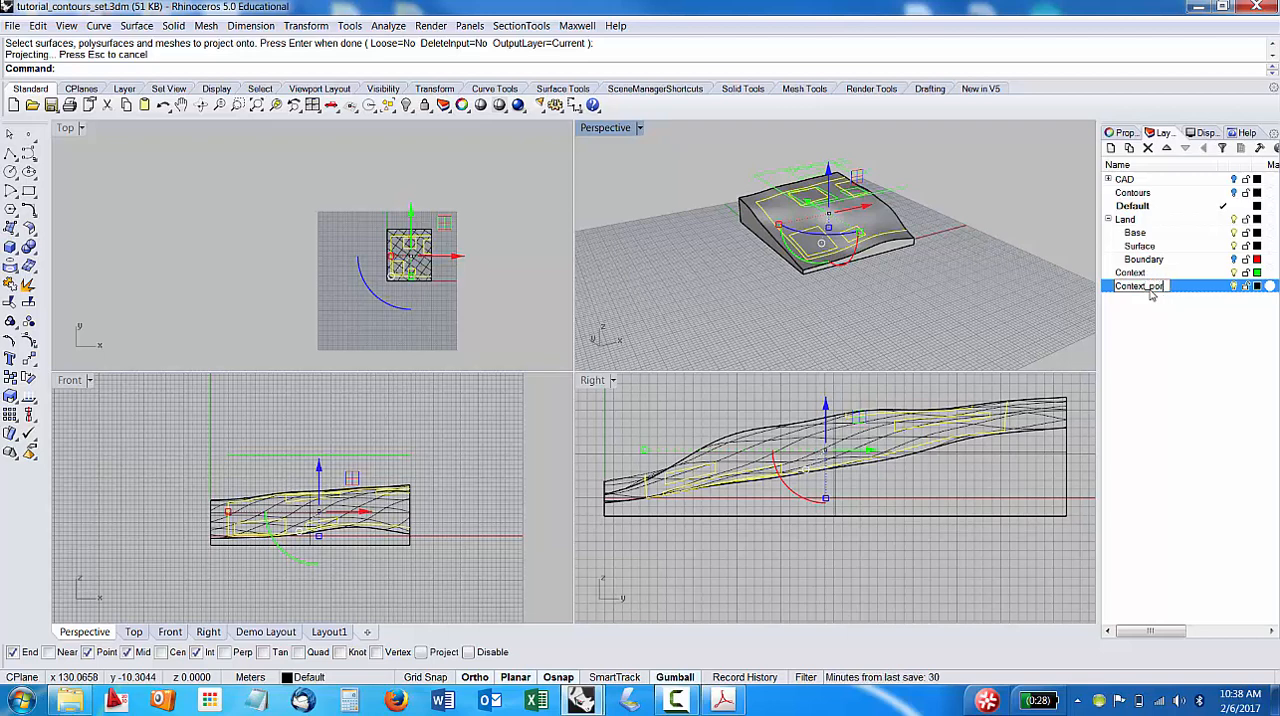
type("jected")
key("Return")
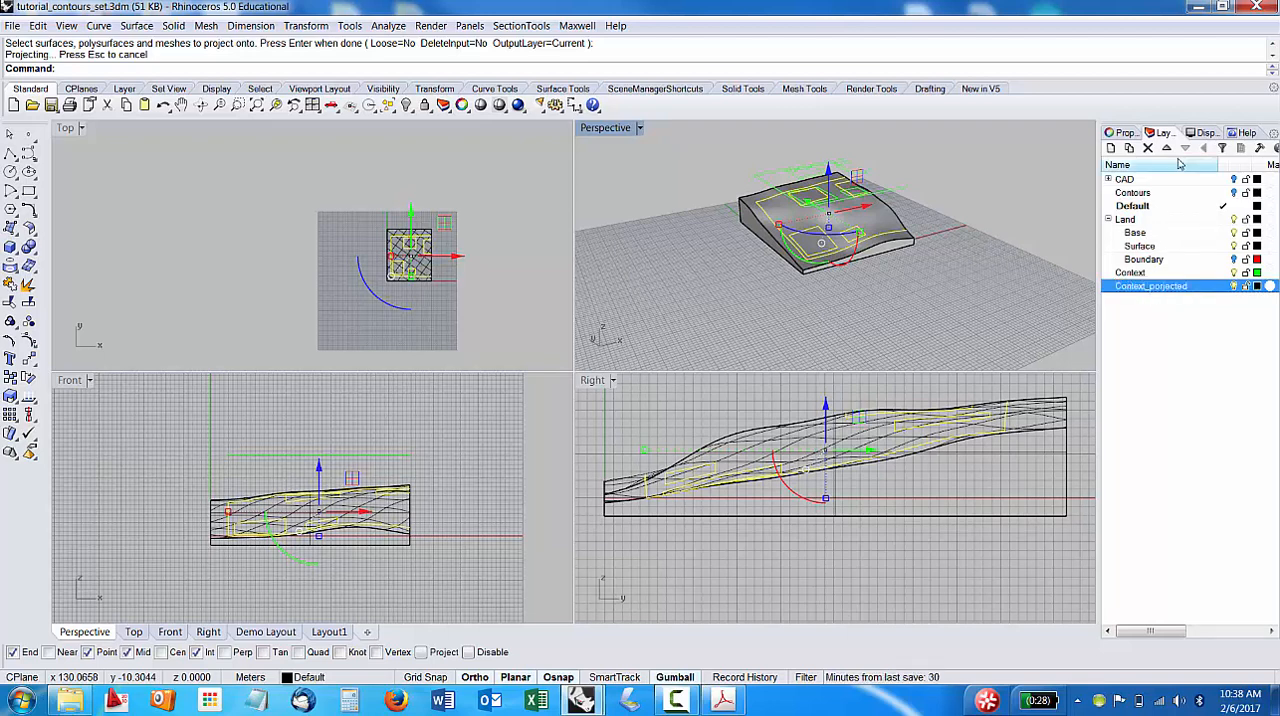
Assign the five selected projected curves to the Context_porjected layer.
left_click(1124, 133)
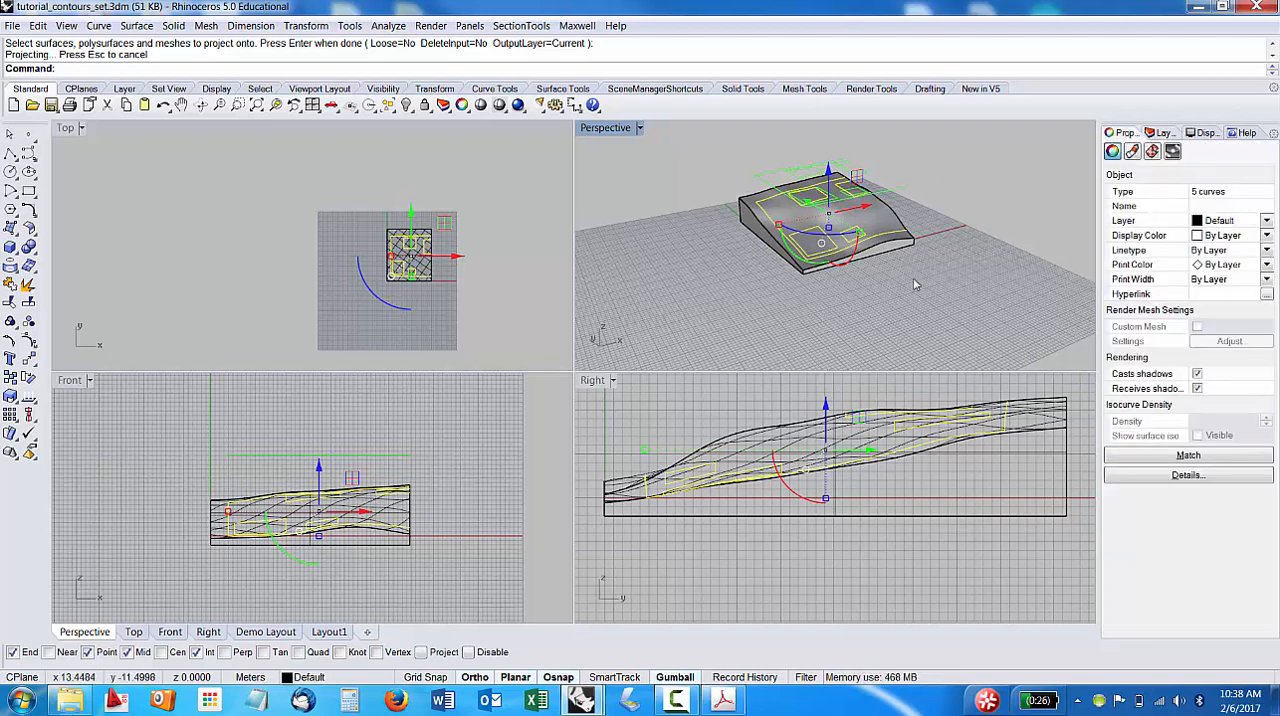
left_click(1266, 221)
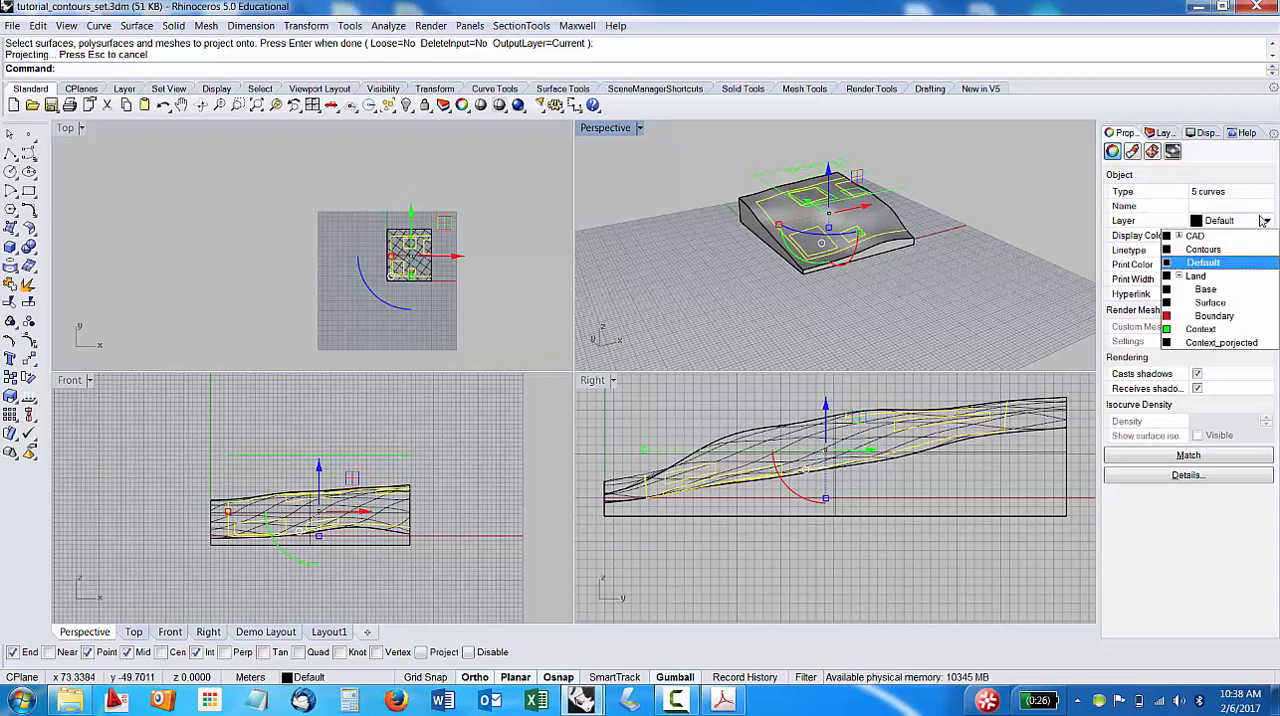
left_click(1221, 343)
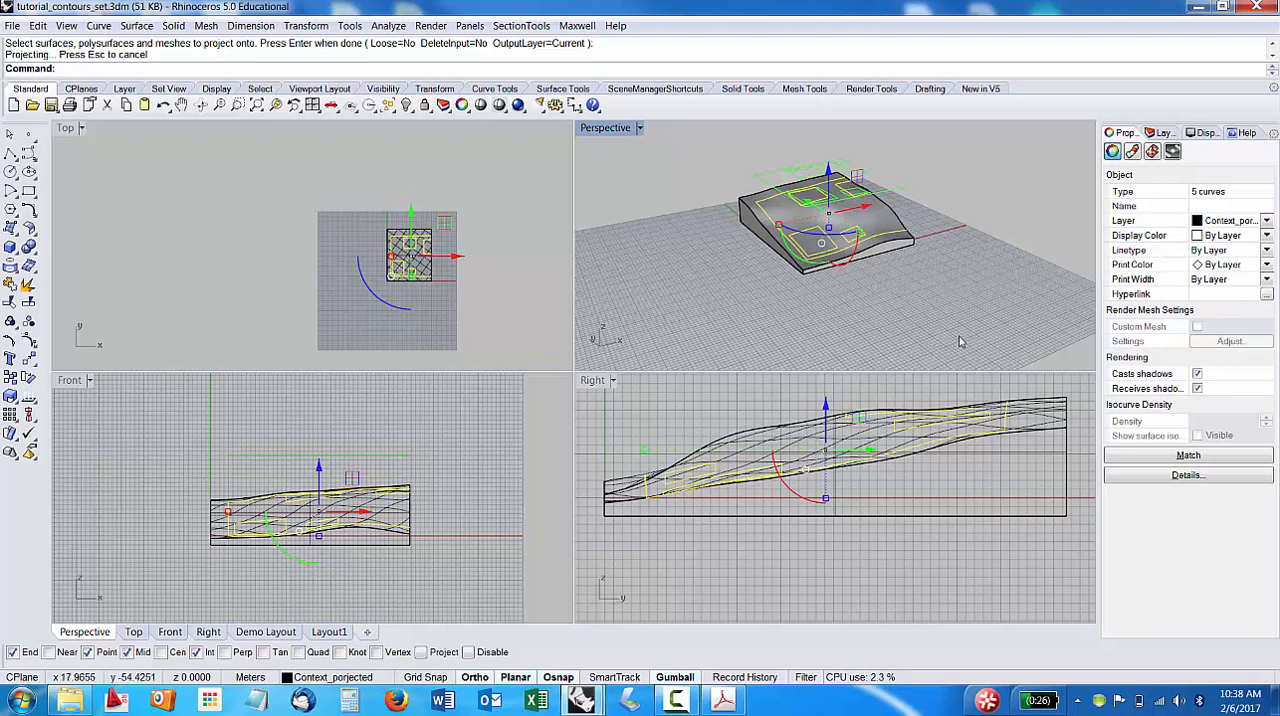
Set the Context_porjected layer's colour to Purple and deselect the projected curves.
left_click(1192, 133)
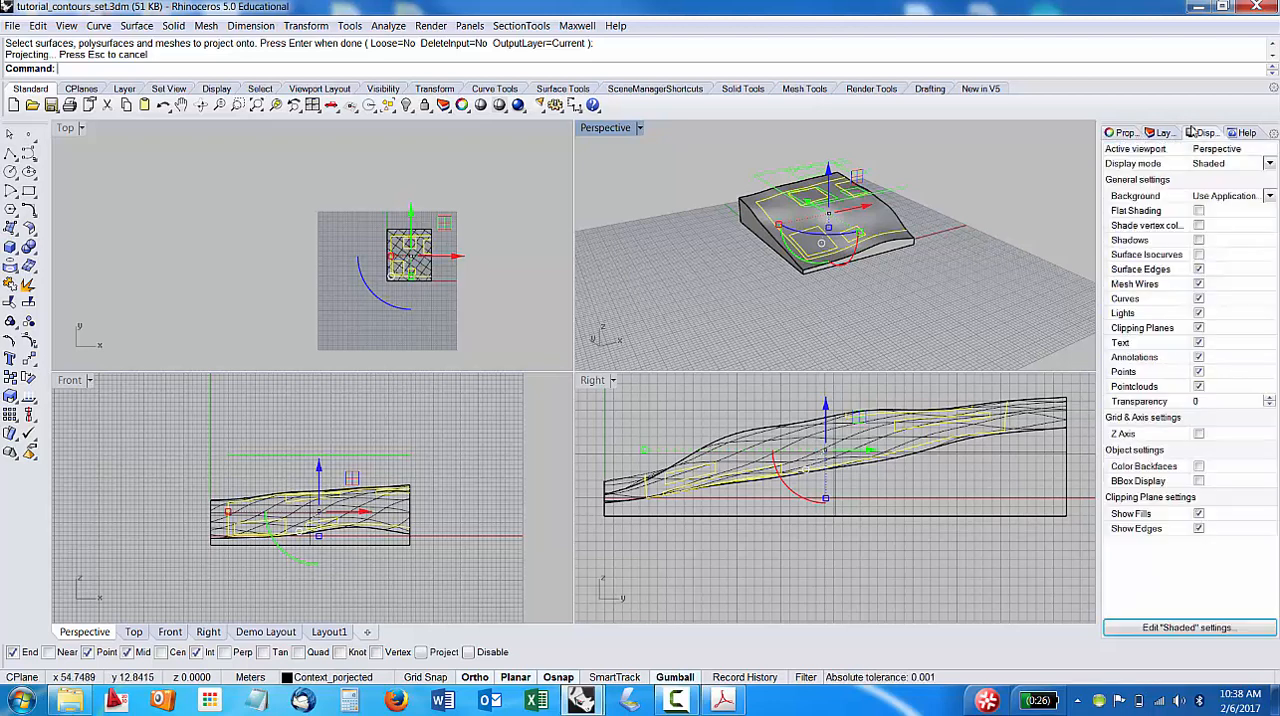
left_click(1163, 133)
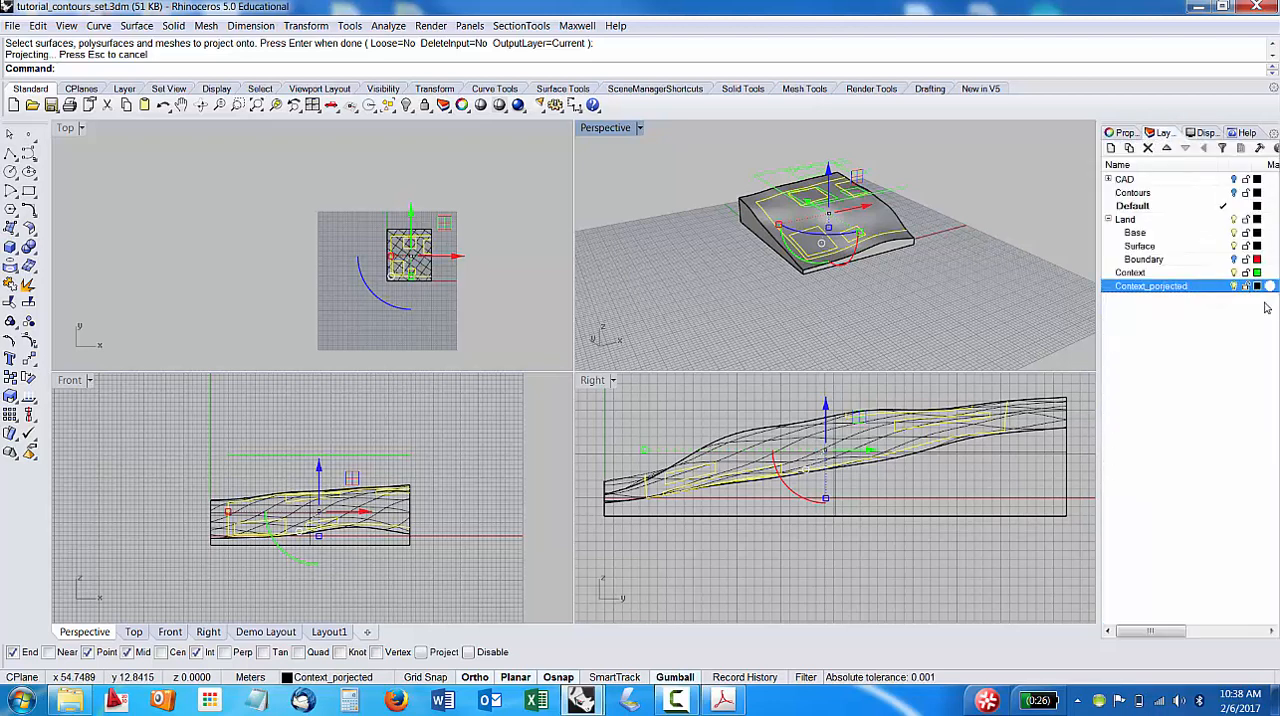
left_click(1257, 272)
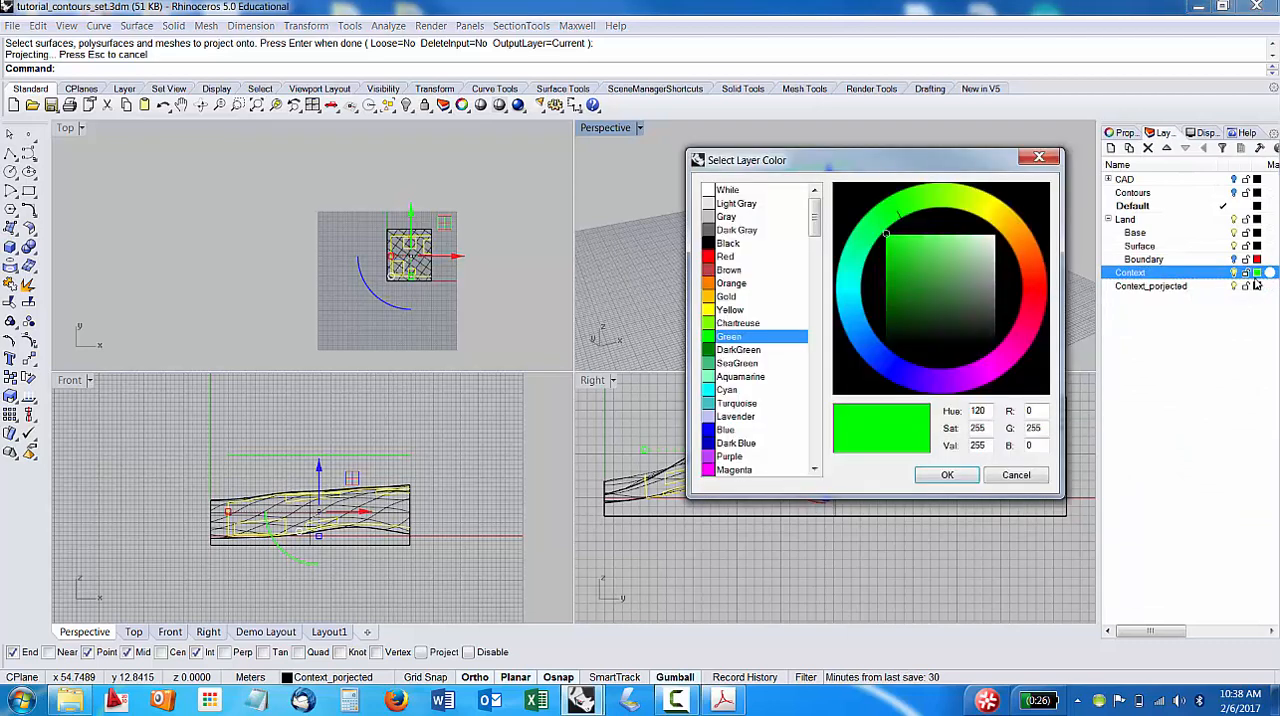
left_click(1039, 158)
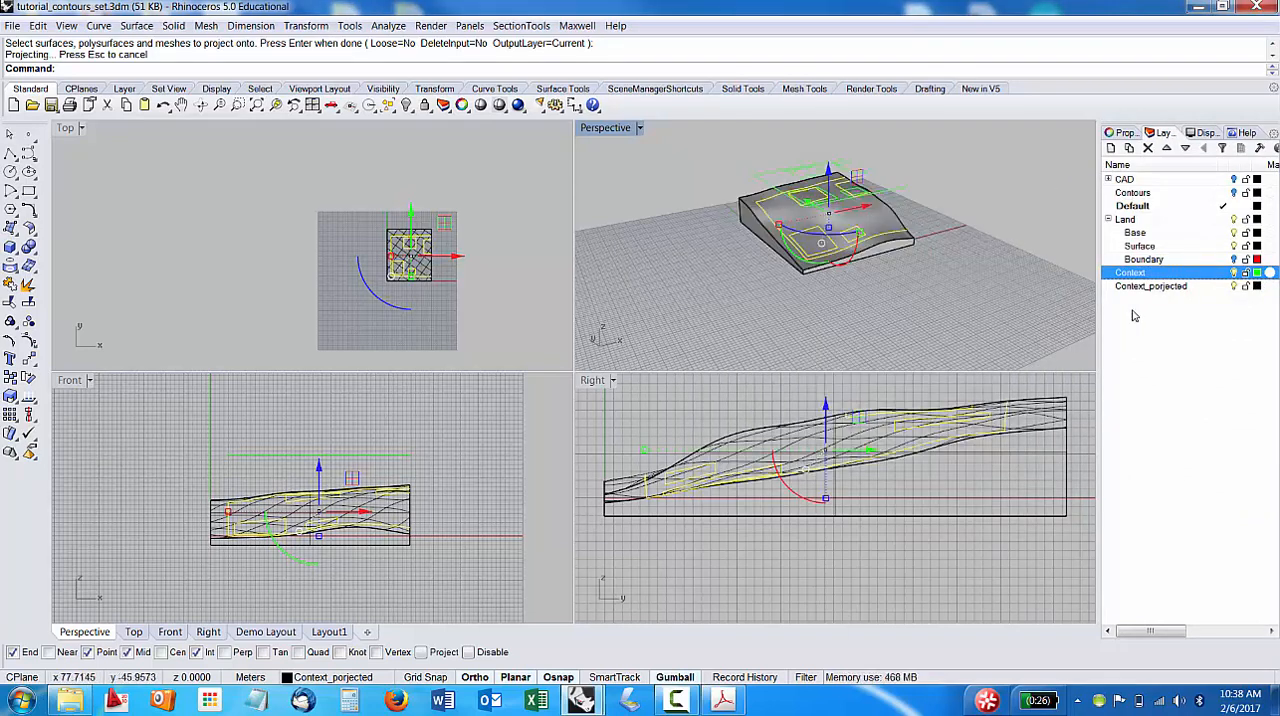
left_click(1257, 286)
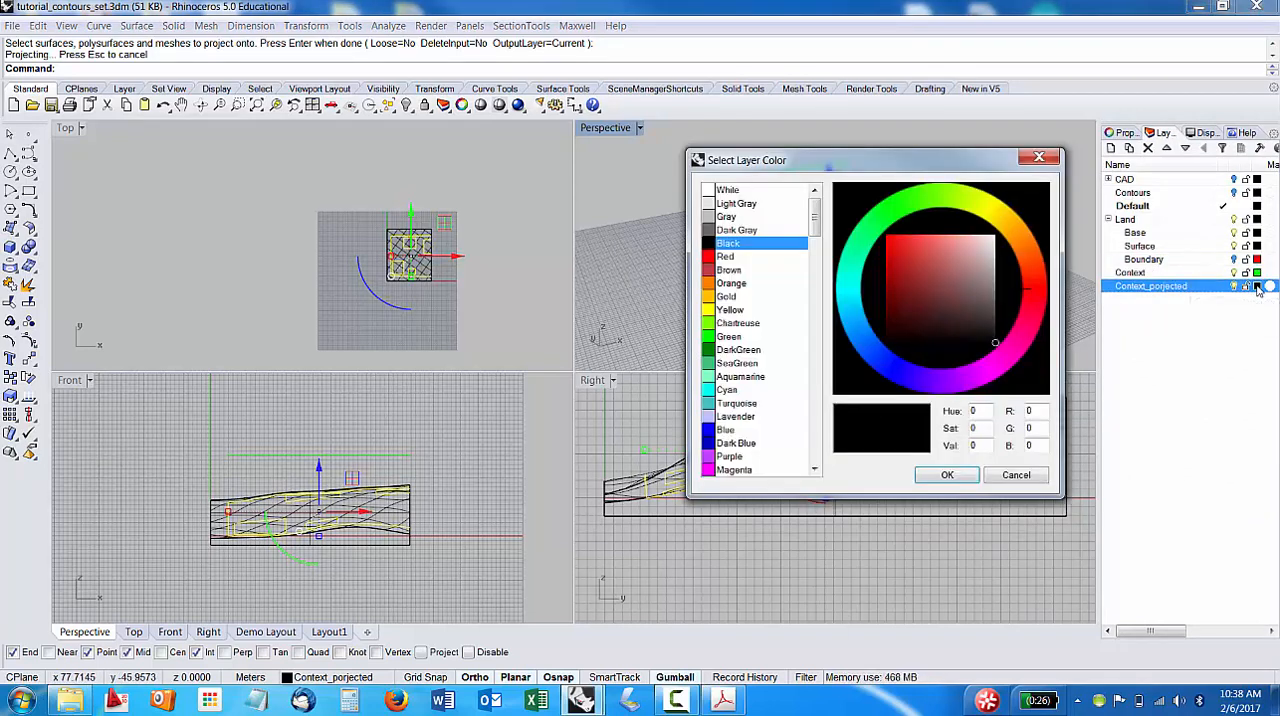
left_click(711, 457)
left_click(968, 476)
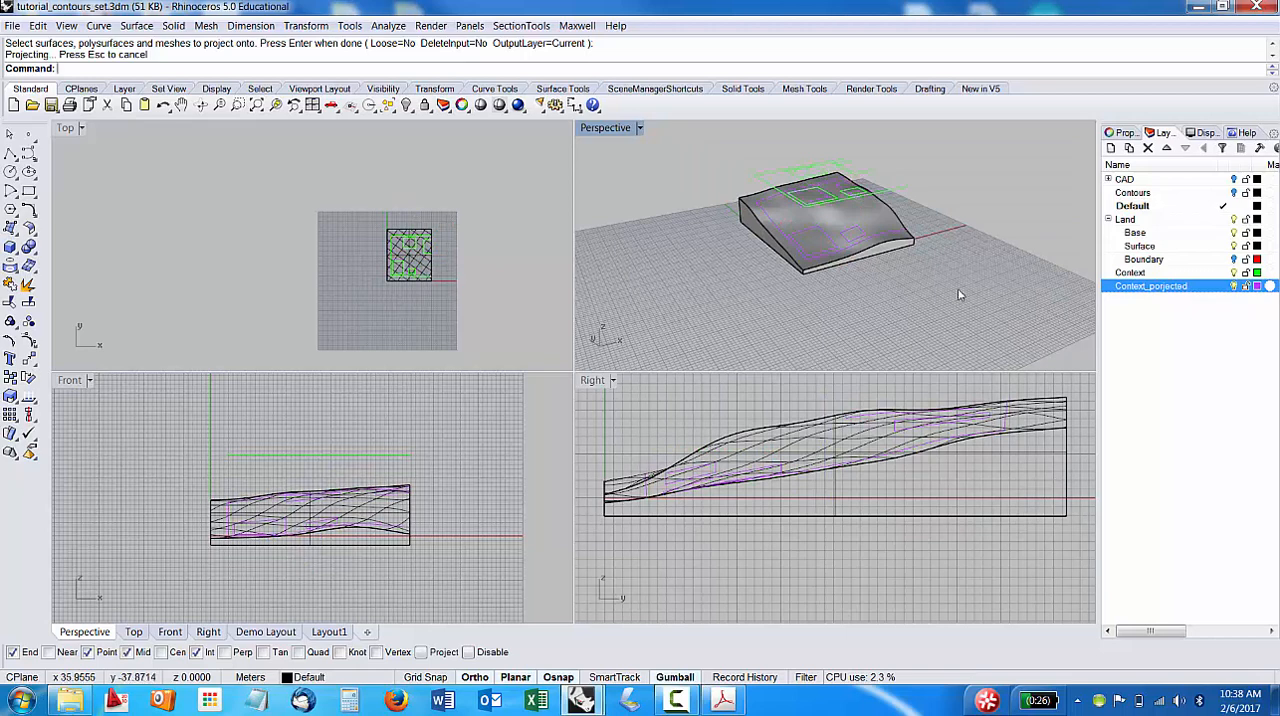
Turn off the Context and Land layers to isolate the projected curves.
right_click_drag(860, 280, 1027, 259)
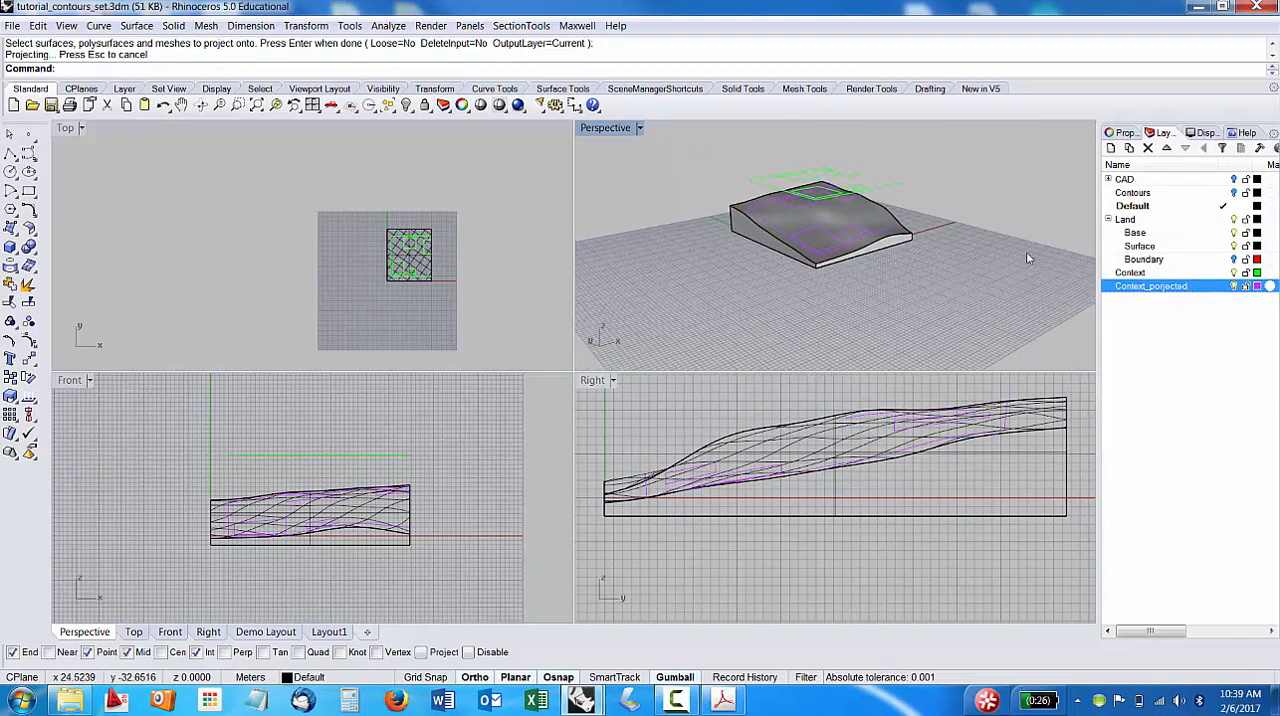
left_click(1138, 273)
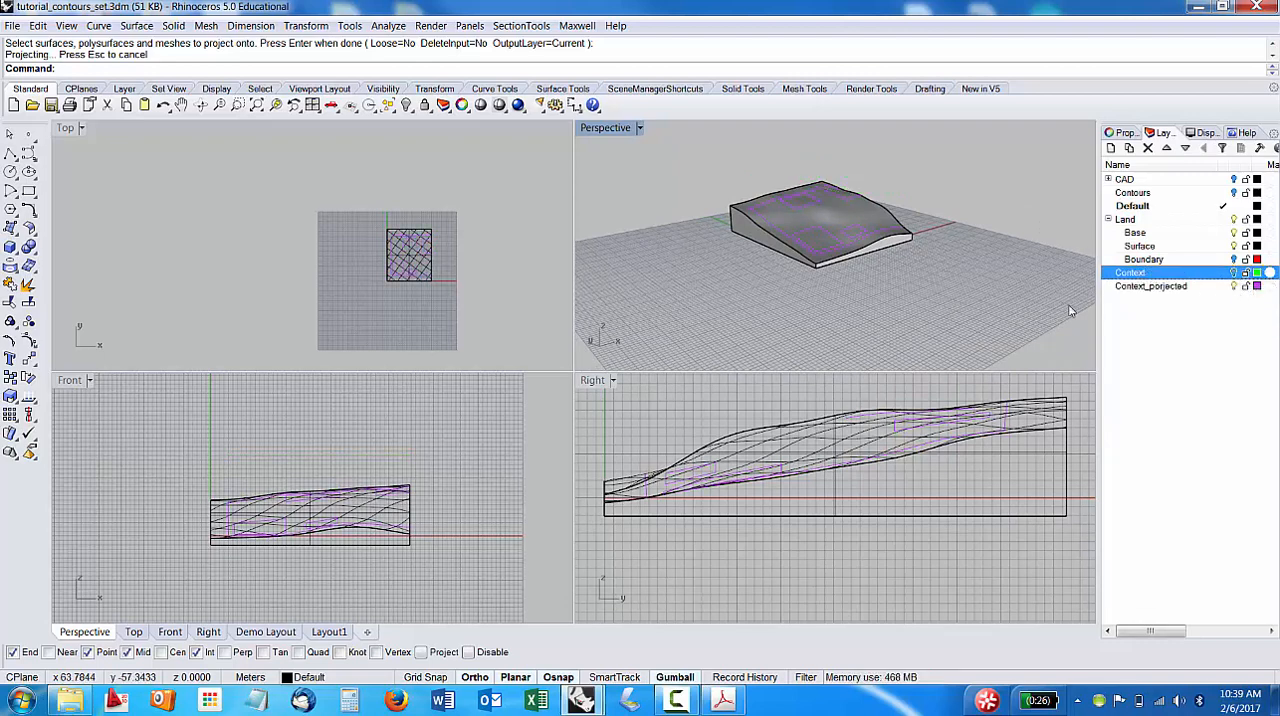
right_click_drag(830, 300, 842, 272)
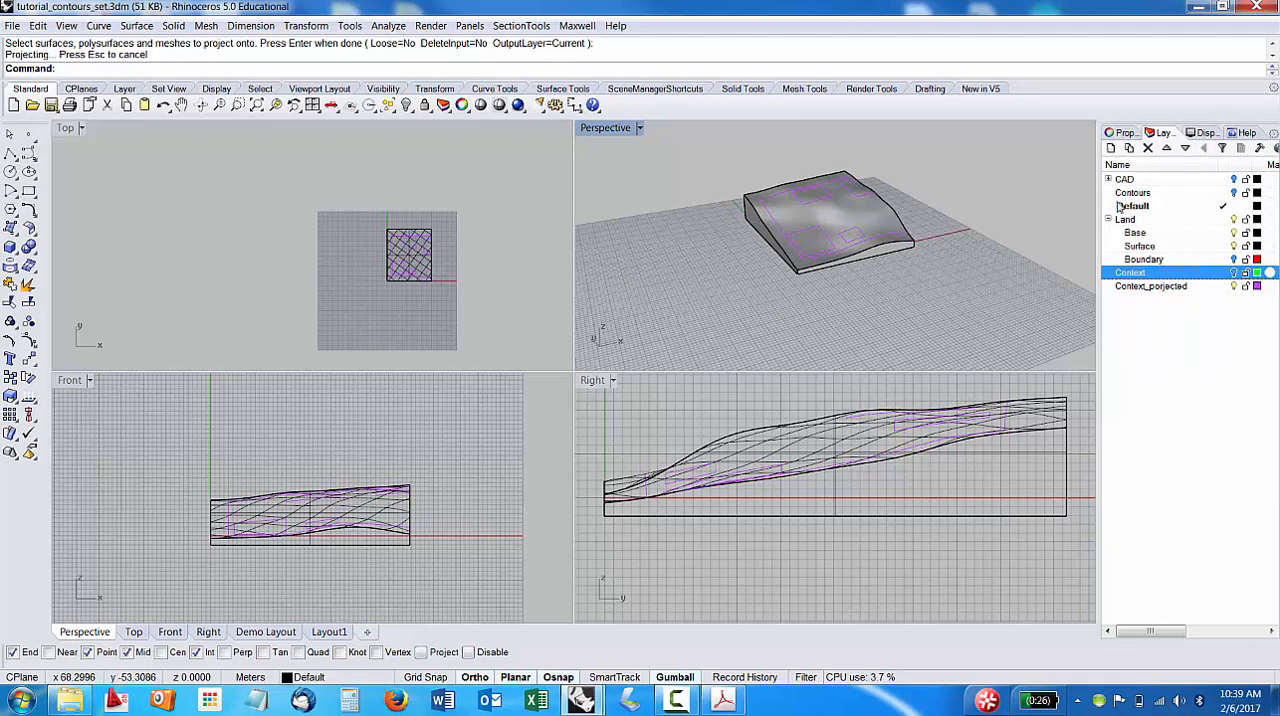
left_click(1235, 219)
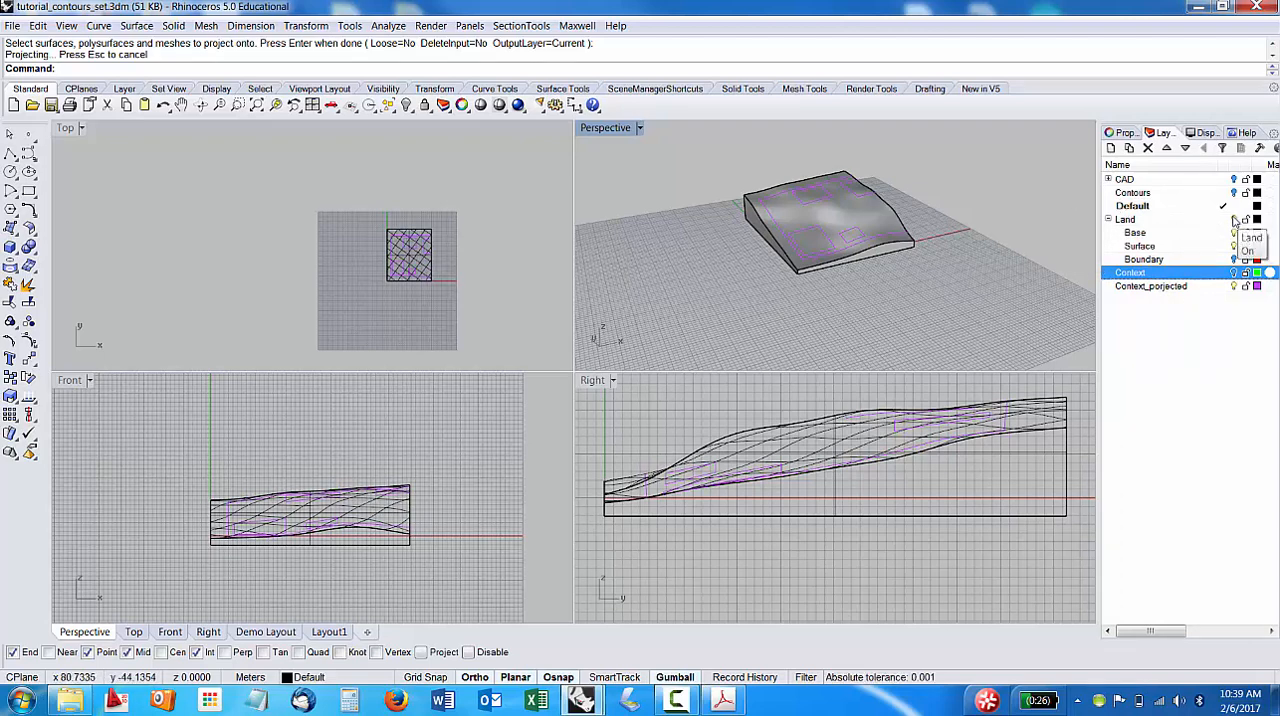
Turn off the Context_porjected layer and turn on the Context layer to show the flat building outlines.
left_click(1236, 286)
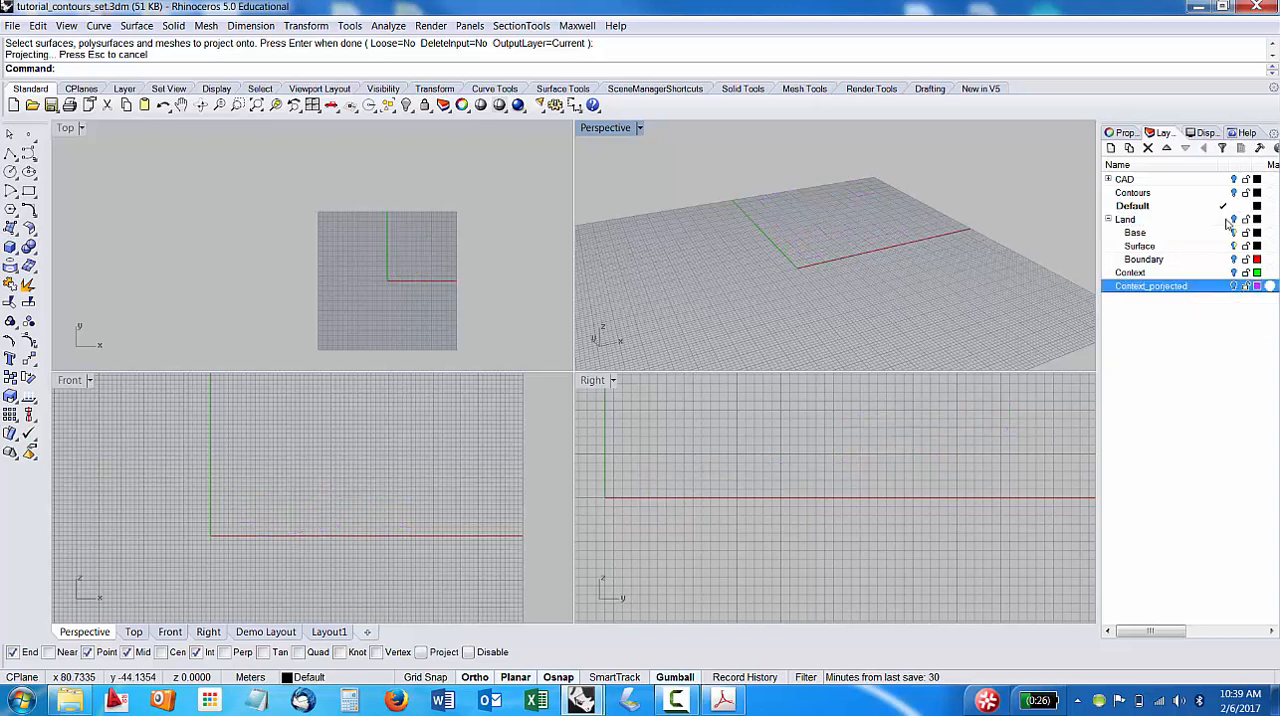
left_click(1108, 180)
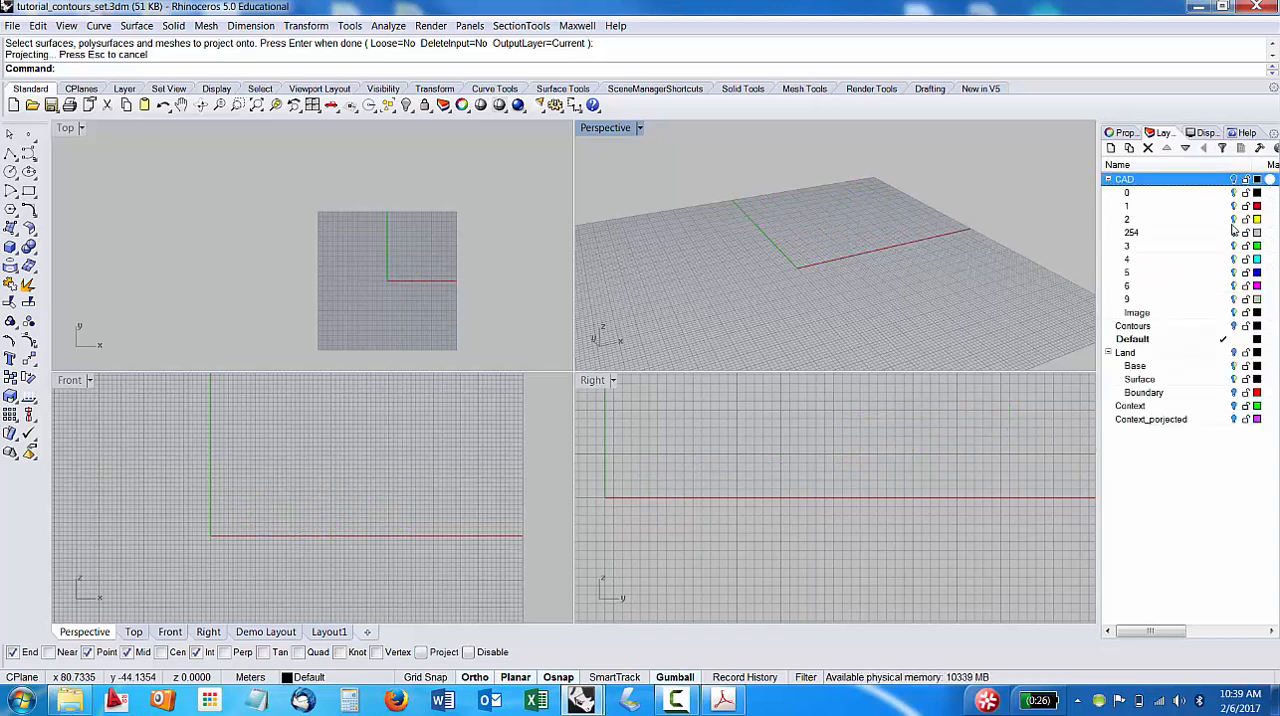
left_click(1108, 180)
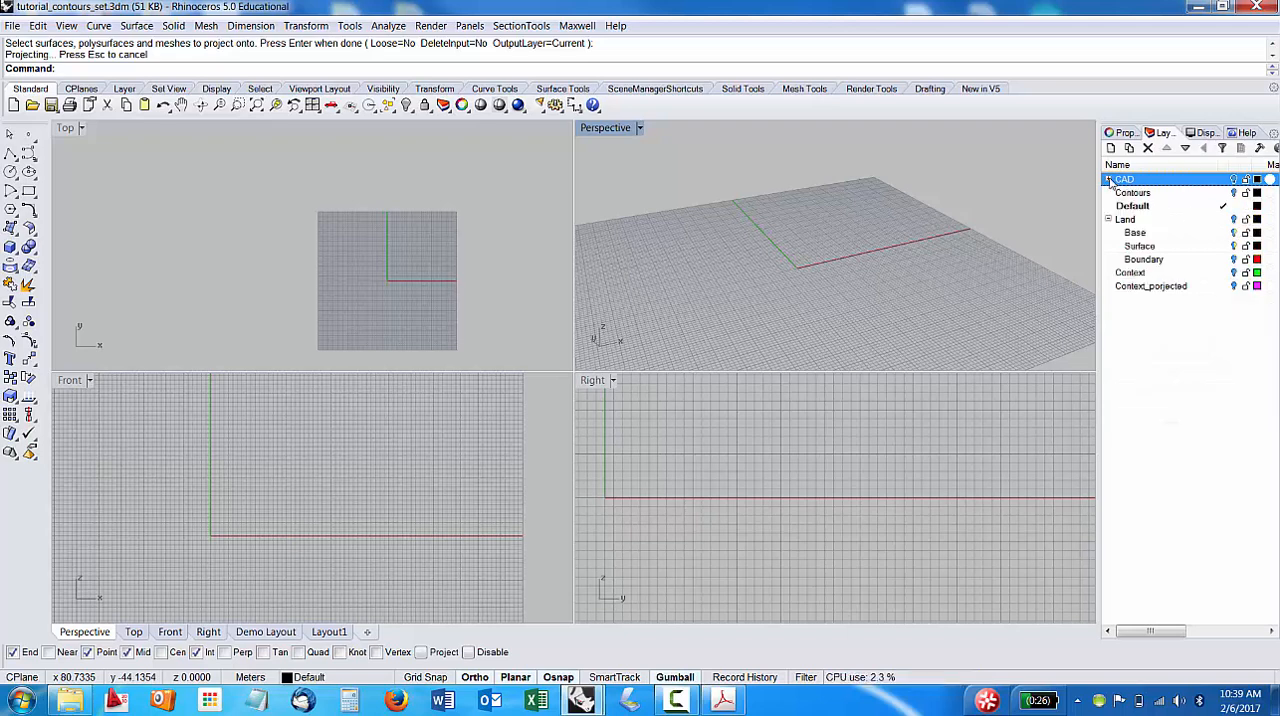
left_click(1108, 180)
left_click(1108, 180)
left_click(1131, 274)
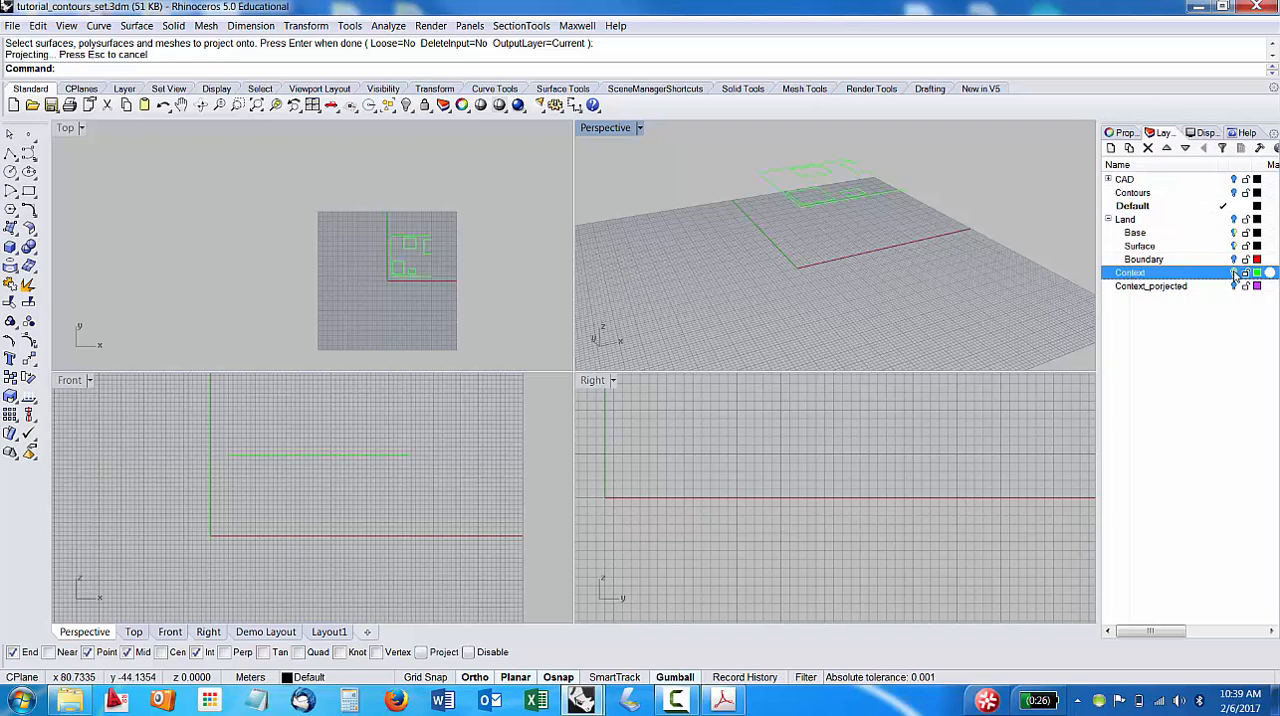
Select the five Context curves and move them vertically by -1 in the Front view.
right_click_drag(920, 205, 935, 265)
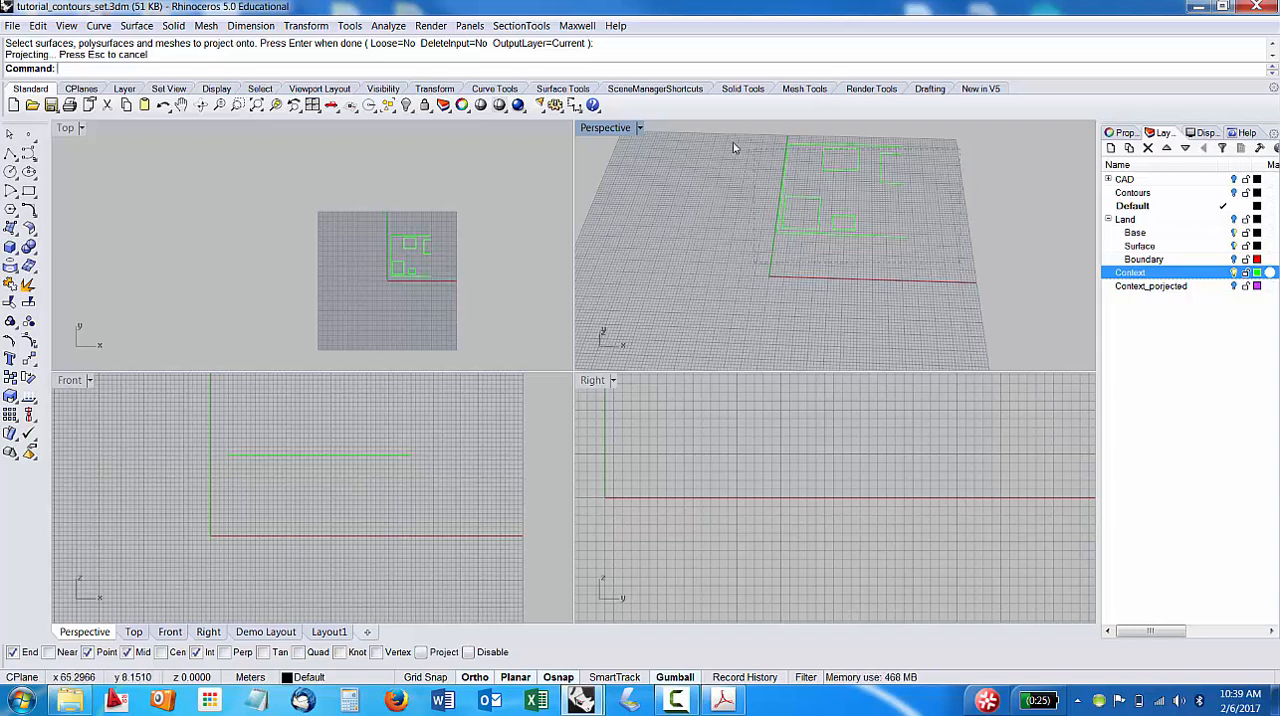
key("Return")
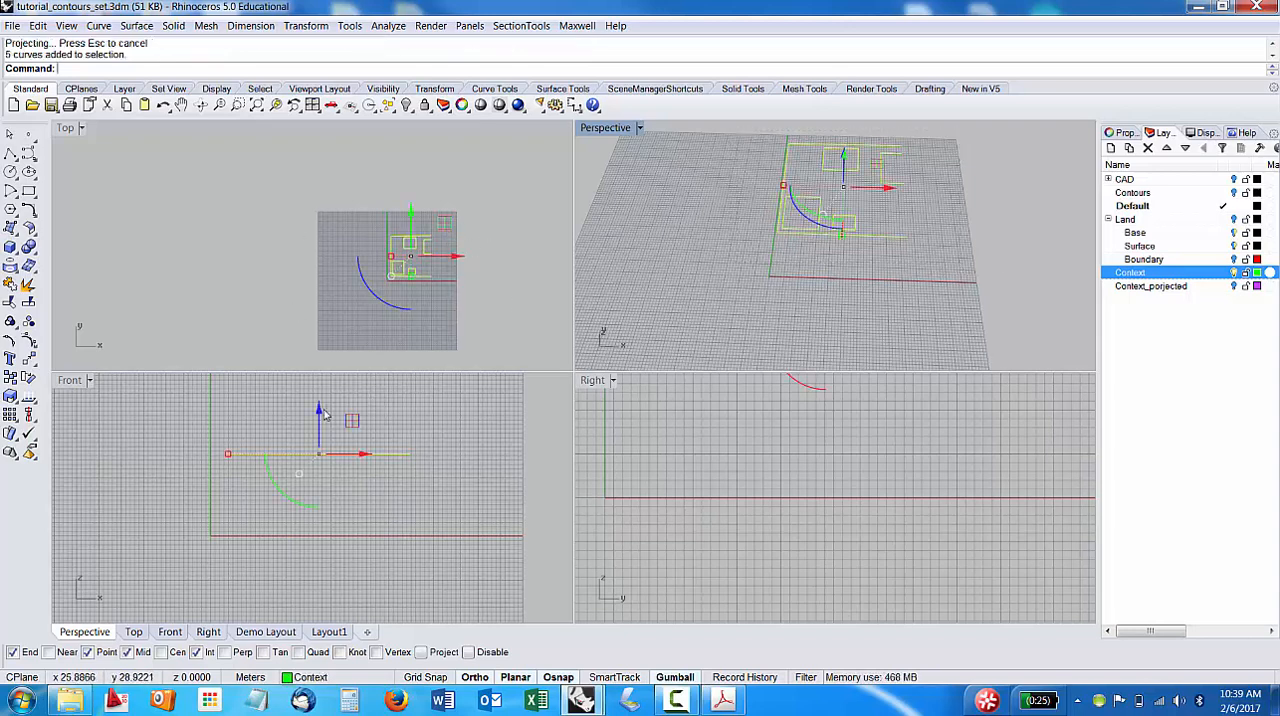
left_click(356, 418)
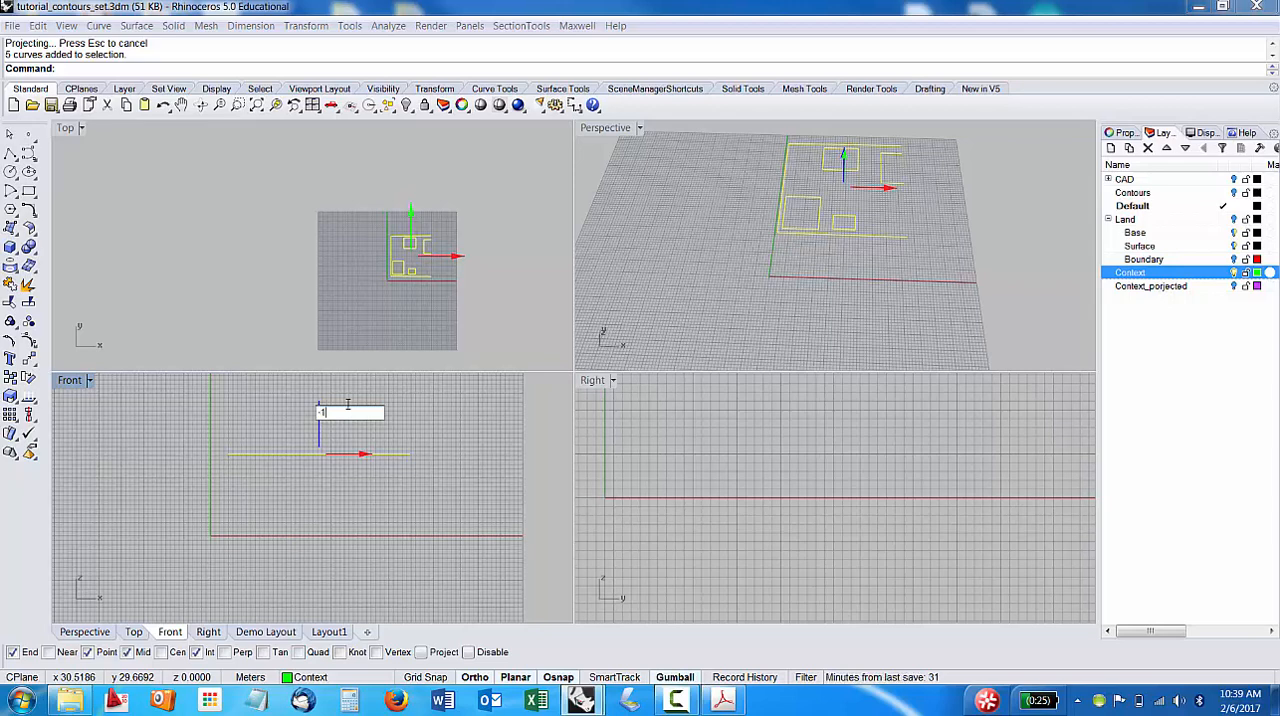
key("Return")
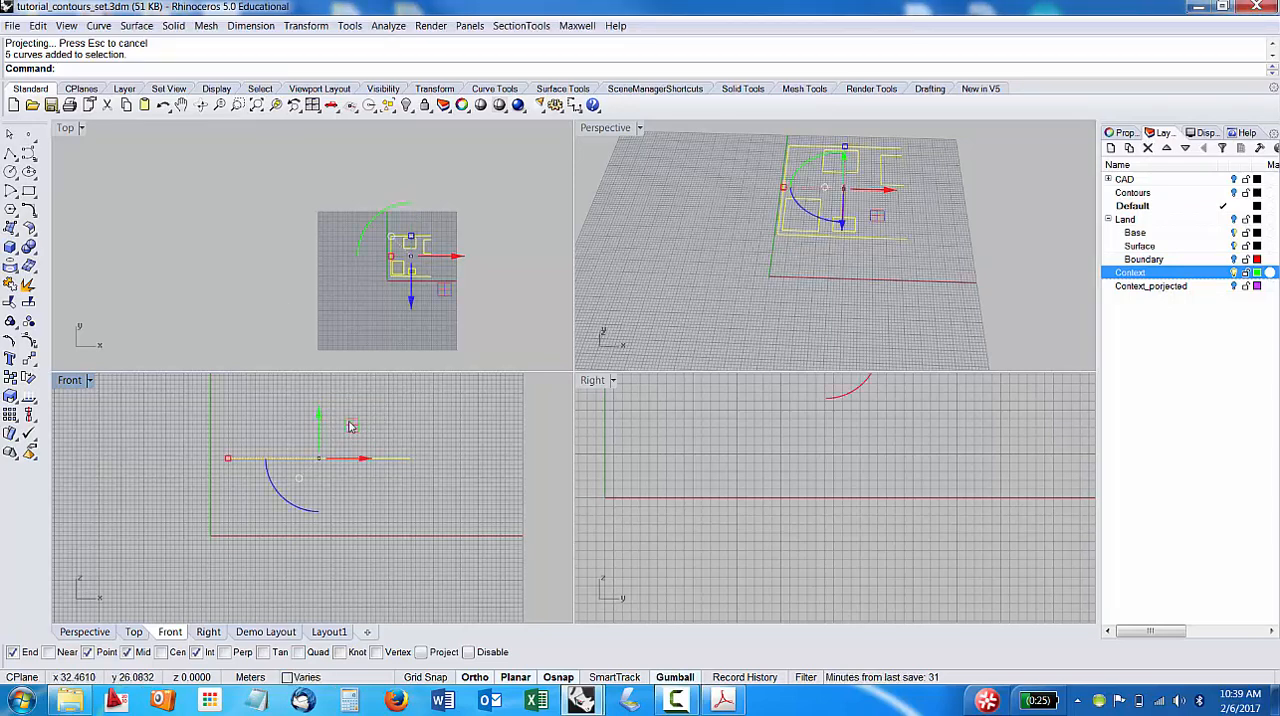
left_click(320, 420)
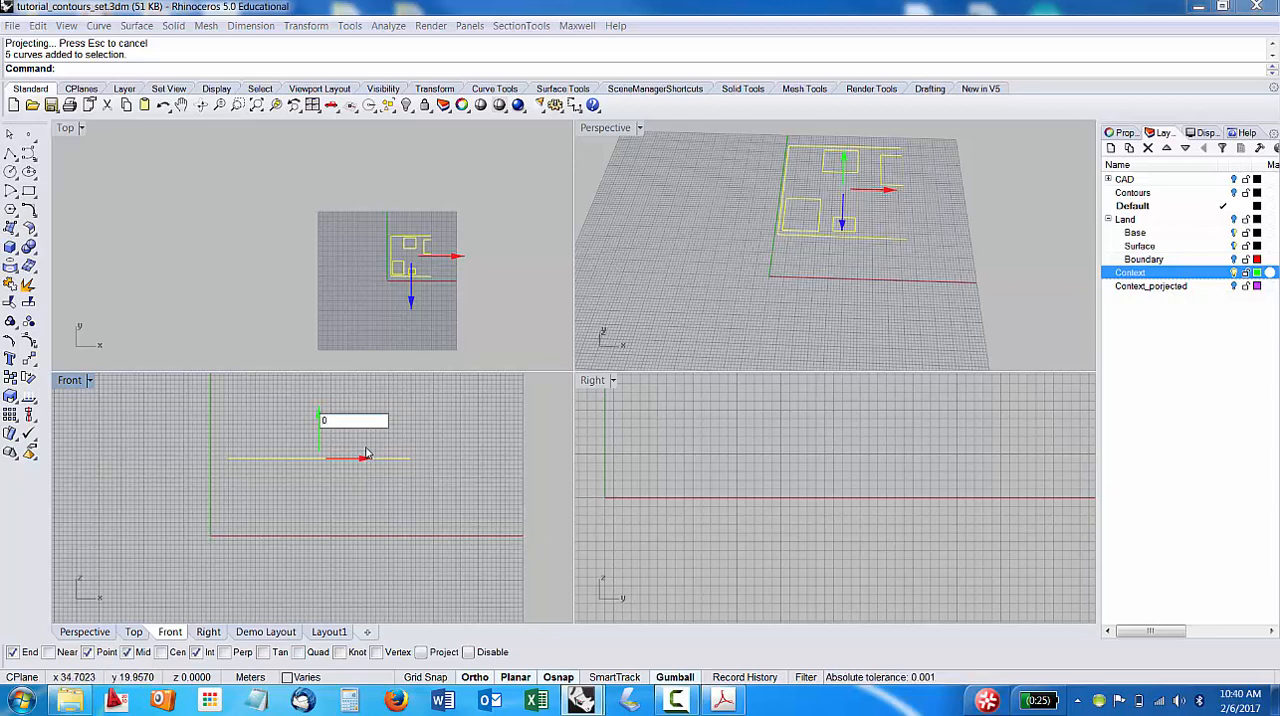
key("Escape")
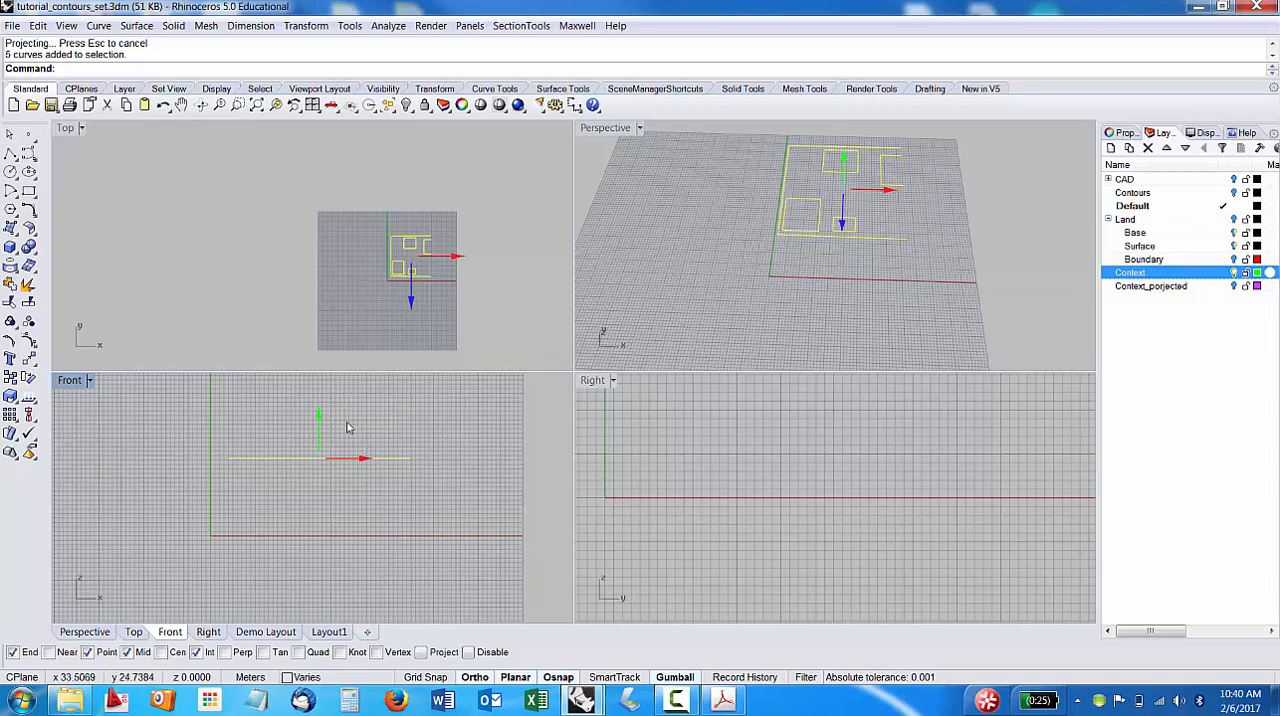
key("Escape")
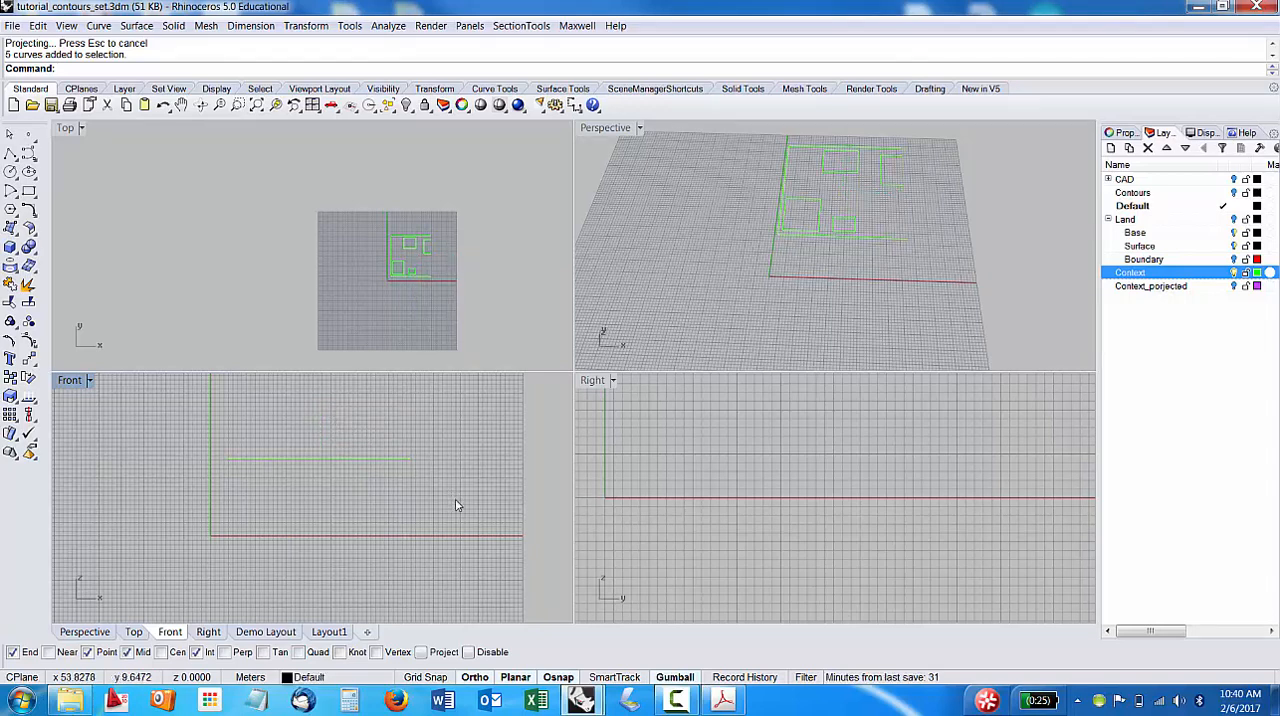
left_click_drag(126, 446, 126, 446)
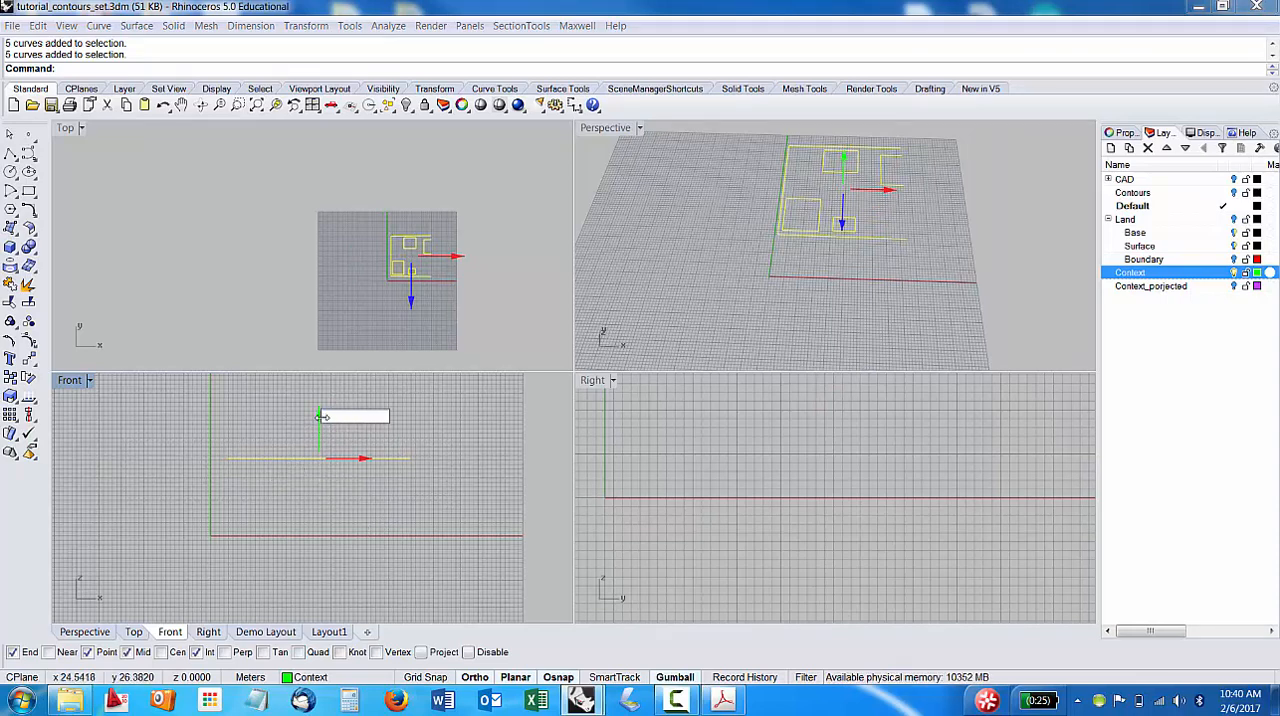
left_click(353, 454)
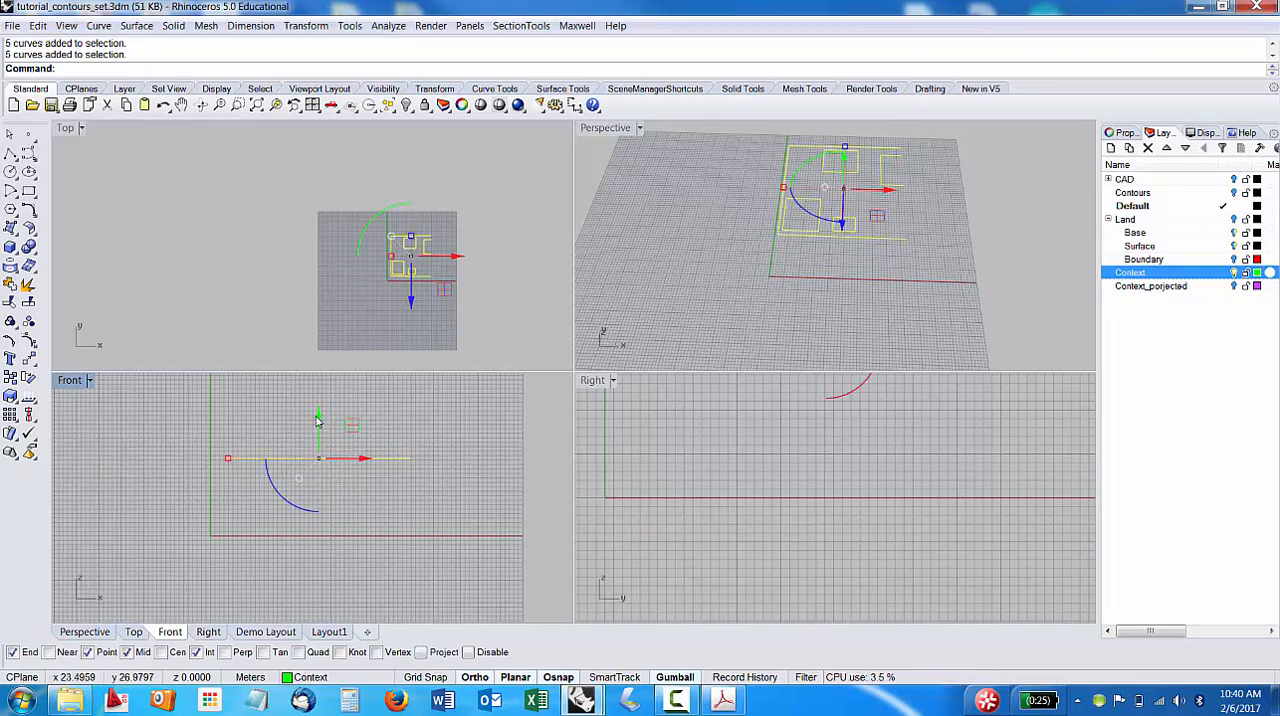
left_click(316, 420)
left_click(369, 401)
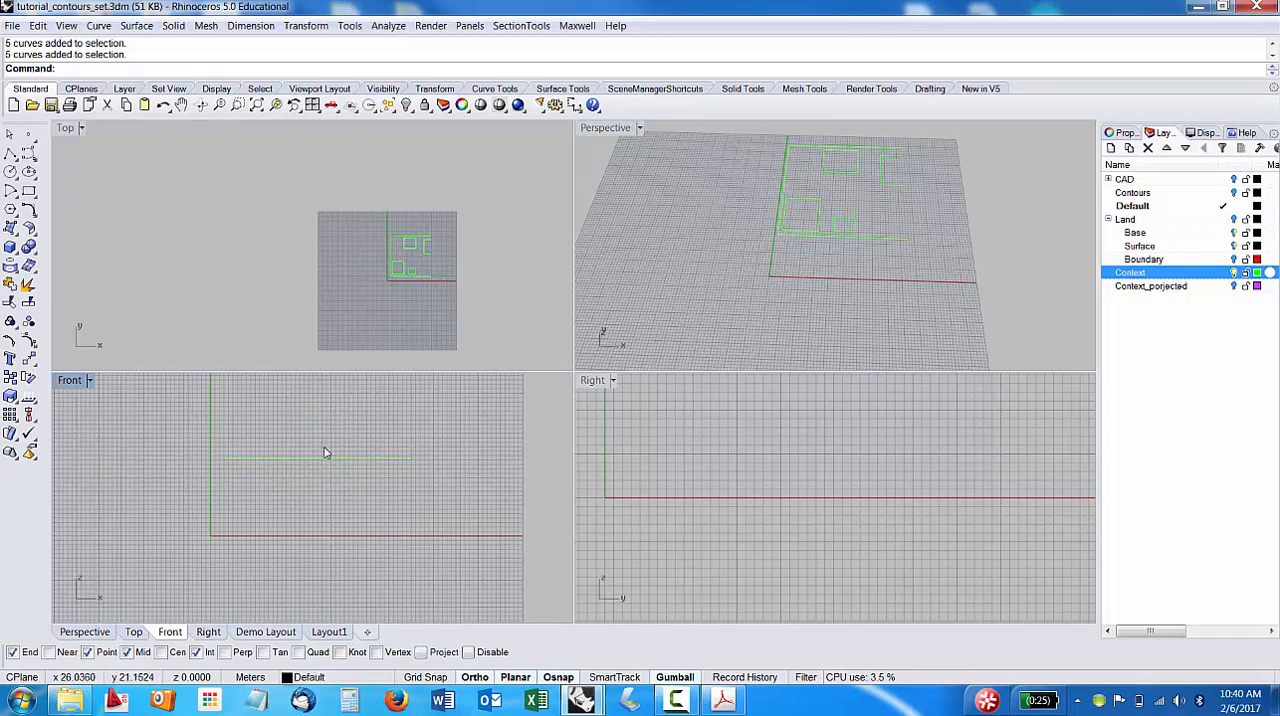
Lower all five Context curves to the zero-height baseline in the Front view and deselect them.
left_click(262, 458)
left_click_drag(318, 418, 292, 495)
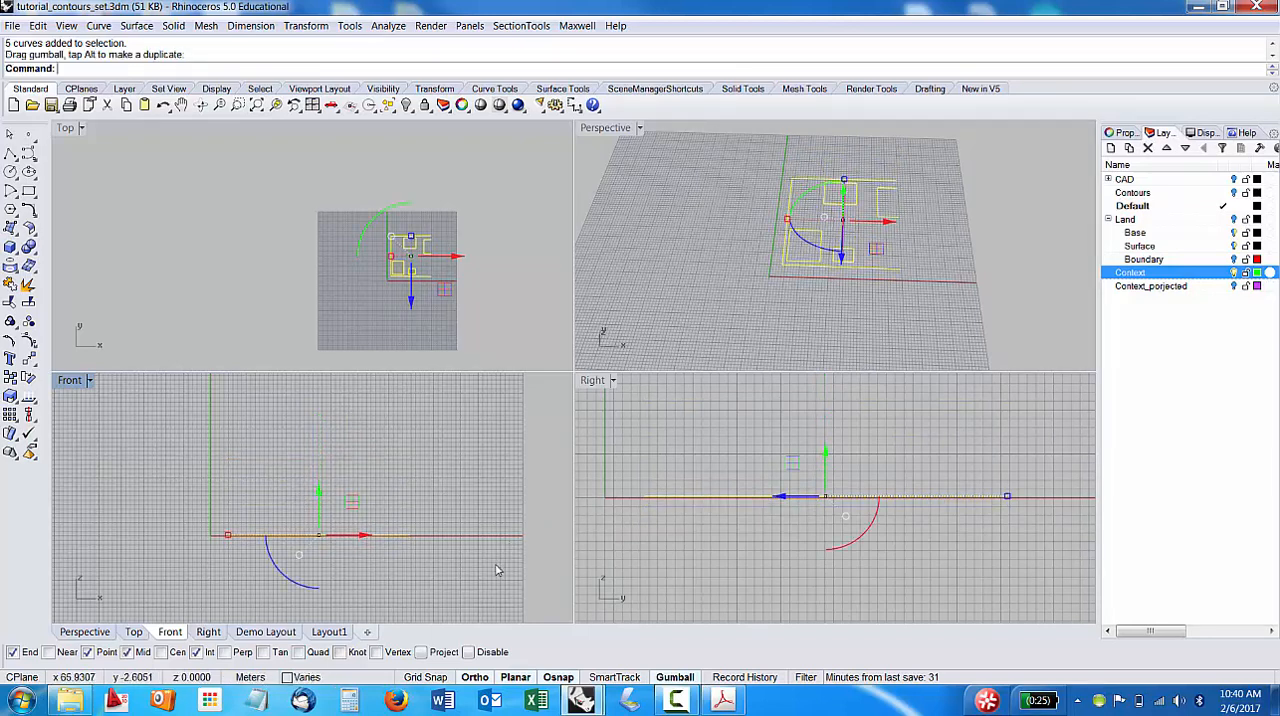
left_click(498, 570)
right_click_drag(460, 503, 514, 488)
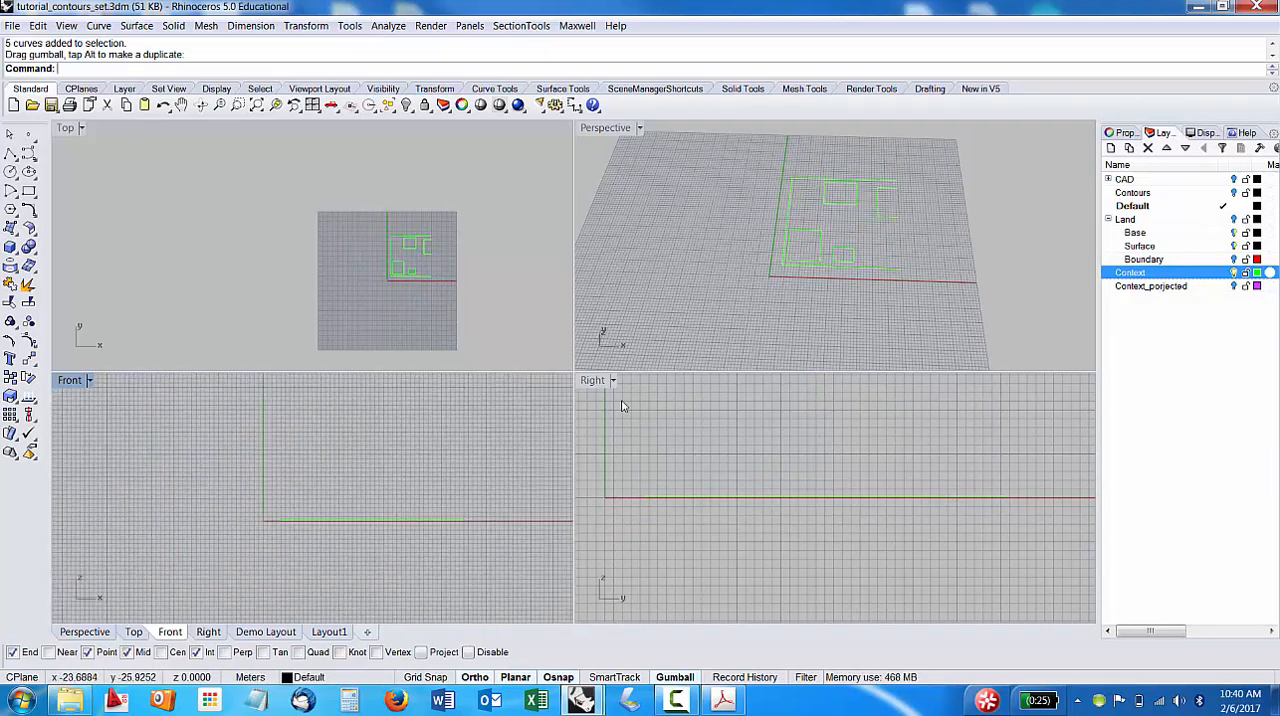
left_click(829, 227)
left_click(818, 238)
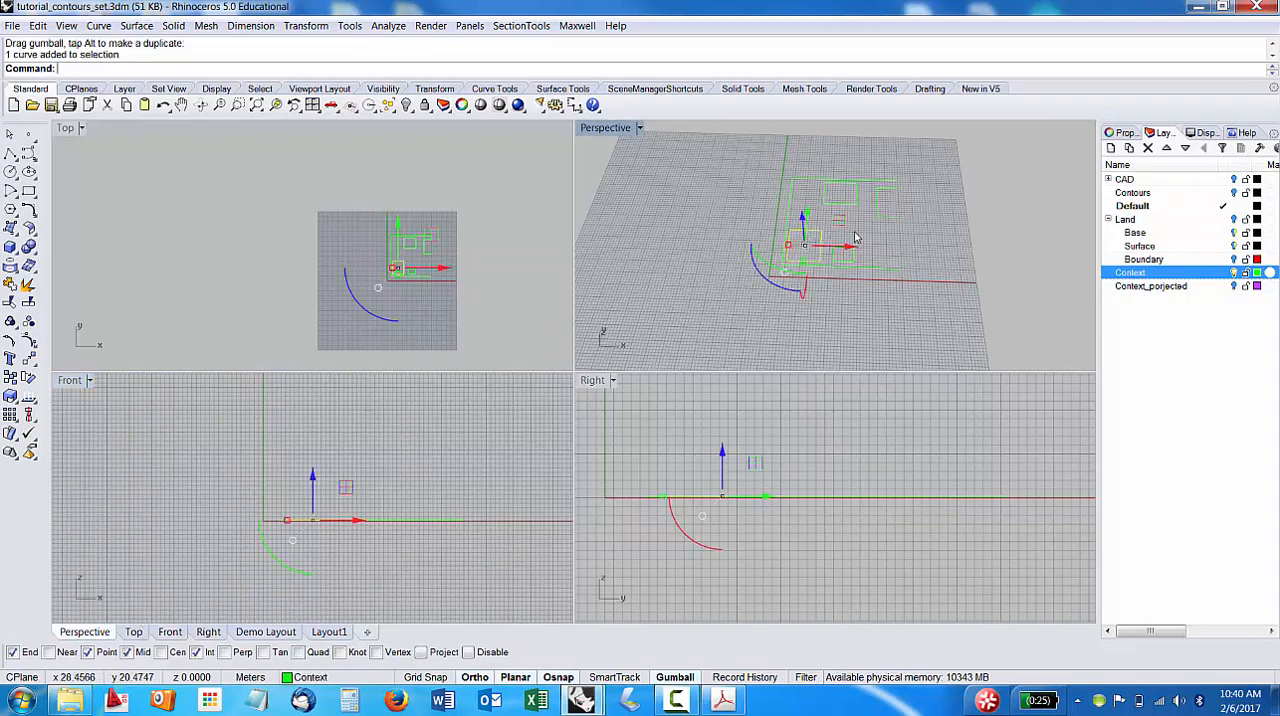
key("Delete")
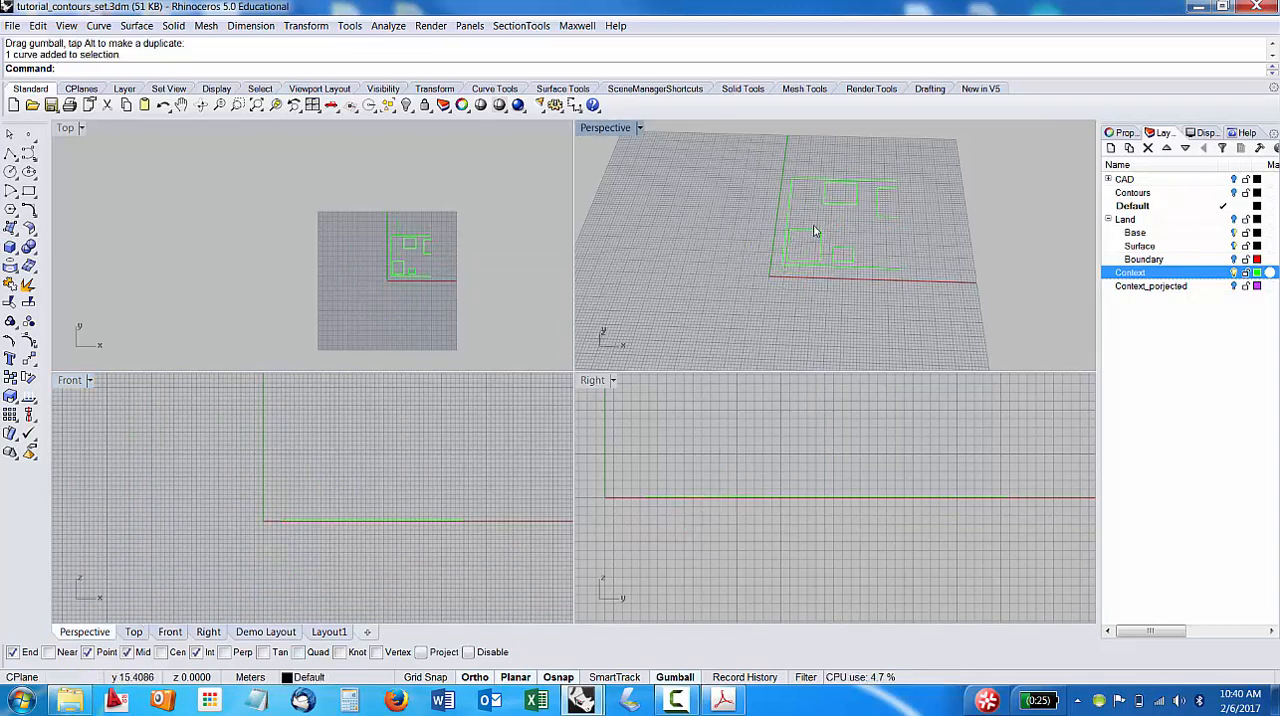
left_click(801, 236)
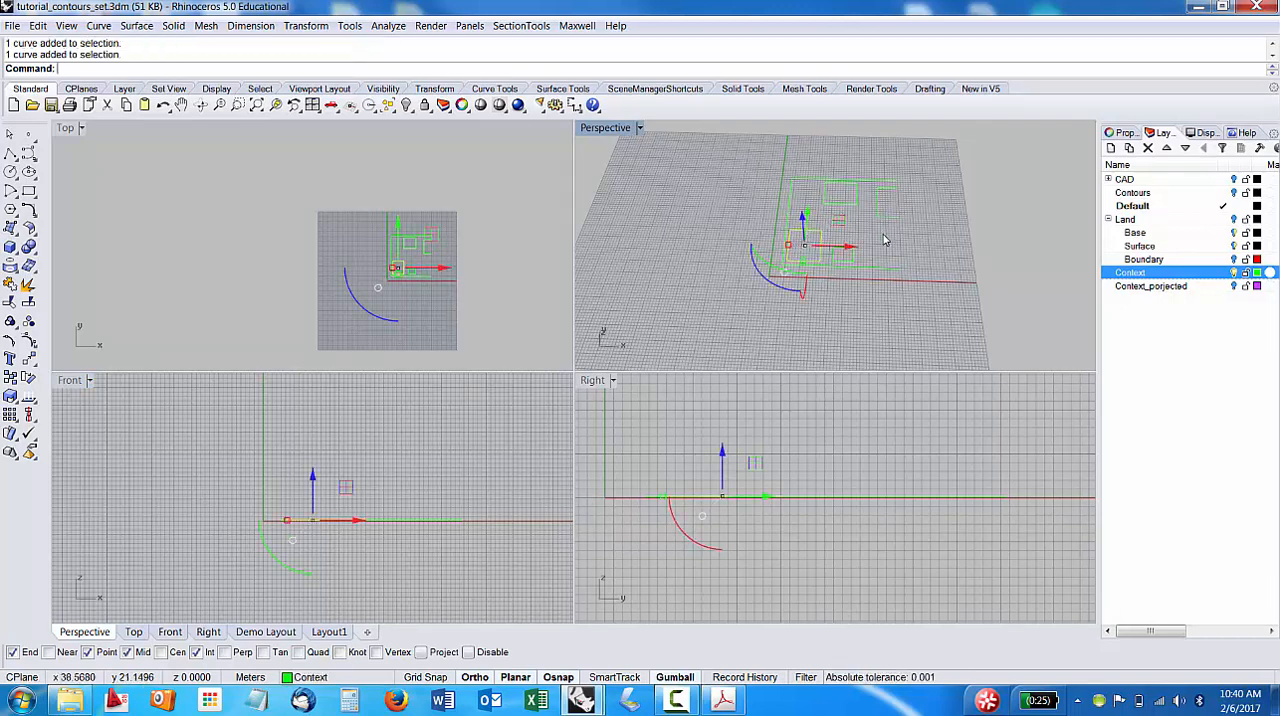
key("Delete")
key("ctrl+z")
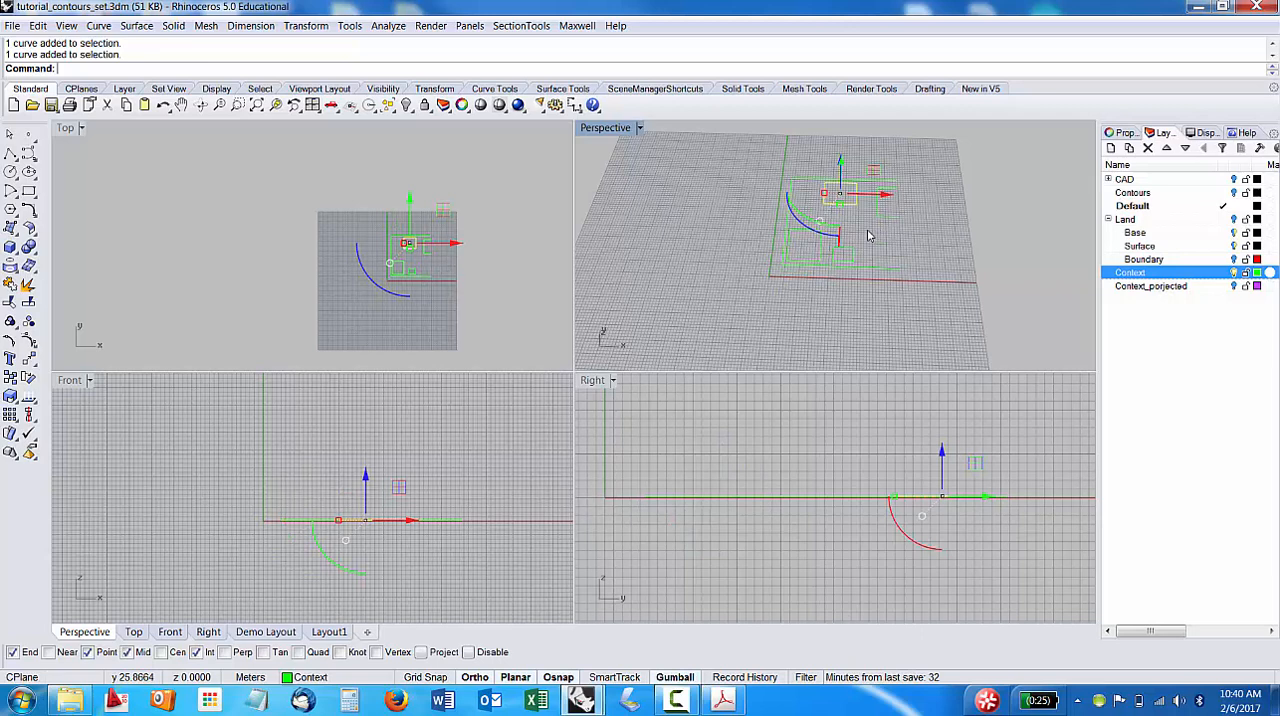
left_click(797, 232)
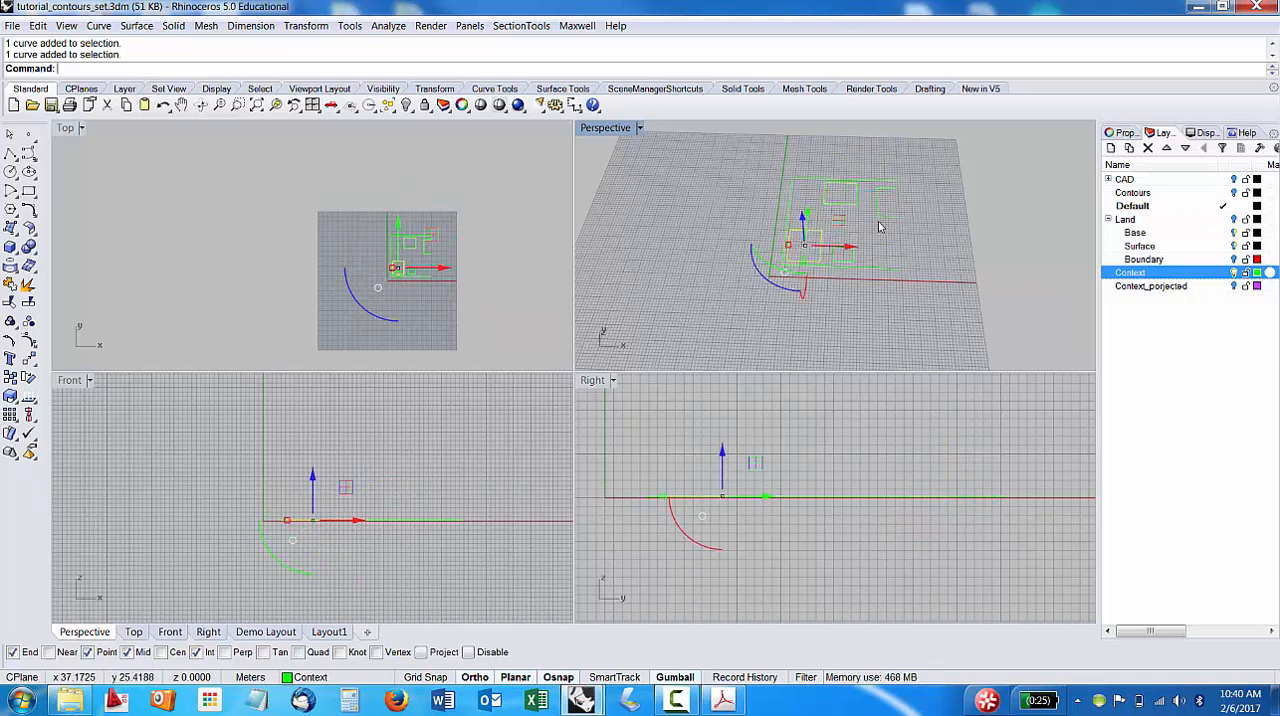
key("Delete")
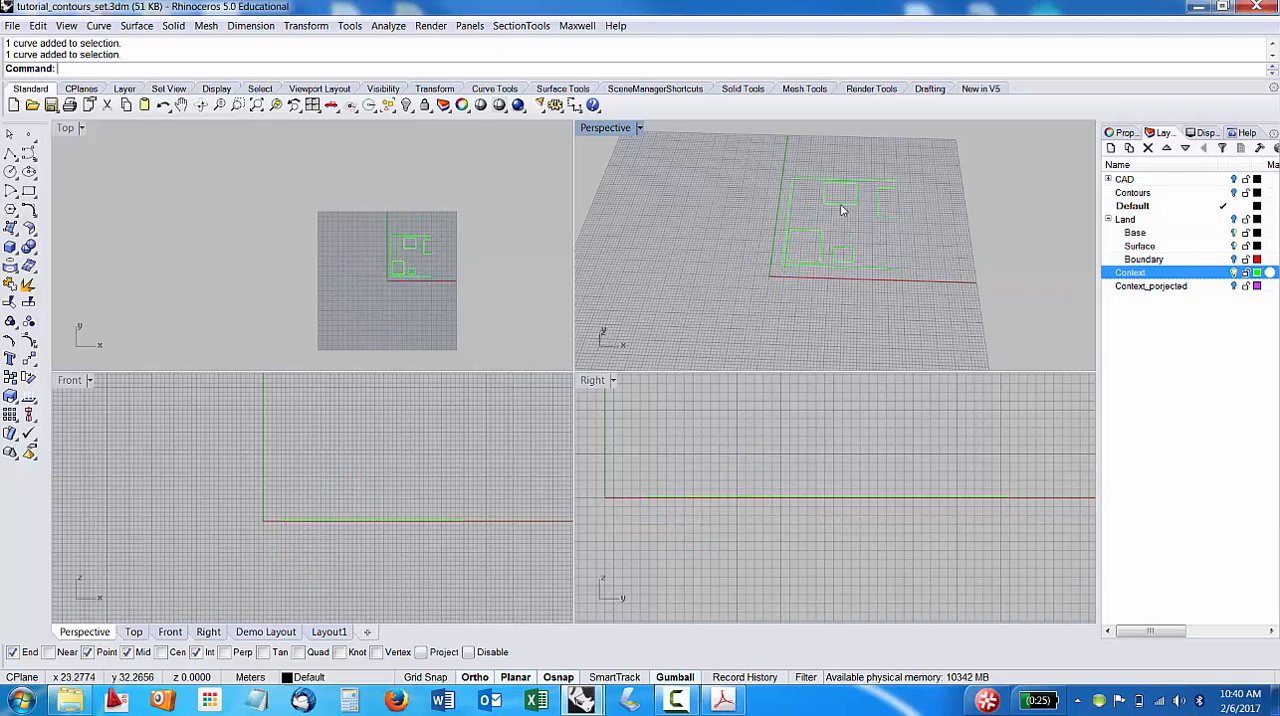
Create a new top-level layer below Context and name it Design.
left_click(1110, 148)
type("Design")
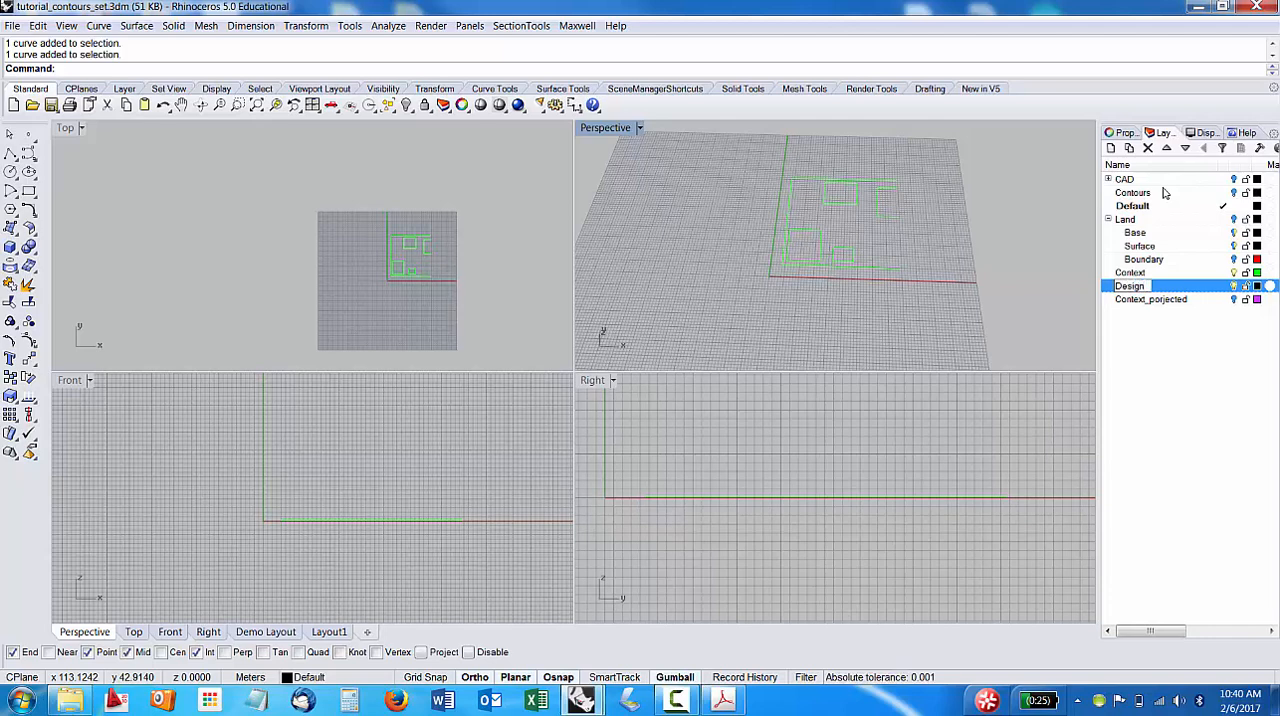
key("Return")
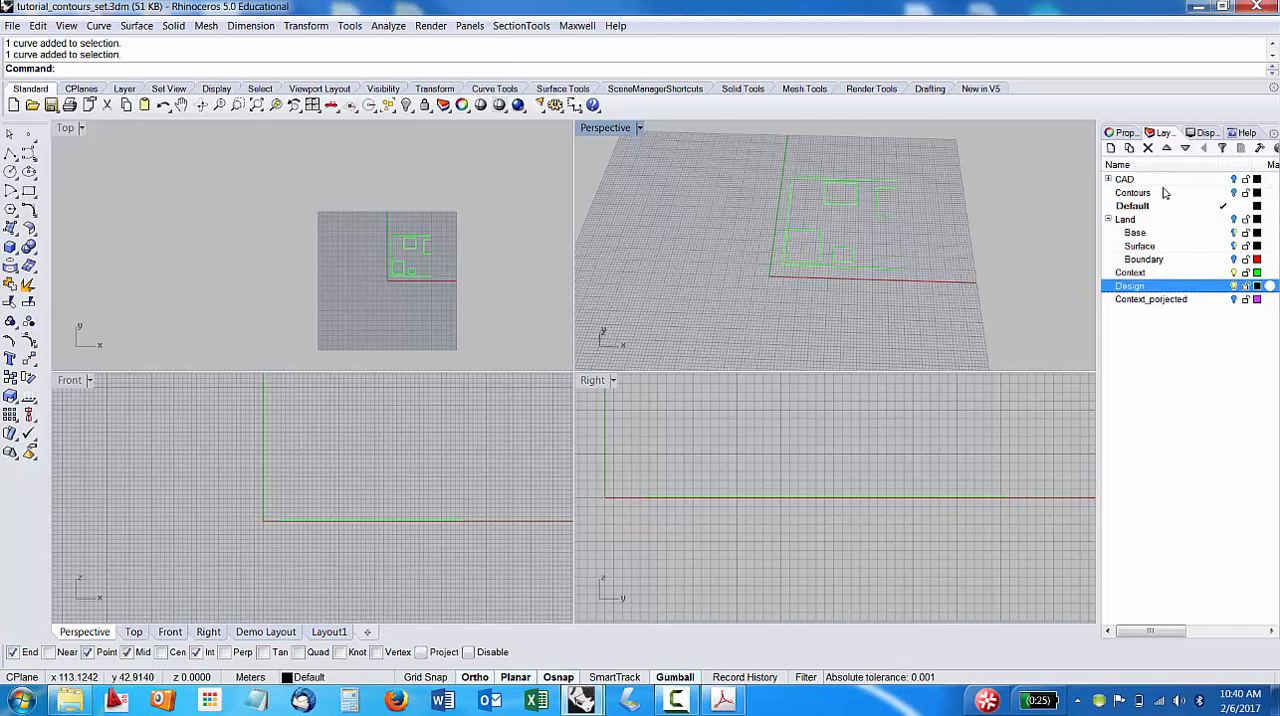
left_click(1141, 308)
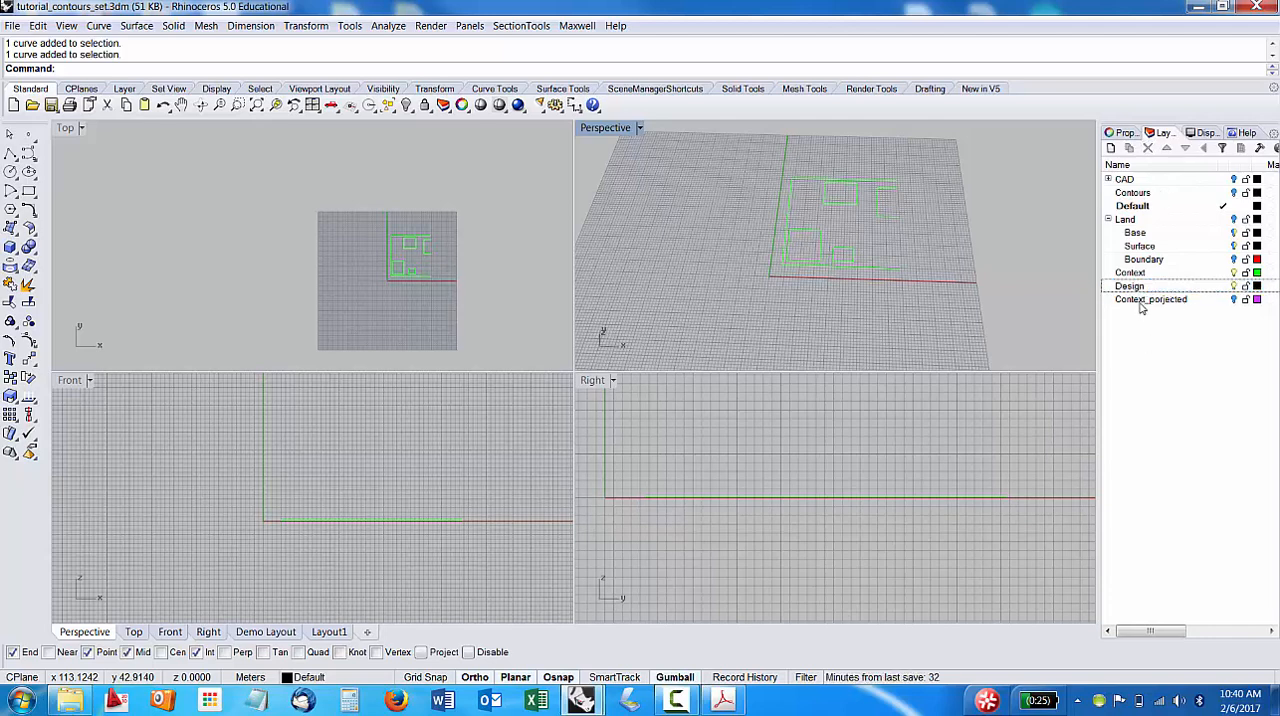
Make Design the current layer and assign the large square building outline nearest the origin to it.
left_click(806, 236)
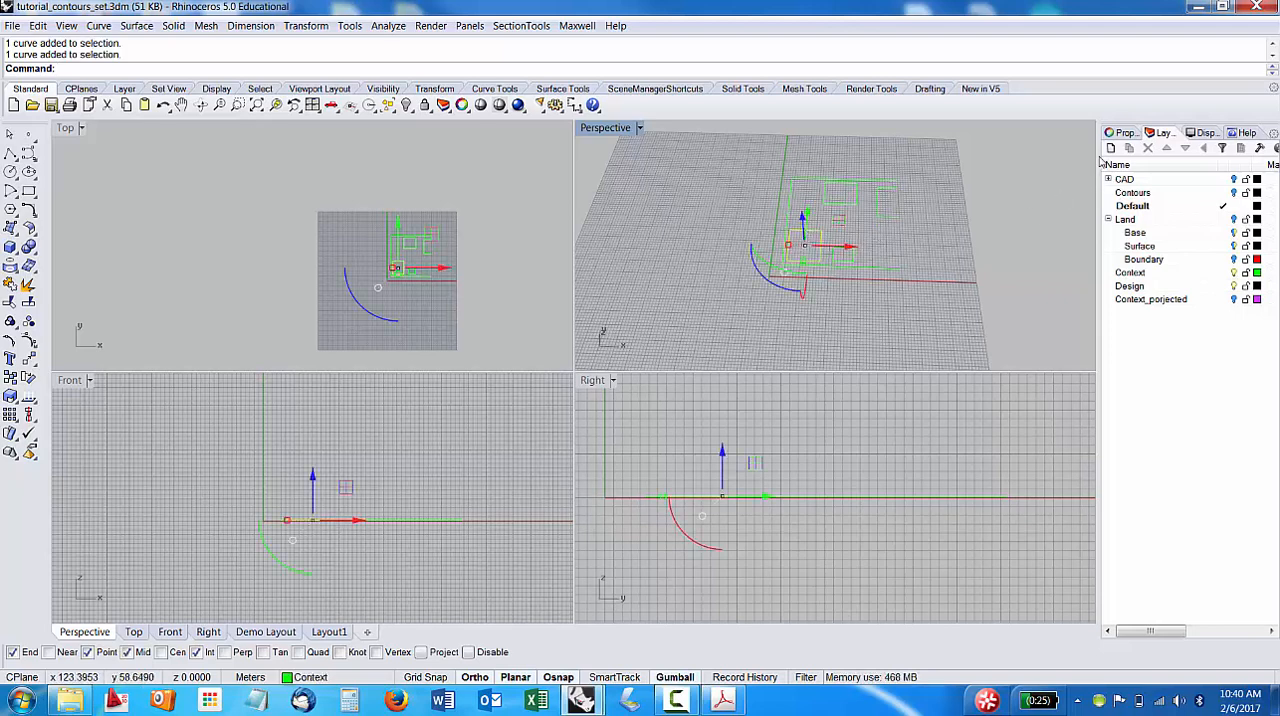
double_click(1128, 287)
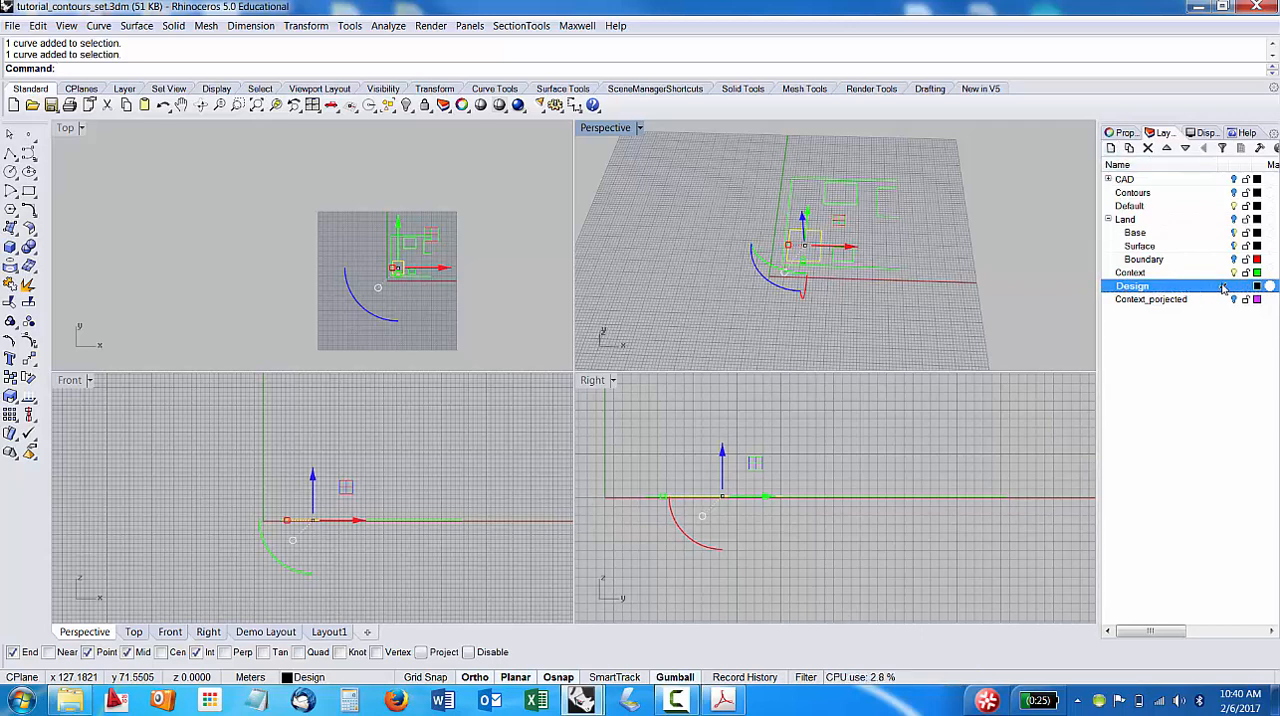
left_click(1118, 132)
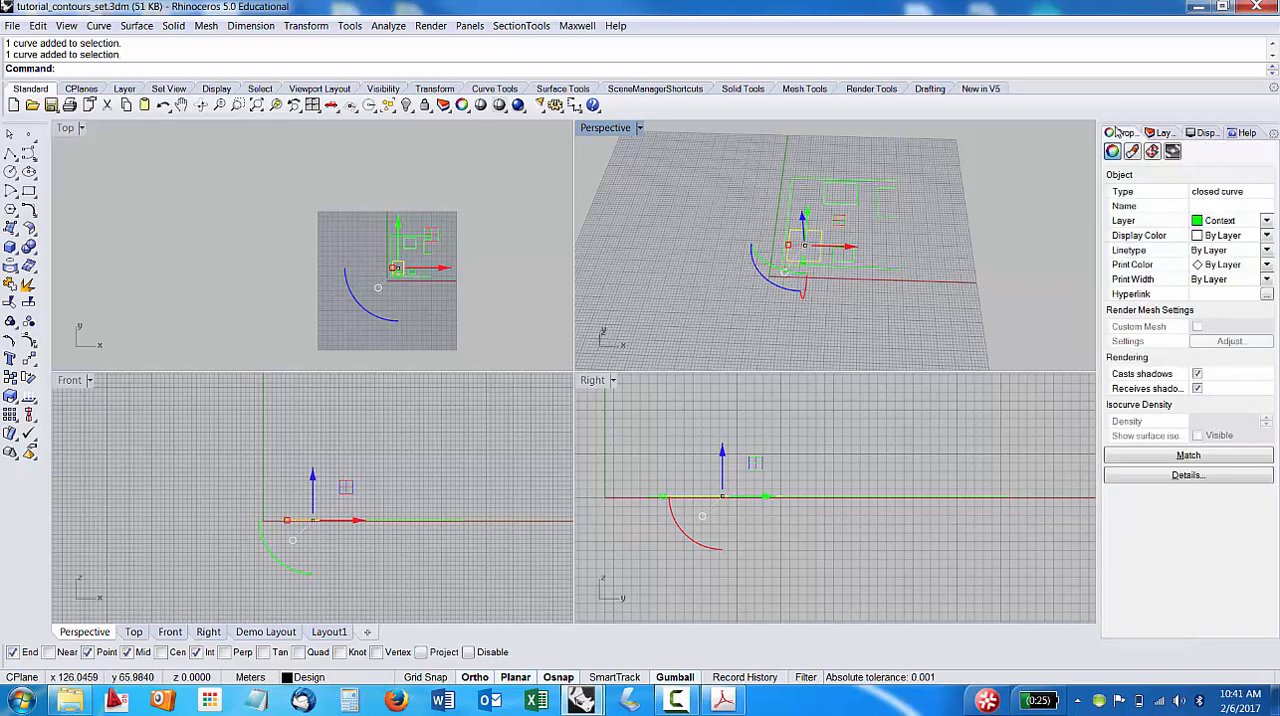
left_click(1243, 221)
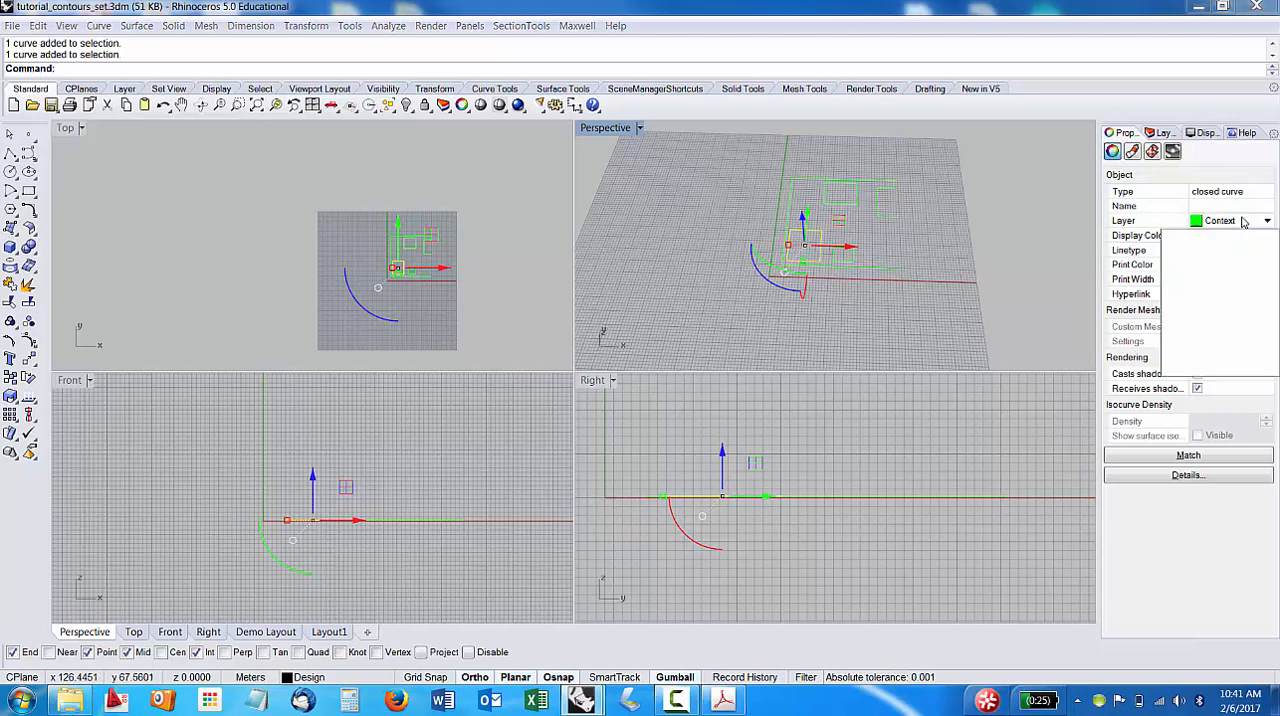
left_click(1203, 356)
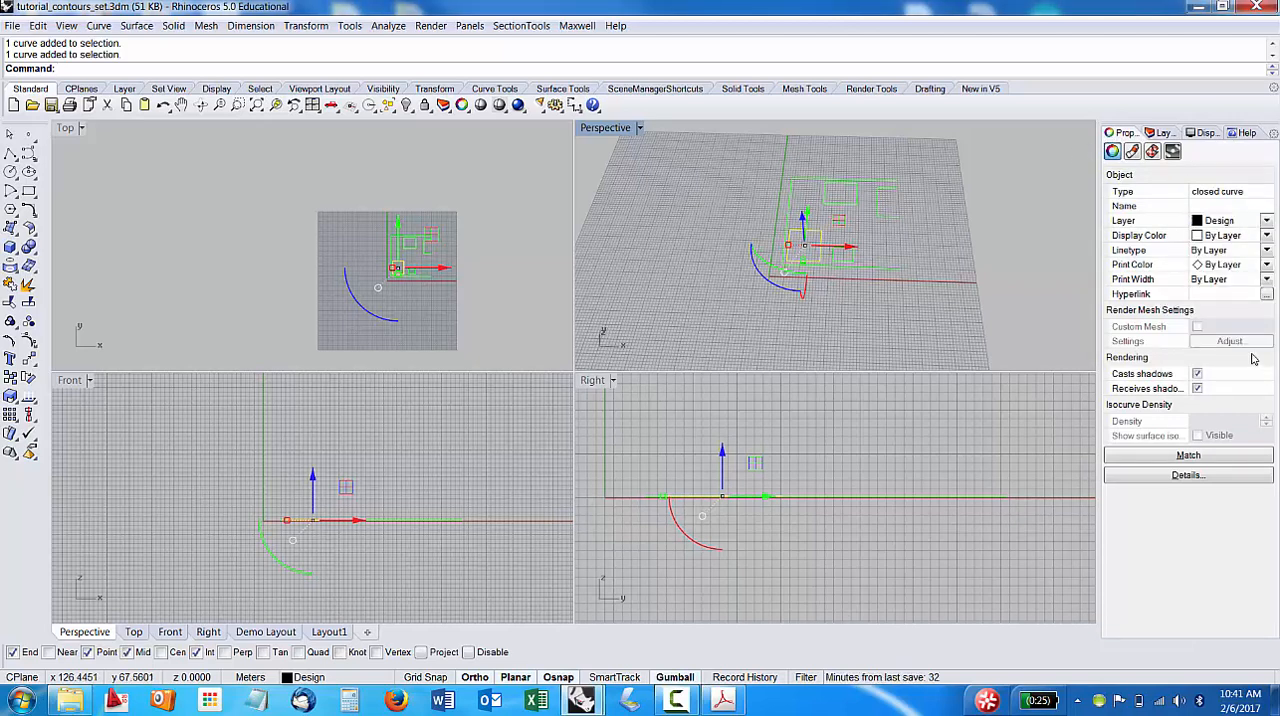
left_click(1164, 135)
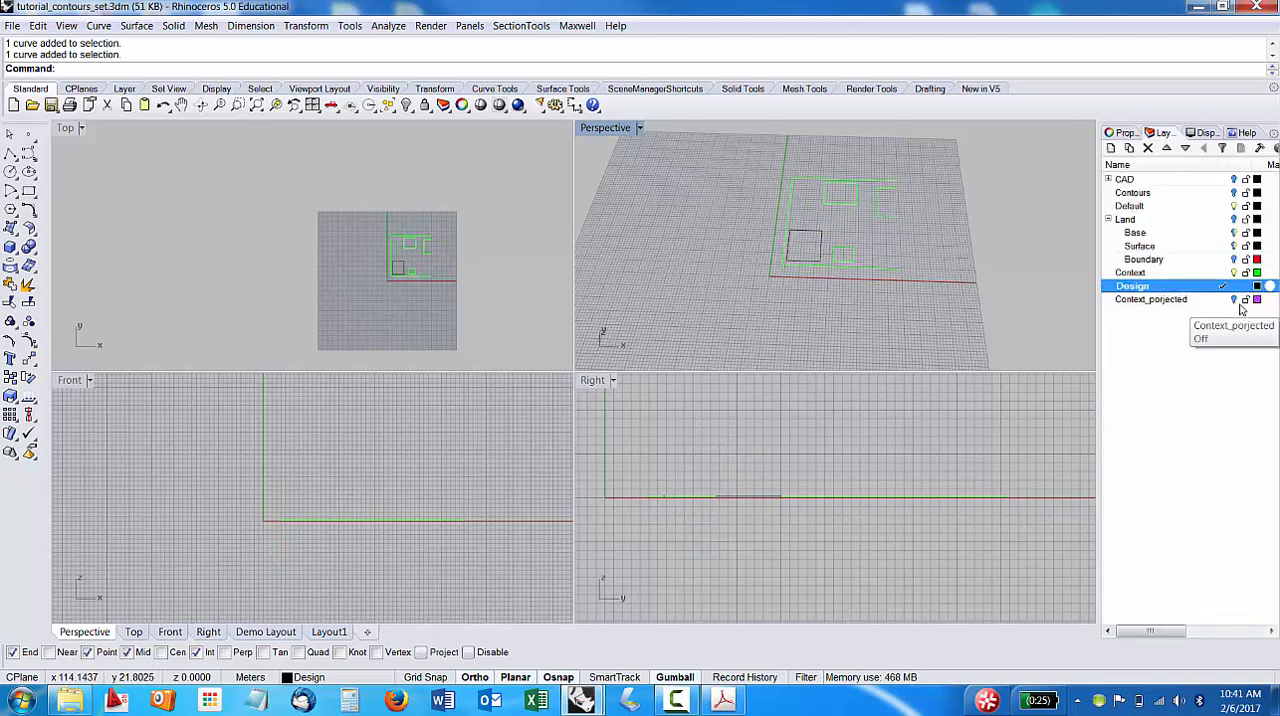
Turn off the Context layer to isolate the square outline on the Design layer in the Perspective view.
left_click(1235, 303)
left_click(1233, 300)
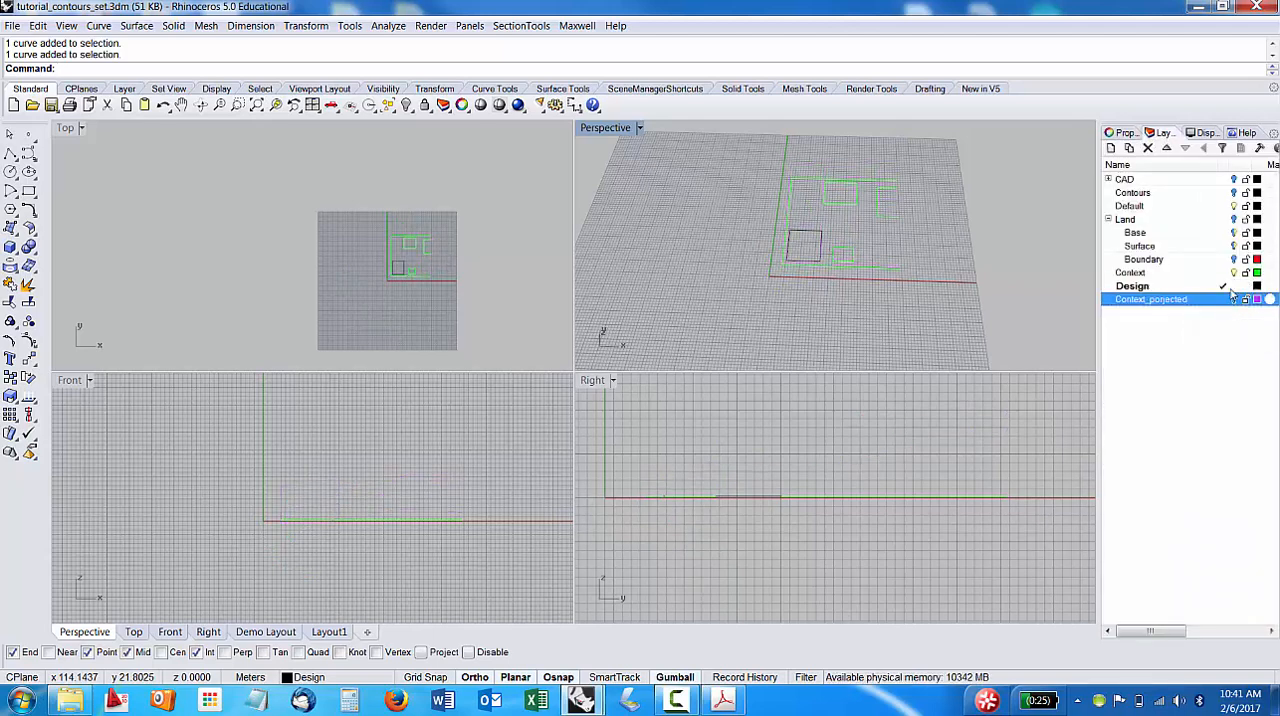
left_click(1235, 274)
left_click(1233, 273)
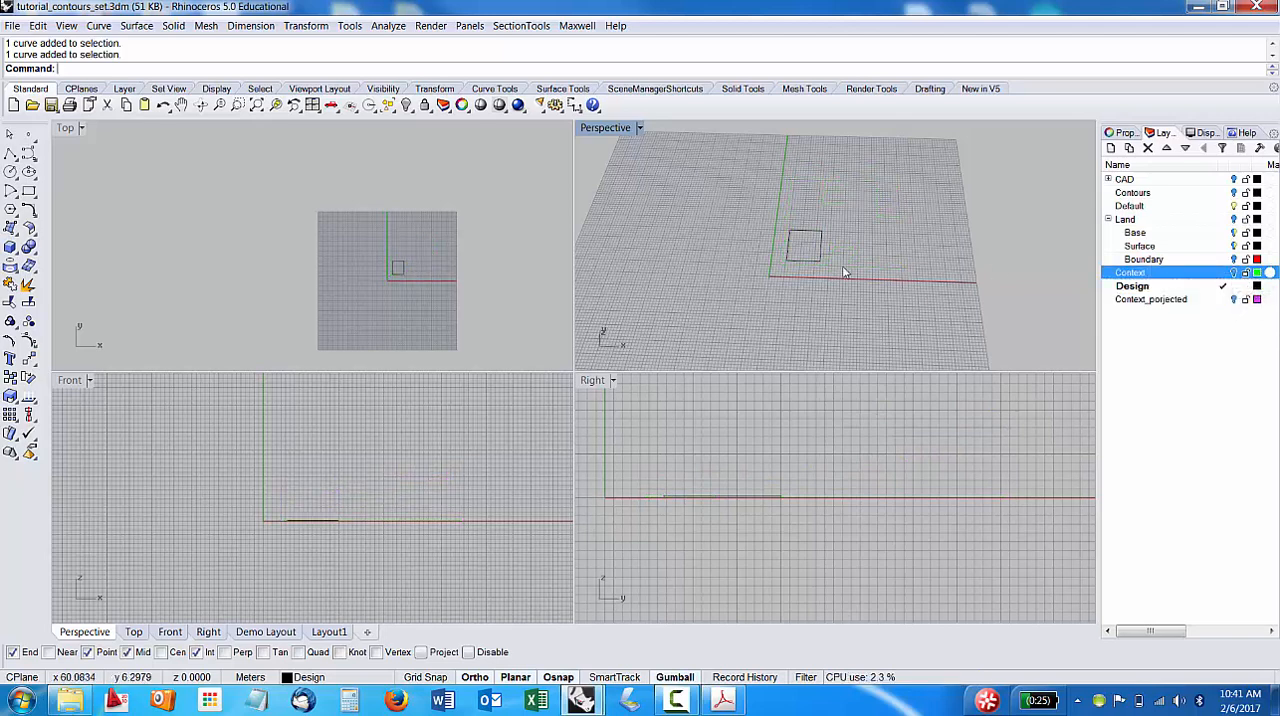
right_click_drag(854, 300, 840, 268)
scroll(842, 268, "up", 3)
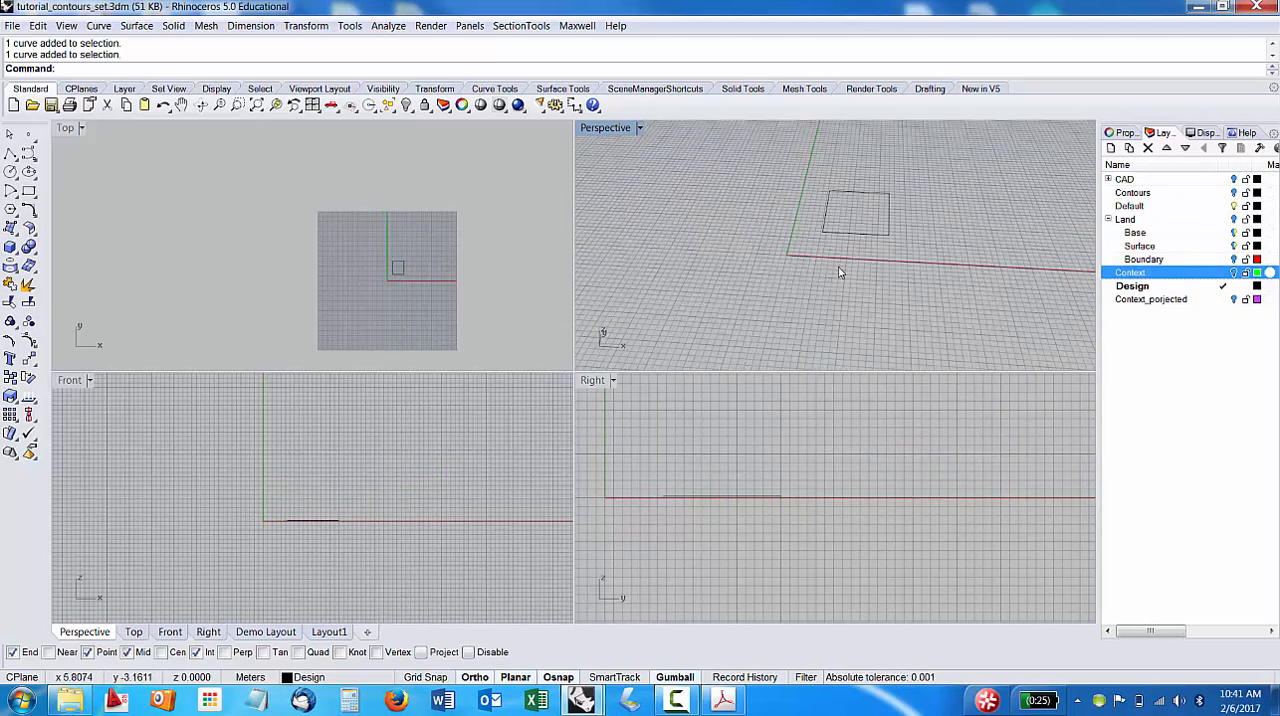
right_click_drag(826, 237, 854, 274)
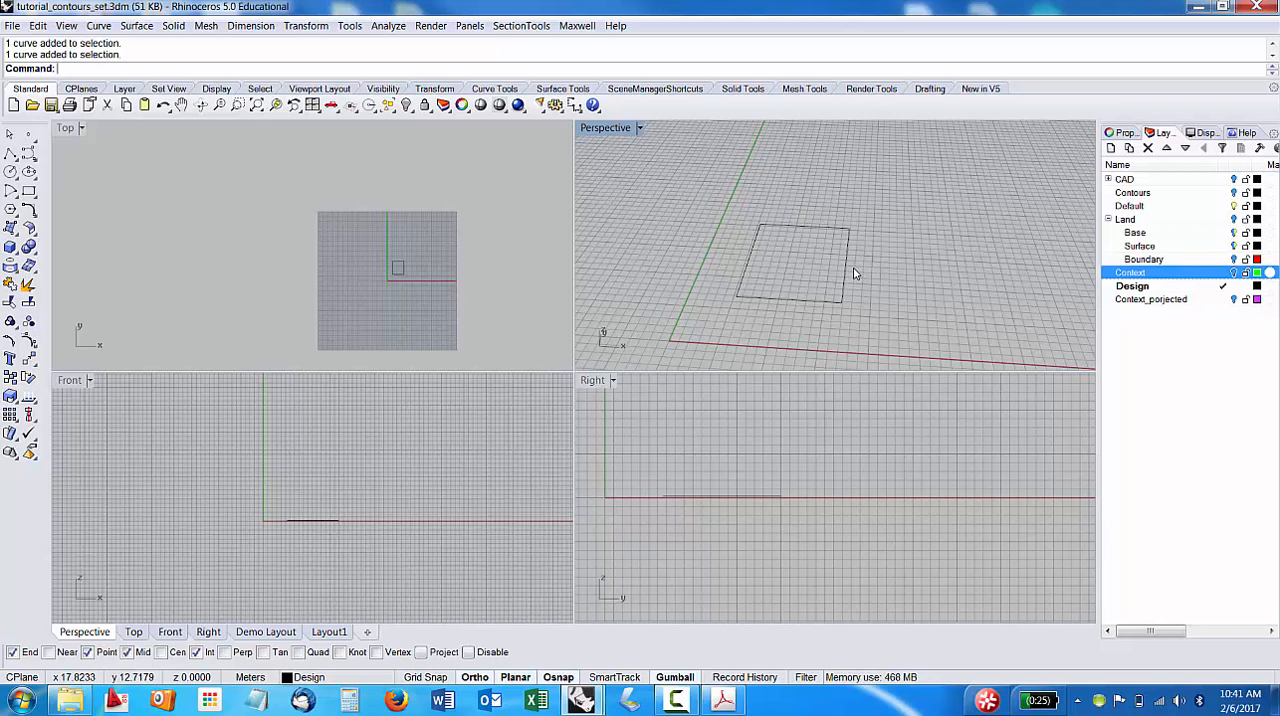
Extrude the square outline on the Design layer upward by 5 m as a solid block and deselect the outline.
left_click(785, 229)
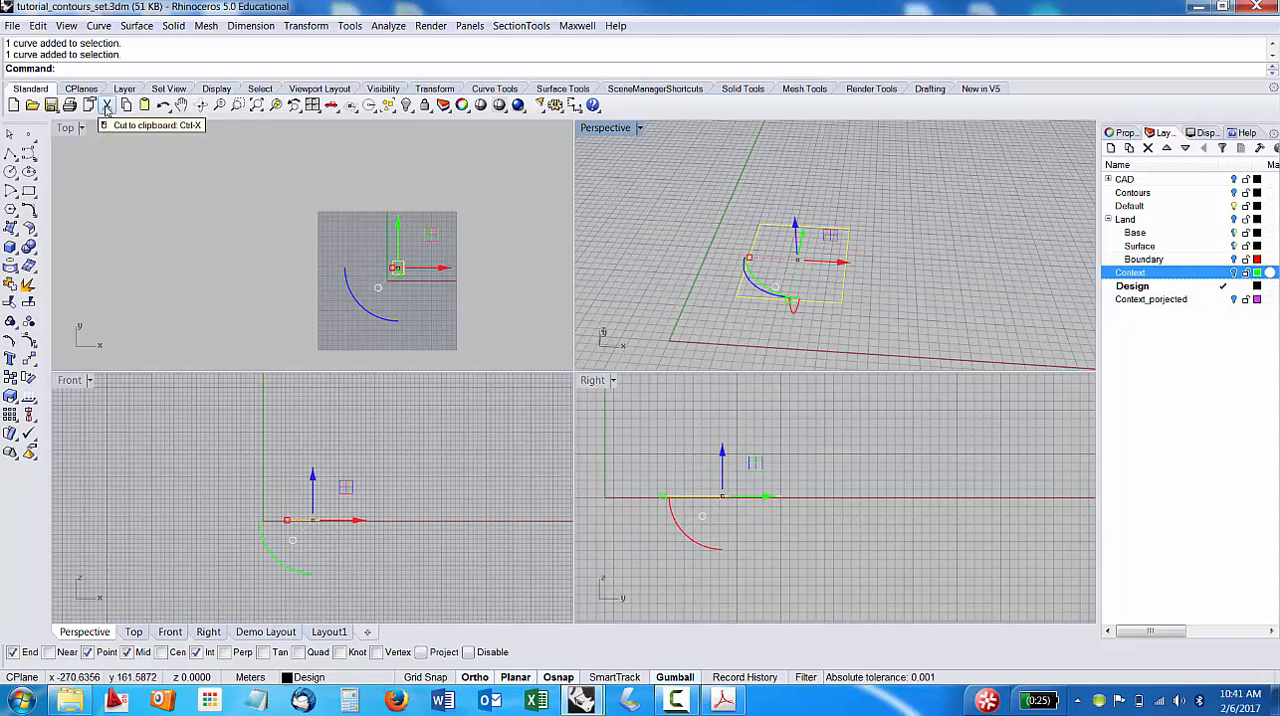
type("Ext")
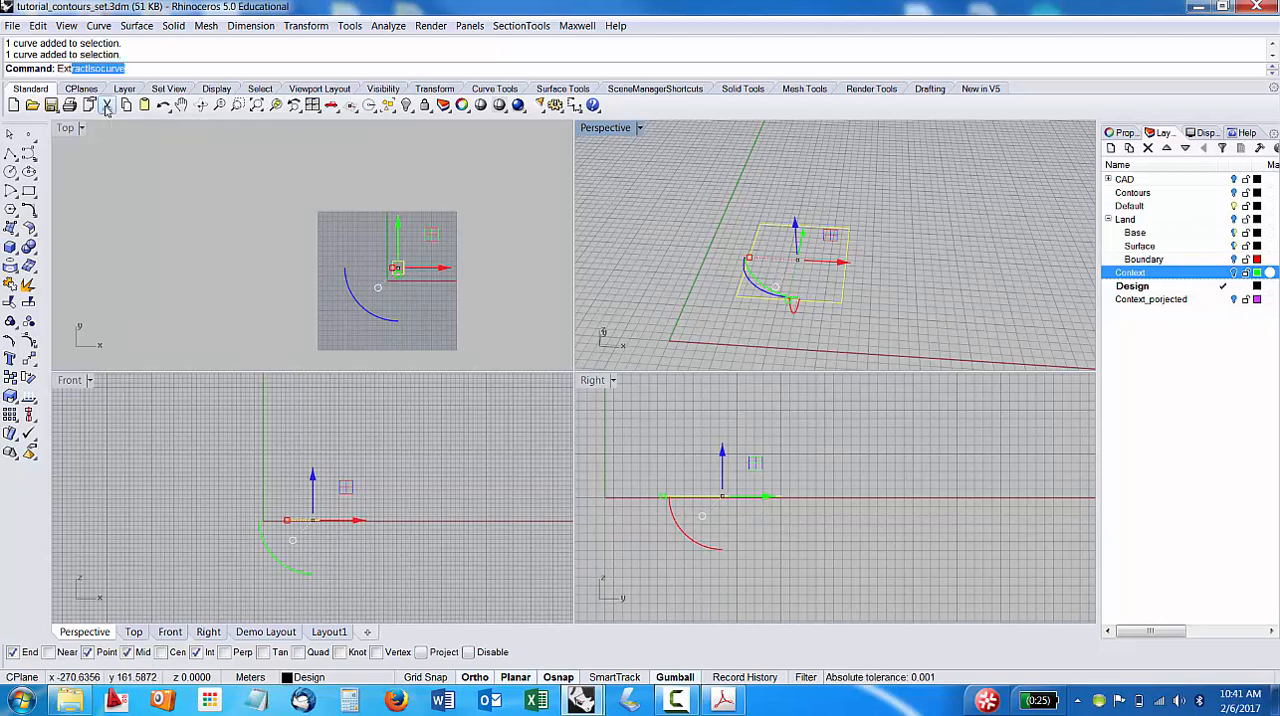
type("rude")
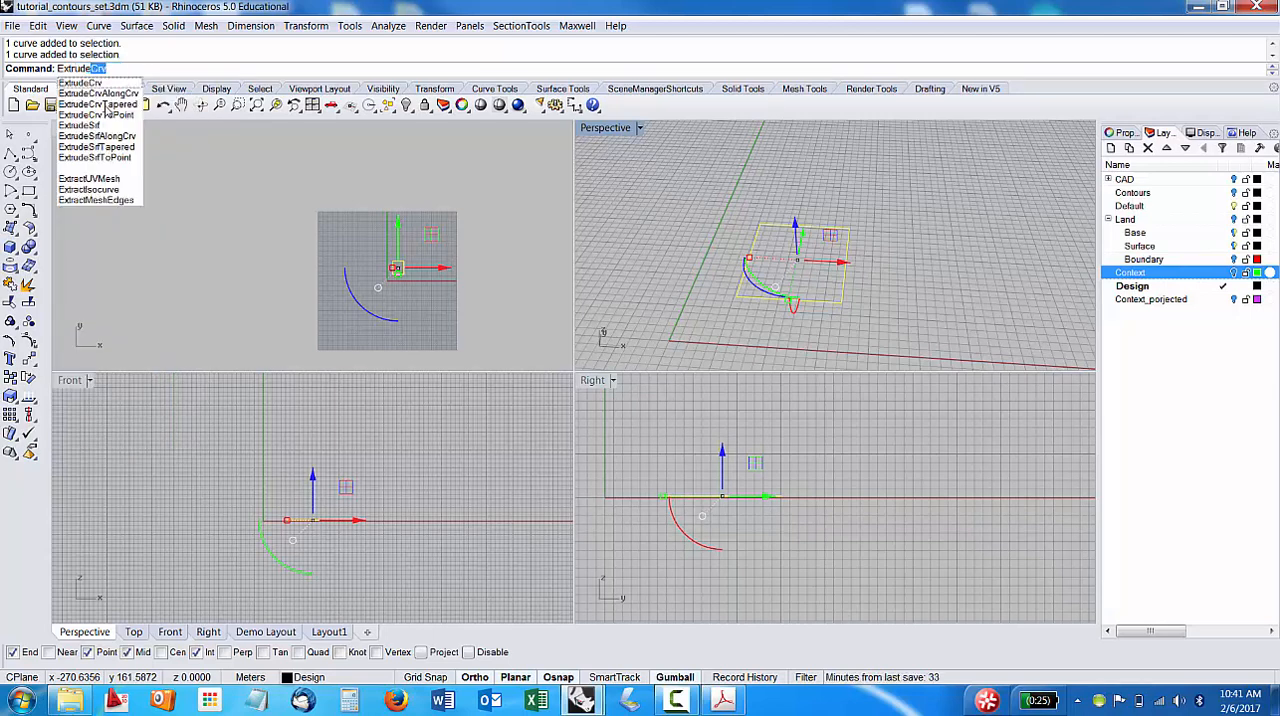
key("Return")
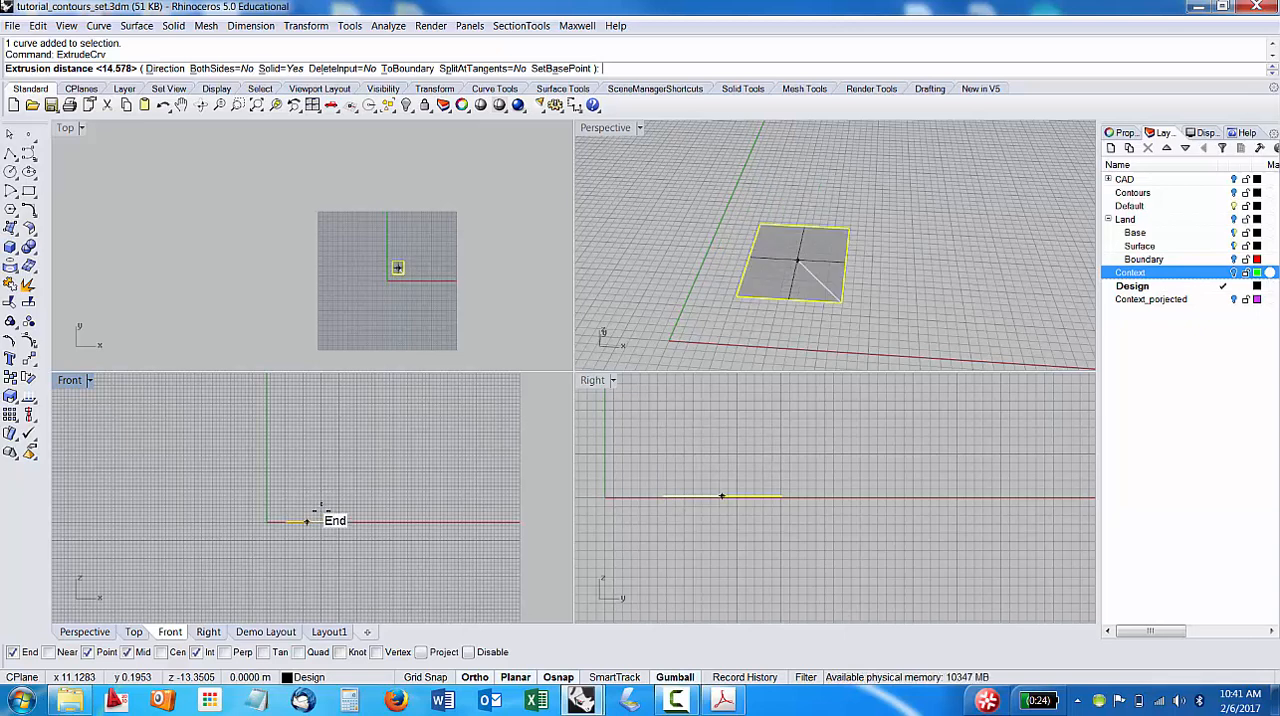
scroll(315, 505, "up", 3)
scroll(295, 514, "up", 4)
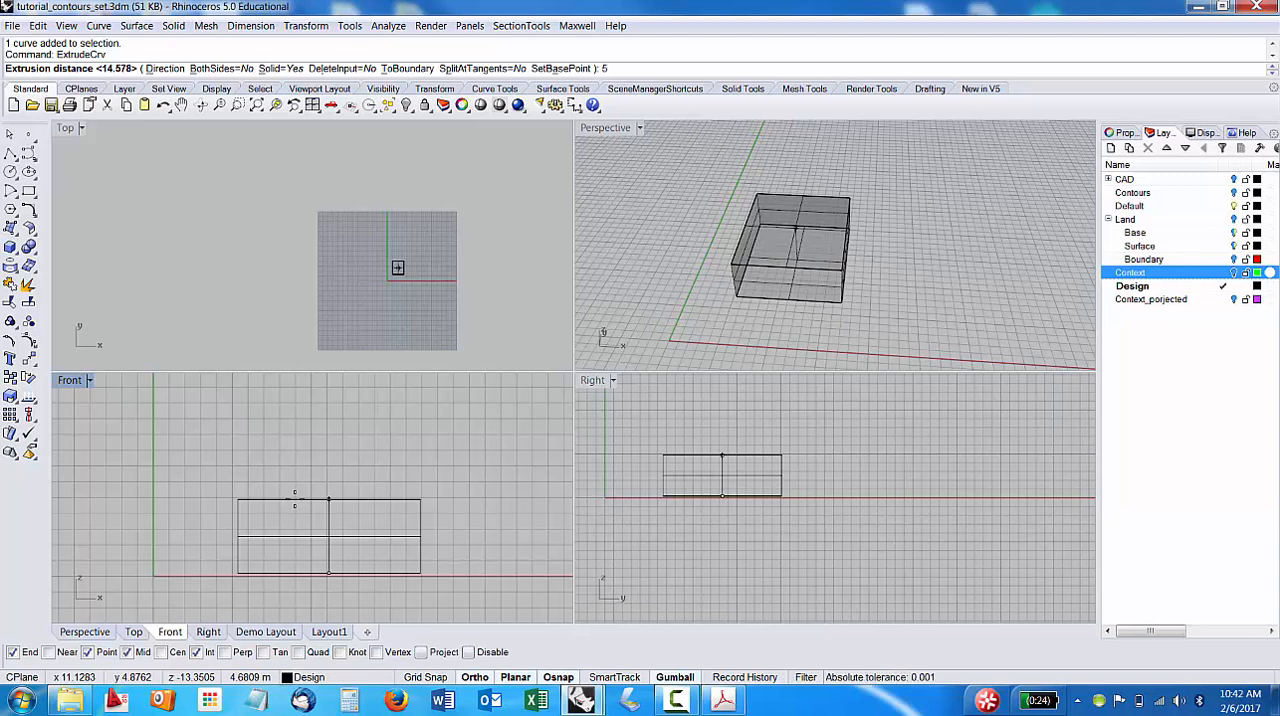
key("Return")
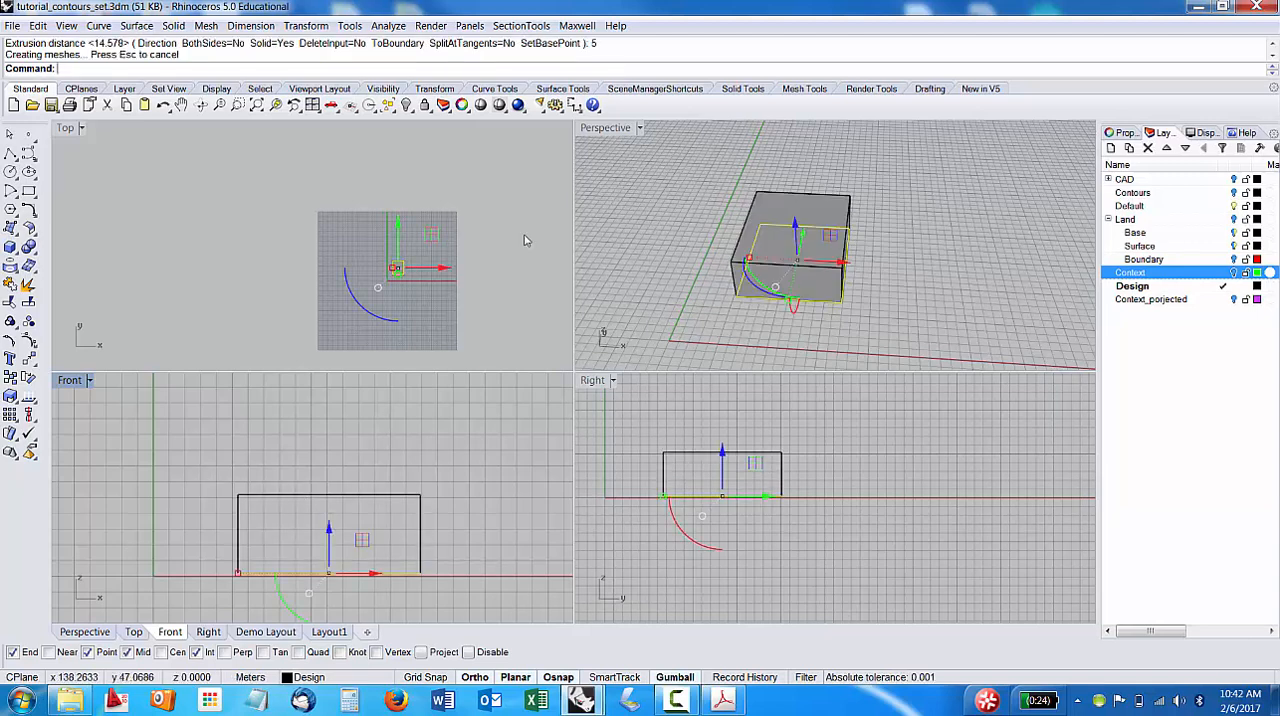
left_click(799, 332)
right_click_drag(799, 332, 896, 313)
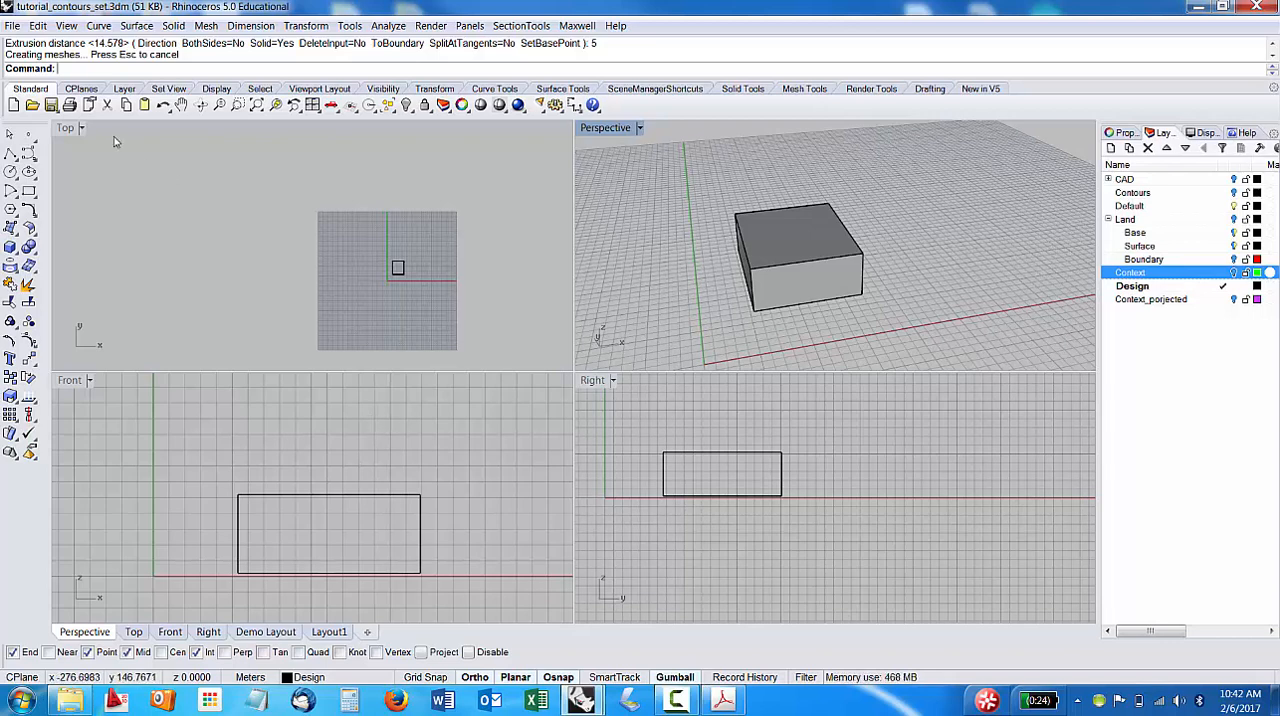
Split the block's top face in half along X with SplitFace, using the midpoints of two opposite edges for the axis.
key("BackSpace")
type("S")
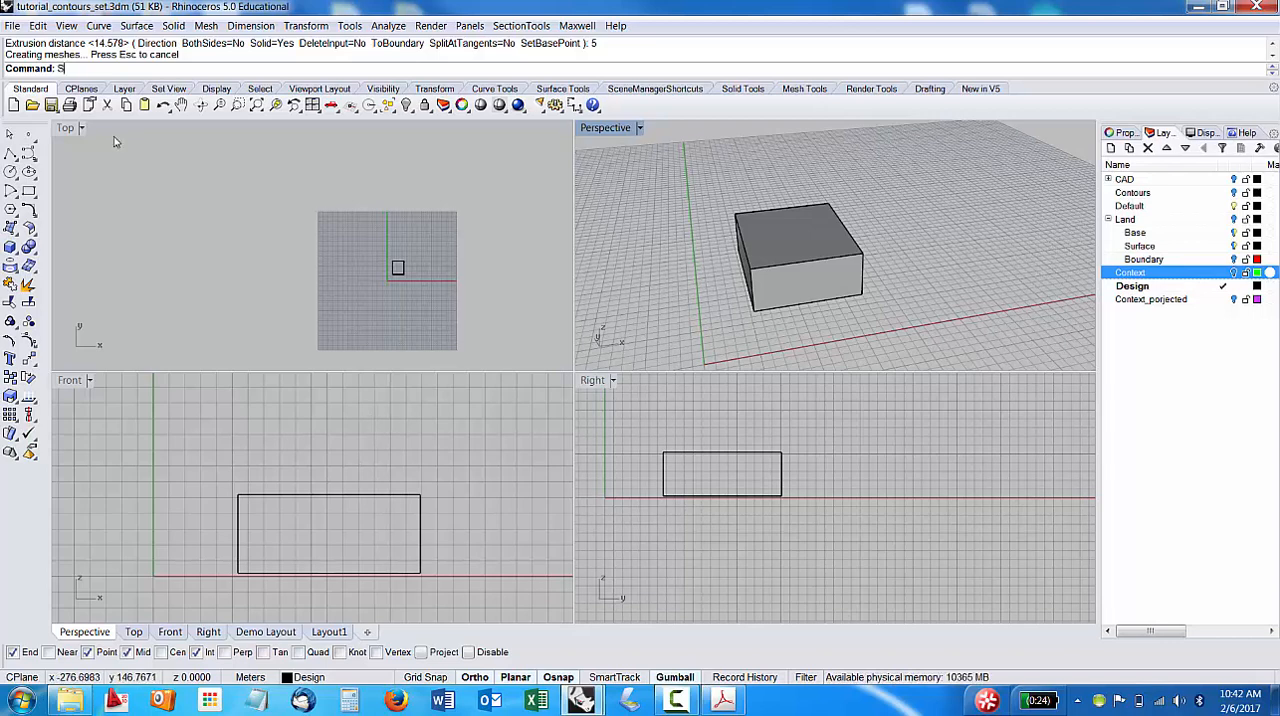
type("plitFace")
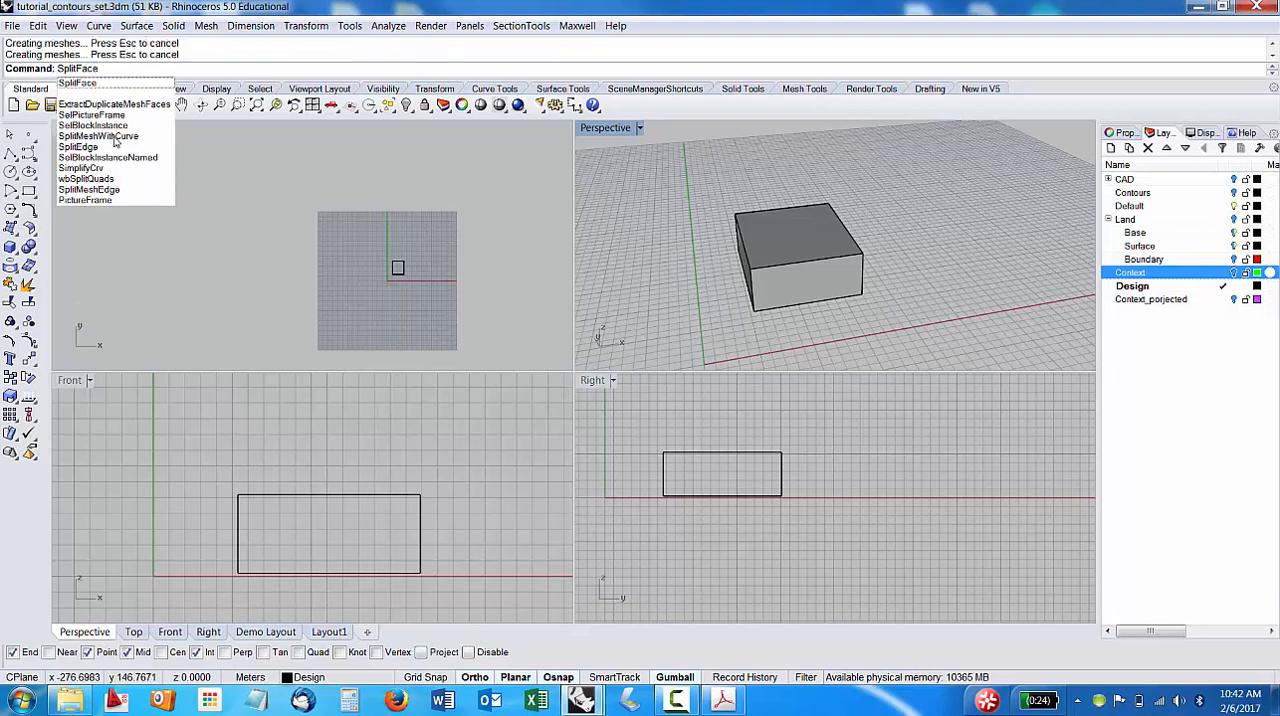
key("Return")
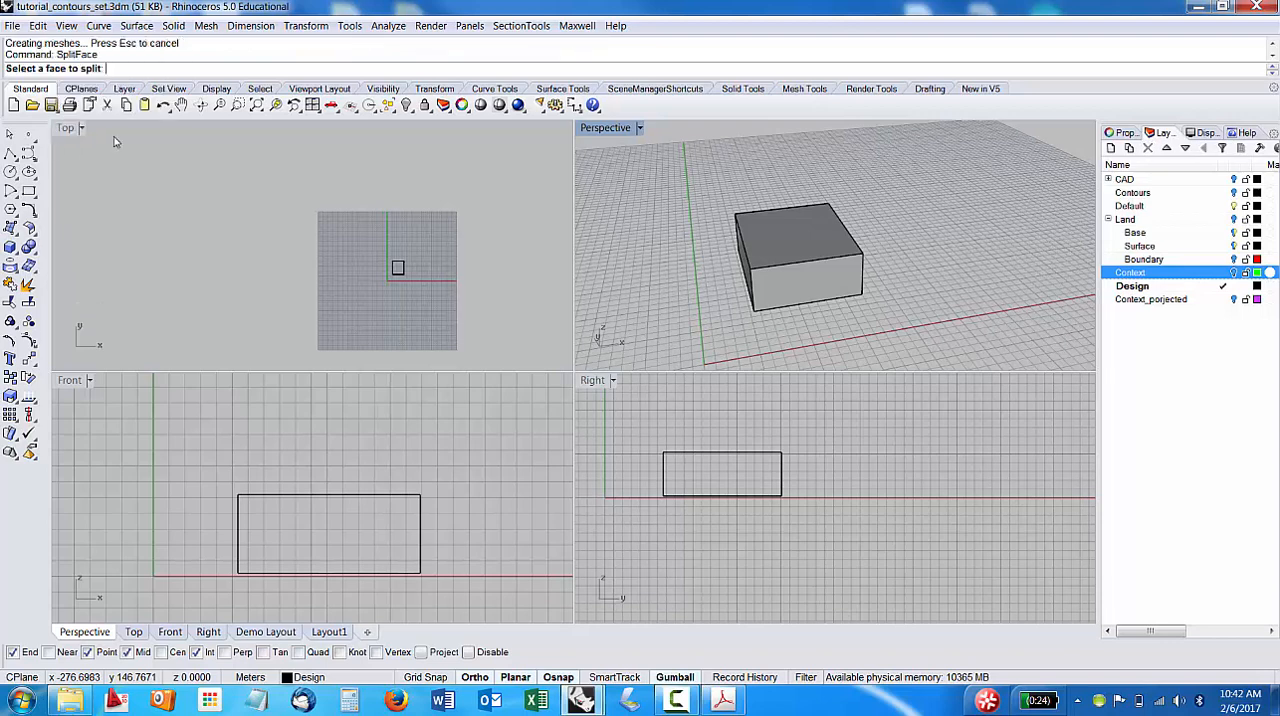
left_click(790, 238)
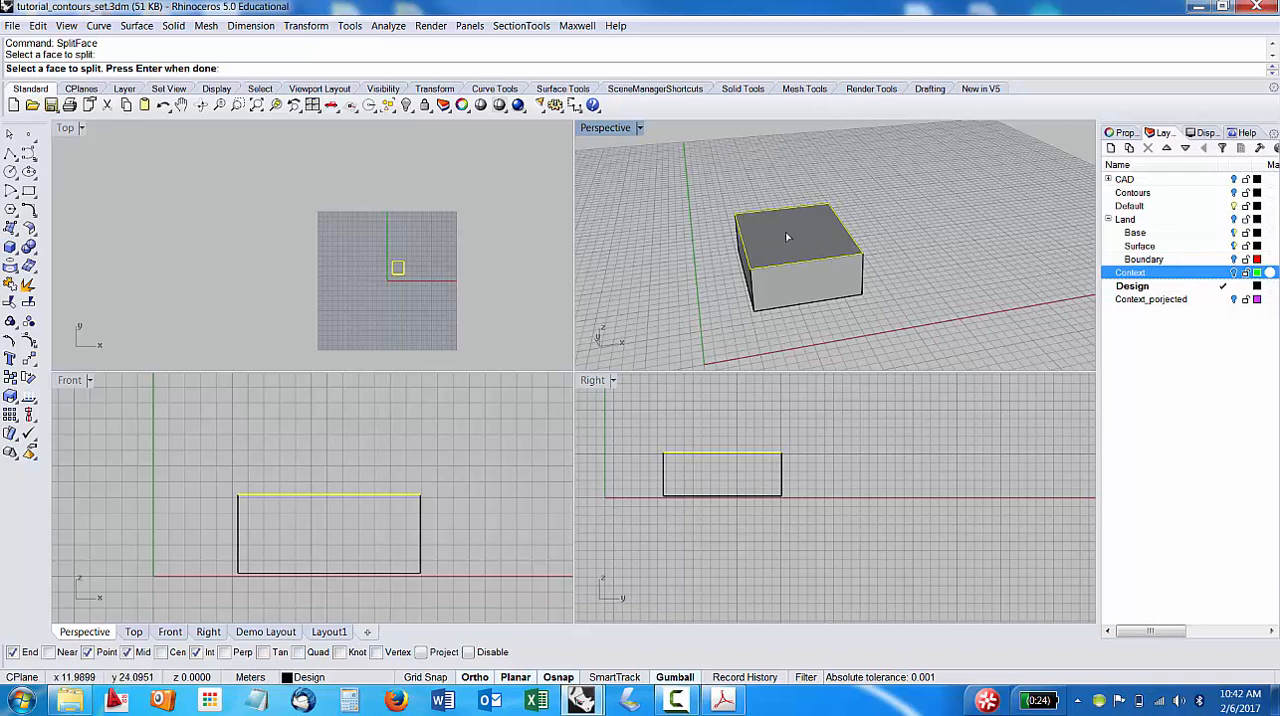
key("Return")
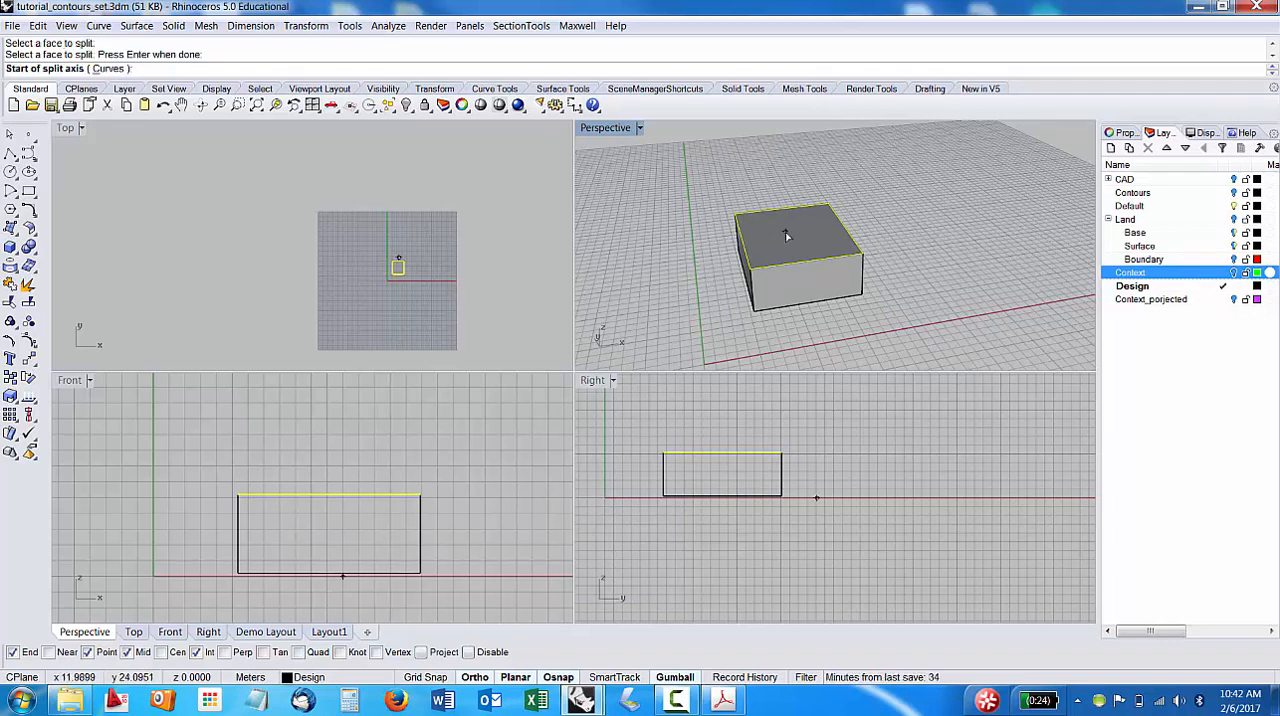
right_click_drag(838, 262, 886, 257)
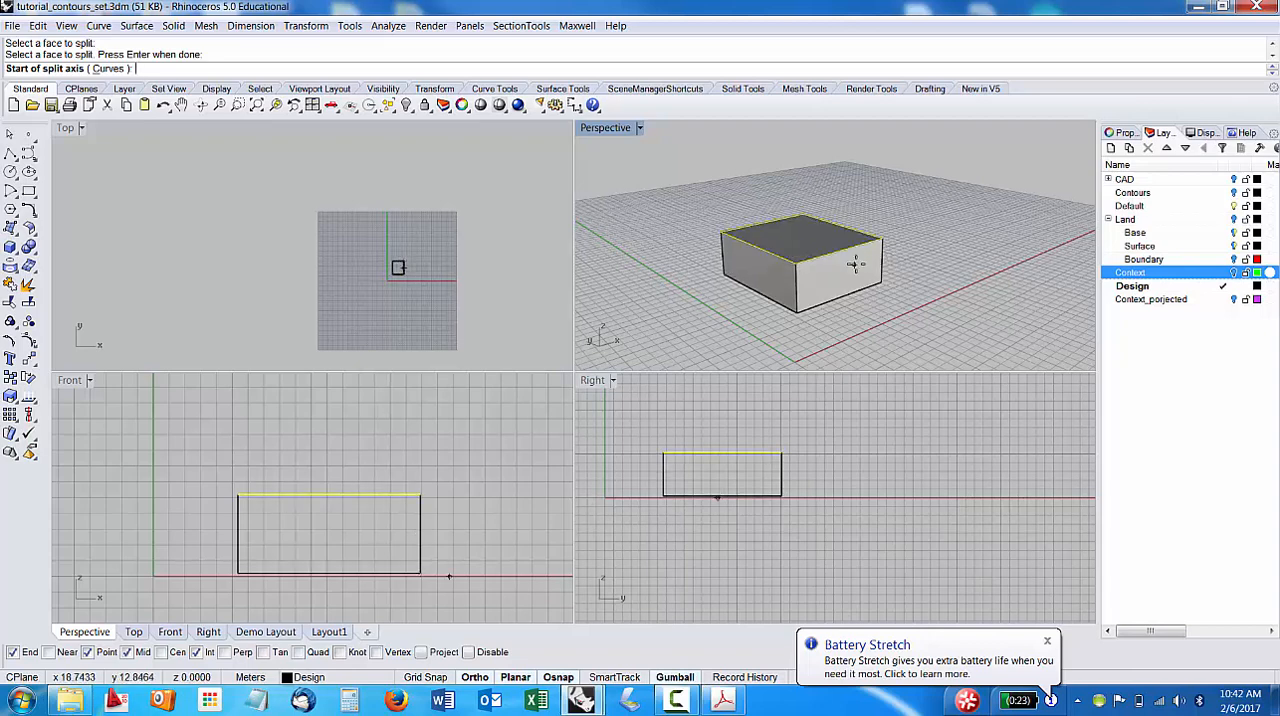
mouse_move(855, 265)
right_mouse_down()
mouse_move(780, 318)
mouse_move(855, 250)
right_mouse_up()
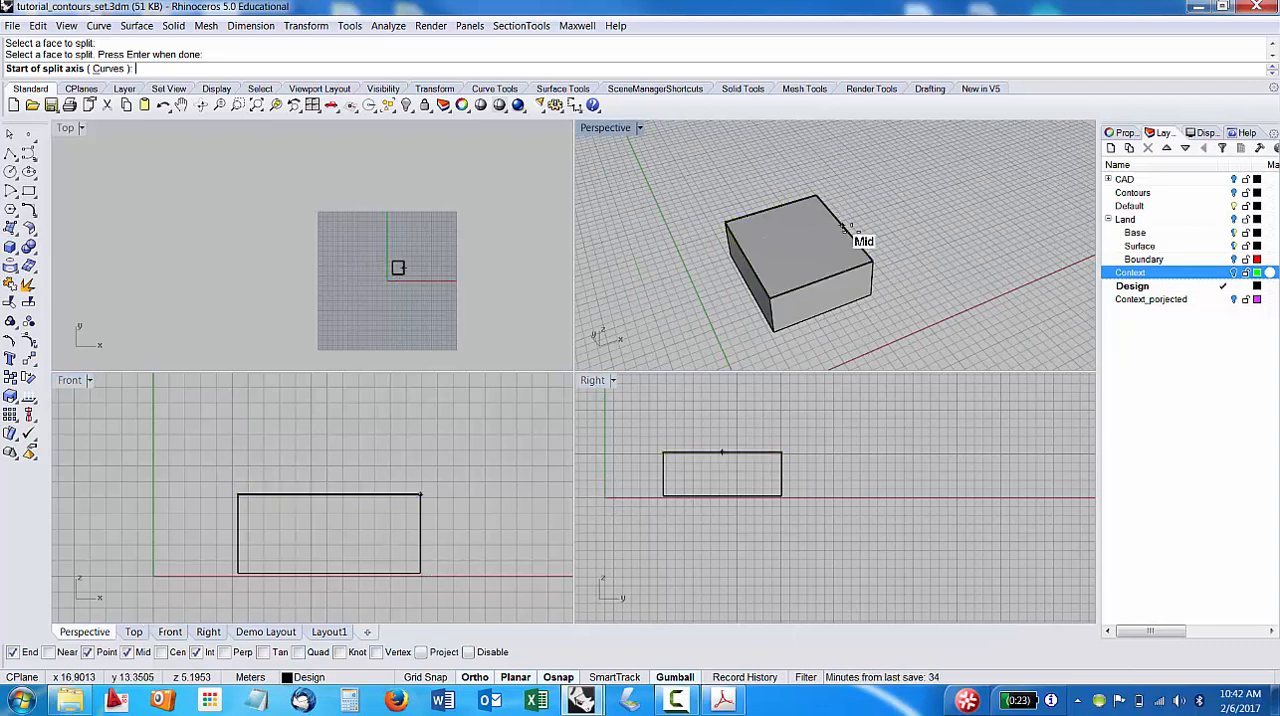
left_click(127, 652)
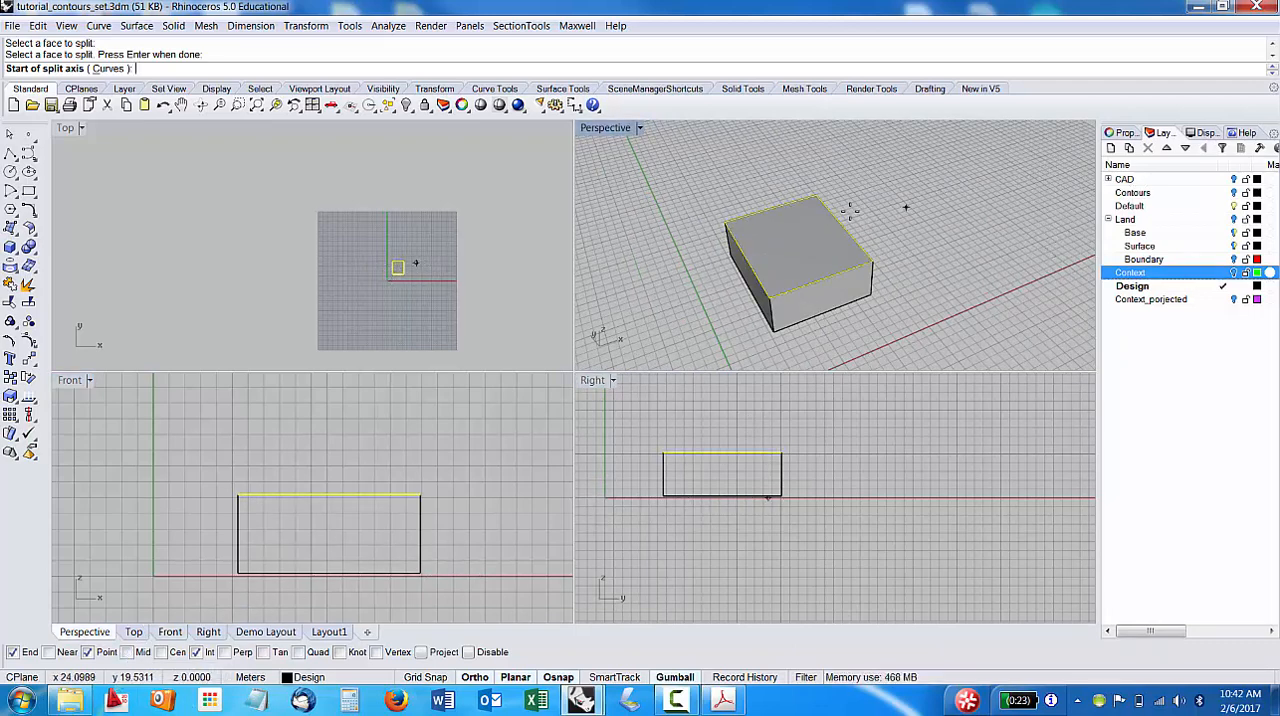
left_click(131, 652)
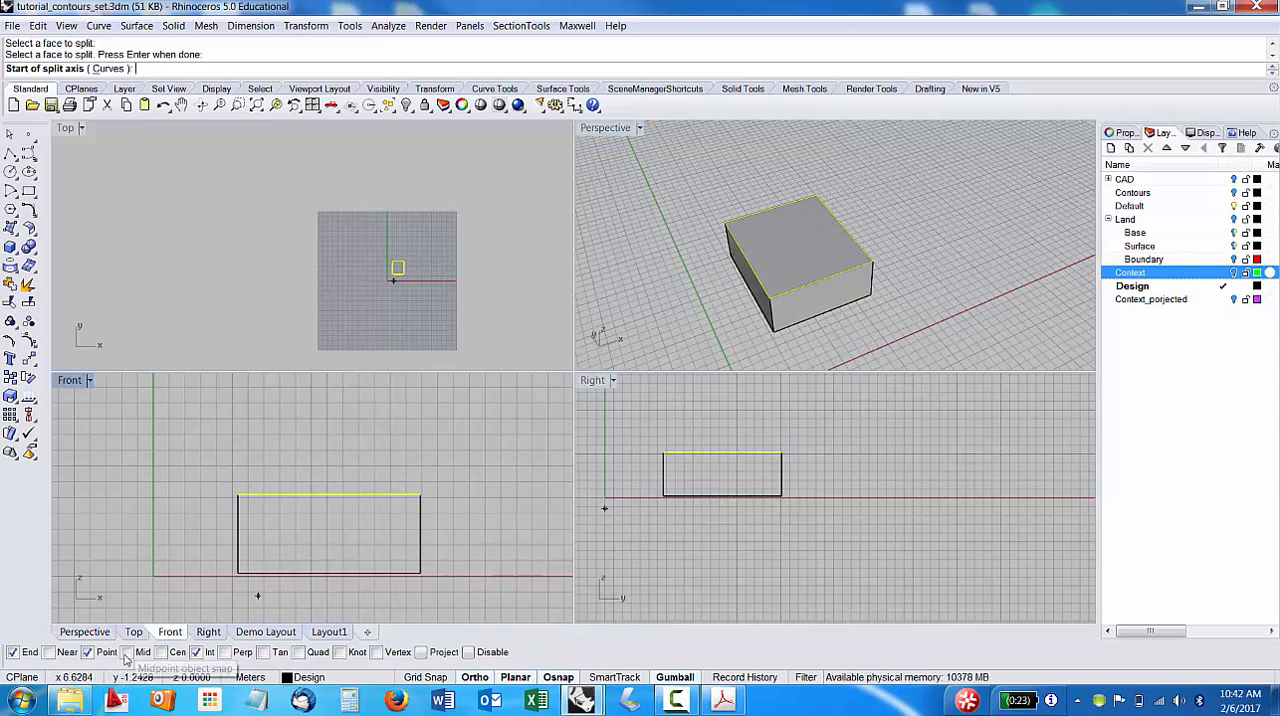
left_click(842, 226)
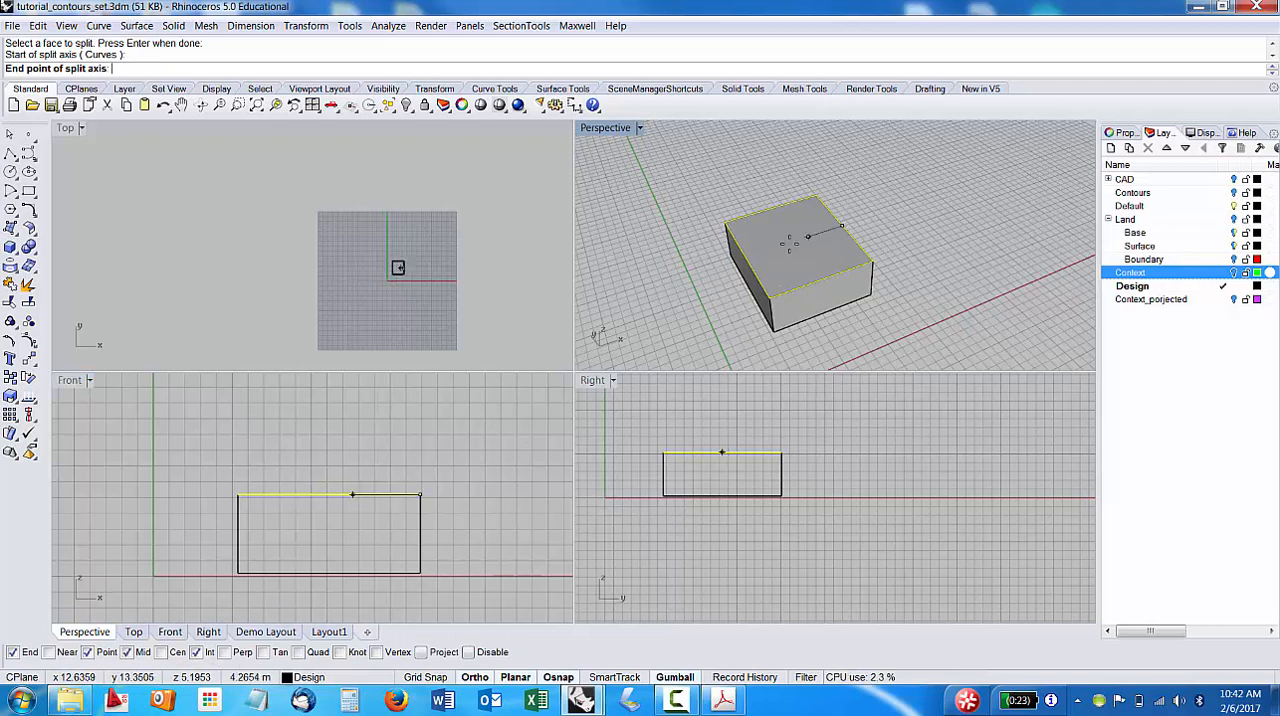
left_click(744, 257)
left_click(744, 257)
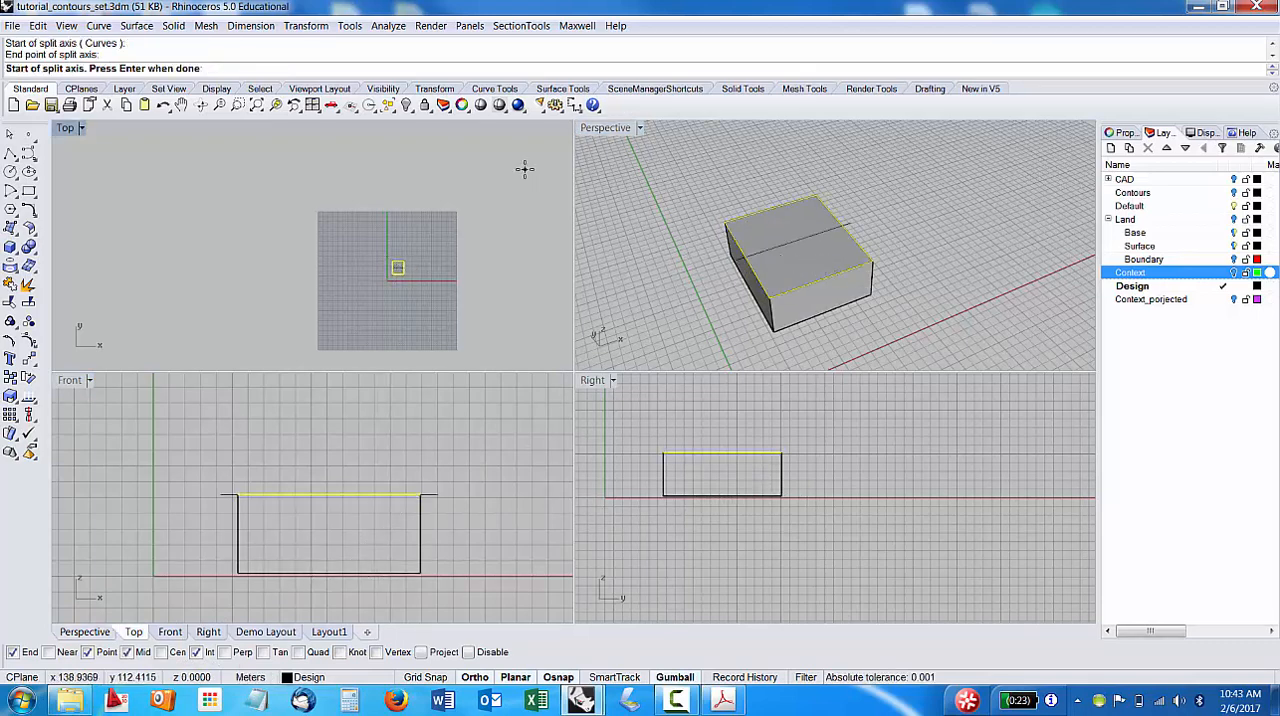
key("Return")
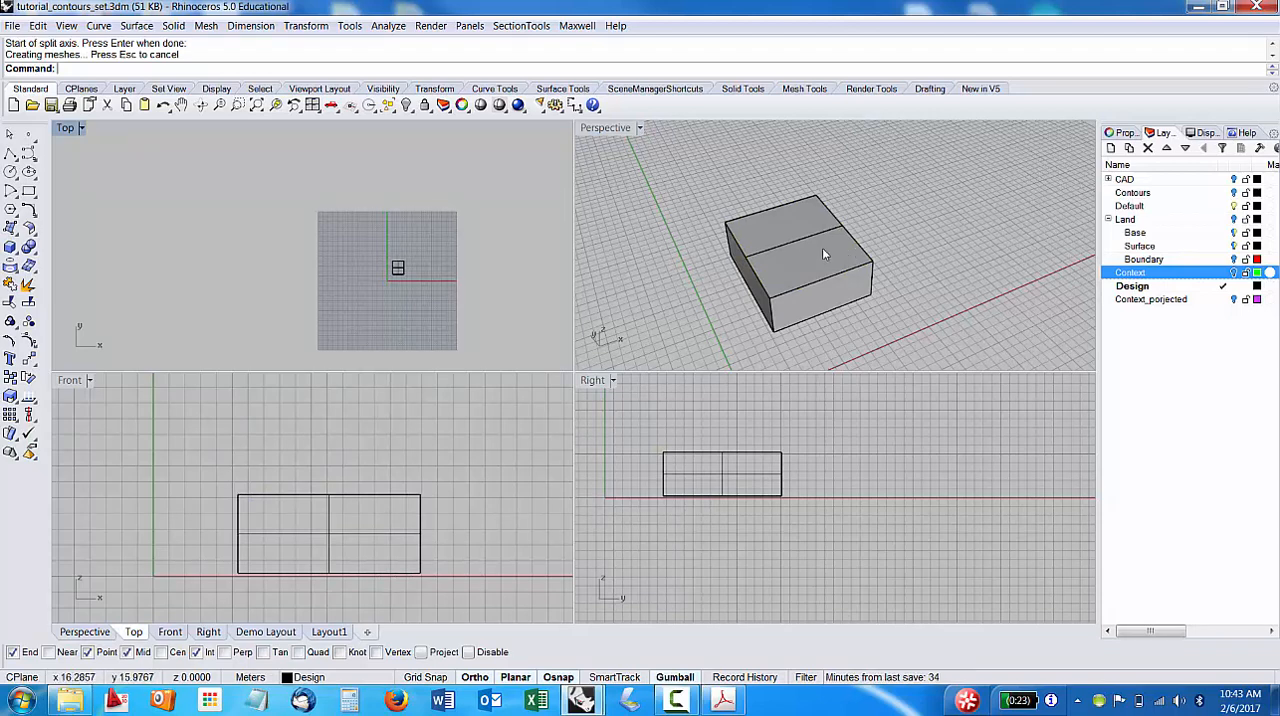
Raise the block's new middle top edge straight up by about the wall height in the Front view, with grid snap on, forming a gable roof.
left_click(781, 220)
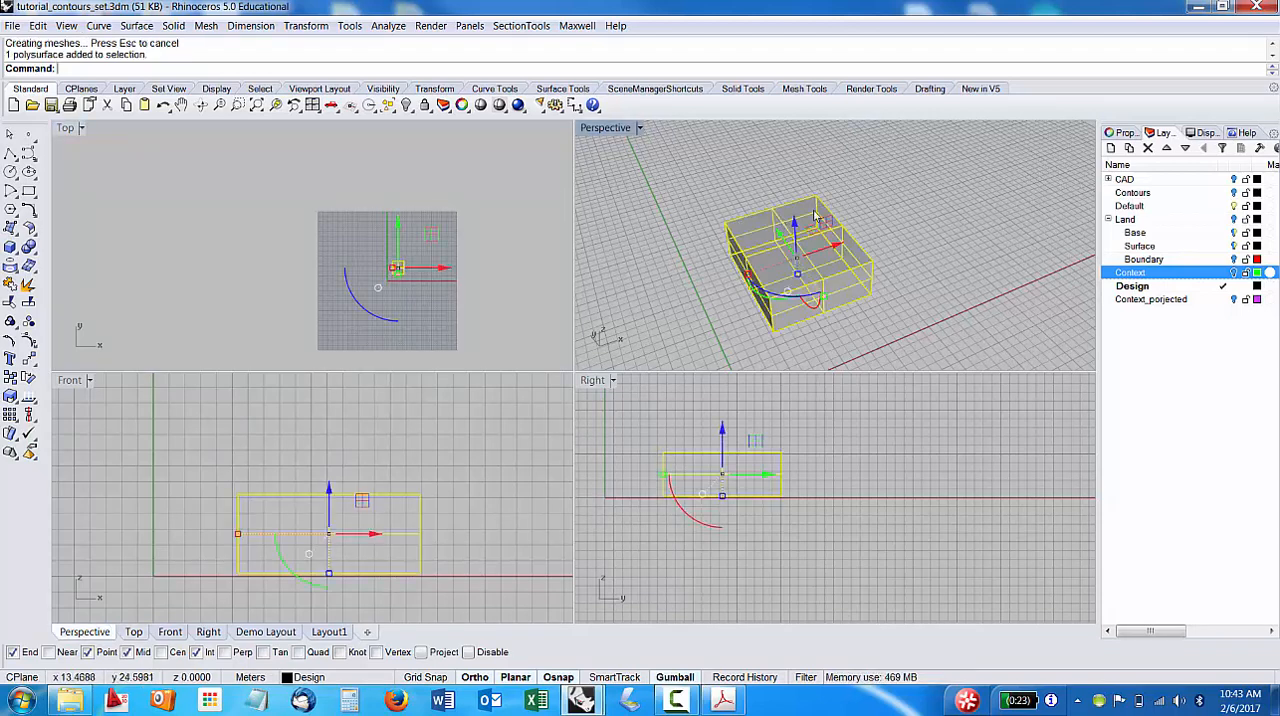
key("Escape")
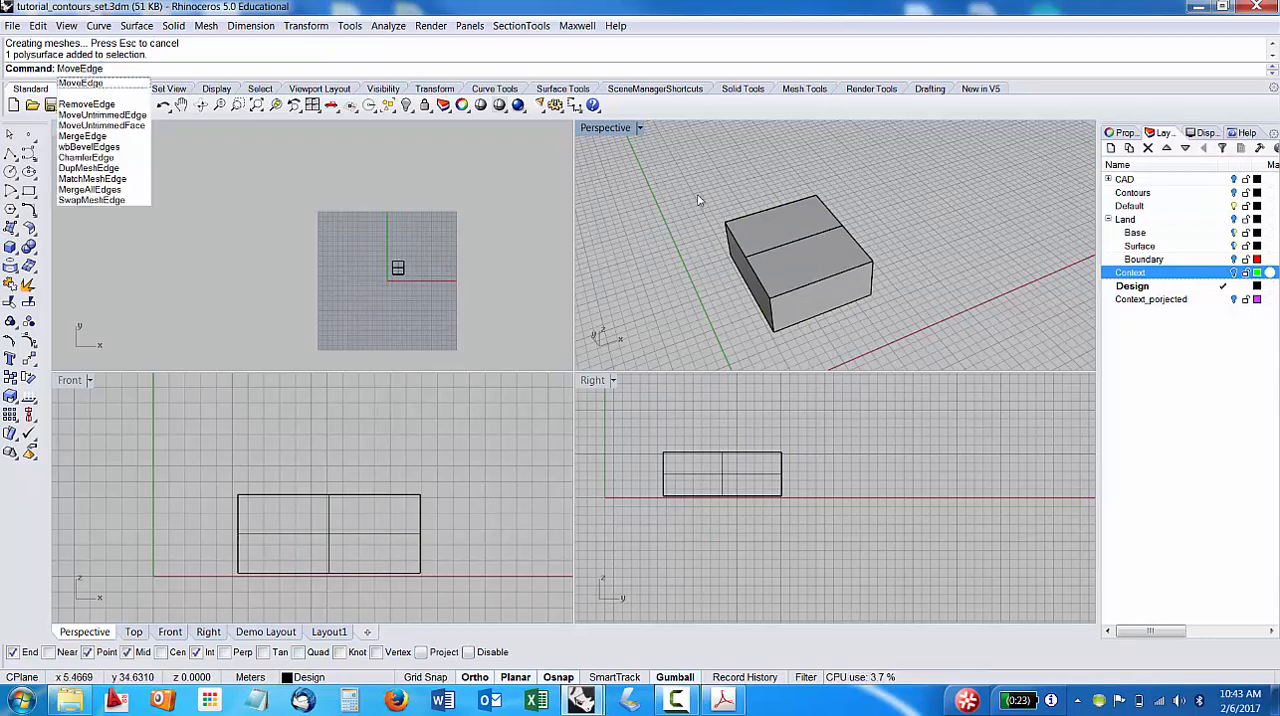
key("Return")
left_click(796, 248)
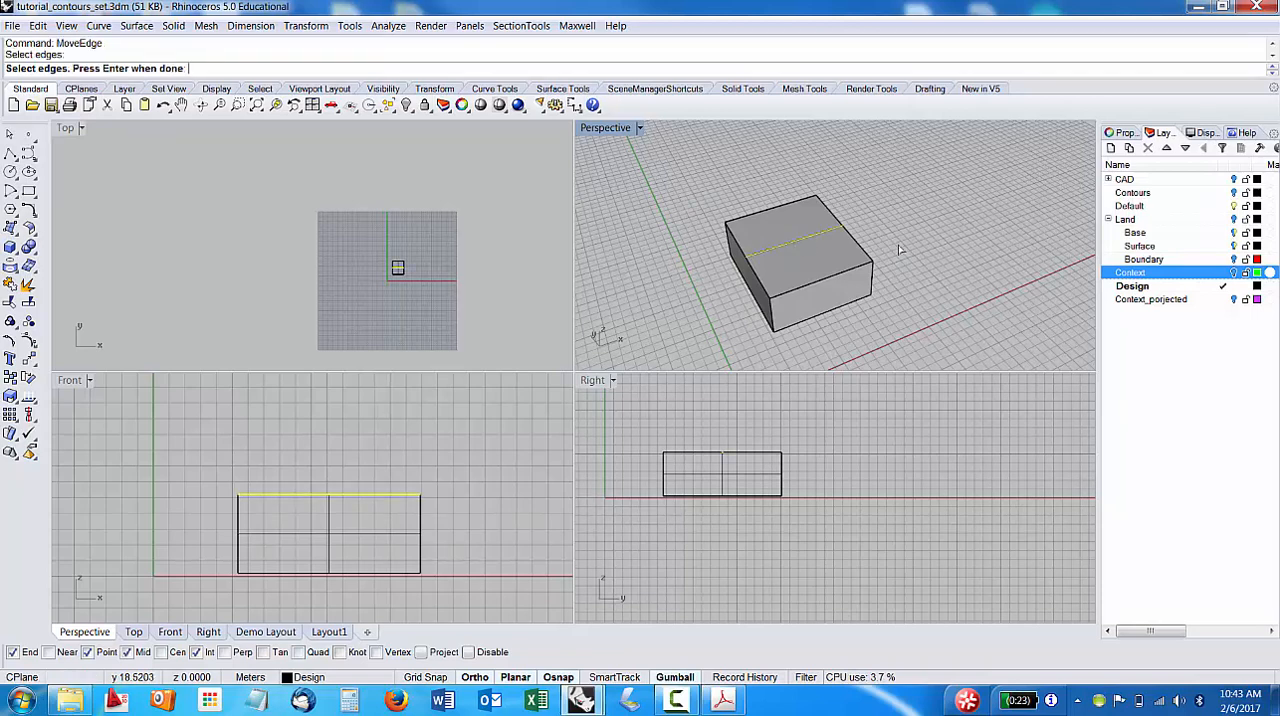
key("Return")
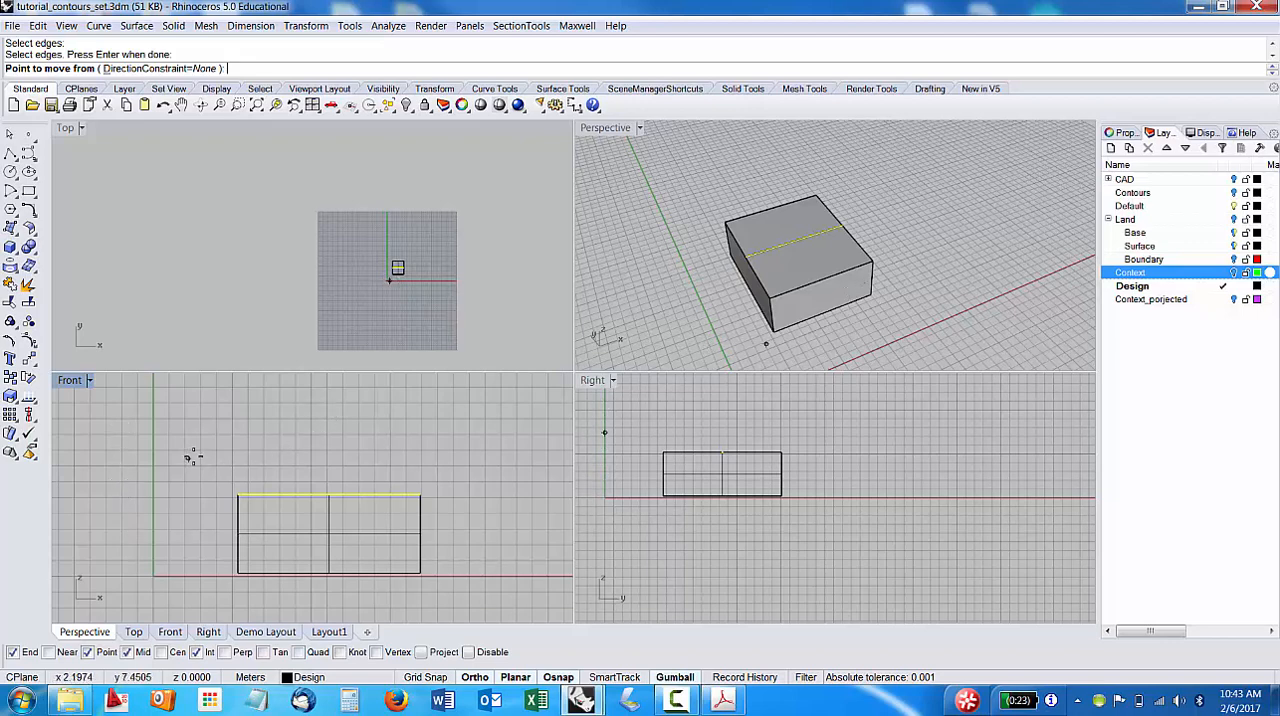
left_click(329, 494)
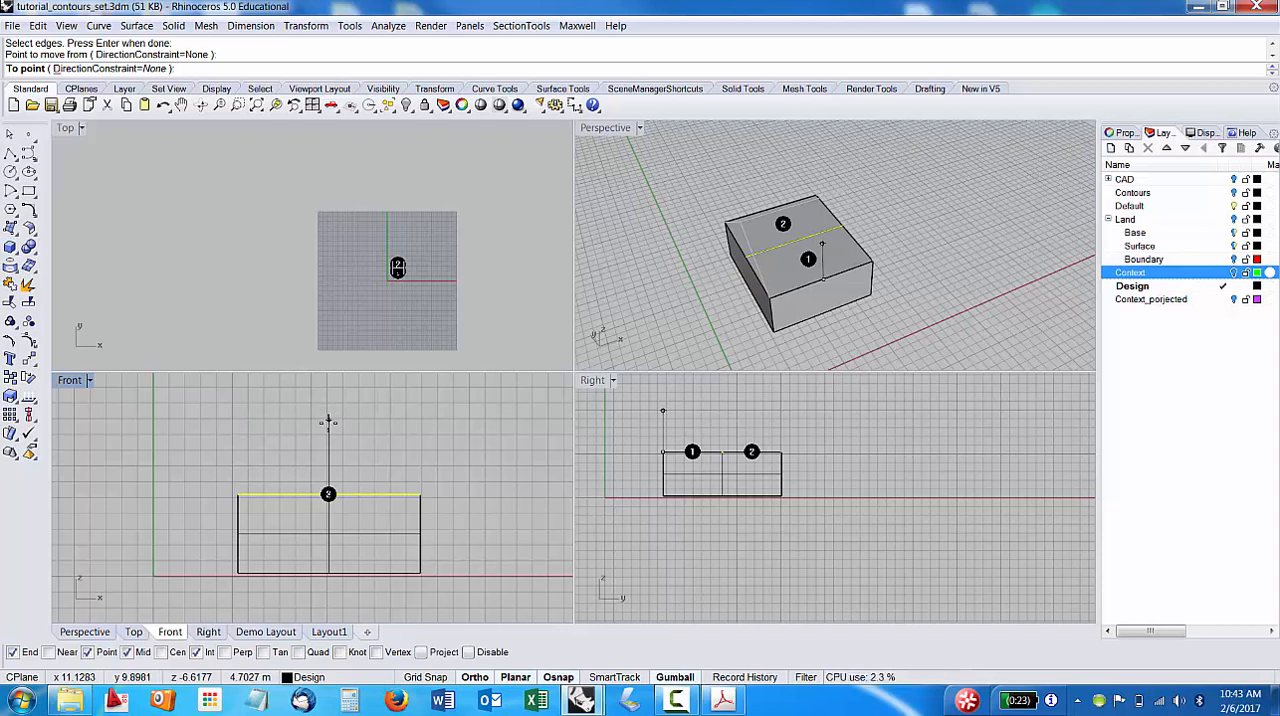
left_click(425, 677)
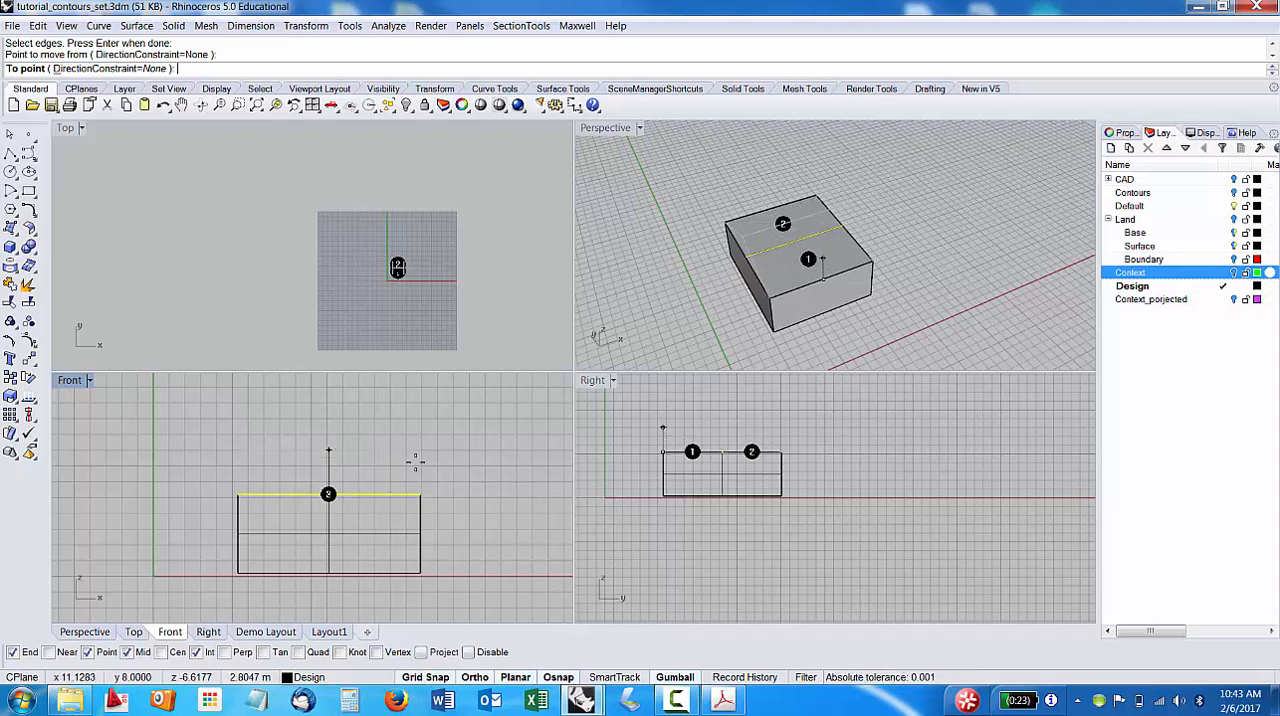
left_click(328, 418)
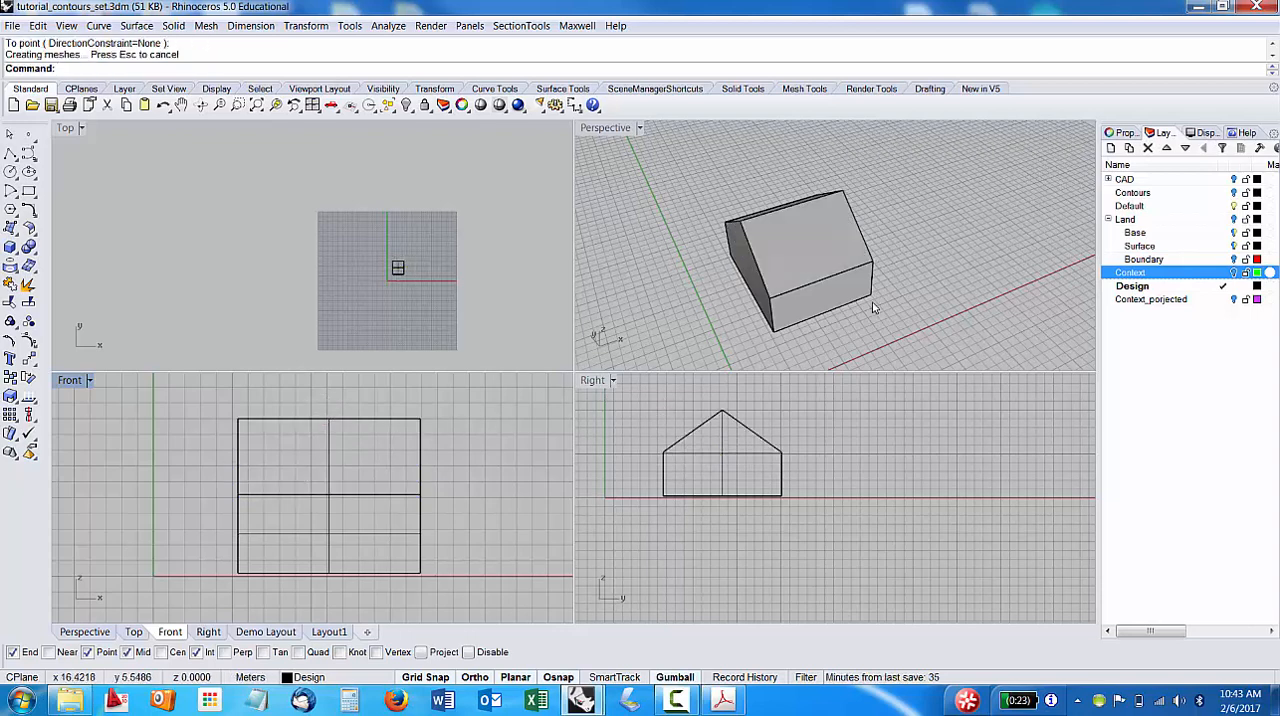
mouse_move(770, 234)
right_mouse_down()
mouse_move(830, 241)
mouse_move(787, 251)
right_mouse_up()
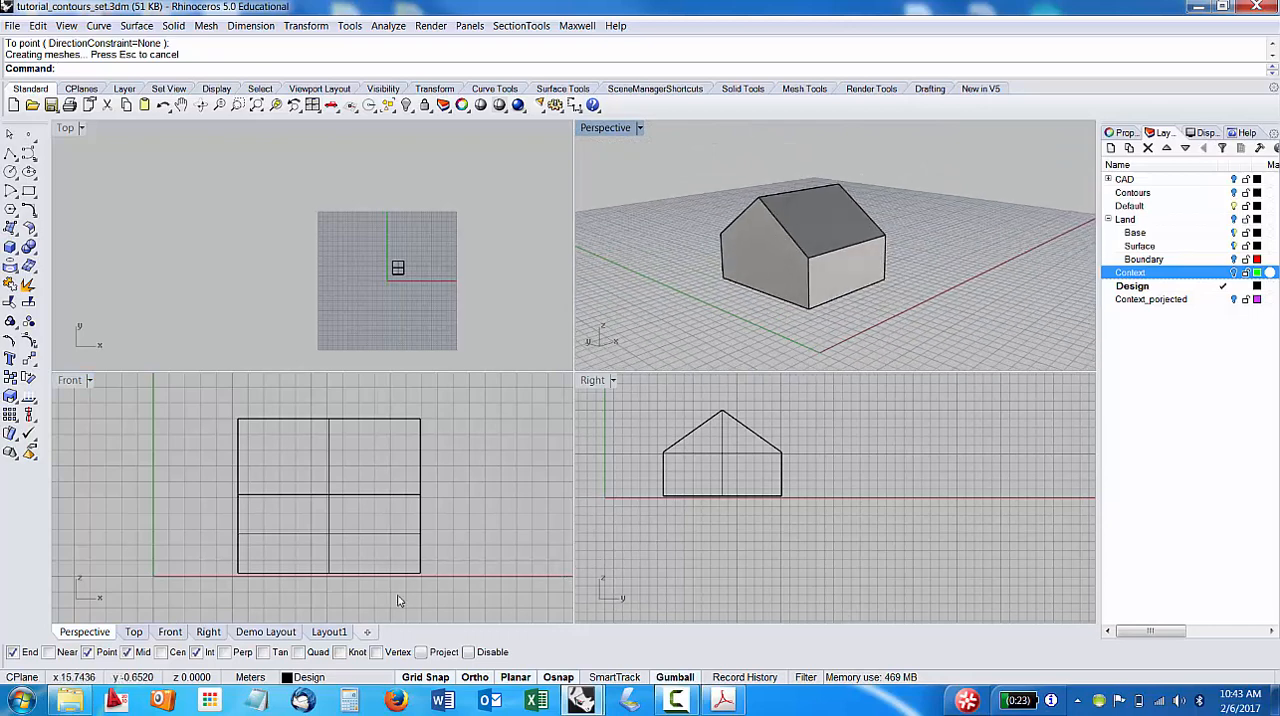
left_click(525, 431)
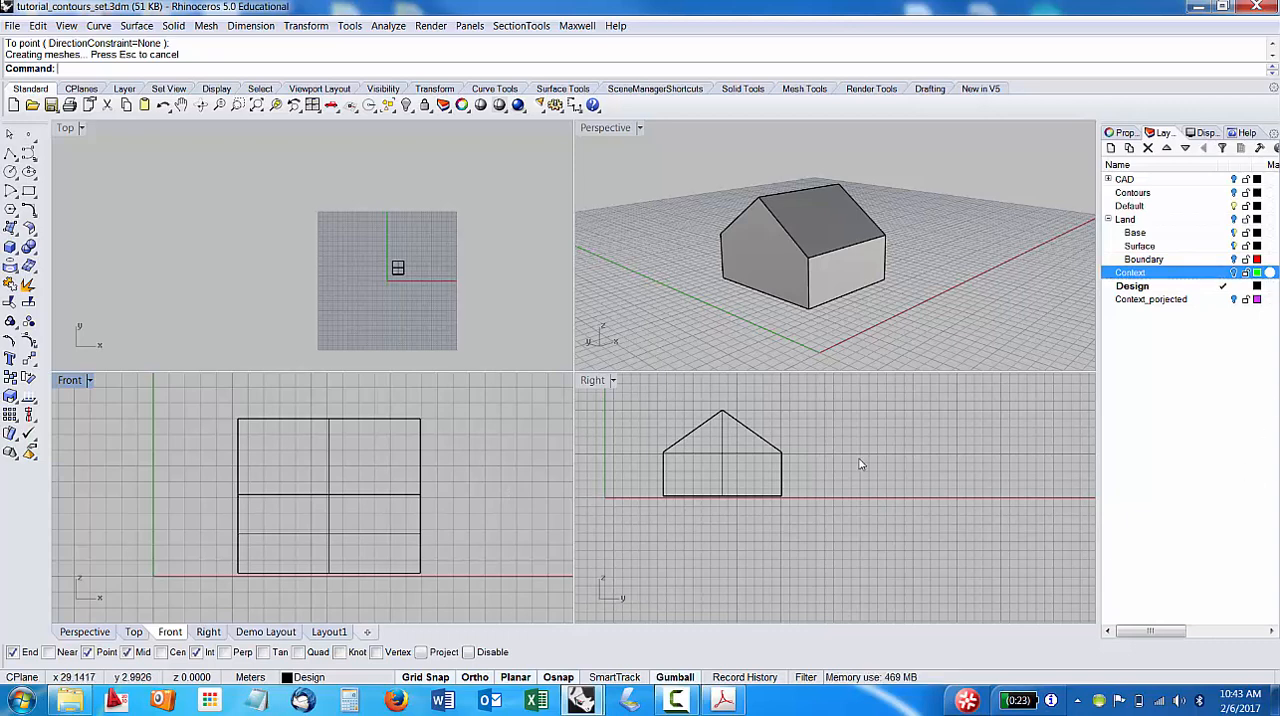
Copy the gabled building several times along X in the Top view, using its lower-left corner as the base point.
right_click_drag(700, 330, 517, 354)
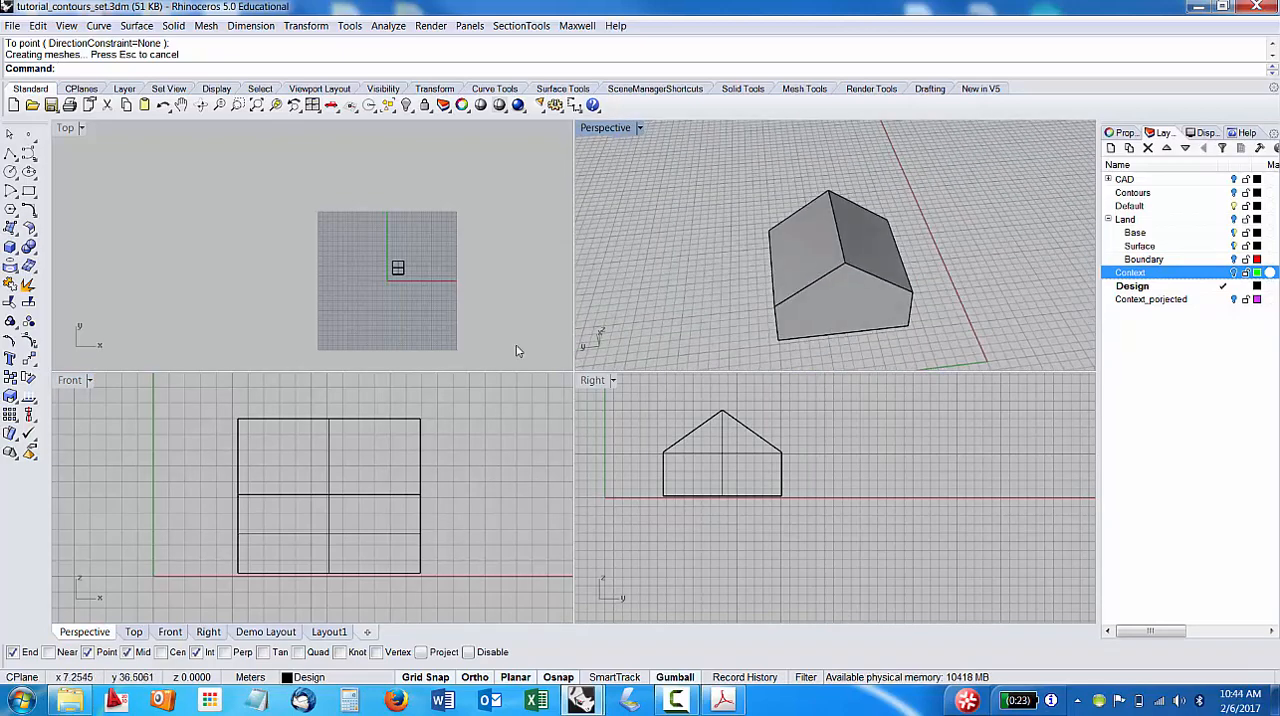
left_click(397, 268)
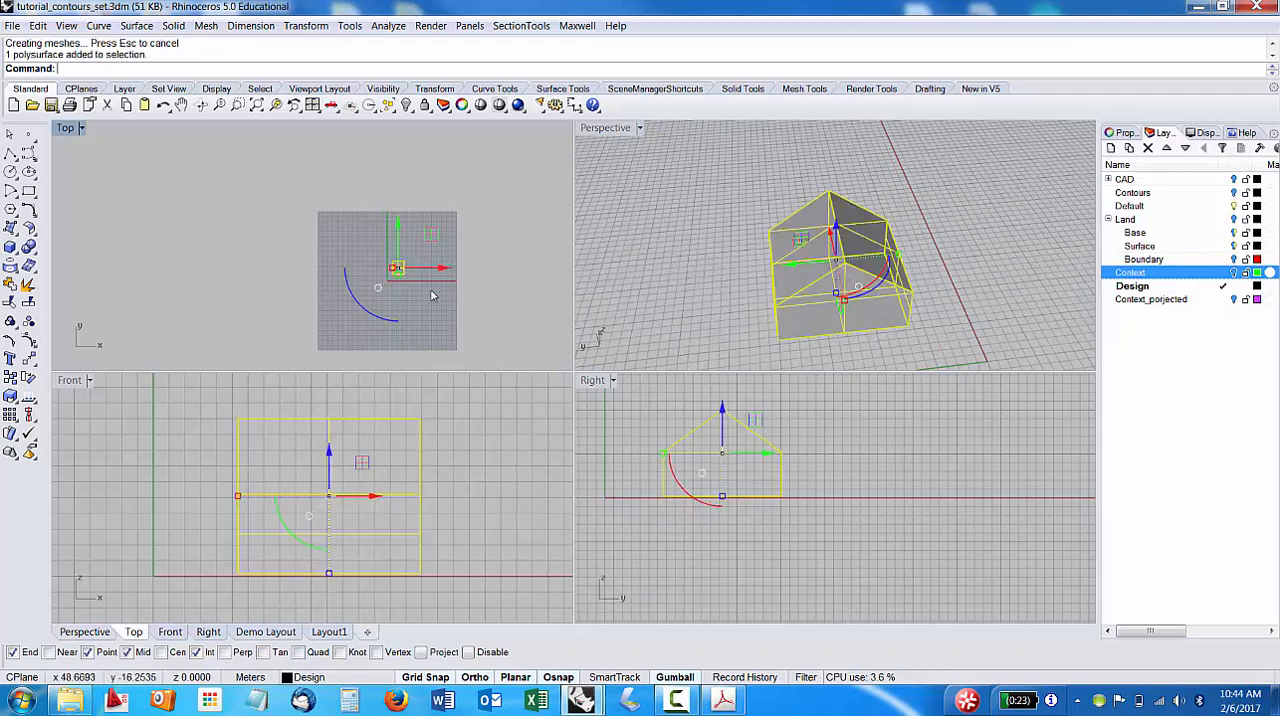
scroll(418, 283, "up", 5)
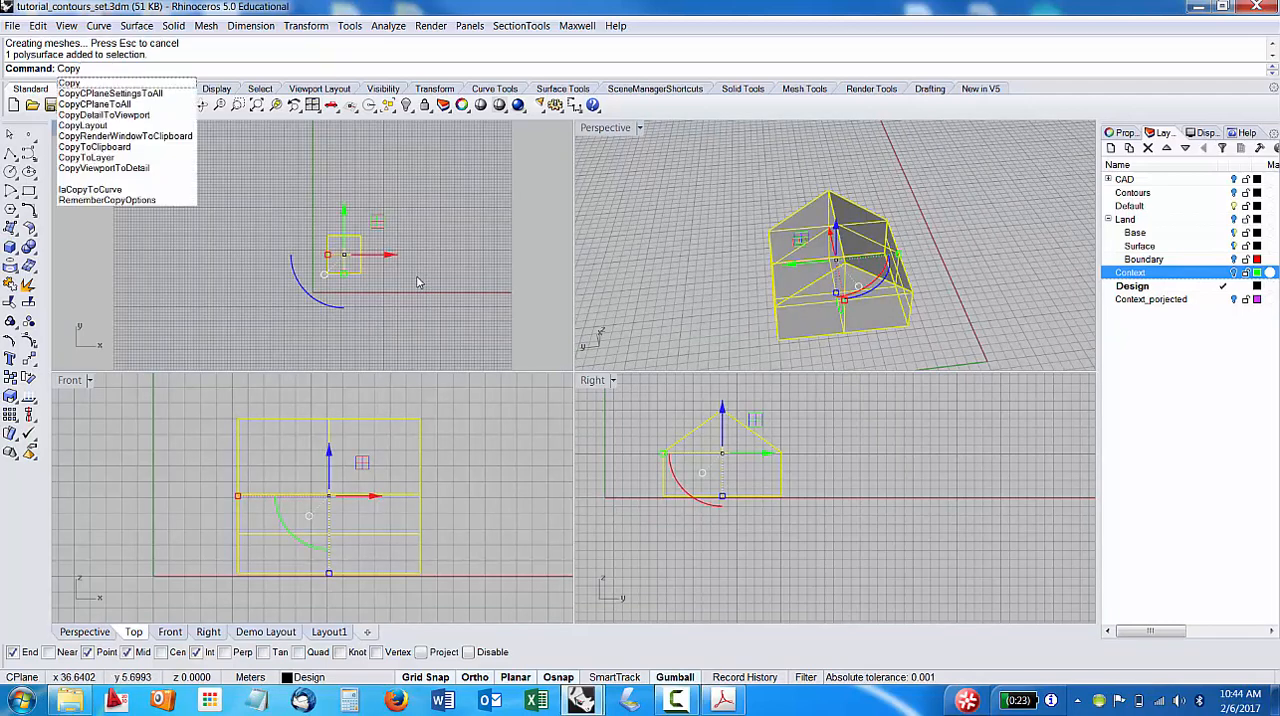
key("Return")
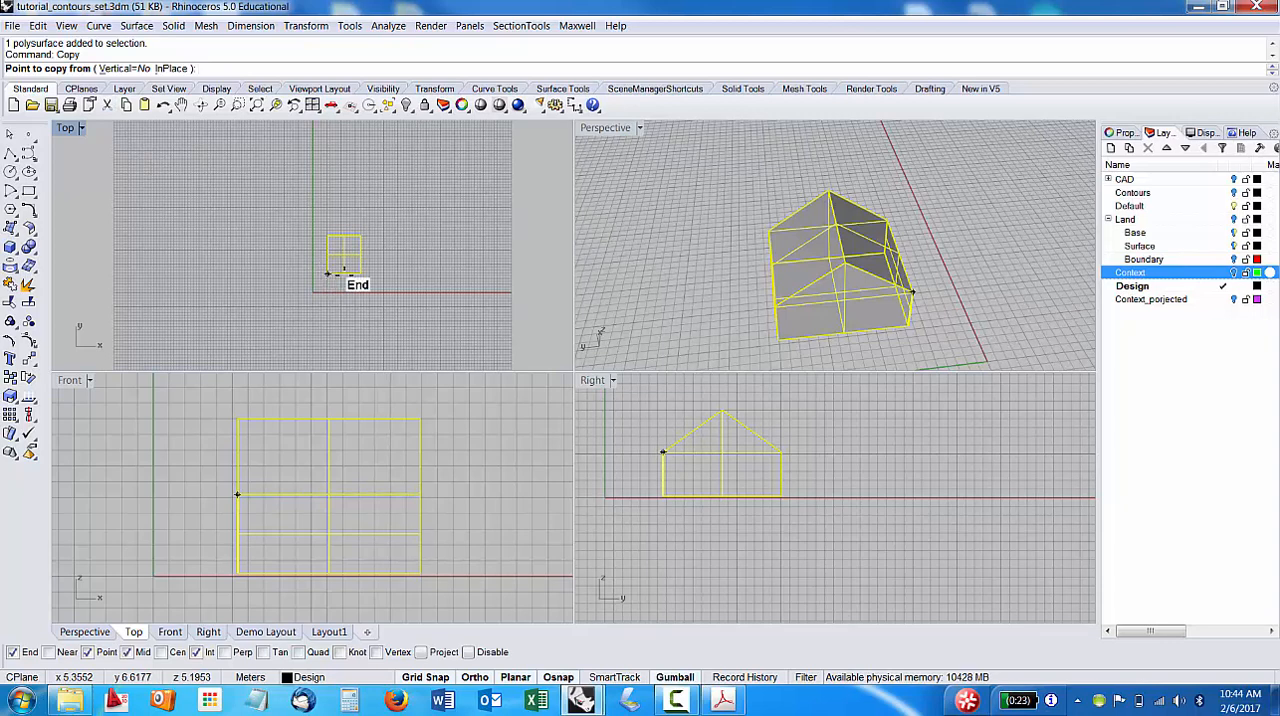
left_click(324, 271)
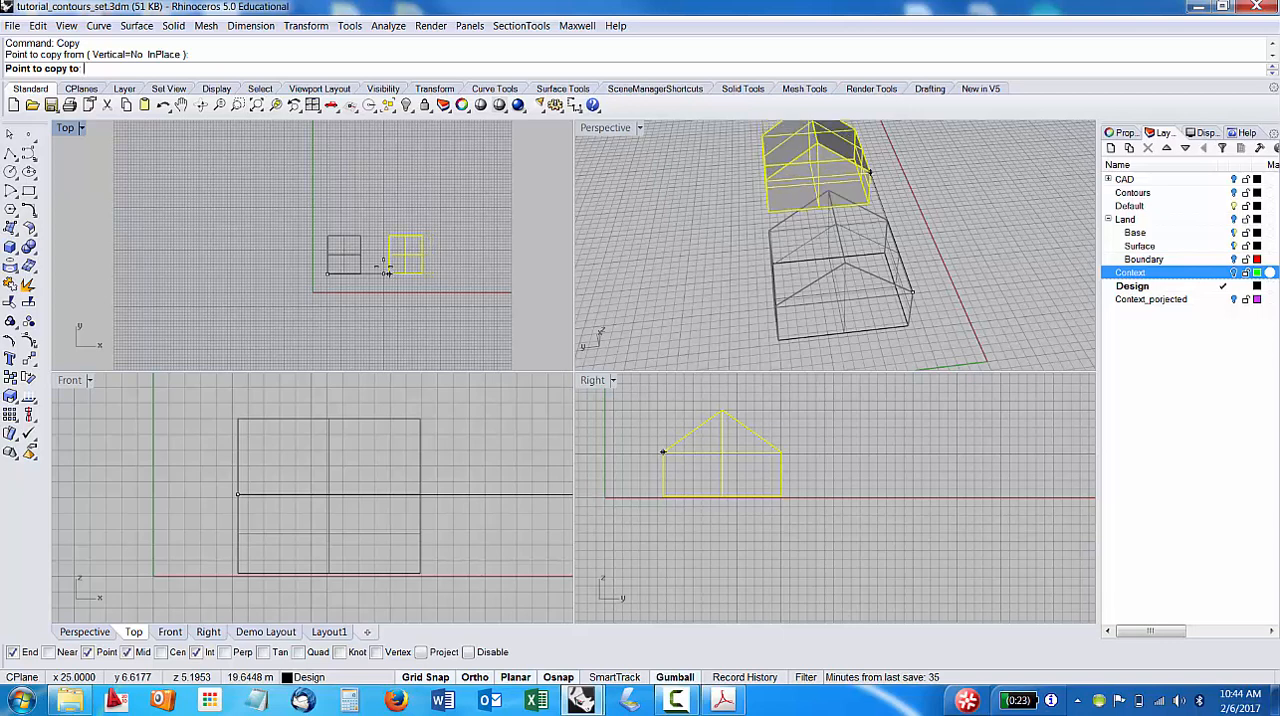
left_click(418, 272)
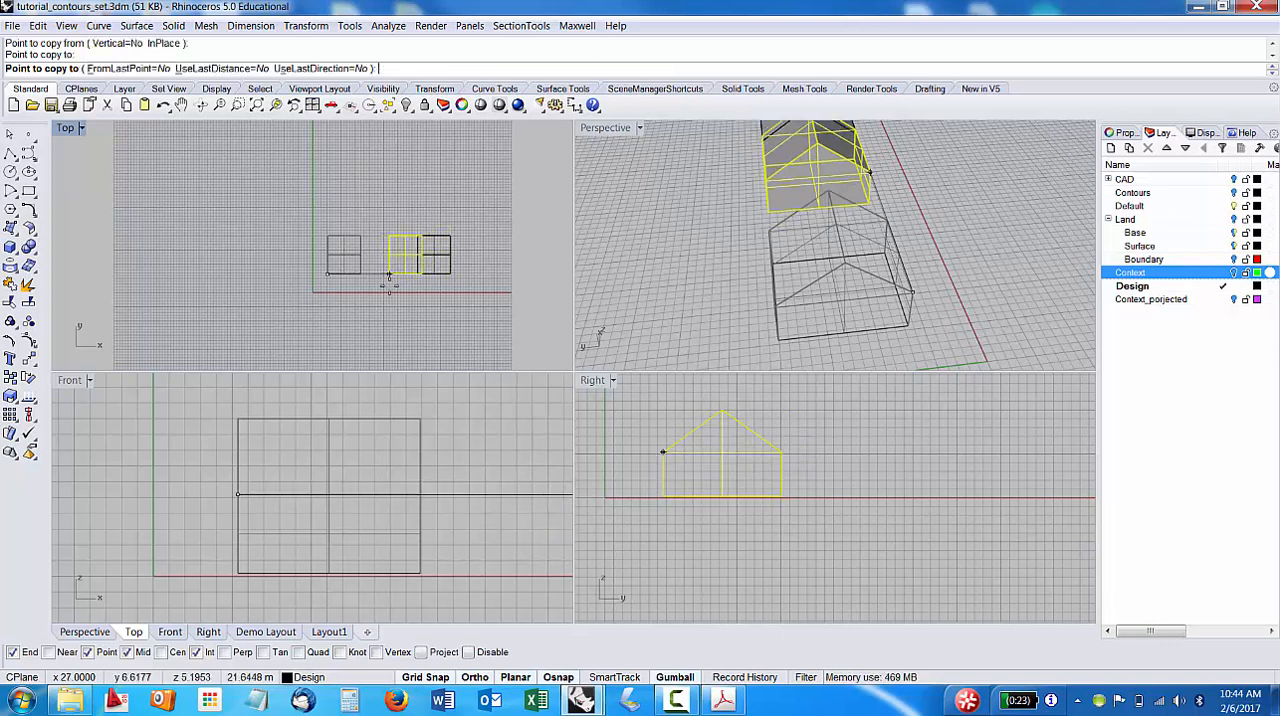
left_click(480, 272)
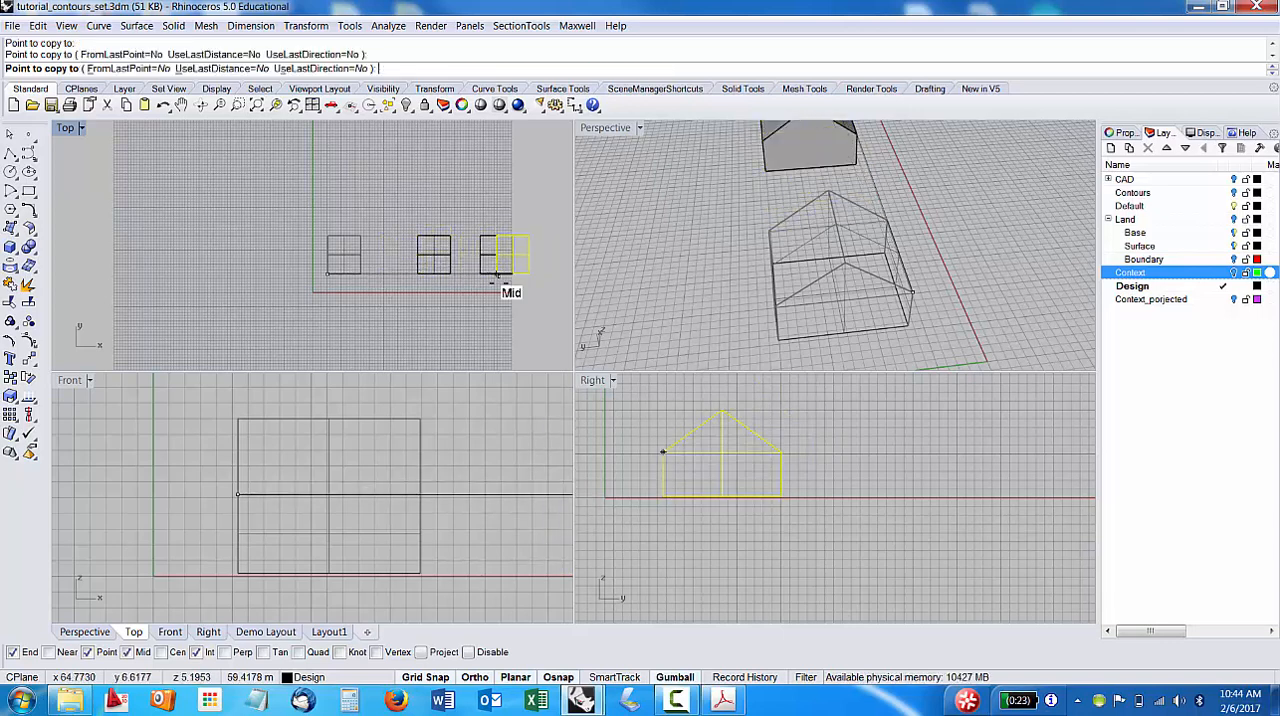
left_click(505, 272)
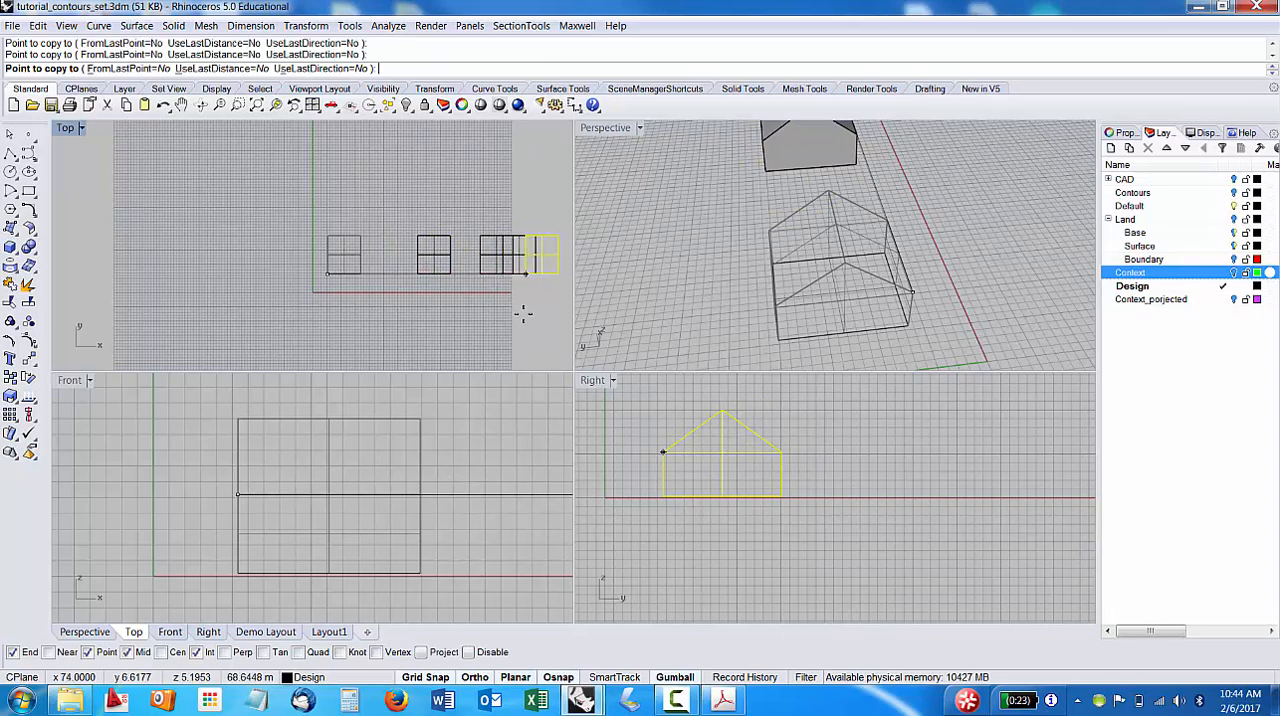
key("Return")
Delete the surplus overlapping copies at the far end of the row, keeping two spaced copies beside the original building.
key("Escape")
key("Delete")
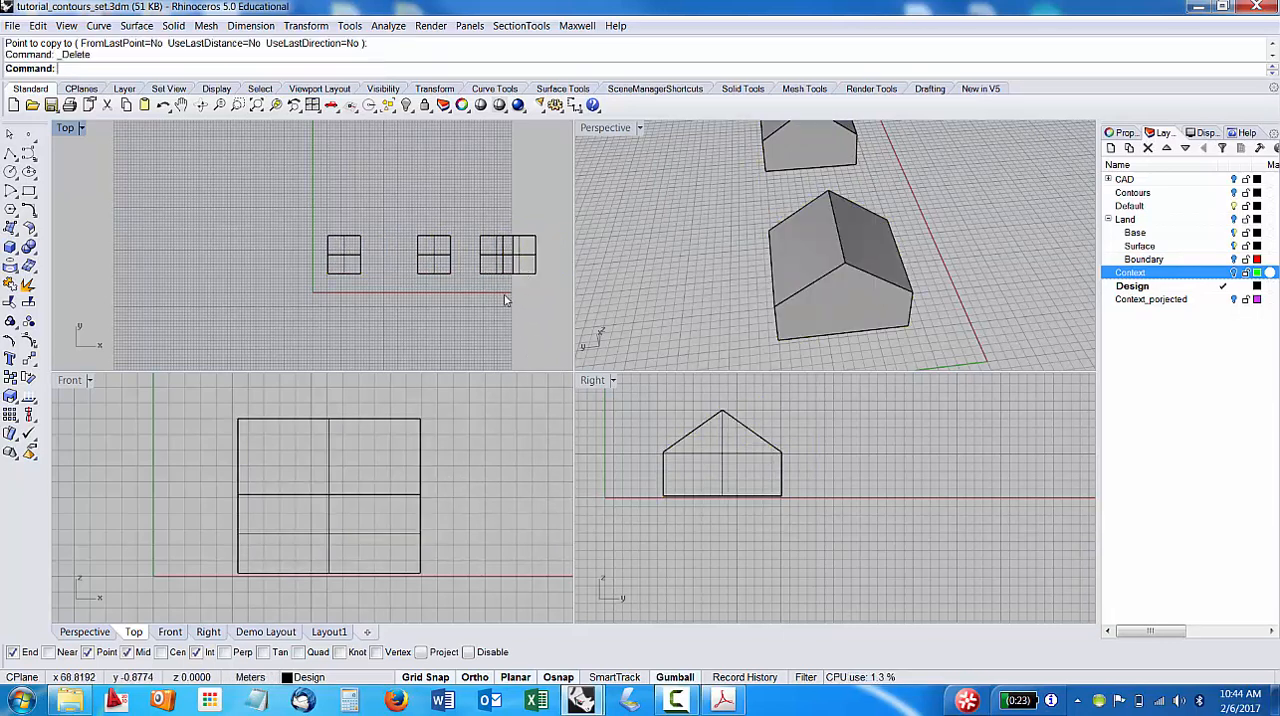
left_click(518, 251)
key("Delete")
left_click(481, 267)
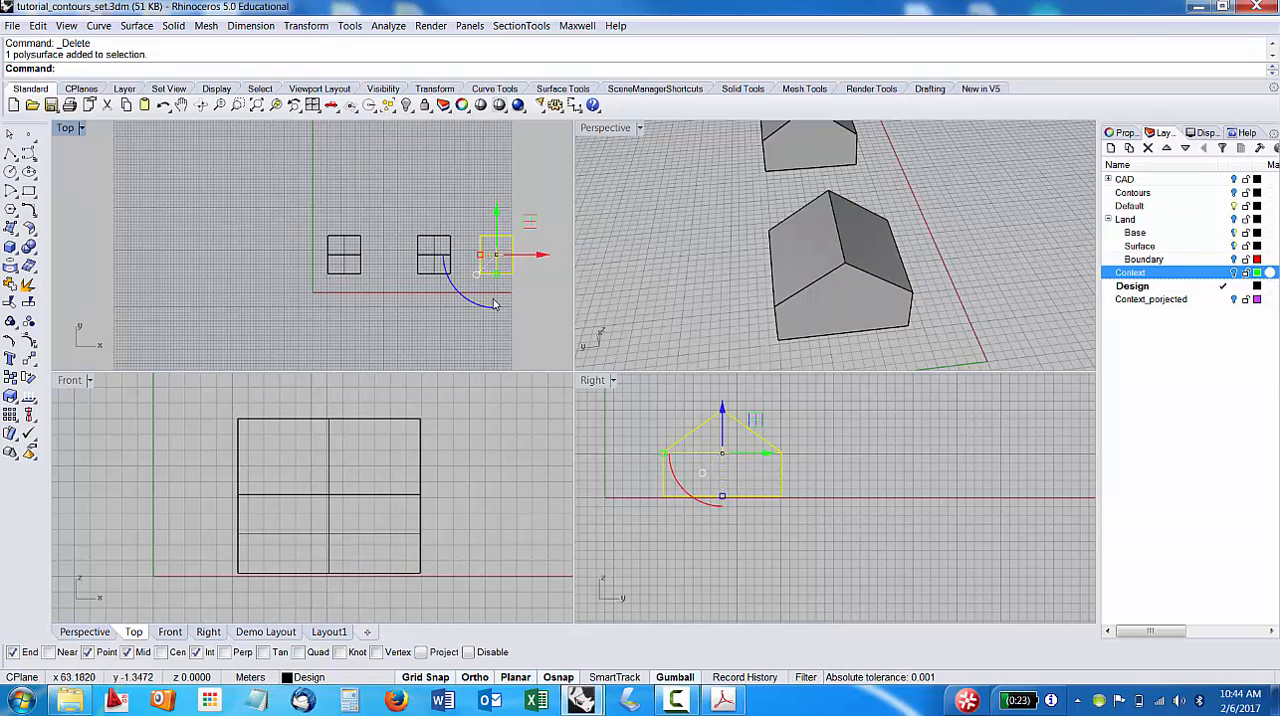
left_click(491, 338)
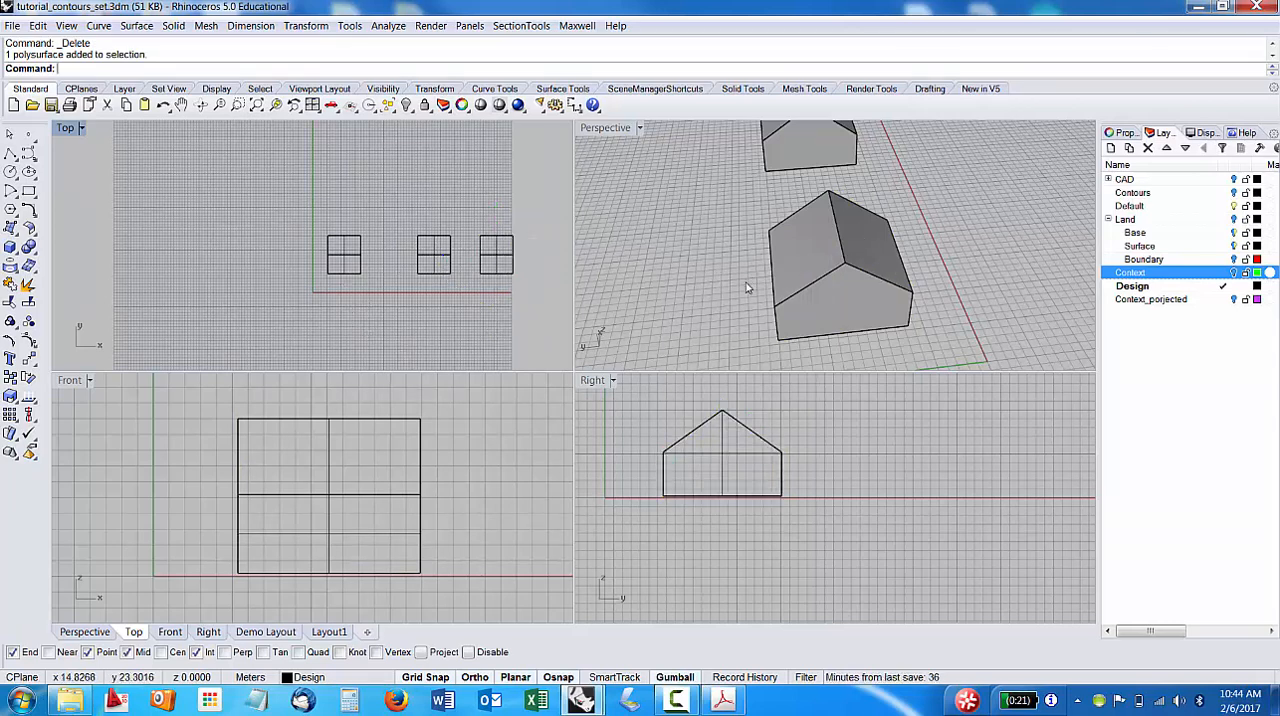
Split one sloped roof face of the middle building lengthwise with SplitFace, using the midpoints of its two gable-end edges for the axis.
right_click_drag(748, 288, 957, 263)
scroll(957, 263, "down", 6)
right_click_drag(850, 286, 828, 220)
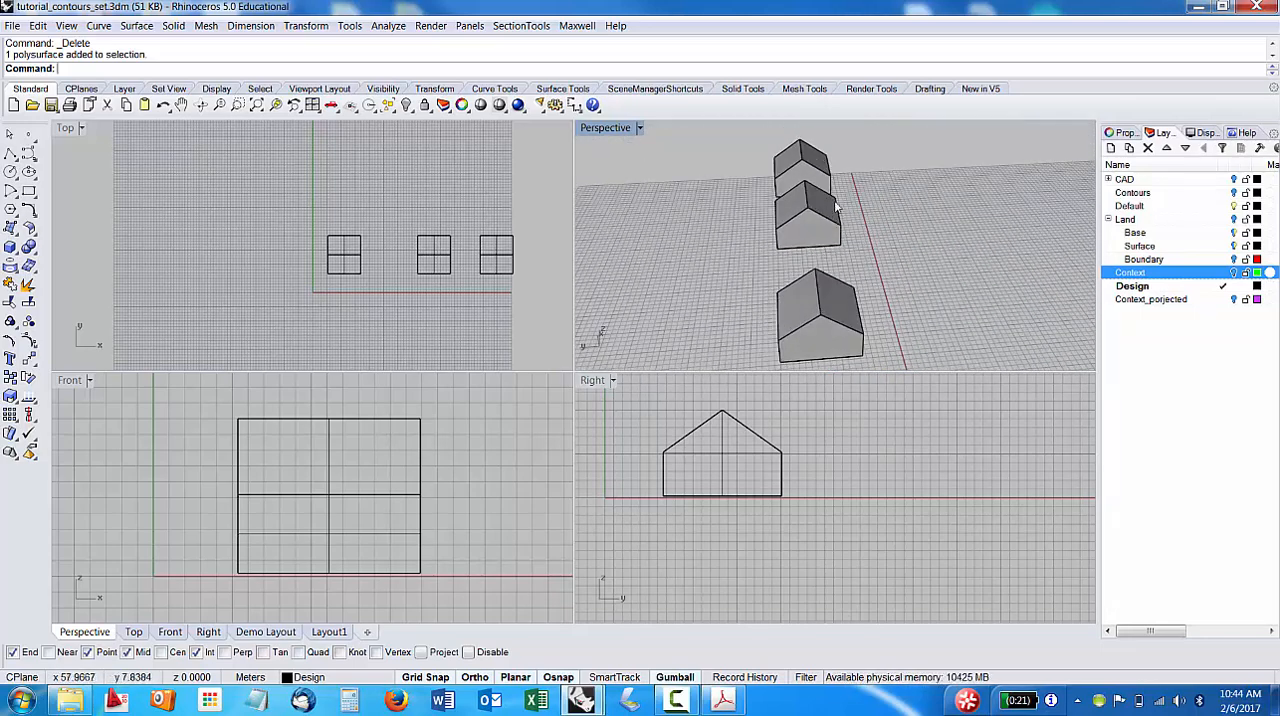
scroll(836, 205, "up", 5)
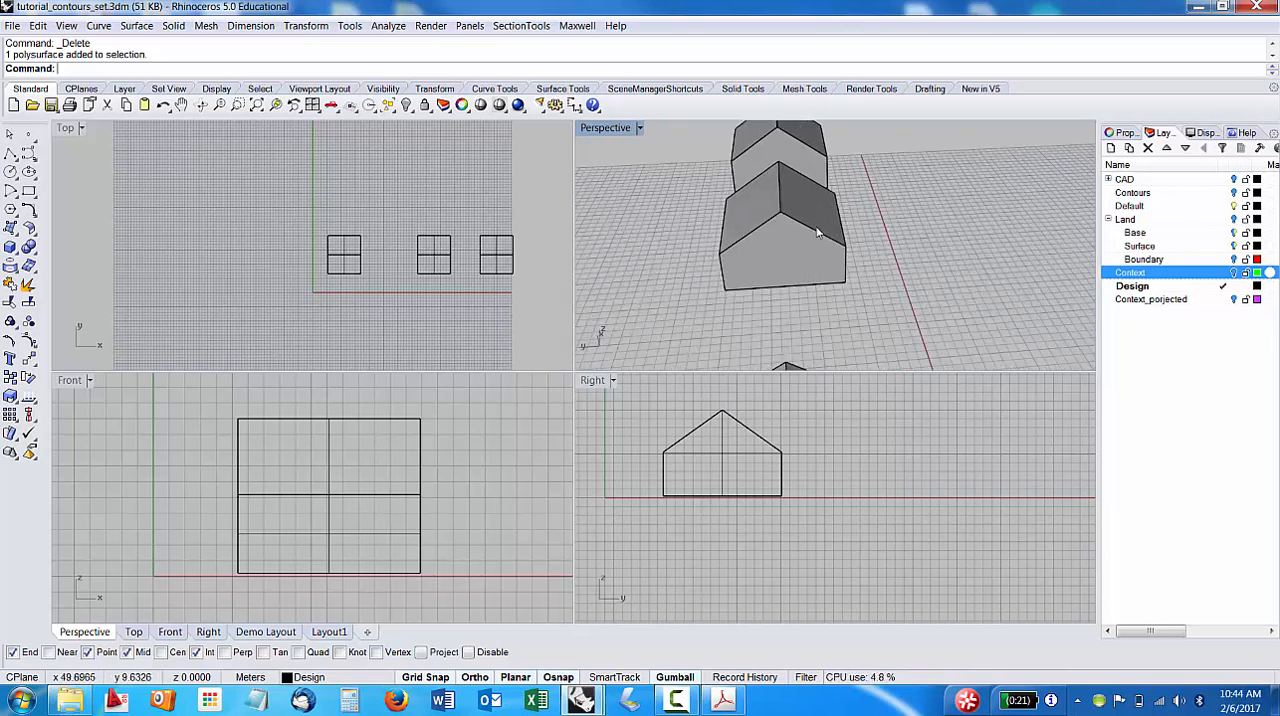
right_click_drag(817, 233, 907, 249)
right_click_drag(811, 214, 785, 220)
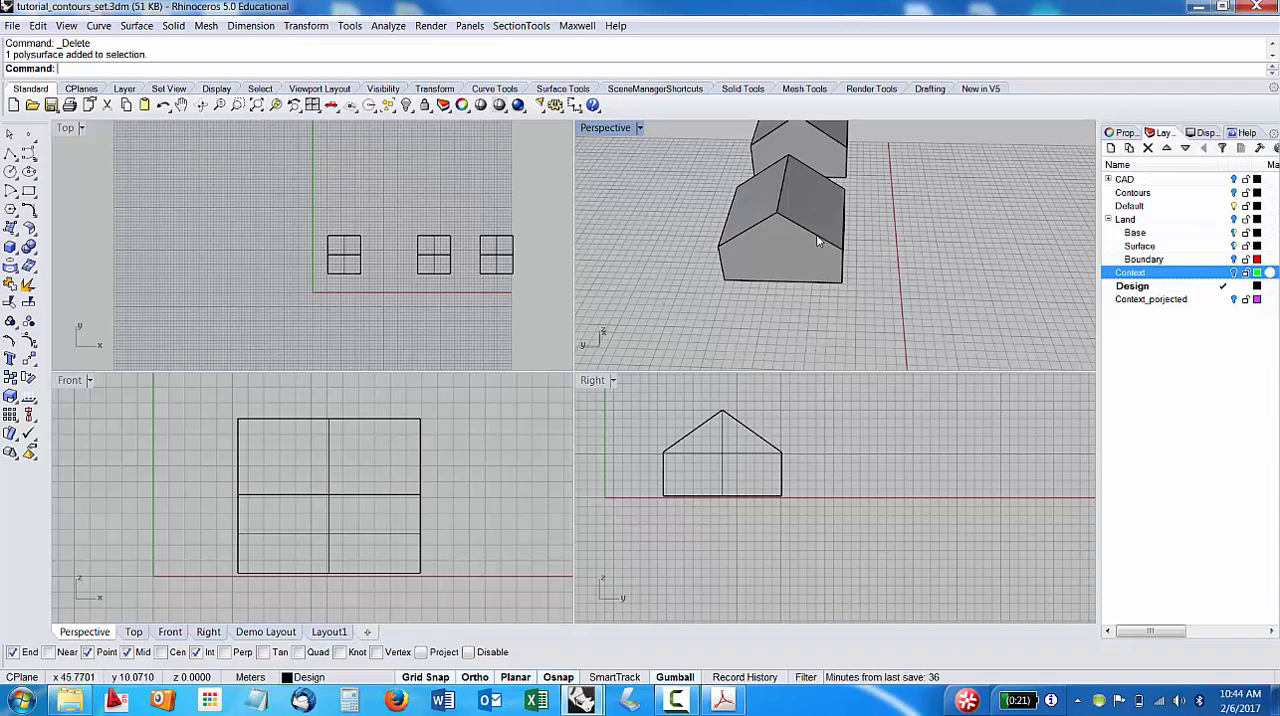
type("SplitFace")
key("Return")
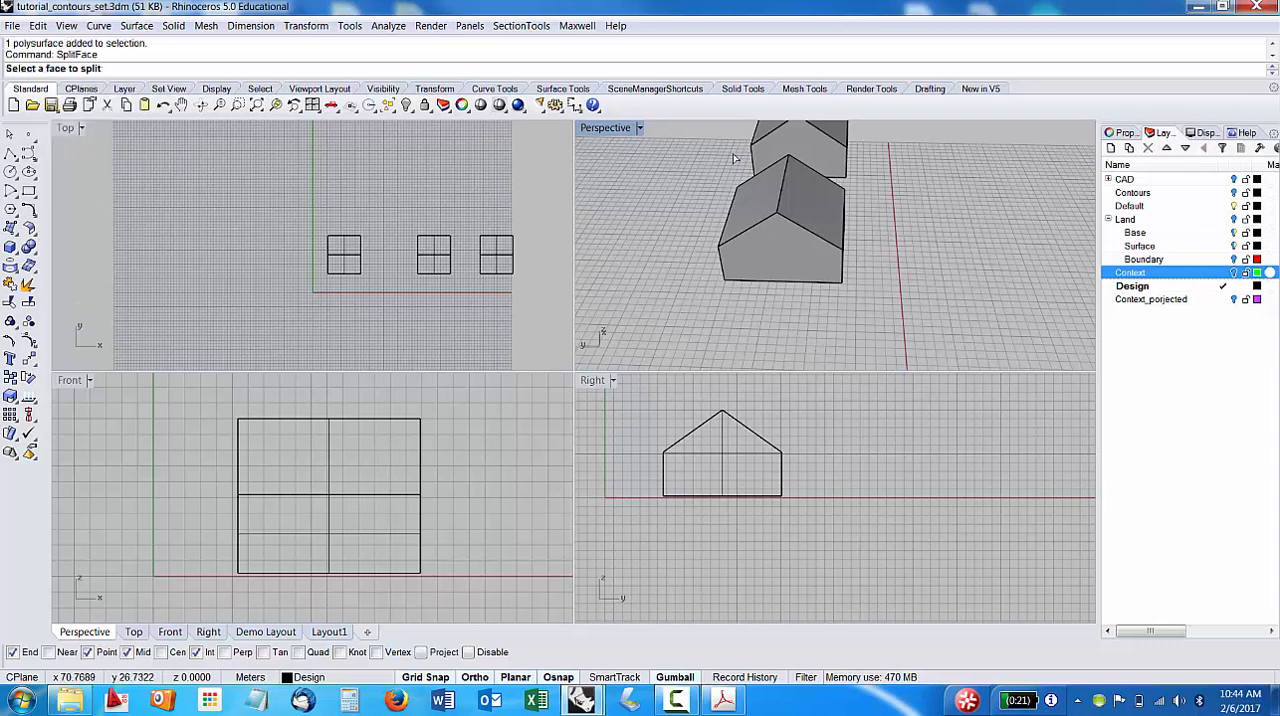
left_click(829, 213)
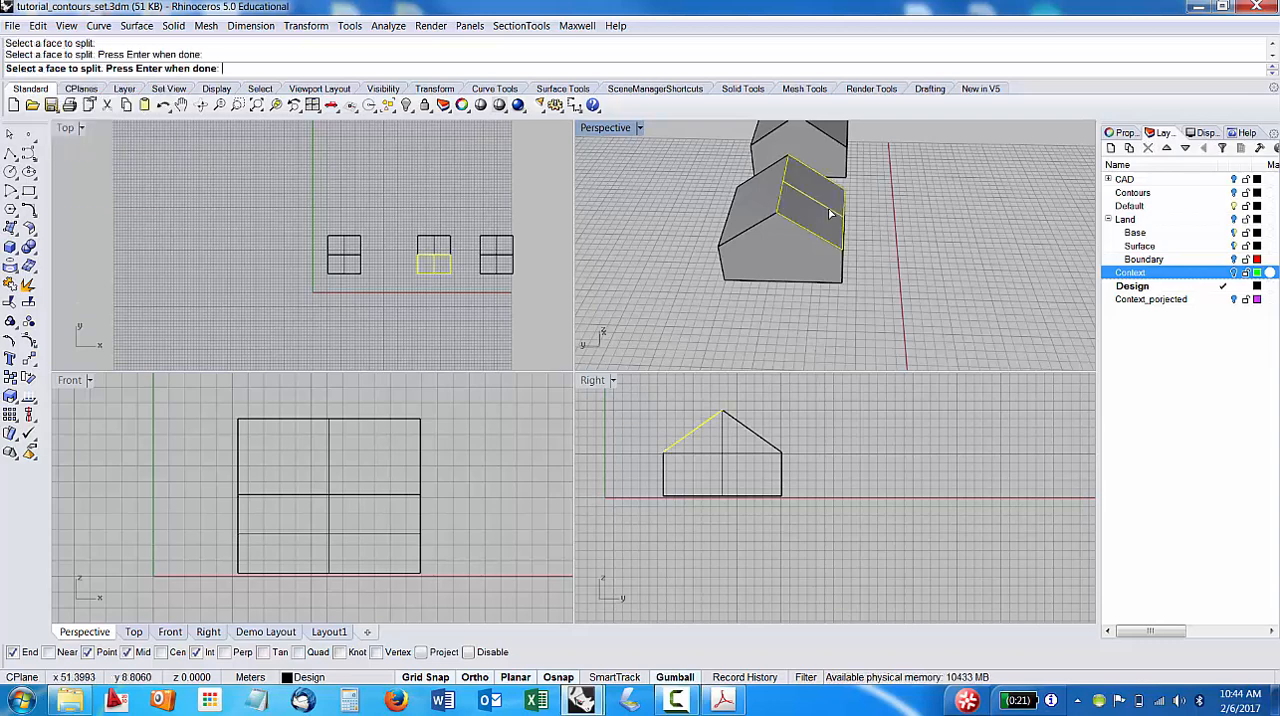
key("Return")
right_click_drag(824, 240, 840, 180)
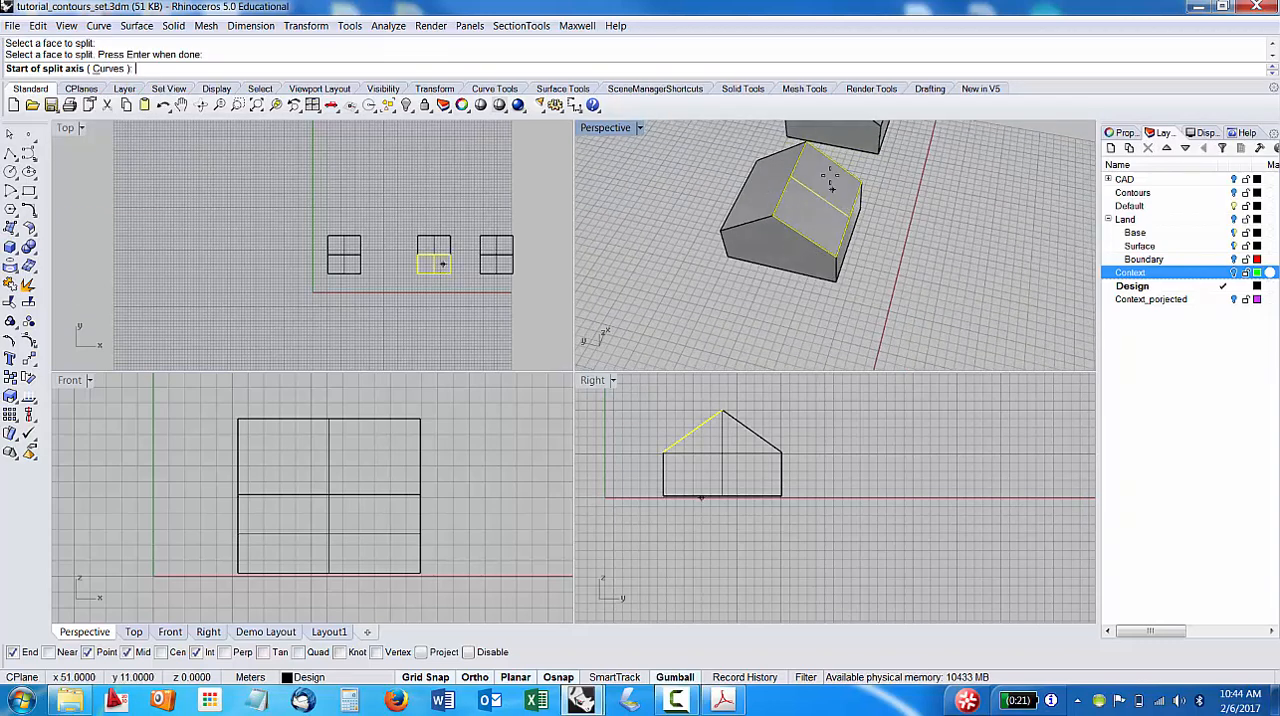
left_click(834, 172)
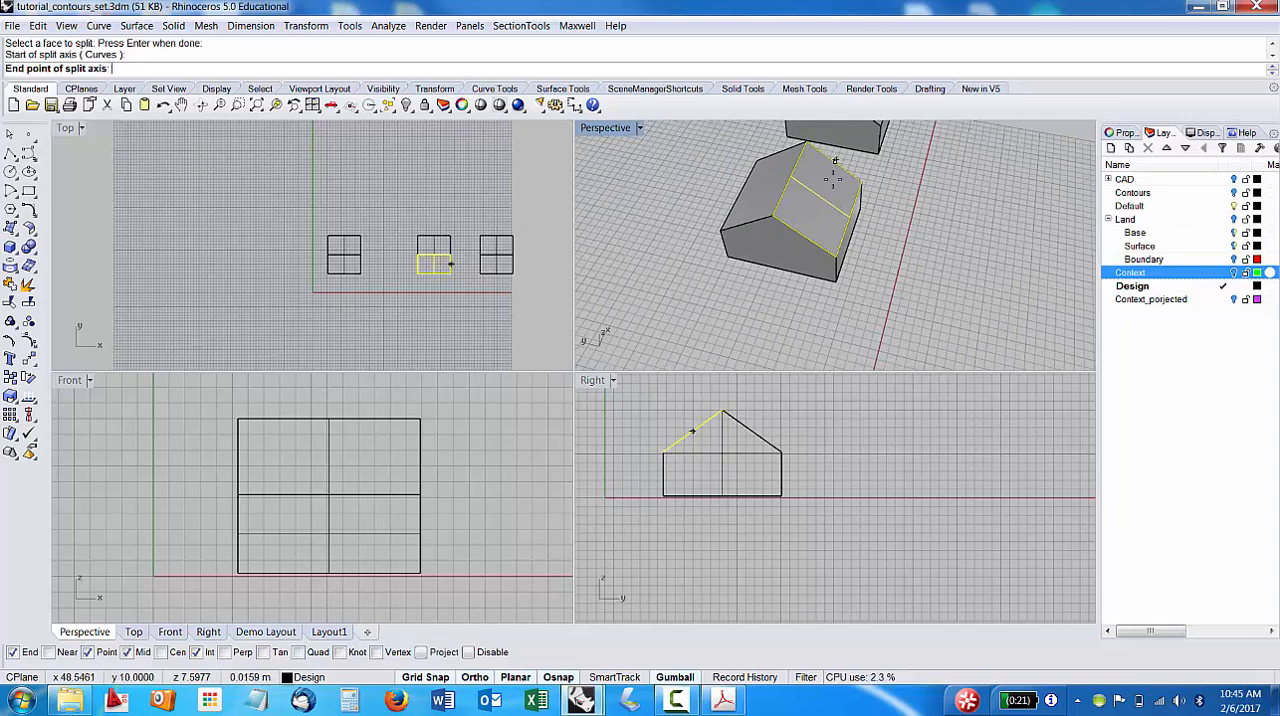
left_click(812, 236)
key("Return")
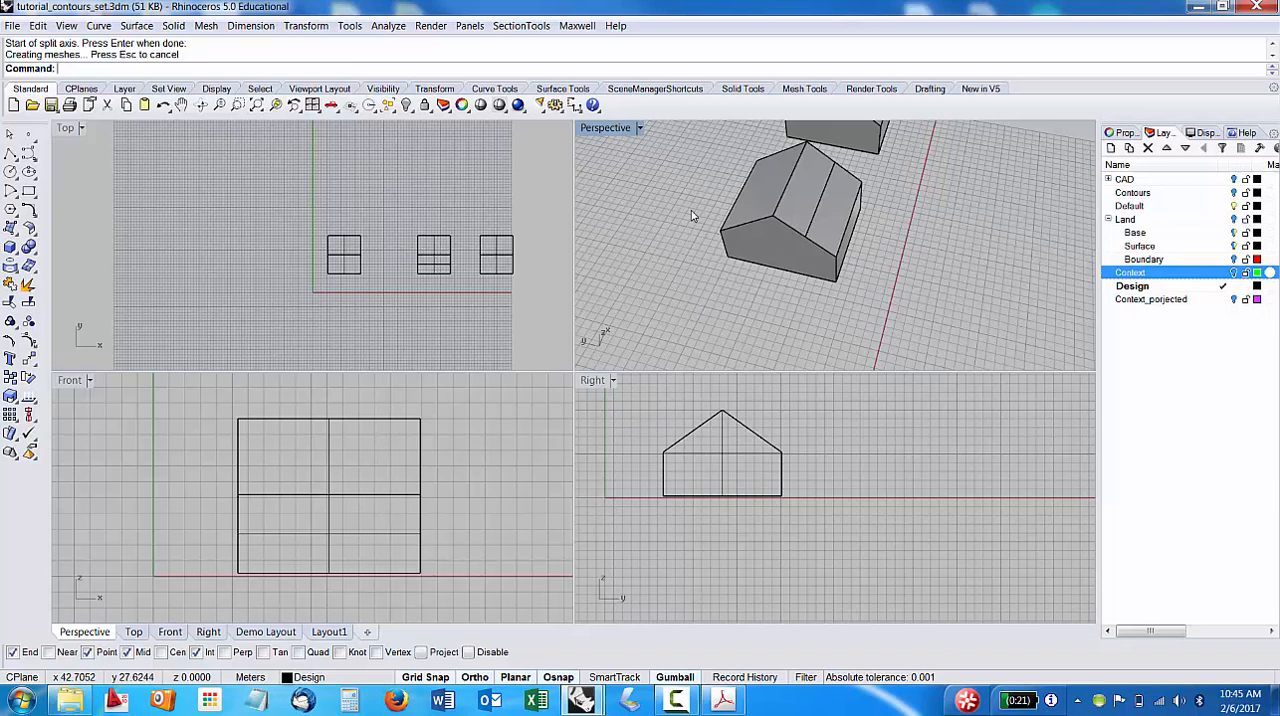
Raise the middle building's new roof edge straight up by about 1.4 m with MoveEdge in the Right view.
type("MoveEdg")
key("Return")
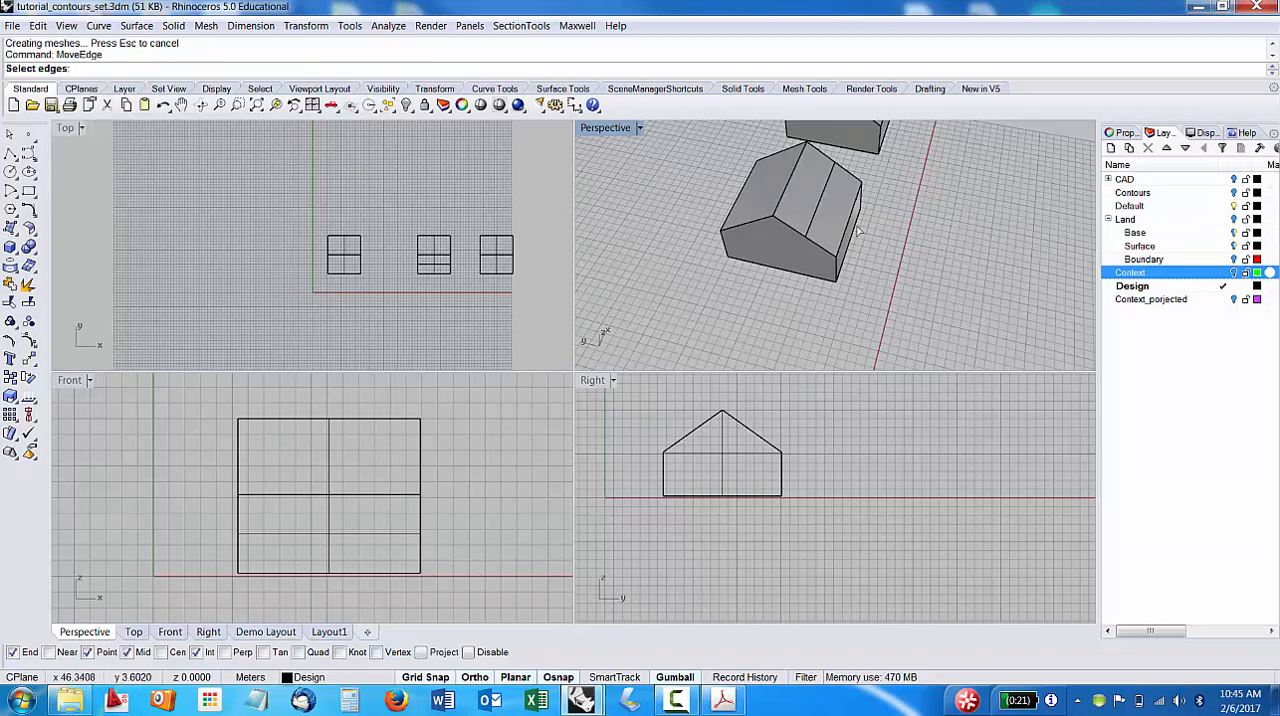
left_click(807, 225)
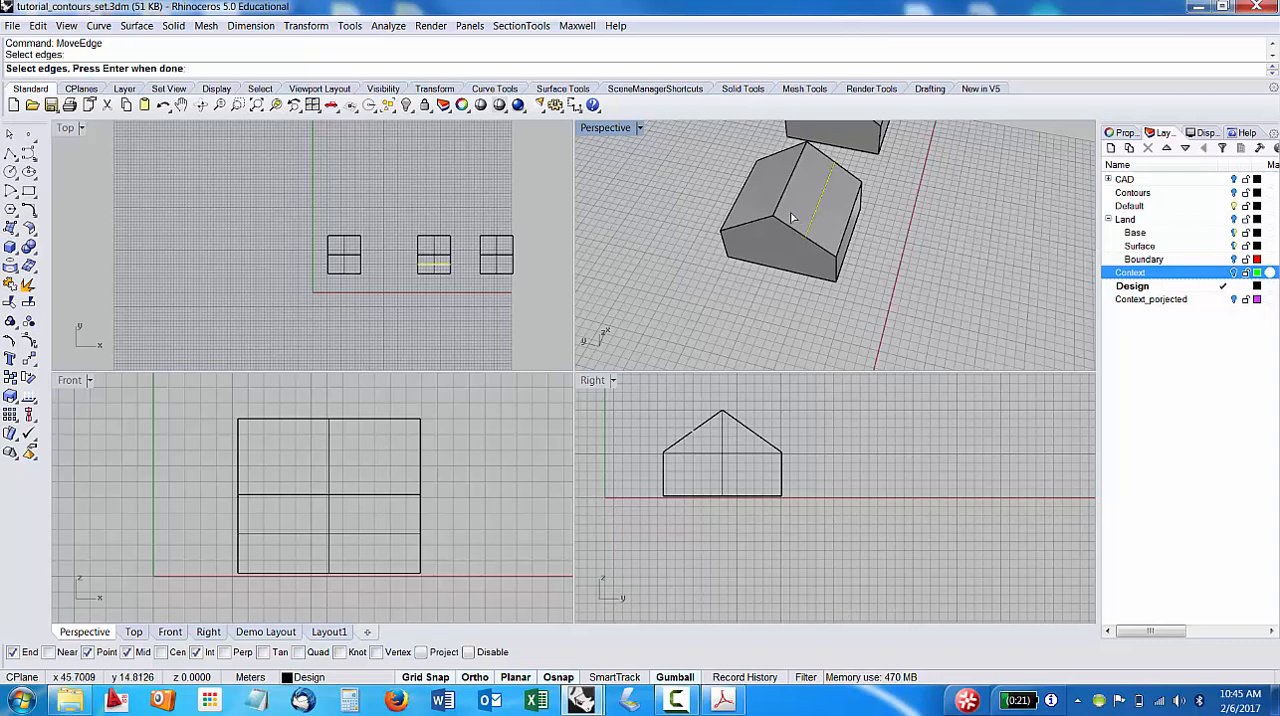
key("Return")
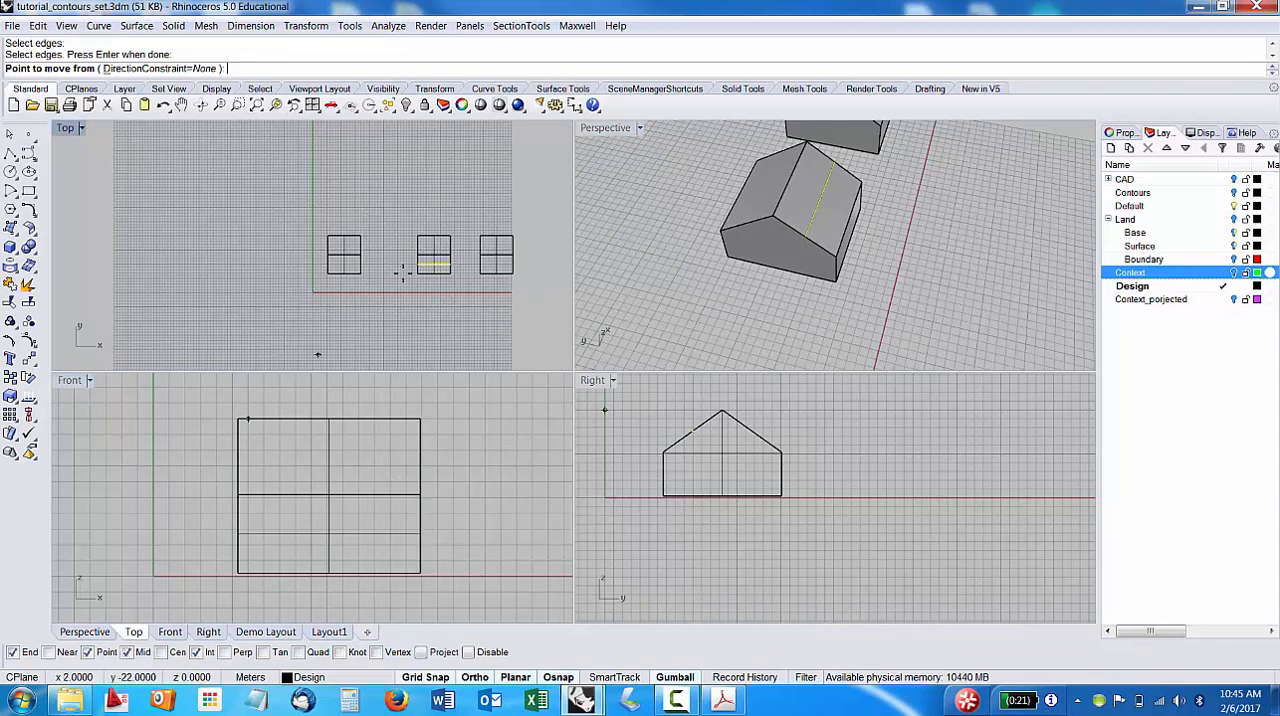
scroll(820, 479, "up", 2)
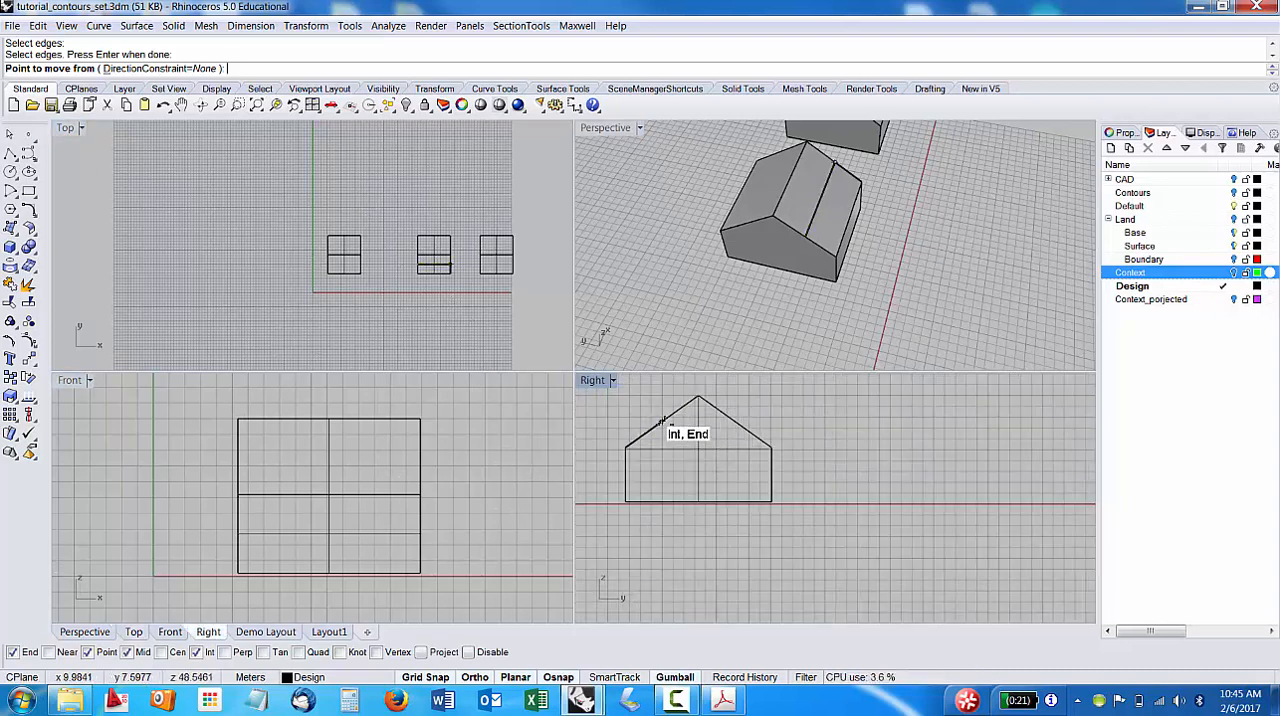
right_click_drag(770, 432, 860, 475)
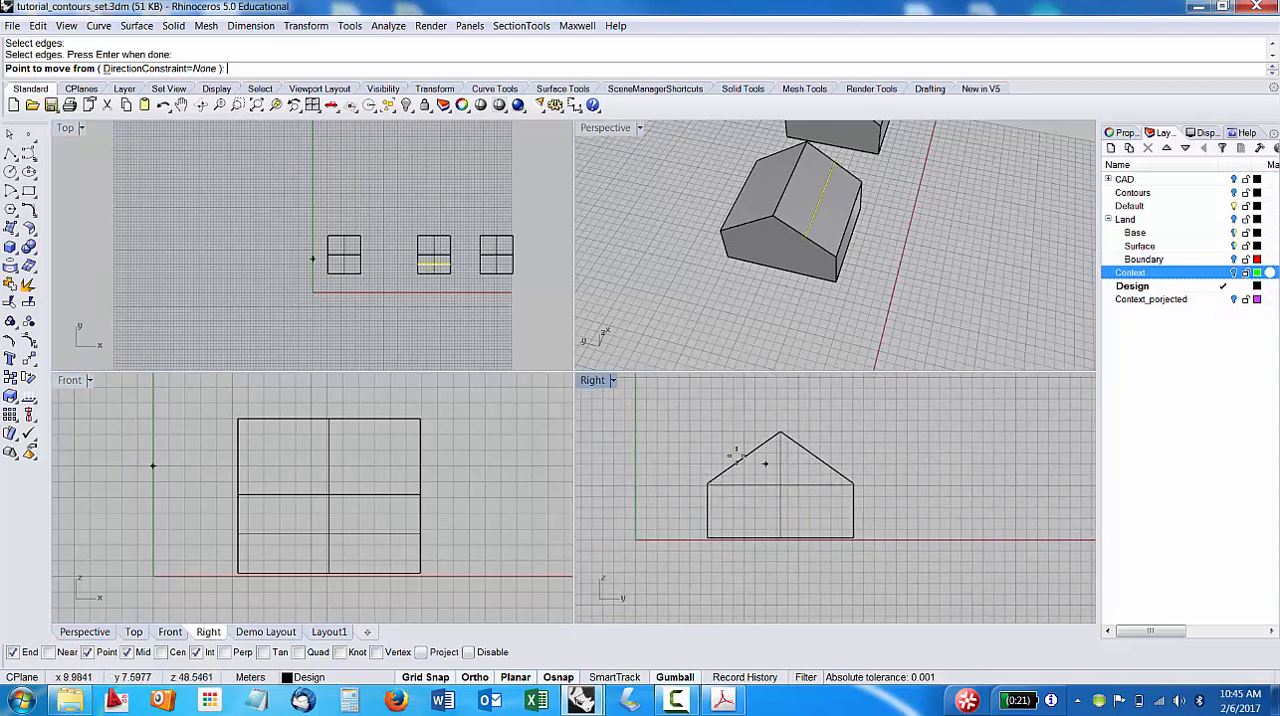
left_click(743, 458)
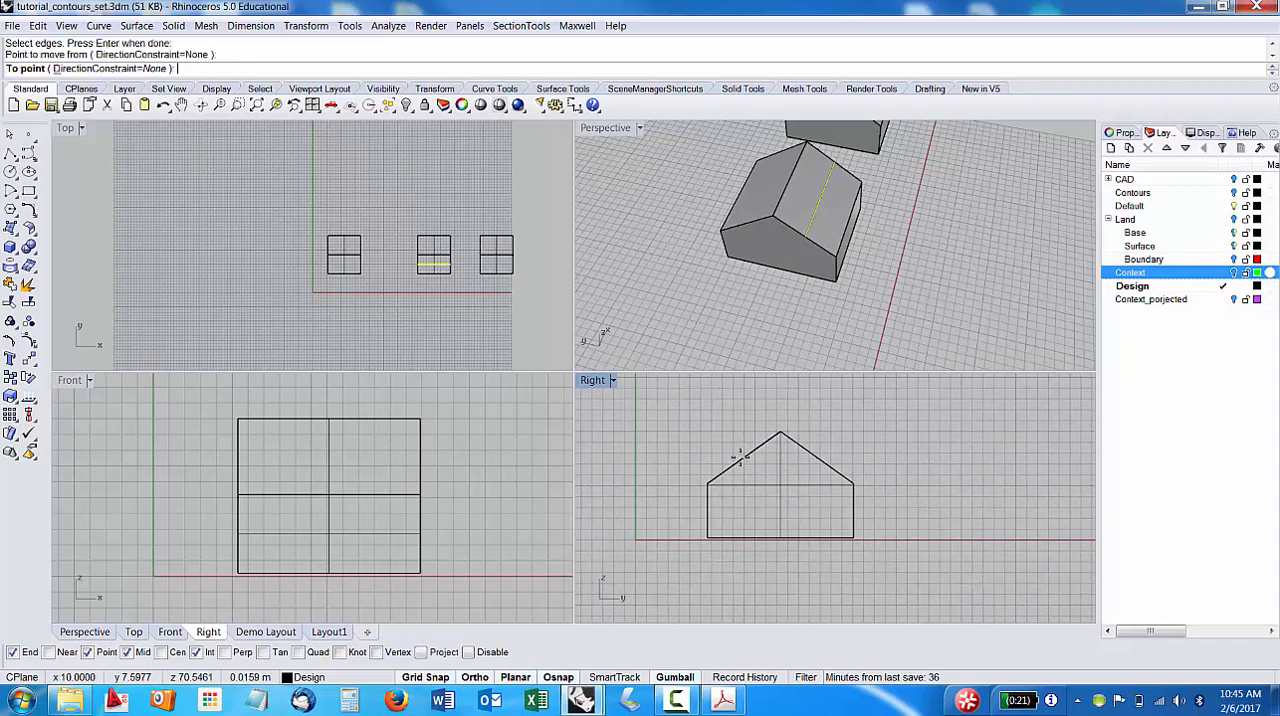
left_click(745, 440)
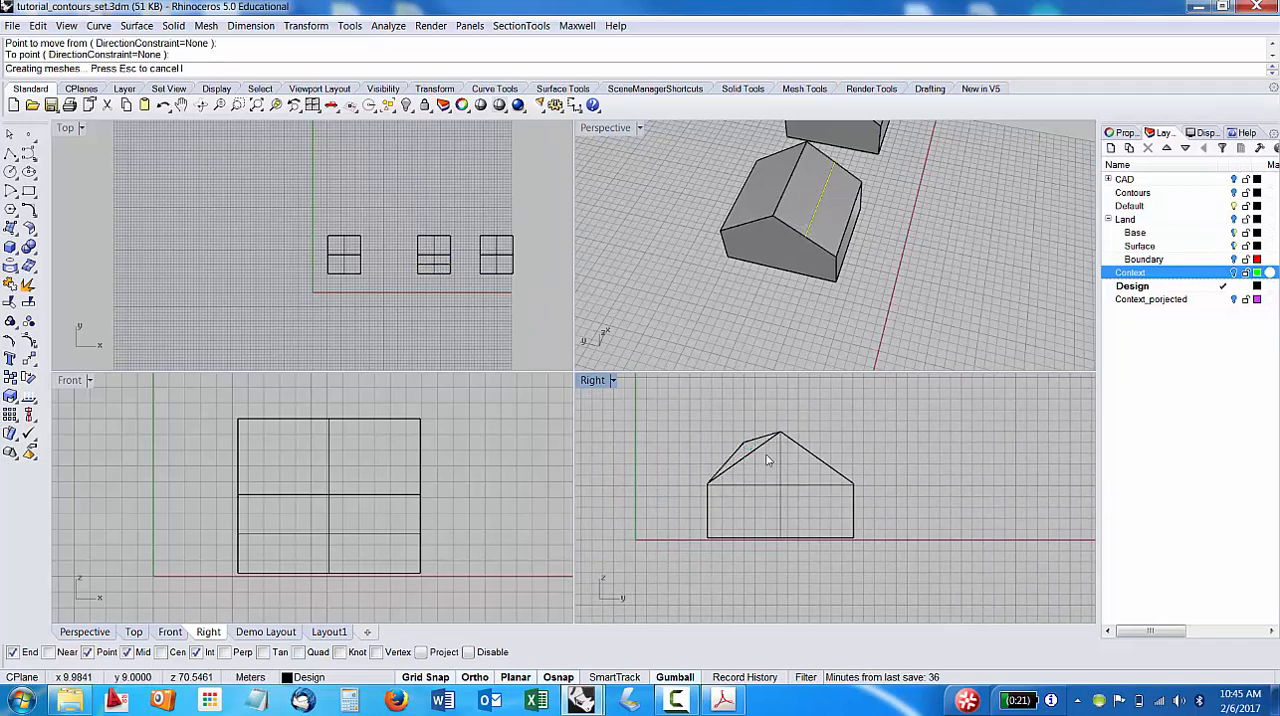
Examine the reshaped roof beside the two plain gabled buildings from several angles in the Perspective view.
right_click_drag(801, 358, 789, 289)
scroll(790, 290, "down", 3)
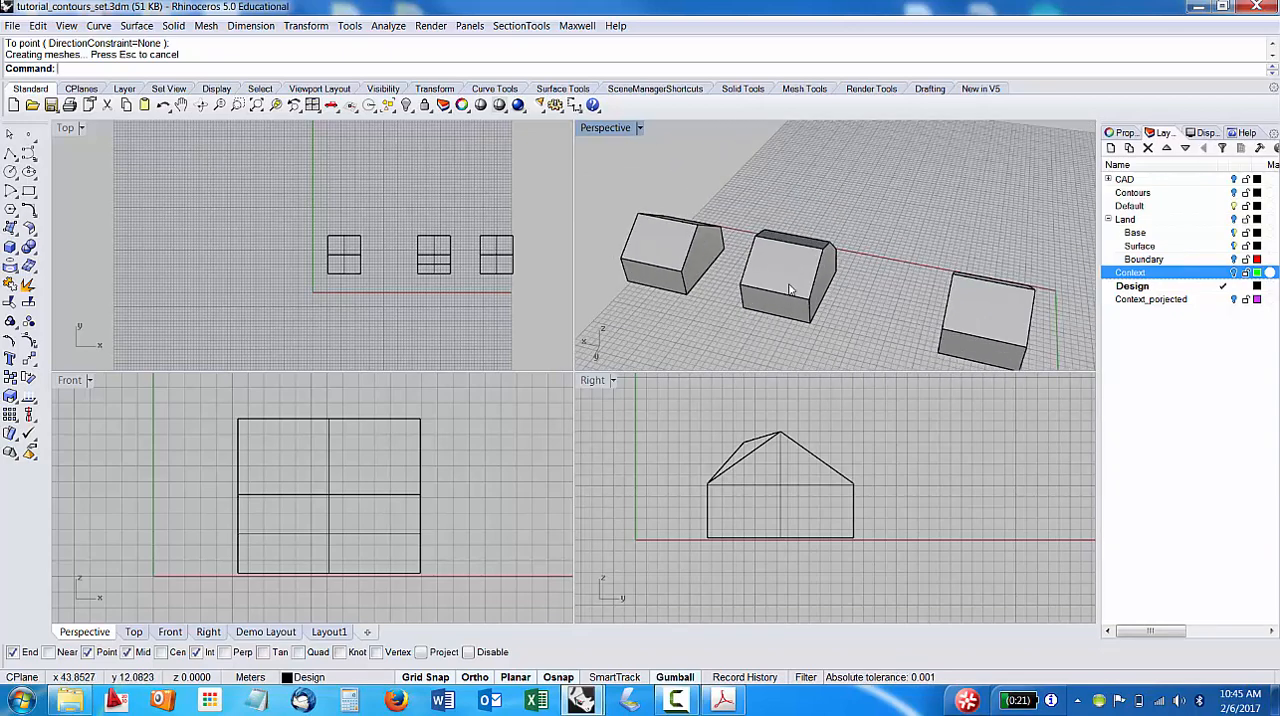
right_click_drag(865, 282, 871, 222)
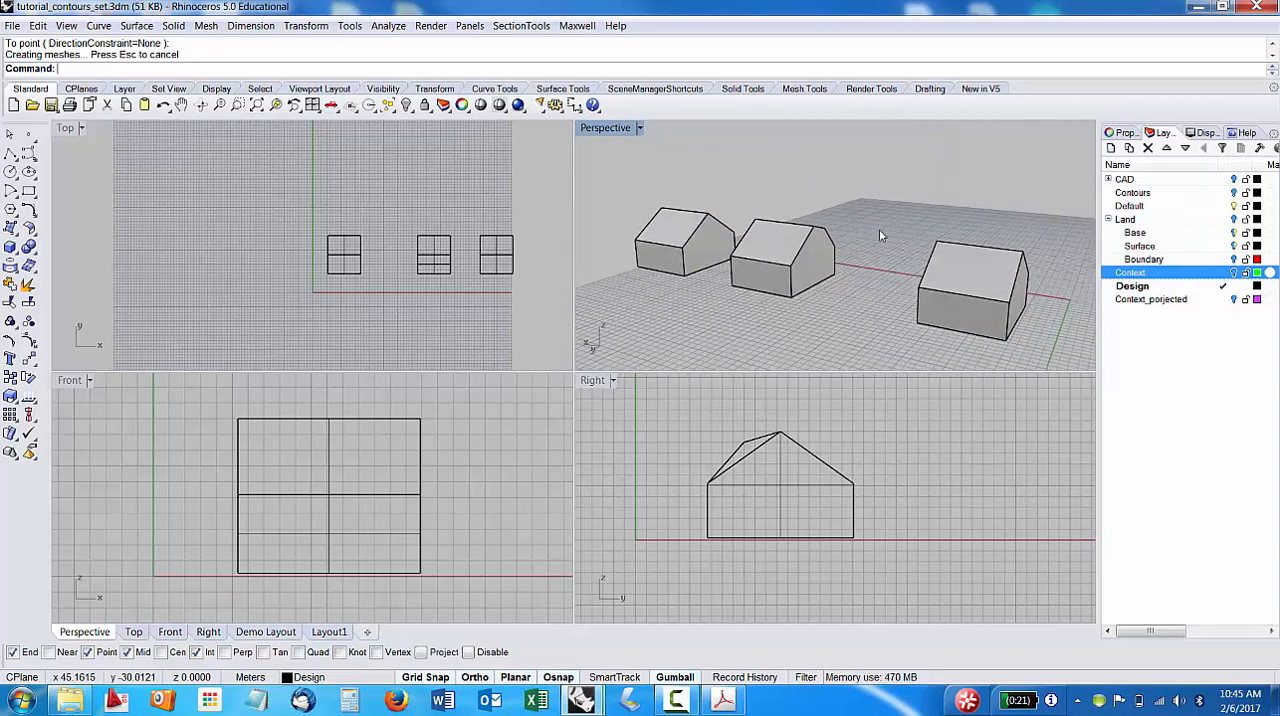
right_click_drag(893, 300, 998, 322)
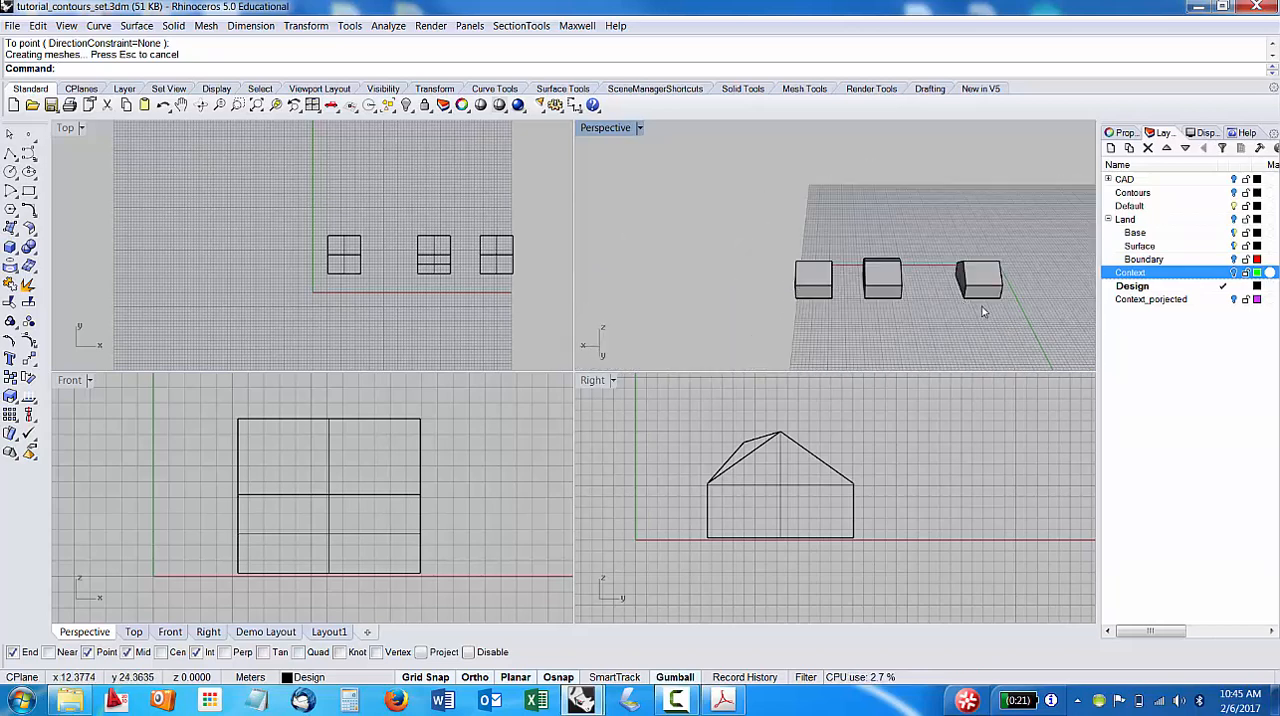
scroll(993, 303, "up", 1)
scroll(994, 322, "up", 2)
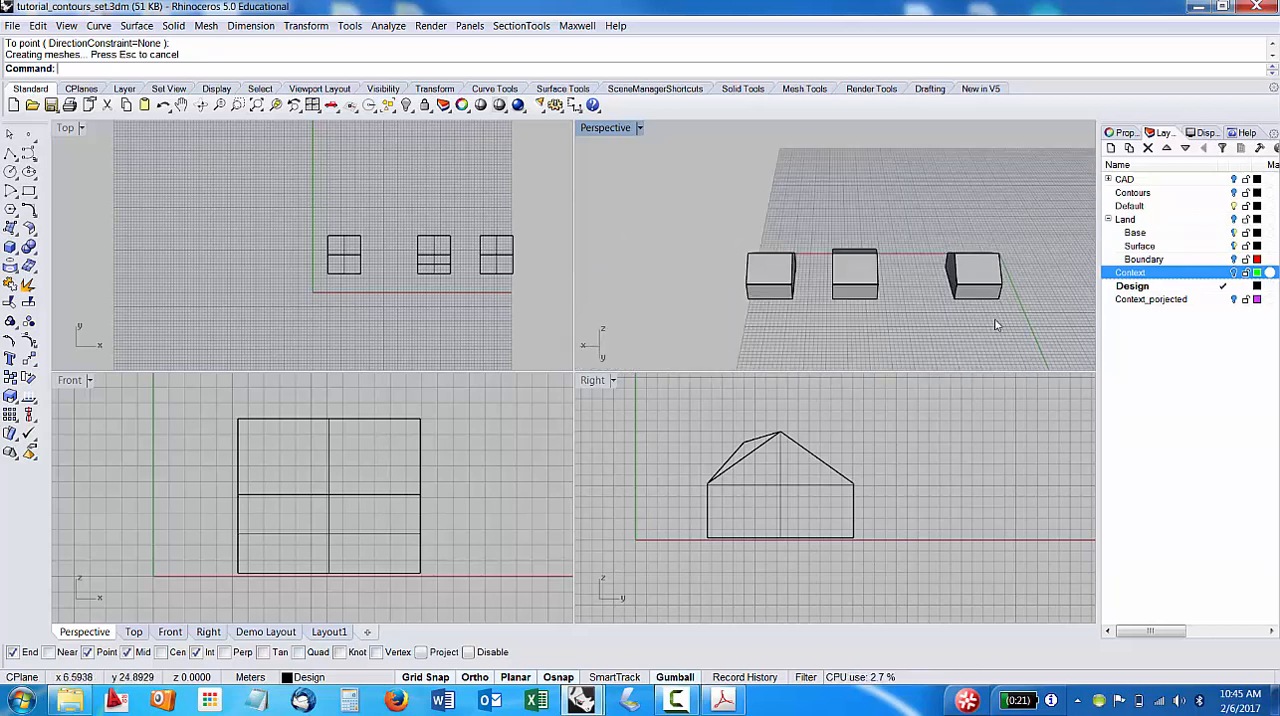
right_click_drag(903, 271, 893, 315)
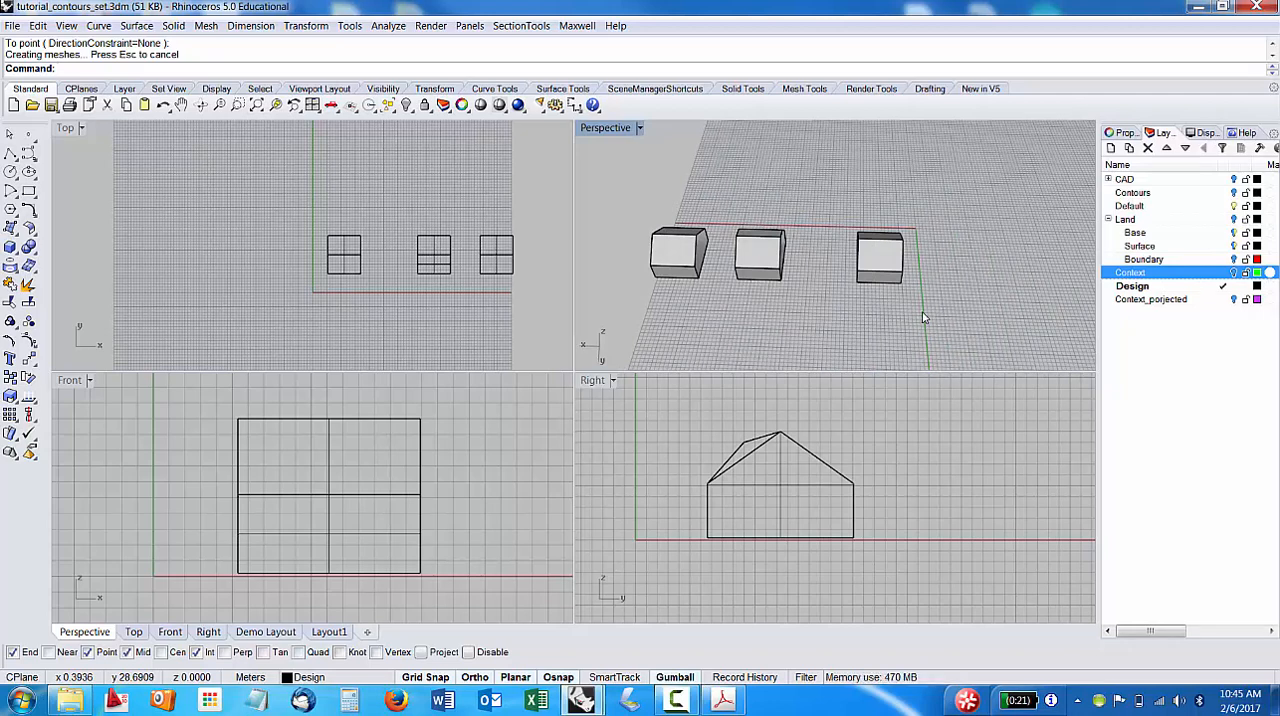
Start a polyline in the Top view in front of the far end building, with Ortho off, tracing a chamfered end 3 m wide and 1 m deep.
key("Return")
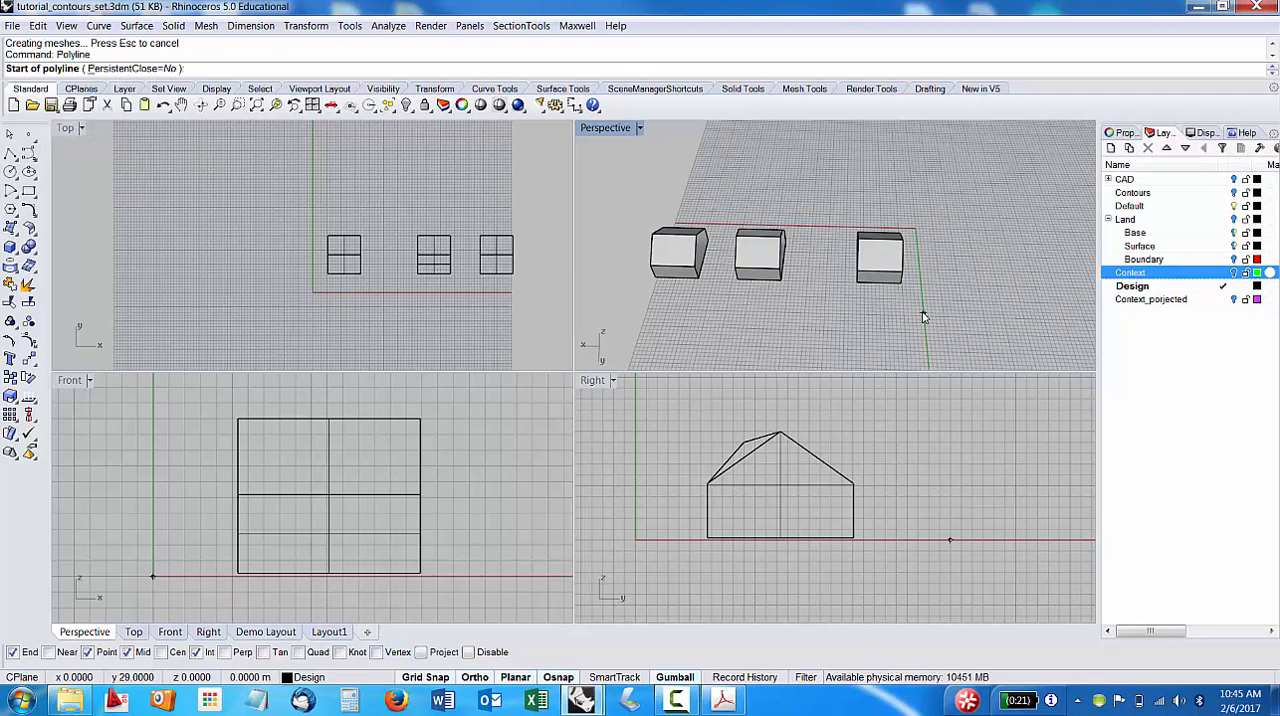
scroll(875, 312, "up", 3)
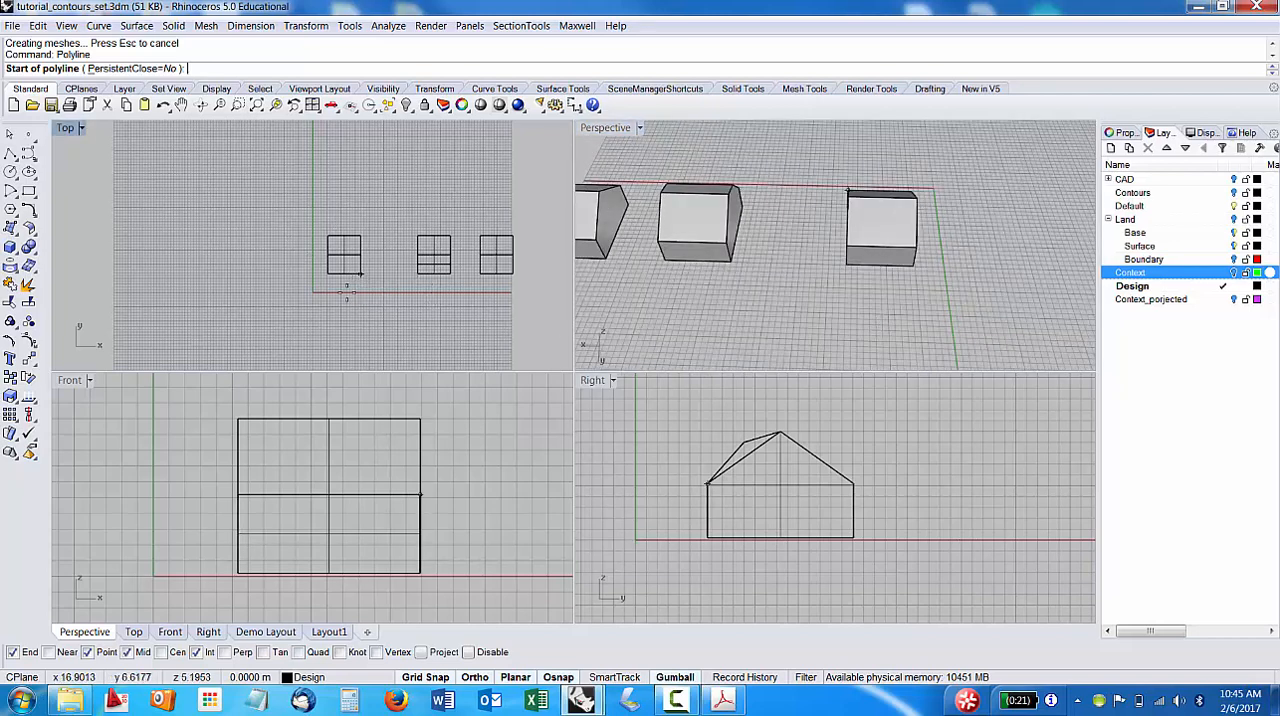
right_click_drag(304, 260, 97, 274)
scroll(306, 314, "up", 6)
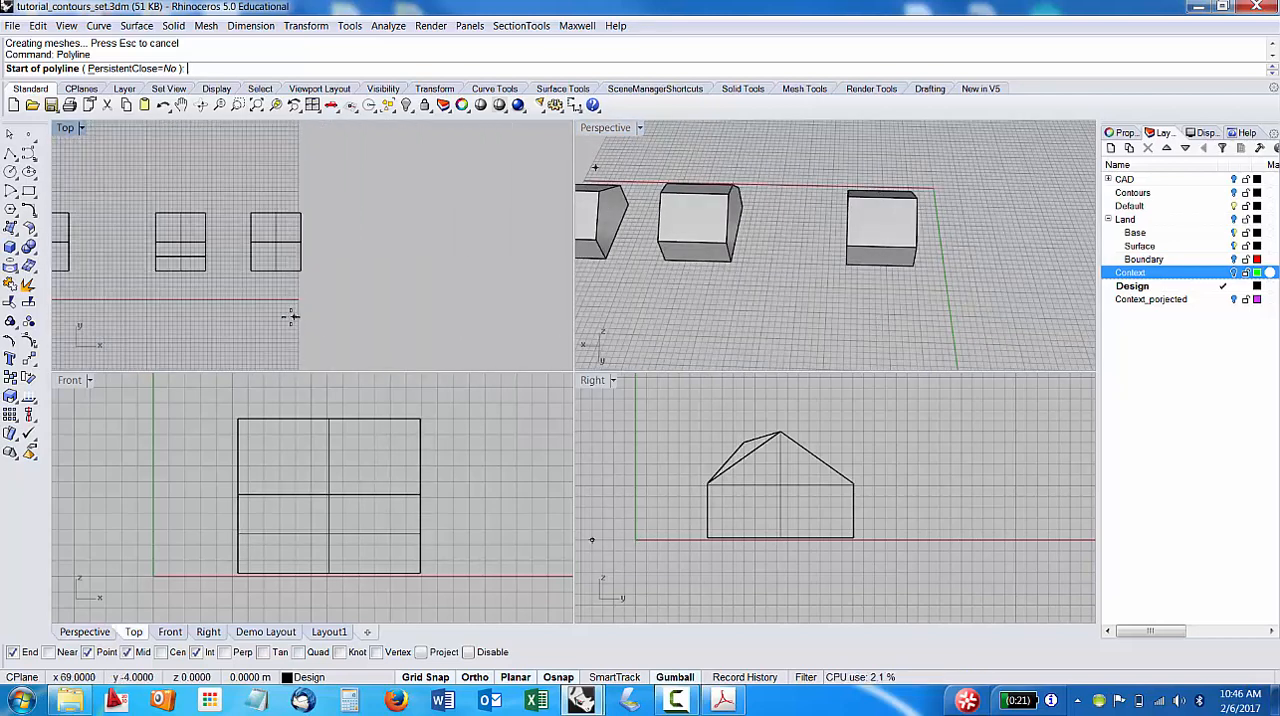
scroll(268, 300, "up", 2)
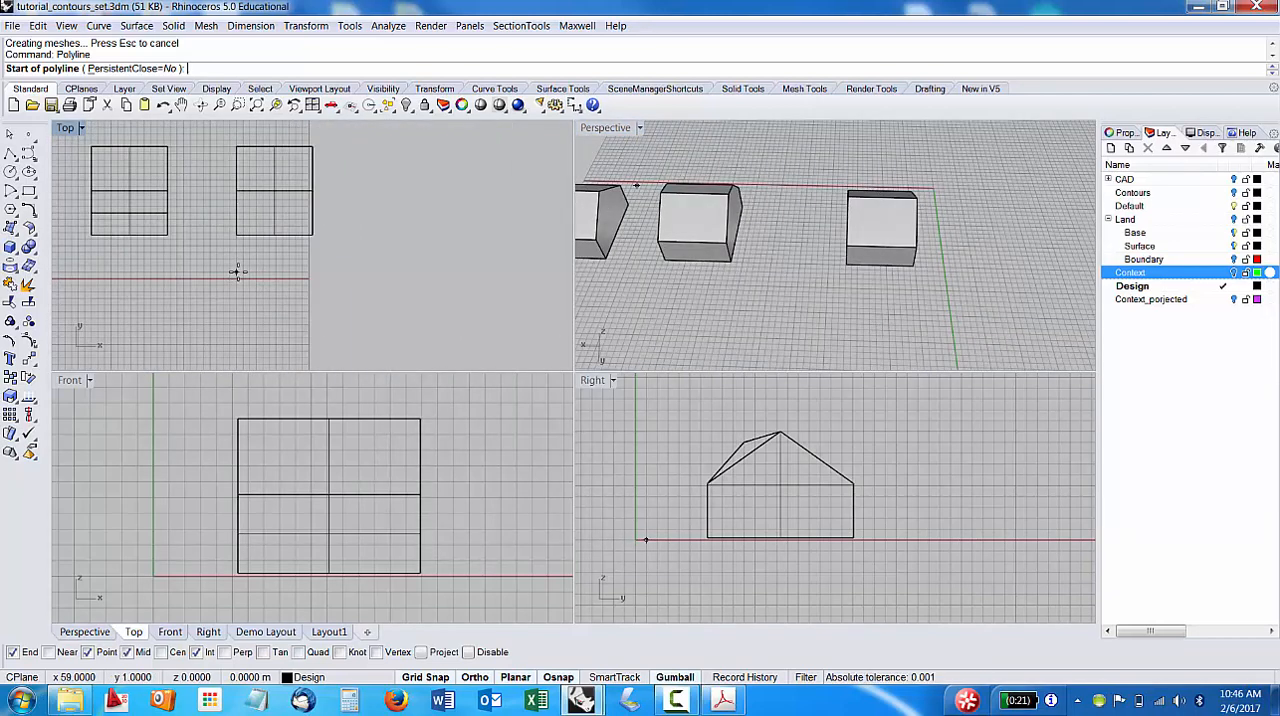
scroll(240, 272, "up", 2)
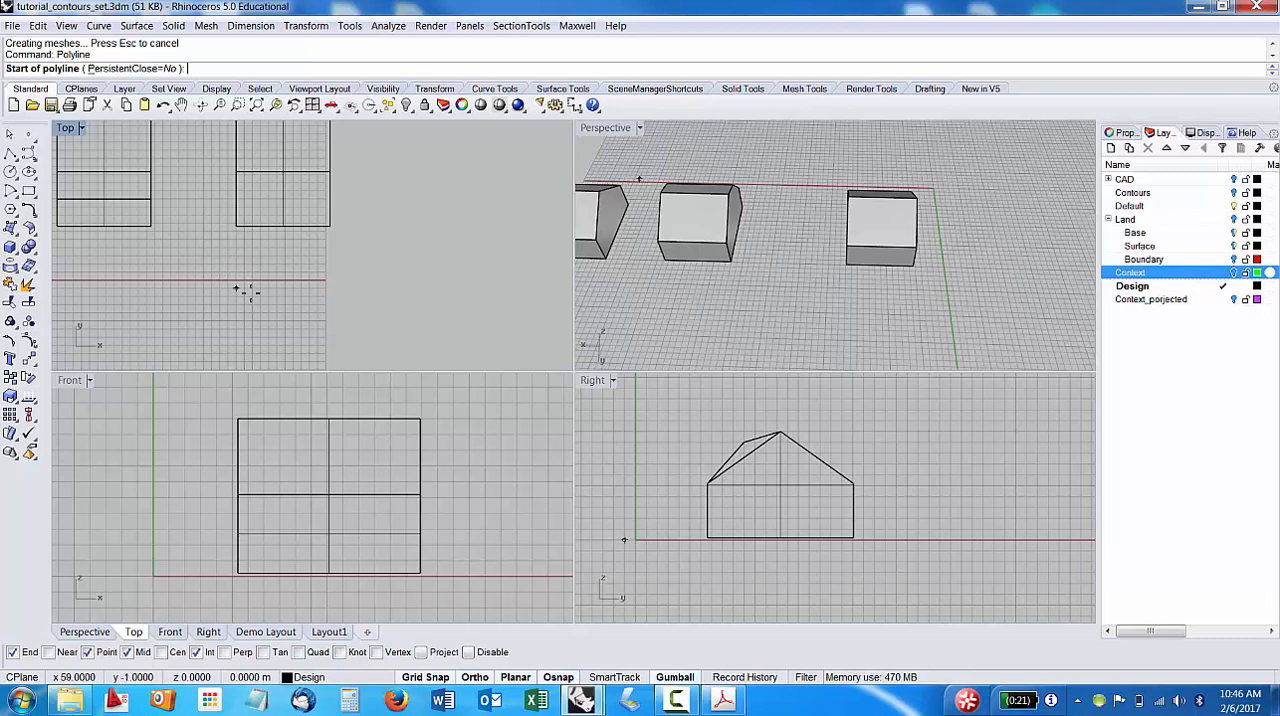
scroll(277, 300, "up", 4)
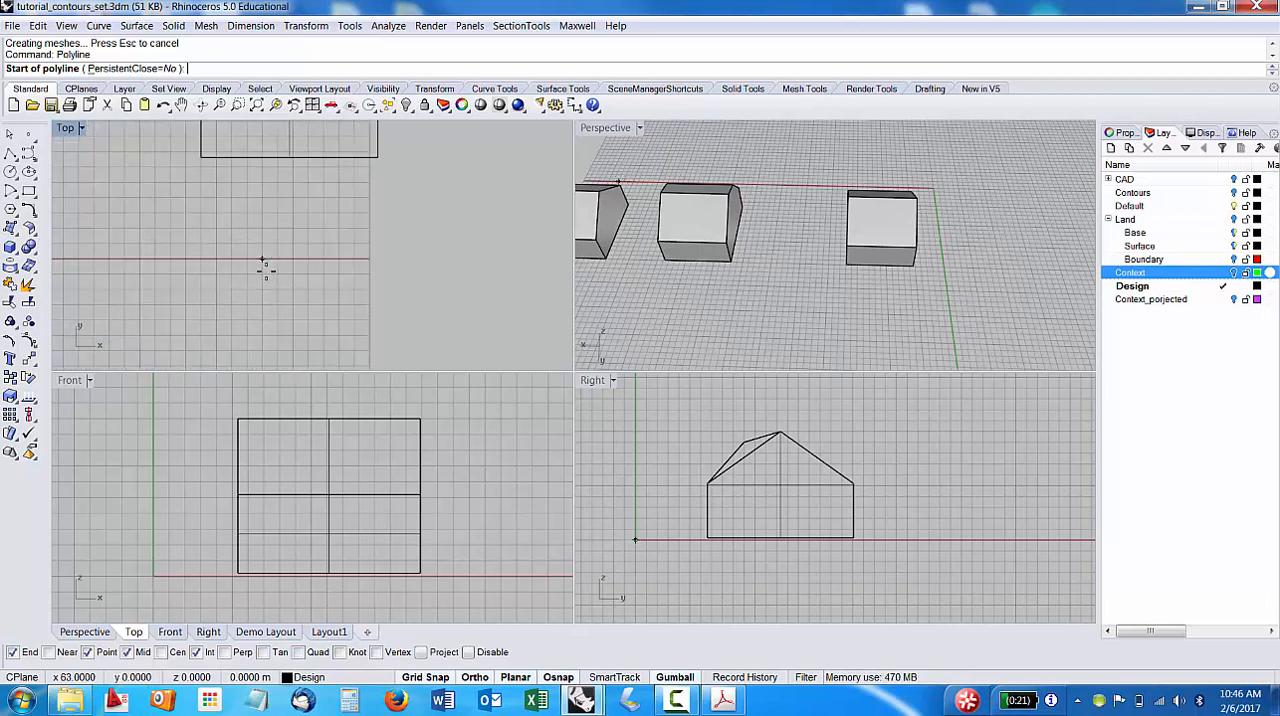
left_click(263, 273)
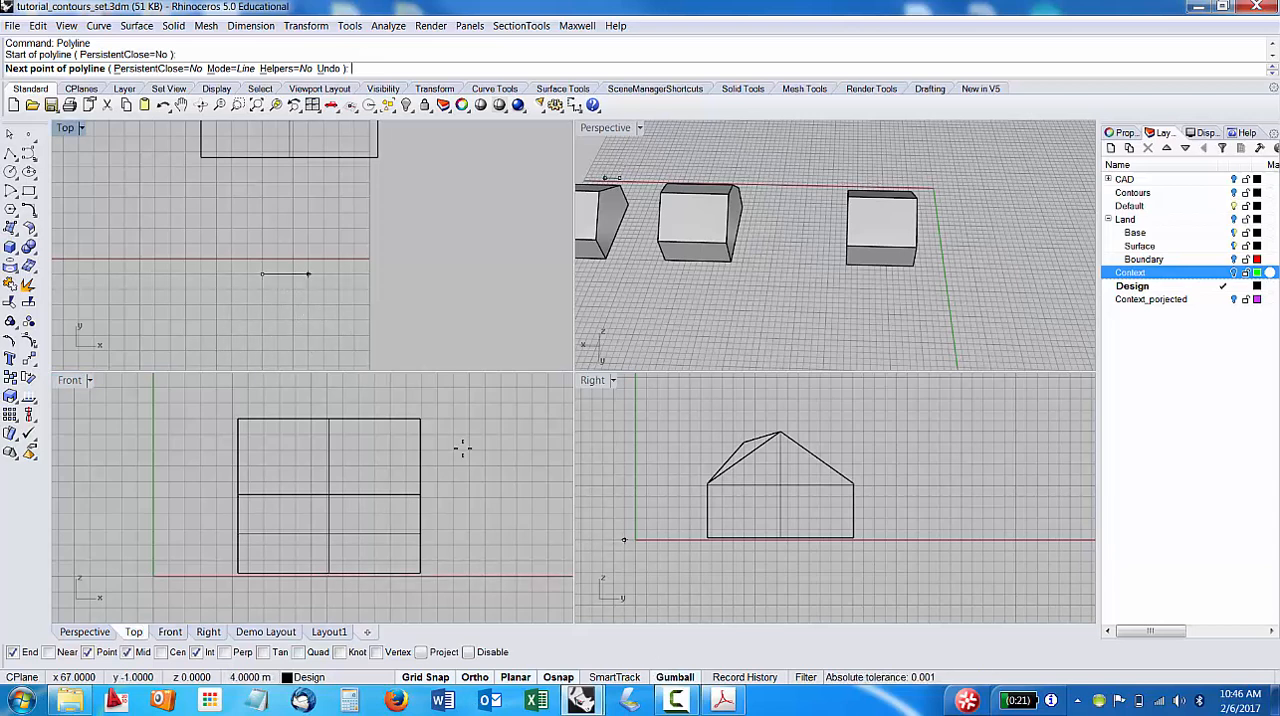
left_click(475, 678)
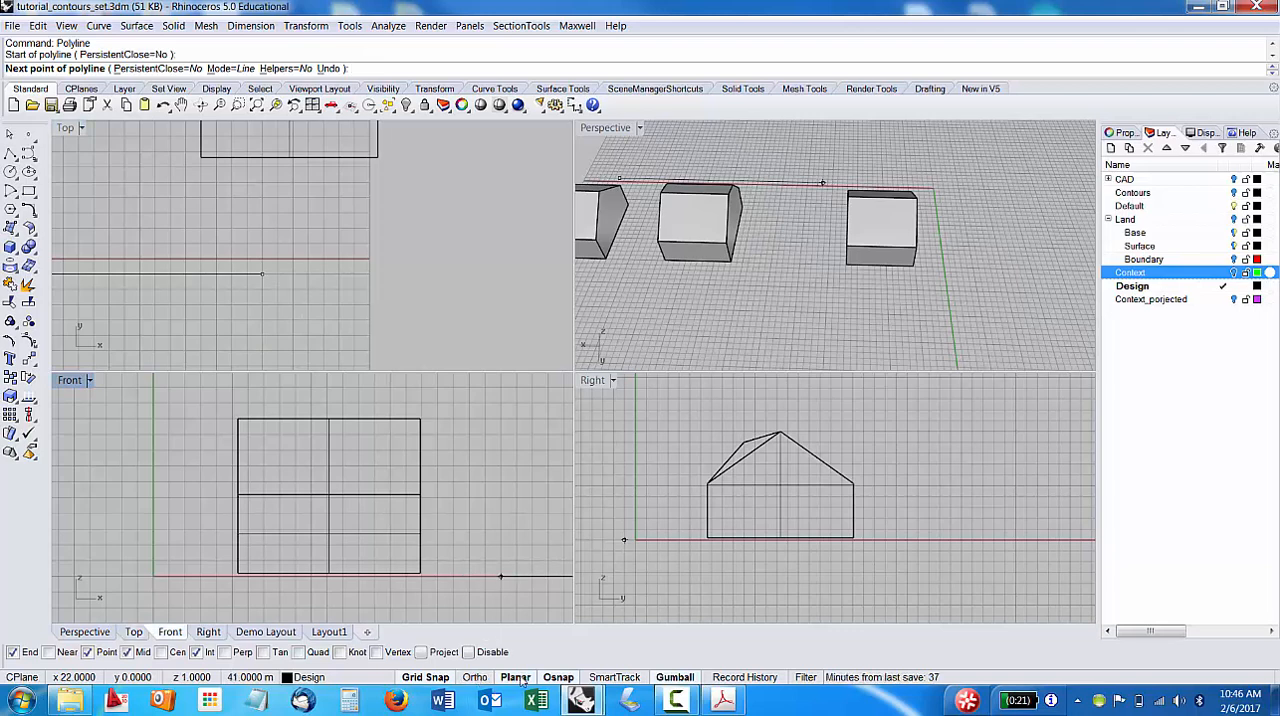
scroll(274, 287, "up", 3)
left_click(280, 289)
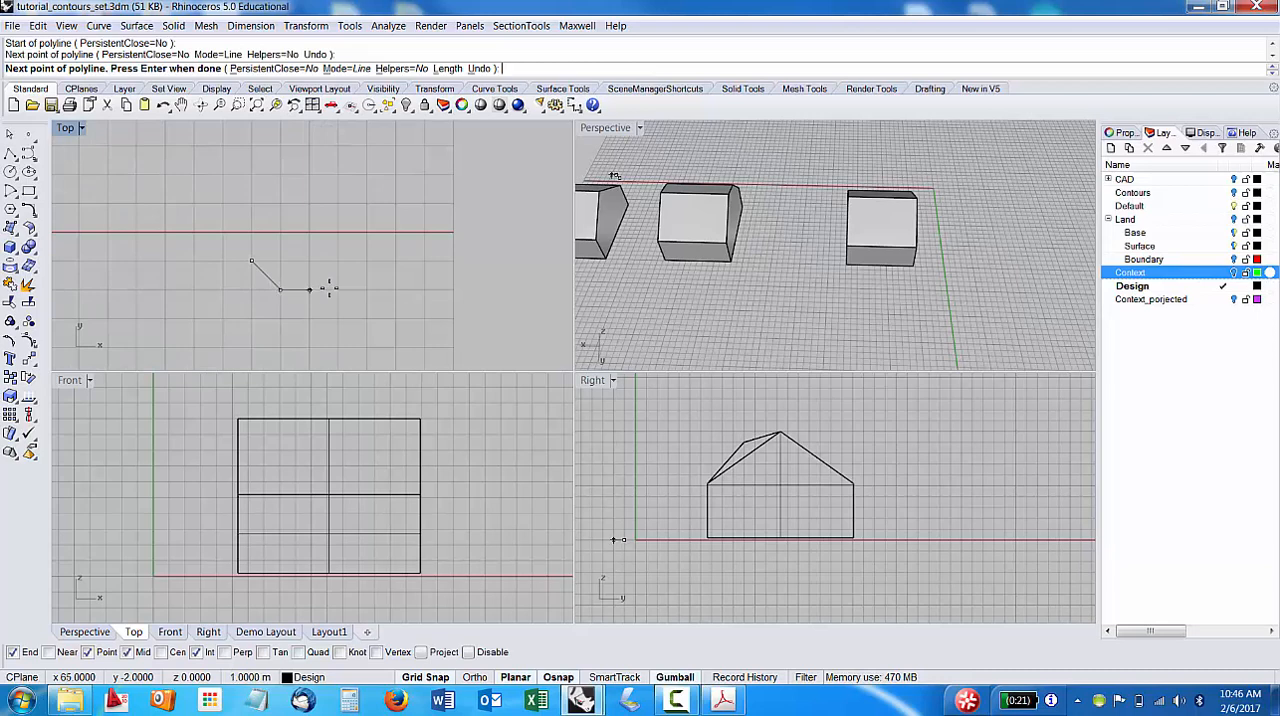
left_click(309, 289)
left_click(338, 261)
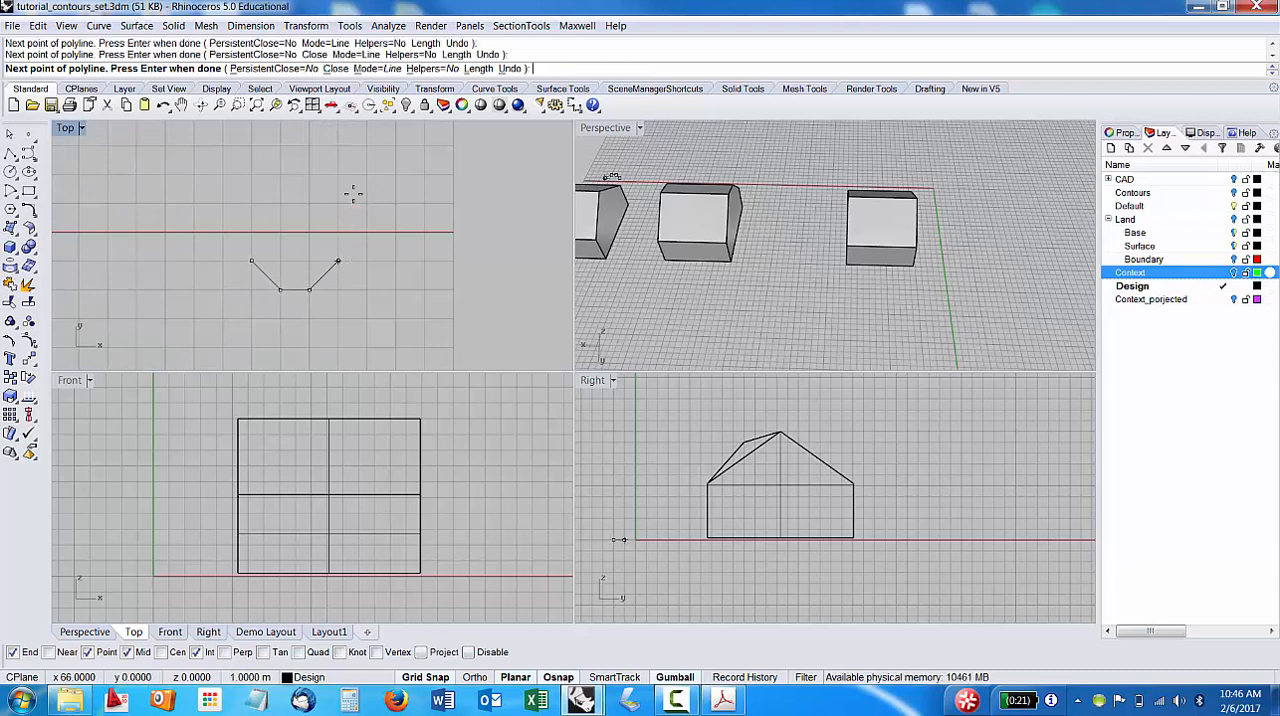
Complete the polyline with two parallel 6 m sides and a straight 3 m edge facing the building, closing it at its start point.
scroll(337, 151, "up", 2)
left_click(337, 151)
scroll(335, 200, "down", 4)
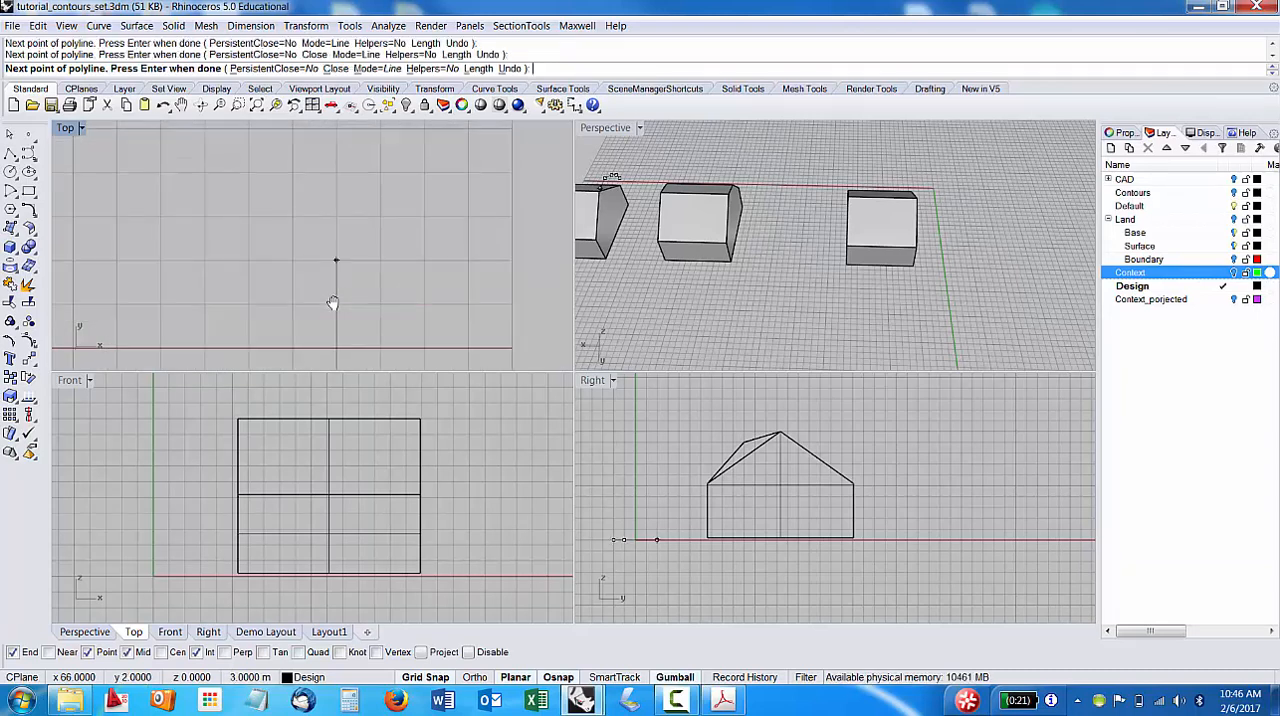
left_click(334, 229)
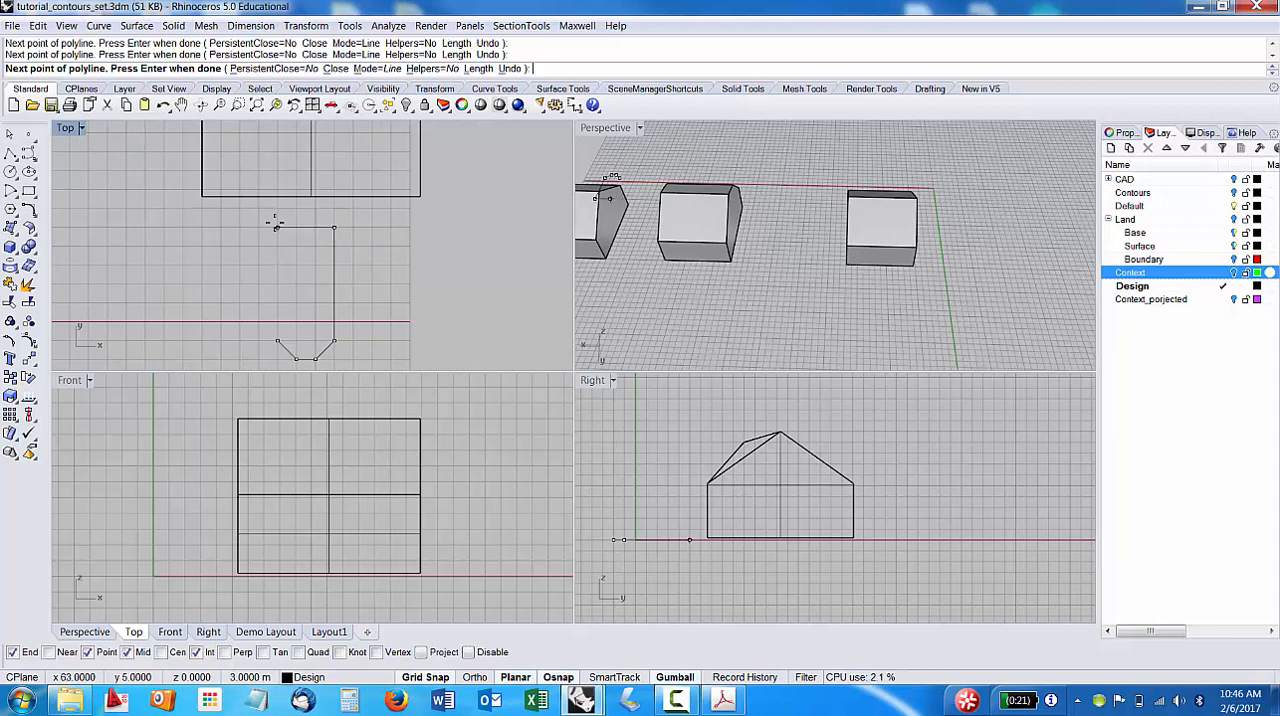
left_click(280, 341)
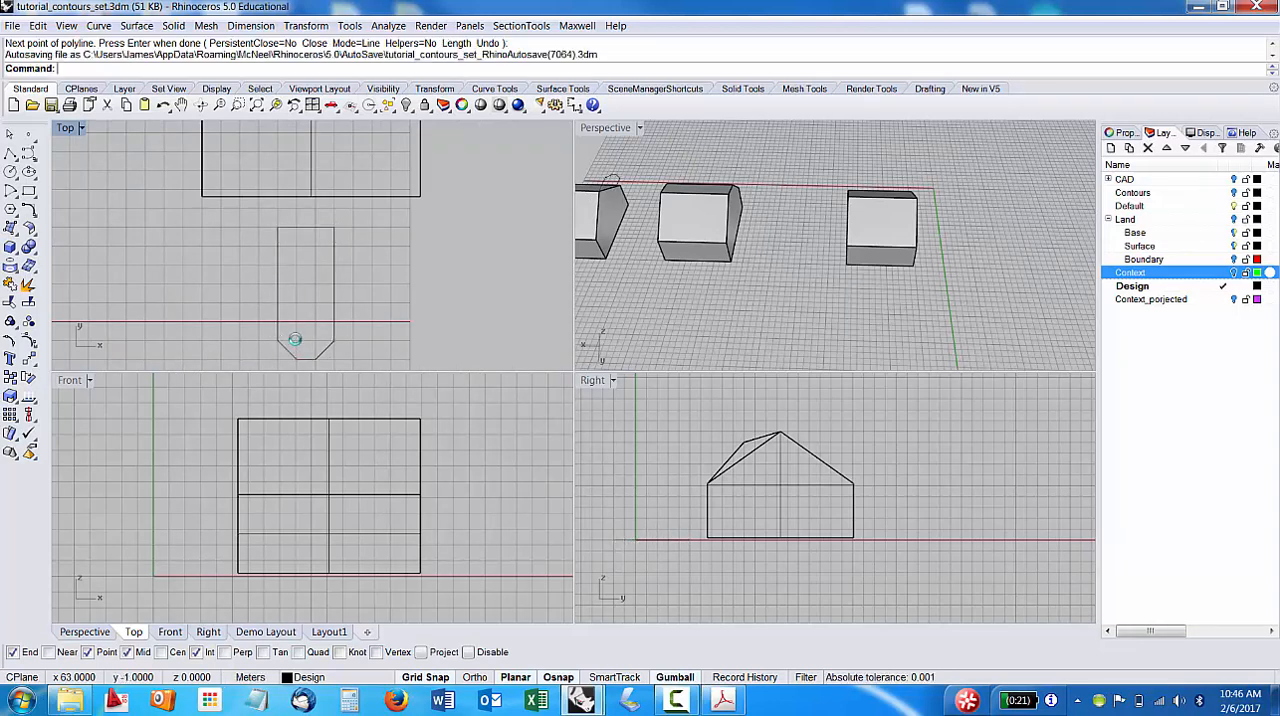
Extrude the closed chamfered outline into a 3 m high solid with ExtrudeCrv.
left_click(334, 289)
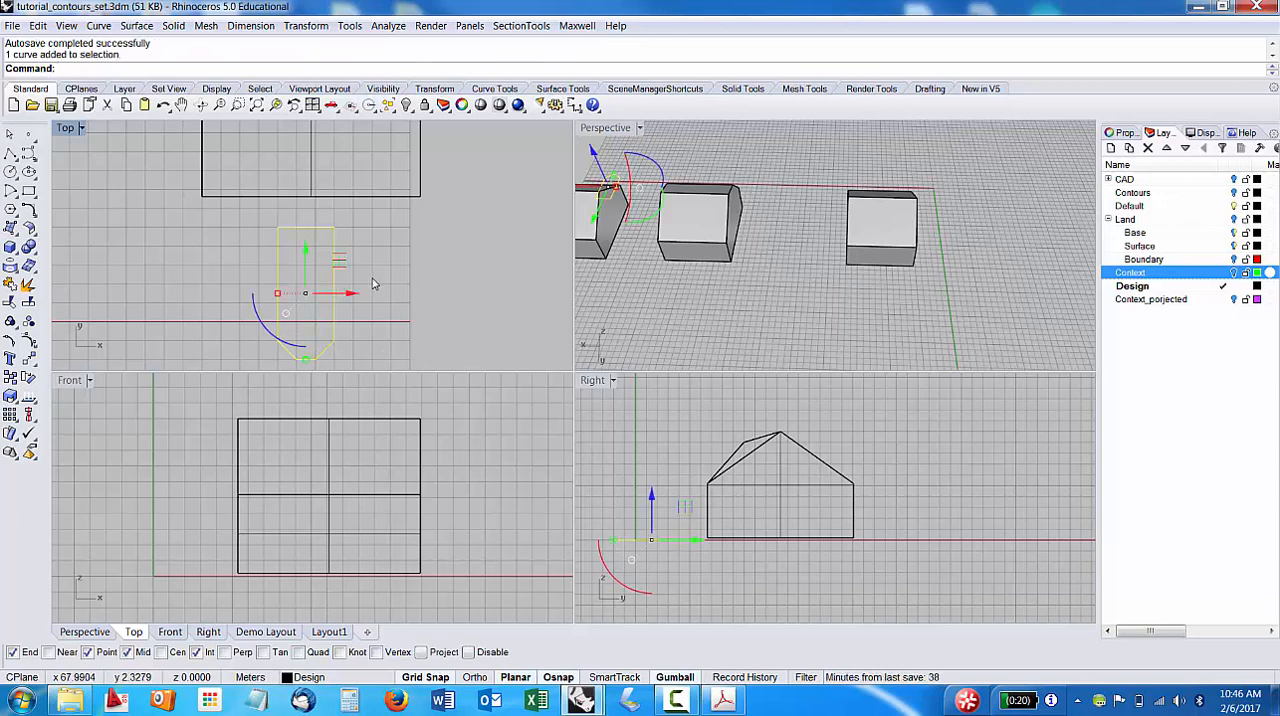
key("Escape")
left_click(334, 308)
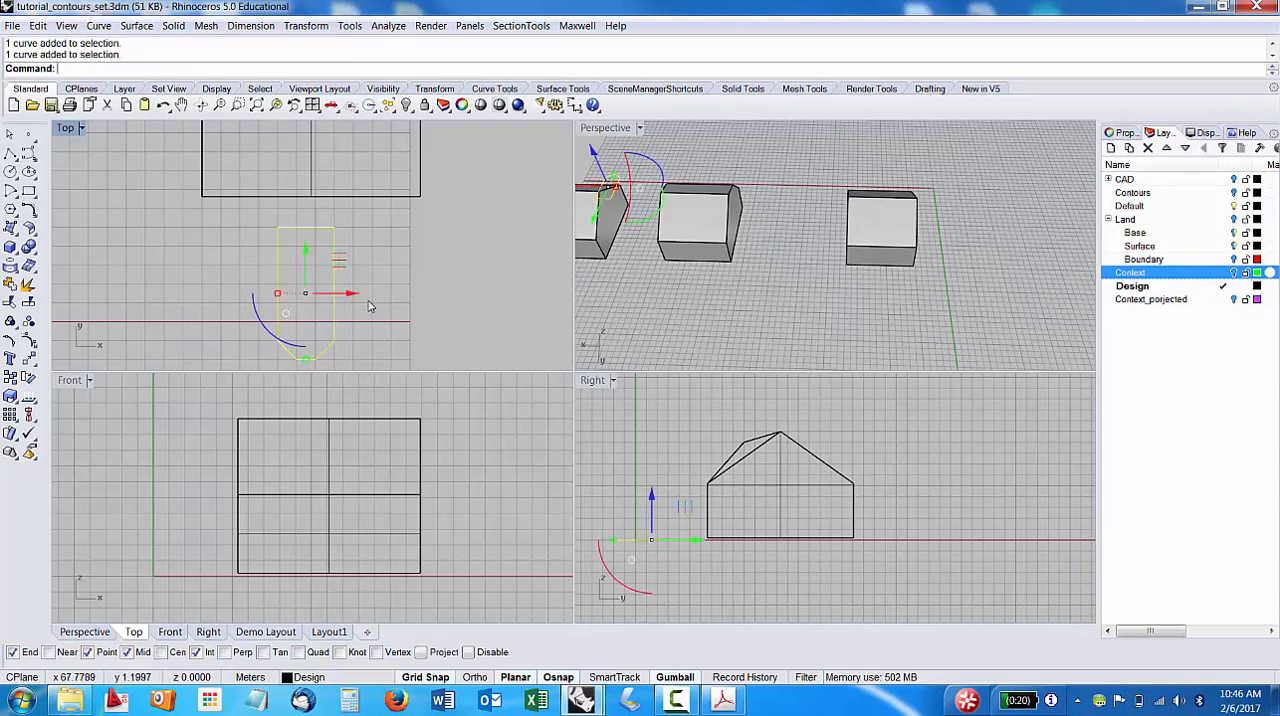
type("Exteude")
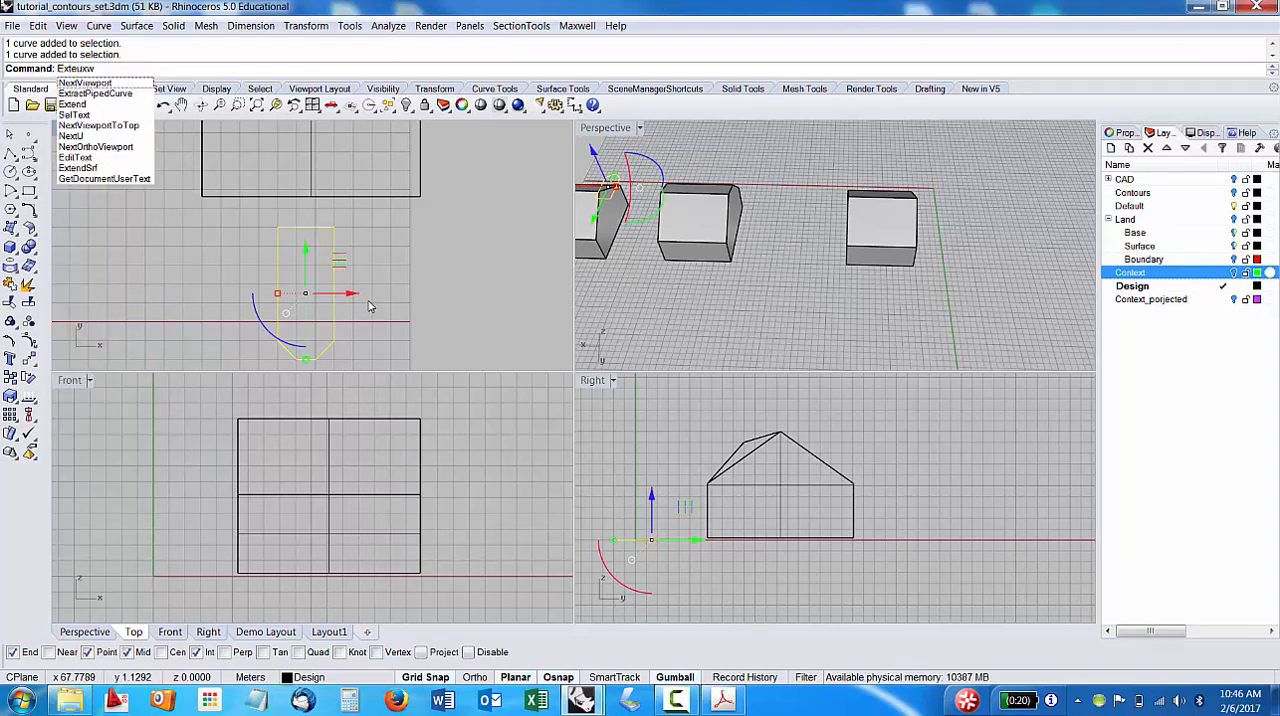
key("BackSpace")
key("BackSpace")
key("BackSpace")
key("BackSpace")
type("u")
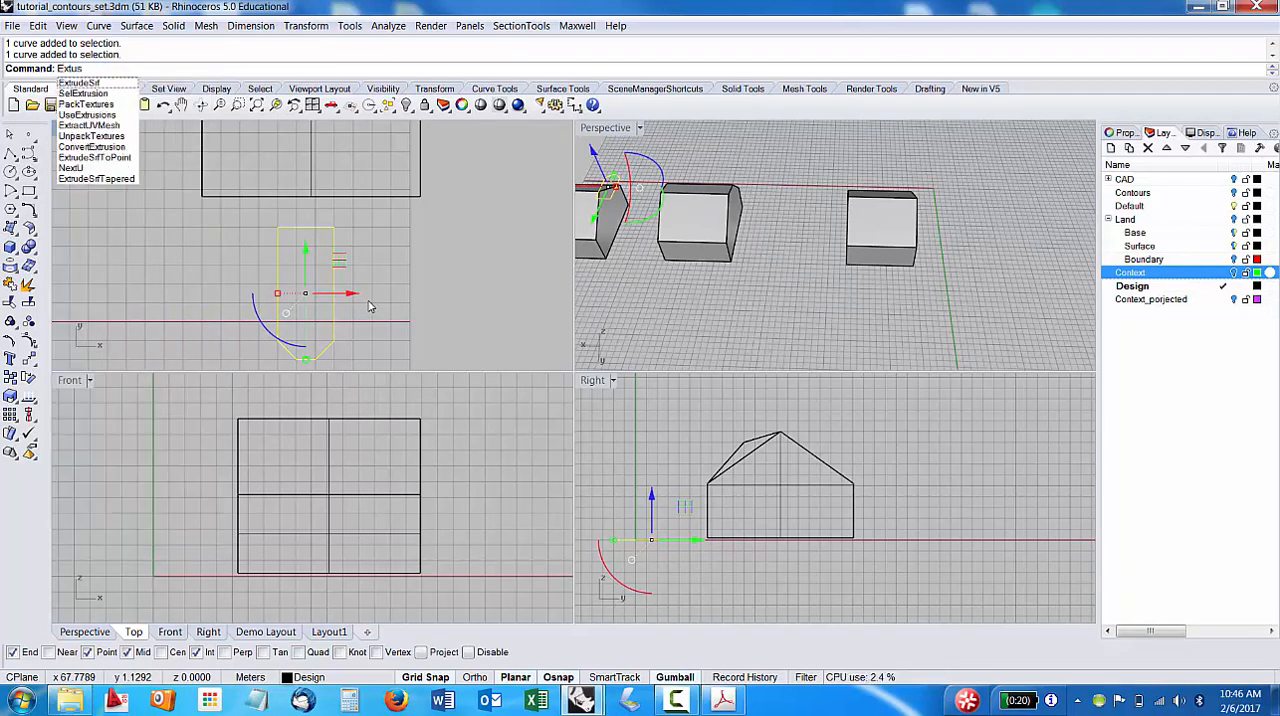
type("dec")
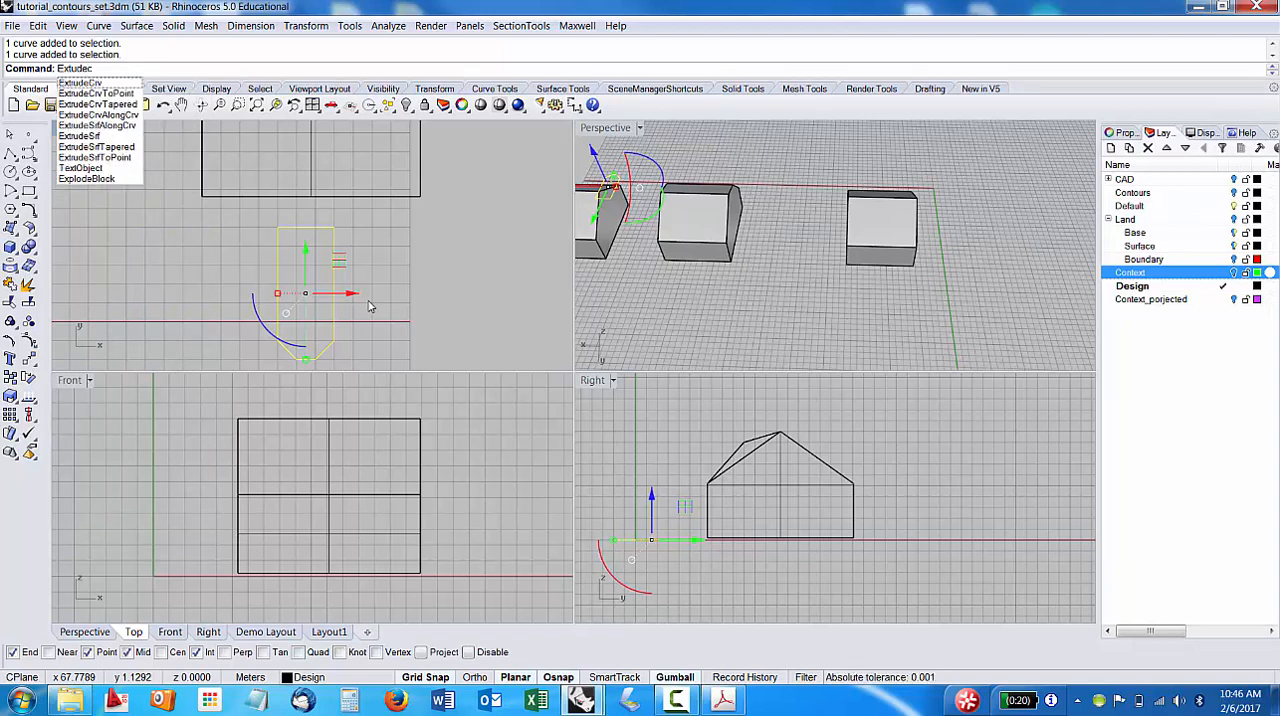
key("Return")
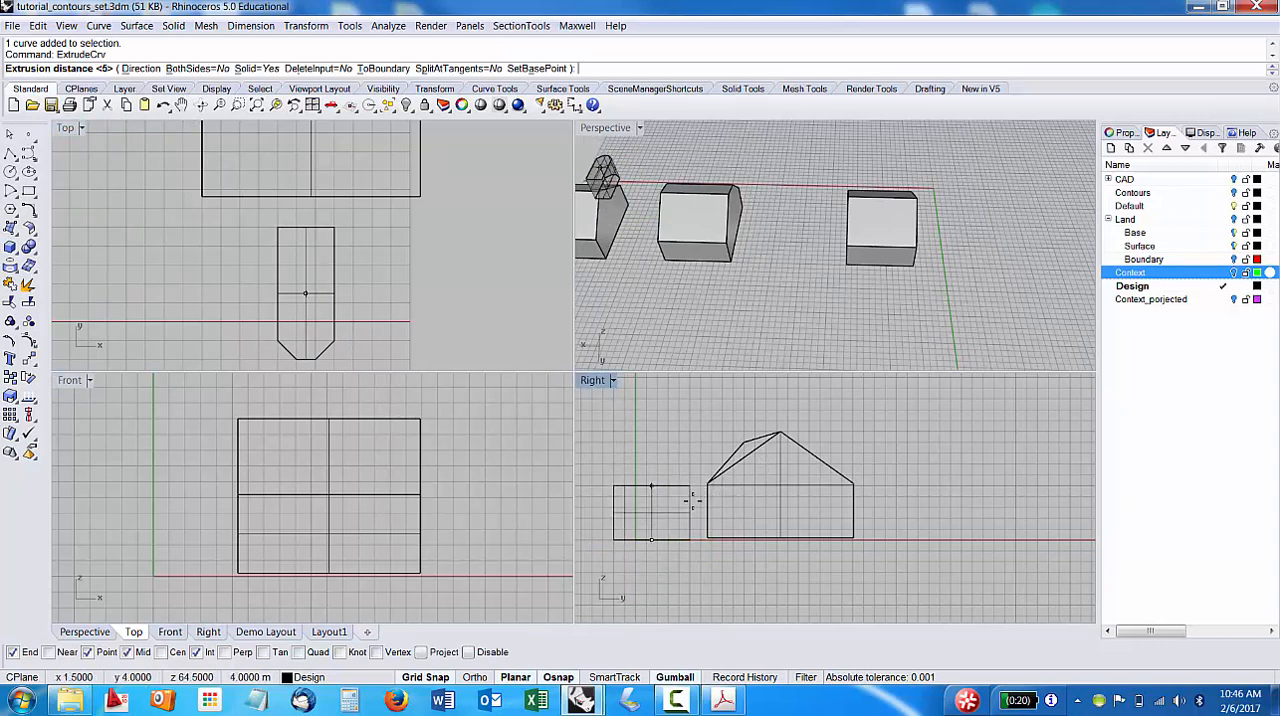
scroll(692, 500, "up", 3)
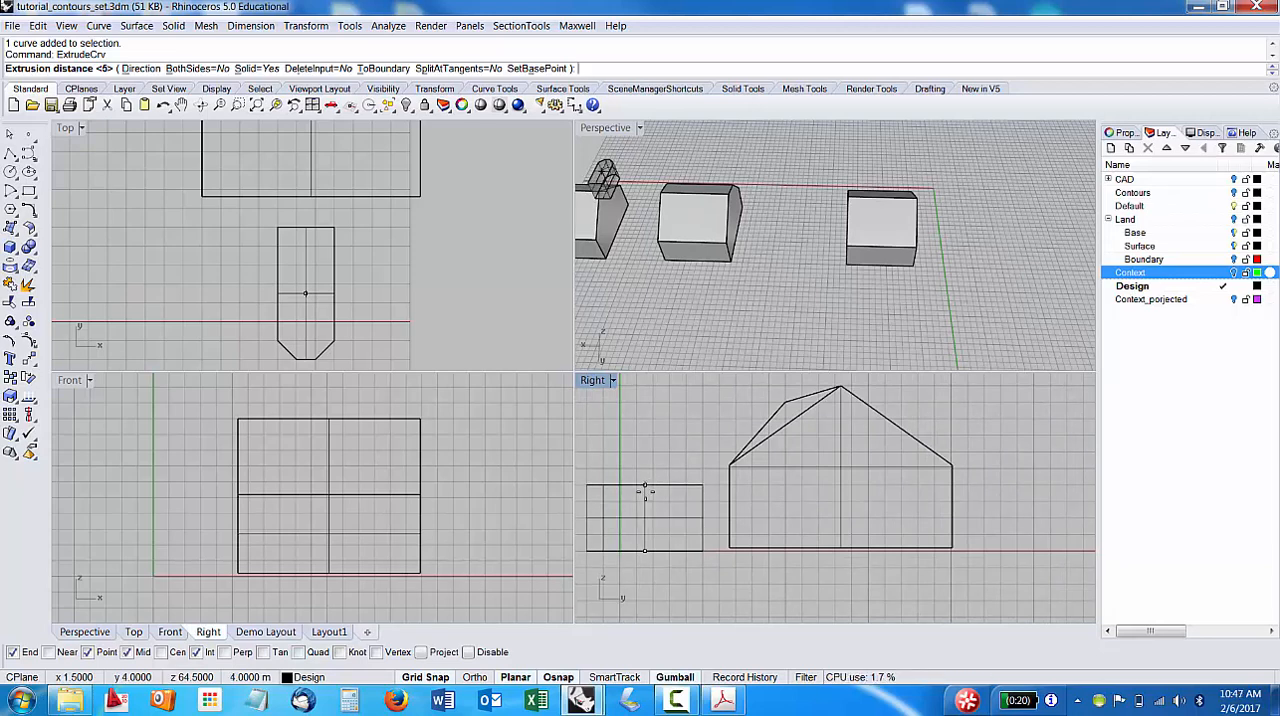
key("Return")
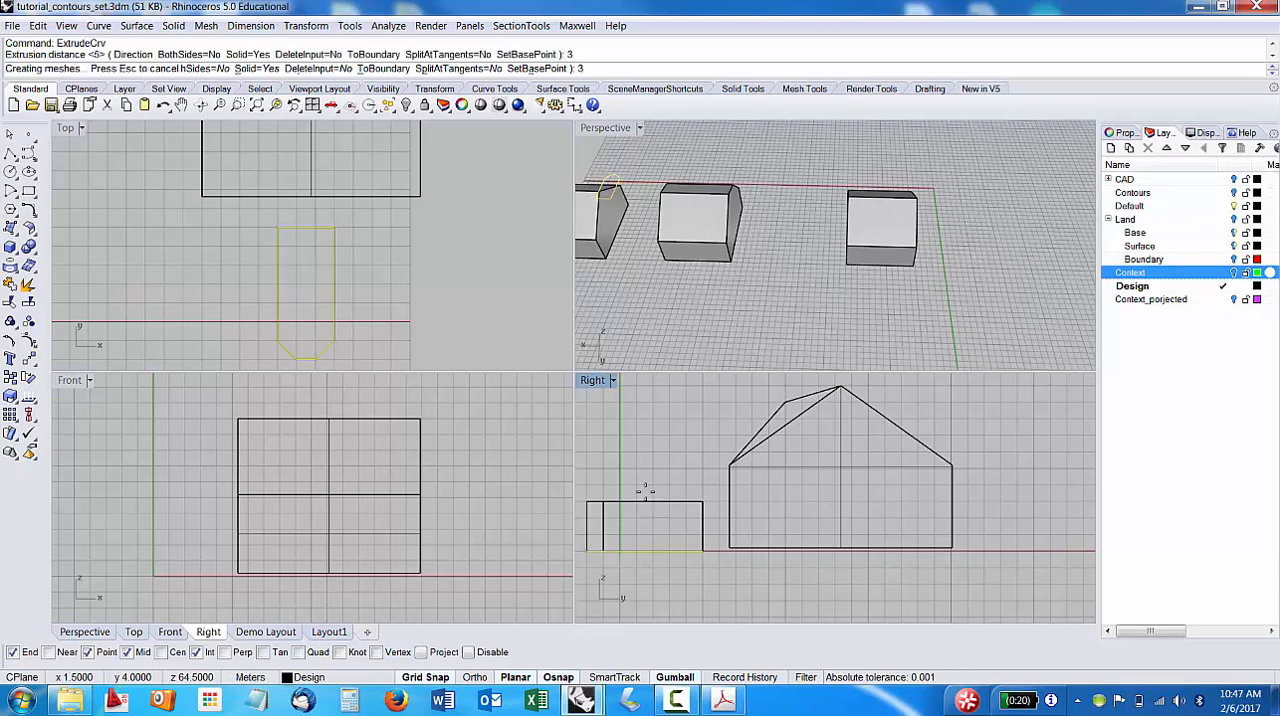
Examine the extruded chamfered volume beside the gabled end building from several angles in the Perspective view.
scroll(668, 525, "down", 3)
right_click_drag(668, 525, 758, 516)
right_click_drag(834, 217, 787, 260)
scroll(784, 262, "down", 5)
scroll(784, 262, "up", 5)
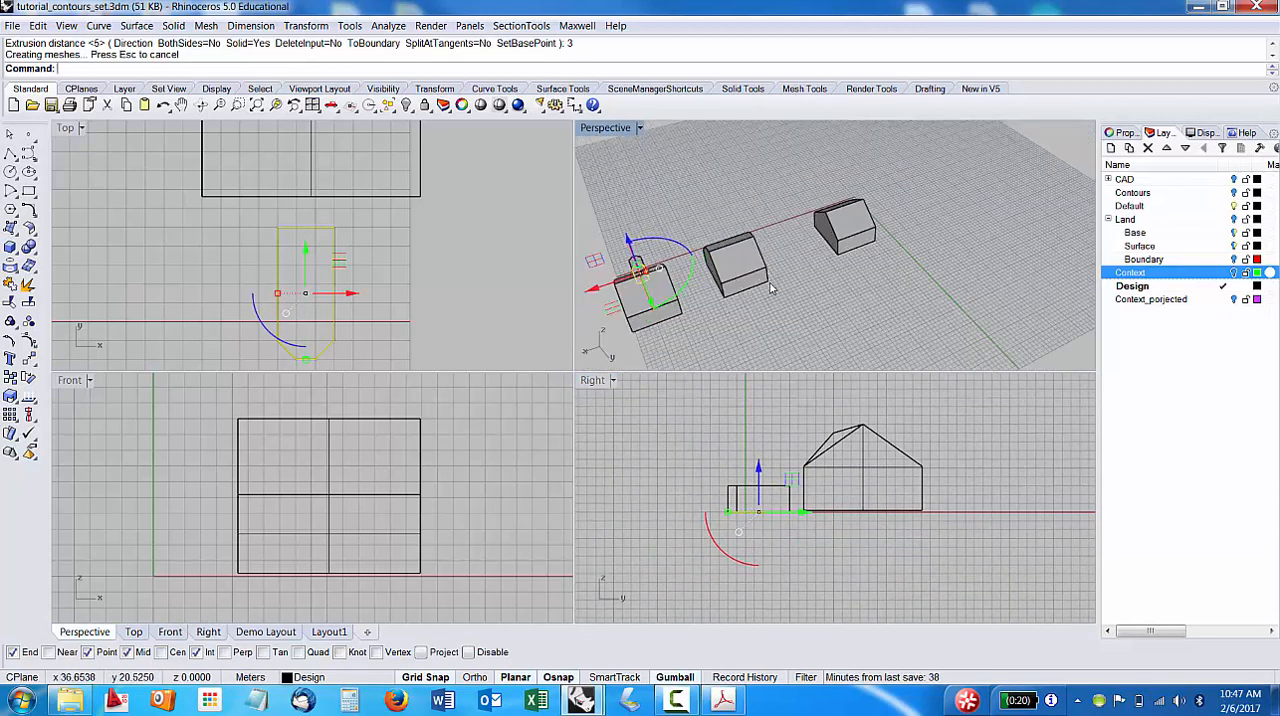
right_click_drag(803, 207, 862, 186)
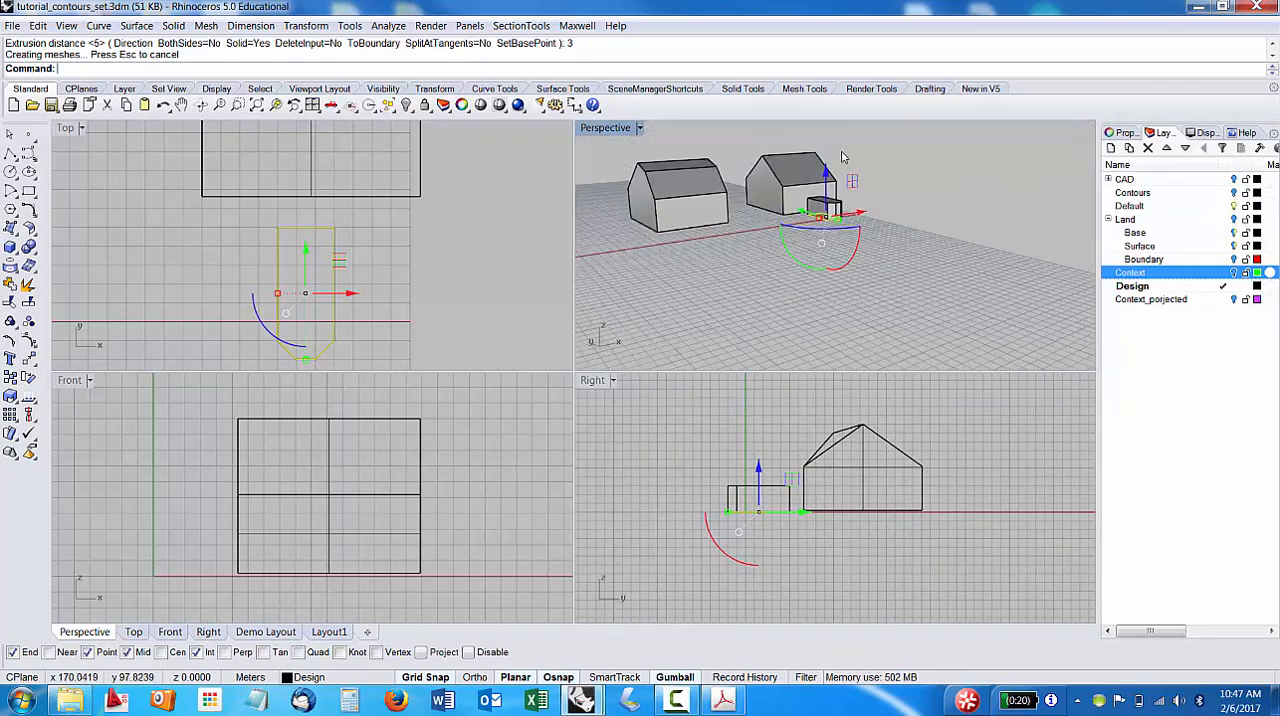
mouse_move(806, 240)
right_mouse_down()
mouse_move(812, 266)
mouse_move(809, 247)
right_mouse_up()
scroll(810, 252, "up", 3)
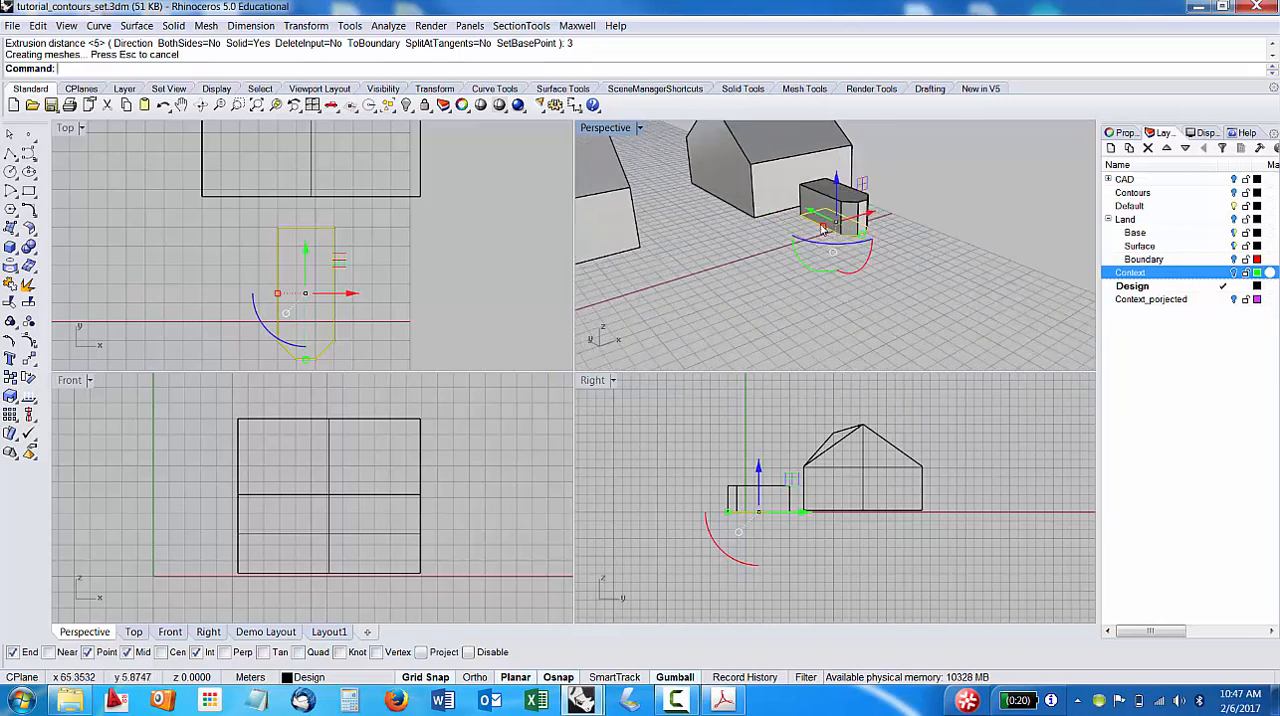
key("Escape")
scroll(820, 216, "up", 6)
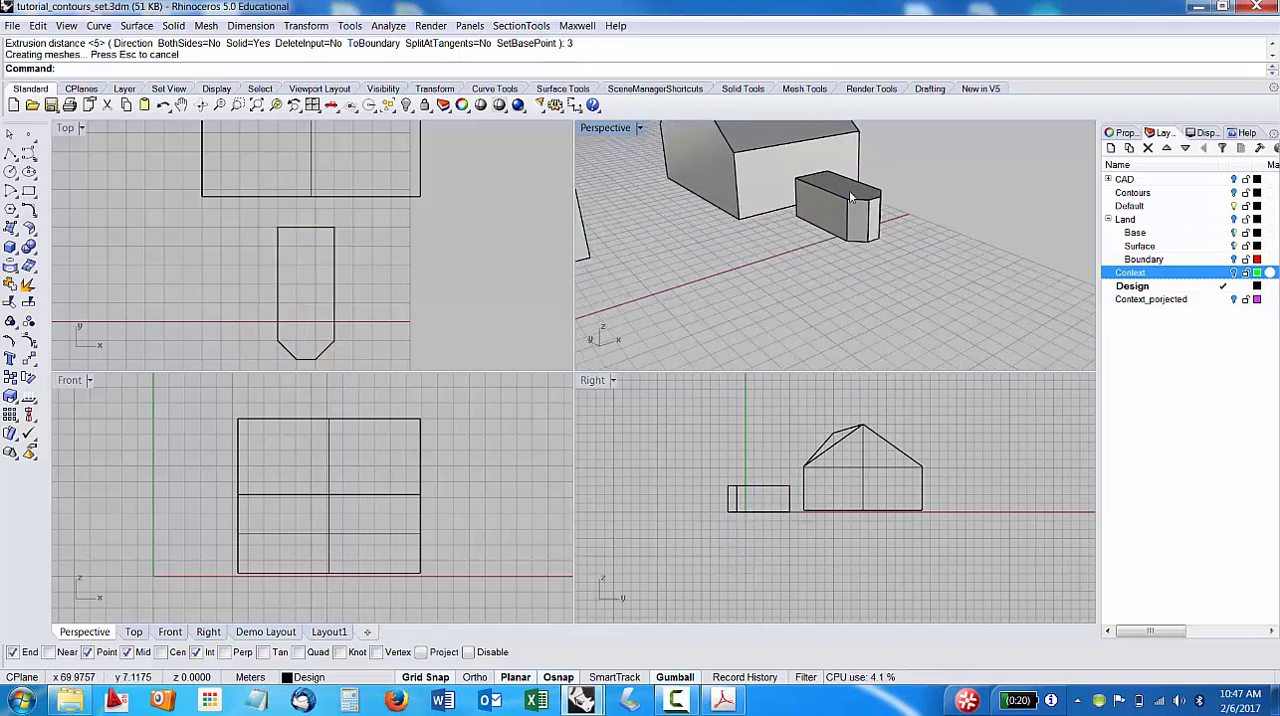
right_click_drag(928, 237, 868, 191)
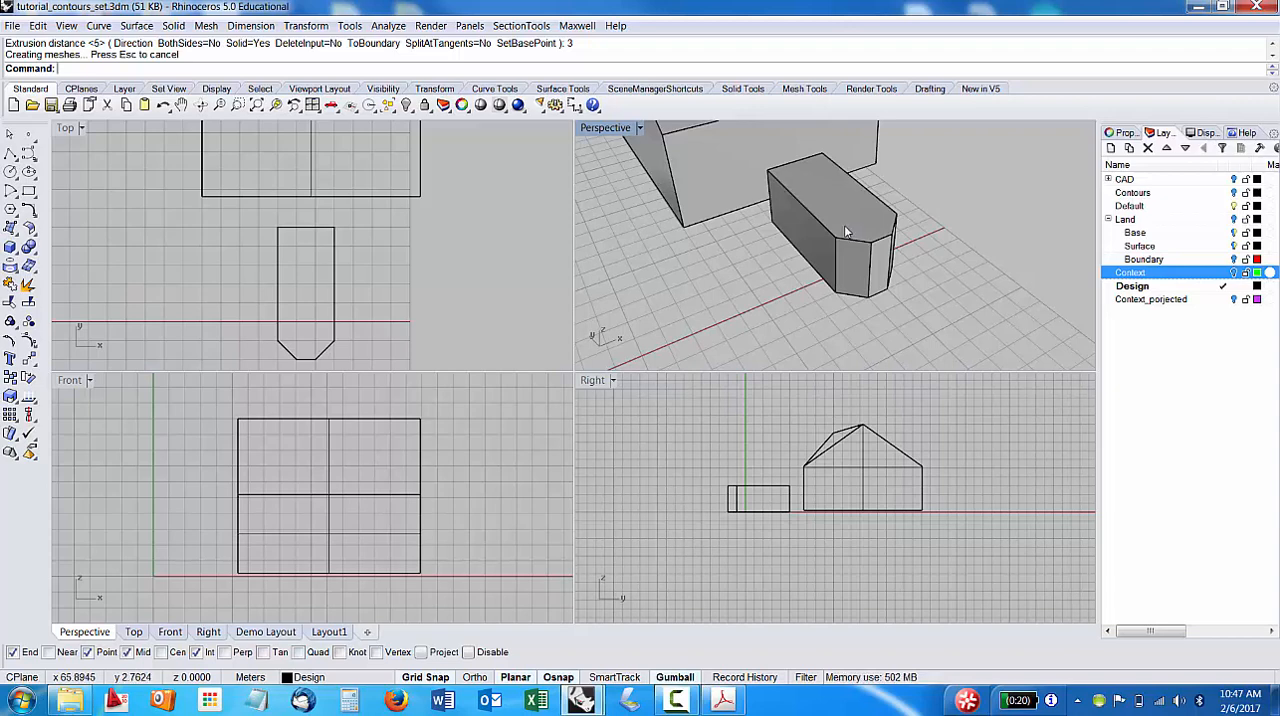
type("Line")
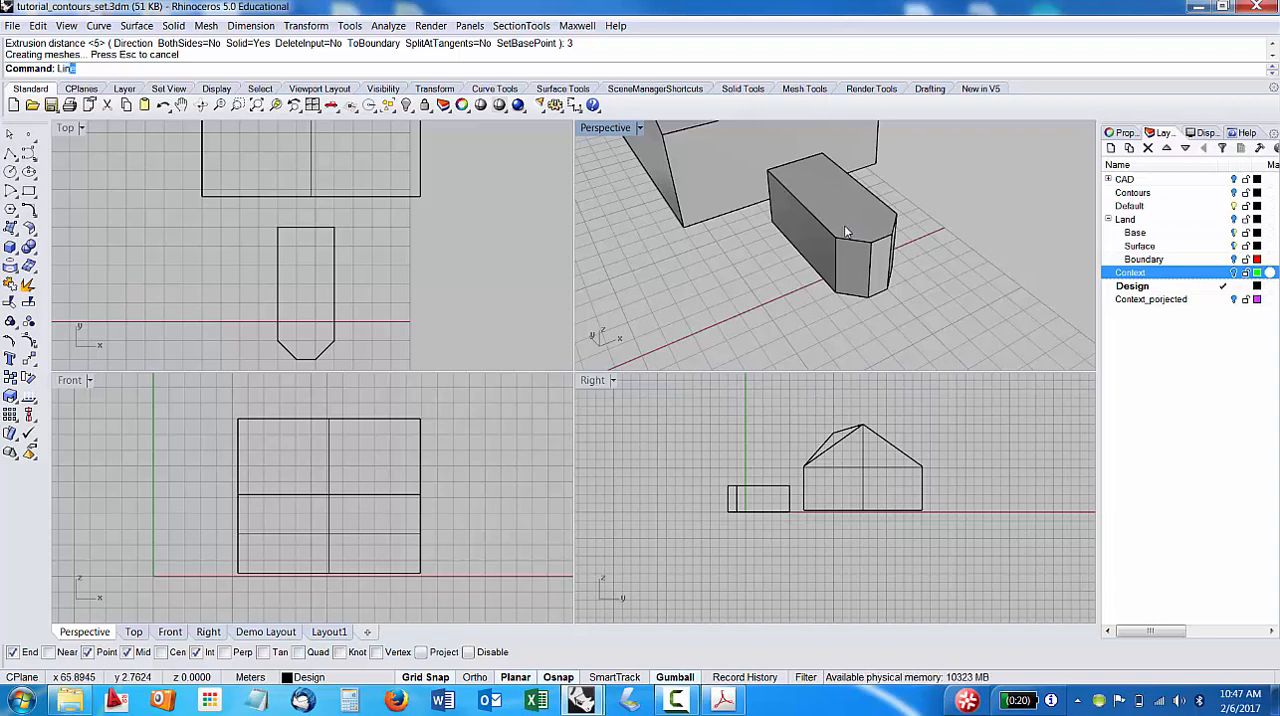
key("Return")
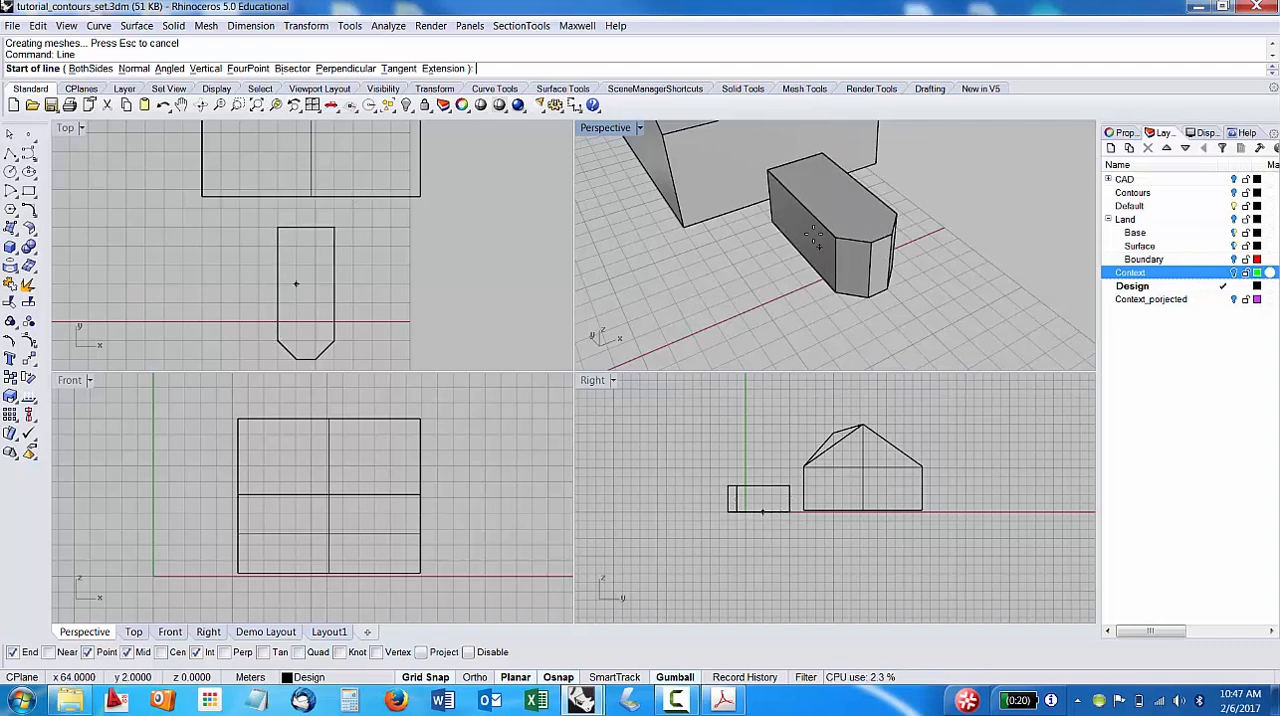
key("Escape")
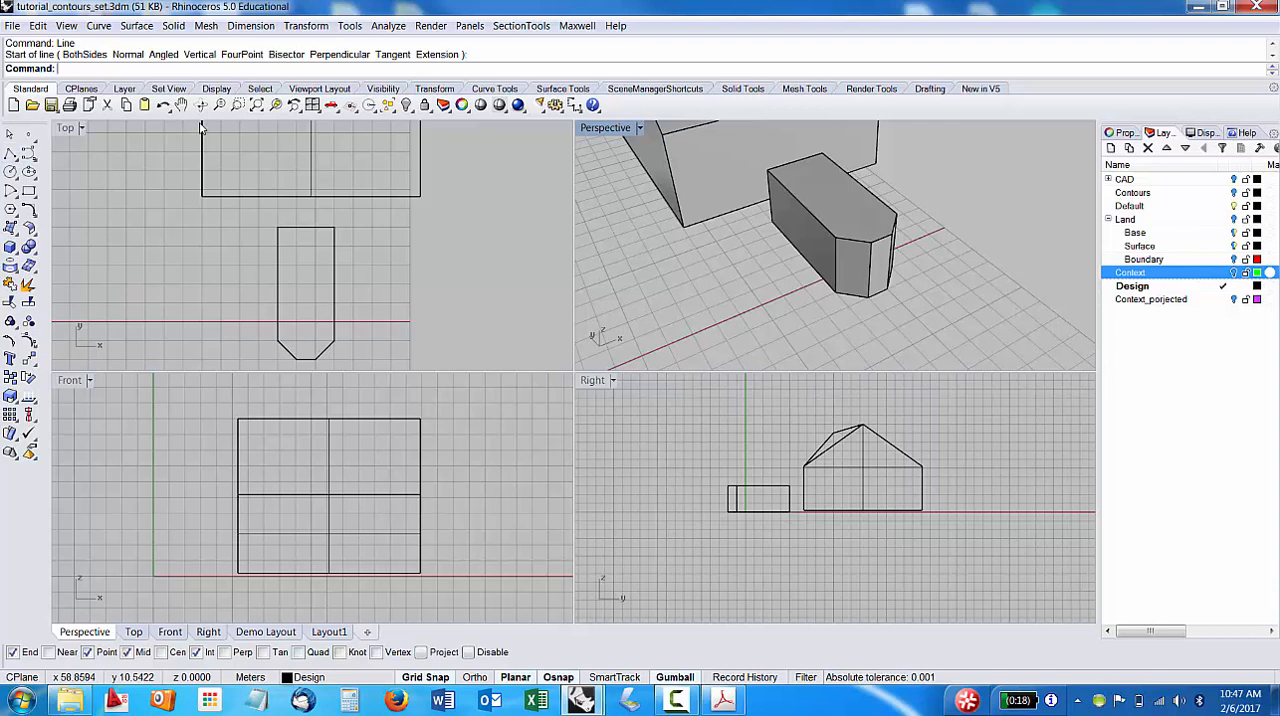
left_click(10, 155)
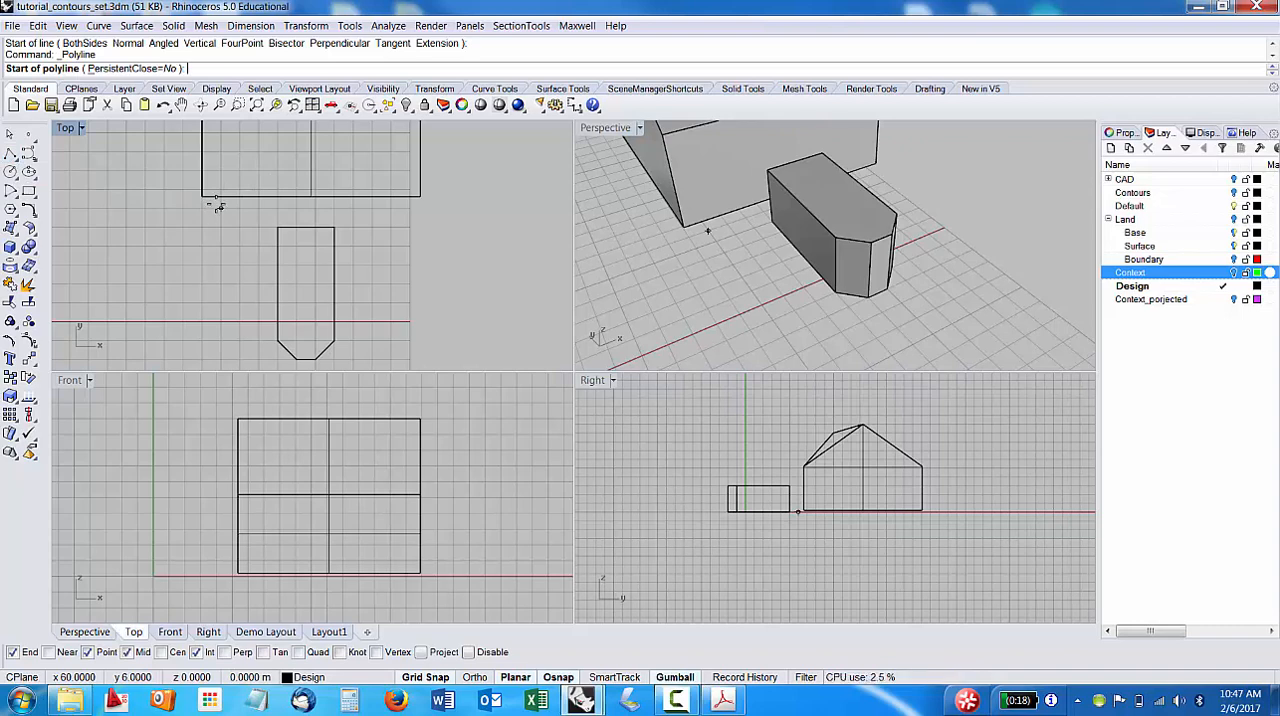
key("Escape")
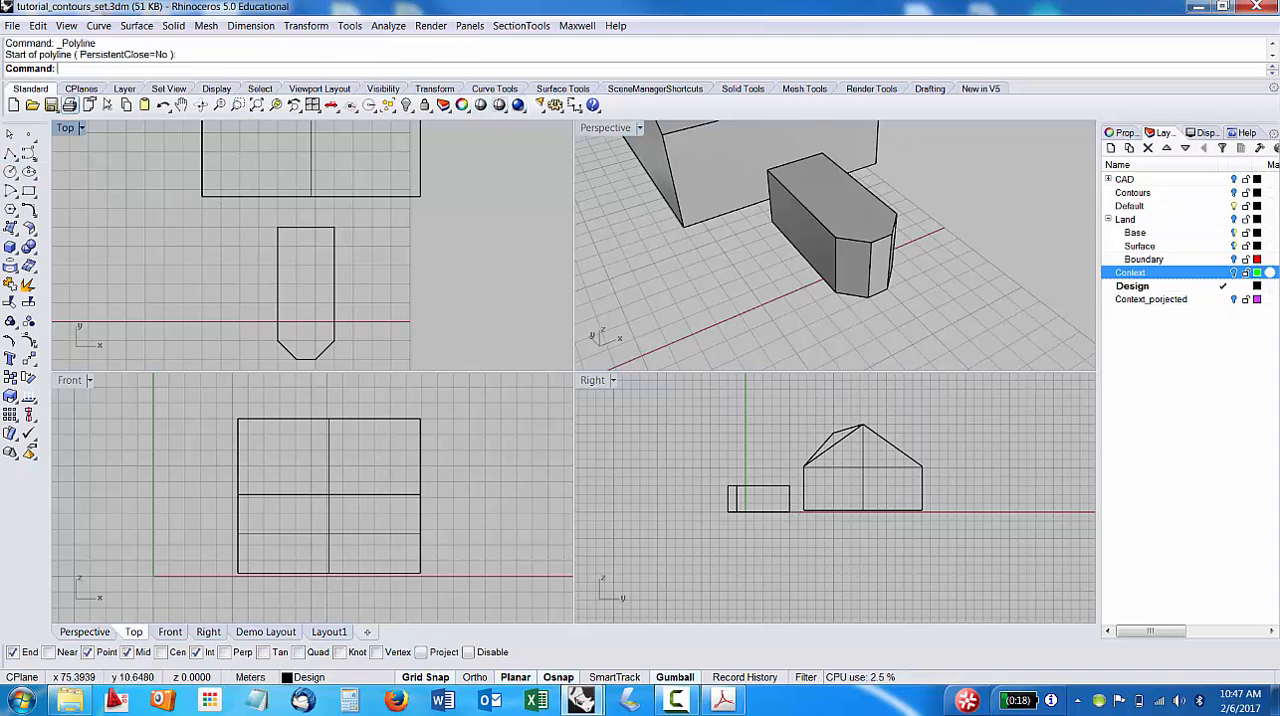
left_click(495, 89)
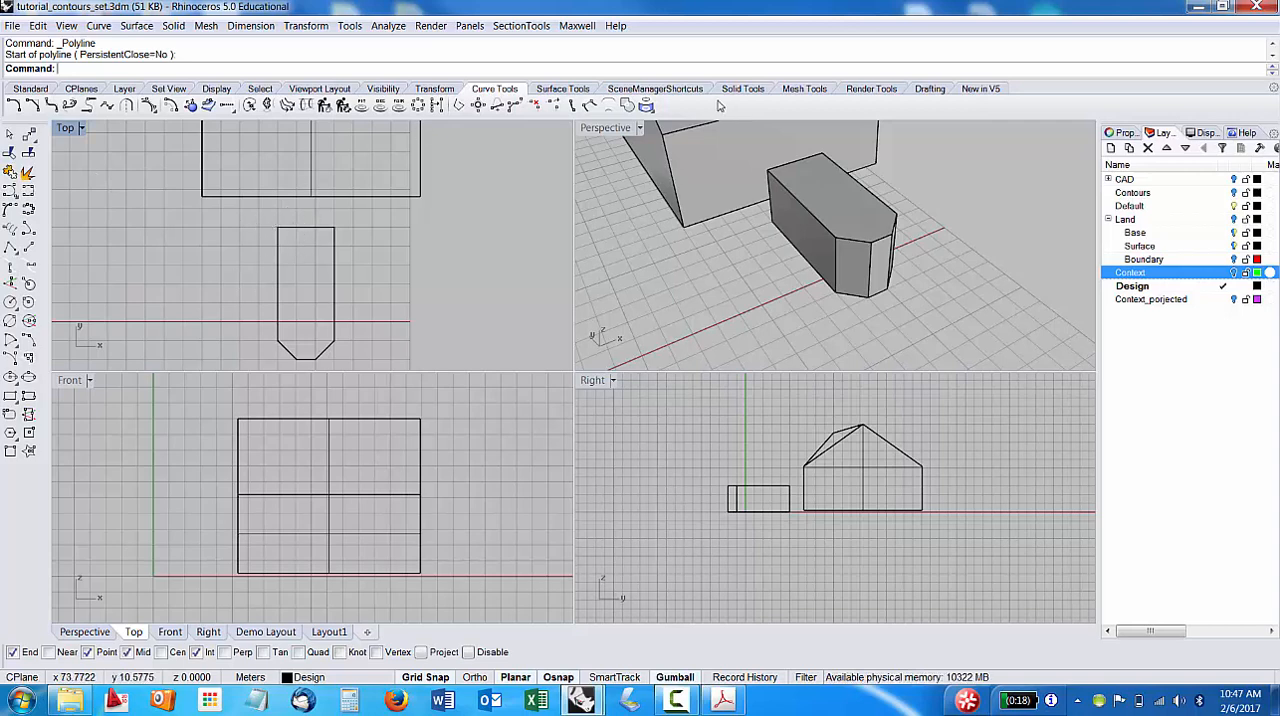
left_click(558, 88)
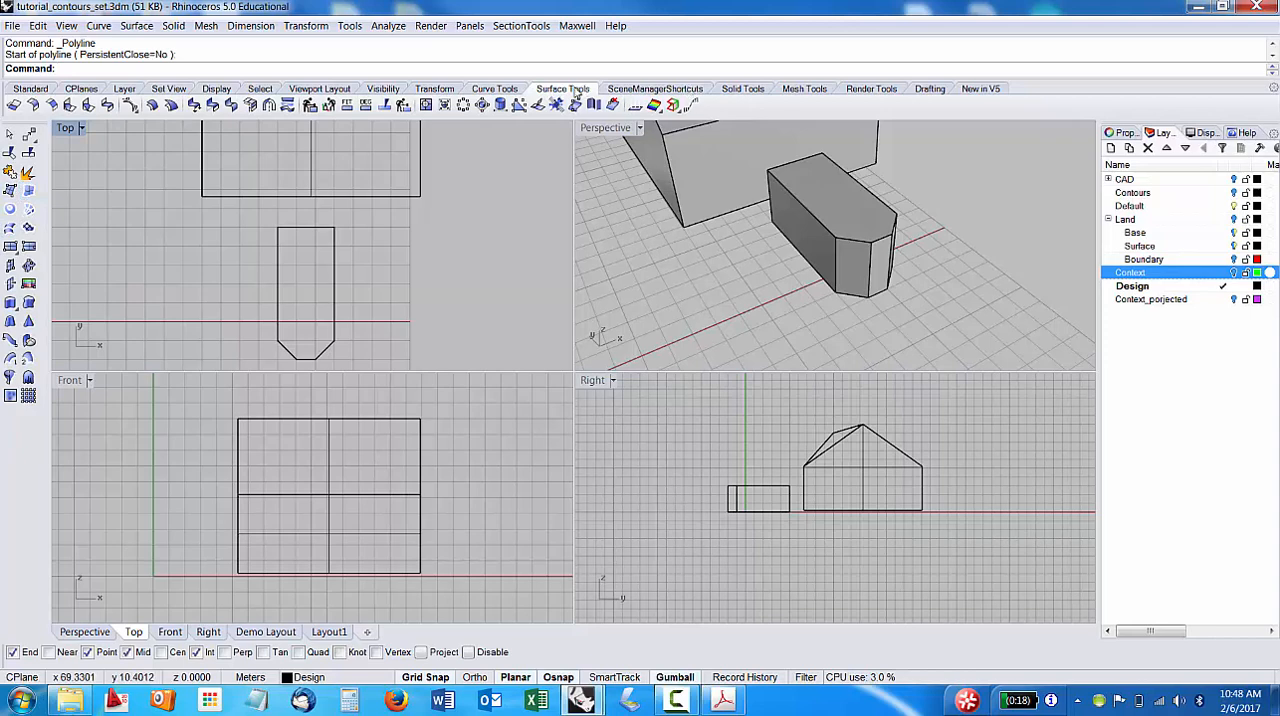
left_click(752, 89)
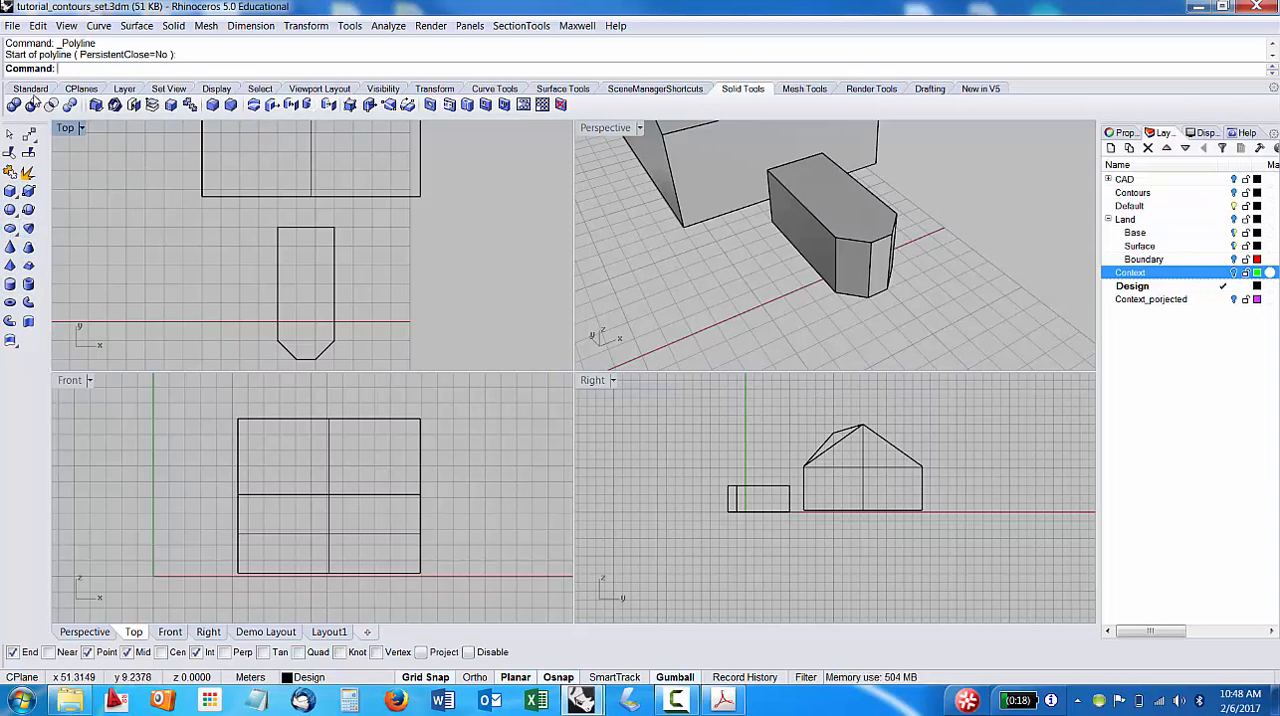
left_click(32, 89)
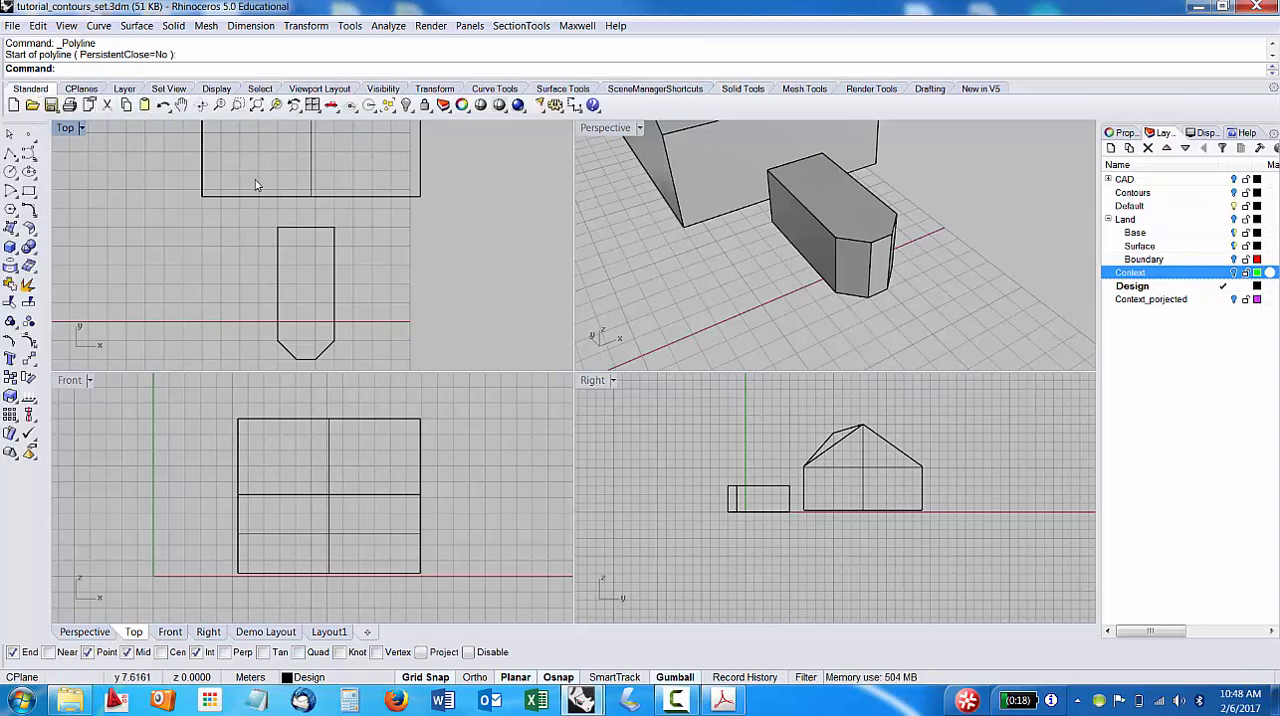
Draw a line along the centre of the chamfered volume's top face, from the back edge's midpoint to the front edge's midpoint.
type("line")
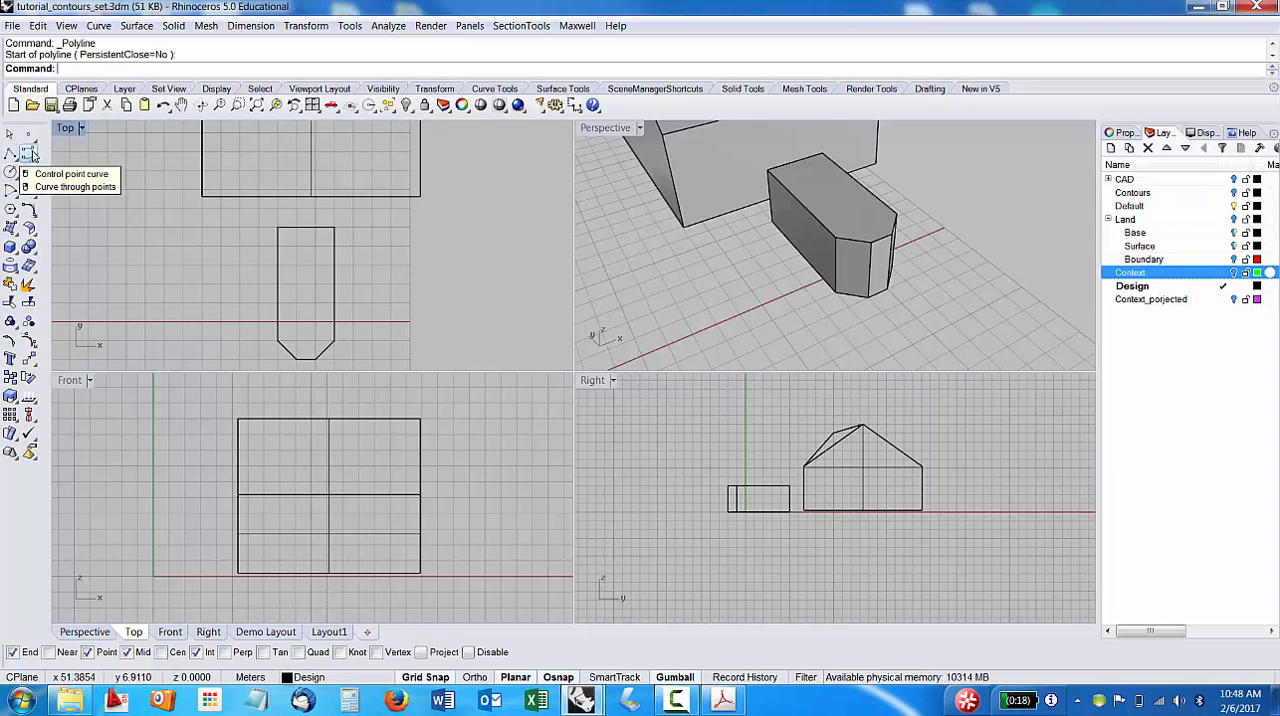
key("Return")
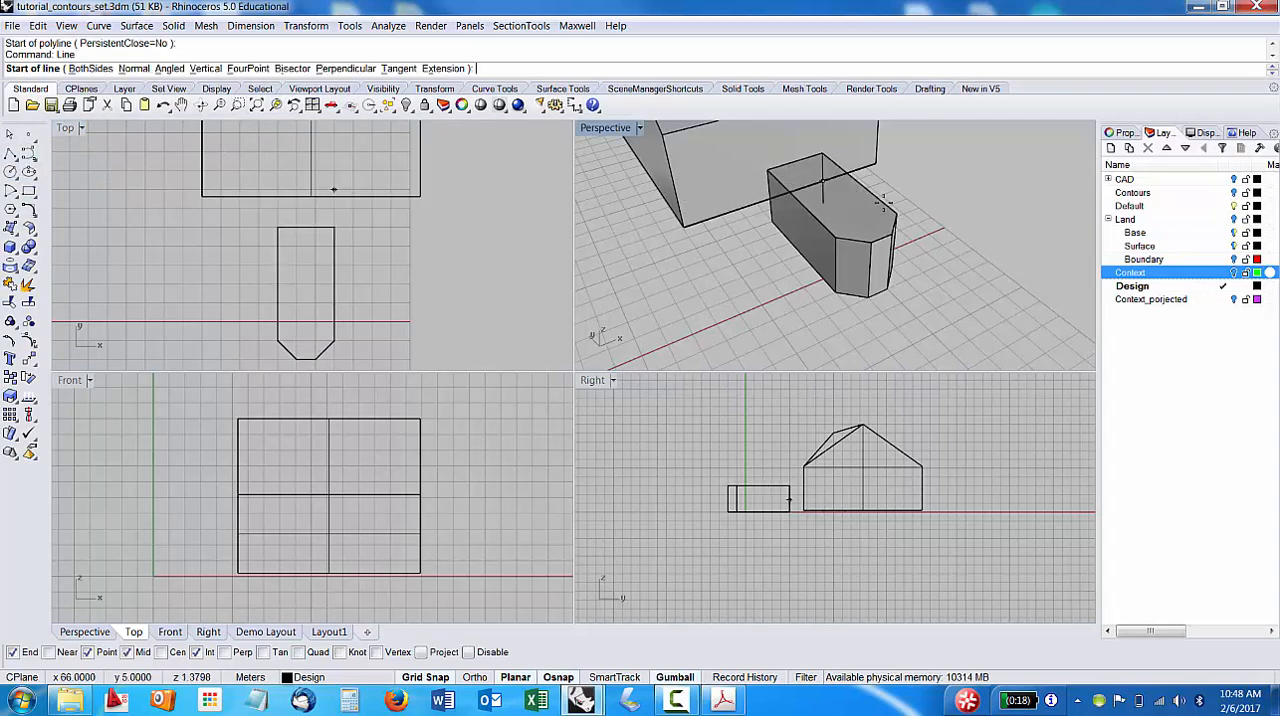
left_click(797, 163)
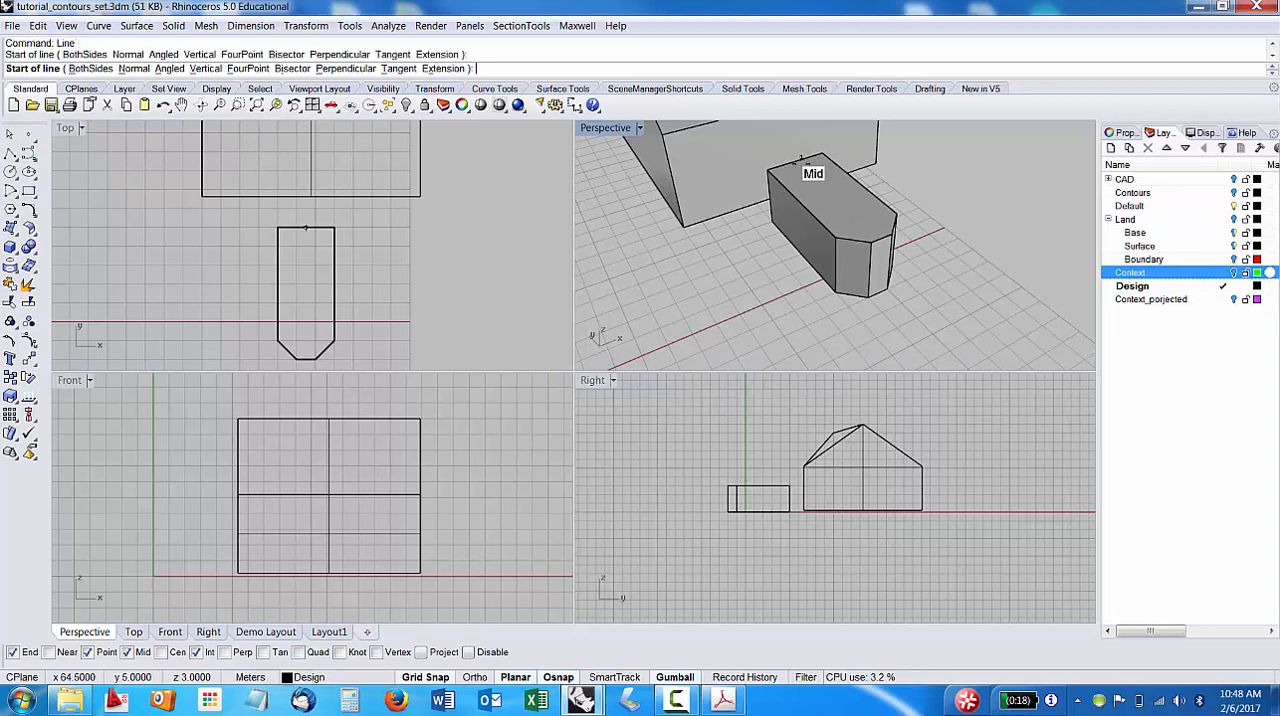
left_click(884, 241)
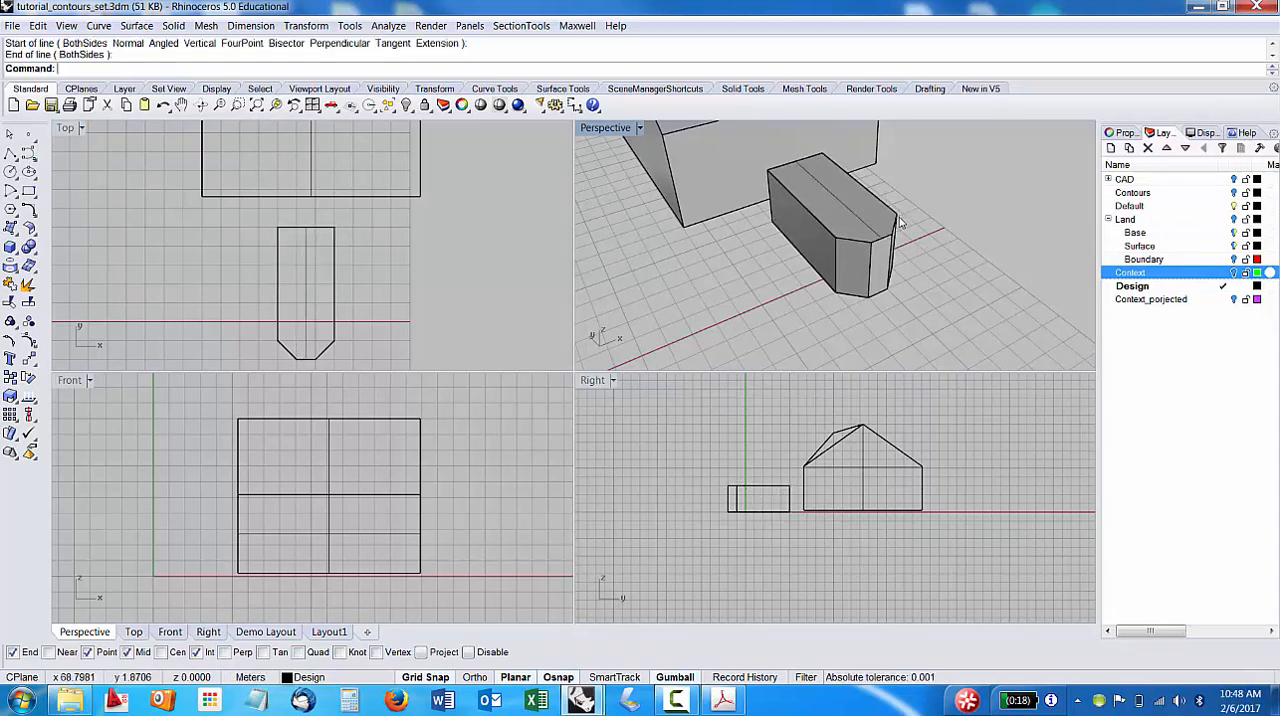
Draw a line across the top face between the two outer corners where the chamfers begin.
key("Return")
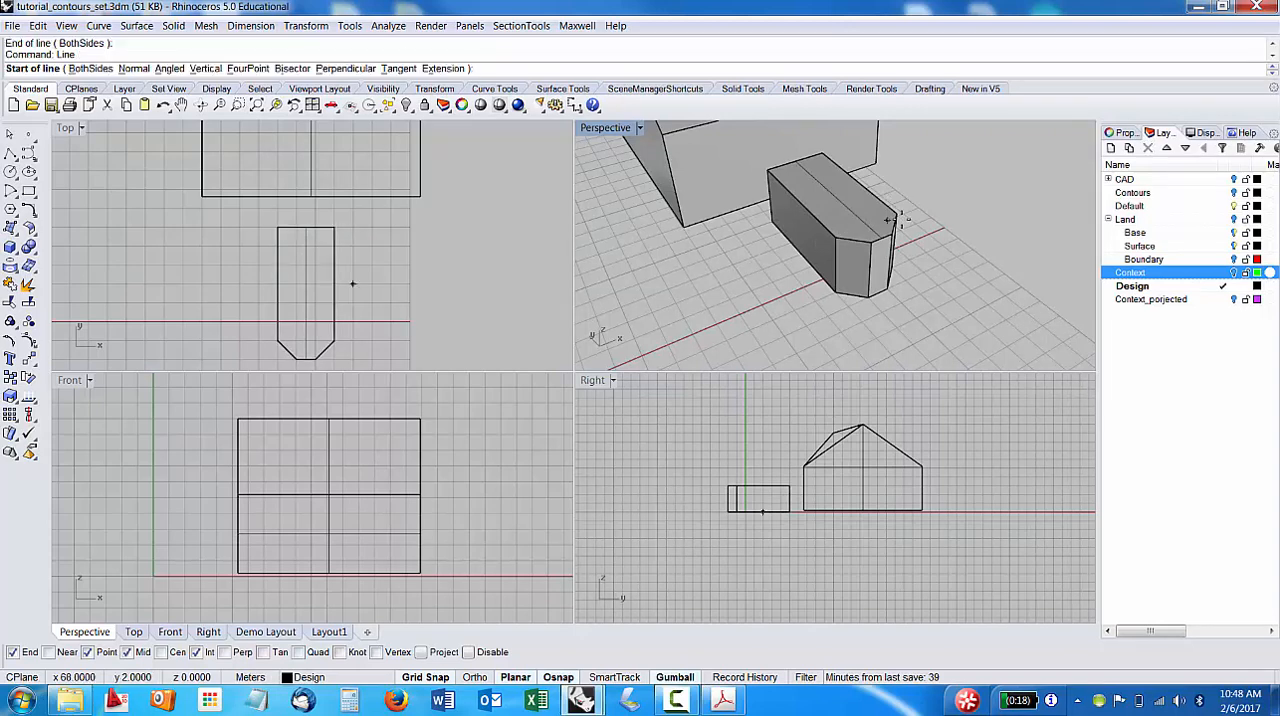
scroll(895, 213, "up", 4)
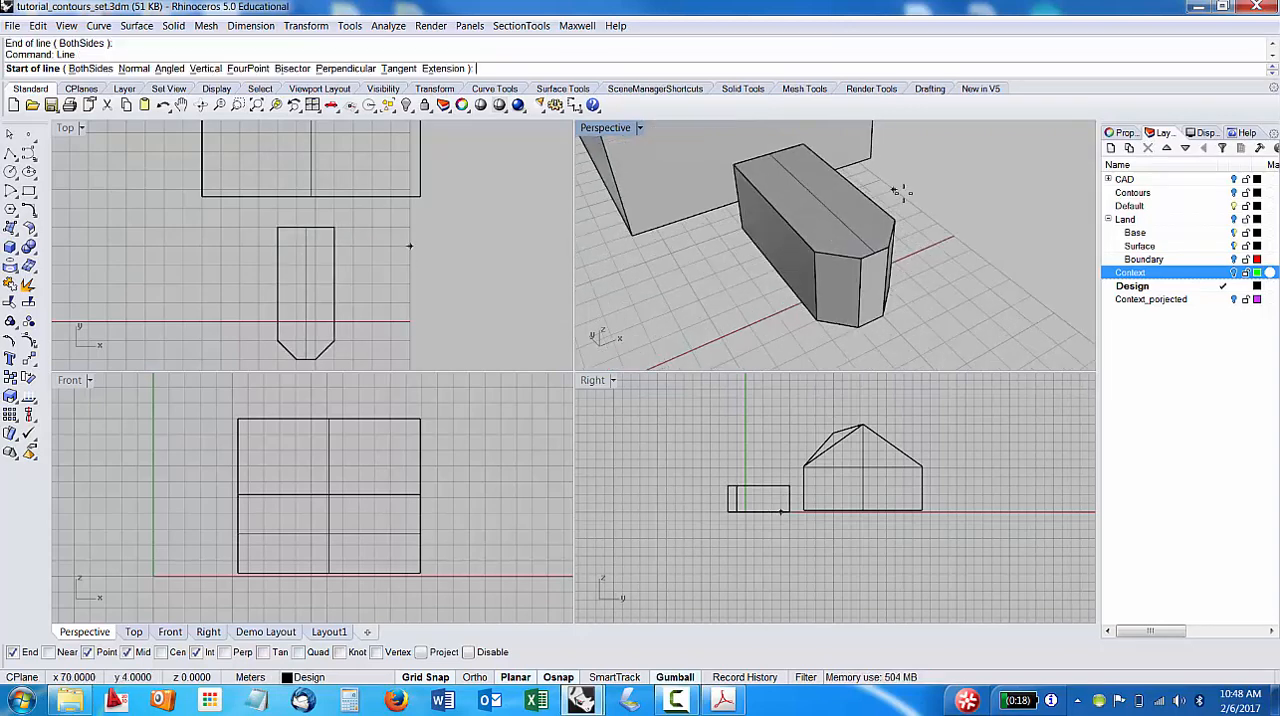
left_click(888, 214)
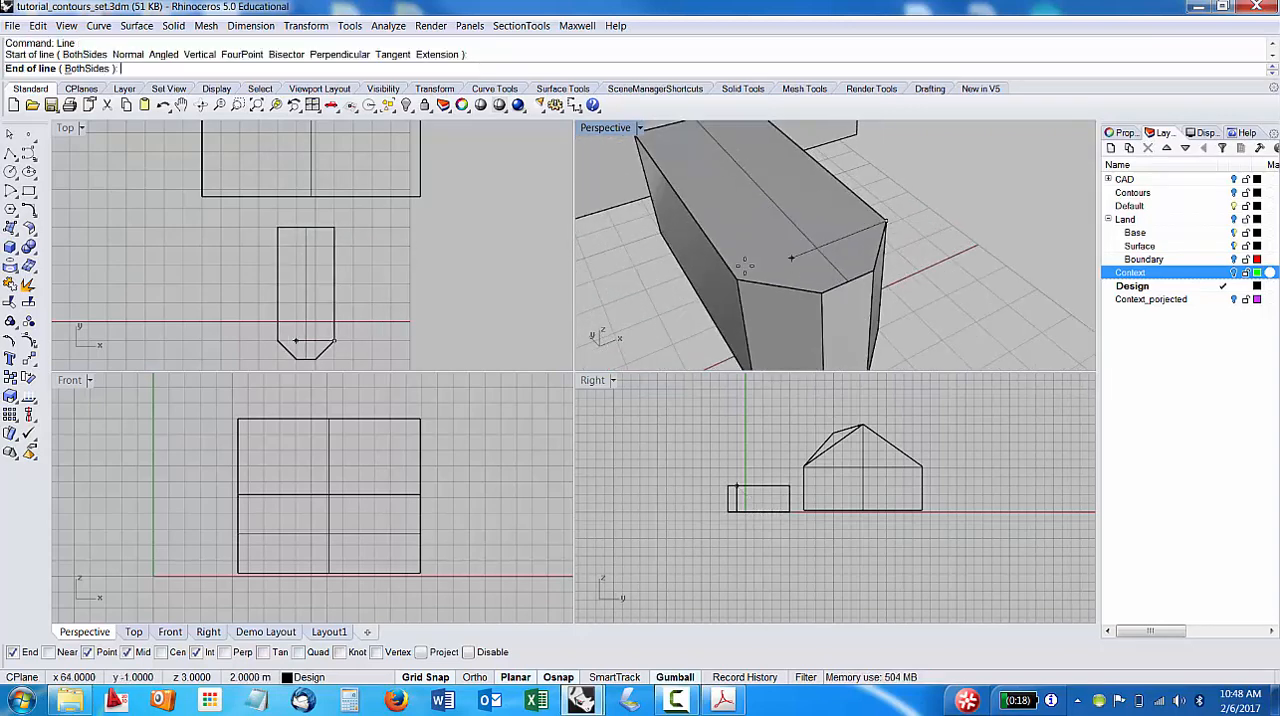
left_click(738, 280)
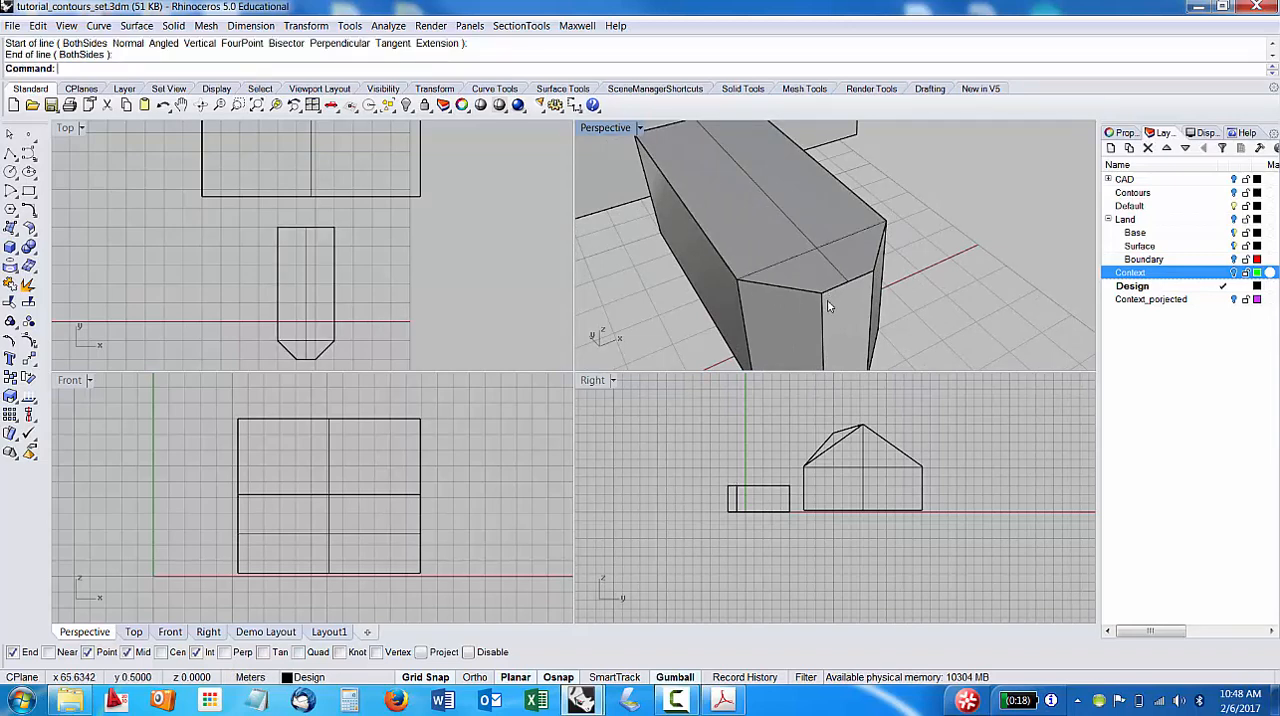
left_click(818, 253)
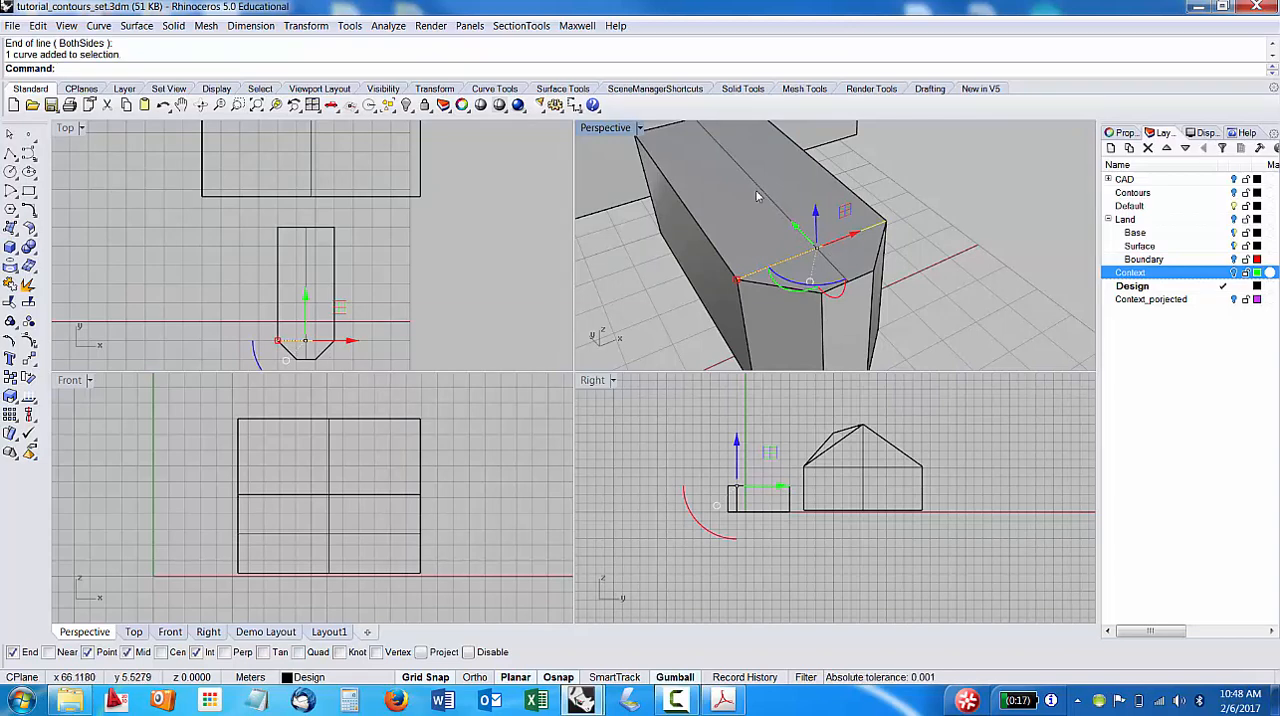
left_click(757, 196)
key("Escape")
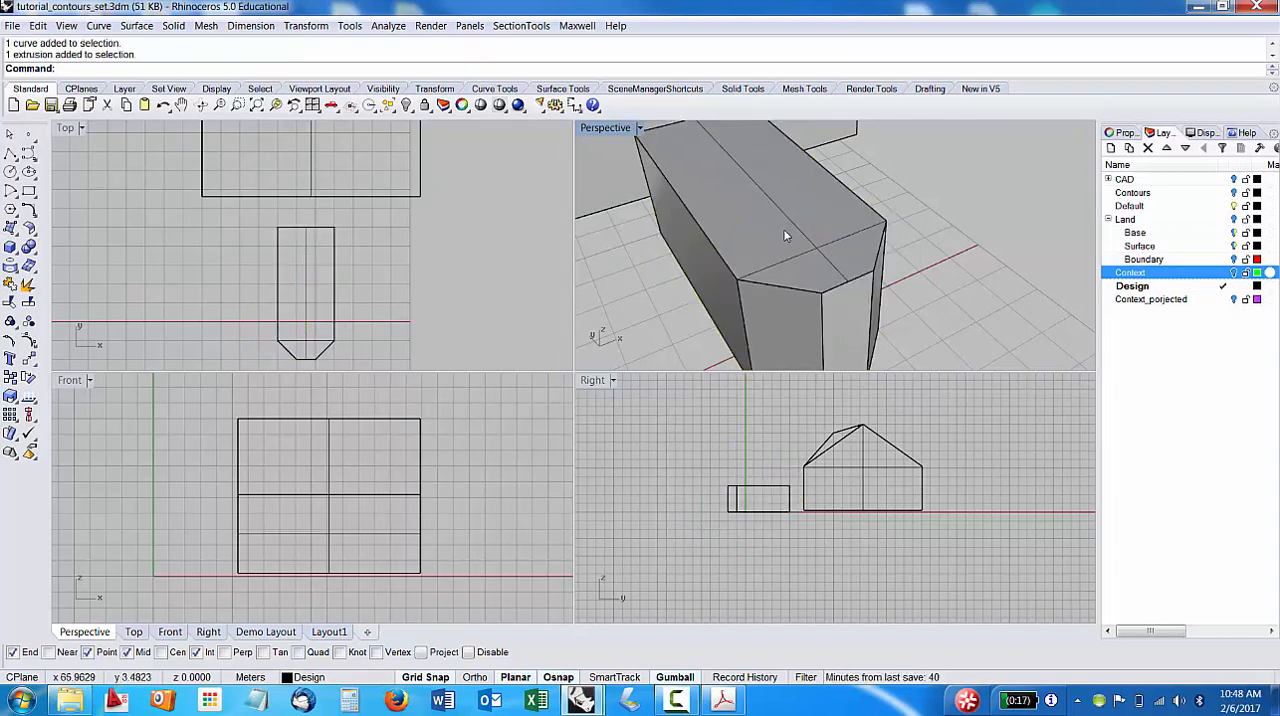
left_click(812, 266)
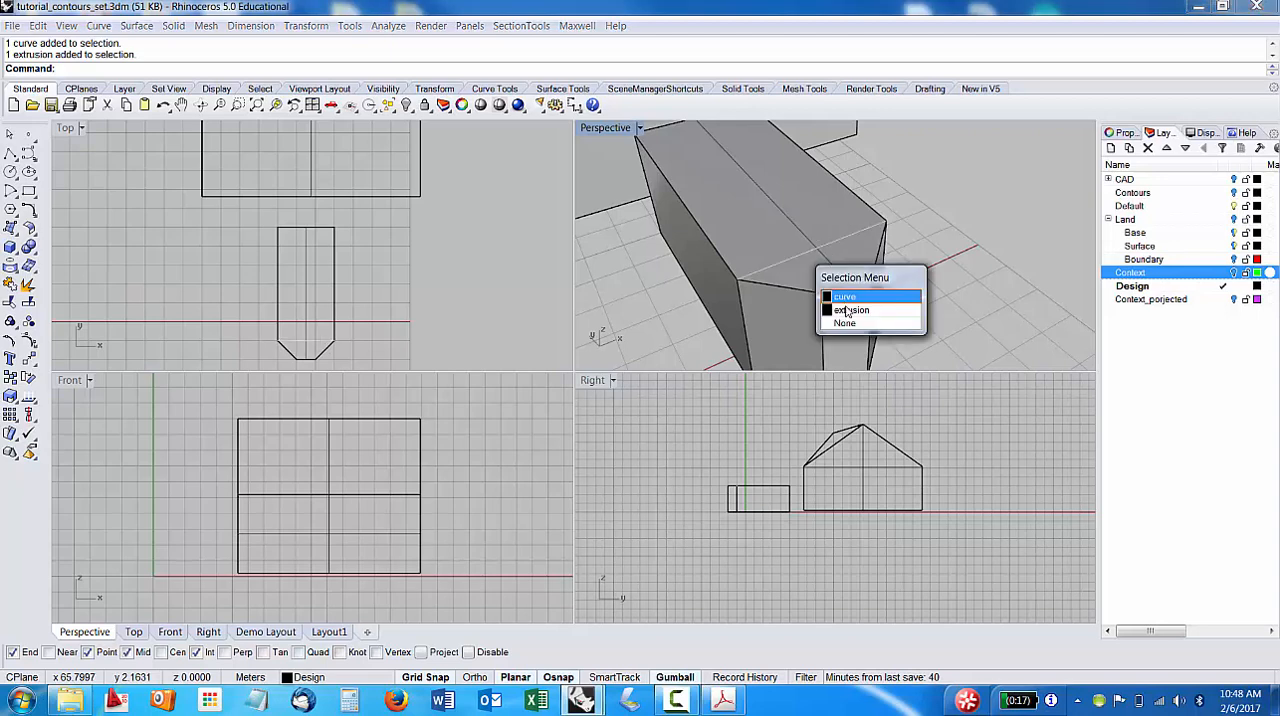
left_click(942, 219)
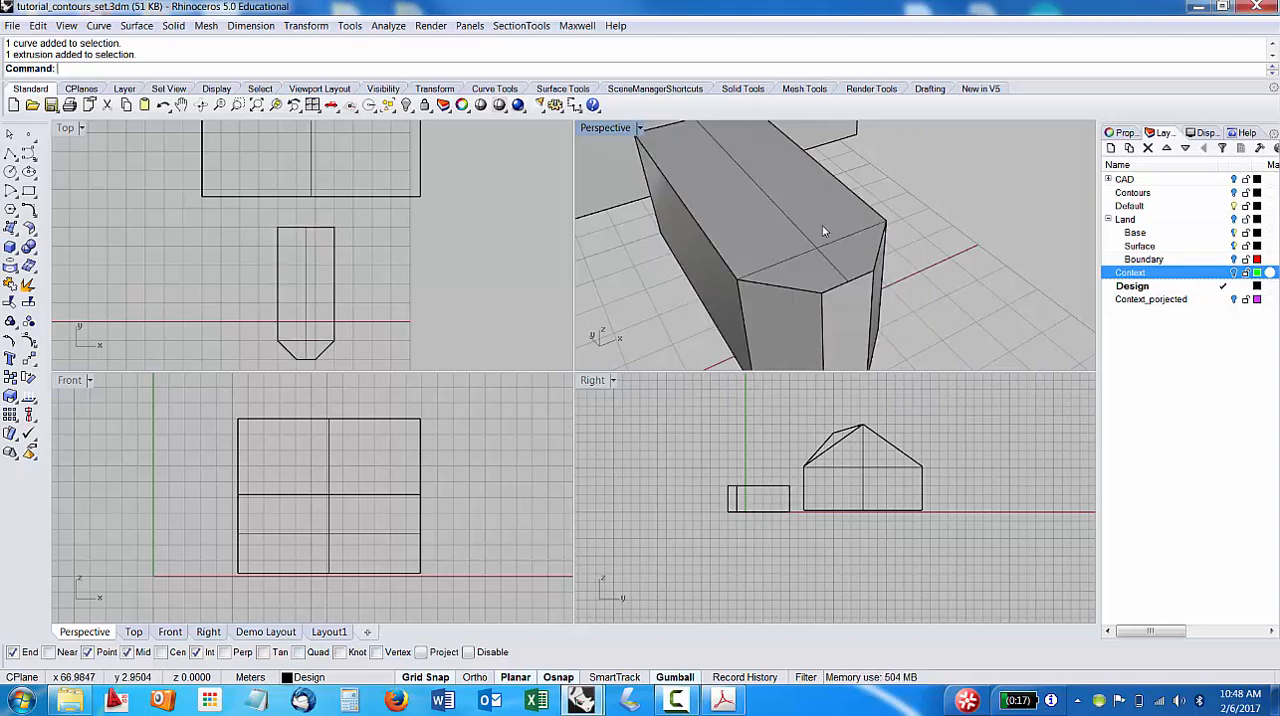
Select the centre line and the cross line together and raise them 2 m above the volume's top face.
left_click(801, 257)
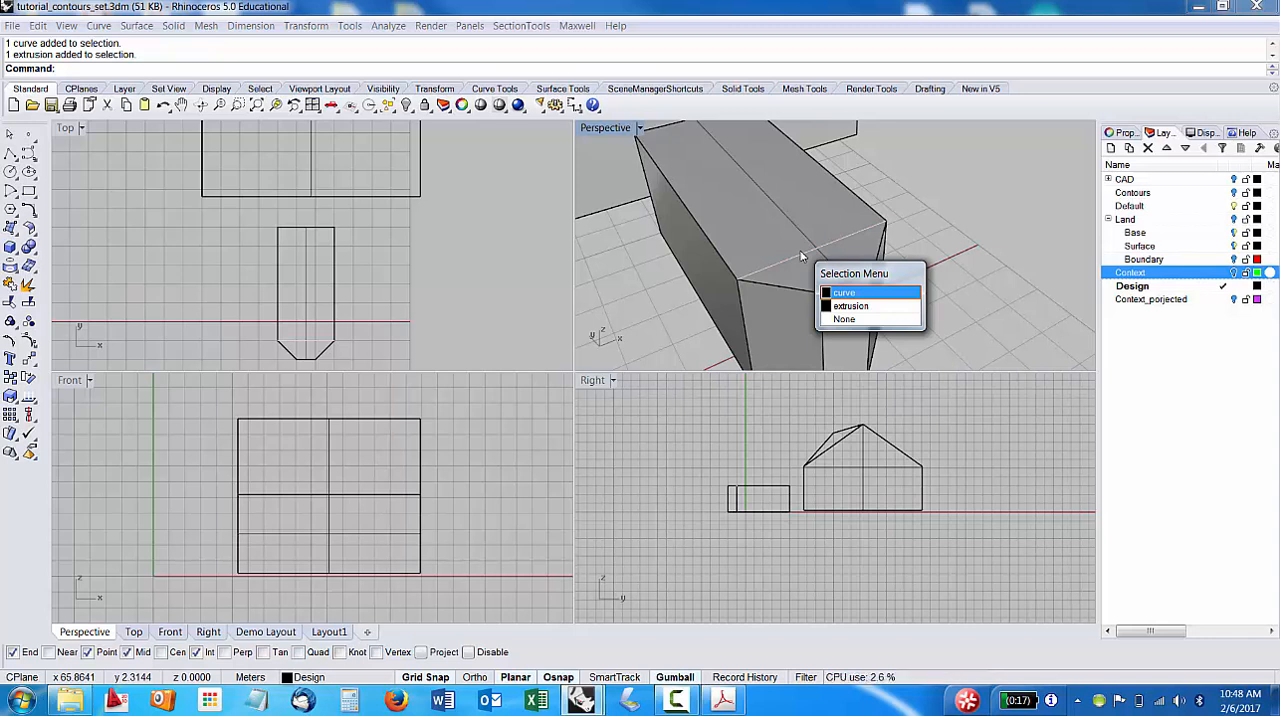
left_click(848, 305)
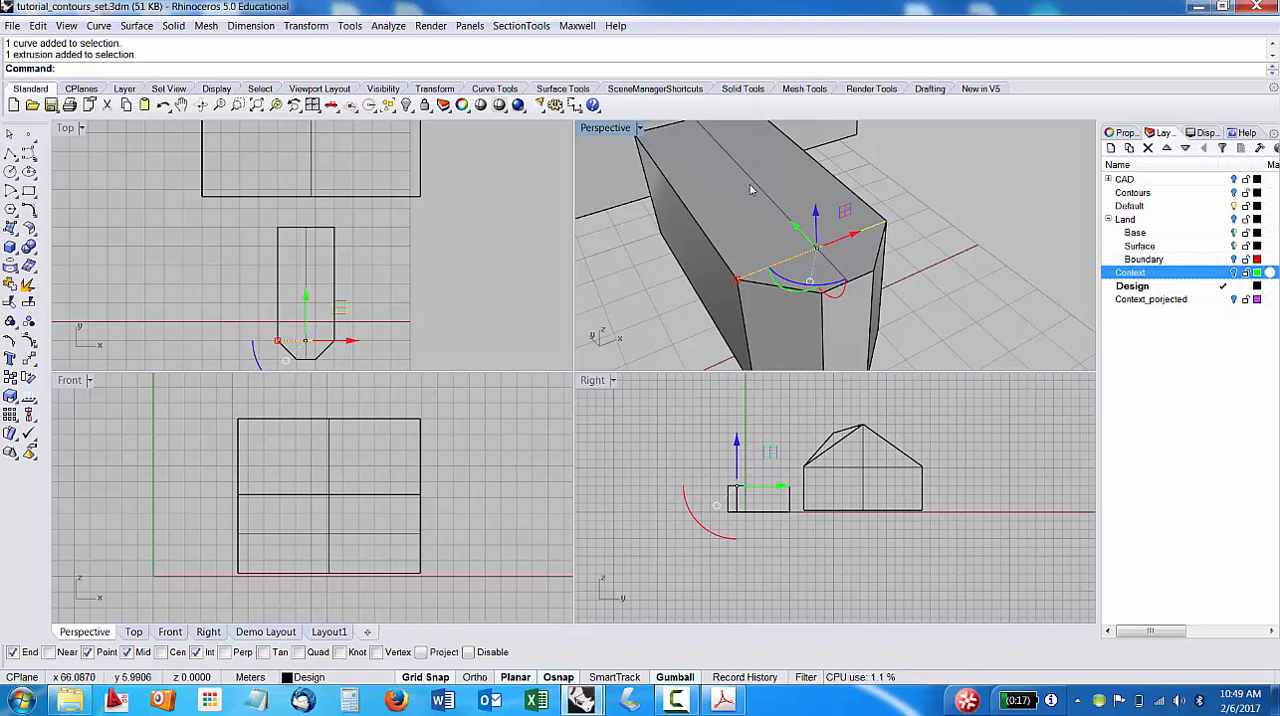
left_click(752, 188)
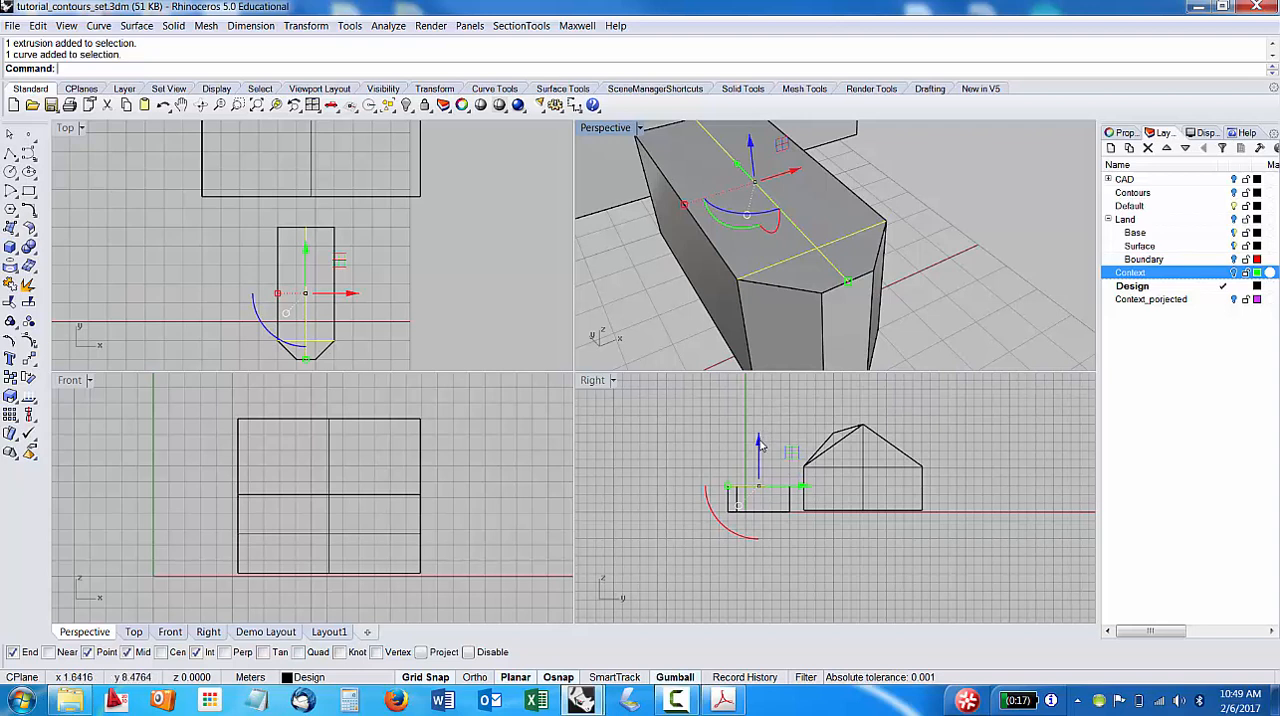
left_click(760, 445)
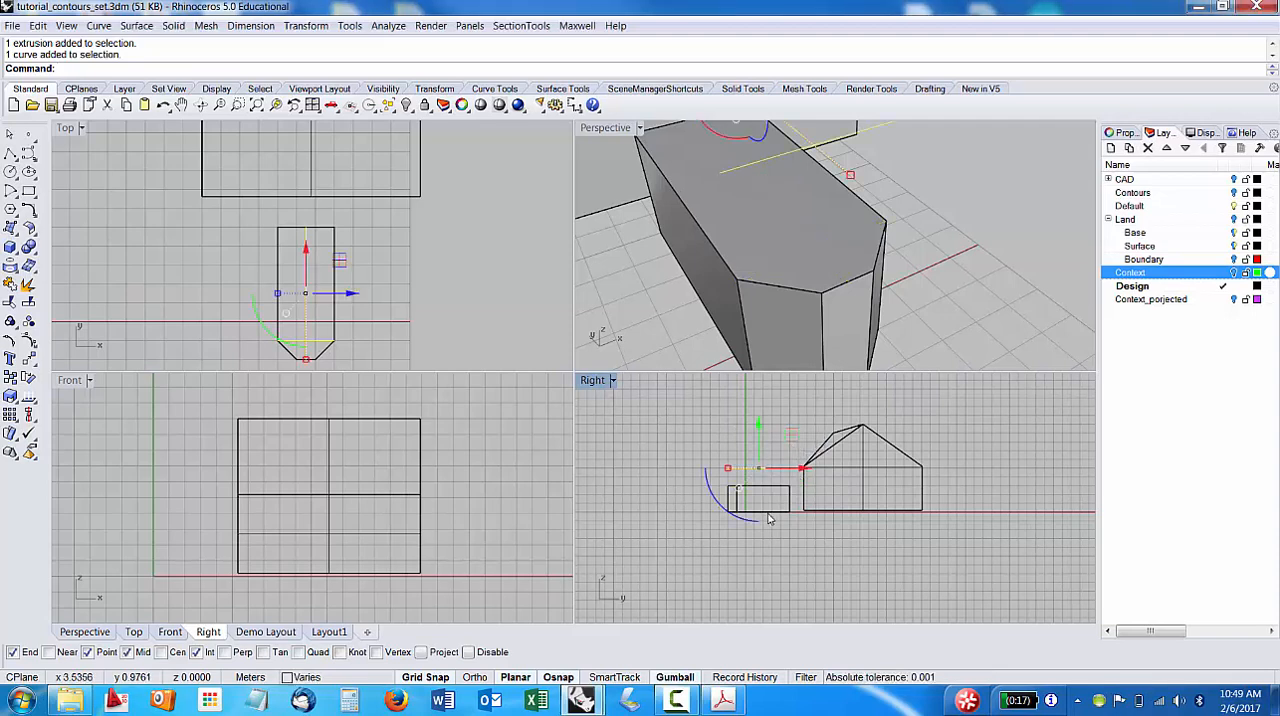
key("Return")
Create one sloped roof surface with SrfPt, from the volume's long top edge up to the raised centre line, ending at the line intersection.
left_click(910, 283)
right_click_drag(910, 283, 877, 272)
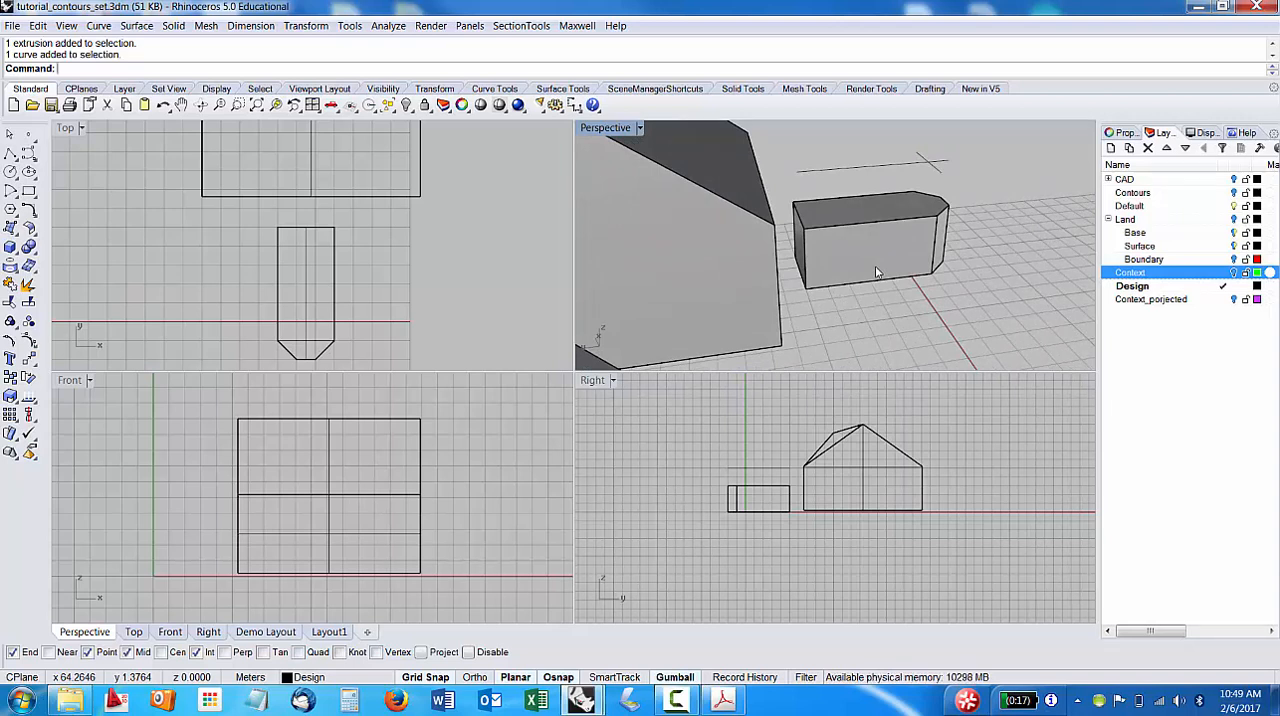
type("rf")
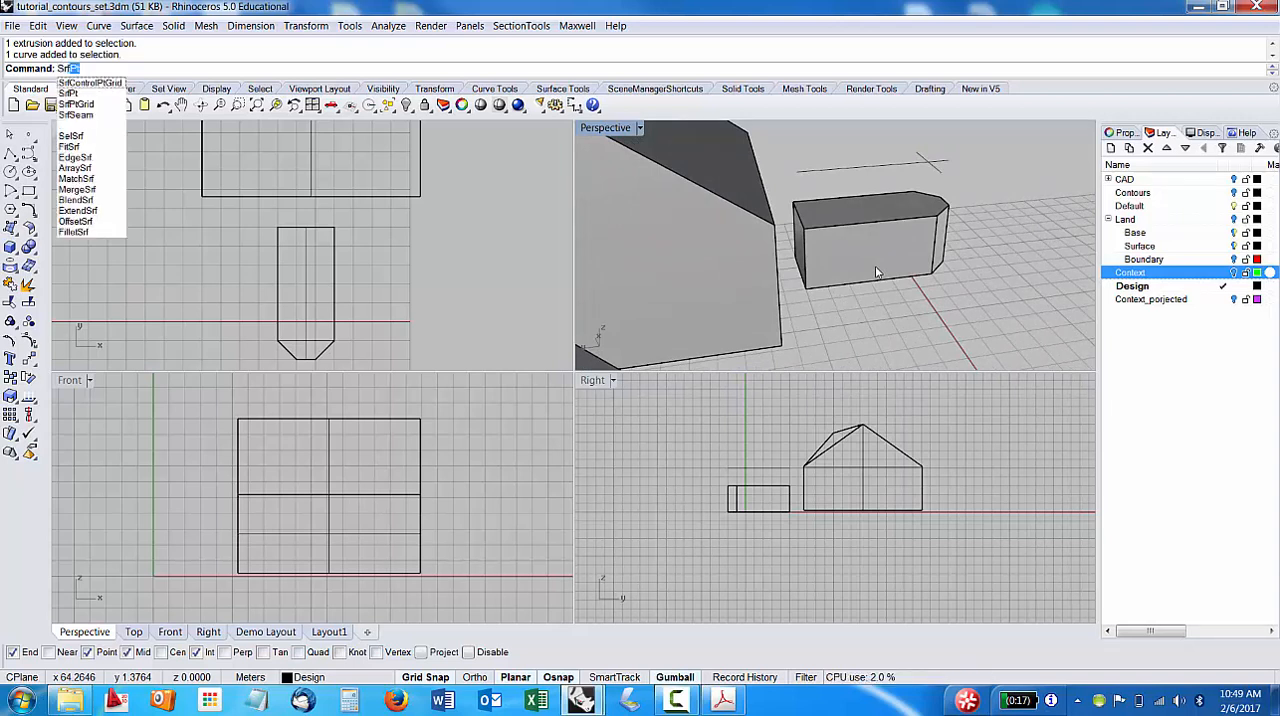
type("Pt")
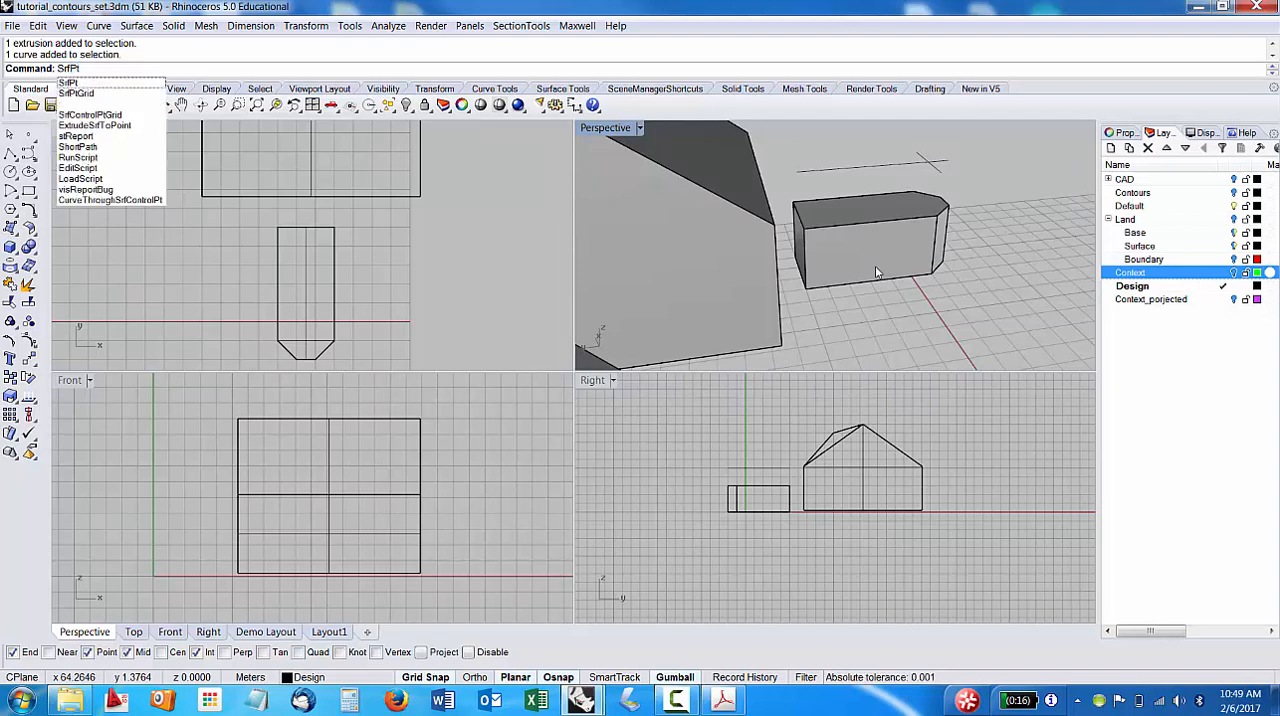
key("Return")
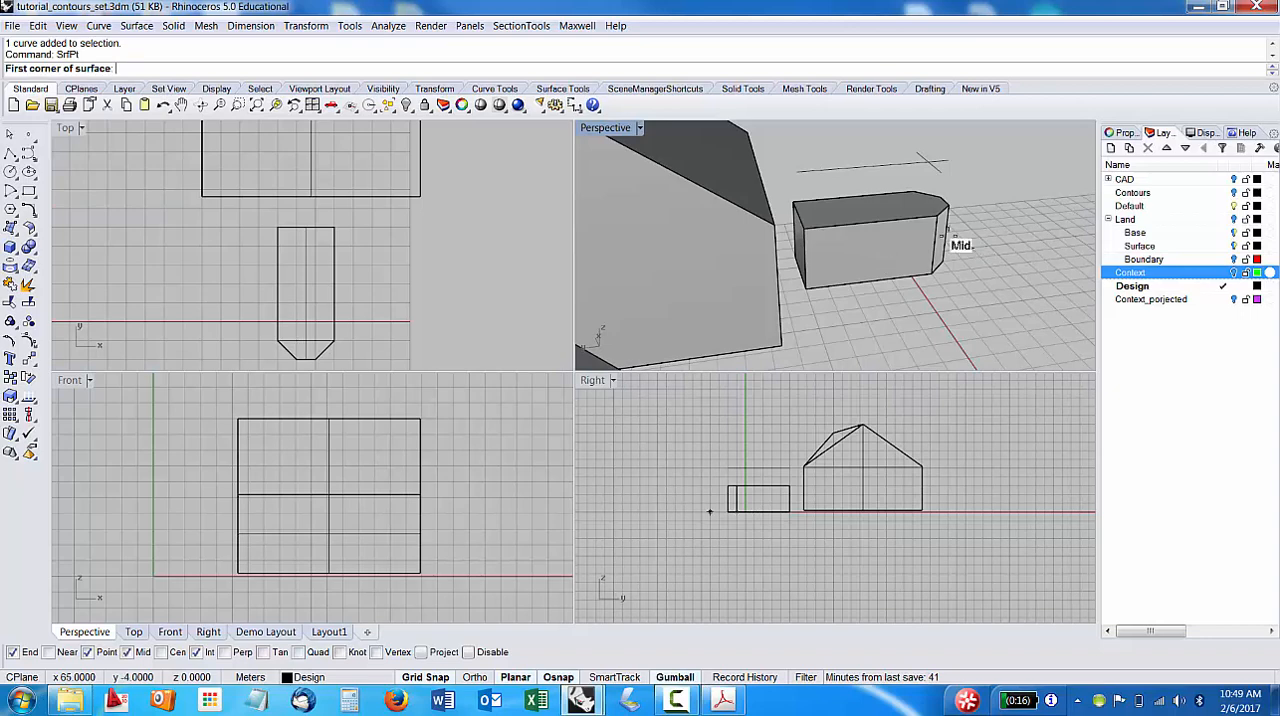
scroll(896, 230, "up", 2)
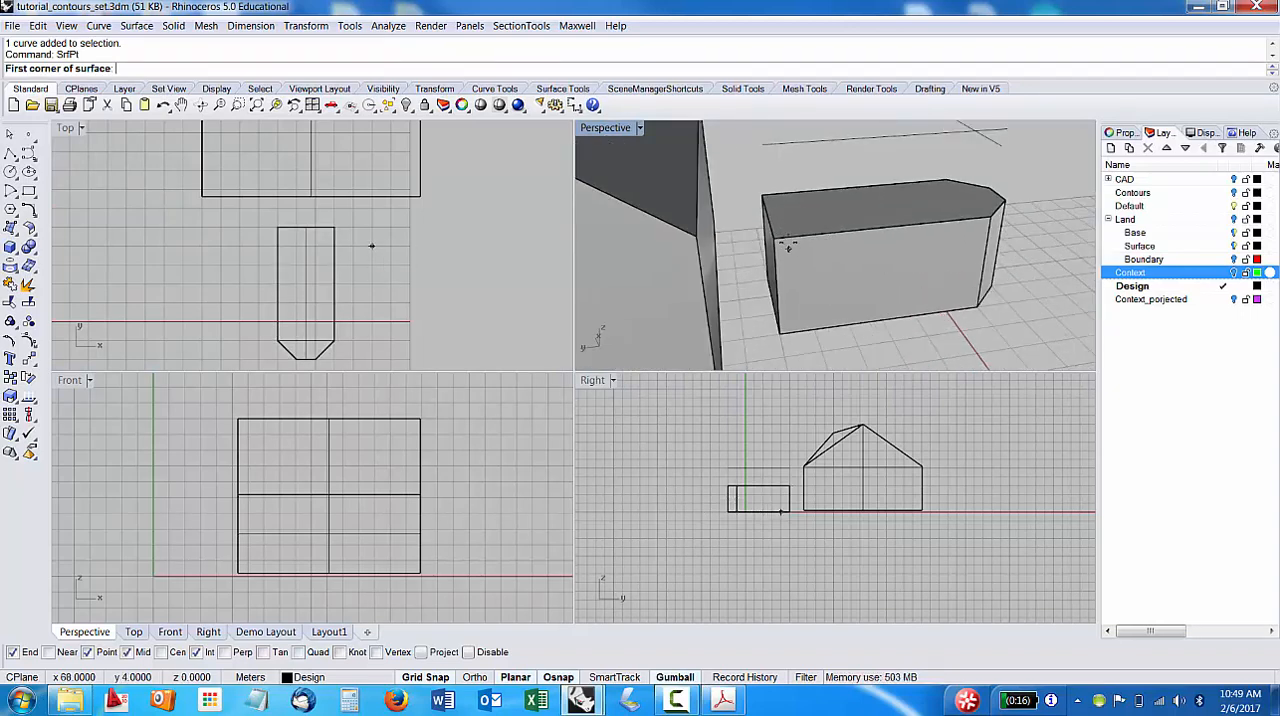
left_click(775, 239)
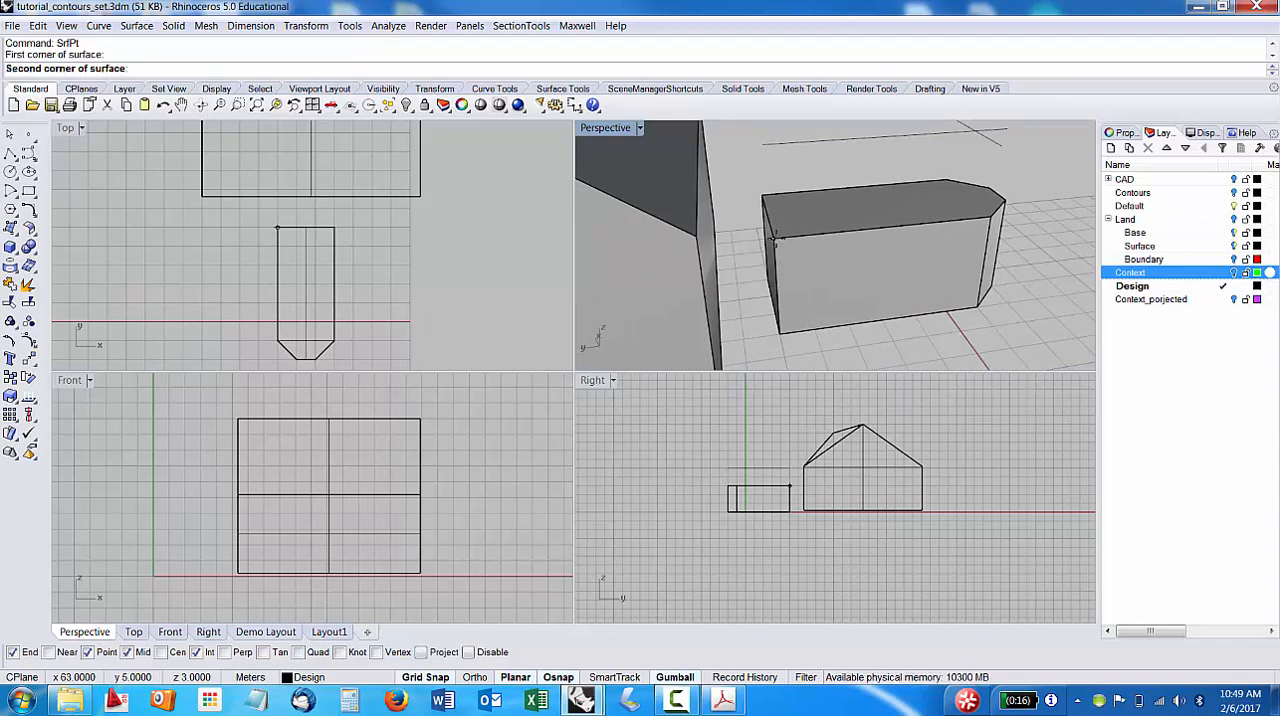
left_click(763, 145)
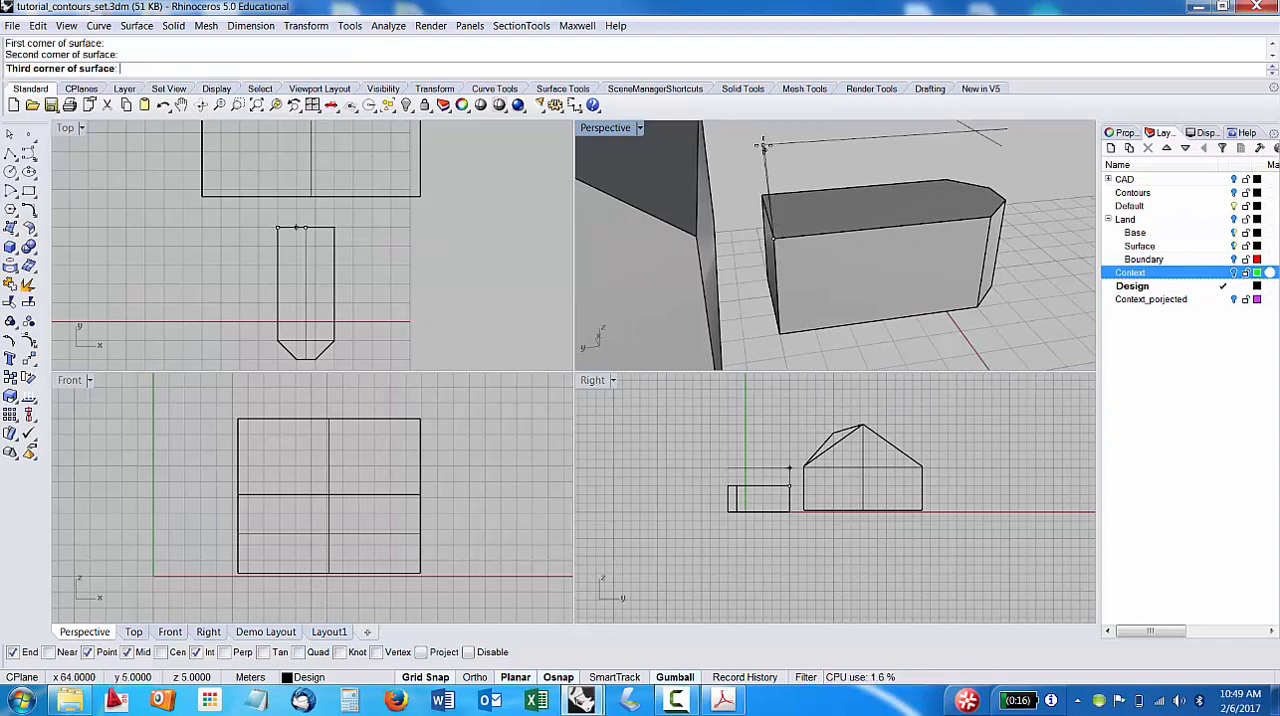
right_click_drag(860, 195, 940, 183)
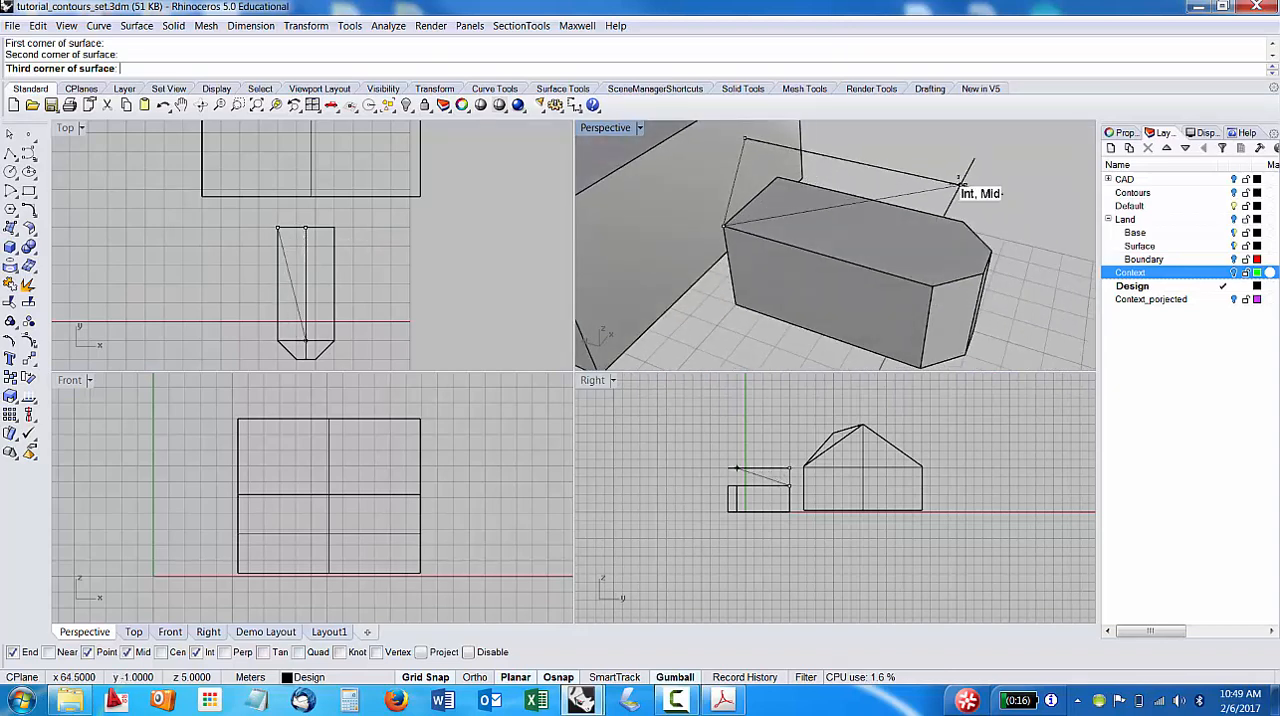
left_click(960, 185)
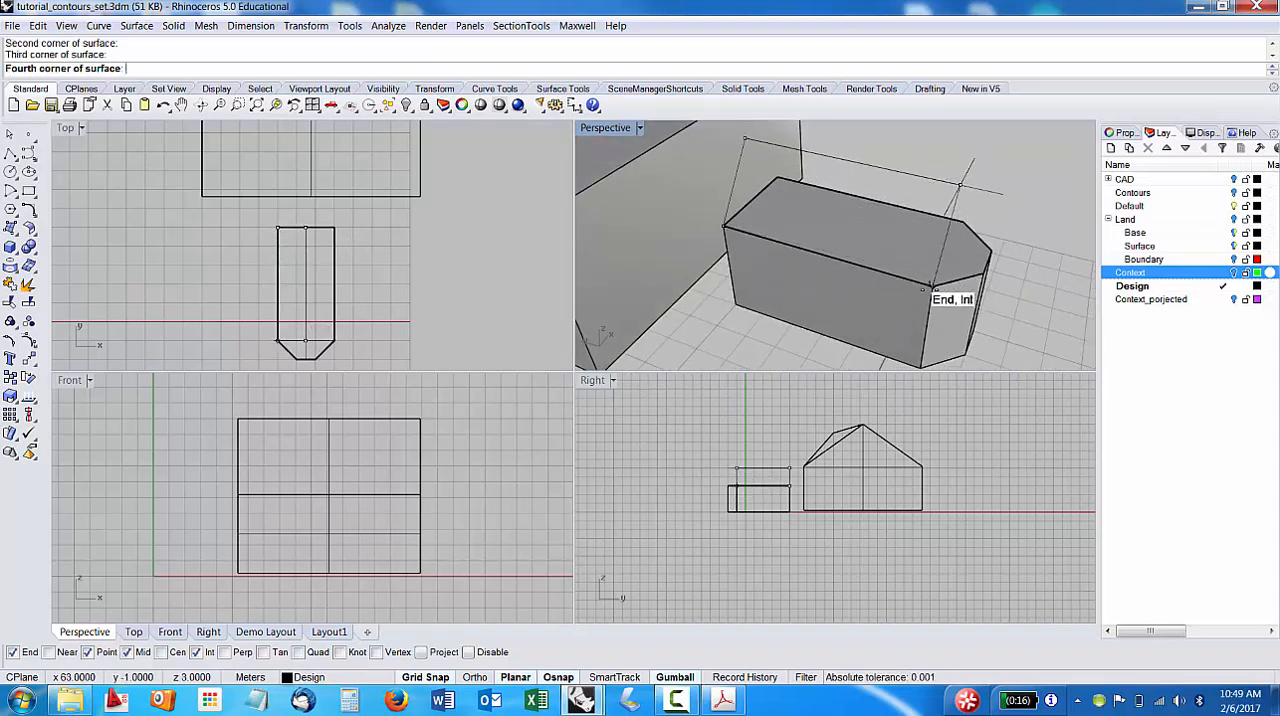
left_click(936, 285)
Create a triangular SrfPt roof surface from the adjoining chamfer's top edge up to the intersection of the raised lines.
right_click_drag(955, 248, 917, 280)
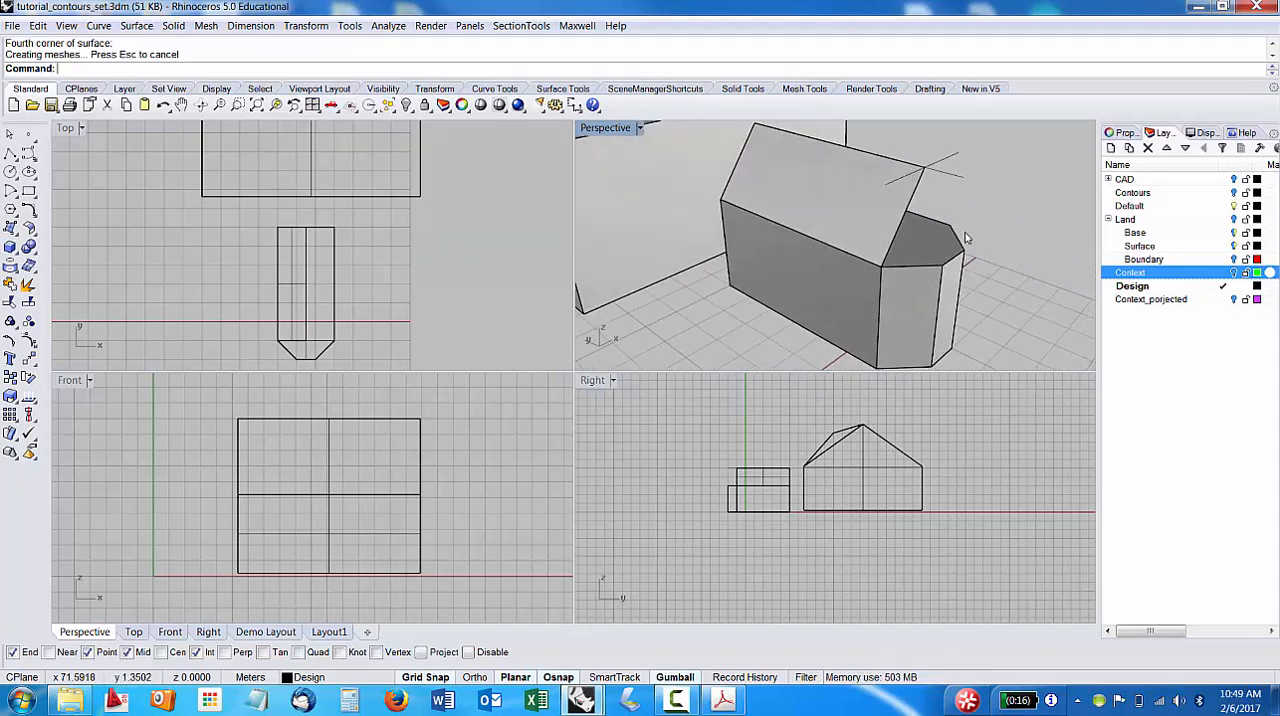
right_click(1017, 215)
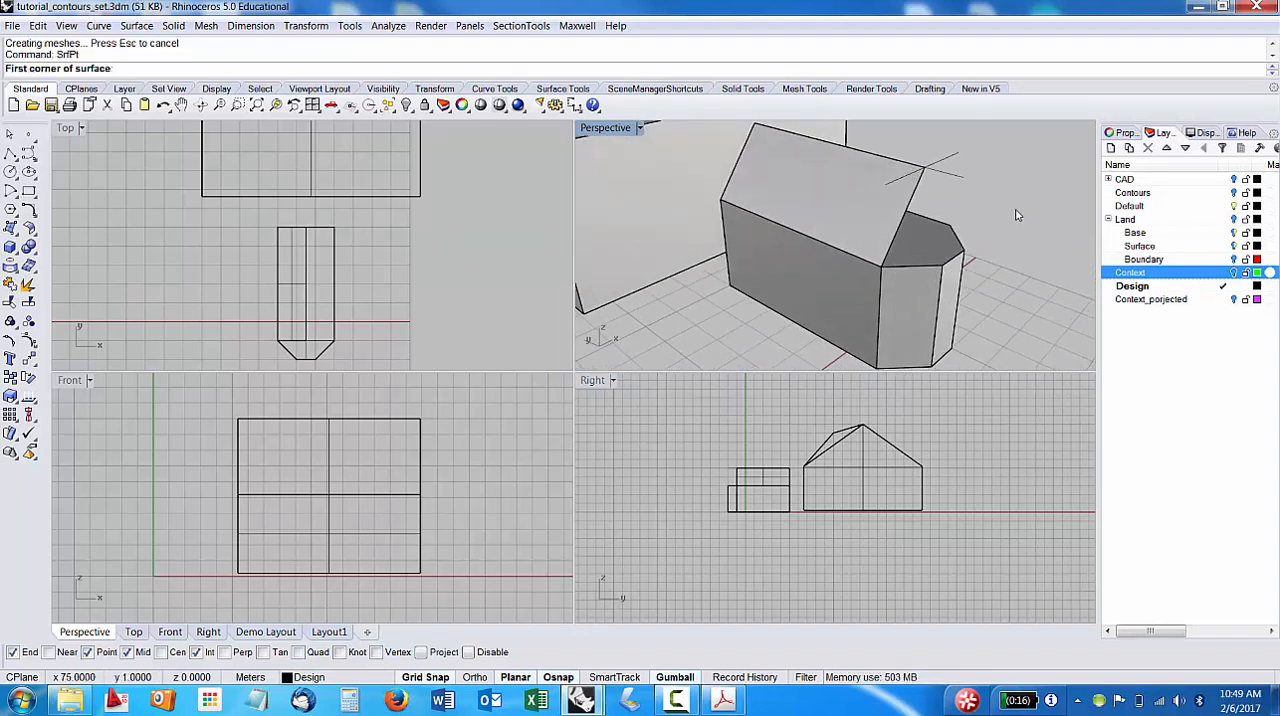
left_click(876, 260)
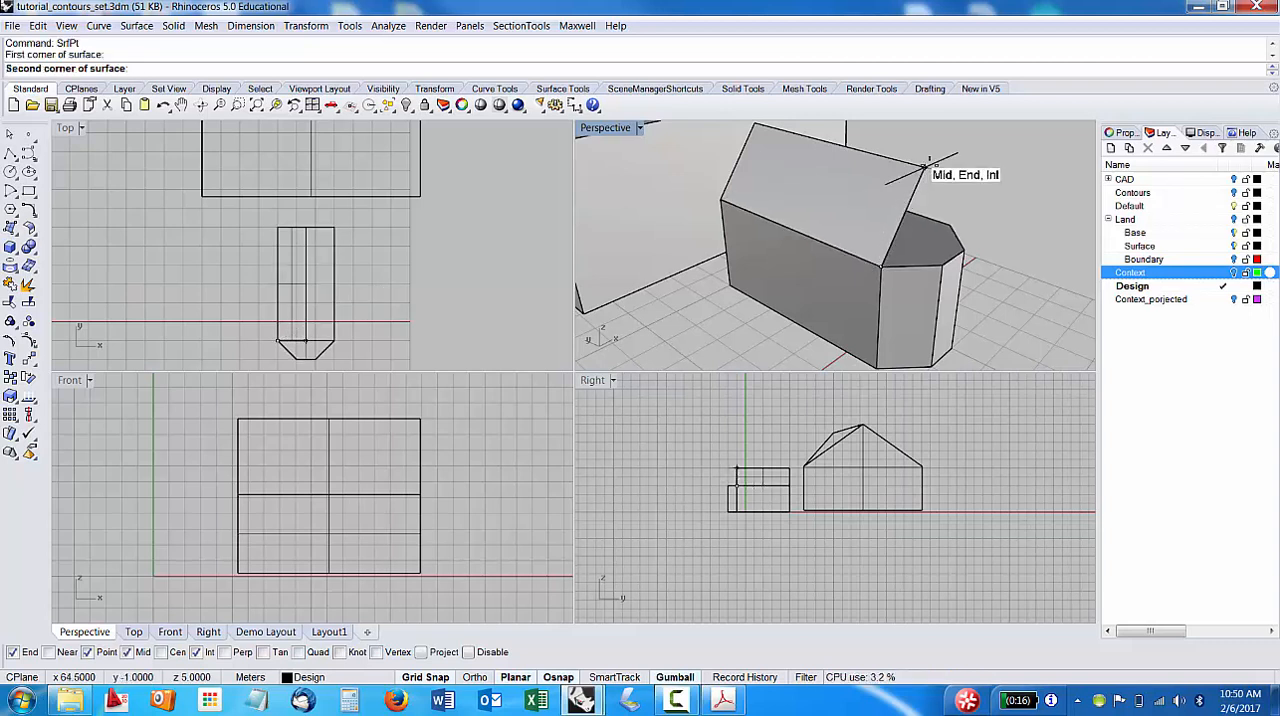
left_click(926, 166)
left_click(910, 264)
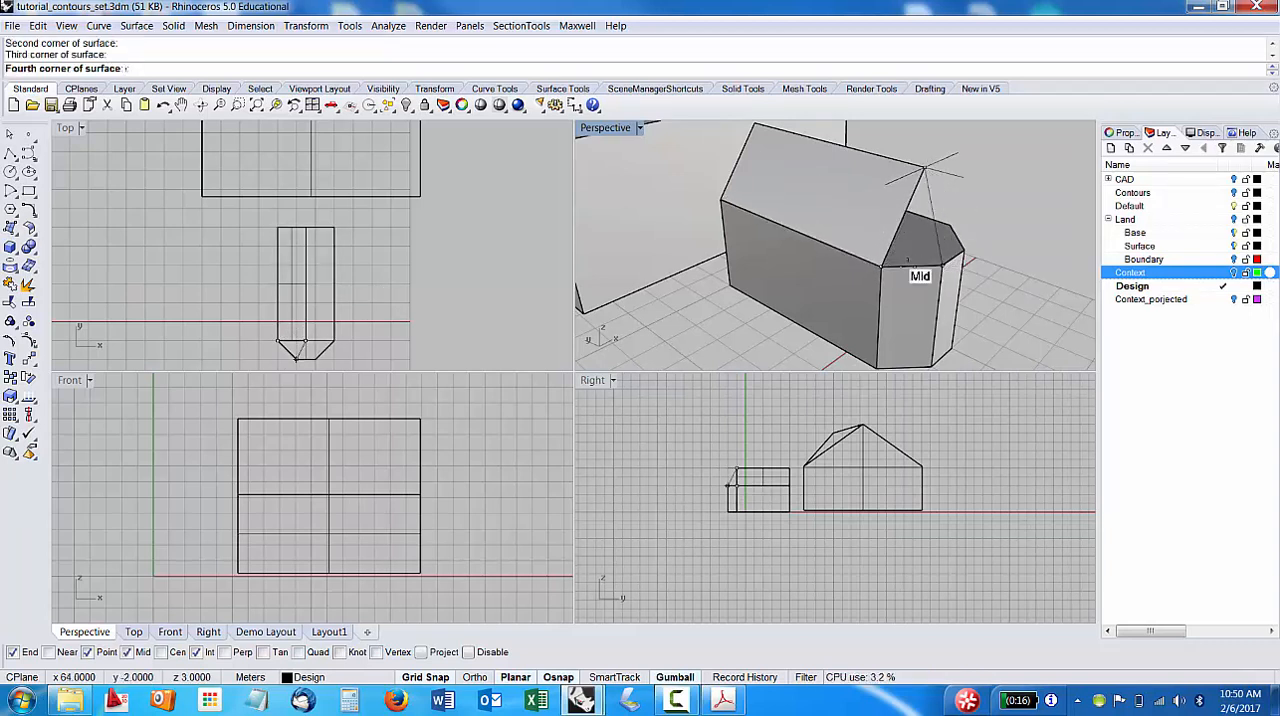
left_click(882, 265)
Create a triangular SrfPt roof surface from the narrow front top edge up to the intersection of the raised lines.
right_click_drag(957, 230, 789, 270)
right_click(725, 285)
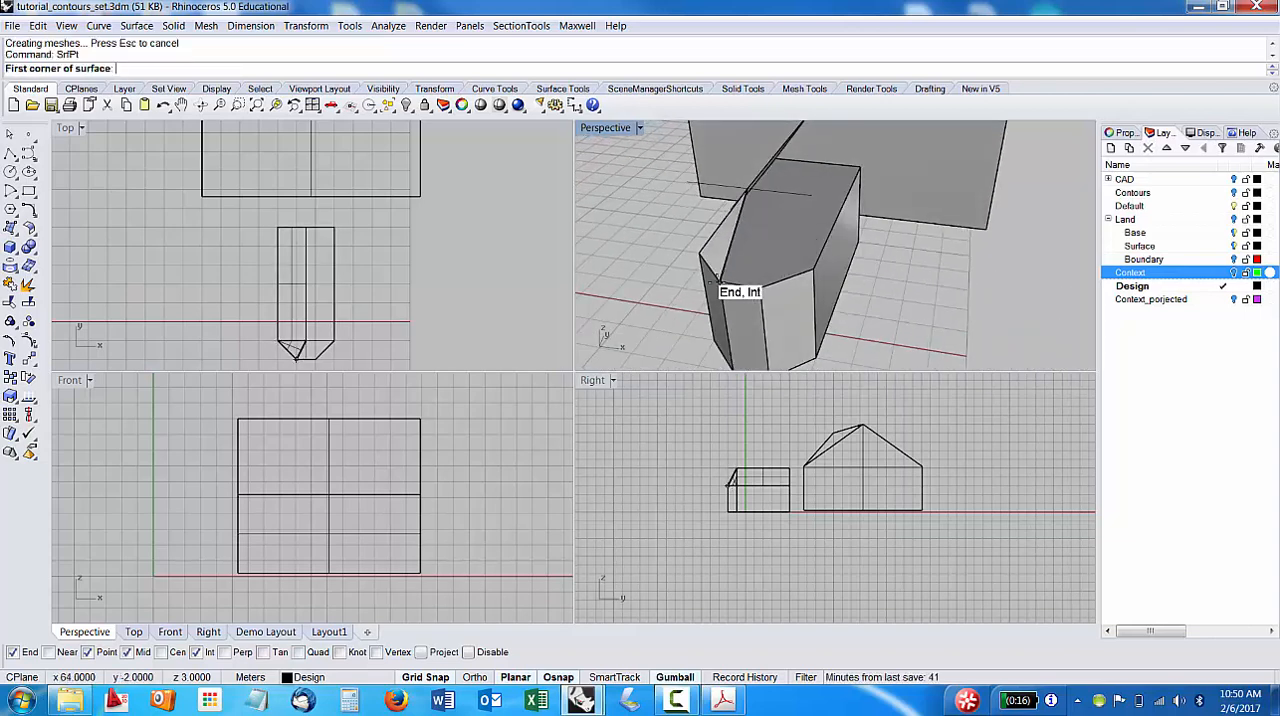
left_click(718, 285)
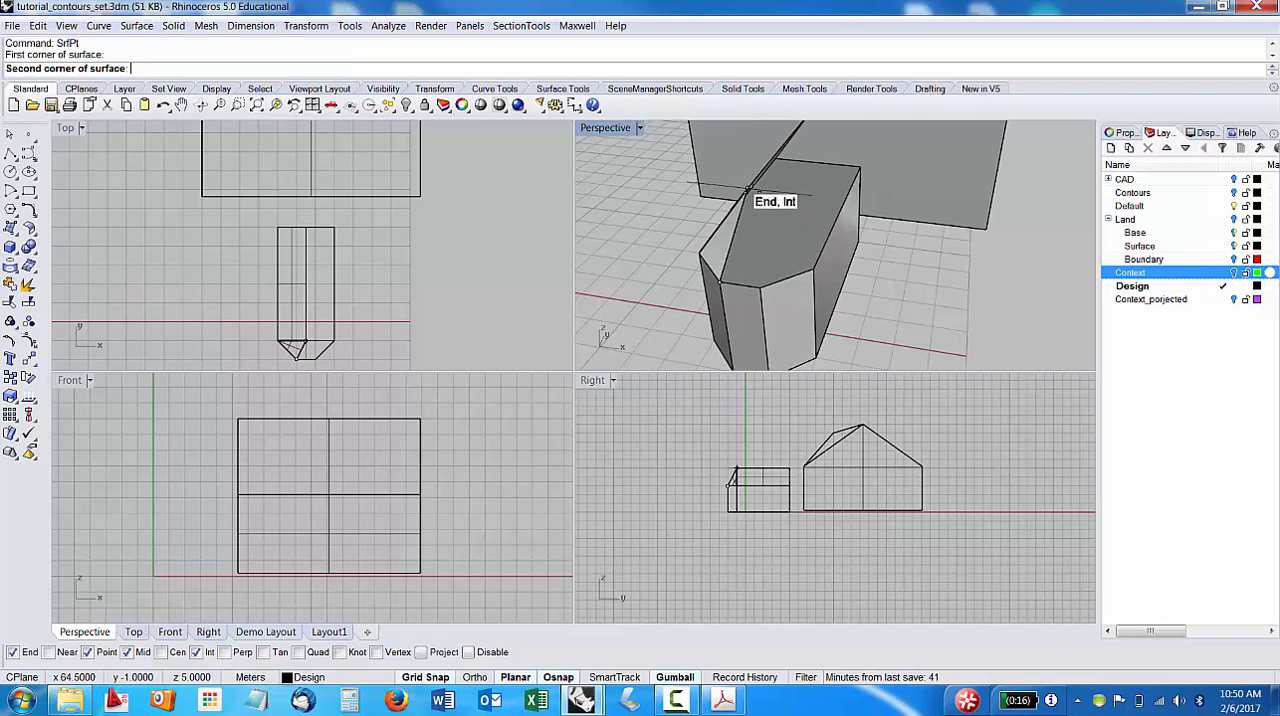
left_click(752, 190)
left_click(762, 282)
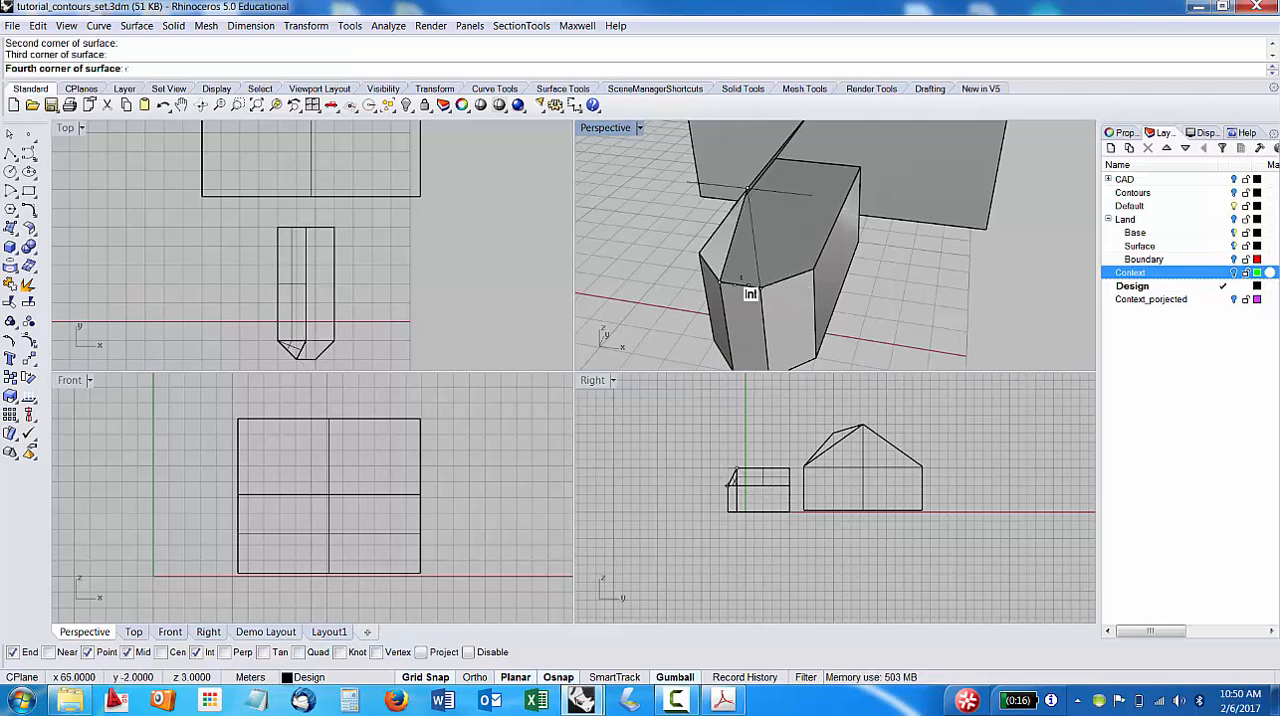
left_click(716, 285)
Create a triangular SrfPt roof surface from the opposite chamfer's top edge up to the intersection of the raised lines.
right_click_drag(857, 274, 683, 242)
right_click(690, 232)
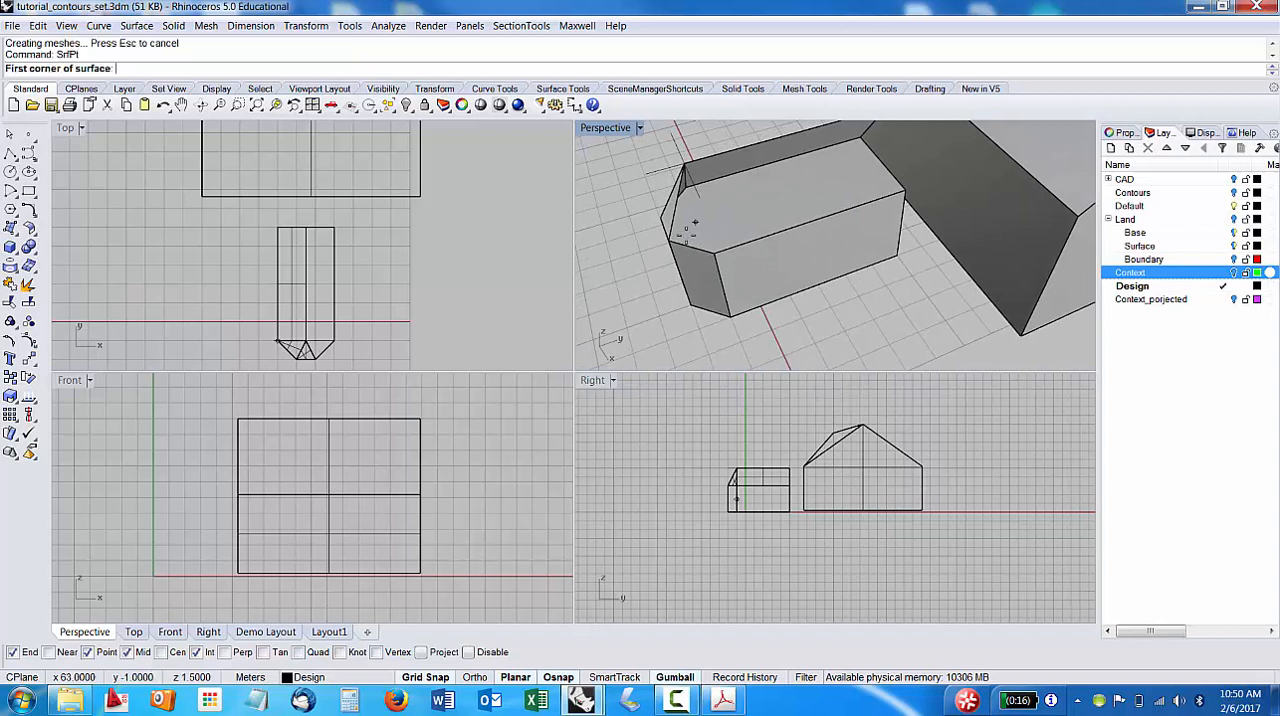
left_click(666, 243)
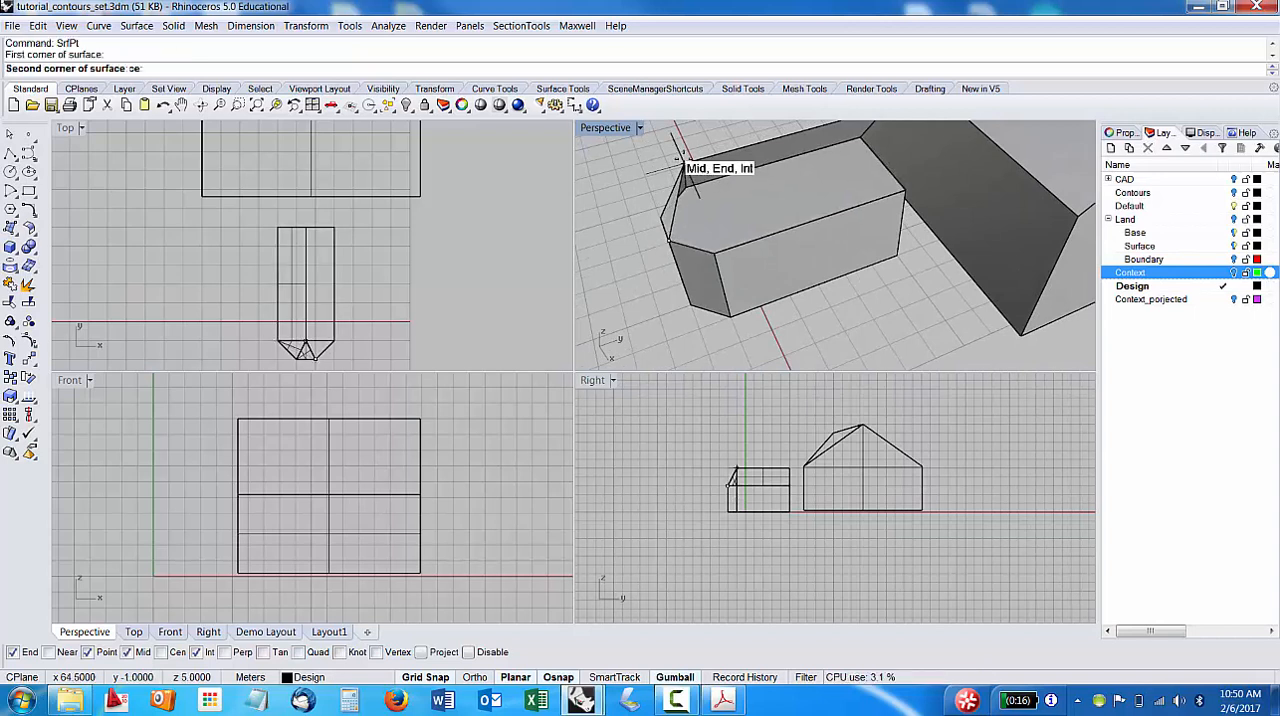
left_click(683, 167)
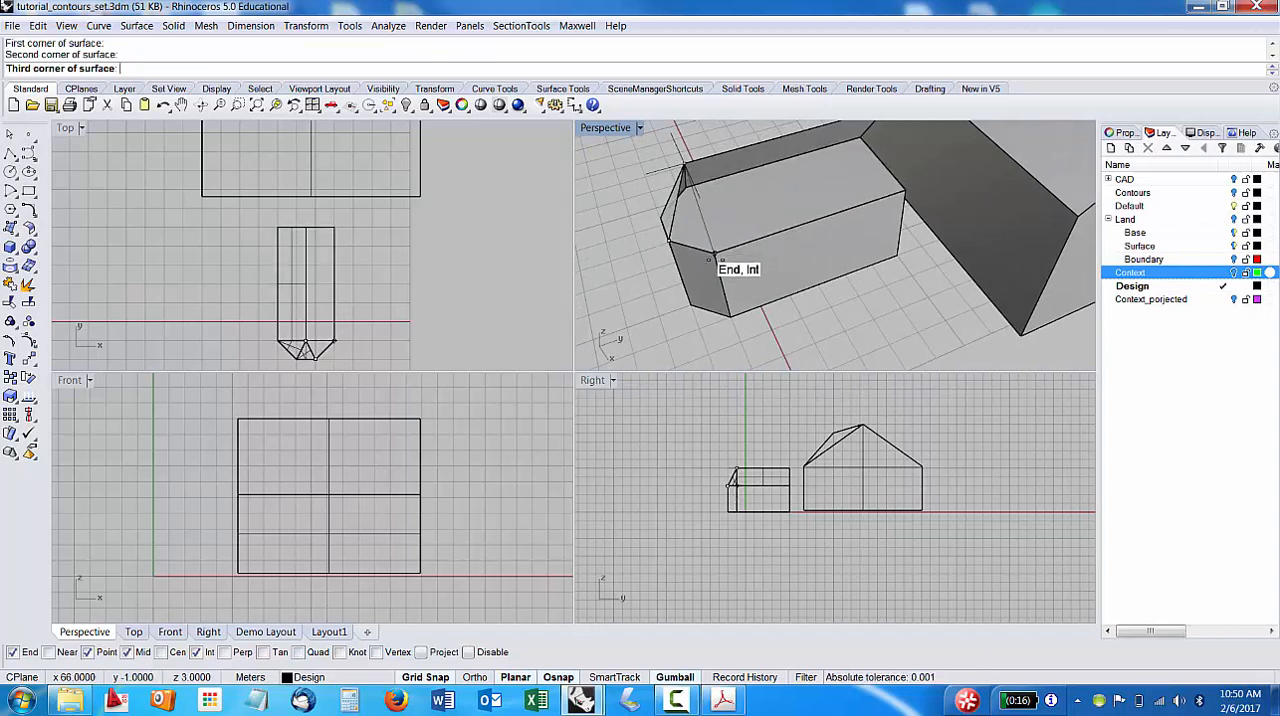
left_click(714, 256)
left_click(667, 243)
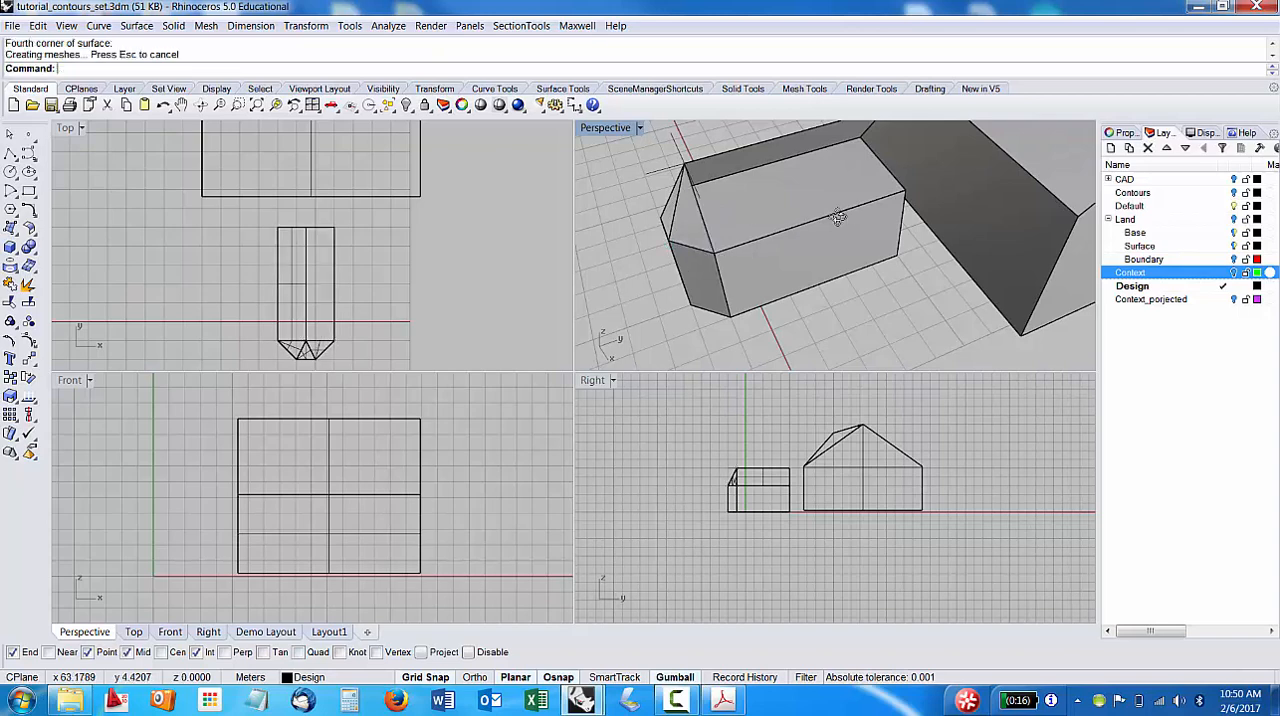
Create the second long sloped roof surface with SrfPt, from the volume's other long top edge up to the ridge.
right_click_drag(837, 215, 735, 249)
right_click_drag(751, 204, 726, 277)
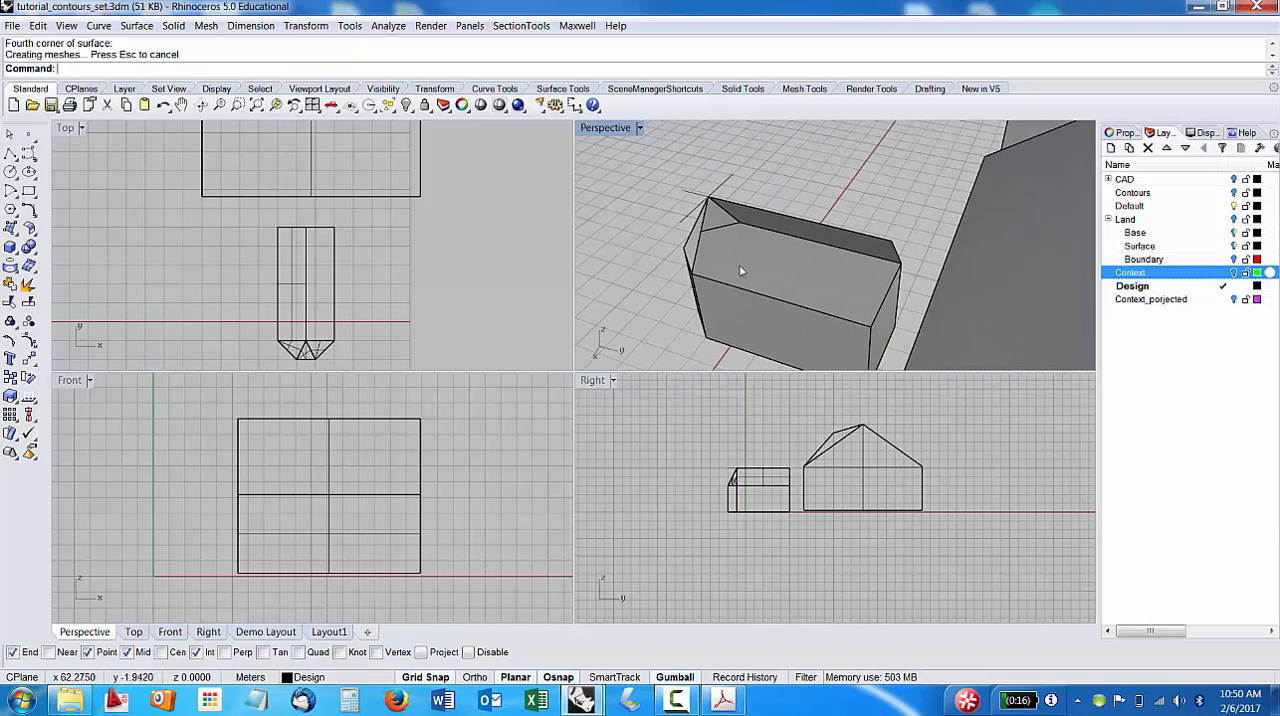
right_click(732, 265)
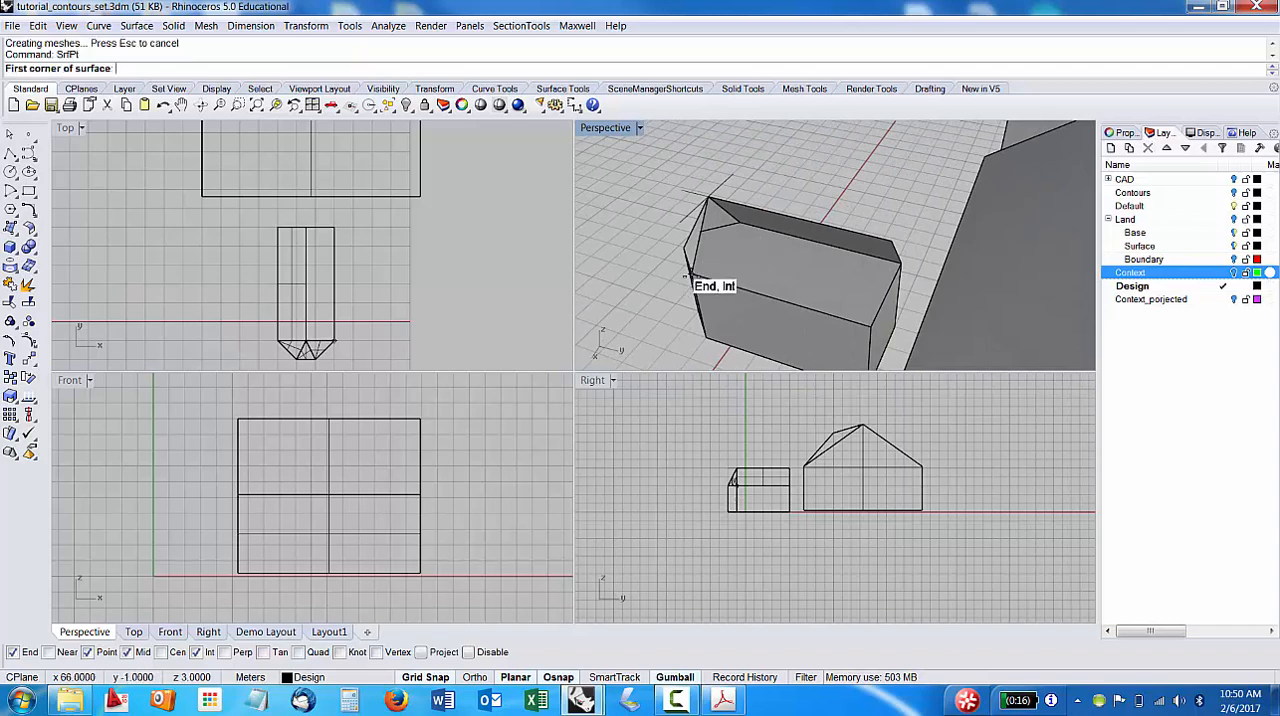
mouse_move(712, 268)
right_mouse_down()
mouse_move(740, 265)
mouse_move(700, 288)
right_mouse_up()
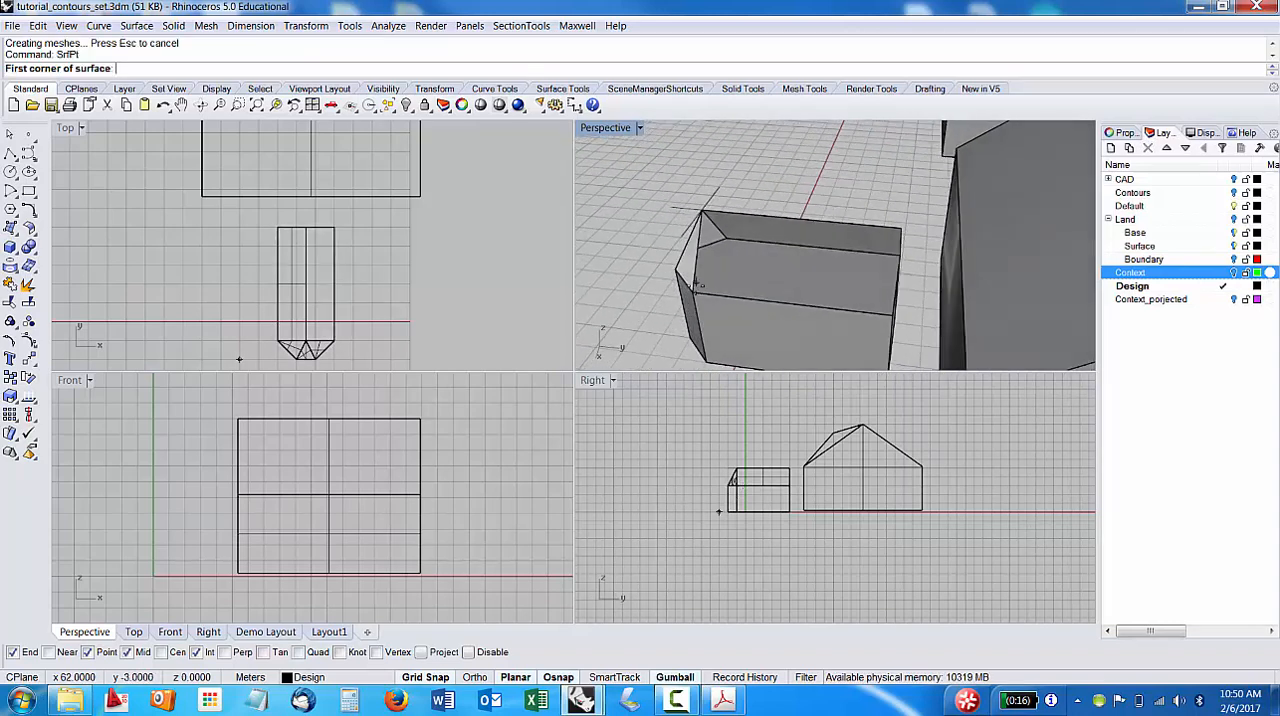
left_click(702, 218)
left_click(703, 211)
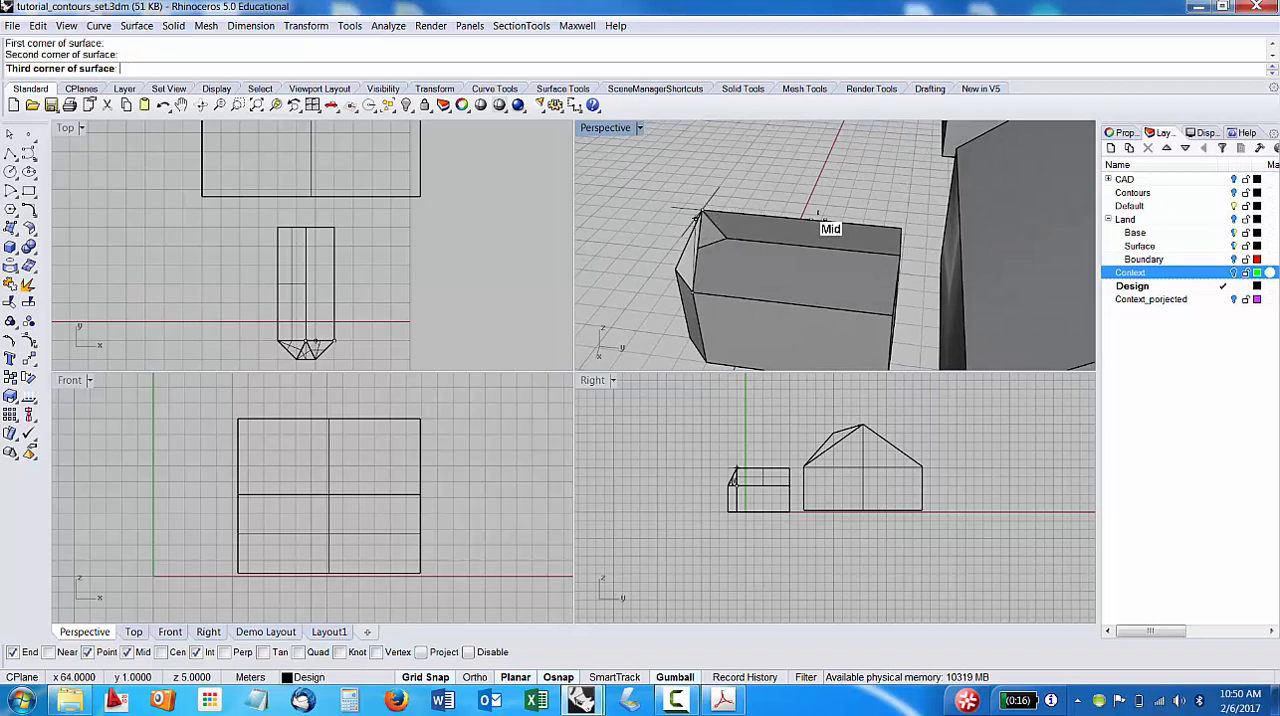
left_click(901, 229)
left_click(900, 232)
left_click(893, 316)
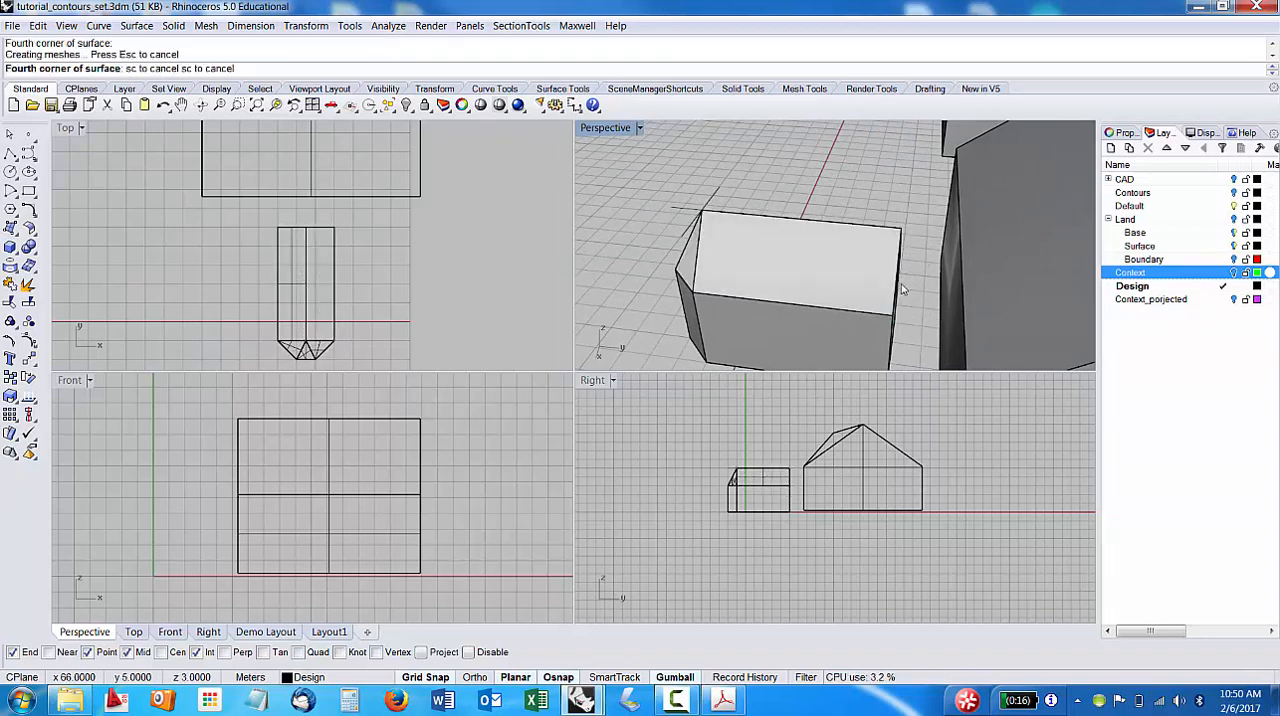
Close the gable at the volume's rear end with a triangular SrfPt surface from its top edge up to the ridge end.
right_click_drag(893, 316, 869, 279)
right_click(892, 271)
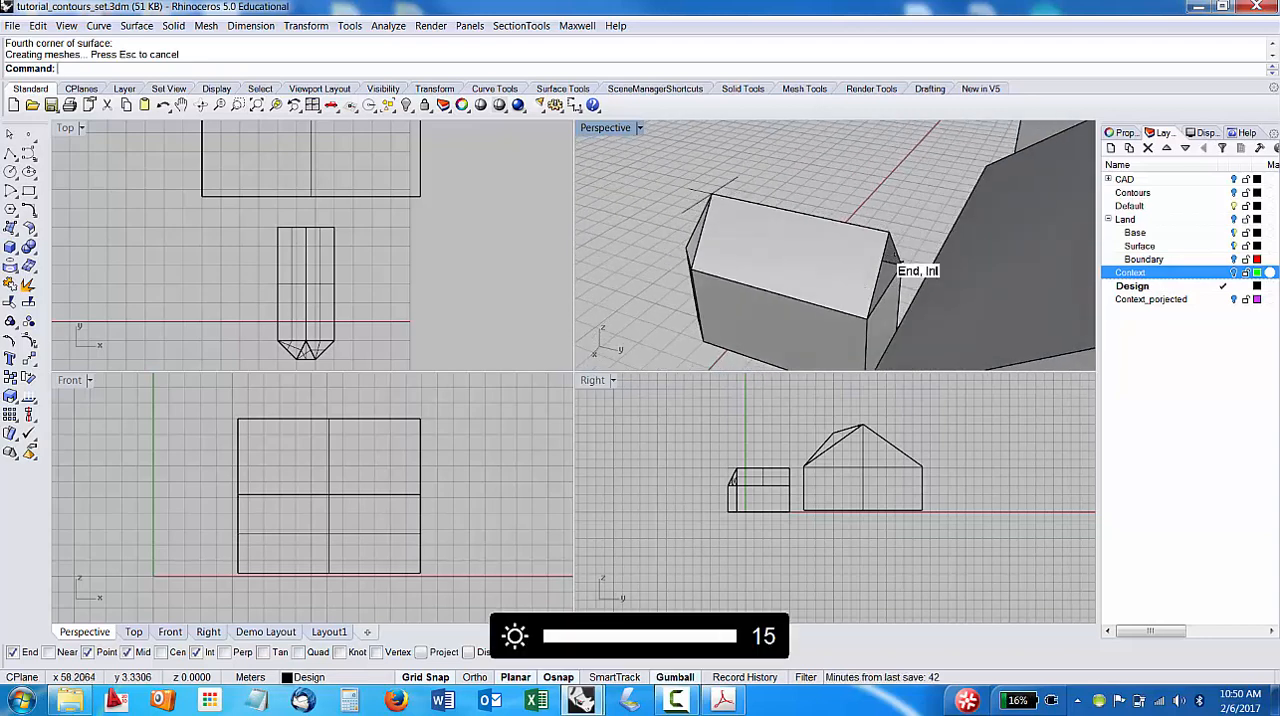
left_click(866, 318)
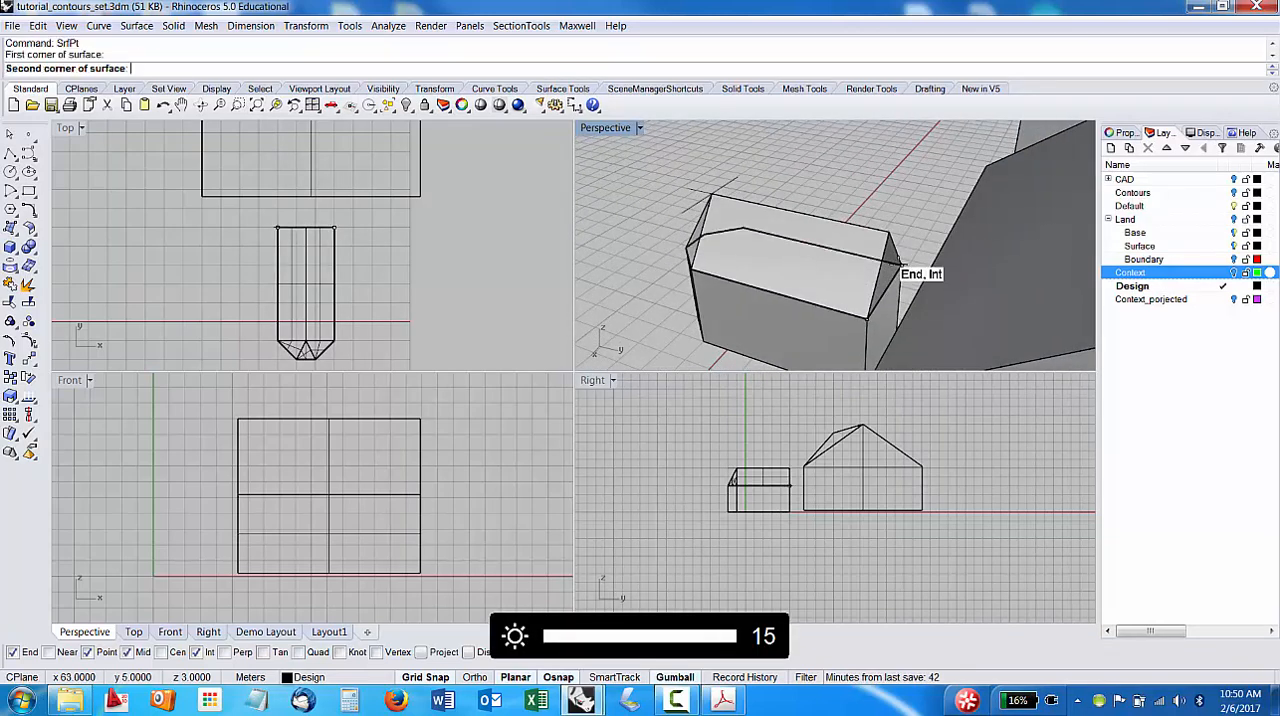
left_click(884, 238)
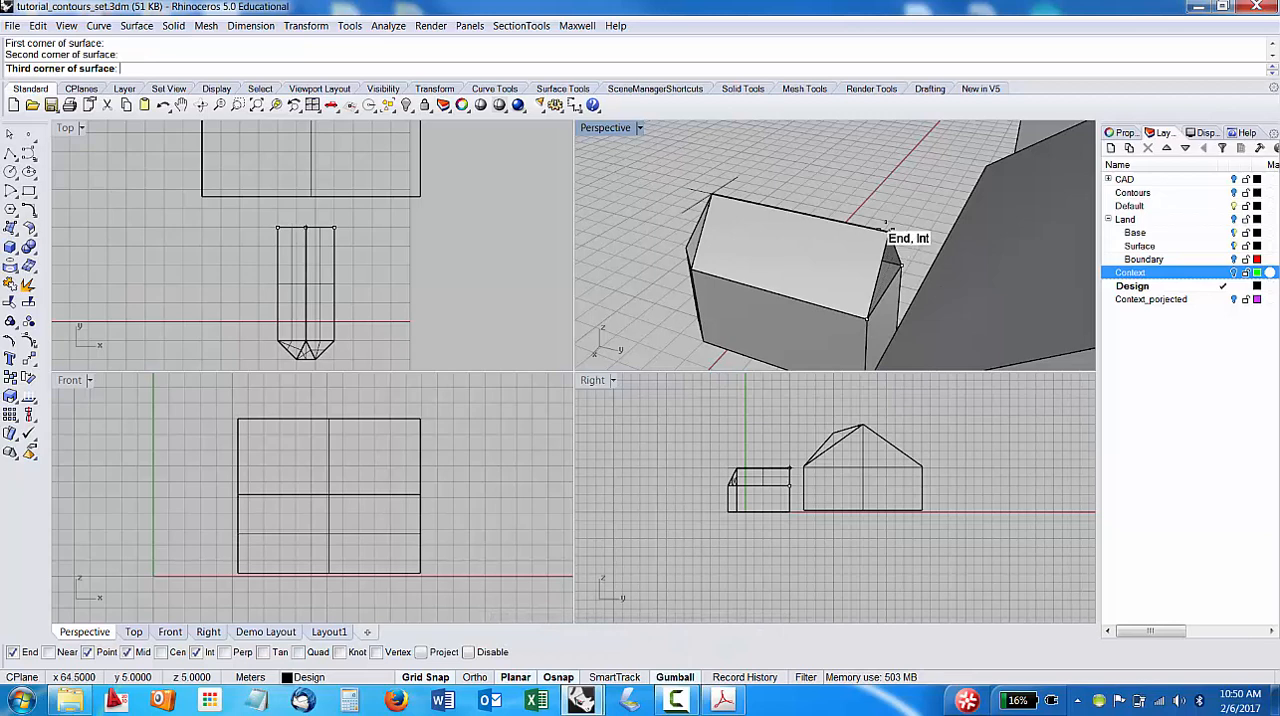
left_click(889, 233)
left_click(866, 318)
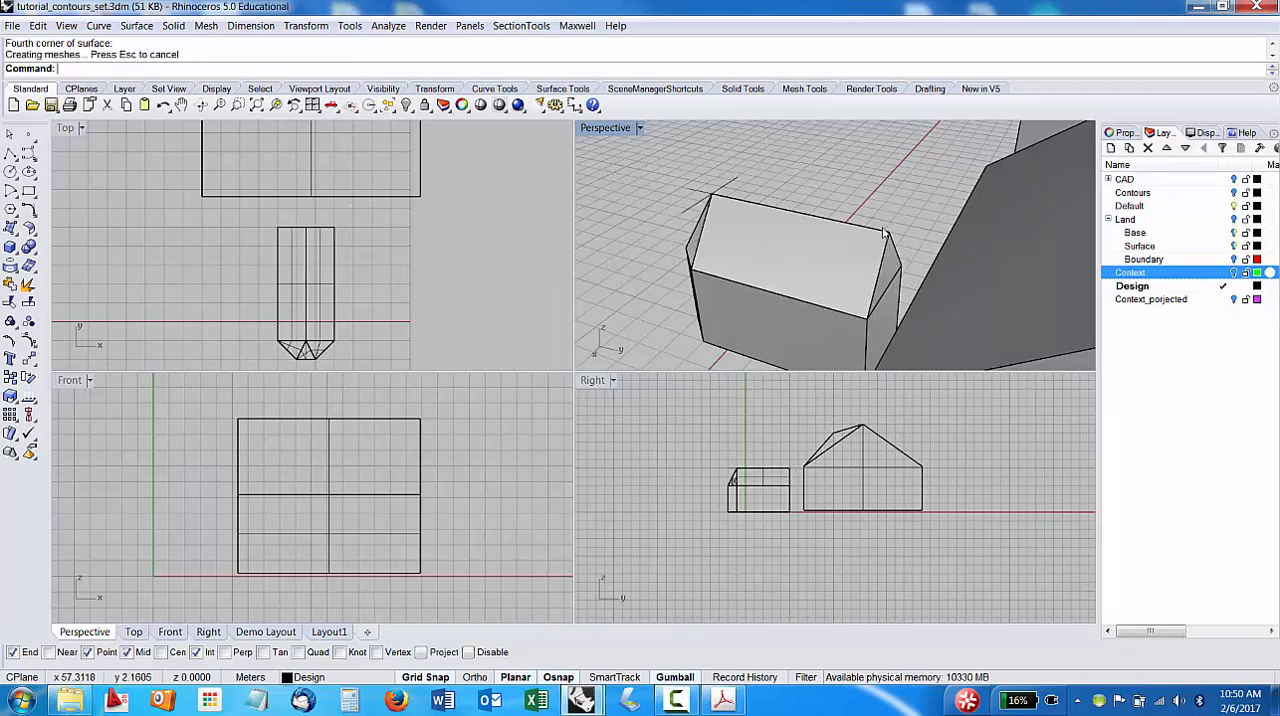
Select all the roof surfaces, including both slopes, the chamfer and front triangles and the rear gable, and group them.
right_click_drag(838, 224, 866, 251)
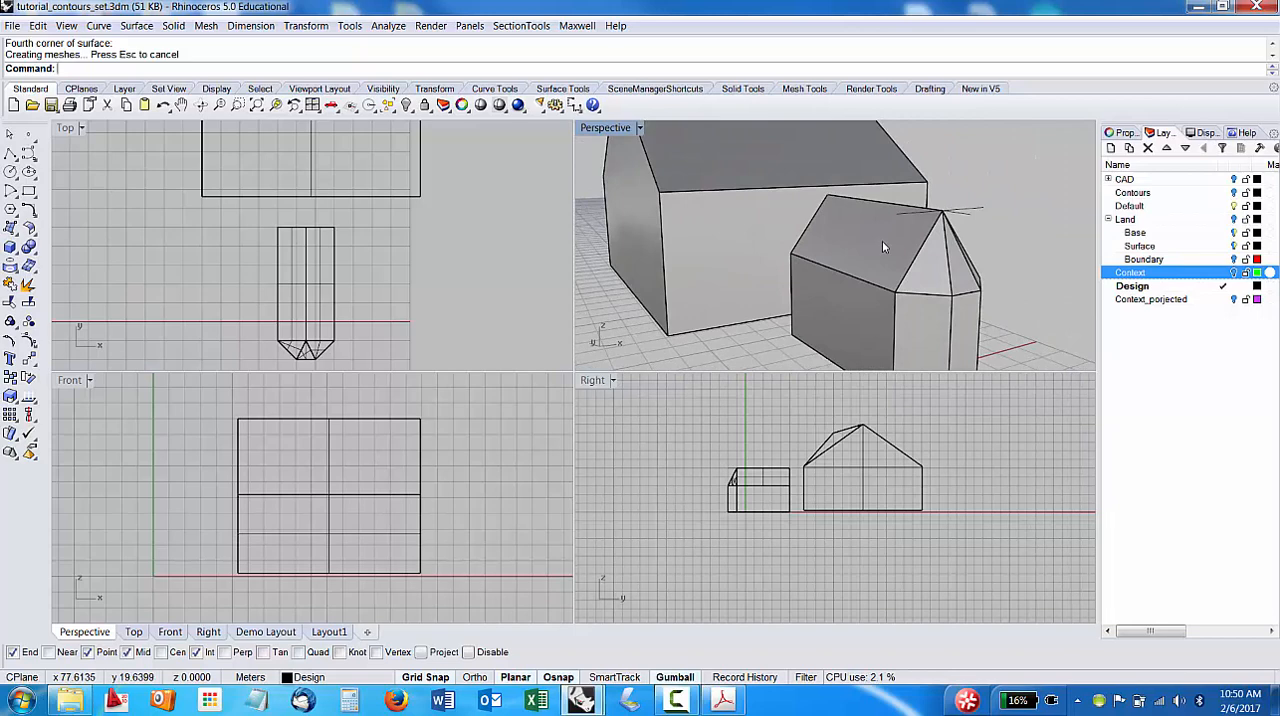
right_click_drag(923, 279, 690, 322)
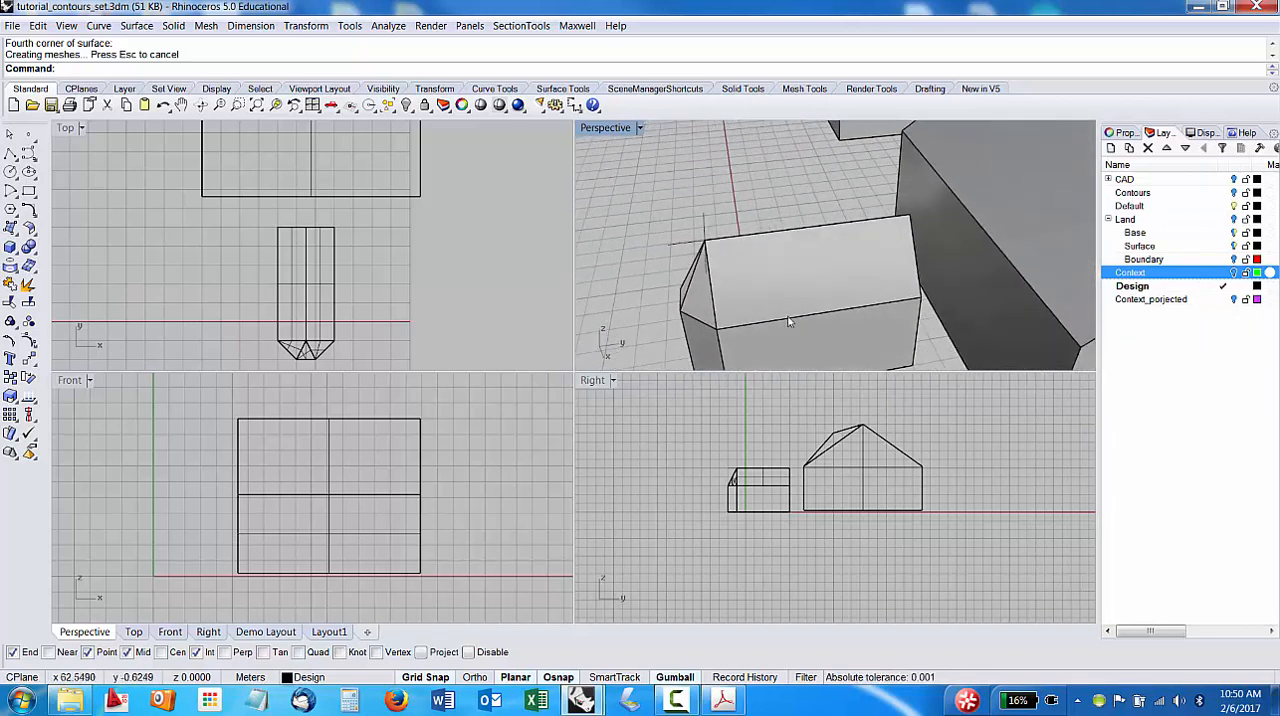
right_click_drag(789, 321, 901, 281)
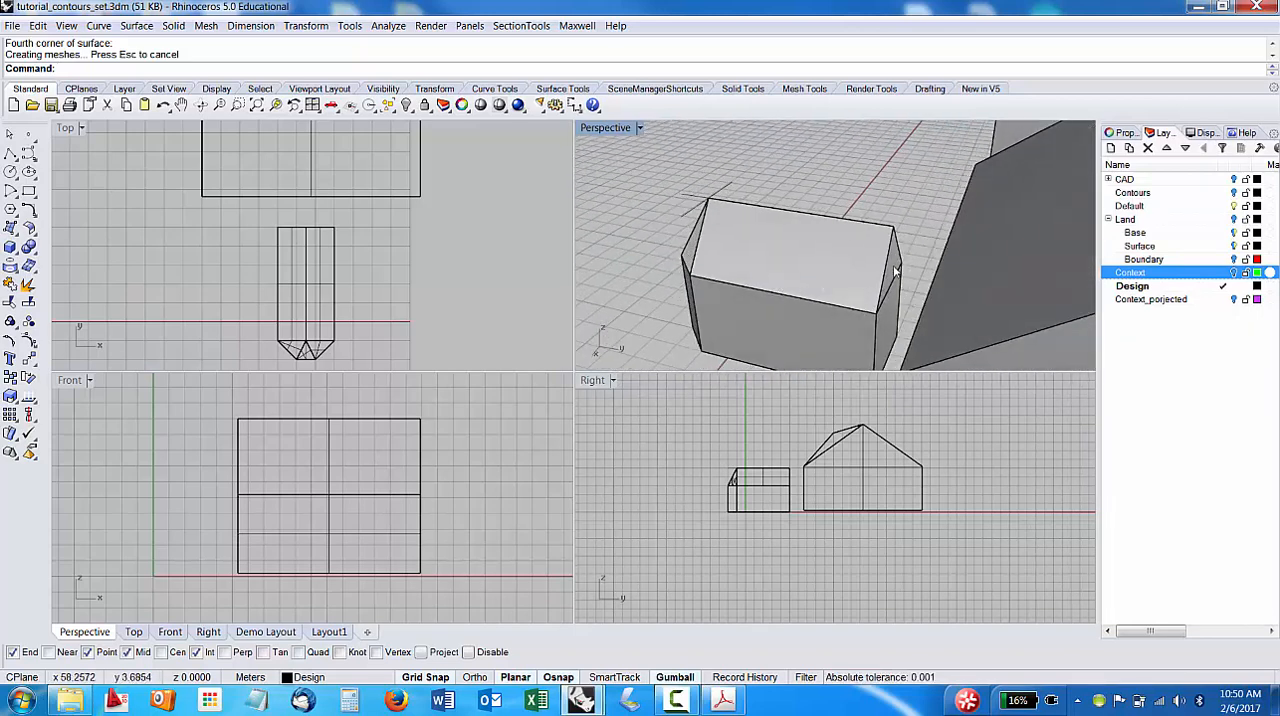
left_click(896, 270, "ctrl+shift")
left_click(768, 258, "ctrl+shift")
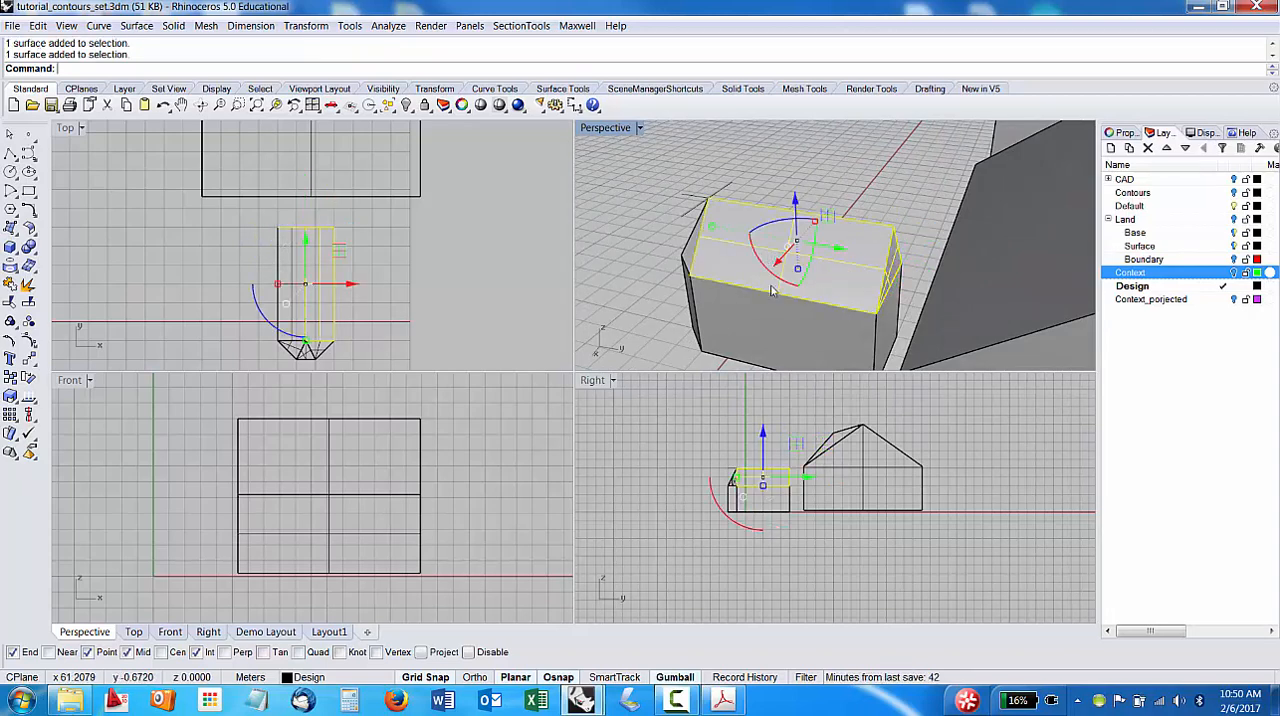
right_click_drag(771, 290, 947, 245)
left_click(804, 281, "ctrl+shift")
left_click(768, 290, "ctrl+shift")
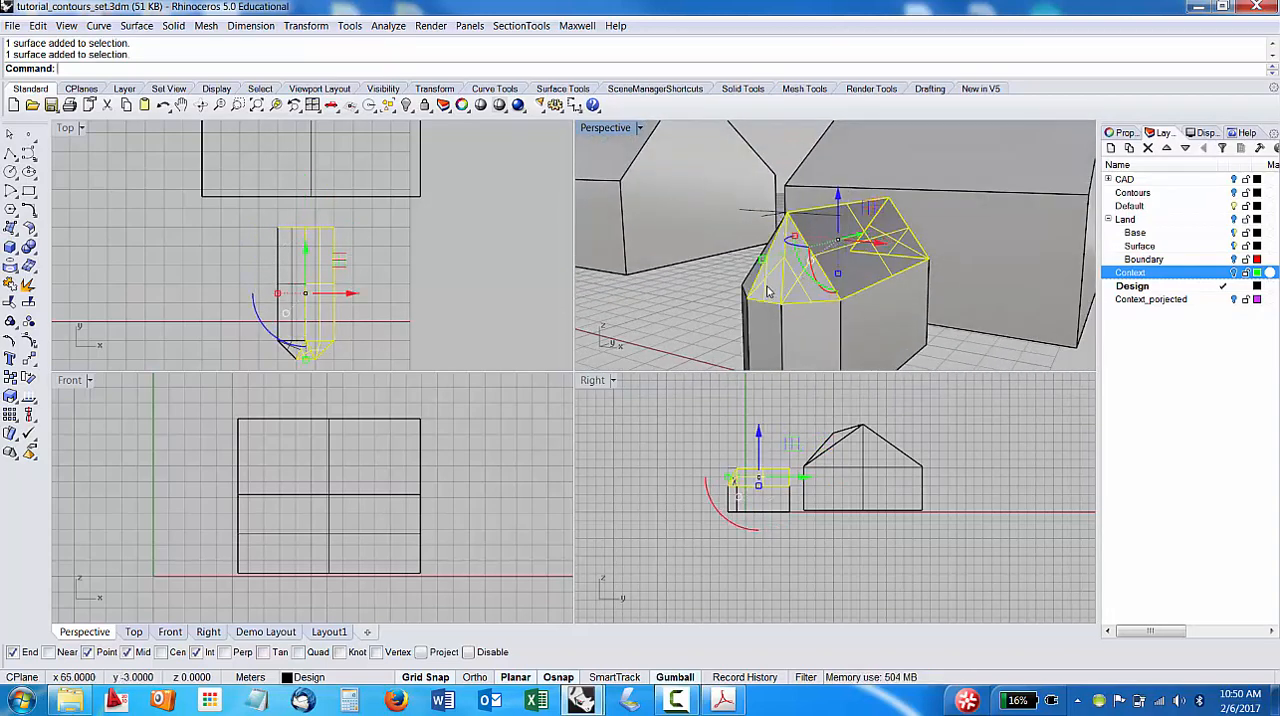
right_click_drag(768, 290, 980, 250)
left_click(940, 256, "ctrl+shift")
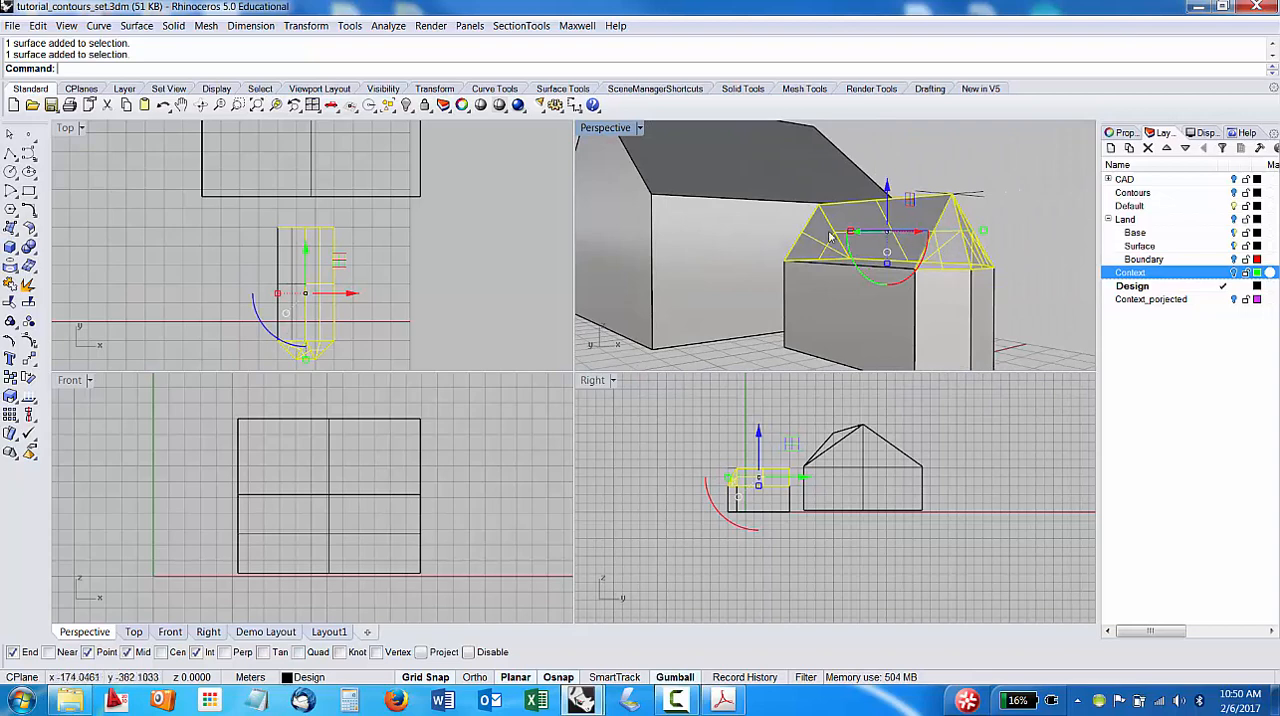
left_click(831, 234, "ctrl+shift")
right_click_drag(831, 234, 809, 283)
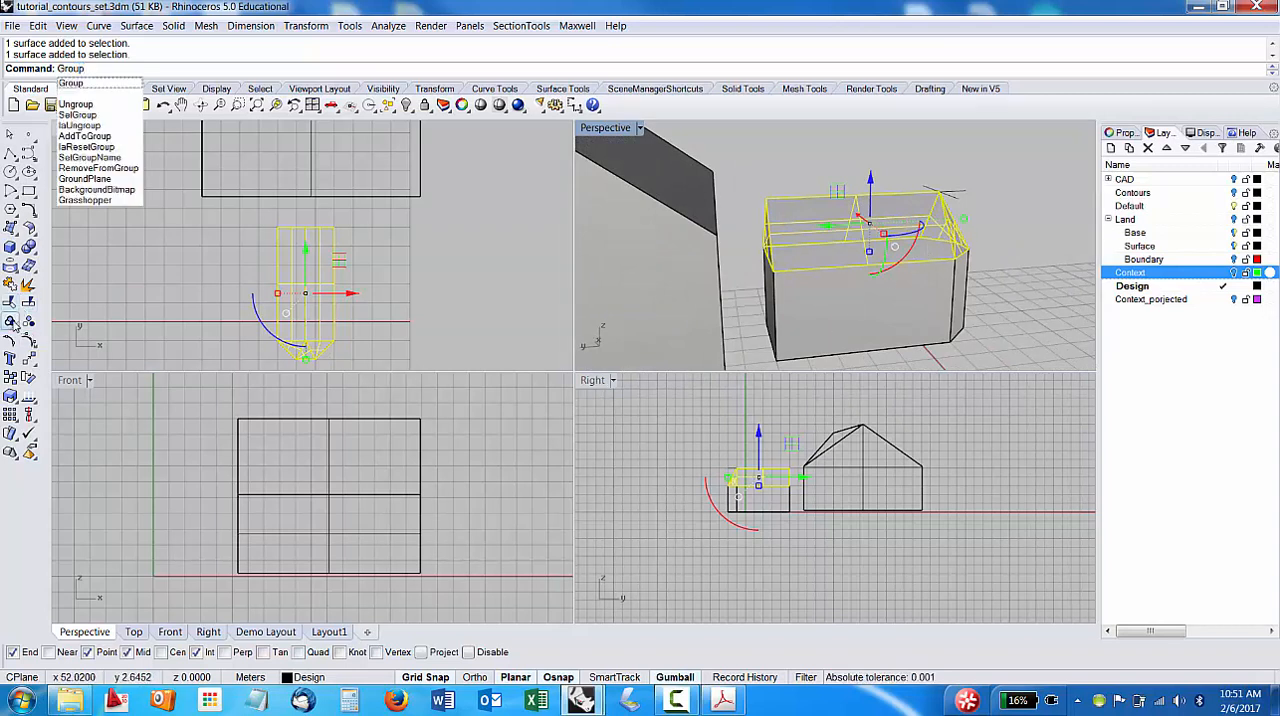
key("Return")
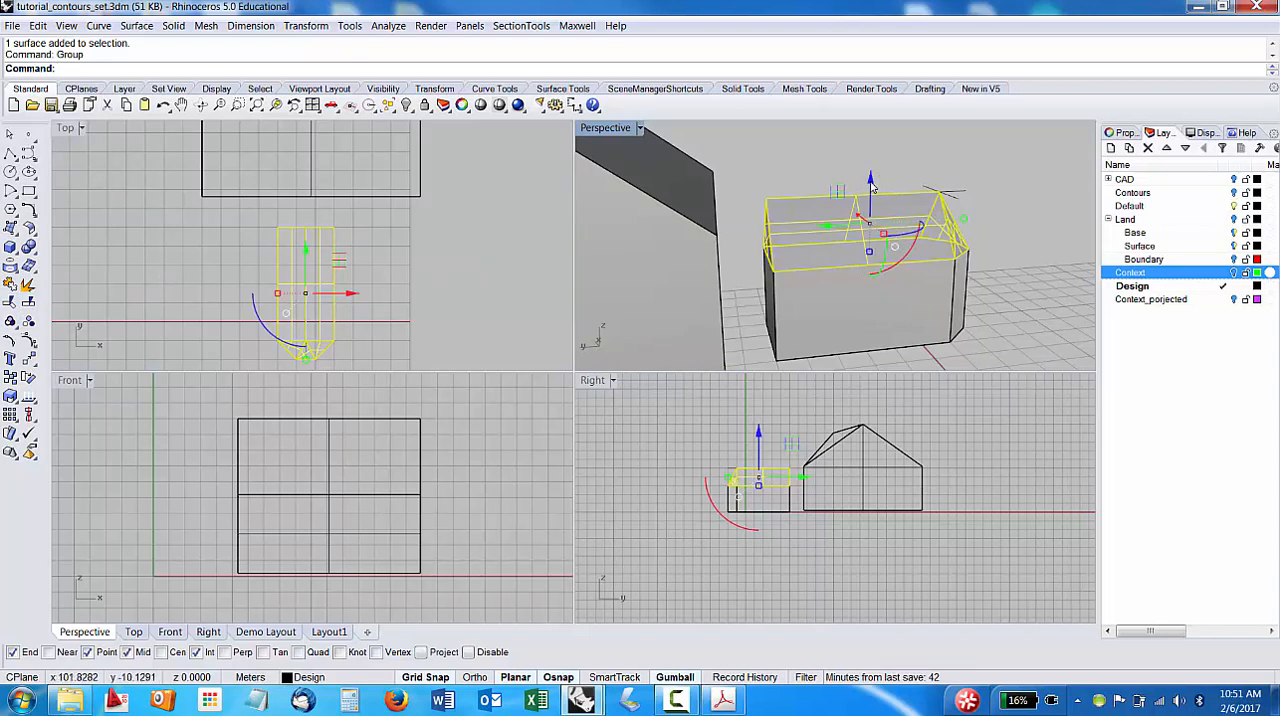
Try lifting the grouped roof vertically off the chamfered volume, and undo the move.
left_click_drag(871, 186, 888, 180)
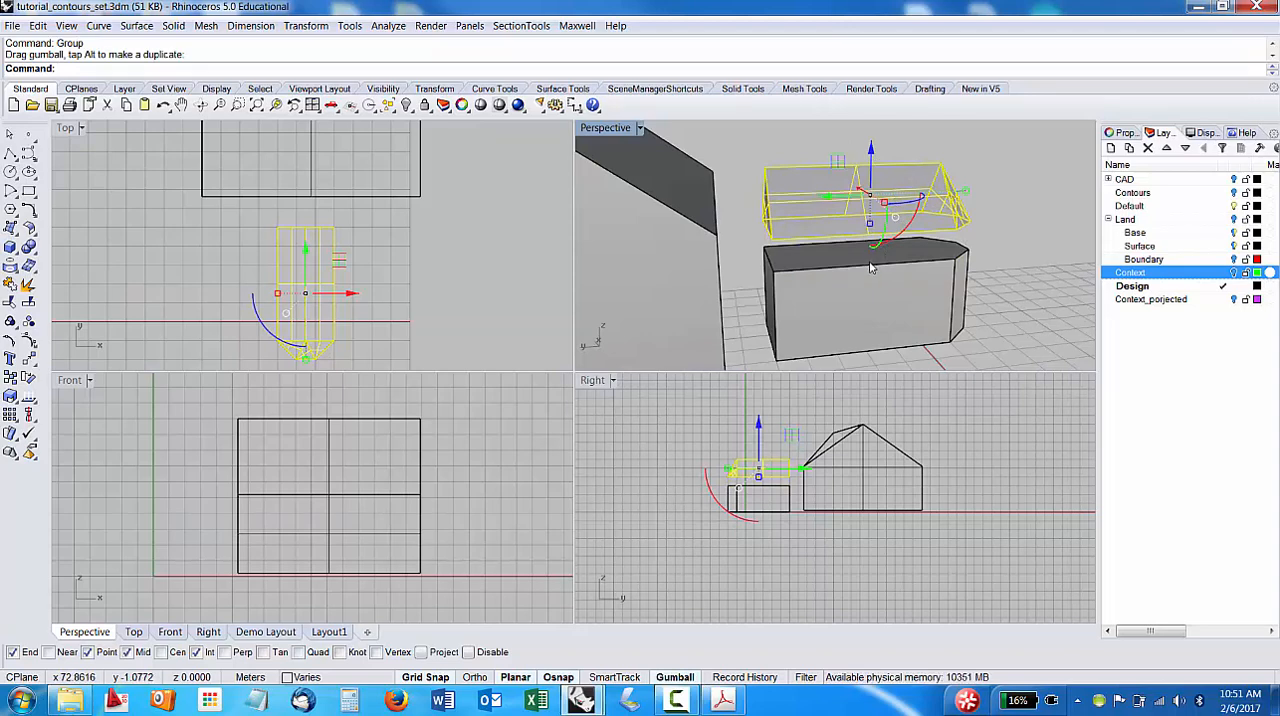
key("ctrl+z")
right_click_drag(985, 253, 838, 234)
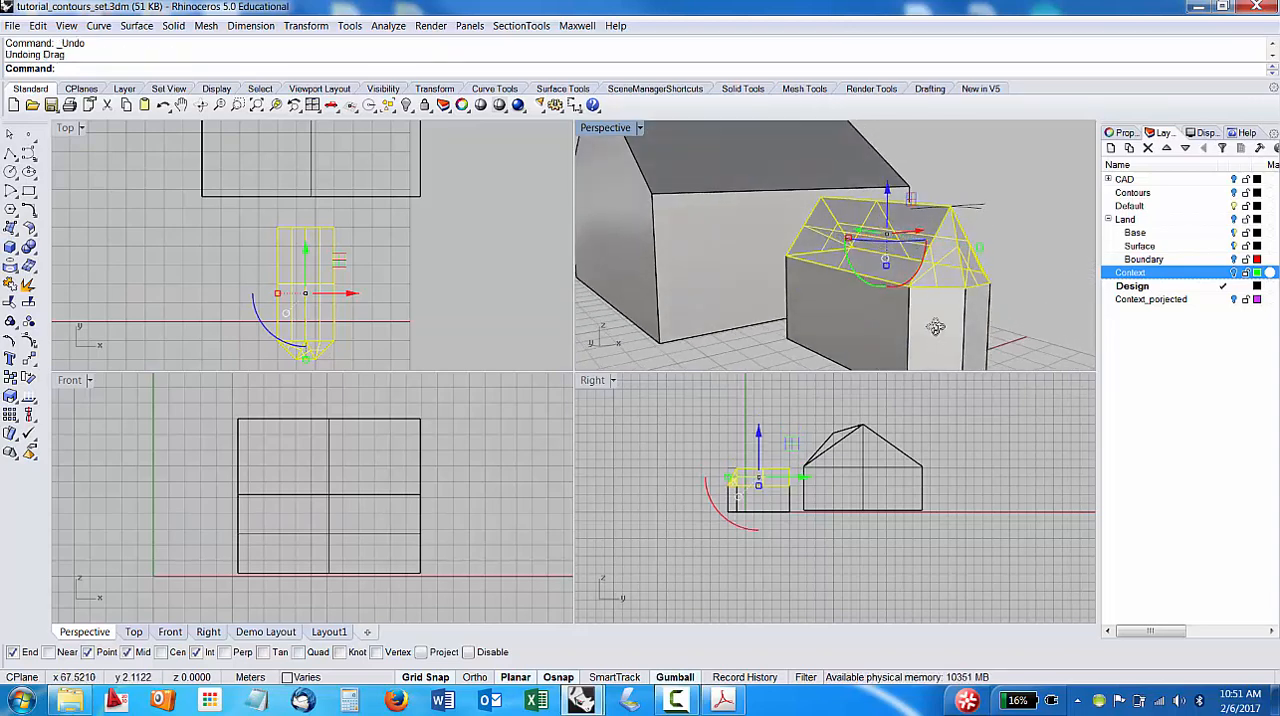
right_click_drag(935, 327, 917, 337)
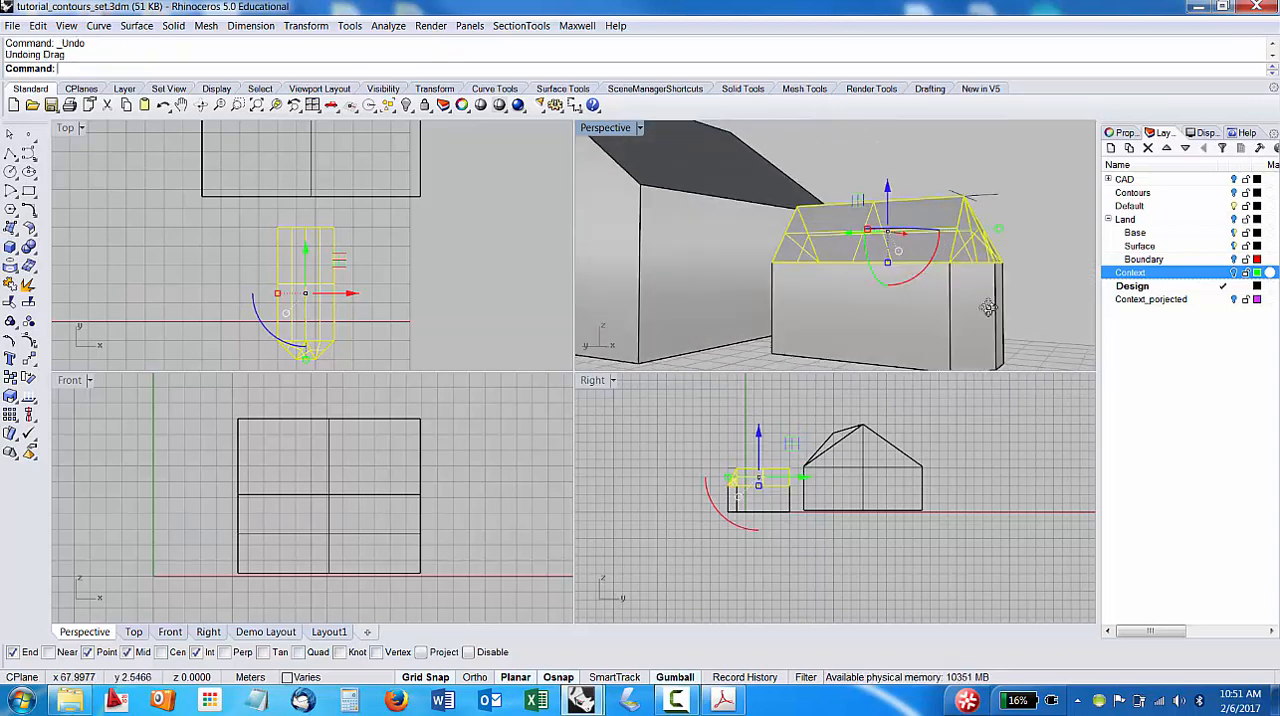
Add the chamfered volume to the roof selection and raise both together about 4 m.
left_click(905, 304, "shift")
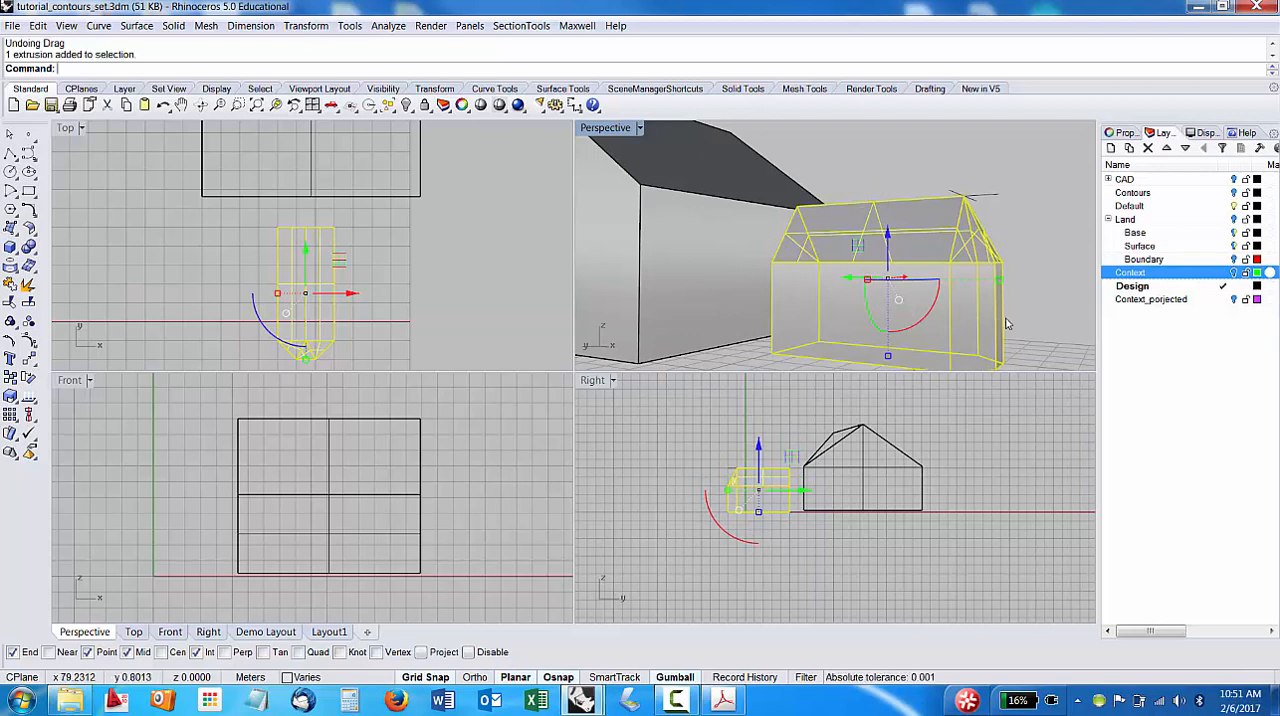
right_click_drag(976, 295, 905, 283)
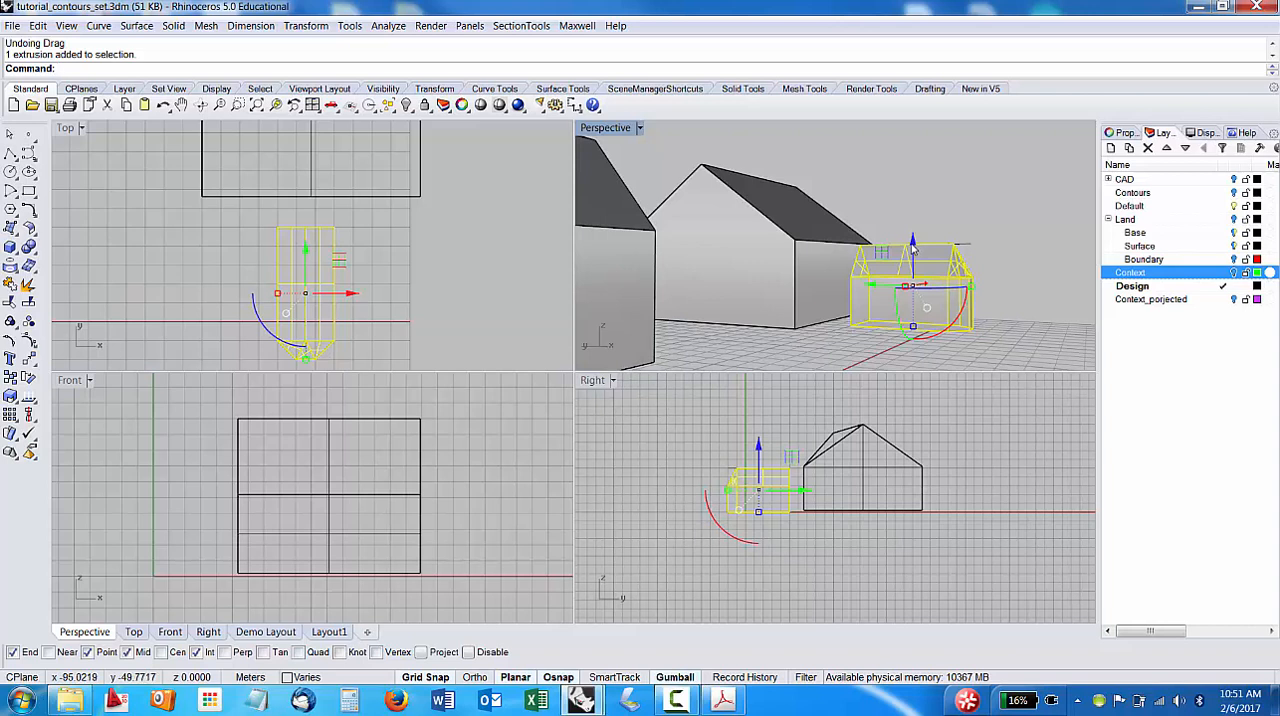
left_click(912, 246)
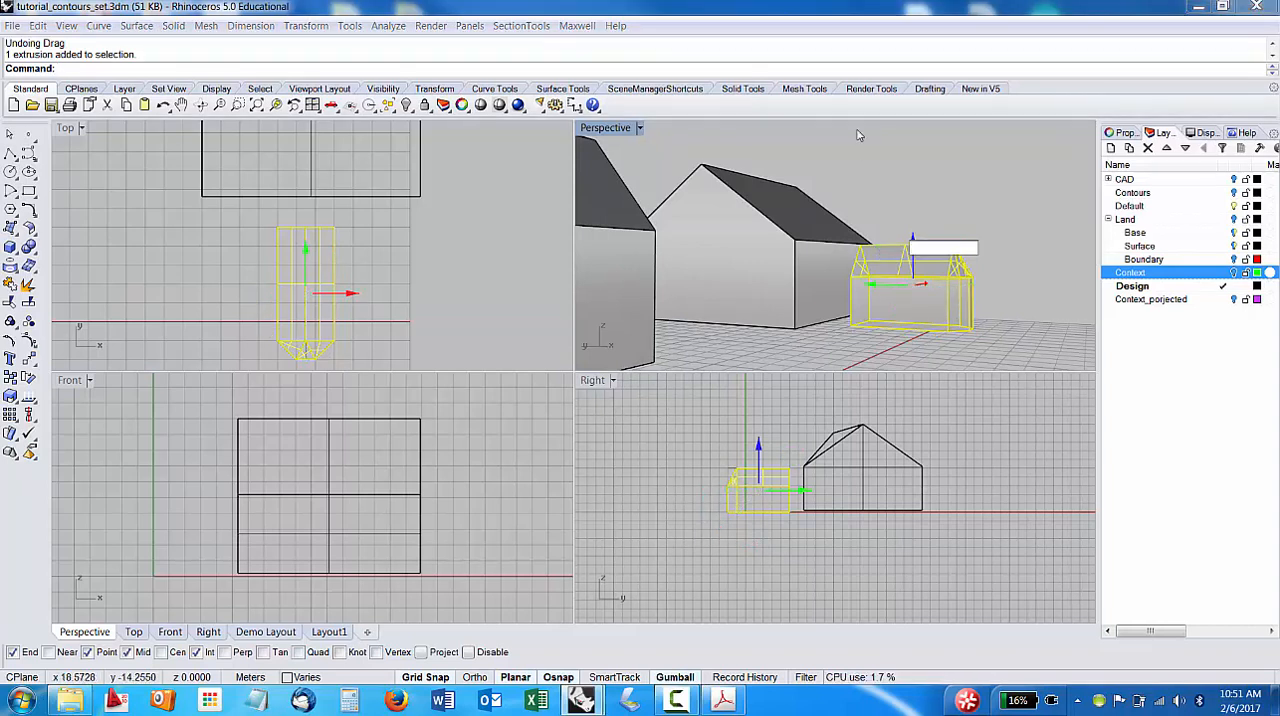
left_click(884, 206)
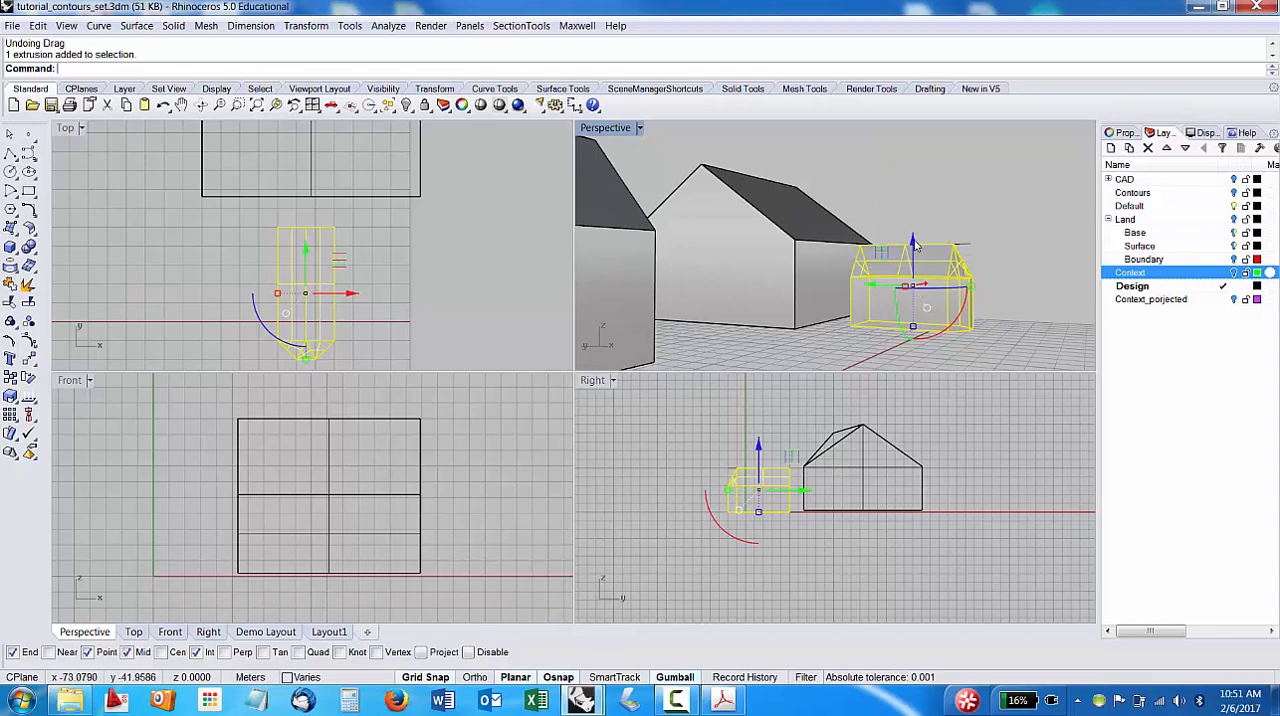
left_click_drag(914, 246, 930, 212)
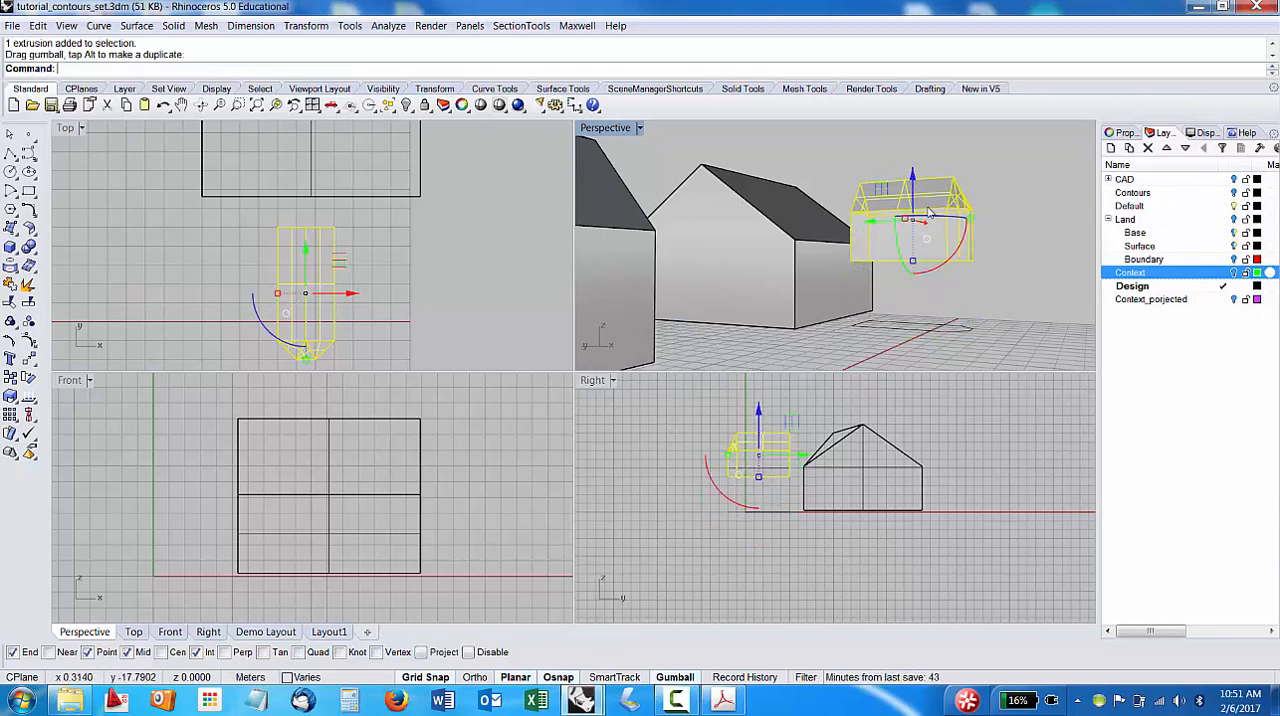
Move the raised volume and its roof about 7 m along the Y axis into the large building's sloped roof, and deselect them.
right_click_drag(929, 212, 583, 296)
right_click_drag(757, 232, 803, 266)
left_click_drag(800, 257, 930, 283)
right_click_drag(930, 283, 765, 248)
left_click(780, 292)
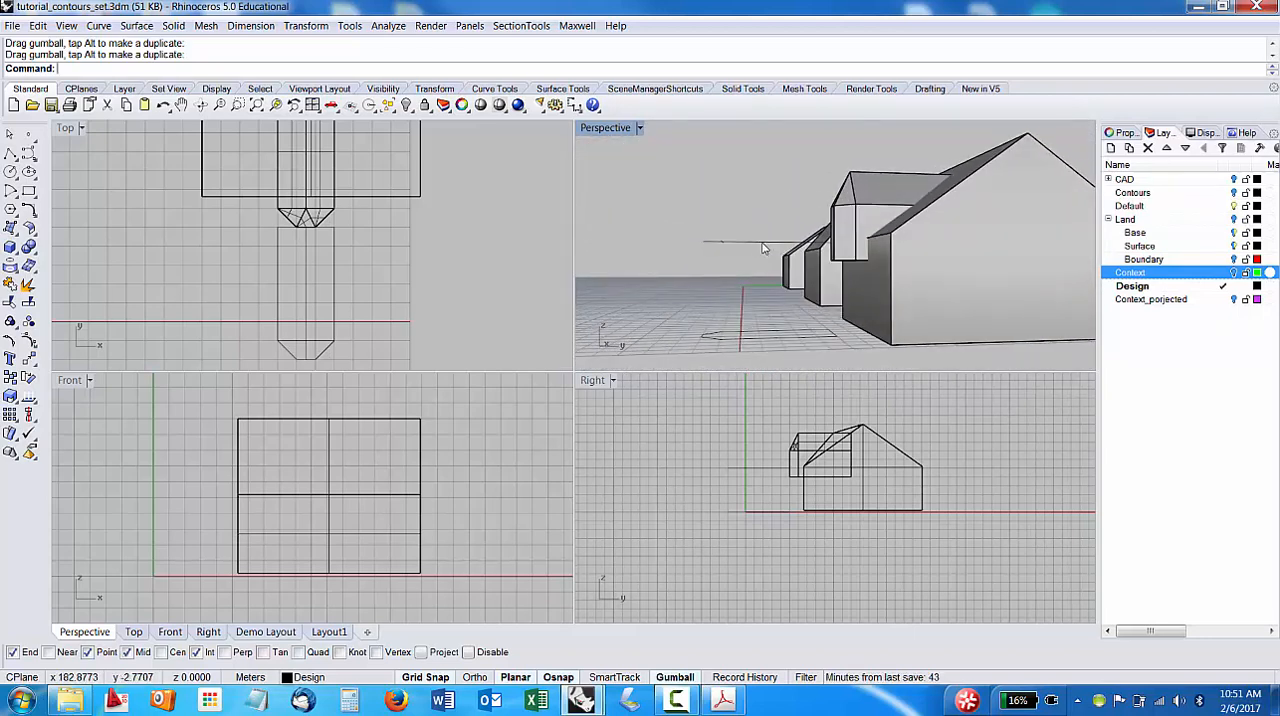
Measure the lower edge of the raised volume's side wall, from its front corner to the large building's wall.
scroll(886, 238, "up", 4)
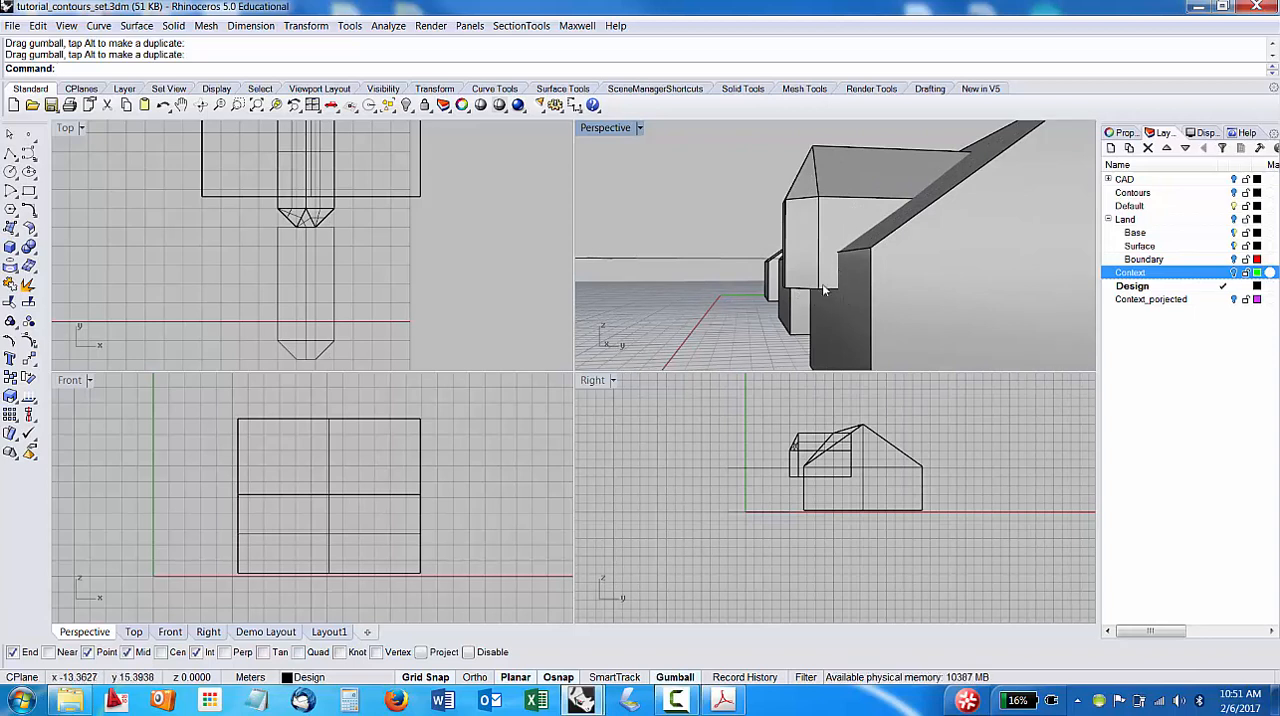
type("Di")
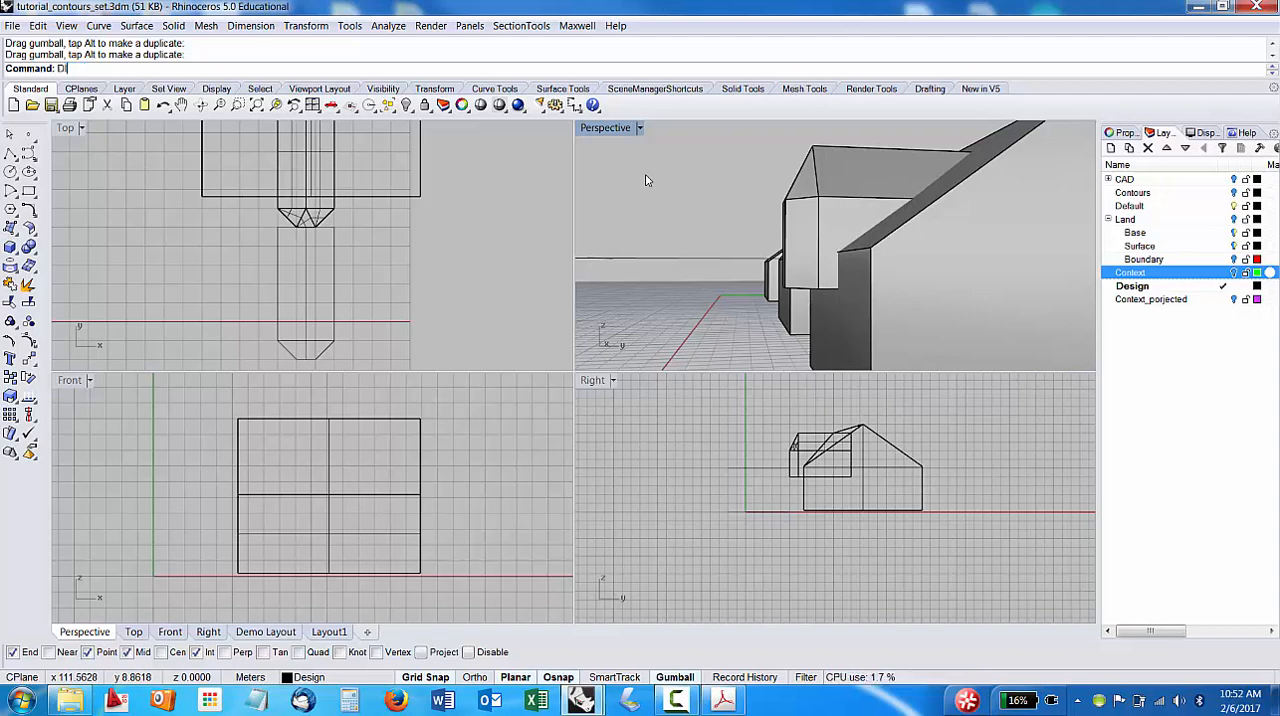
type("stnace")
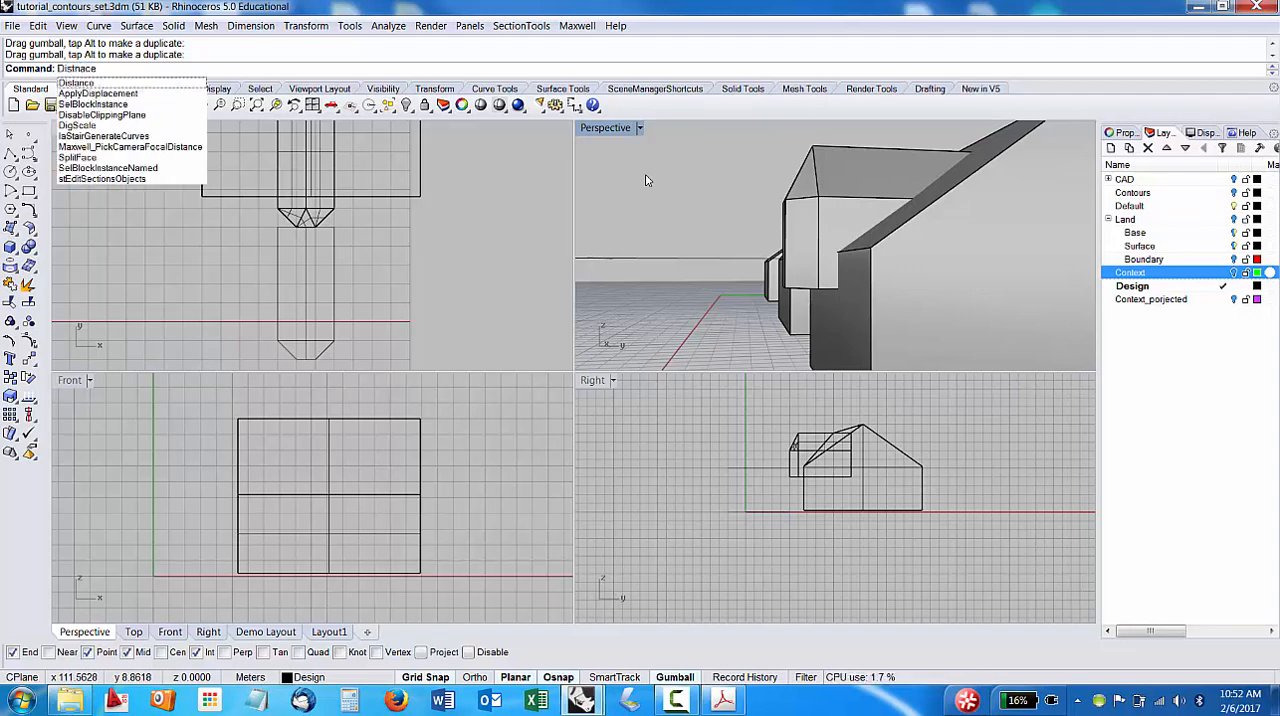
key("BackSpace")
key("BackSpace")
key("BackSpace")
key("BackSpace")
type("ance")
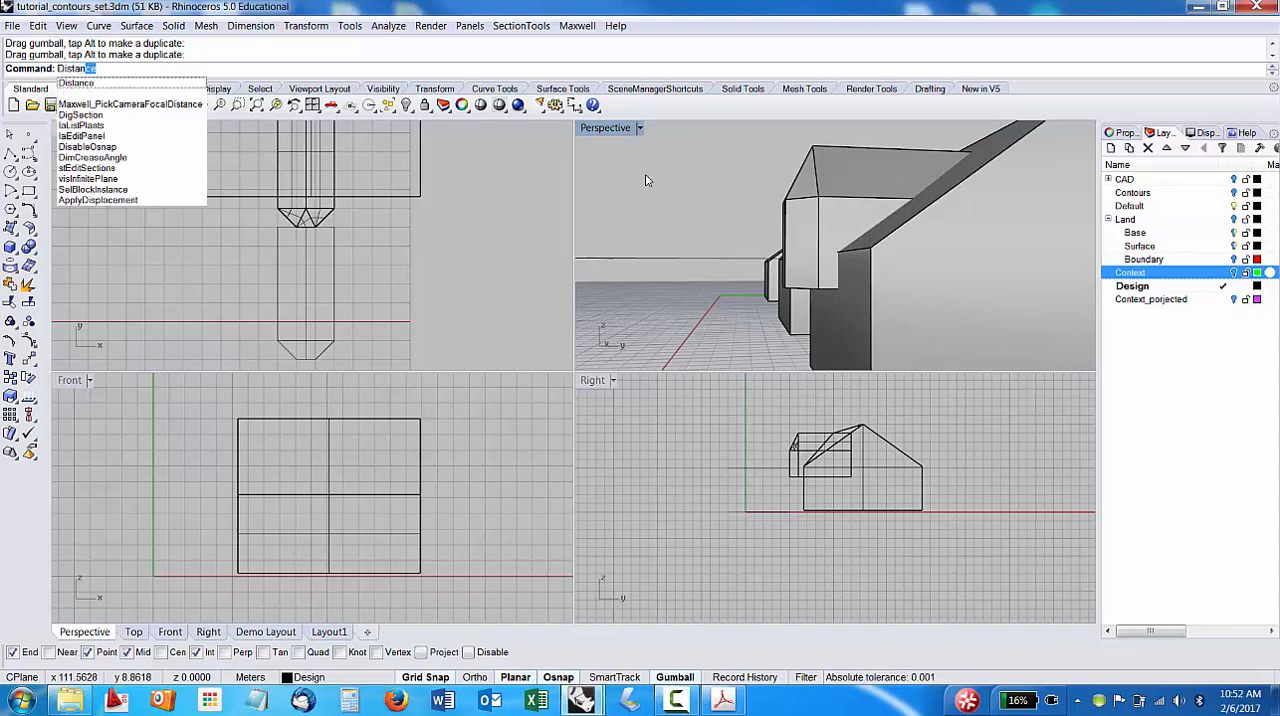
key("Return")
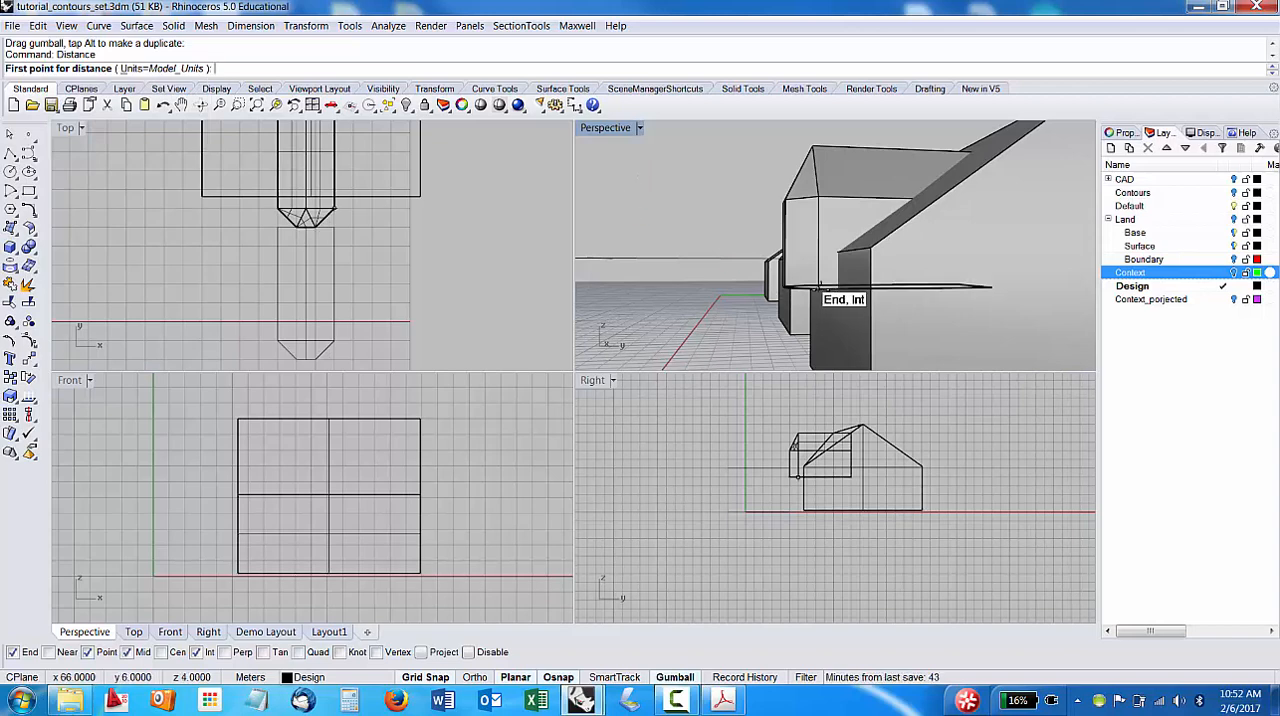
right_click_drag(840, 300, 878, 333)
scroll(878, 333, "up", 6)
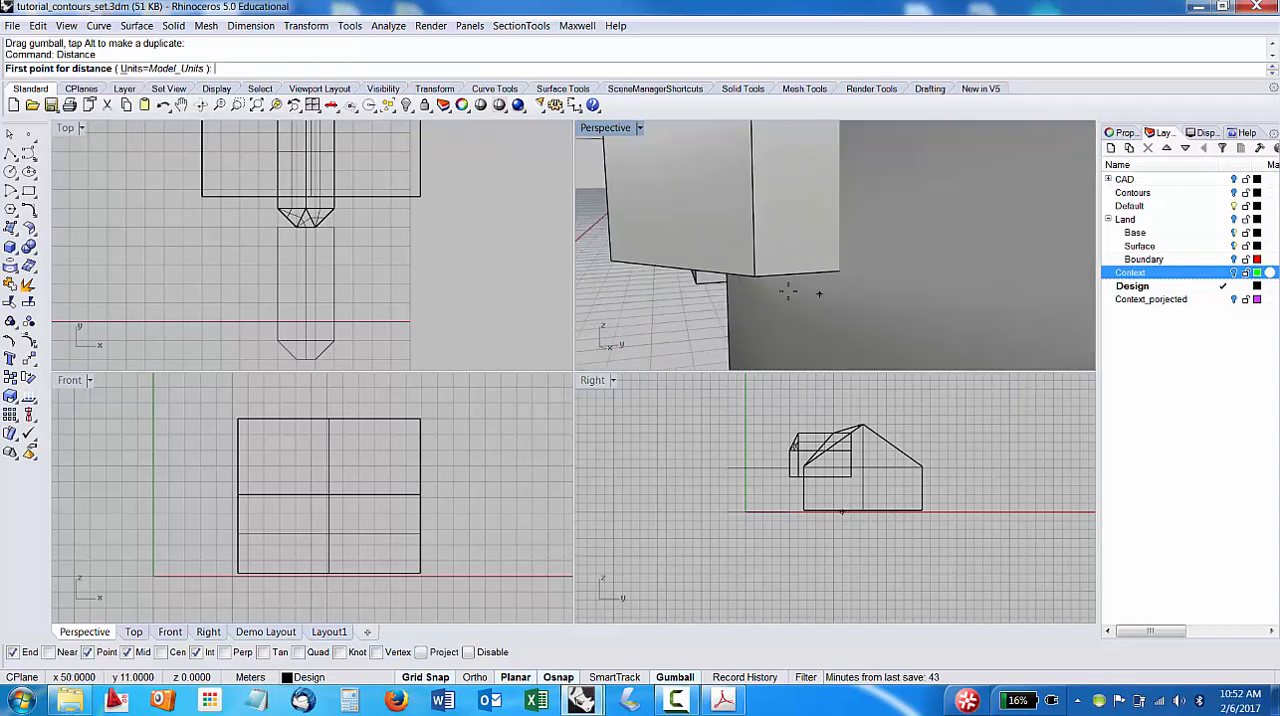
left_click(756, 275)
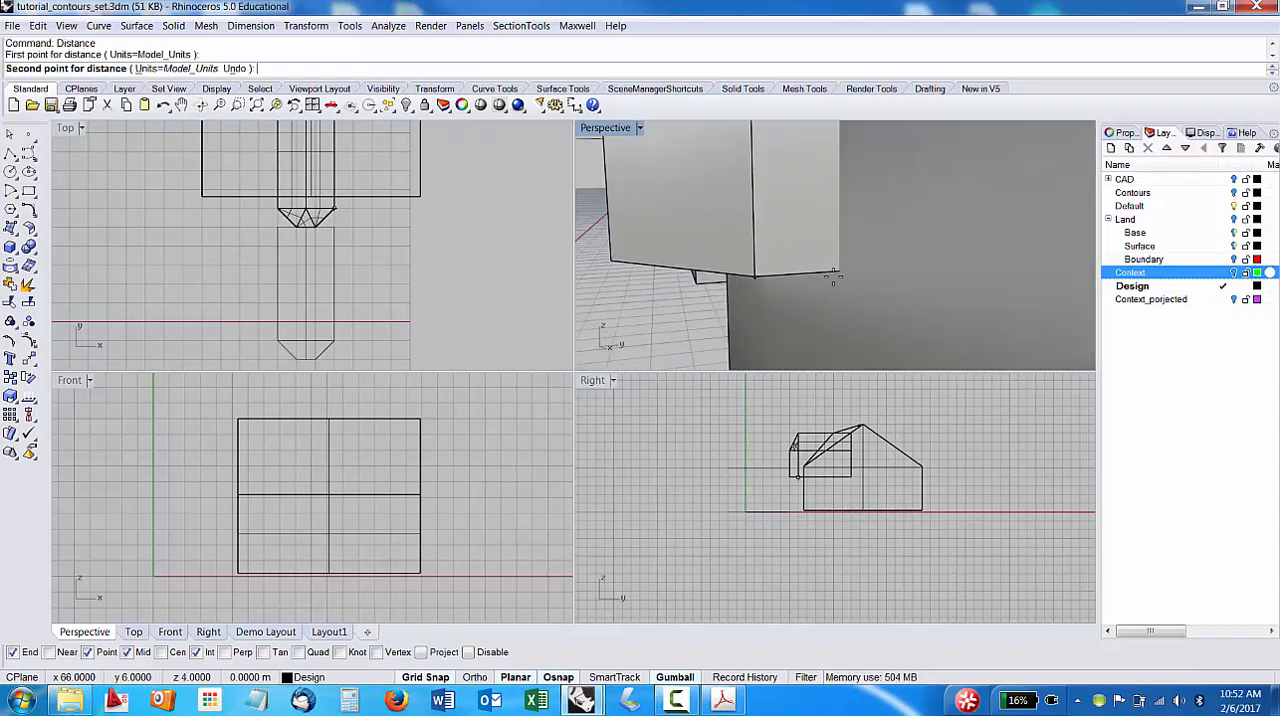
left_click(840, 273)
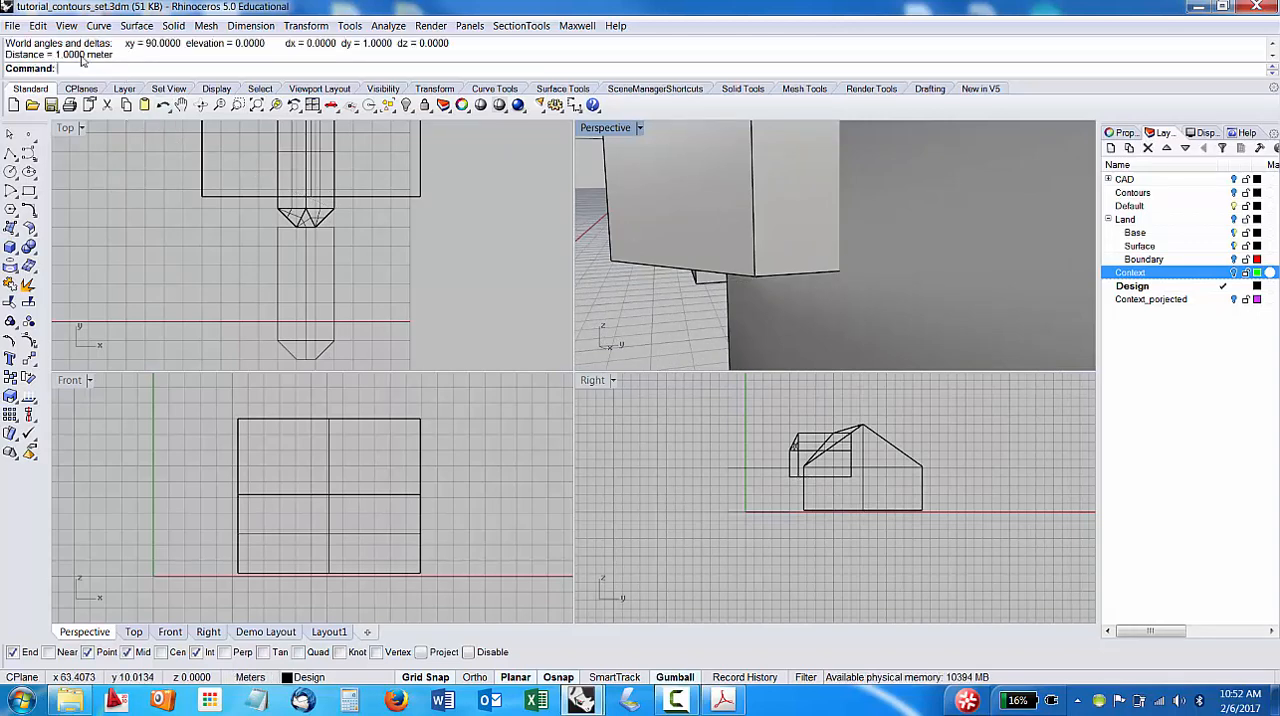
Use MoveFace to extend the large building's gable end wall outward about 3 m along its normal.
scroll(856, 234, "down", 5)
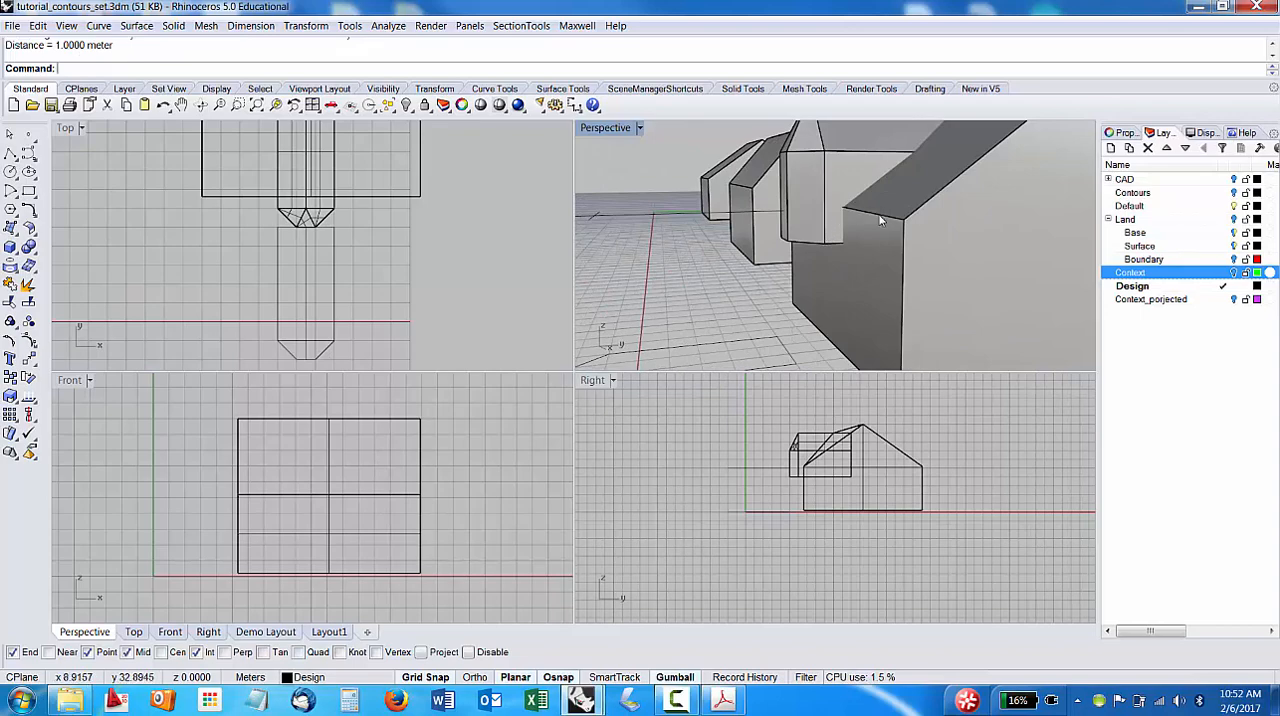
right_click_drag(880, 220, 927, 259)
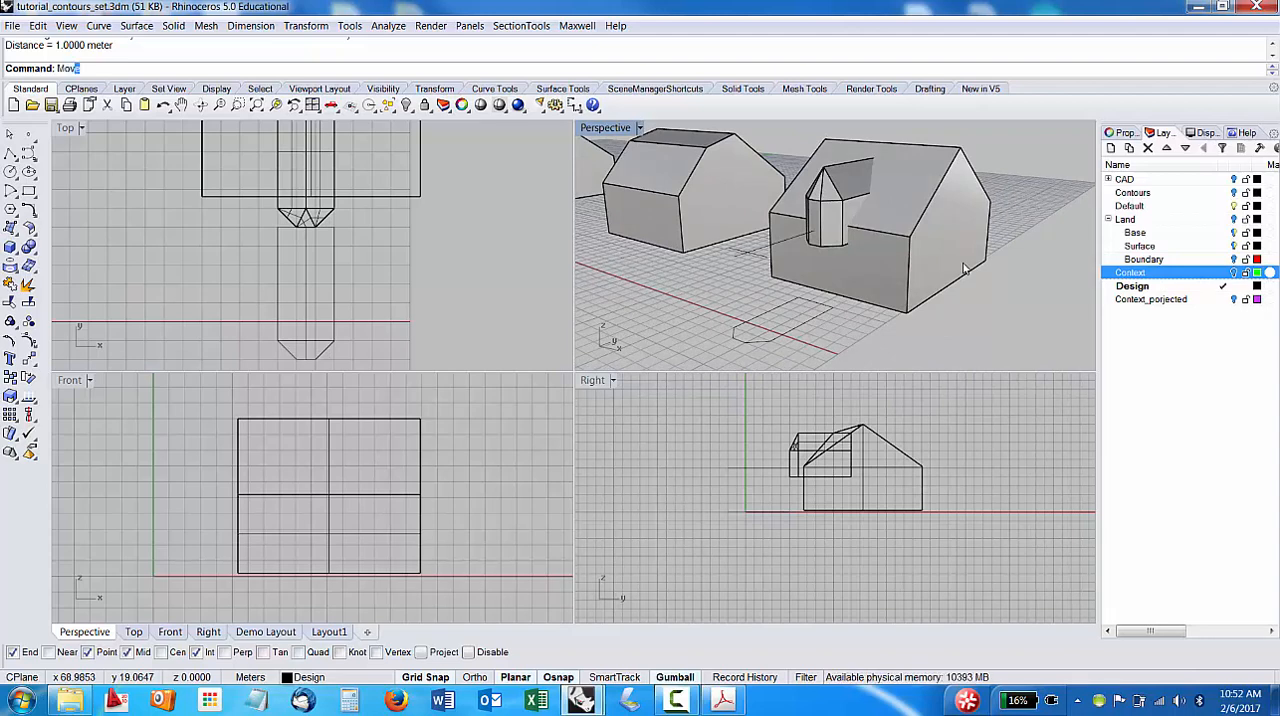
type("eFace")
key("Return")
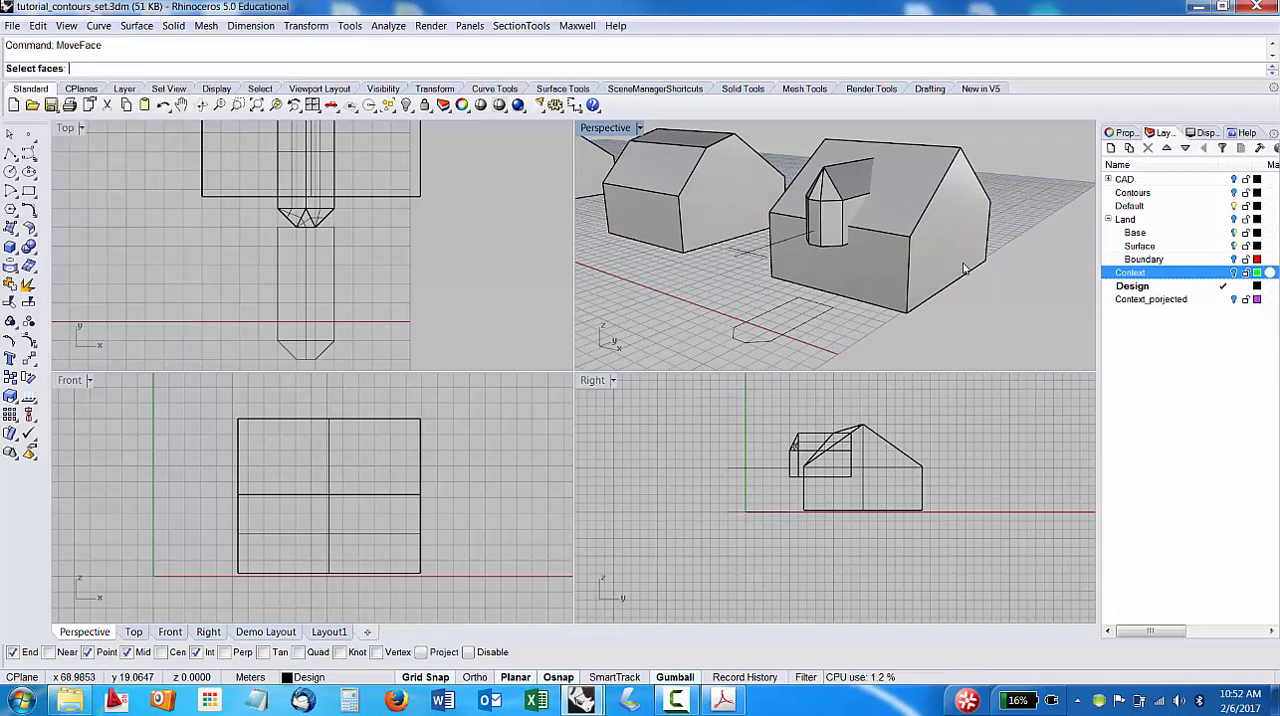
left_click(939, 232)
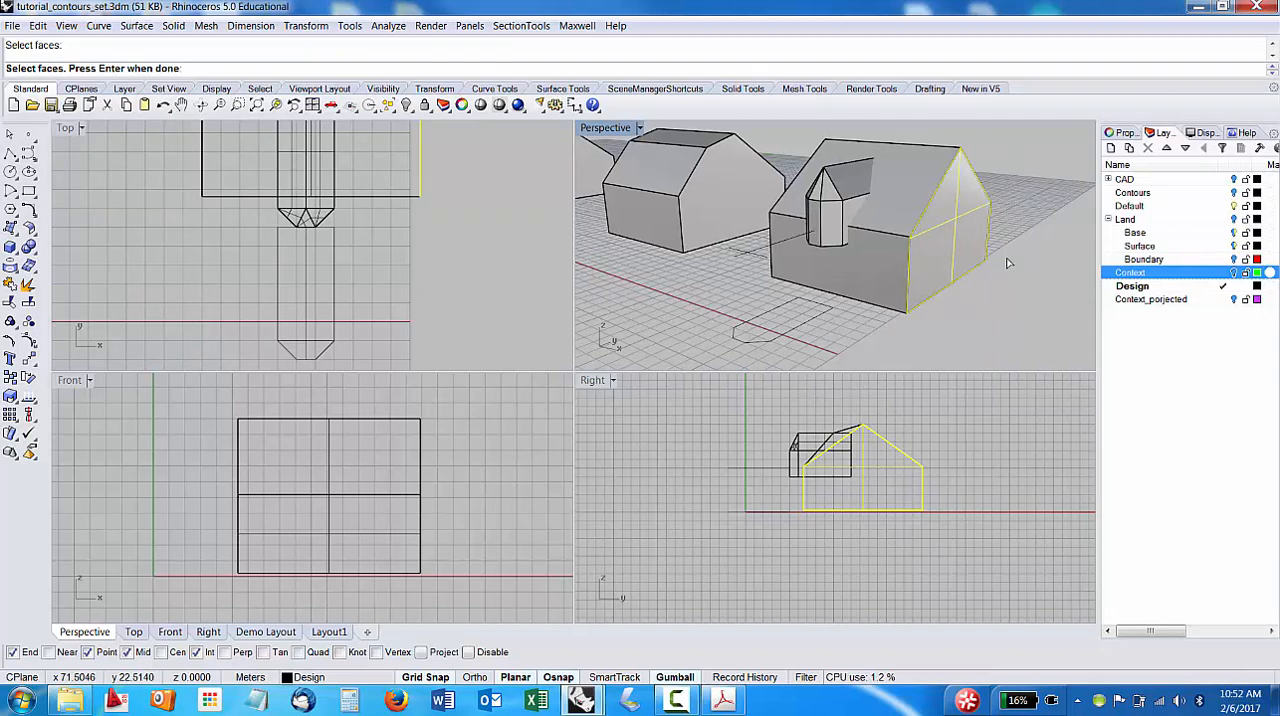
mouse_move(922, 302)
right_mouse_down()
mouse_move(981, 287)
mouse_move(962, 309)
mouse_move(893, 303)
mouse_move(931, 301)
right_mouse_up()
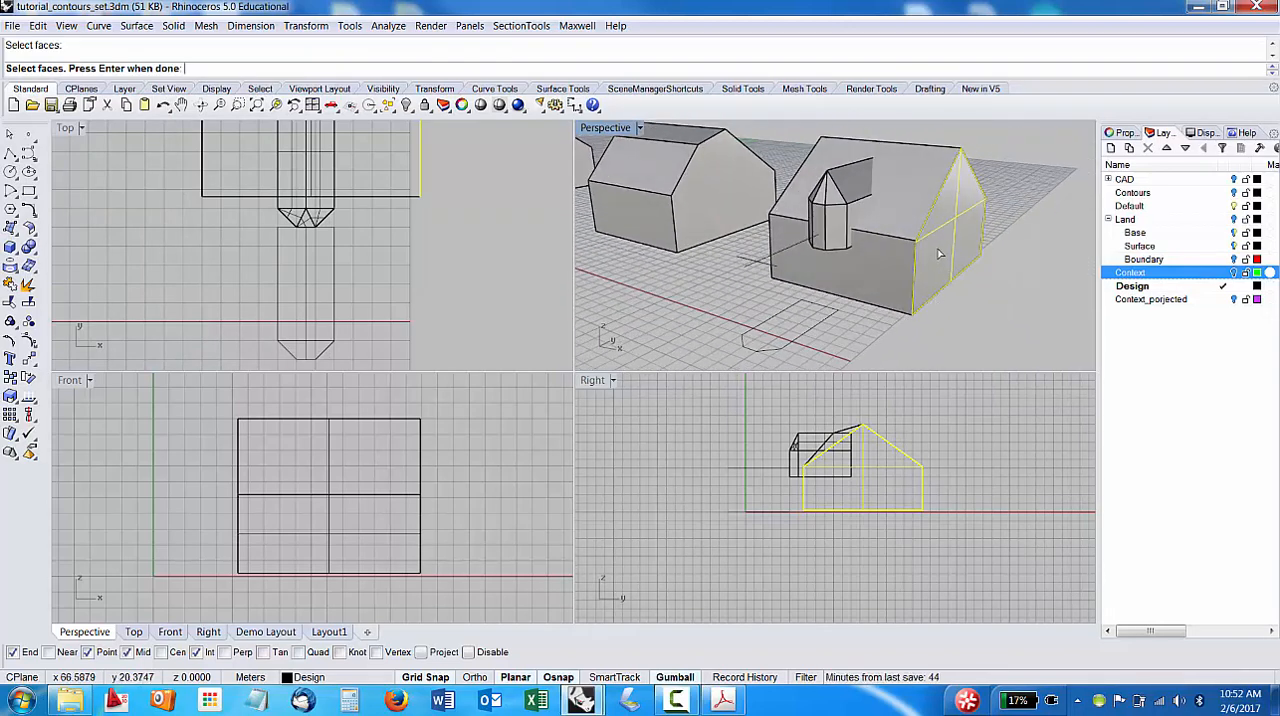
key("Return")
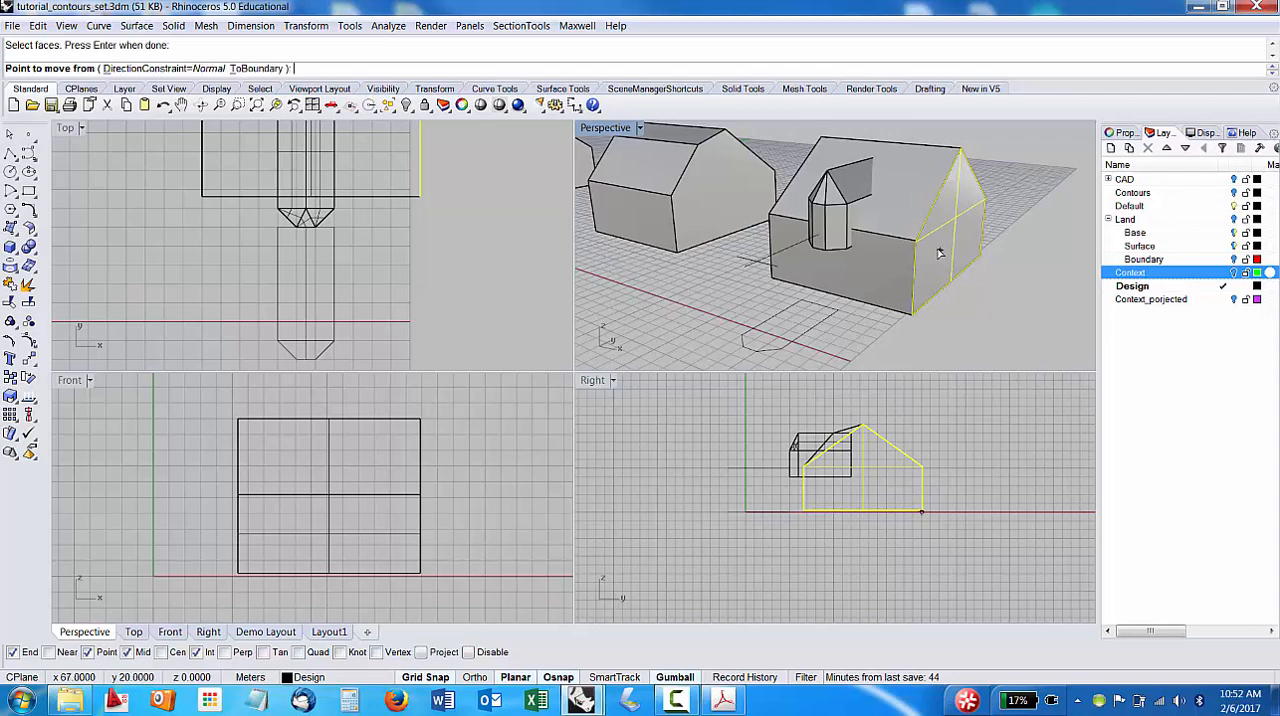
left_click(912, 317)
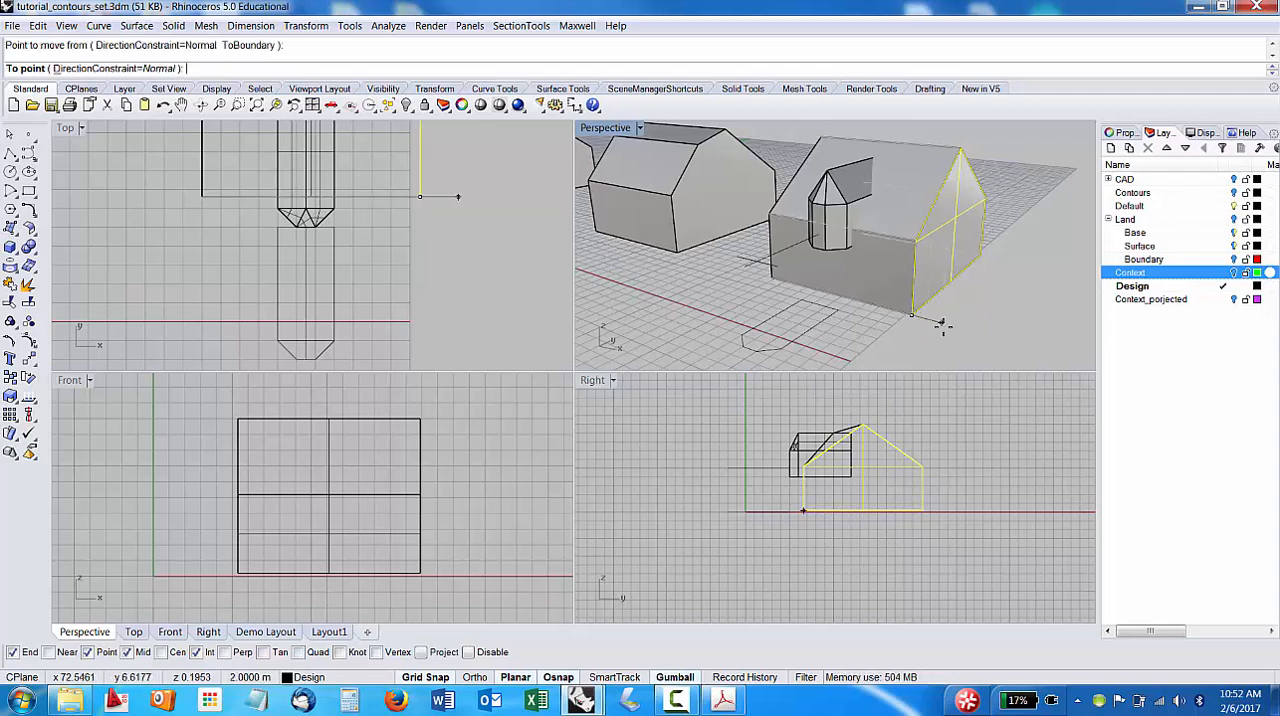
left_click(958, 330)
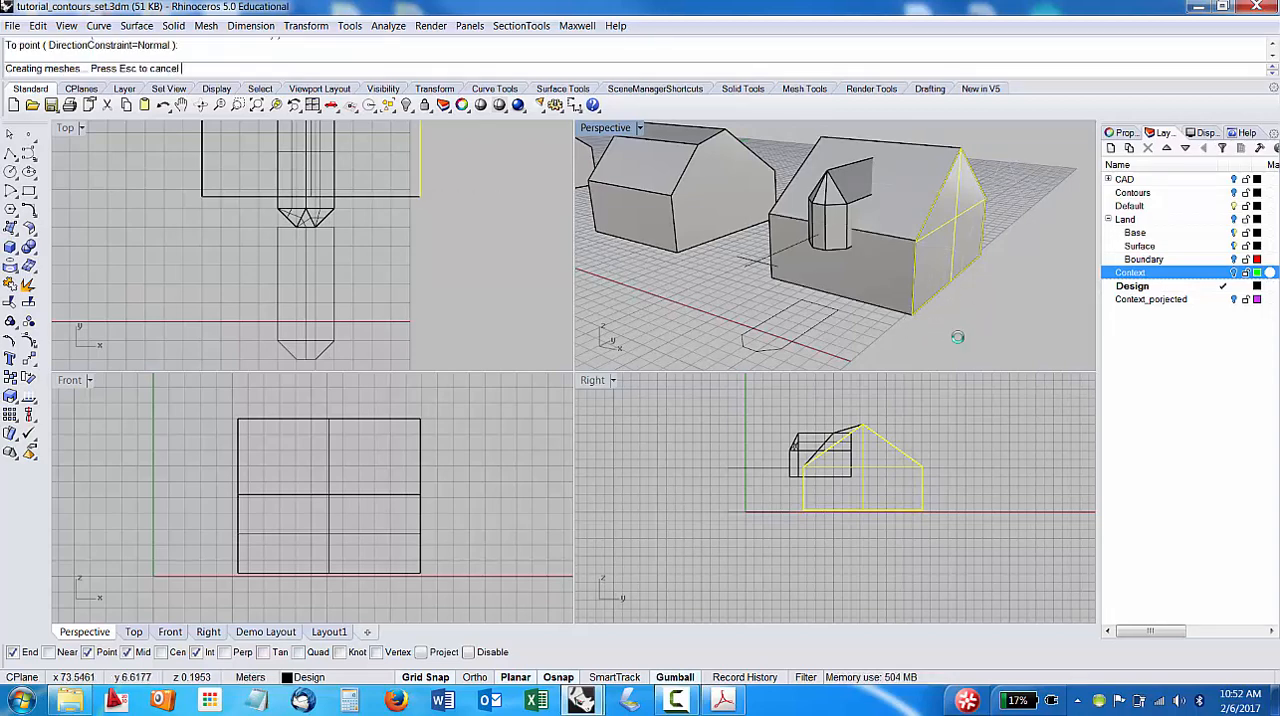
mouse_move(967, 314)
right_mouse_down()
mouse_move(1023, 282)
mouse_move(1031, 312)
mouse_move(983, 318)
right_mouse_up()
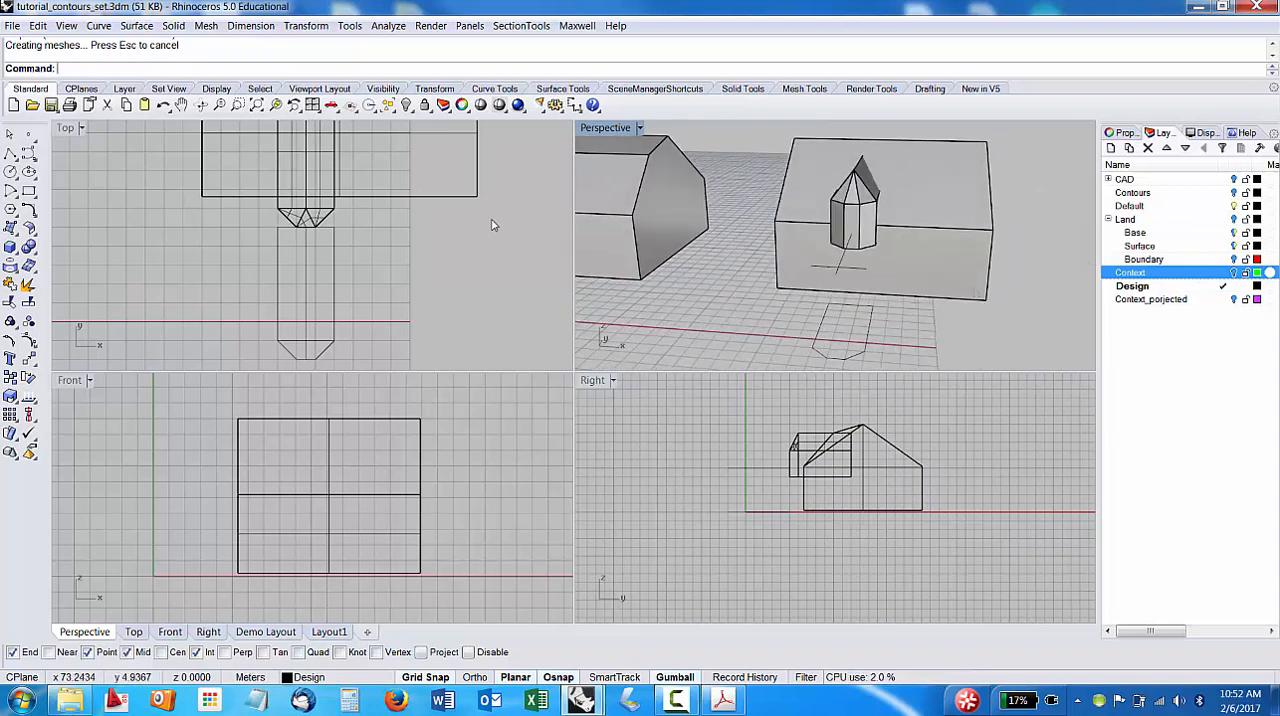
Make Default the current layer, and toggle the Design layer's visibility off and back on to check its contents.
scroll(927, 237, "down", 5)
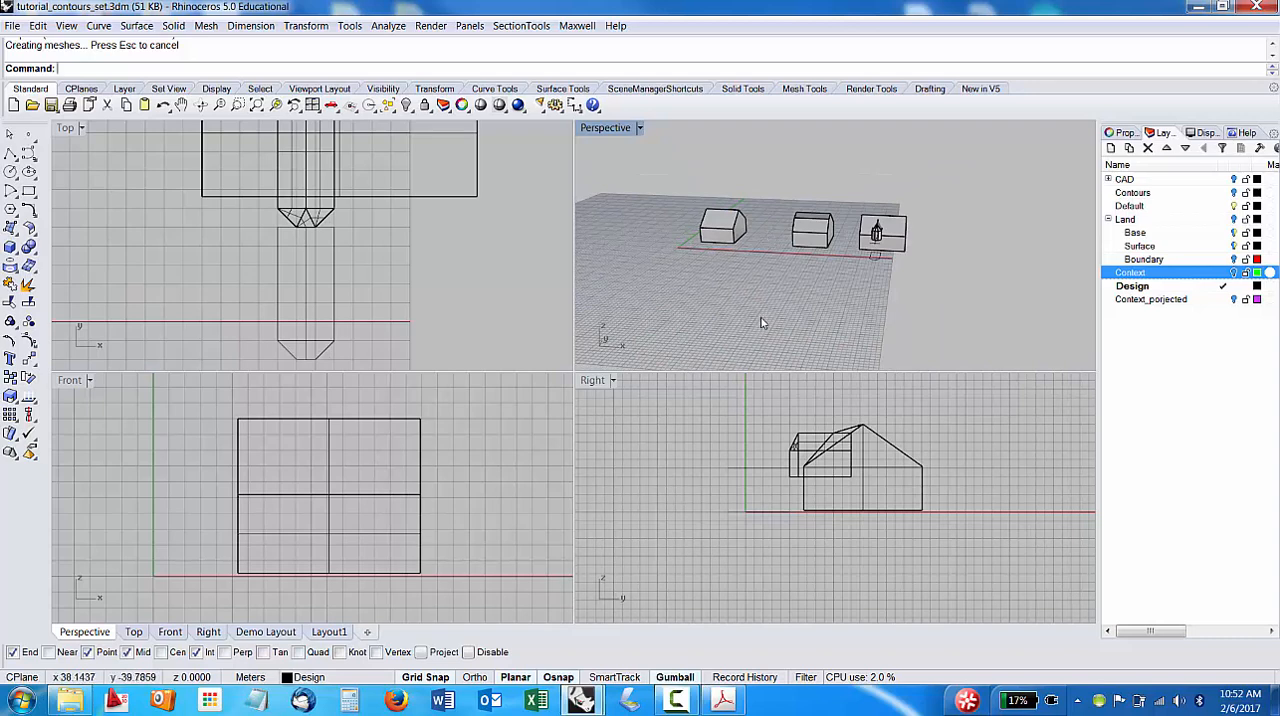
right_click_drag(763, 323, 849, 274)
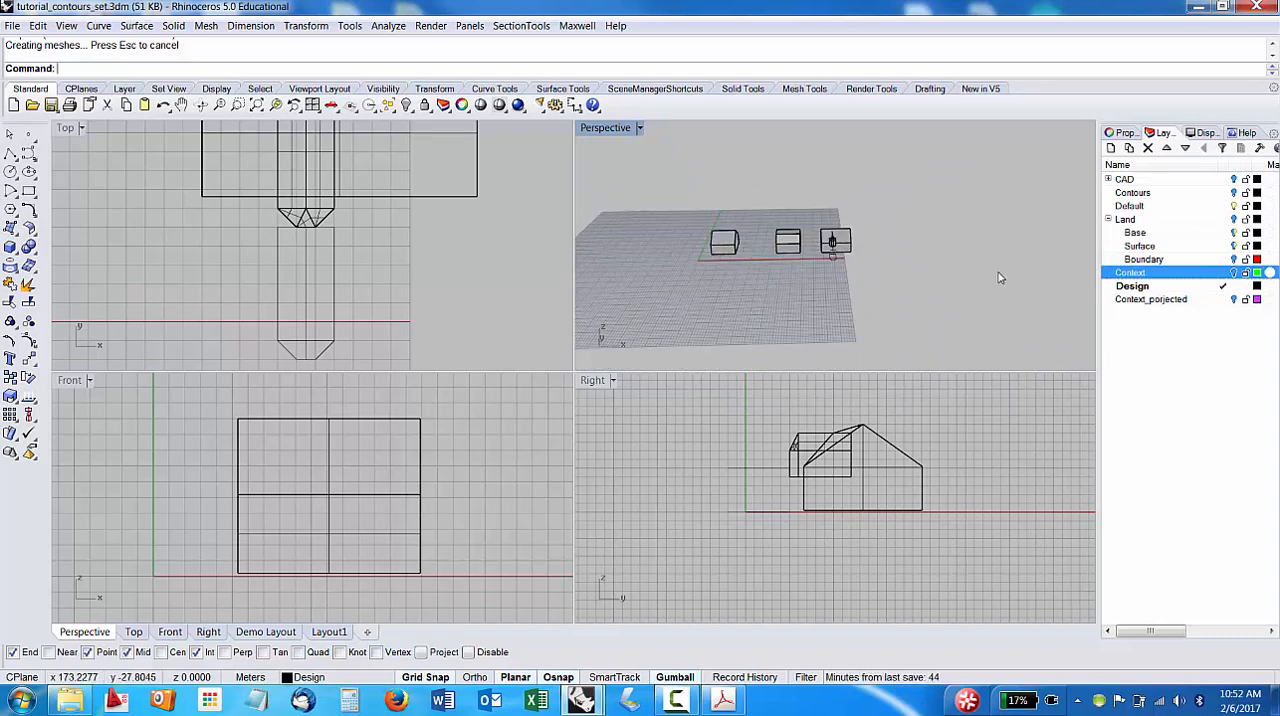
left_click(727, 242)
left_click(914, 278)
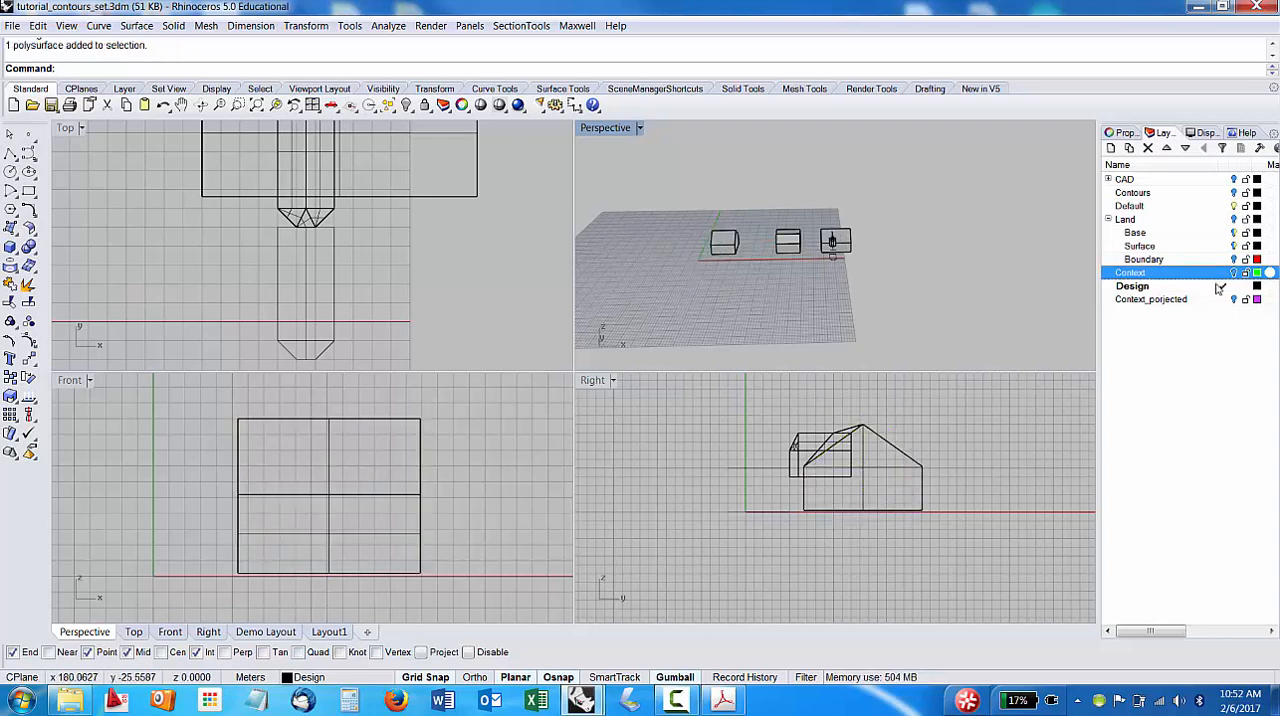
double_click(1136, 207)
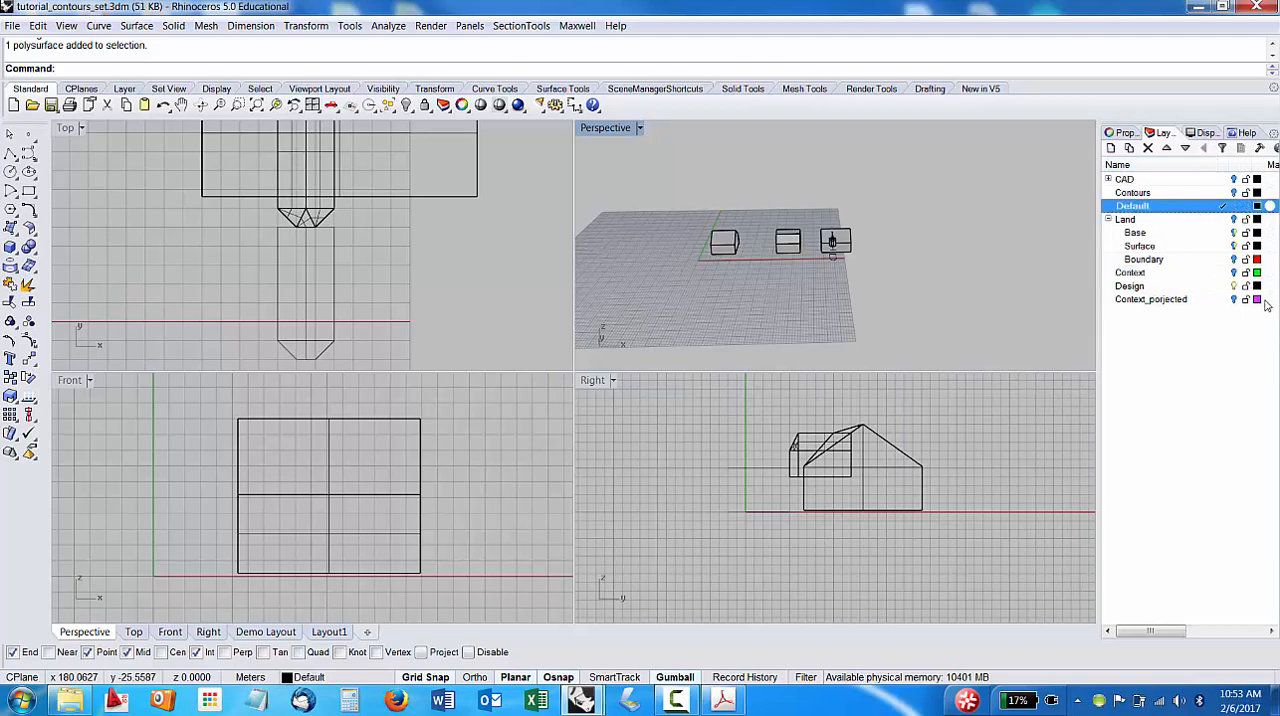
left_click(1235, 286)
left_click(1235, 286)
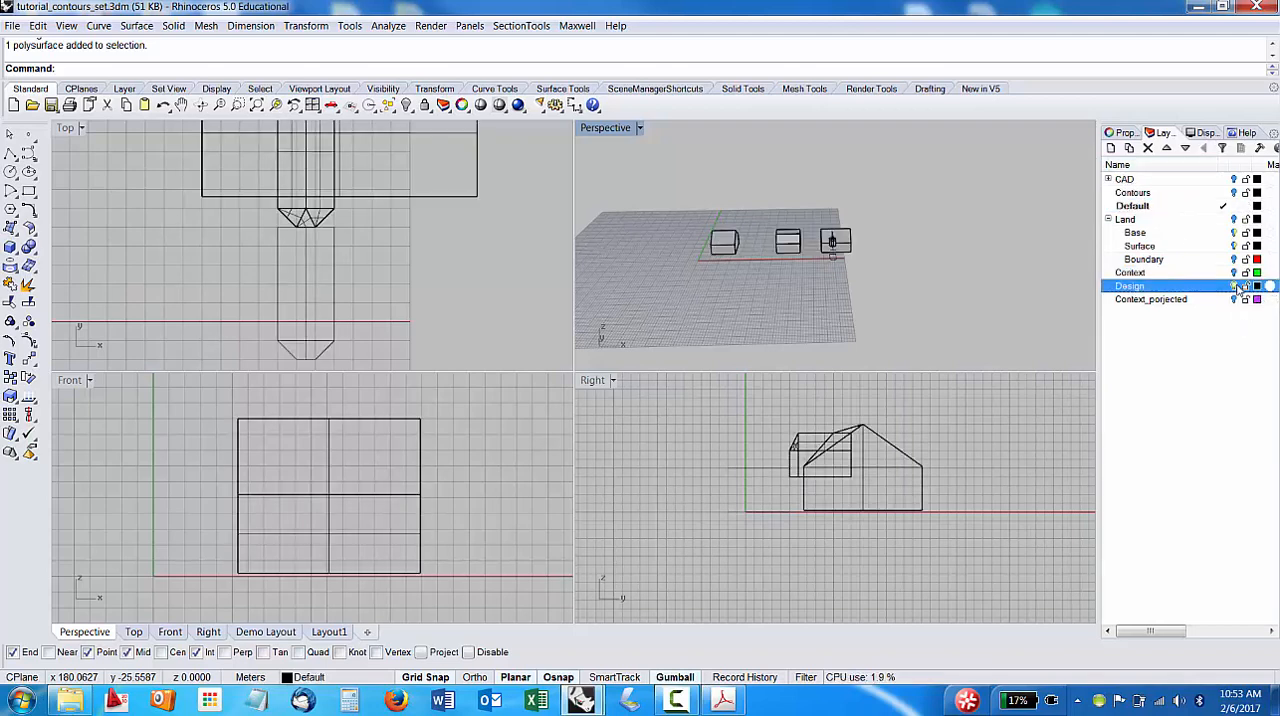
left_click(1235, 286)
left_click(1235, 286)
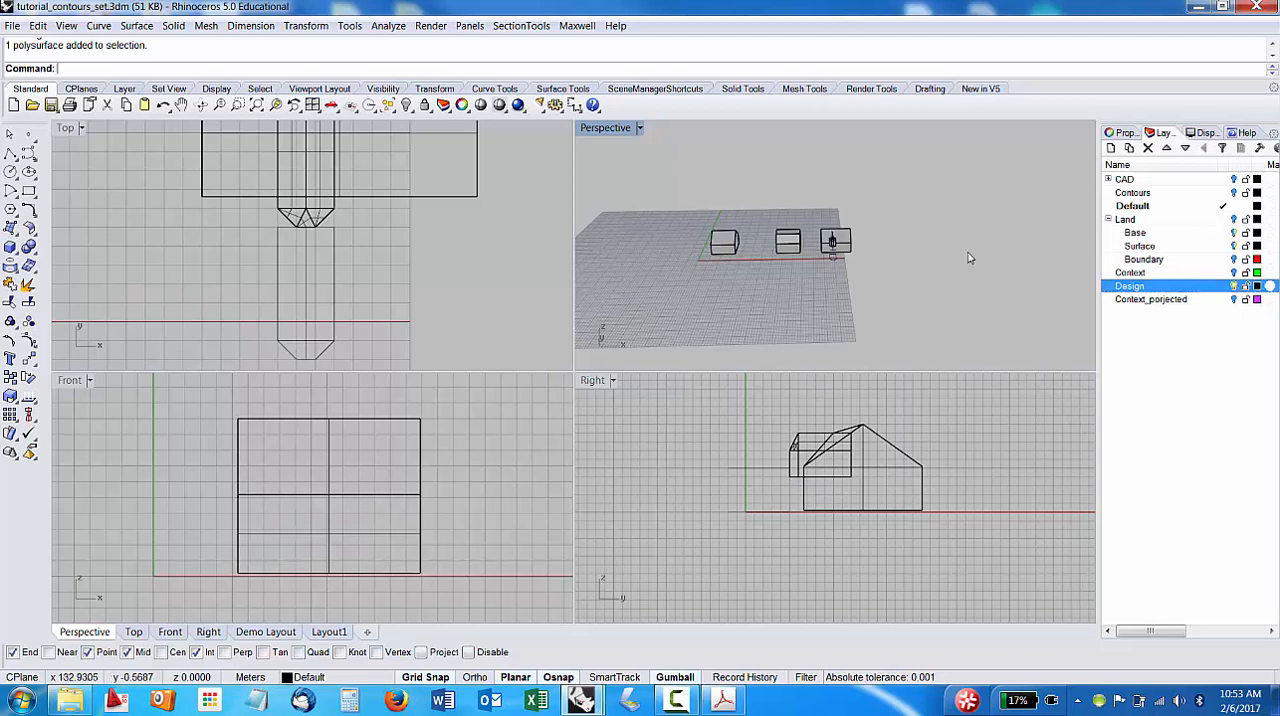
Select the two building variations farthest from the origin, with their roof surfaces and curves, and reassign them to the Default layer.
left_click_drag(922, 260, 764, 212)
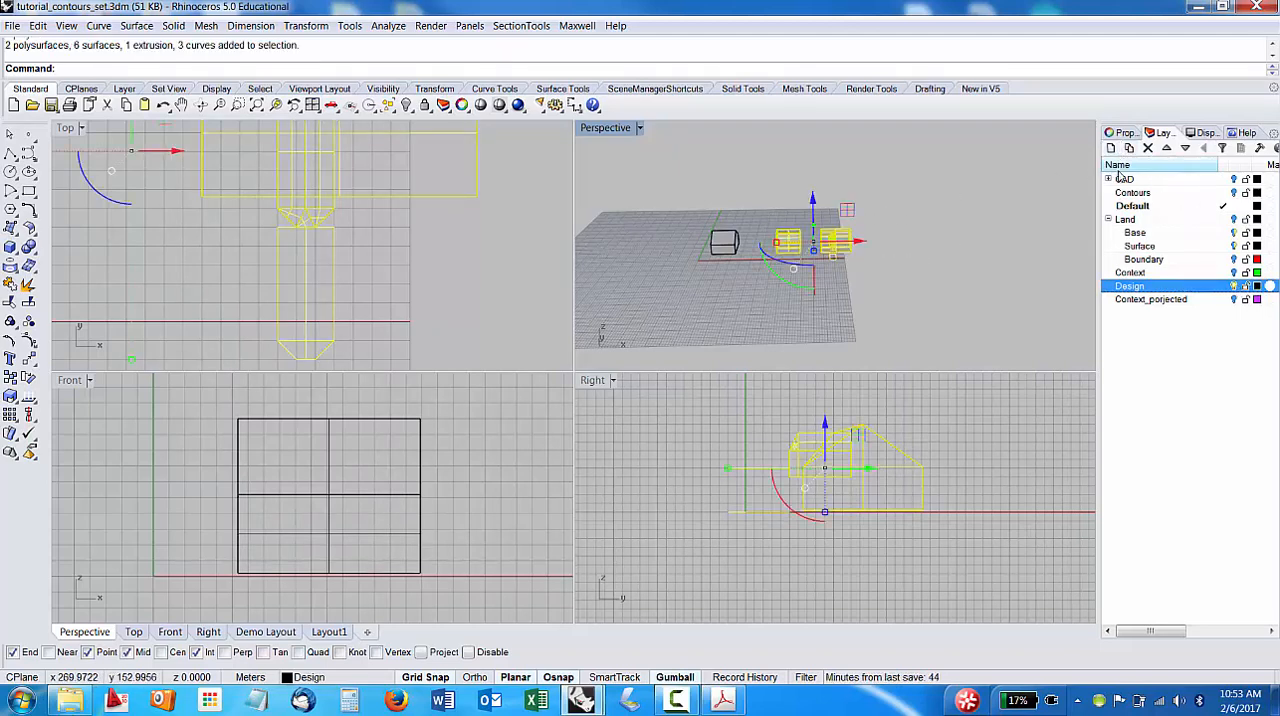
left_click(1121, 133)
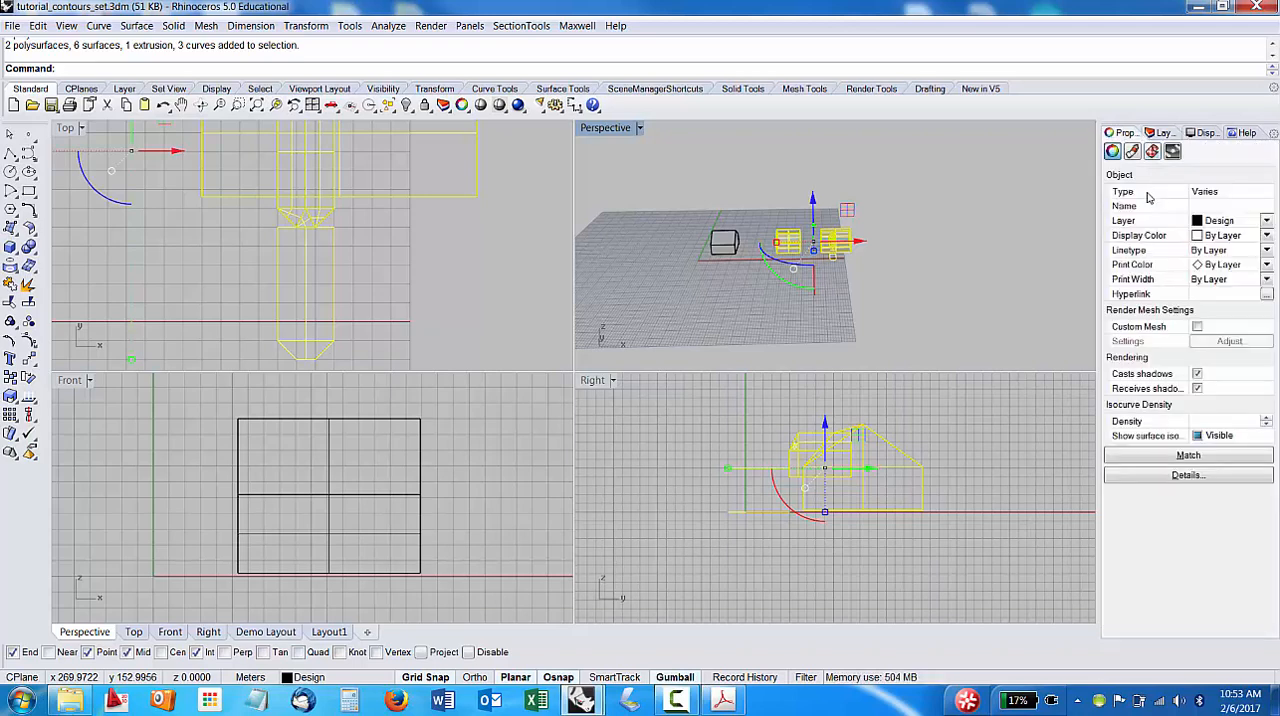
left_click(1268, 222)
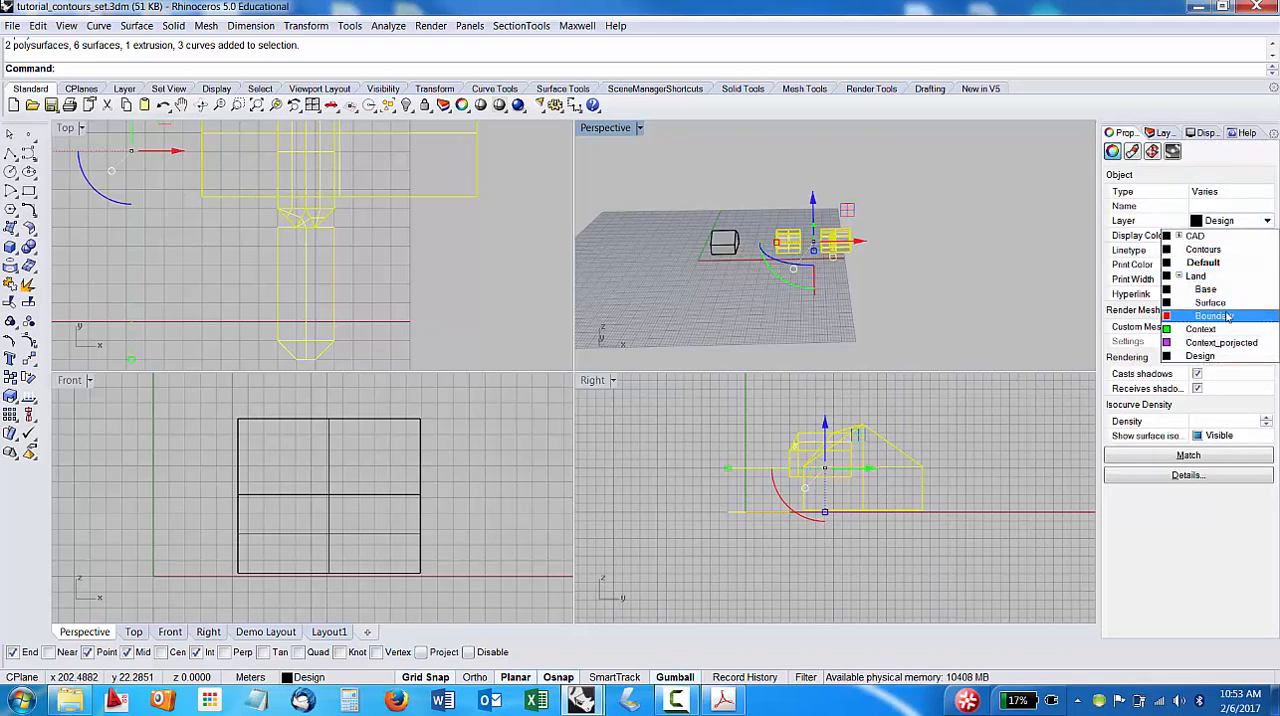
left_click(1205, 263)
left_click(903, 252)
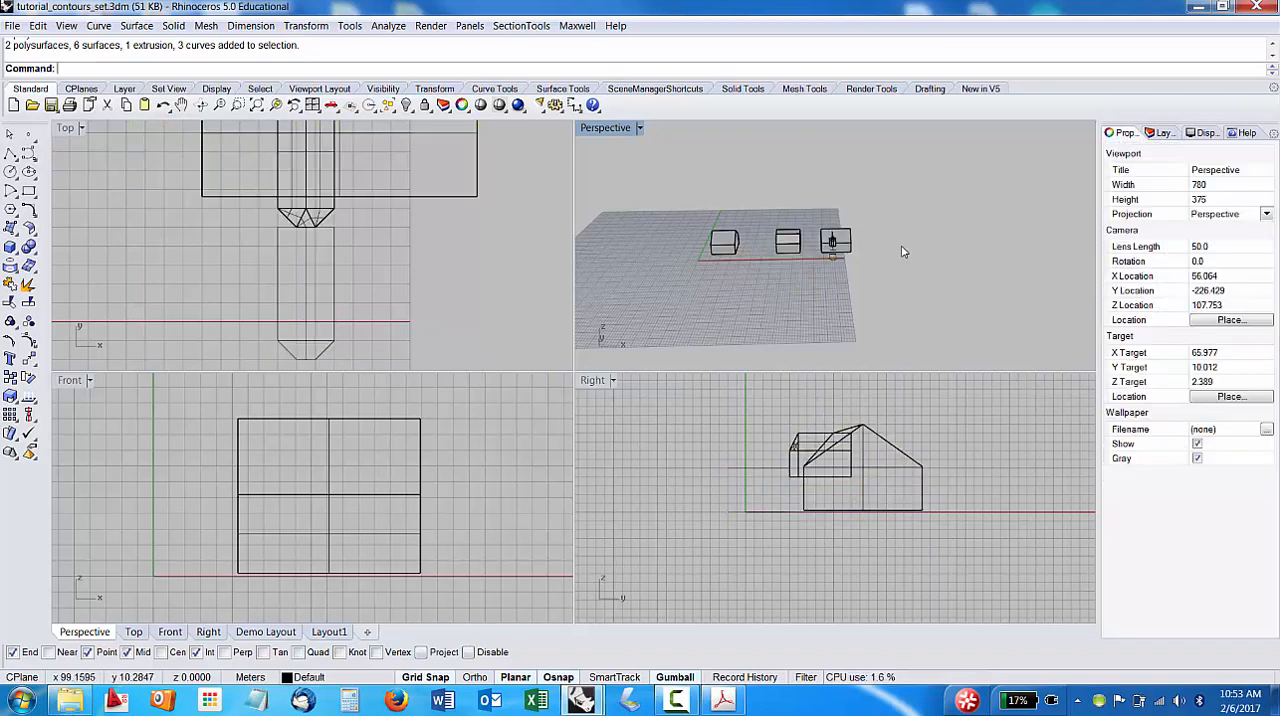
left_click(1160, 133)
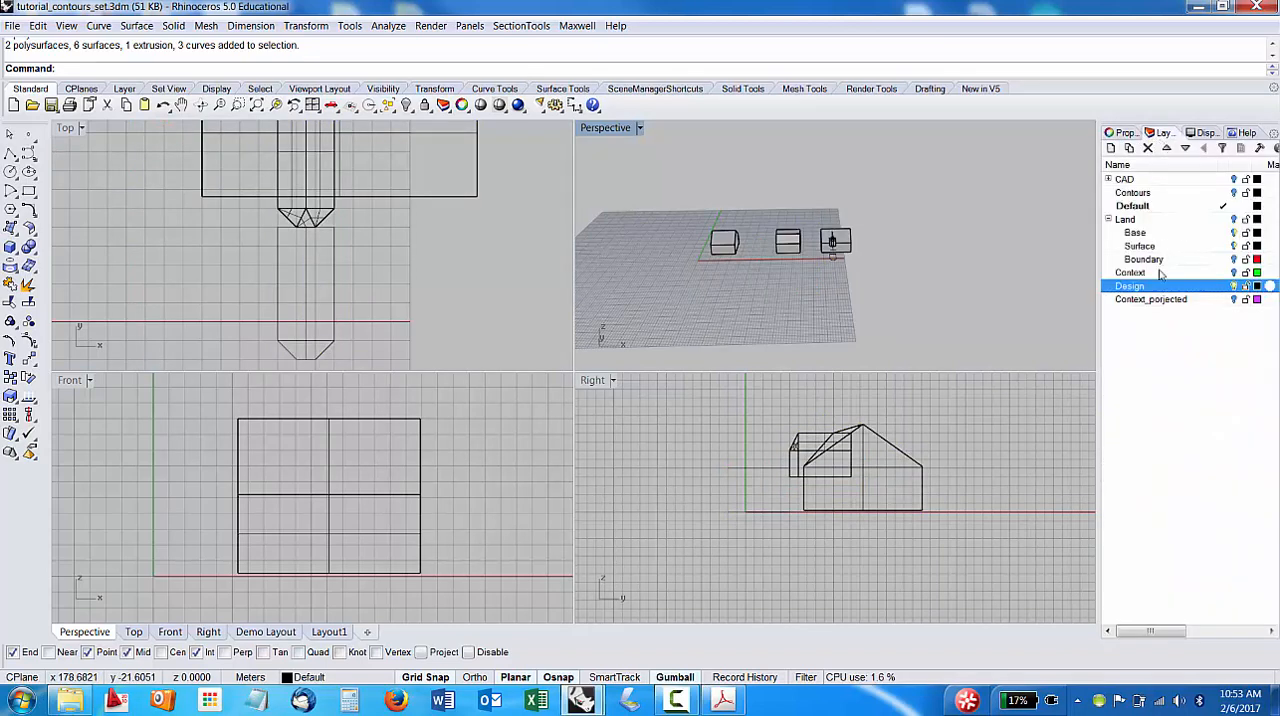
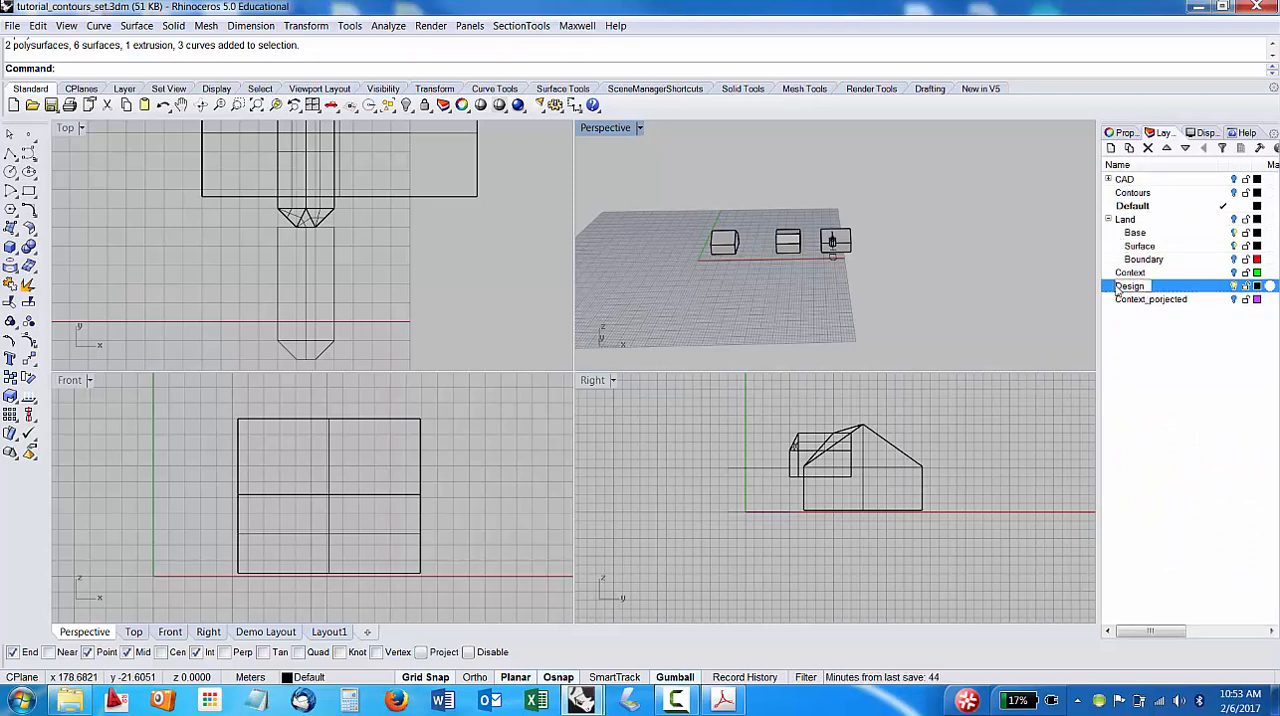
Make Design the current layer, turn off the Default layer and turn on the Land layer.
double_click(1135, 287)
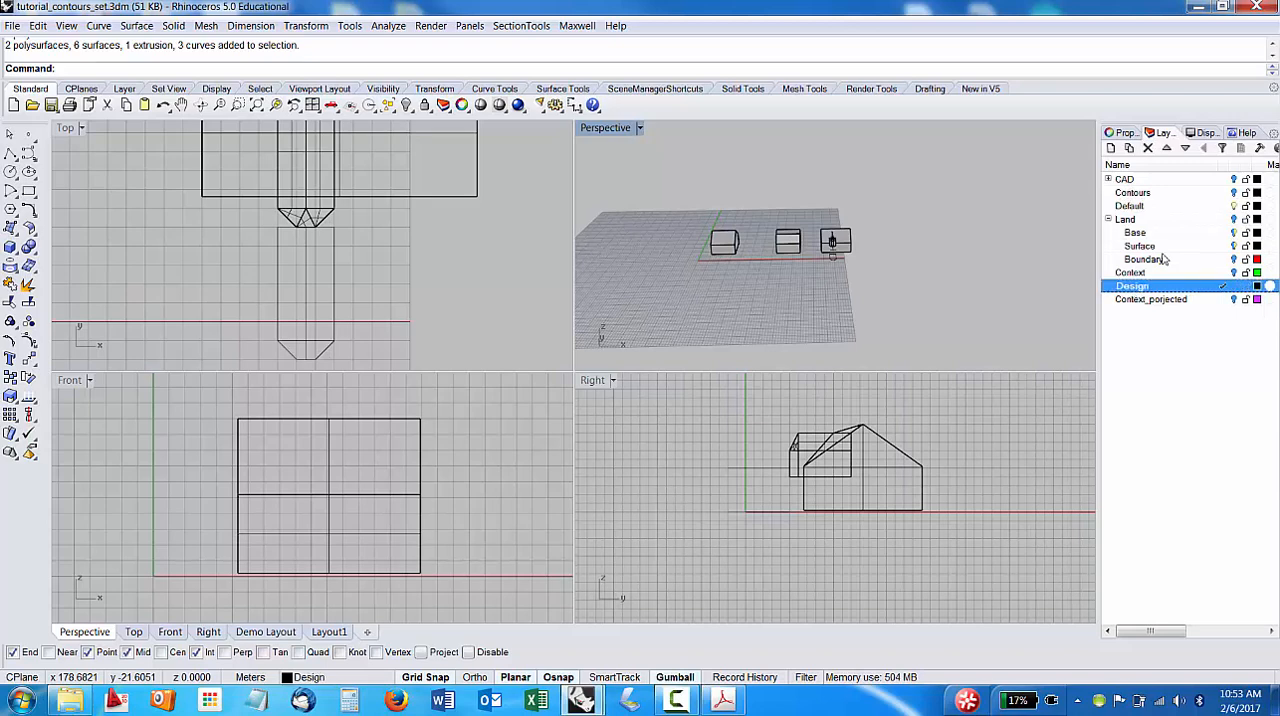
left_click(1236, 207)
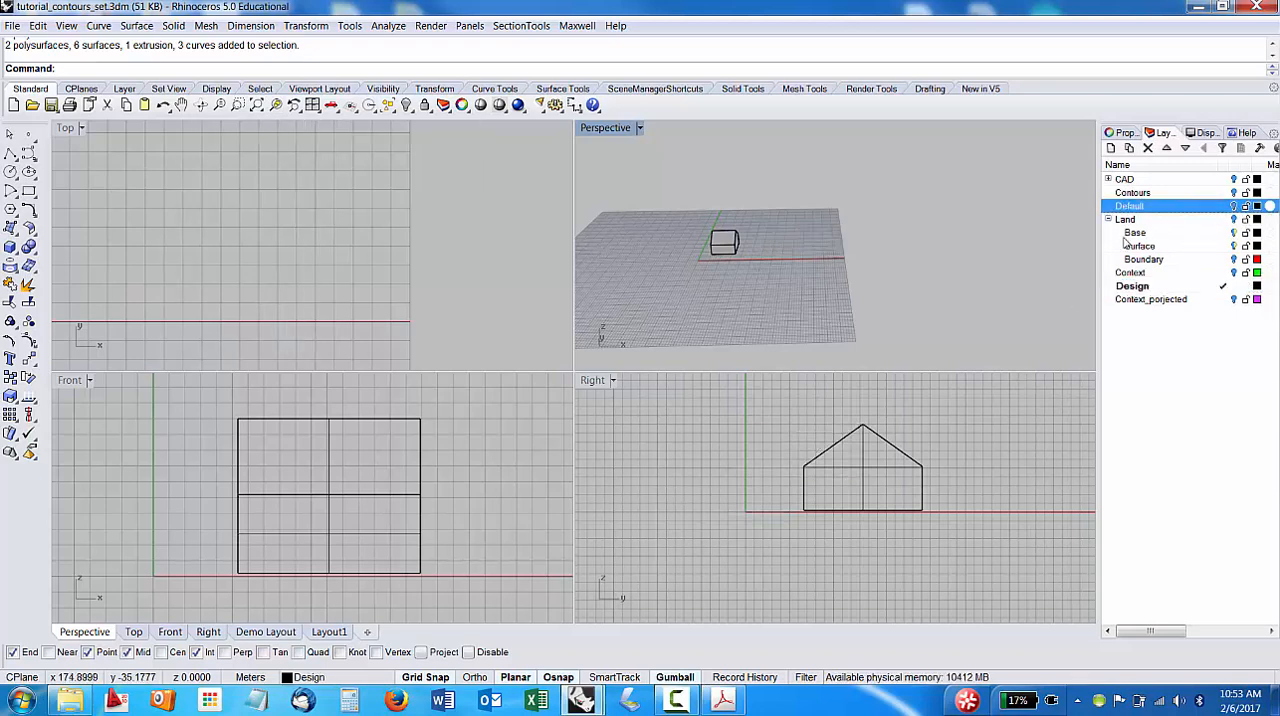
left_click(1234, 219)
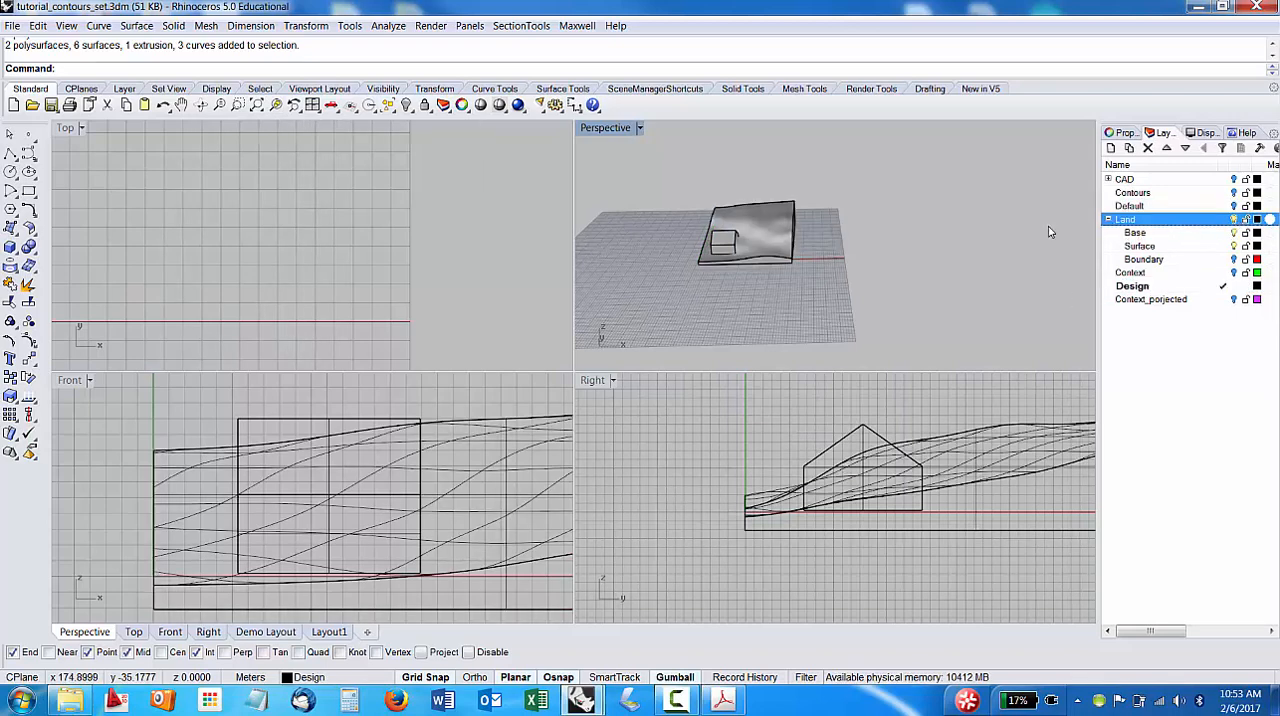
right_click_drag(1050, 232, 847, 321)
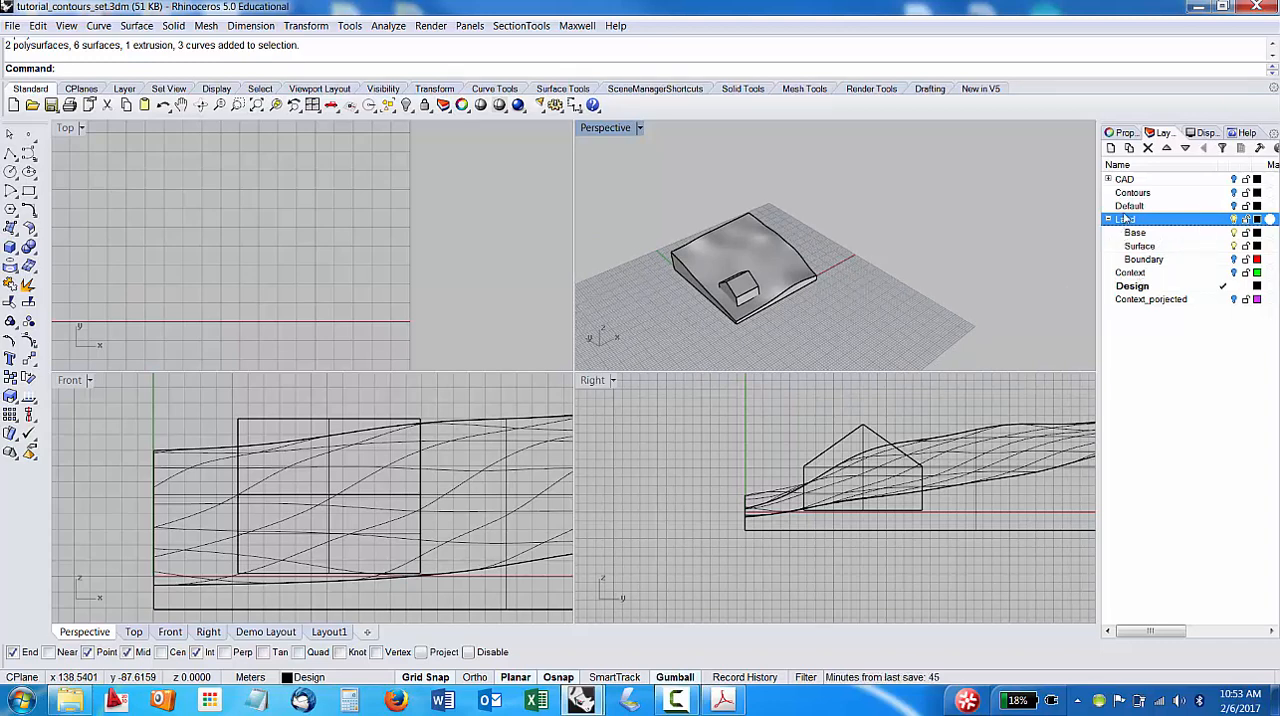
Check the Context layer and leave it hidden, showing the Context_porjected layer's footprints on the terrain instead.
left_click(1238, 275)
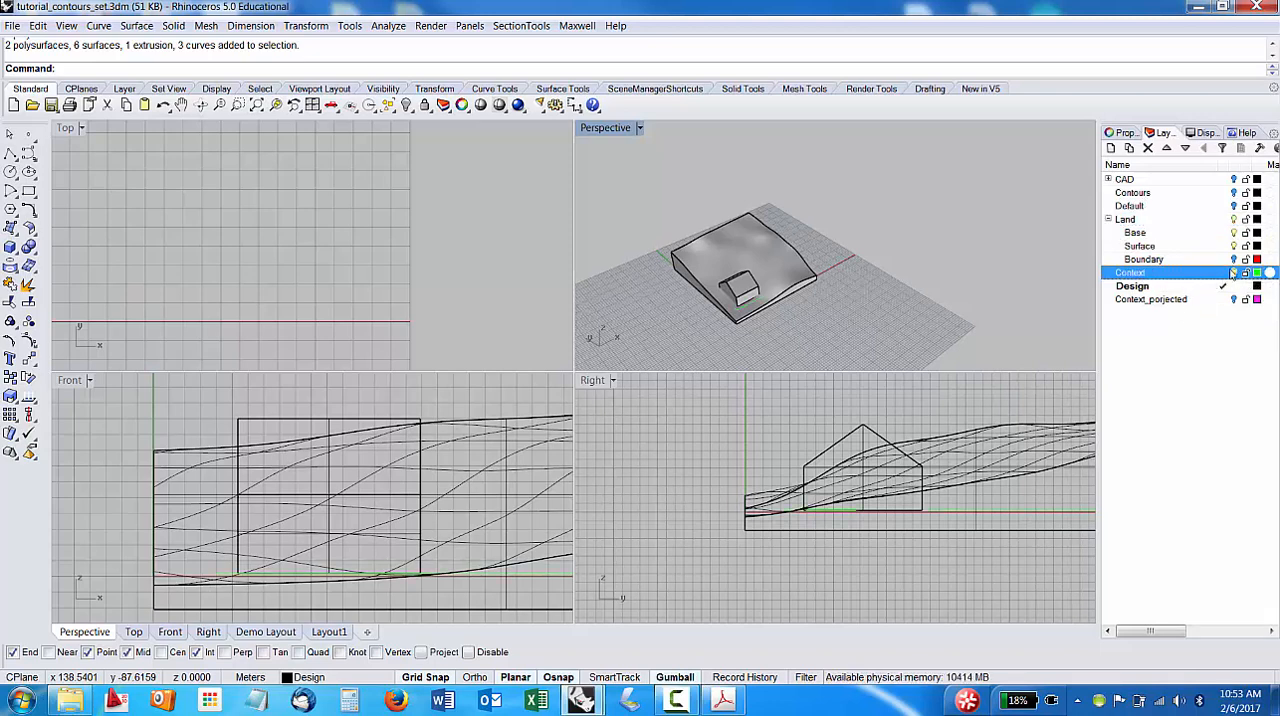
left_click(1234, 260)
left_click(1234, 273)
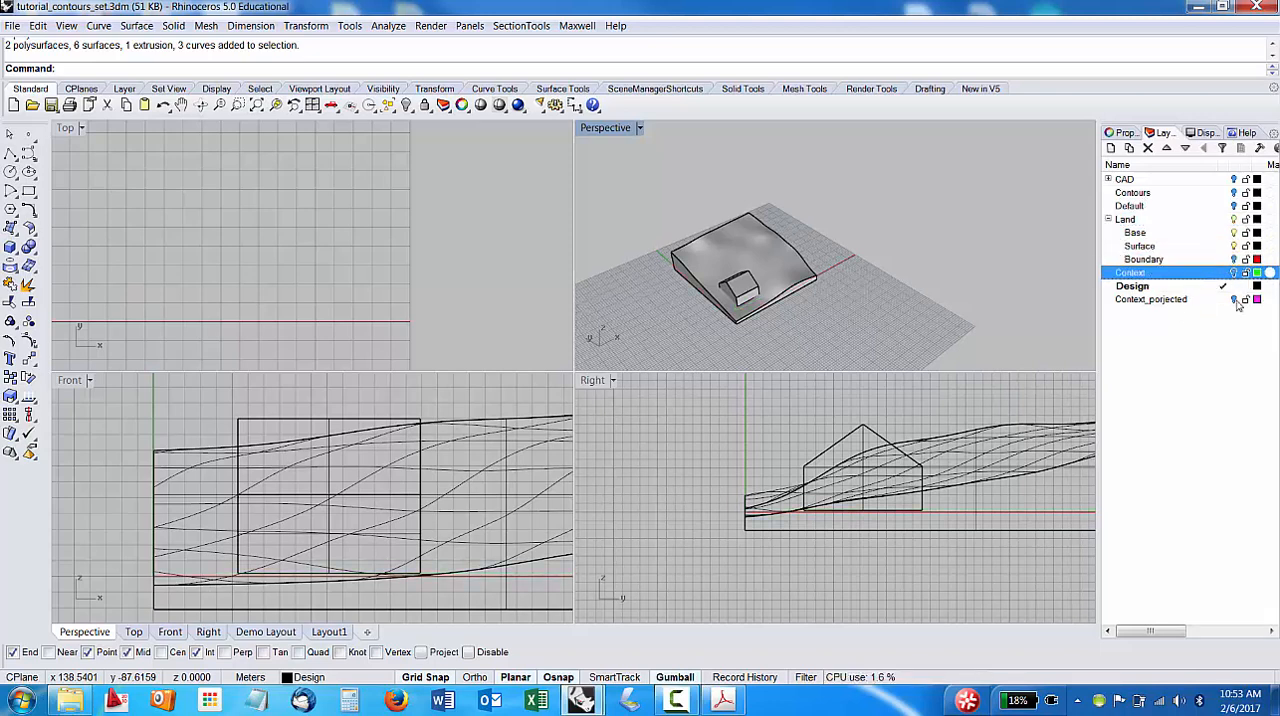
left_click(1234, 299)
right_click_drag(860, 290, 880, 234)
scroll(765, 273, "up", 9)
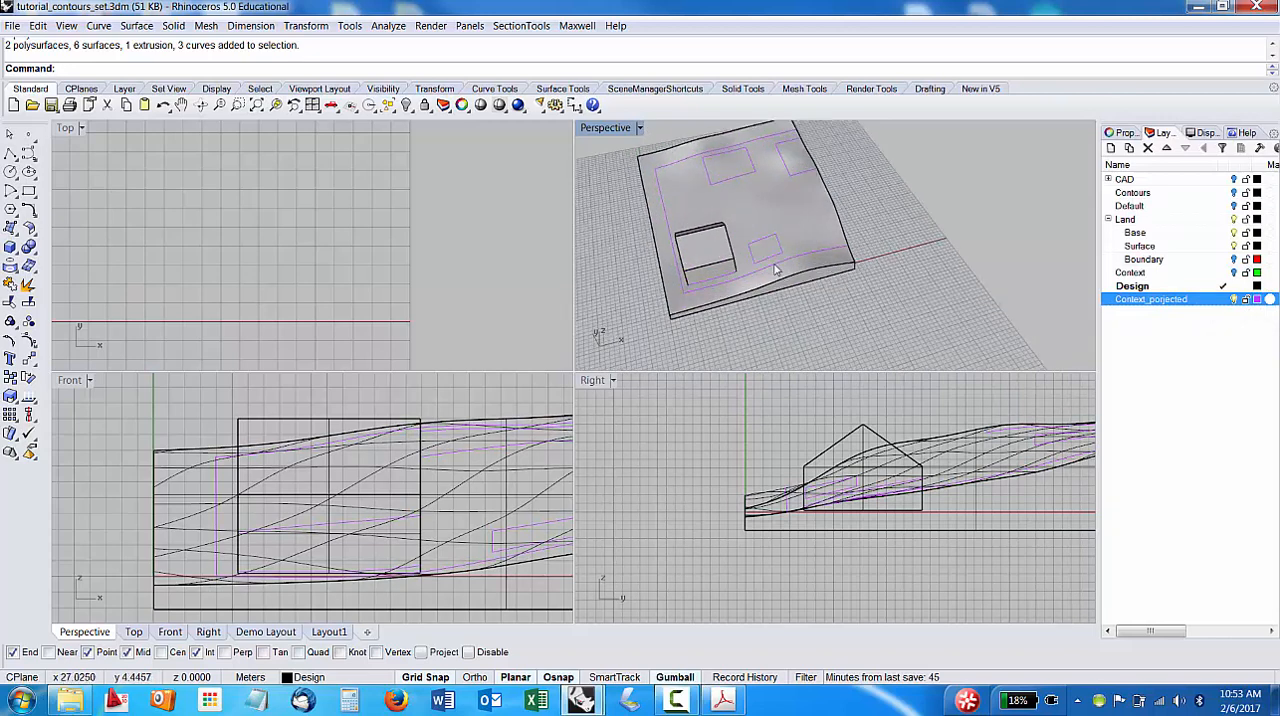
Raise the gabled building vertically by about 8 m, so that it sits above the terrain.
left_click(677, 242)
left_click_drag(651, 200, 640, 165)
scroll(277, 197, "down", 15)
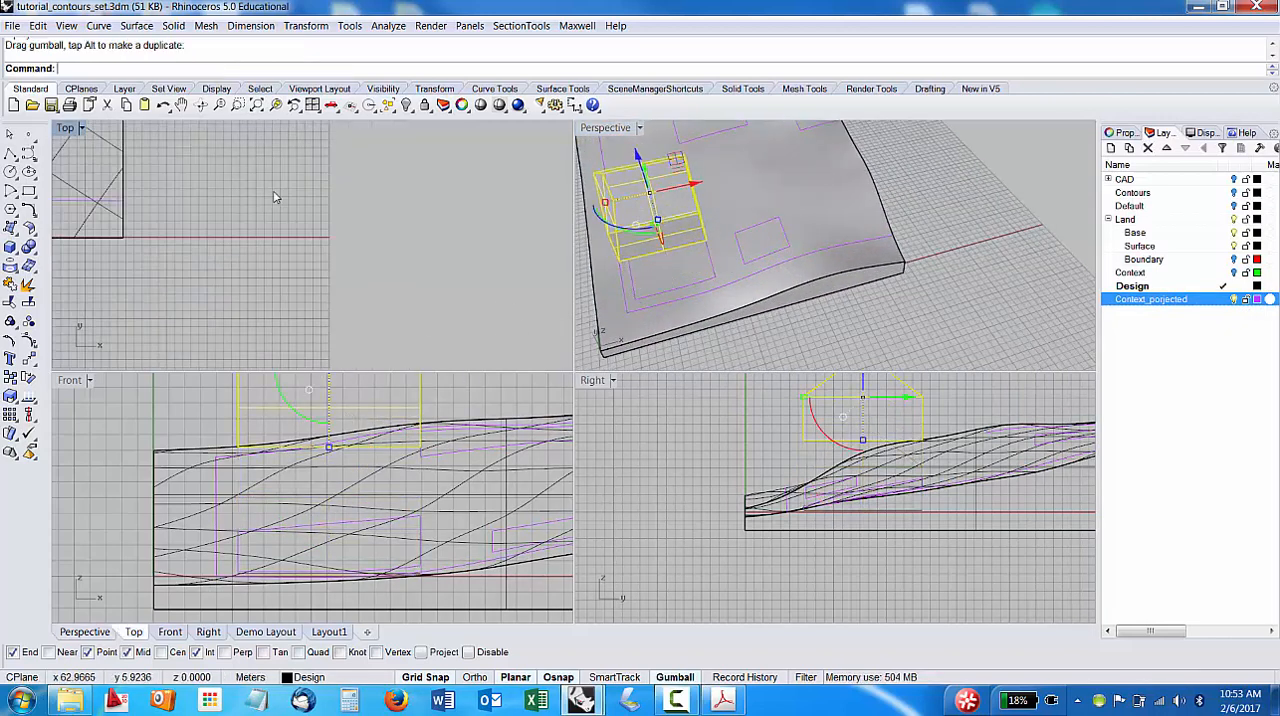
Shift the building in plan along both the Y and X axes, away from its projected footprint, and deselect it.
right_click_drag(287, 212, 365, 324)
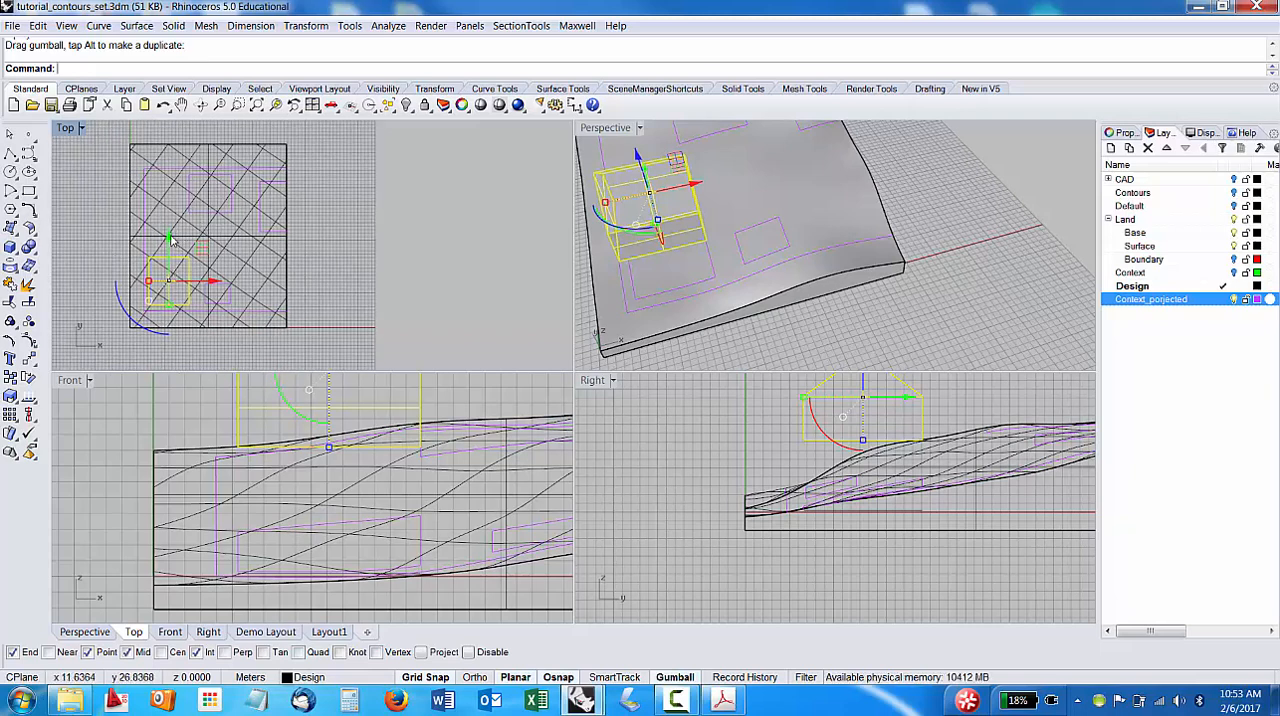
left_click_drag(172, 240, 172, 208)
right_click_drag(191, 276, 247, 270)
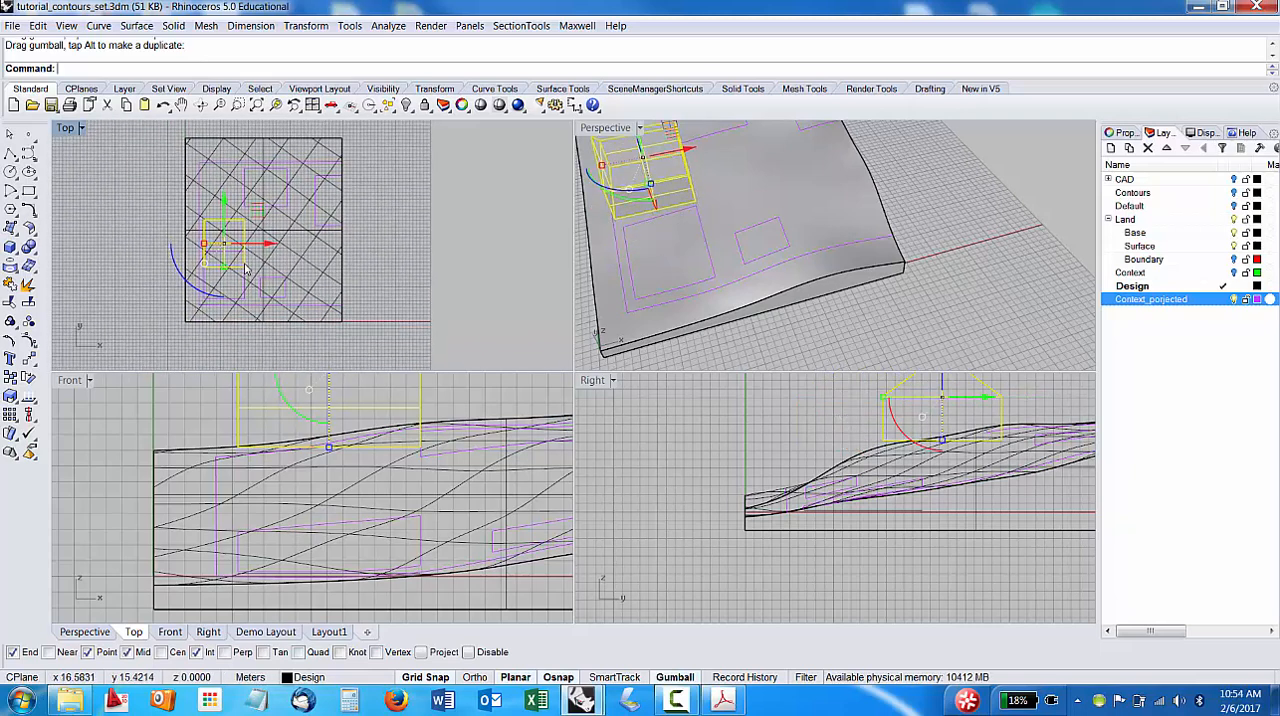
left_click_drag(270, 245, 297, 245)
scroll(218, 281, "up", 2)
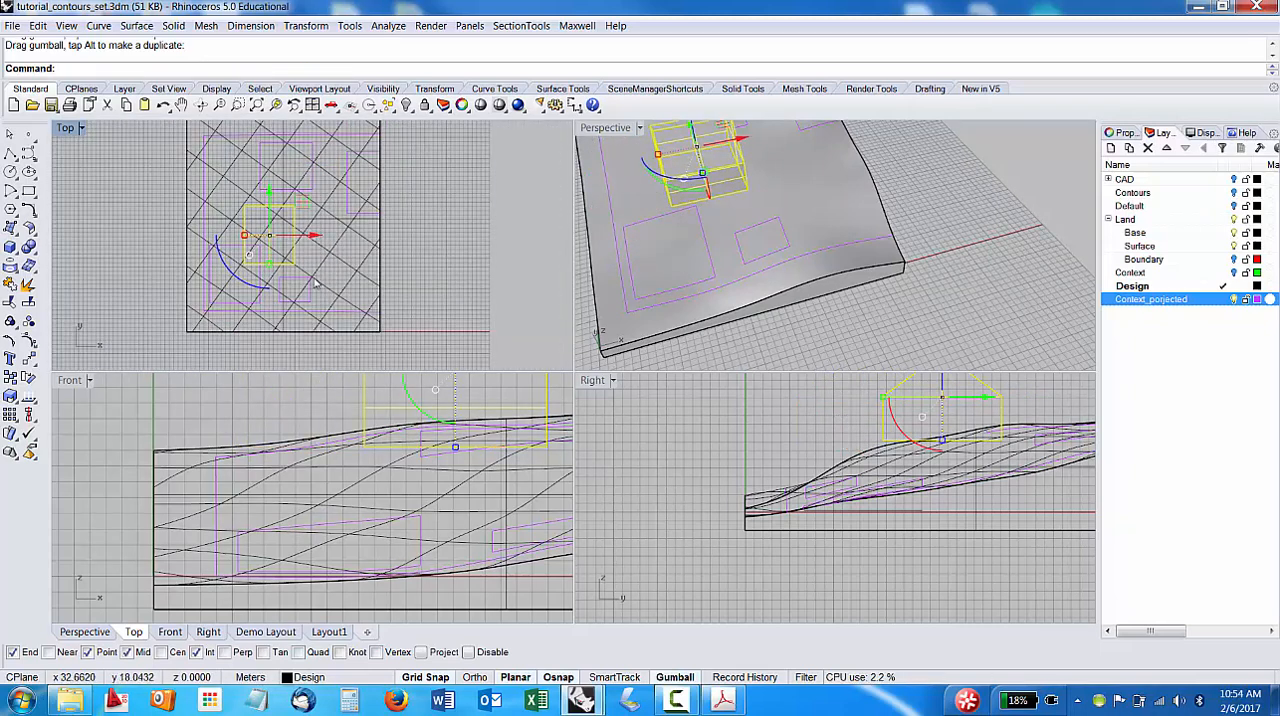
scroll(254, 270, "up", 2)
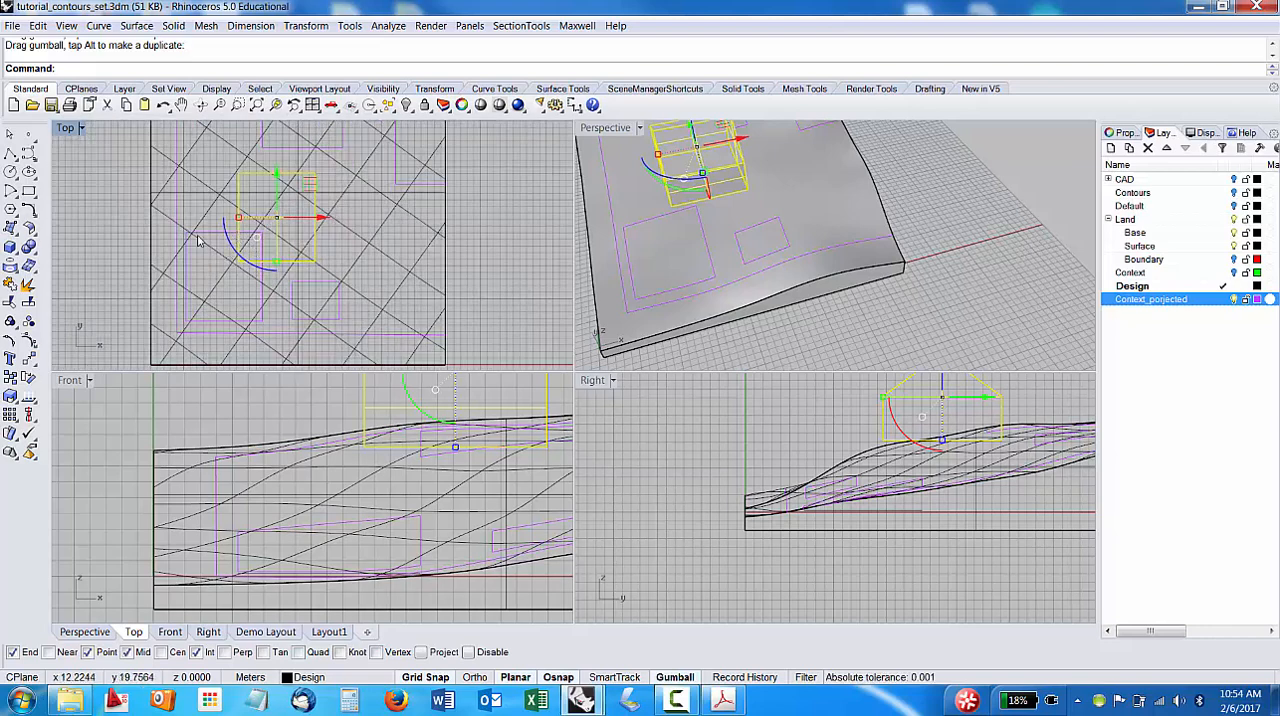
left_click(100, 258)
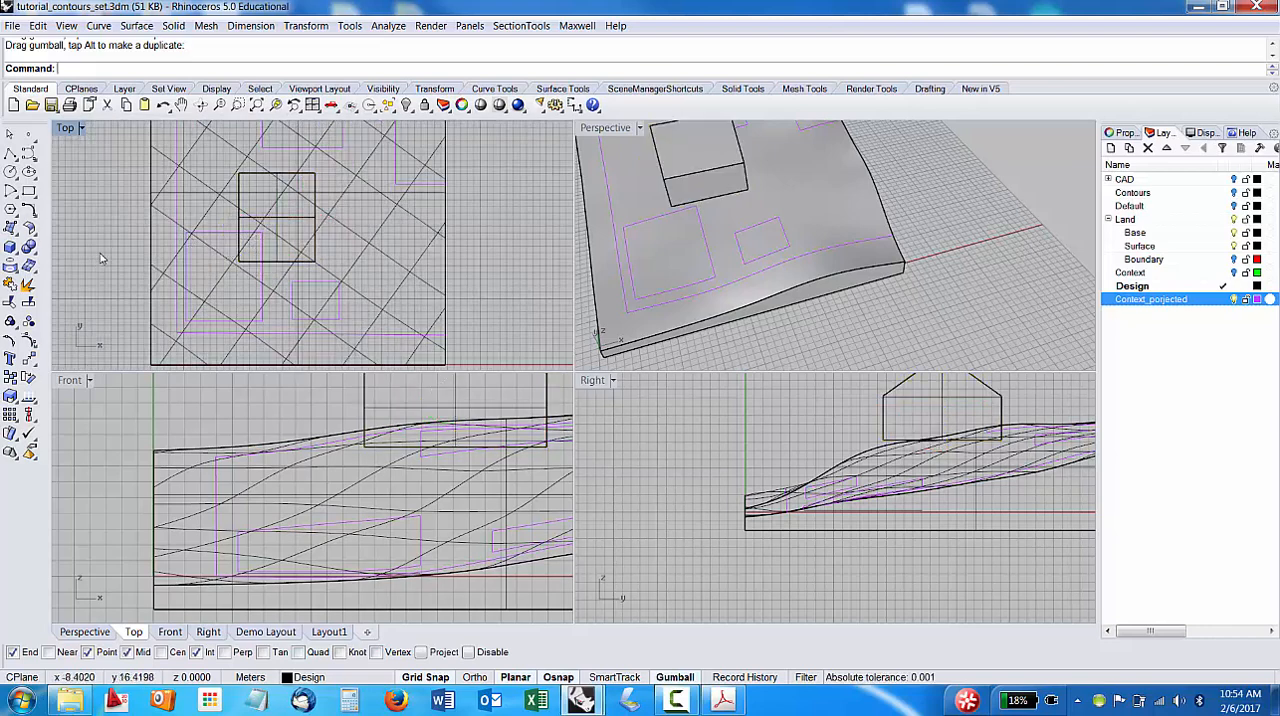
Use Align with the Left option to line up the building with the left edge of its projected footprint in plan.
left_click(84, 64)
type("Align")
key("Return")
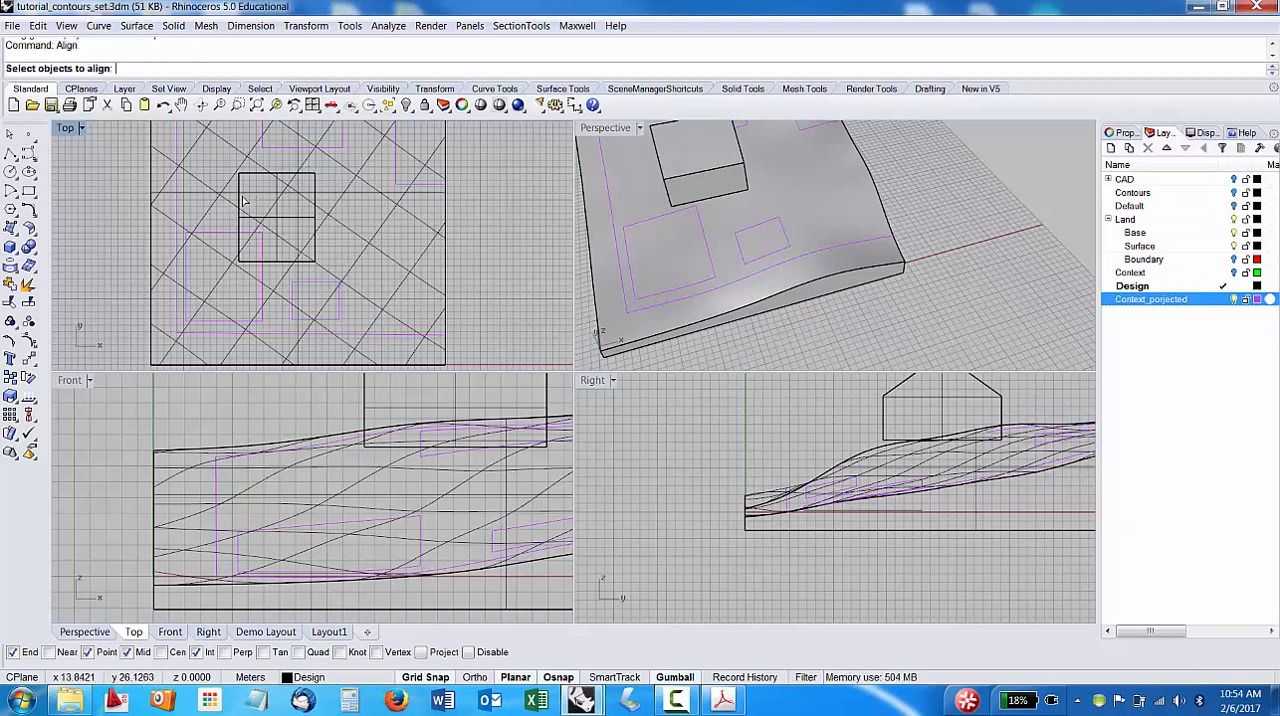
left_click(696, 176)
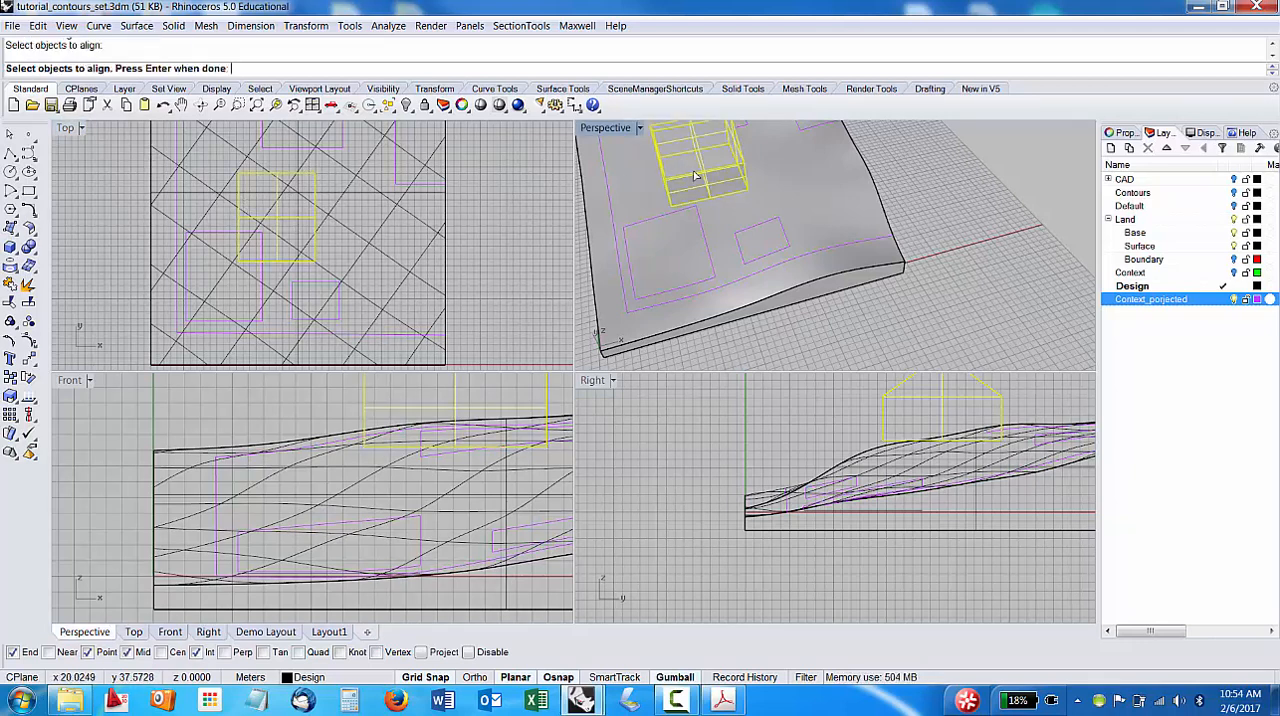
key("Return")
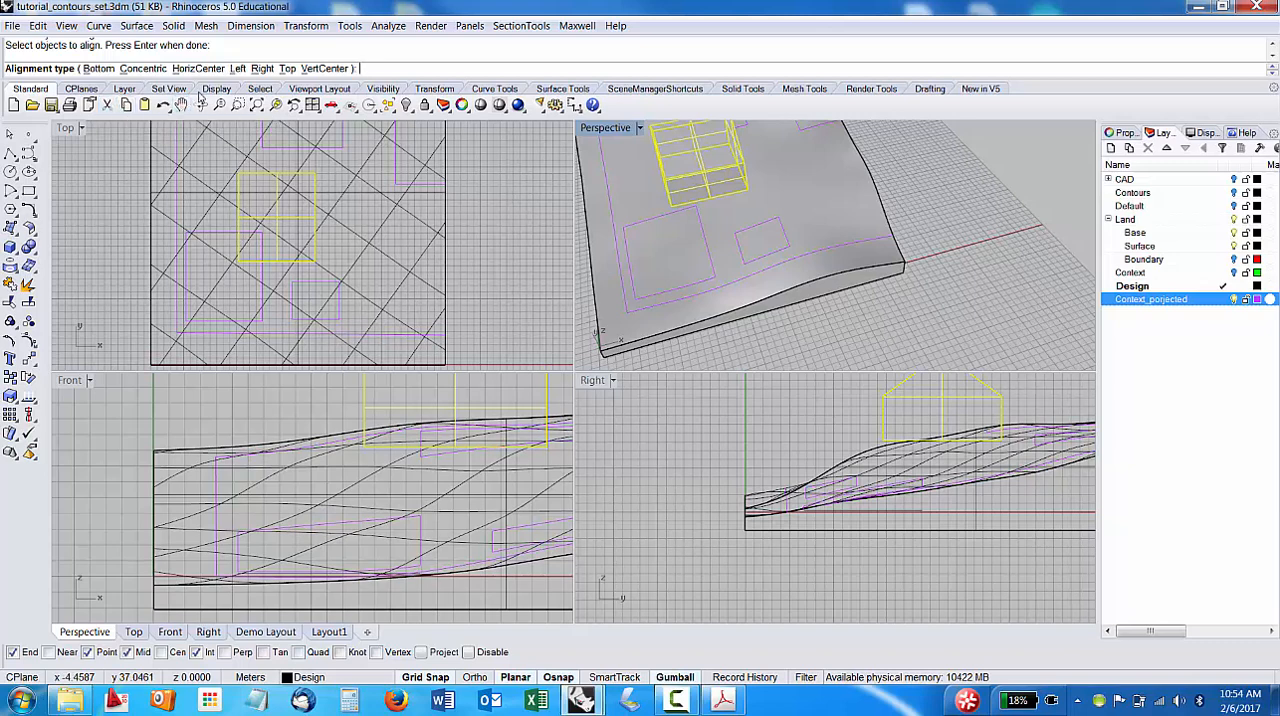
left_click(237, 68)
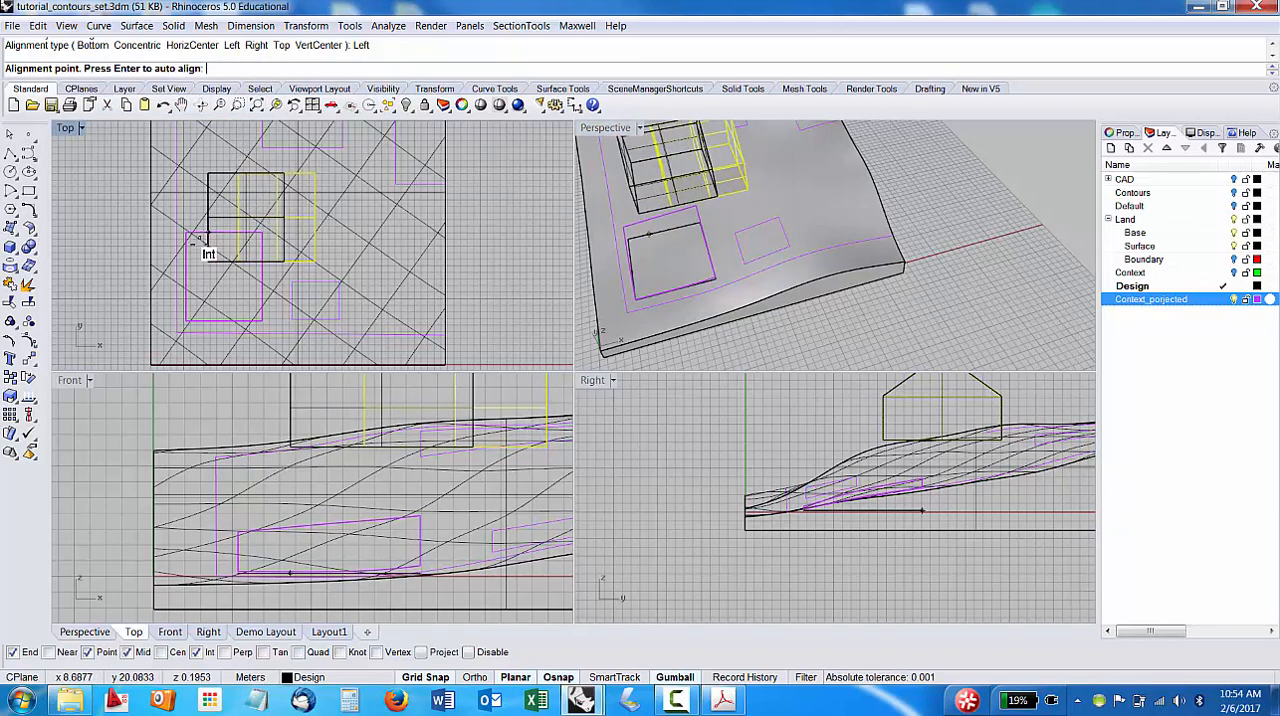
left_click(190, 306)
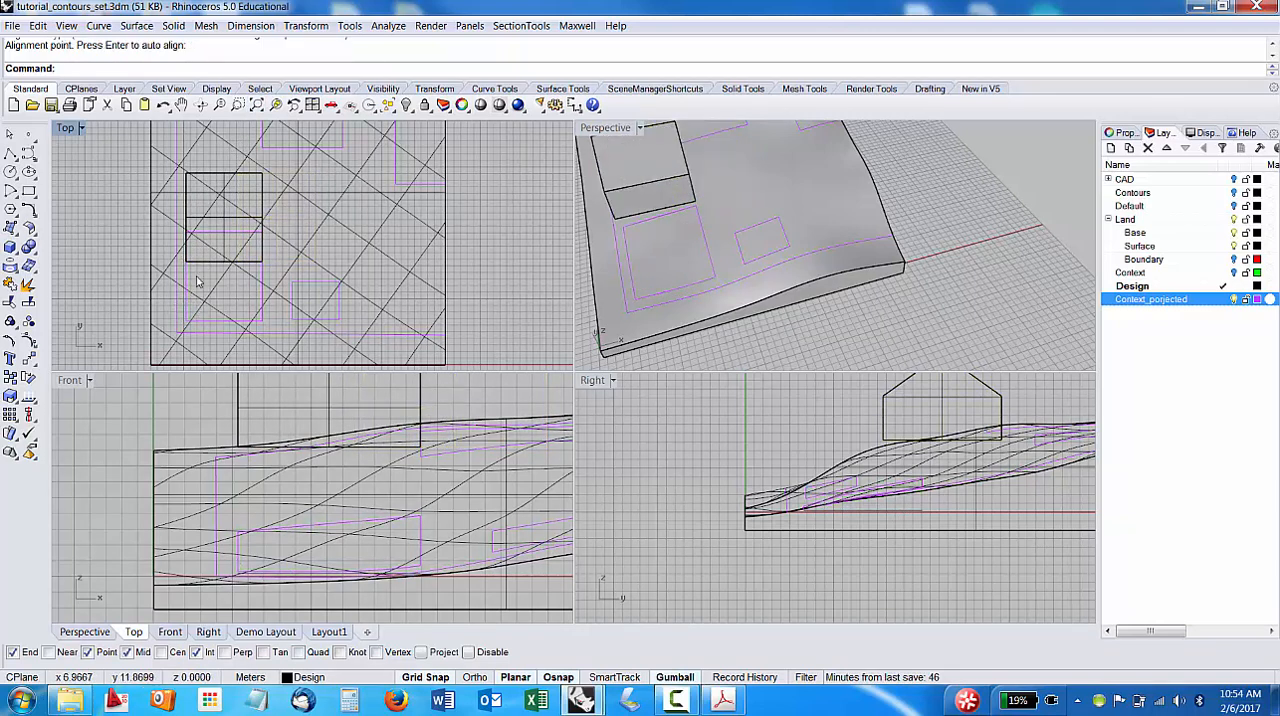
Use Align with the Bottom option to line up the building with the lower edge of its projected footprint in plan.
type("Alig")
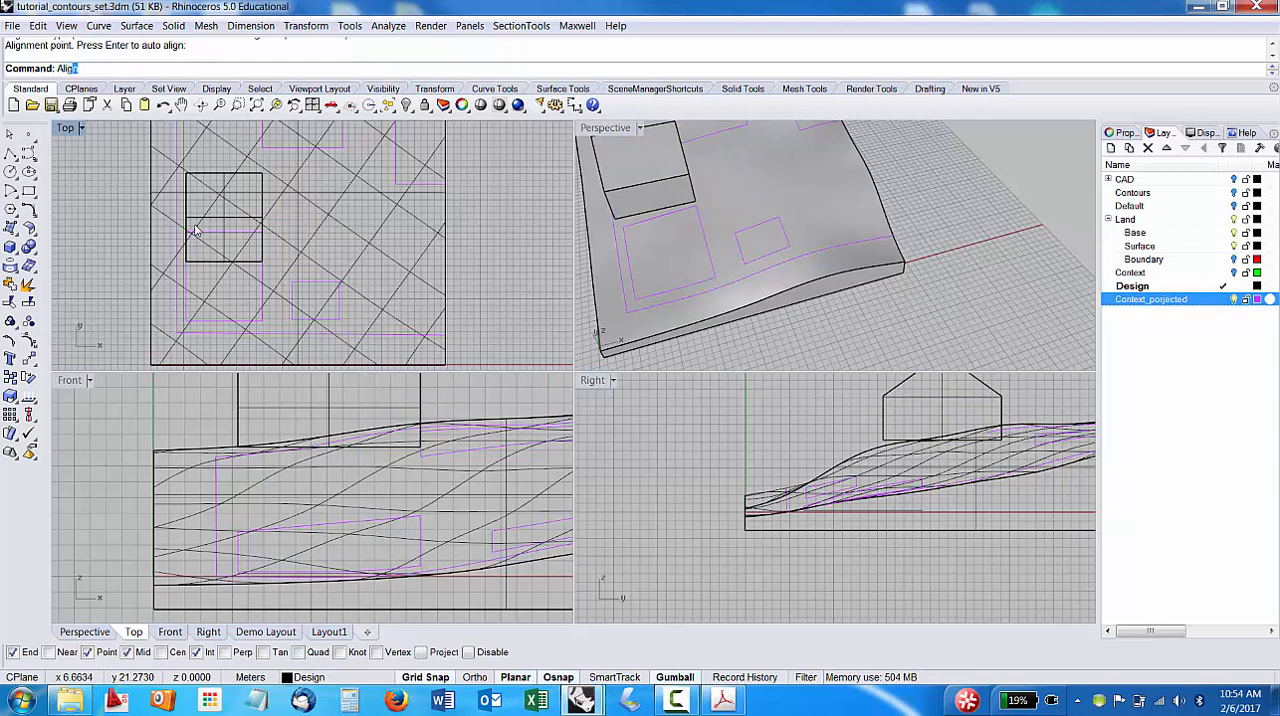
type("n")
key("Return")
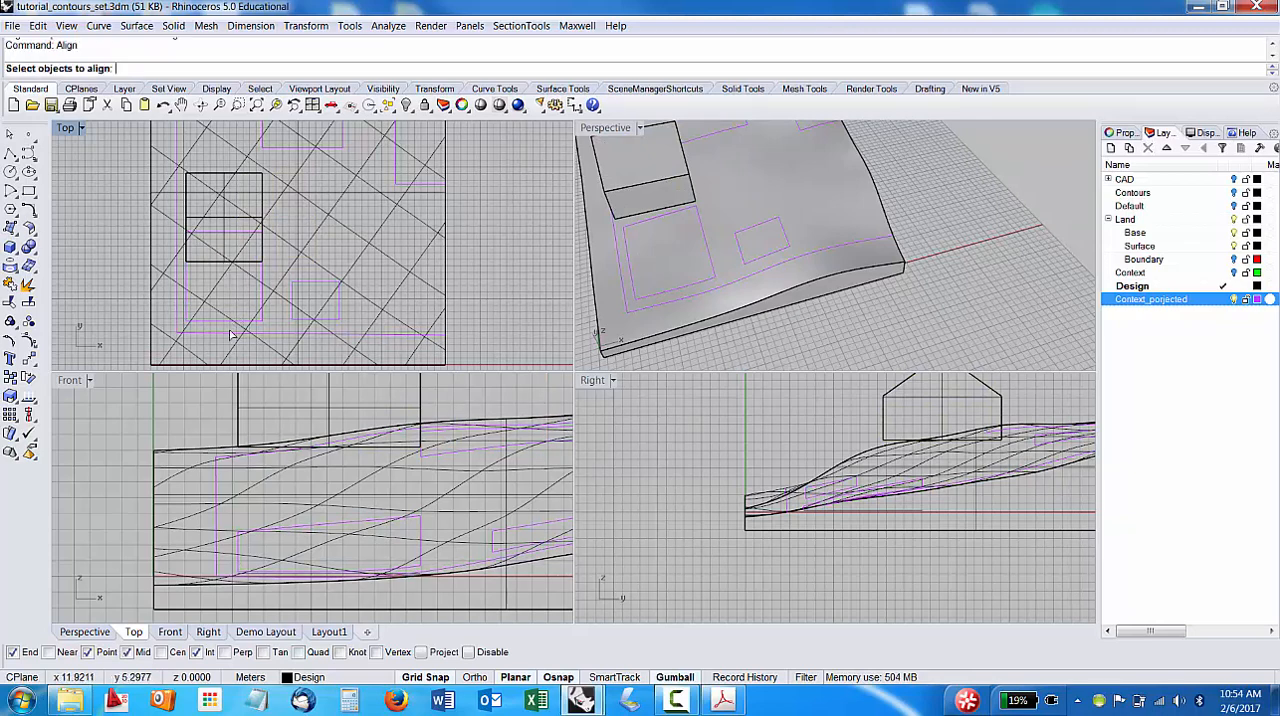
left_click(234, 224)
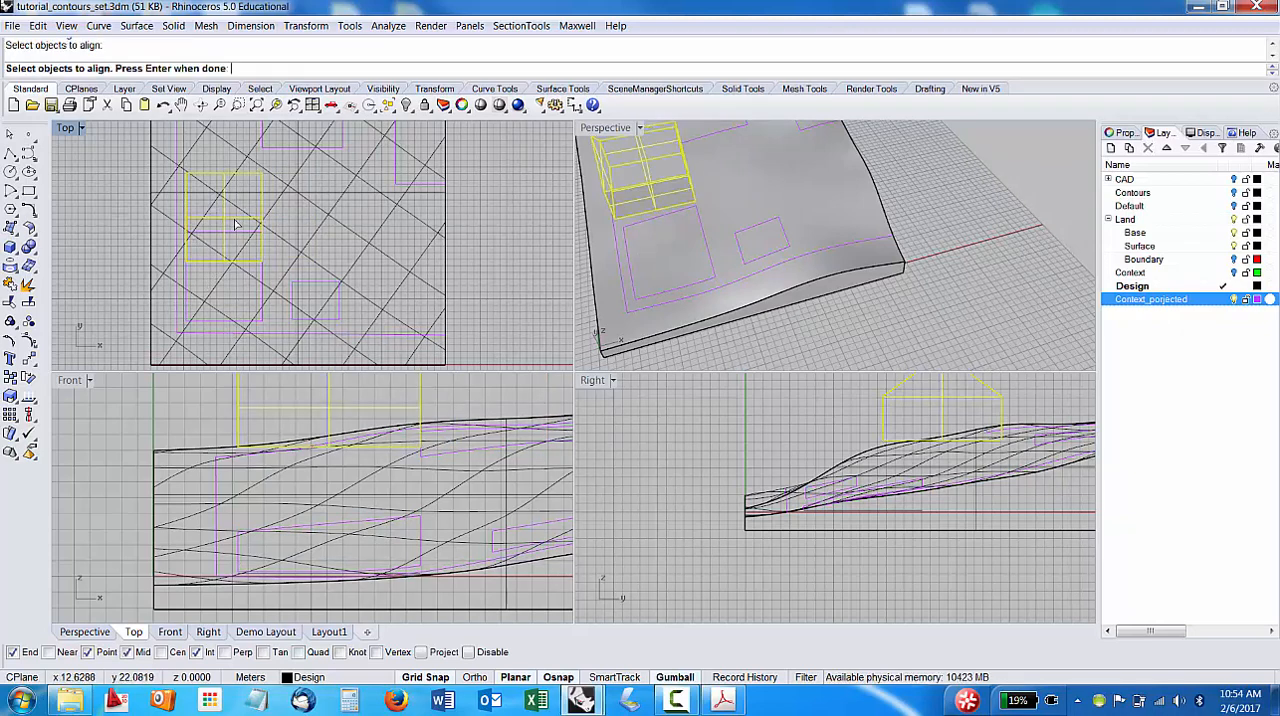
key("Return")
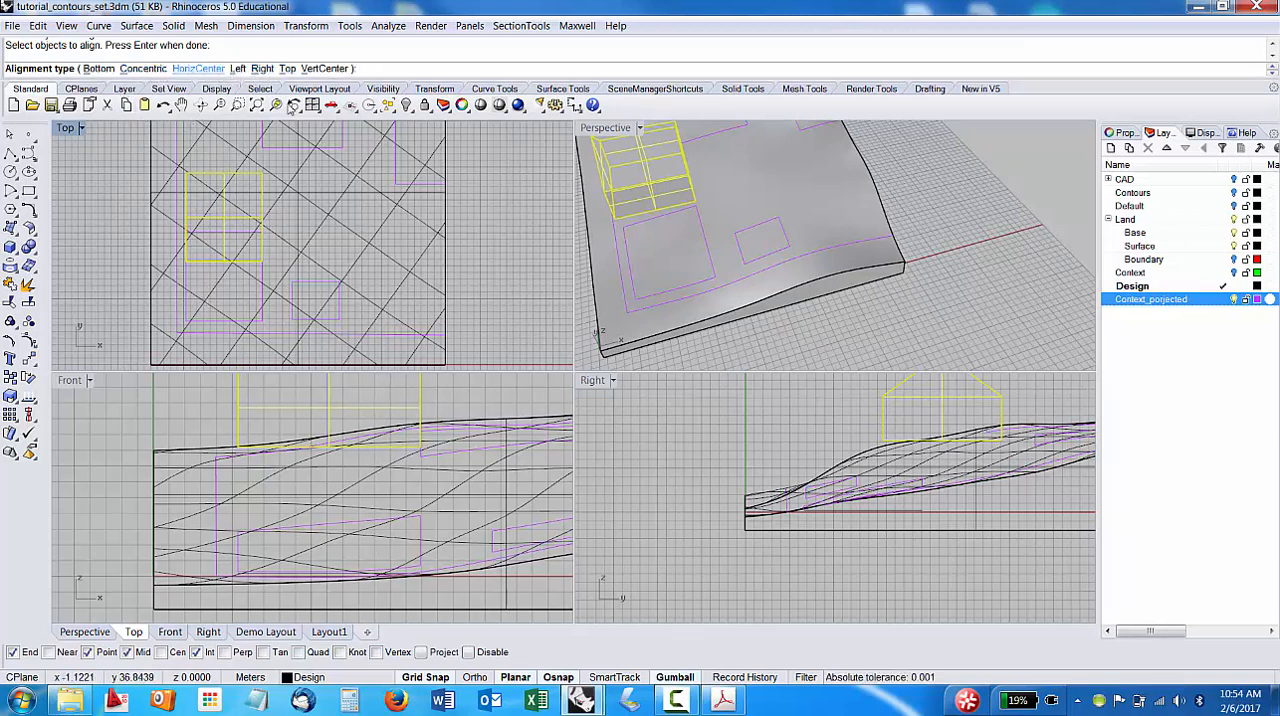
left_click(105, 66)
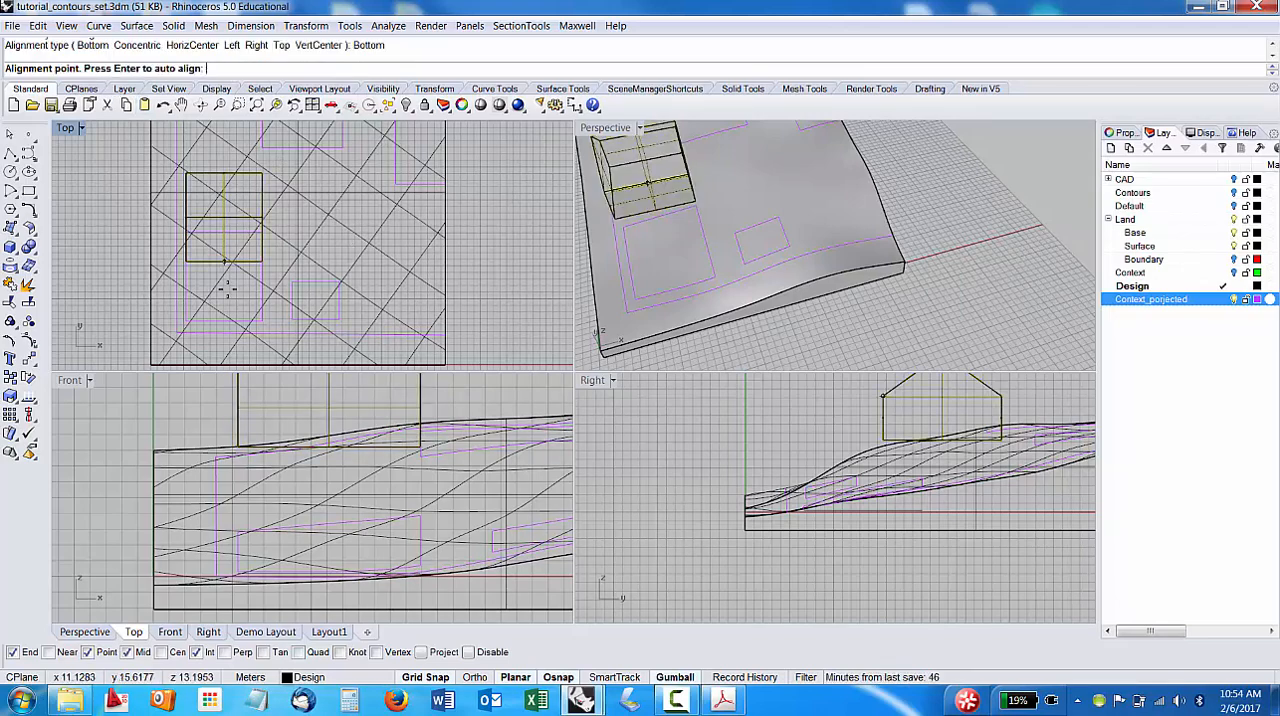
left_click(205, 323)
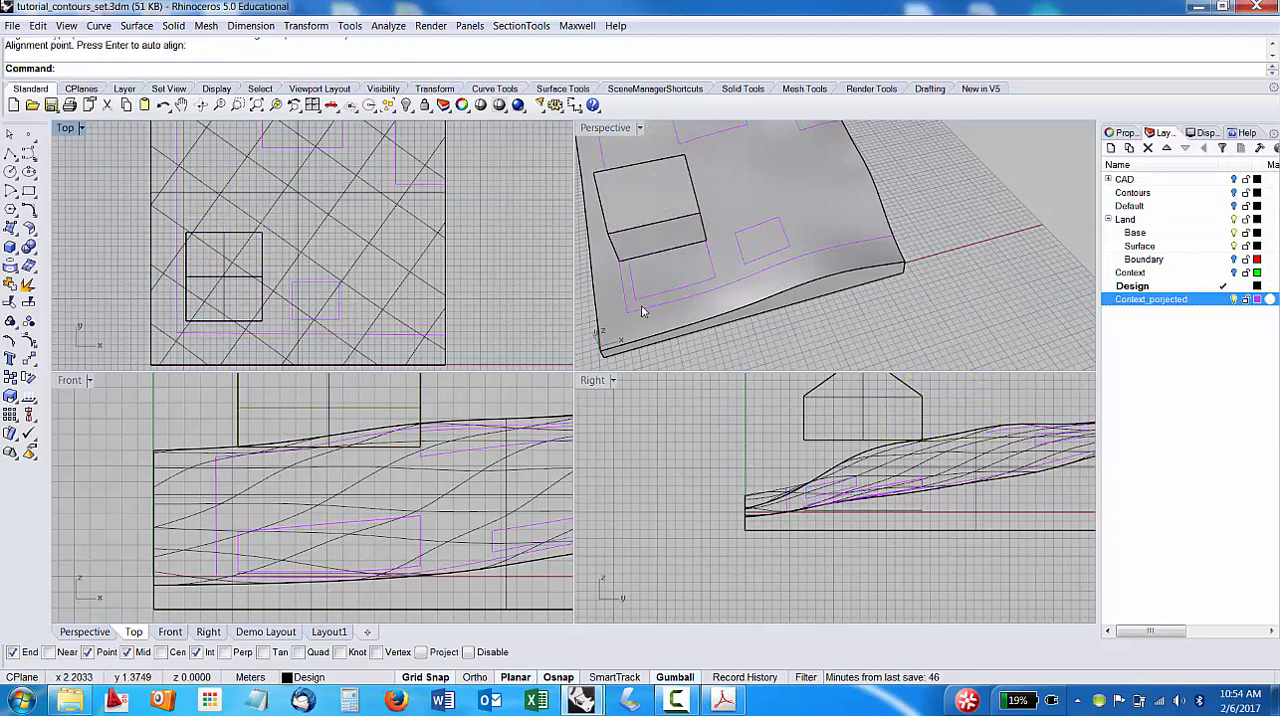
Move the gabled building down onto the terrain, snapping its lower front corner to the matching corner of its projected footprint.
right_click_drag(642, 311, 876, 264)
scroll(619, 277, "up", 6)
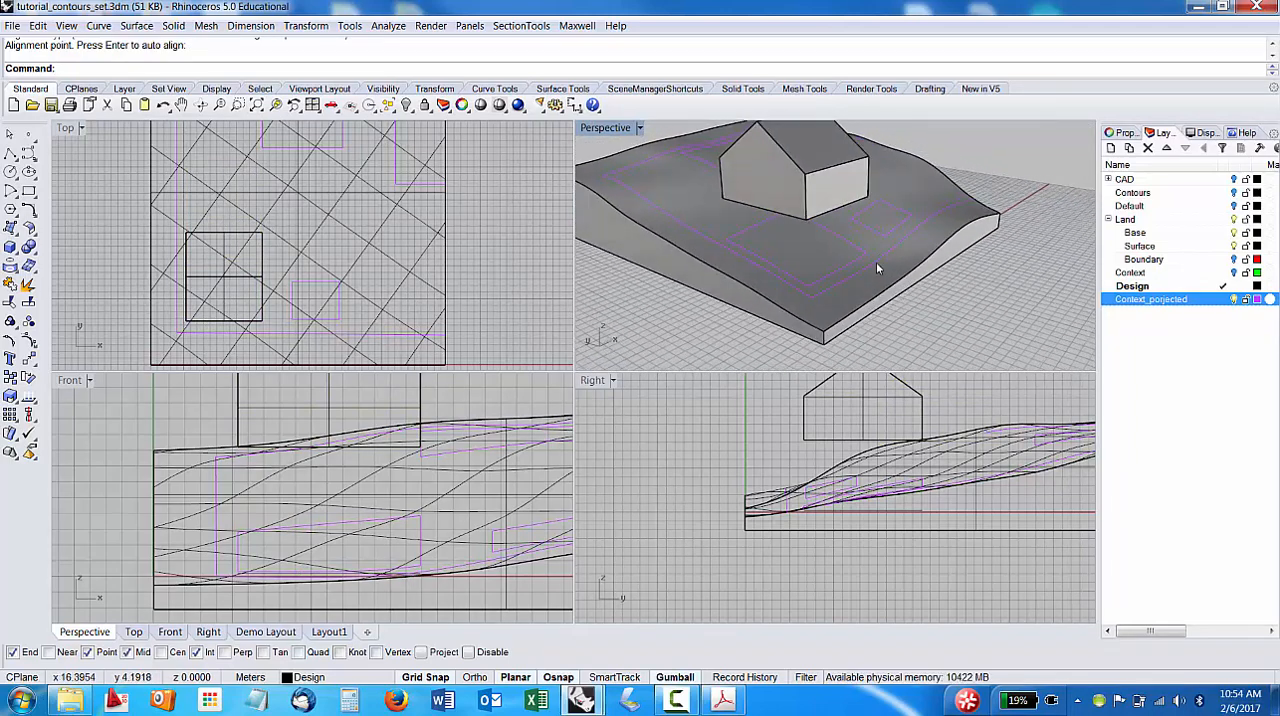
key("Return")
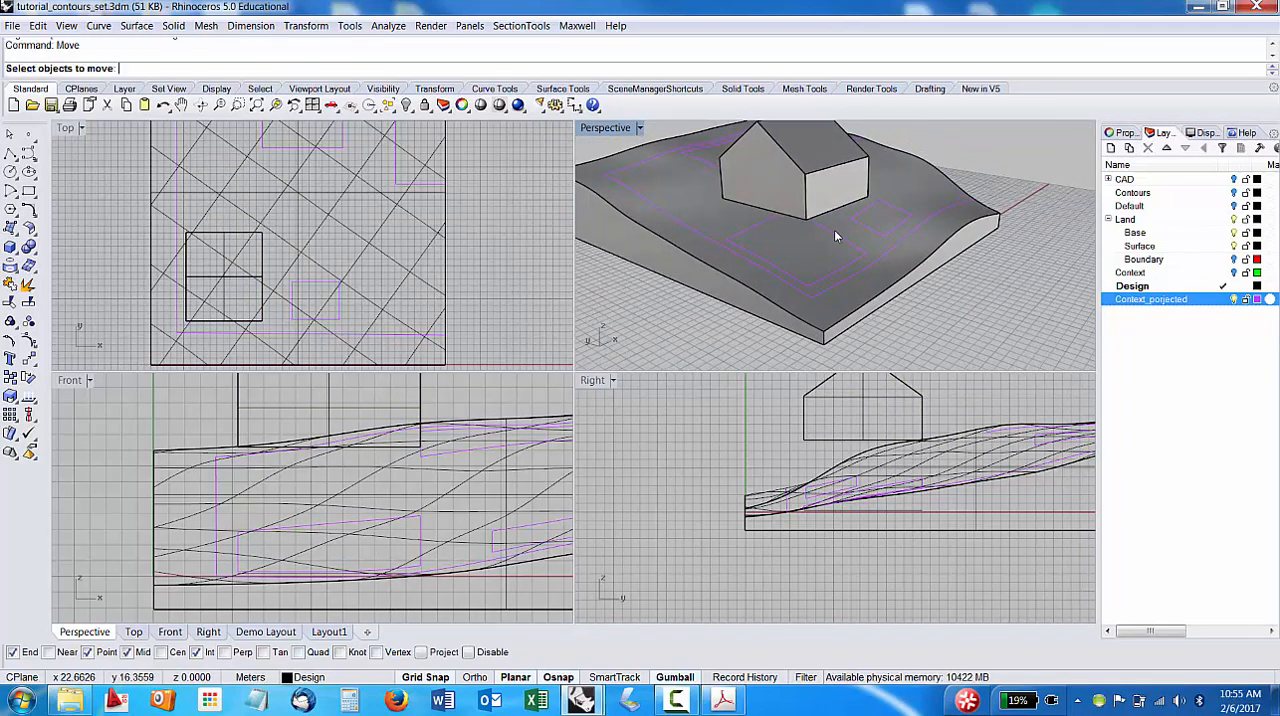
scroll(836, 228, "up", 5)
scroll(831, 231, "down", 5)
left_click(805, 175)
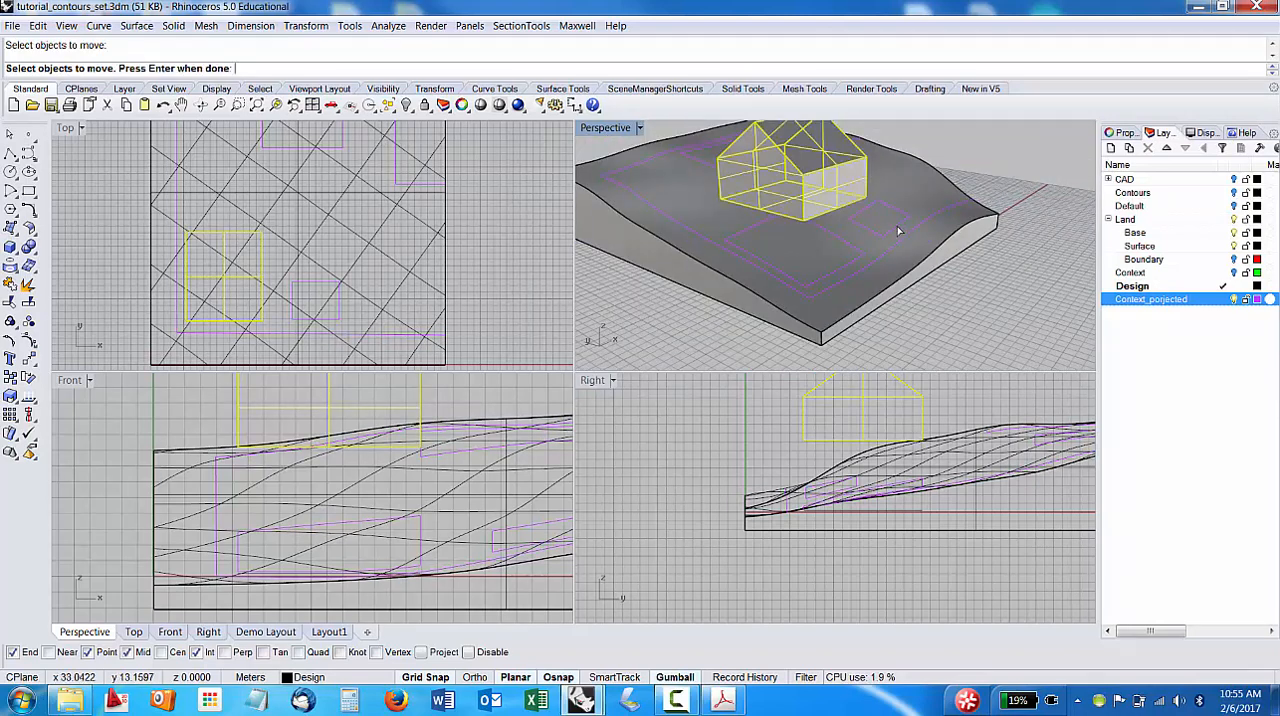
key("Return")
scroll(860, 225, "up", 5)
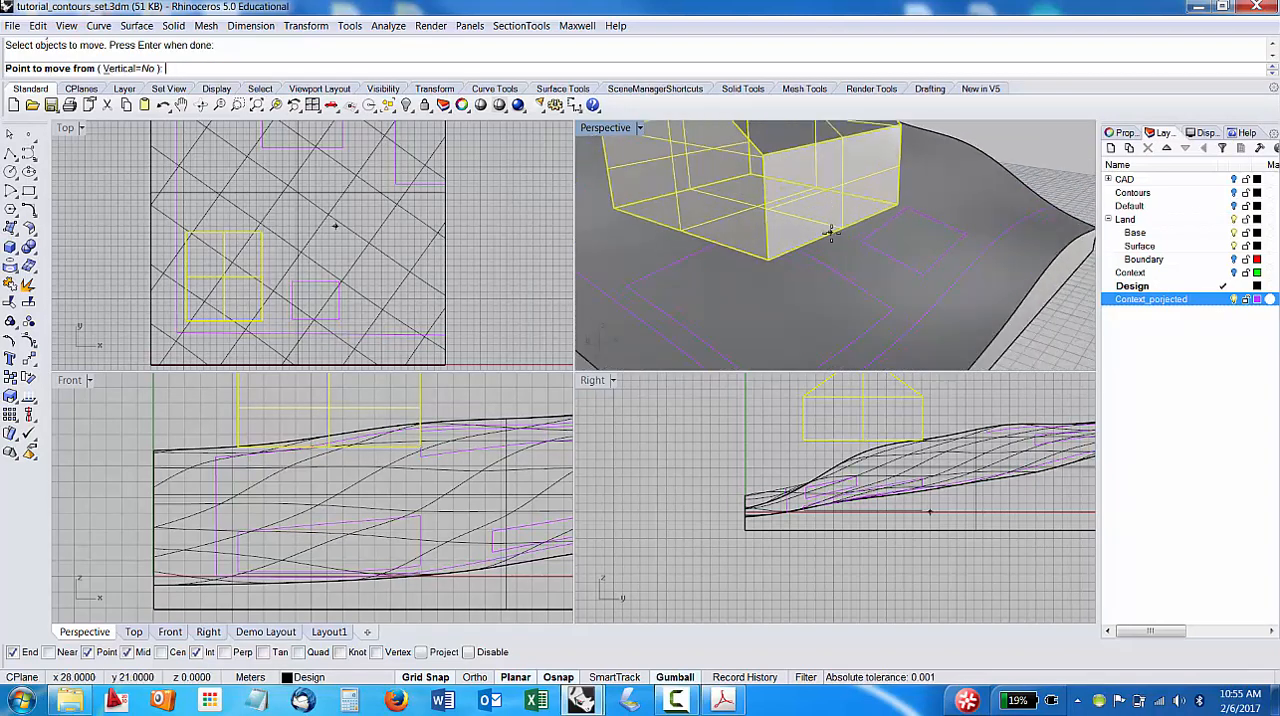
scroll(858, 225, "up", 2)
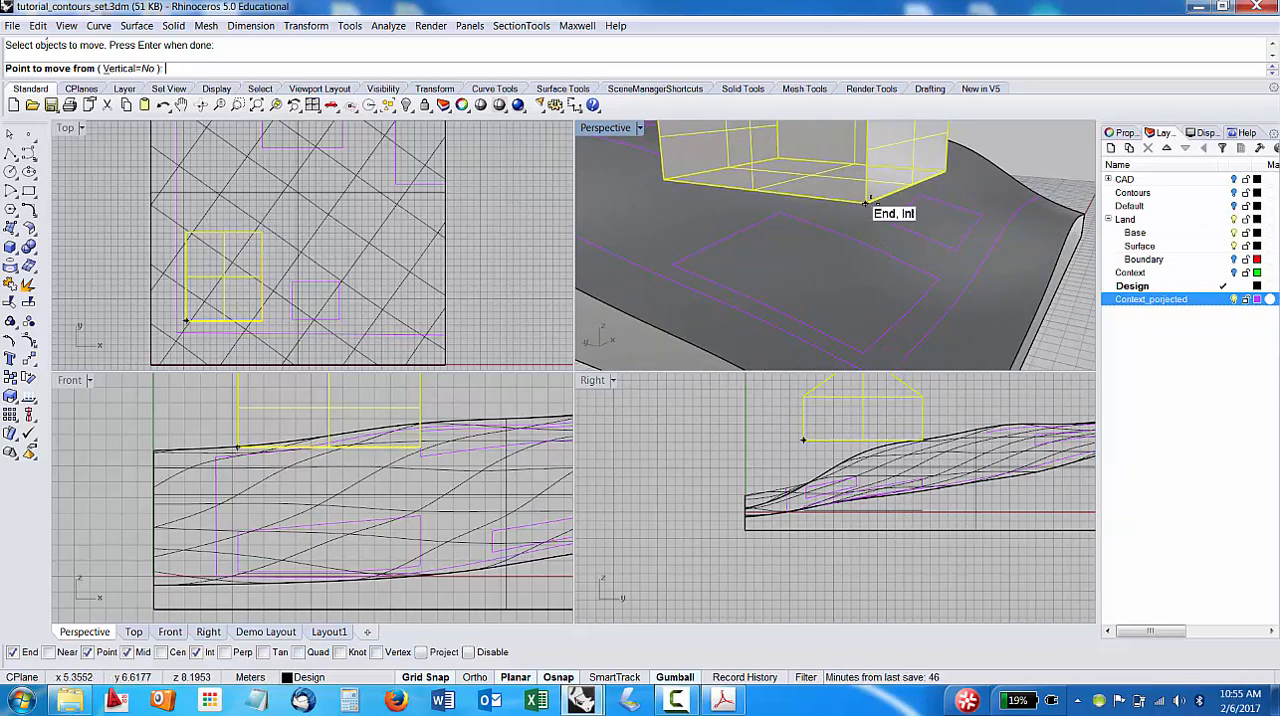
scroll(903, 262, "down", 6)
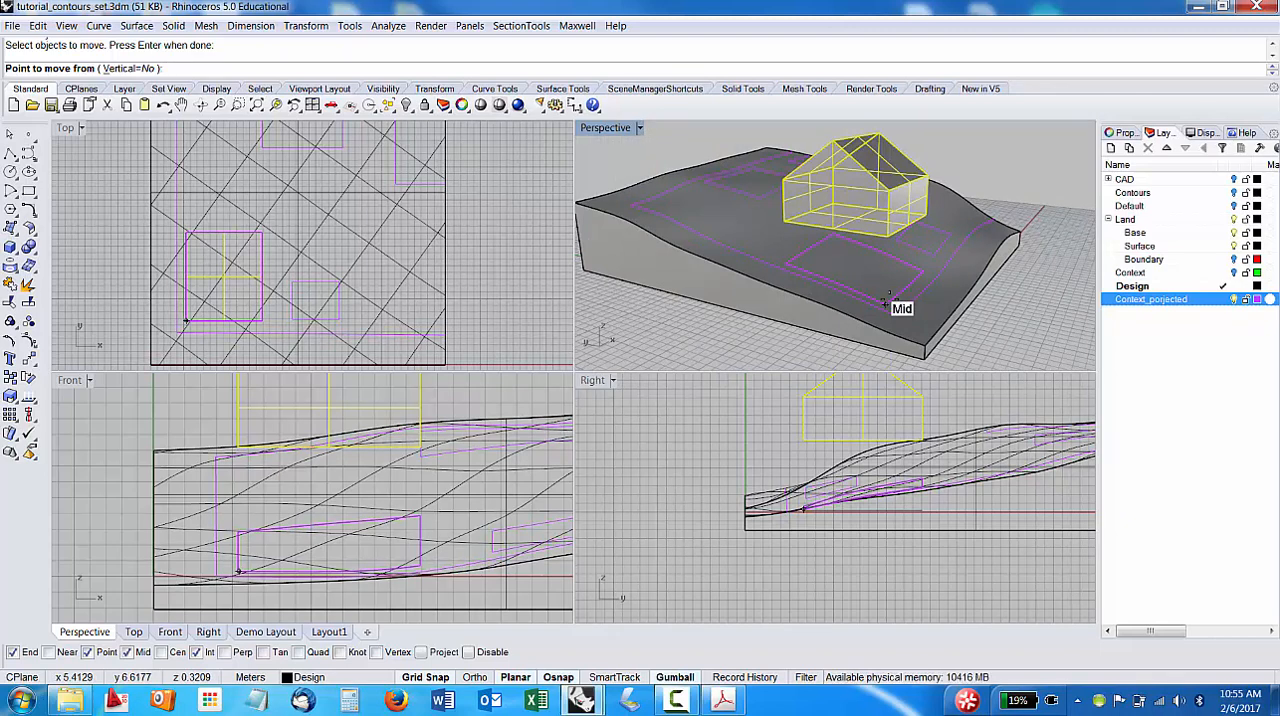
scroll(885, 235, "up", 3)
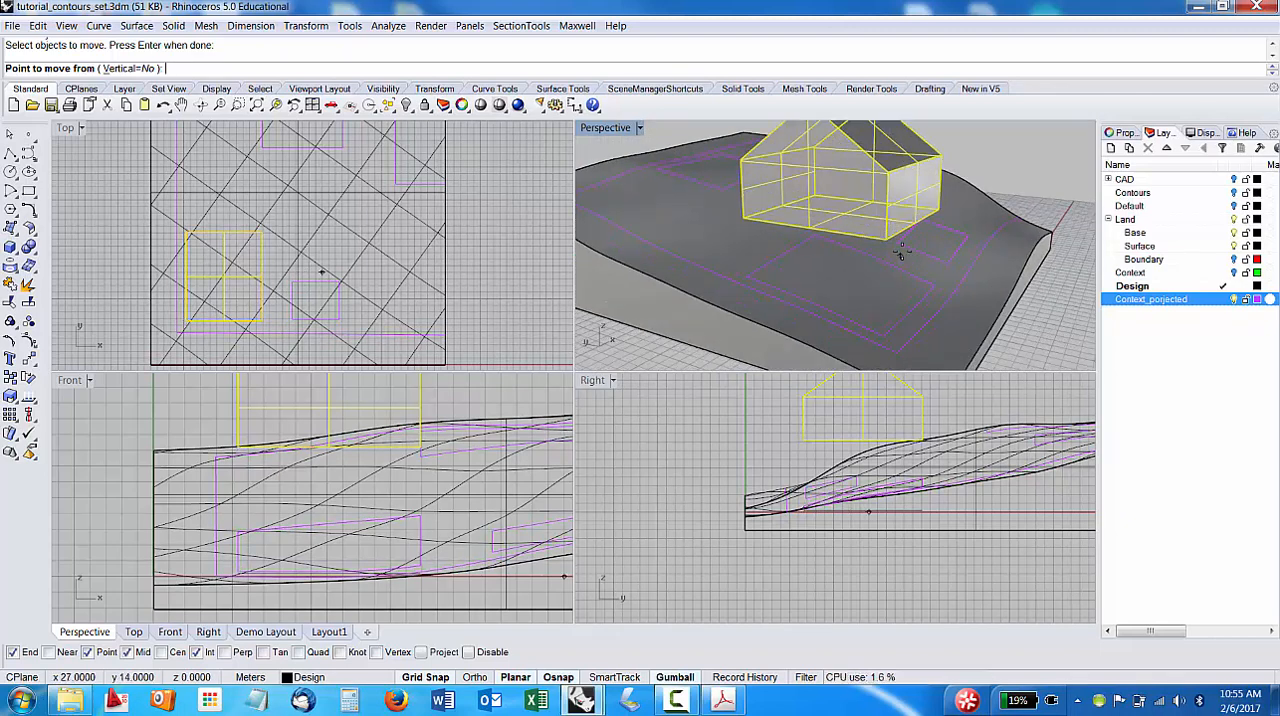
left_click(885, 235)
scroll(885, 290, "up", 5)
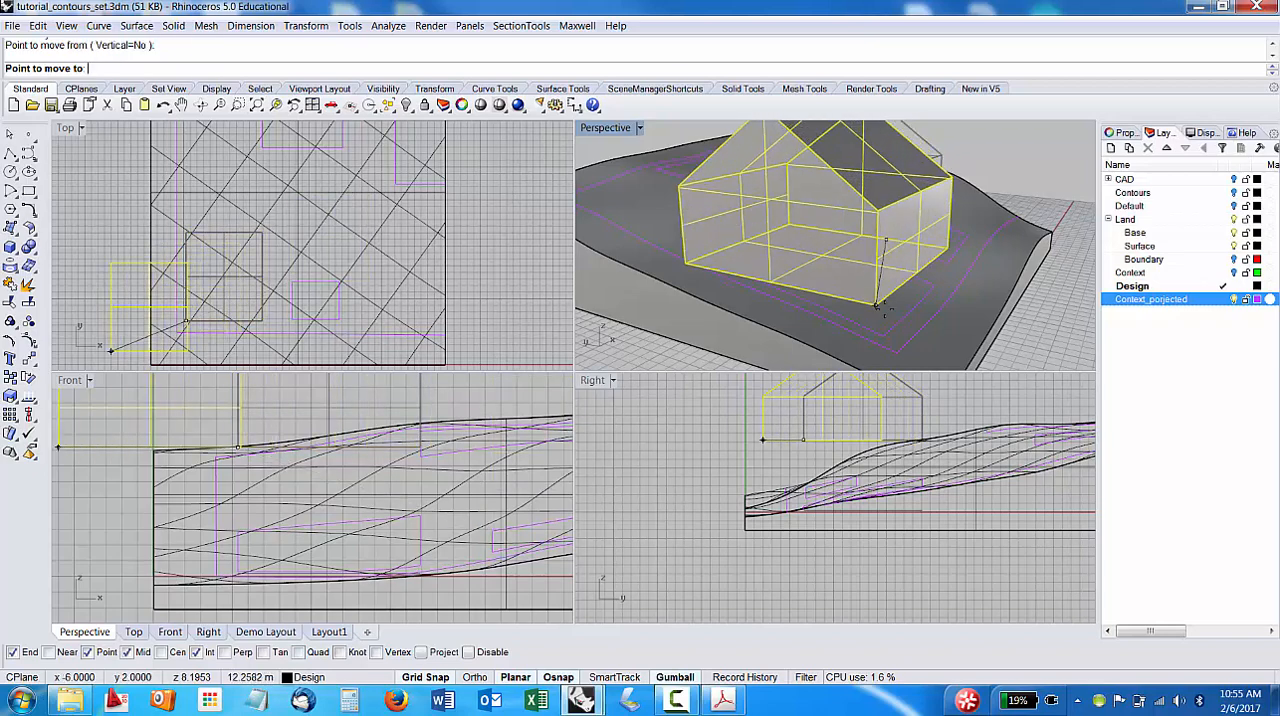
scroll(885, 297, "down", 5)
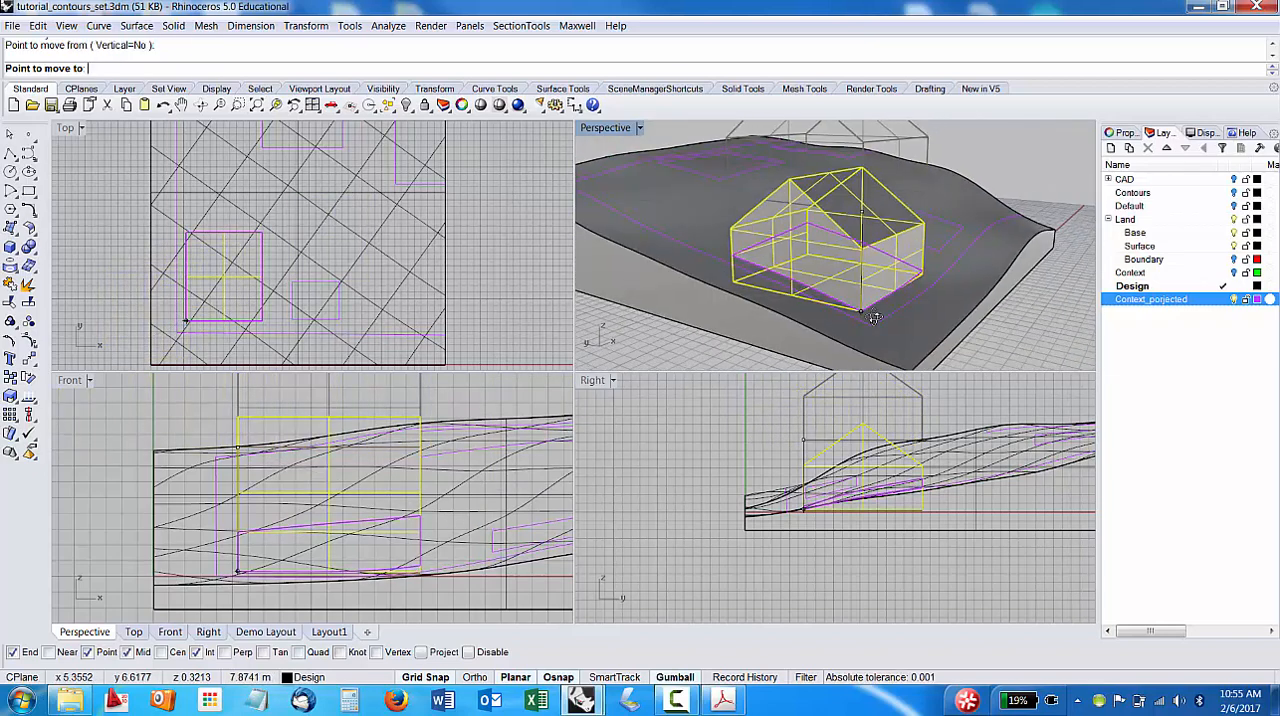
scroll(890, 302, "up", 3)
scroll(827, 329, "up", 5)
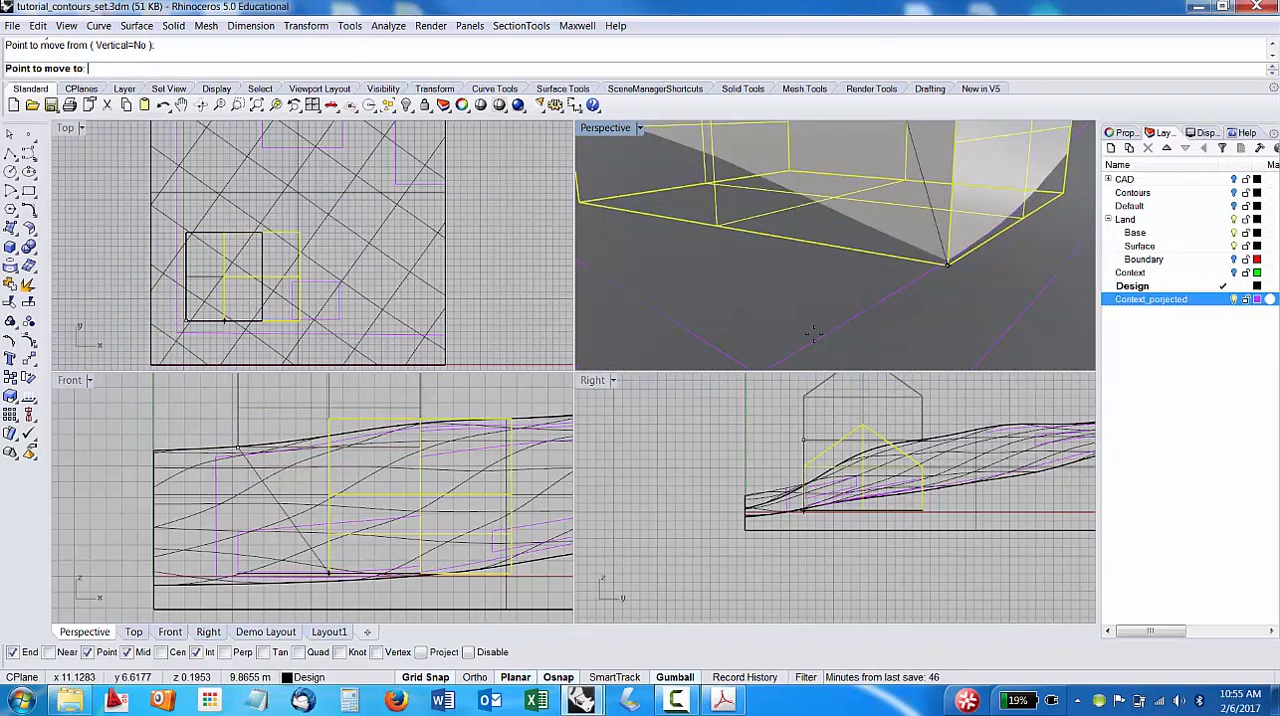
scroll(827, 329, "down", 8)
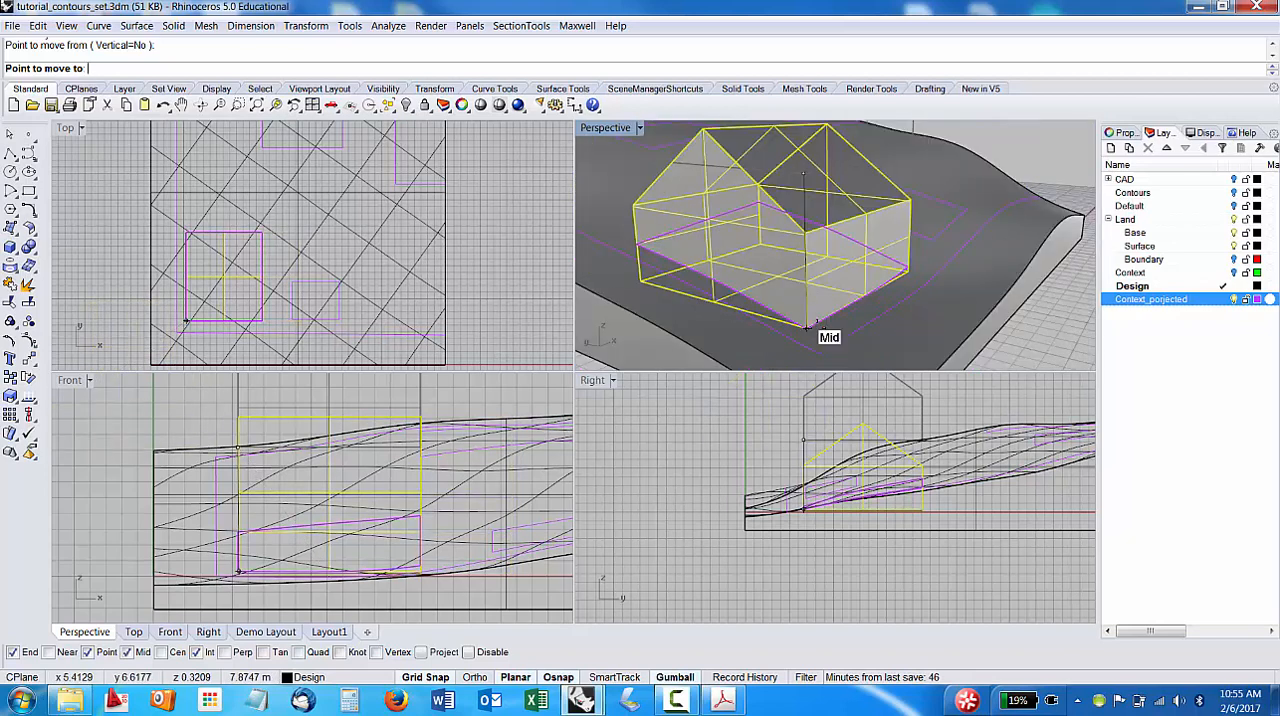
left_click(808, 326)
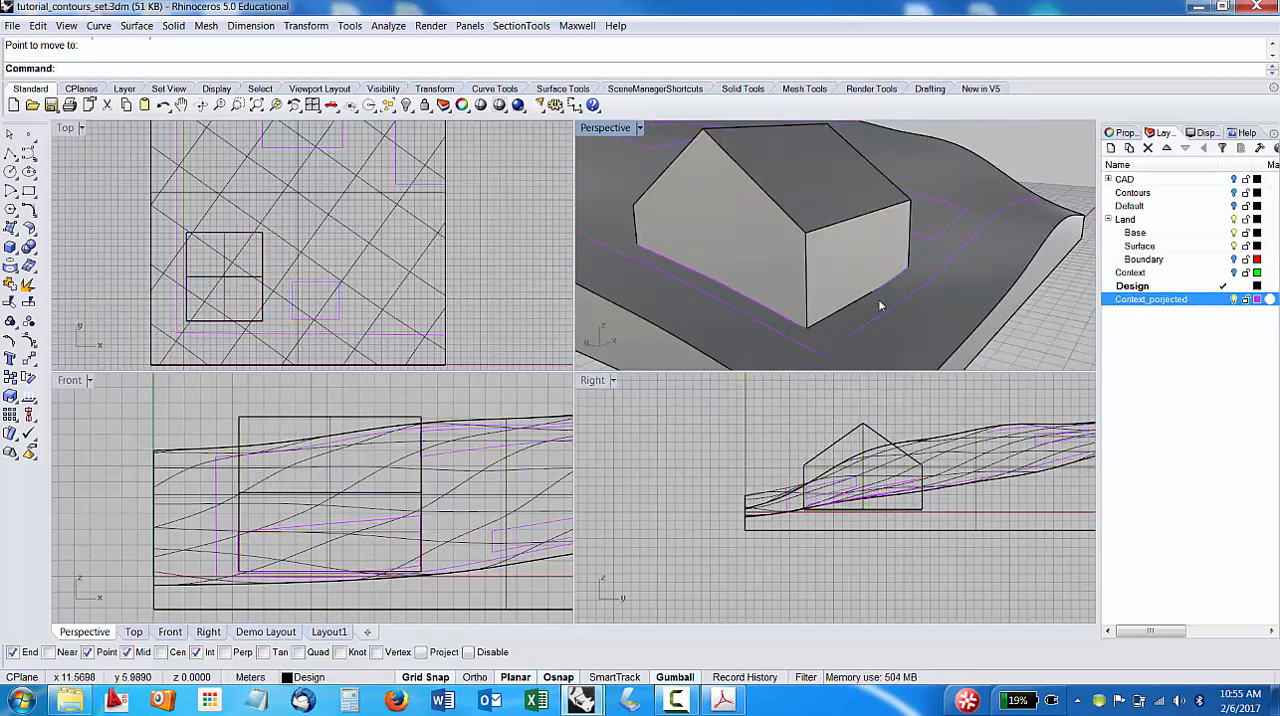
Inspect the placed building on the terrain from several angles and check its object type in its properties.
scroll(880, 300, "down", 3)
right_click_drag(882, 300, 831, 301)
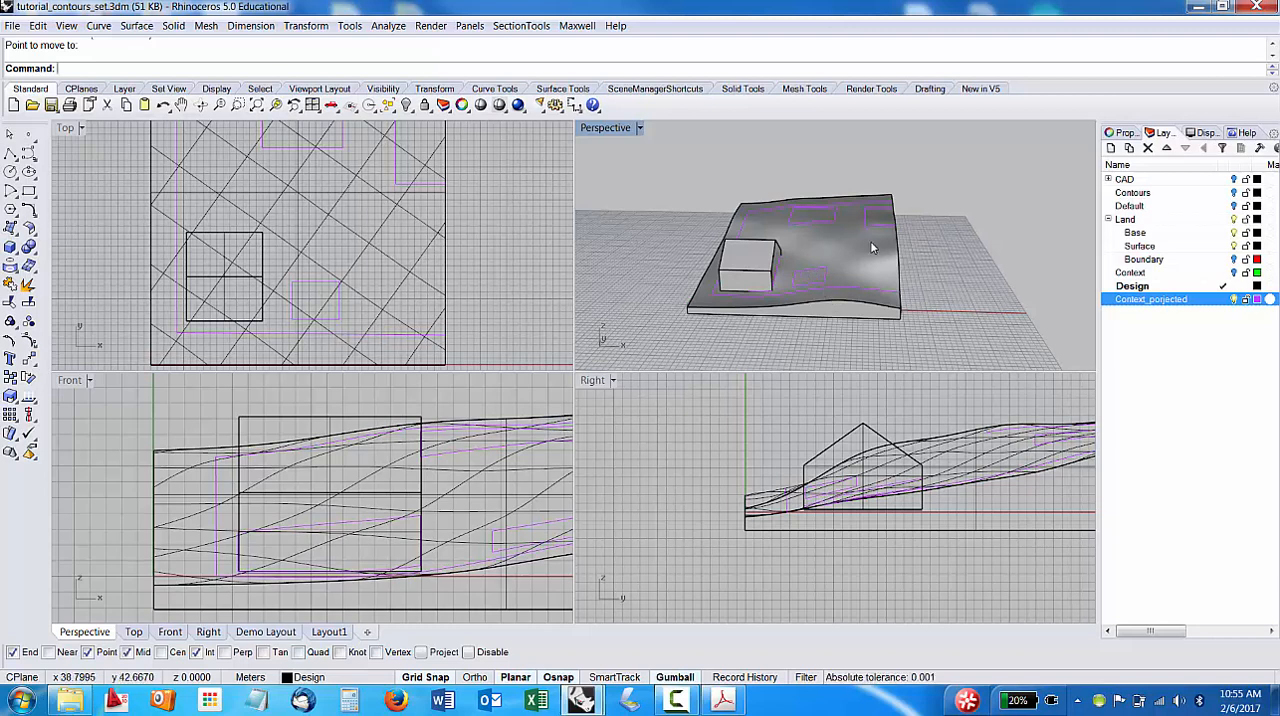
right_click_drag(871, 248, 820, 272)
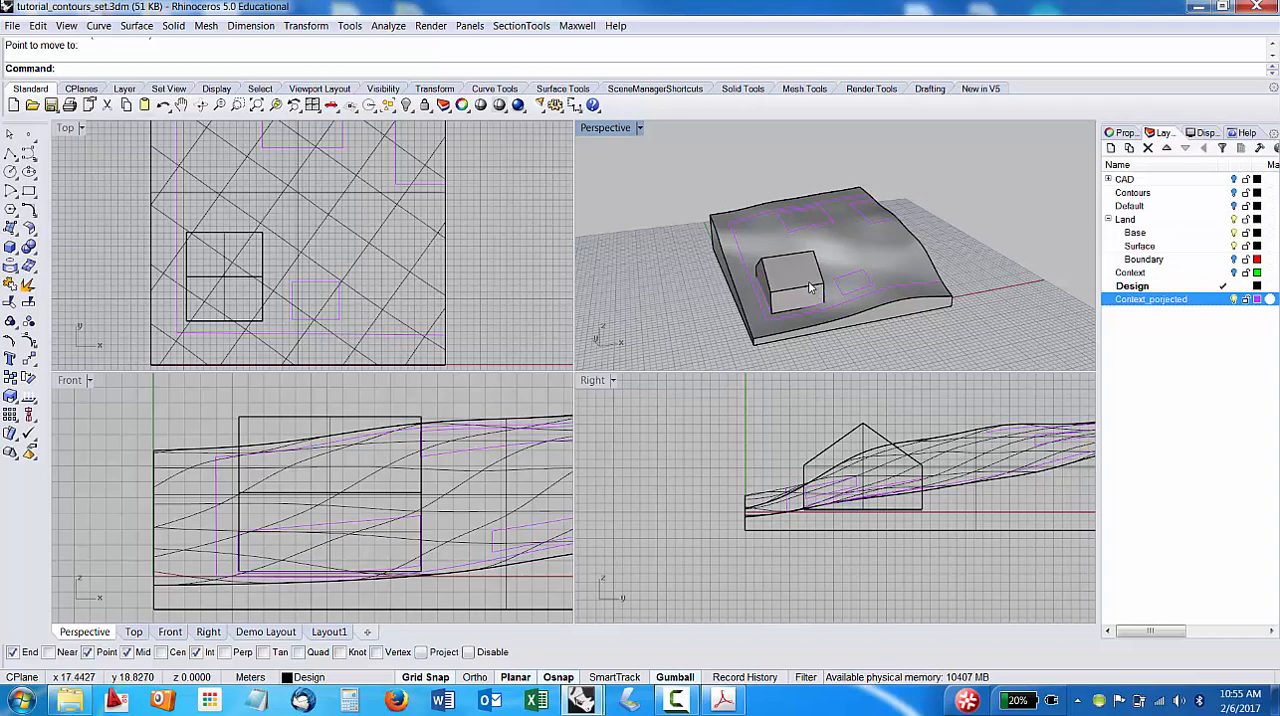
right_click_drag(802, 263, 882, 261)
left_click(757, 276)
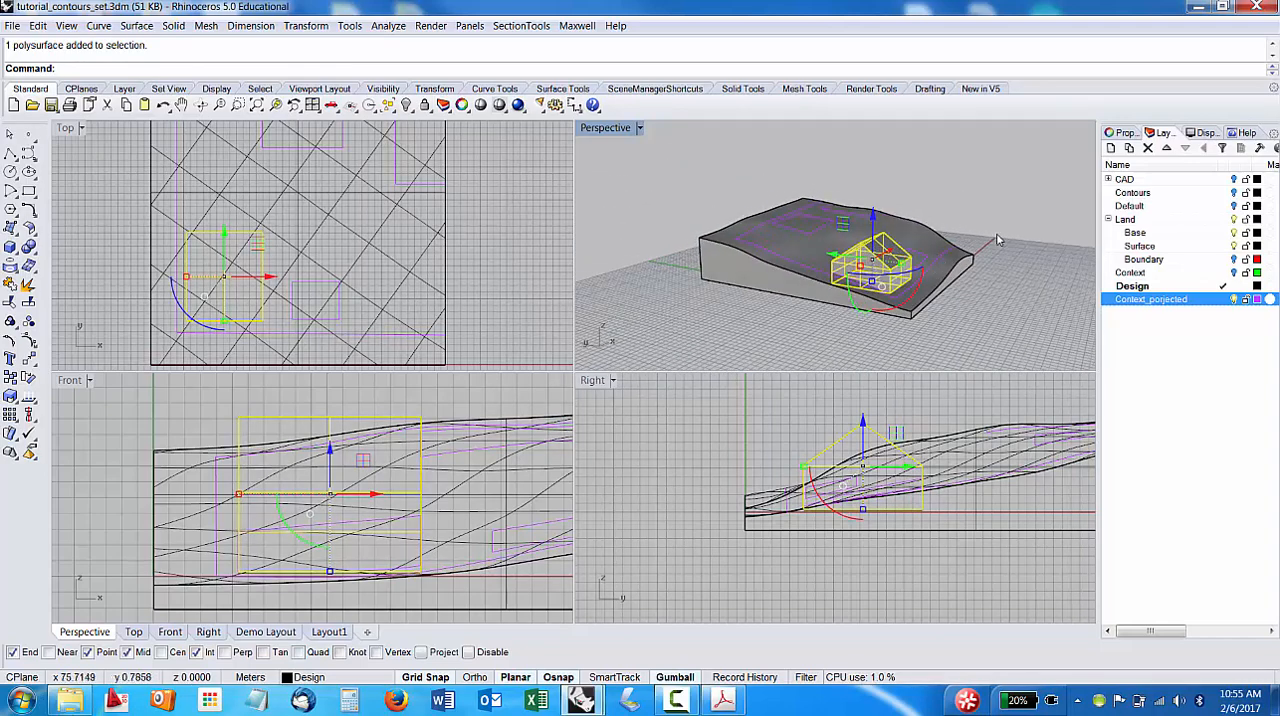
key("Escape")
left_click(882, 261)
left_click(1123, 133)
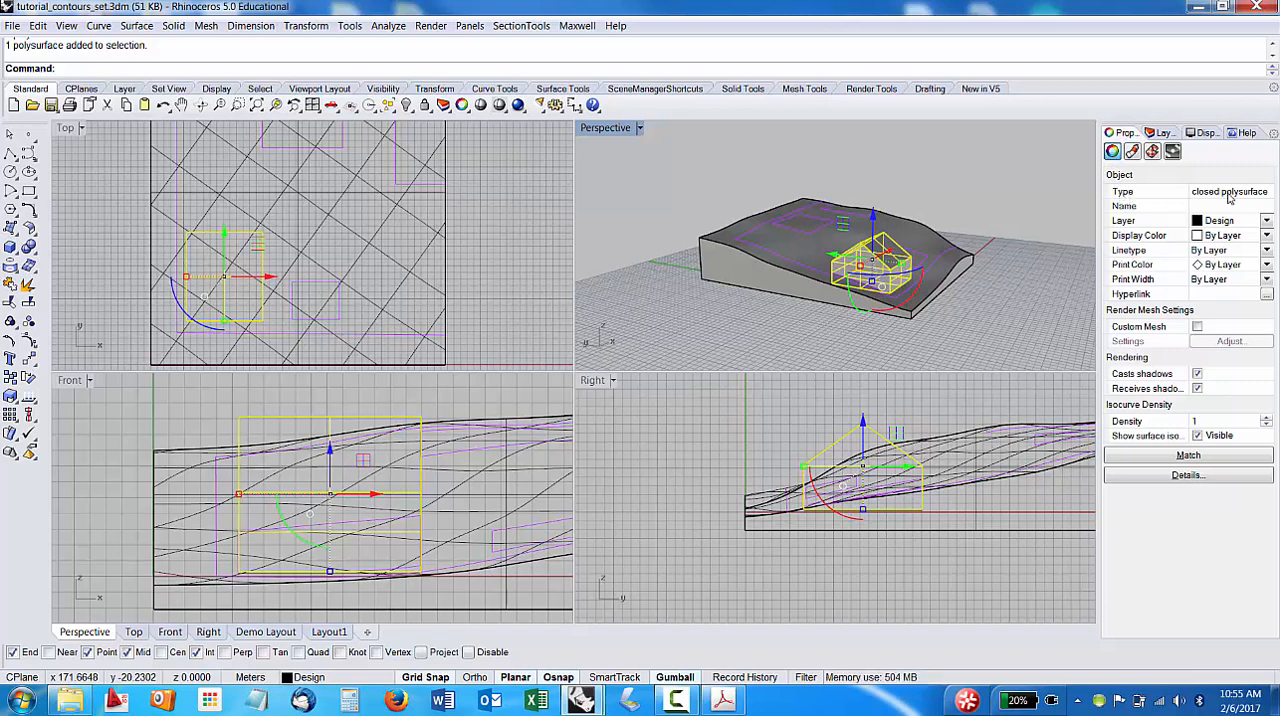
right_click_drag(990, 240, 922, 232)
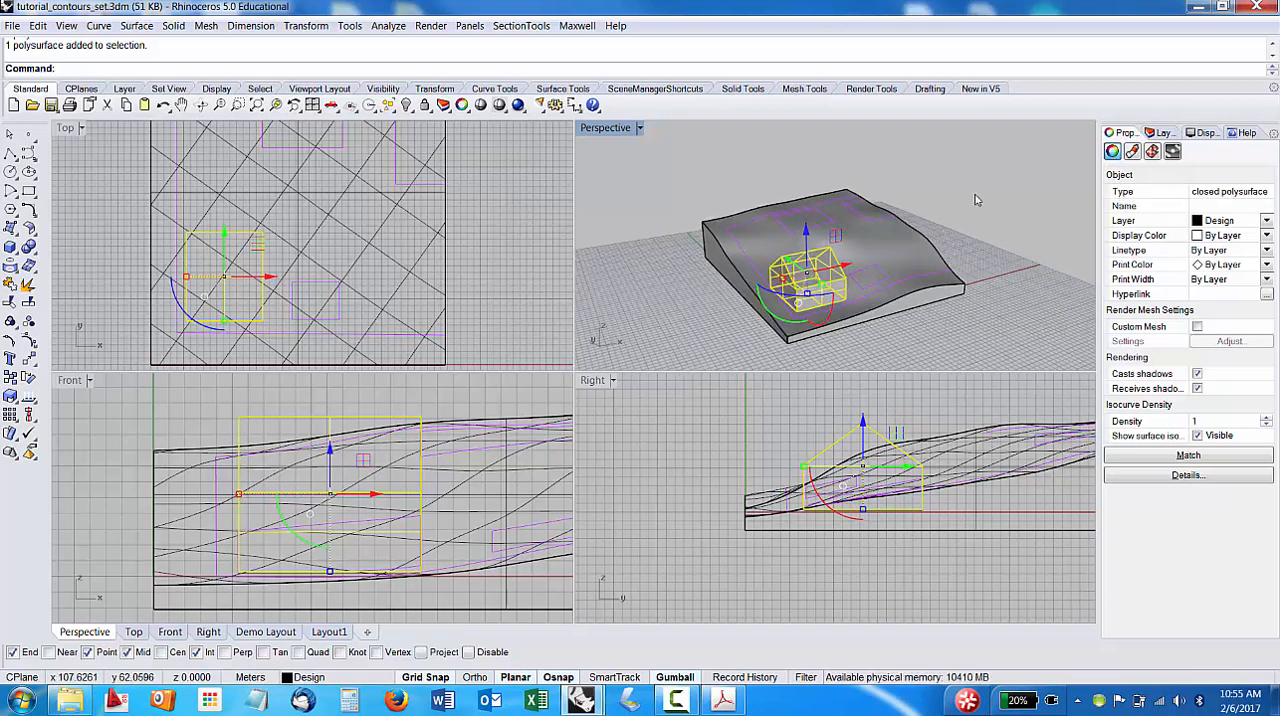
left_click(977, 200)
left_click(812, 243)
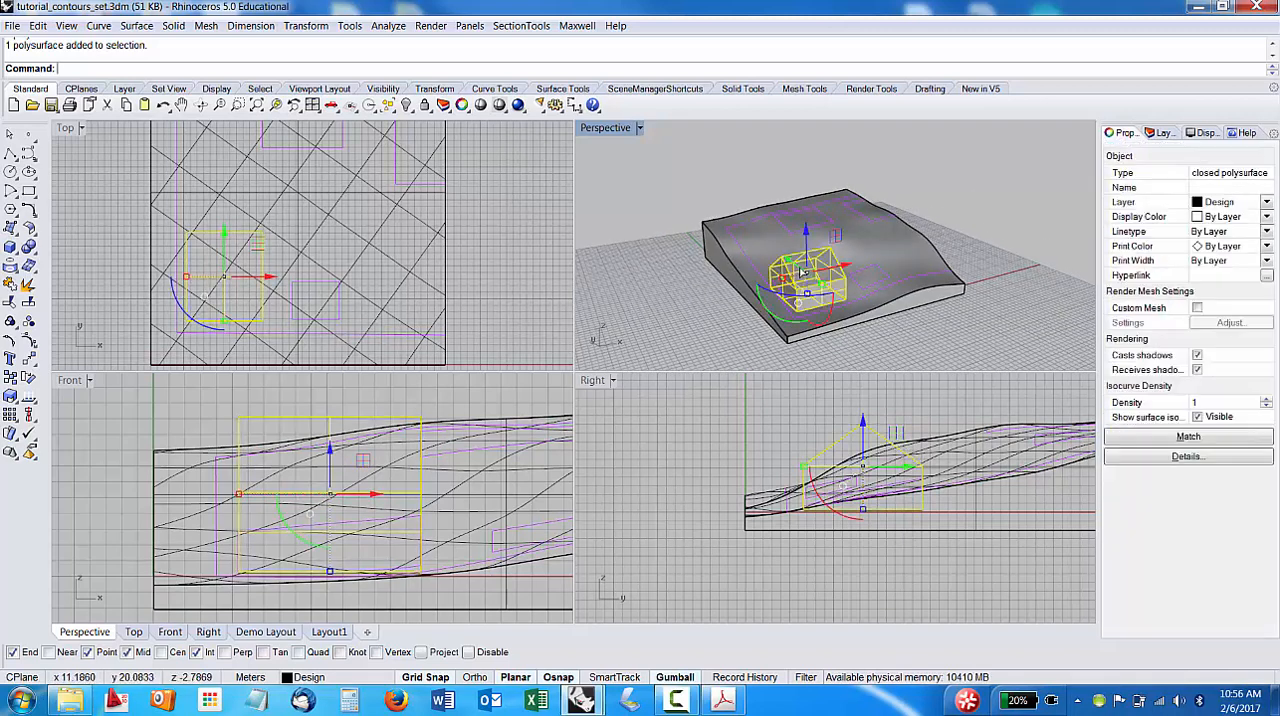
left_click(1025, 193)
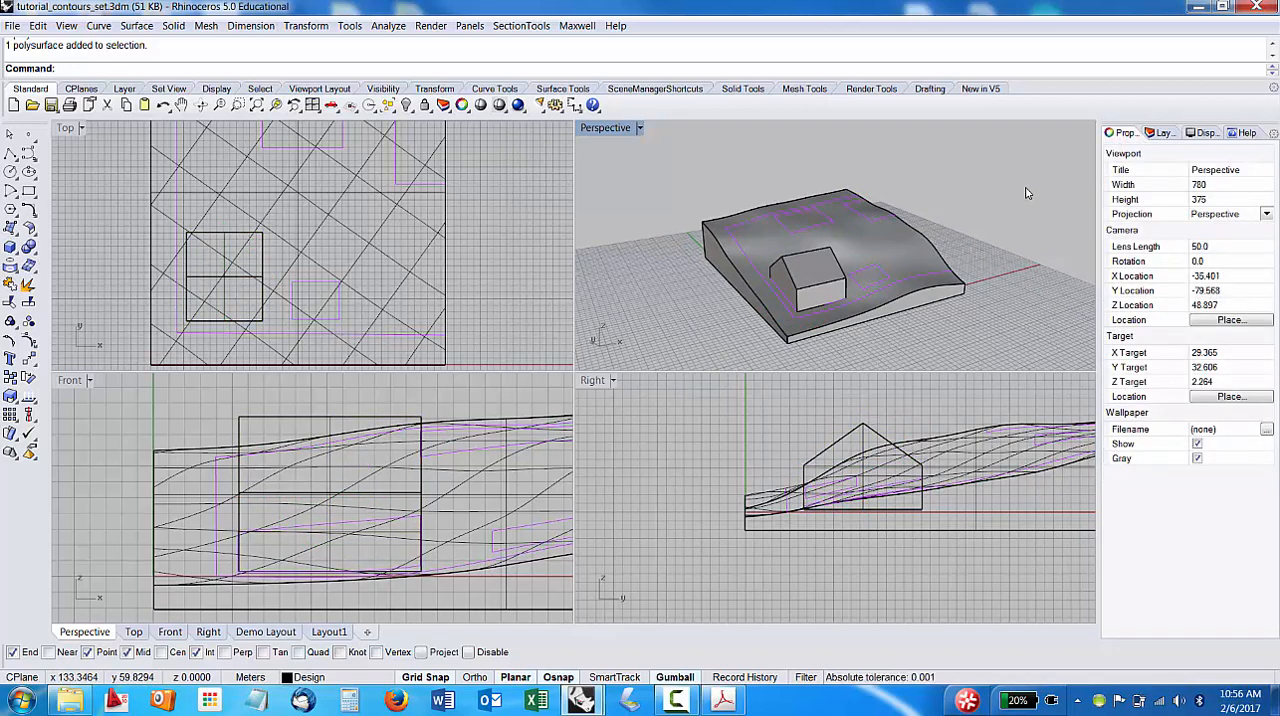
Explode the gabled building into separate surfaces and check that a roof plane can be selected on its own.
left_click(832, 283)
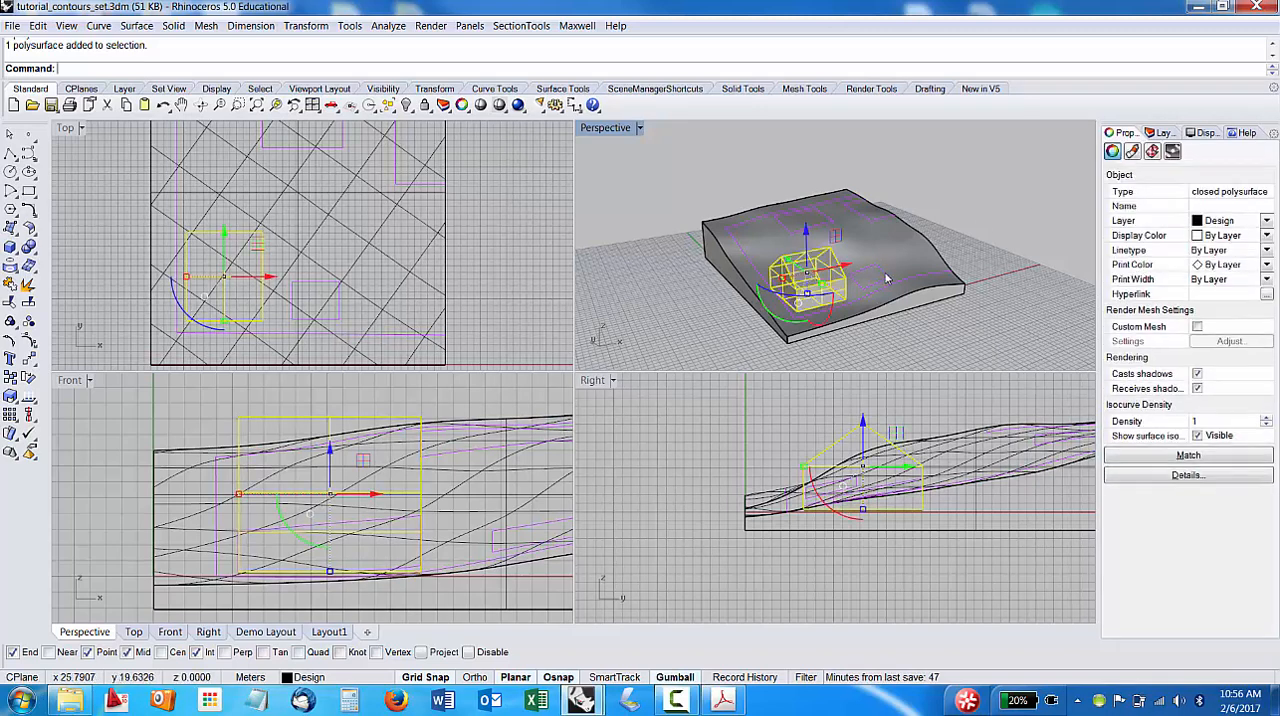
type("Explode")
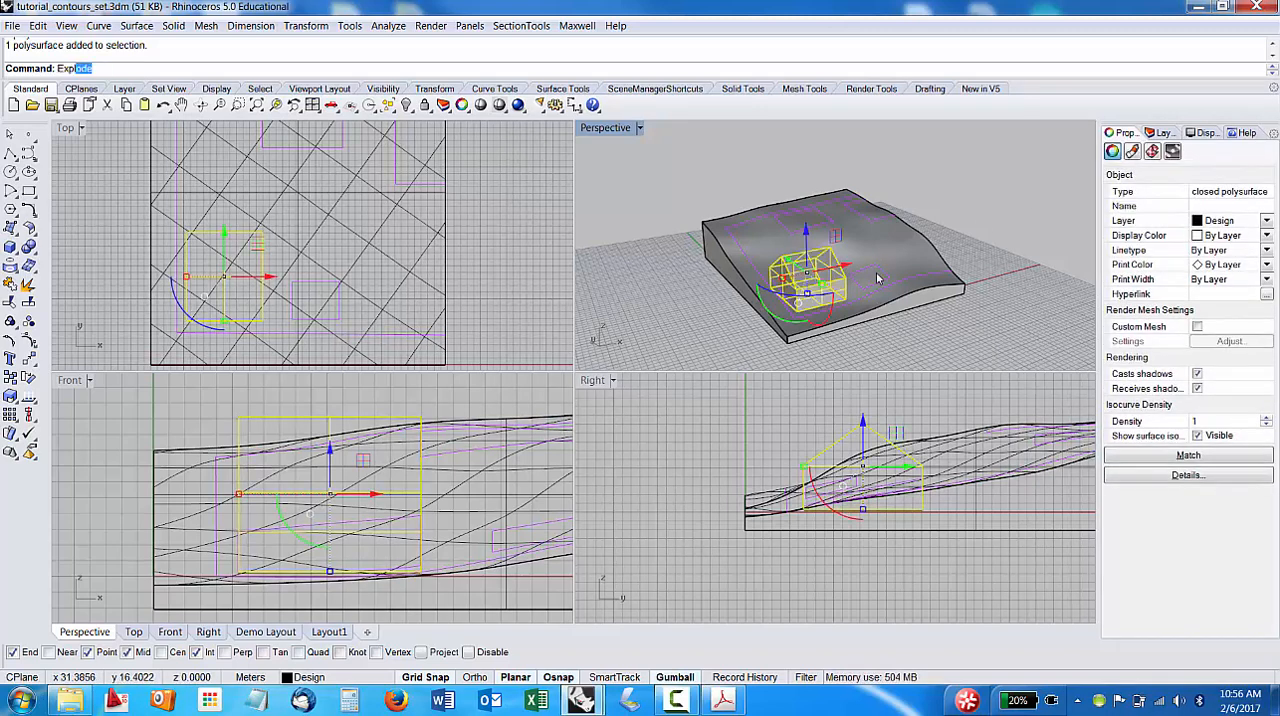
key("Return")
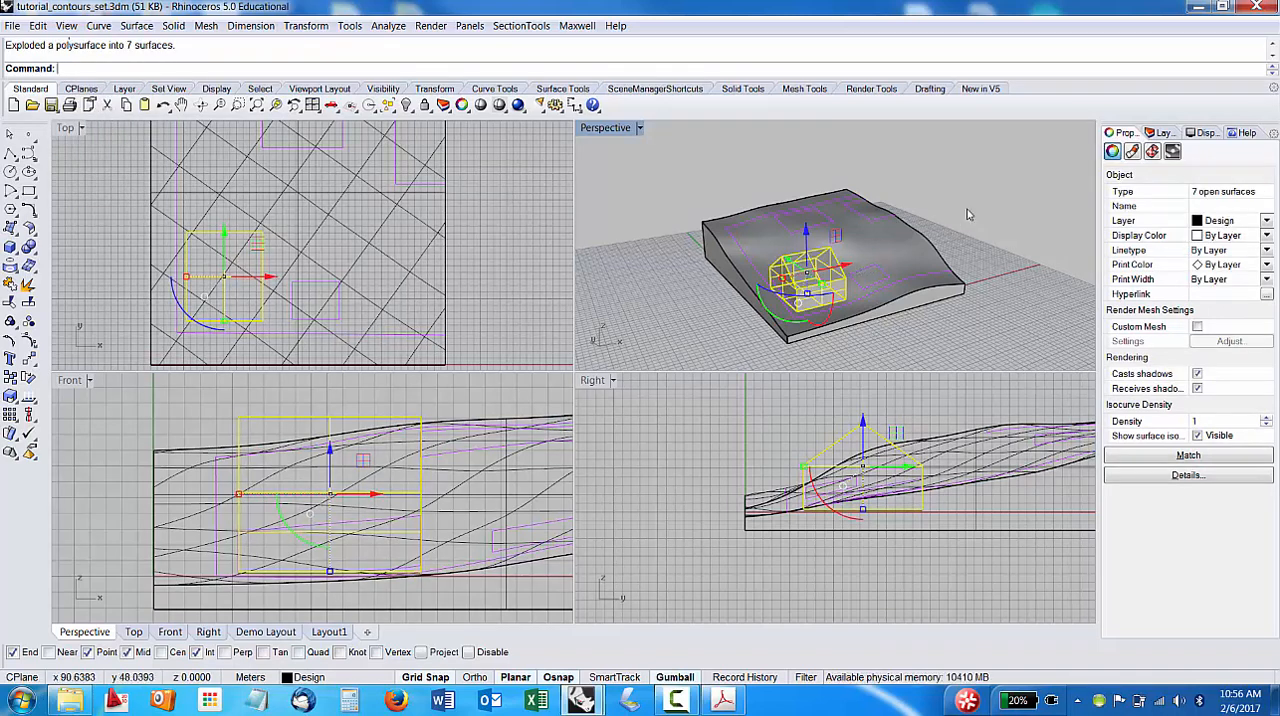
key("Escape")
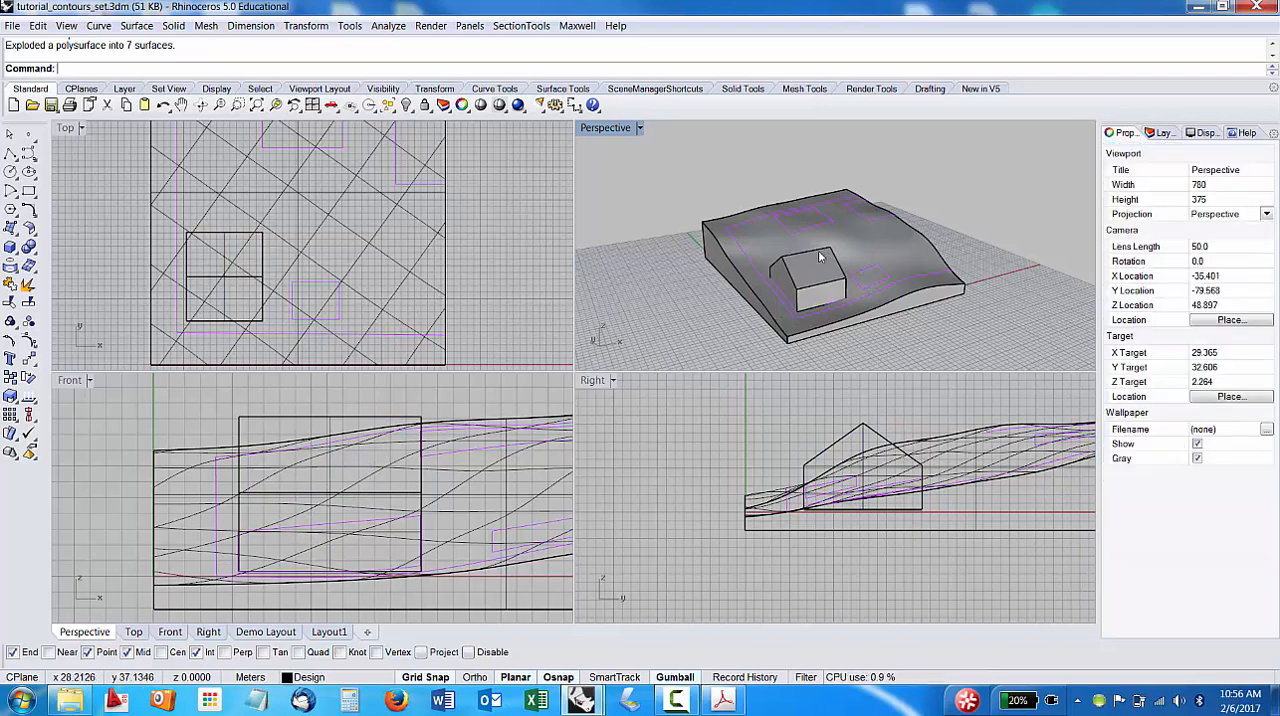
left_click(816, 257)
left_click(986, 221)
mouse_move(835, 320)
right_mouse_down()
mouse_move(886, 300)
mouse_move(942, 307)
mouse_move(943, 325)
mouse_move(905, 303)
mouse_move(850, 300)
right_mouse_up()
left_click(914, 280)
left_click(803, 272)
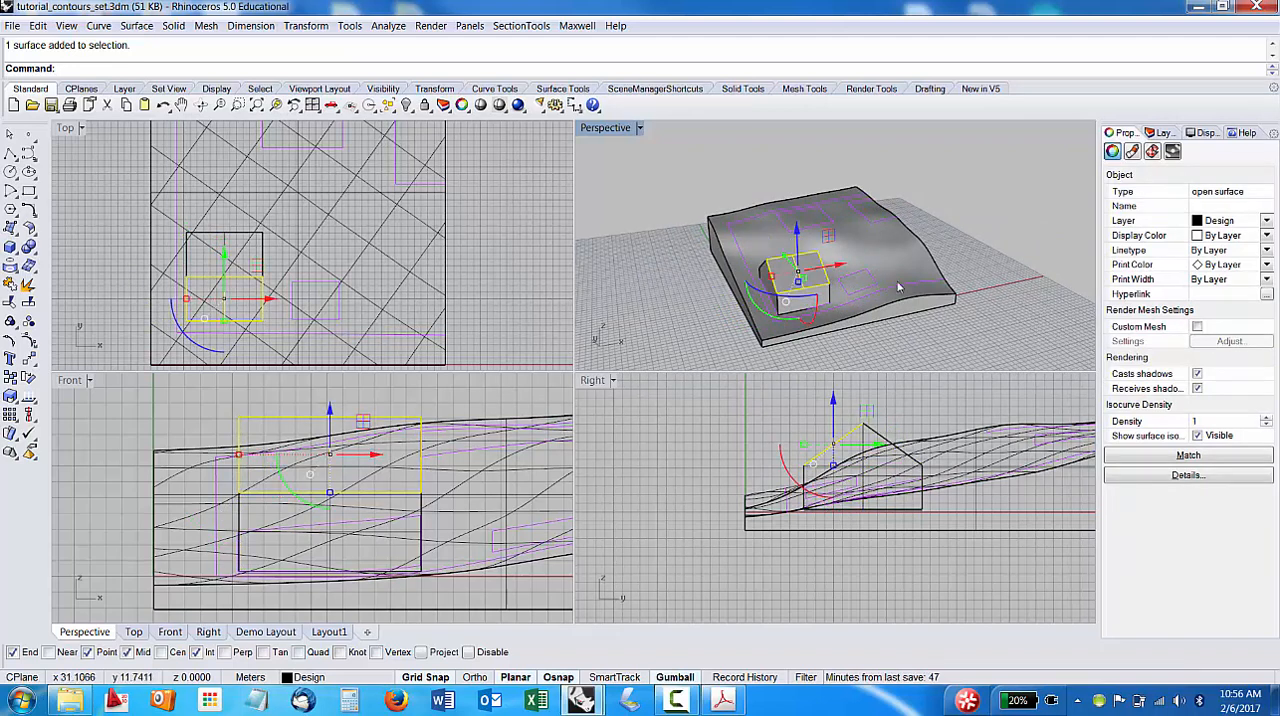
left_click(1040, 220)
Create a new layer named Roof.
left_click(1161, 133)
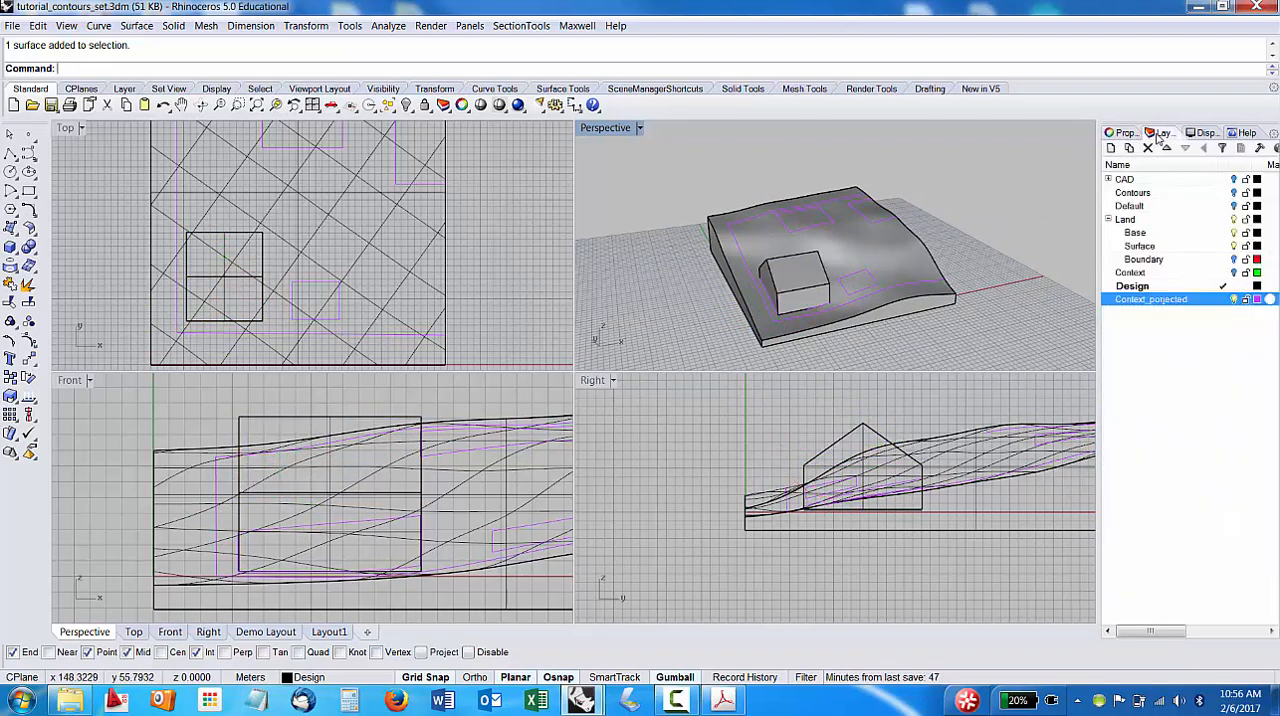
left_click(1112, 148)
type("Ro")
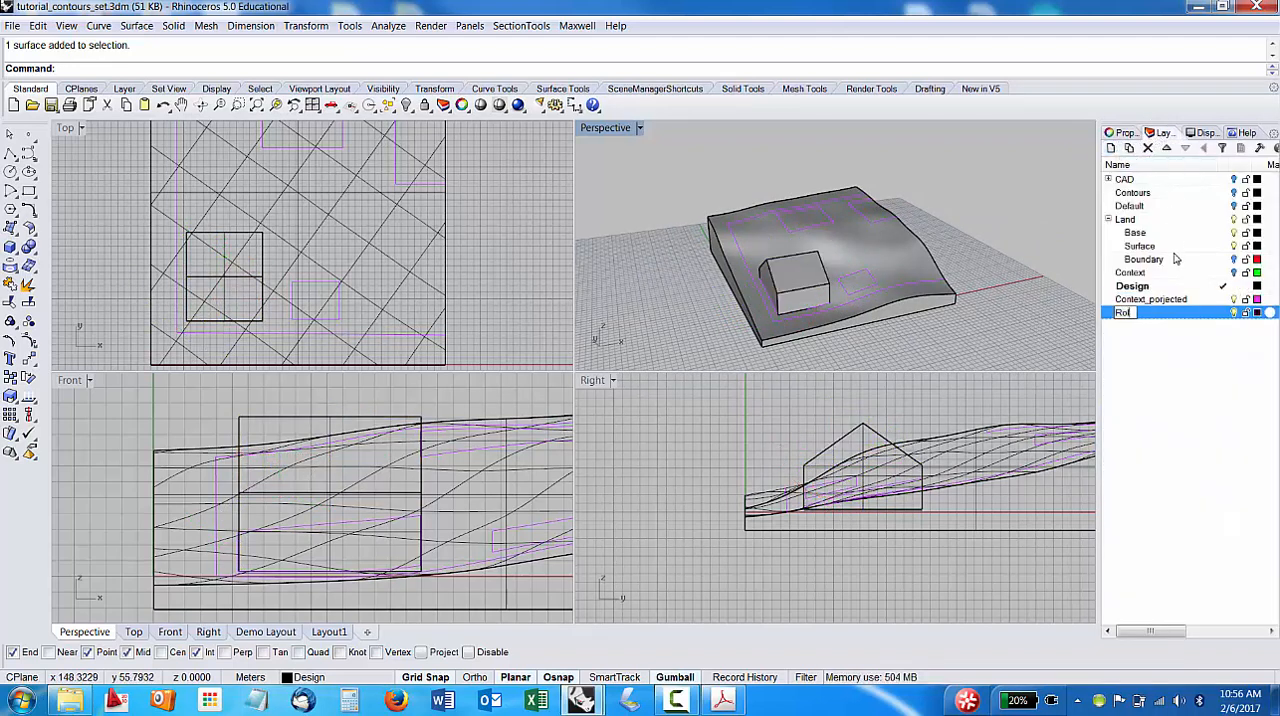
type("p")
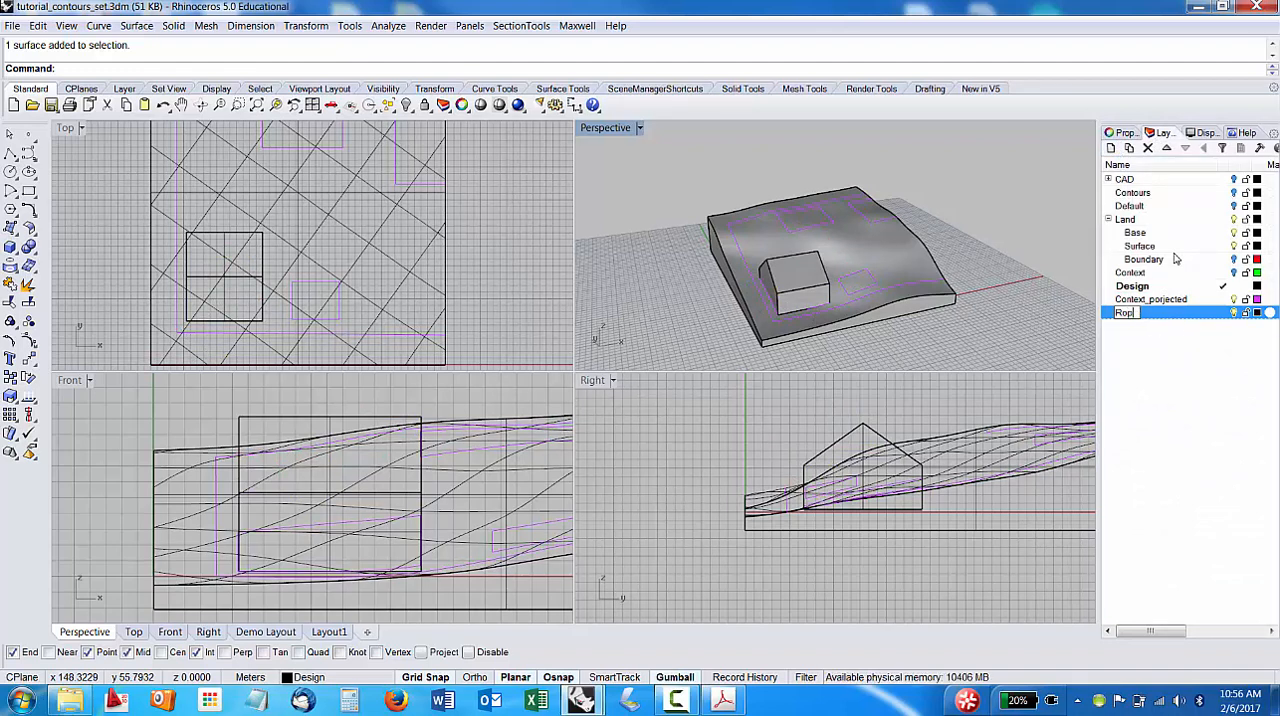
key("BackSpace")
type("of")
key("Return")
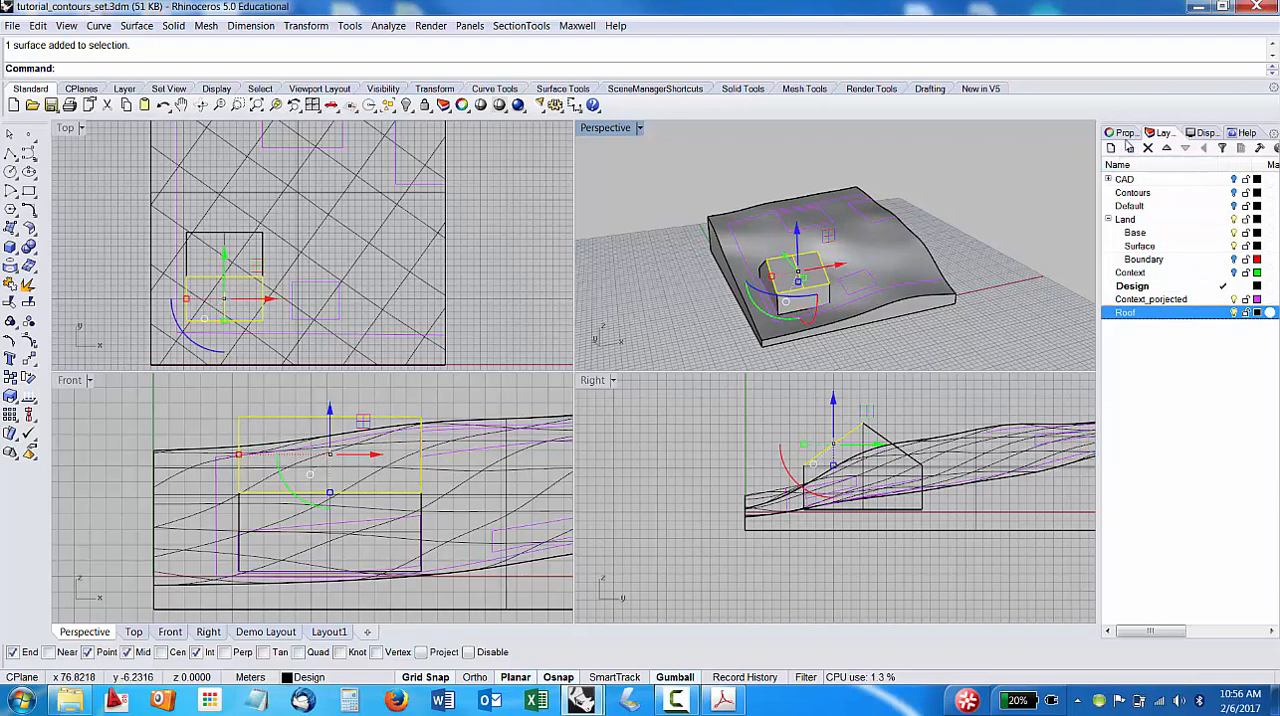
Assign both sloping roof surfaces of the building to the Roof layer.
right_click_drag(1000, 262, 910, 268)
left_click(905, 268, "shift")
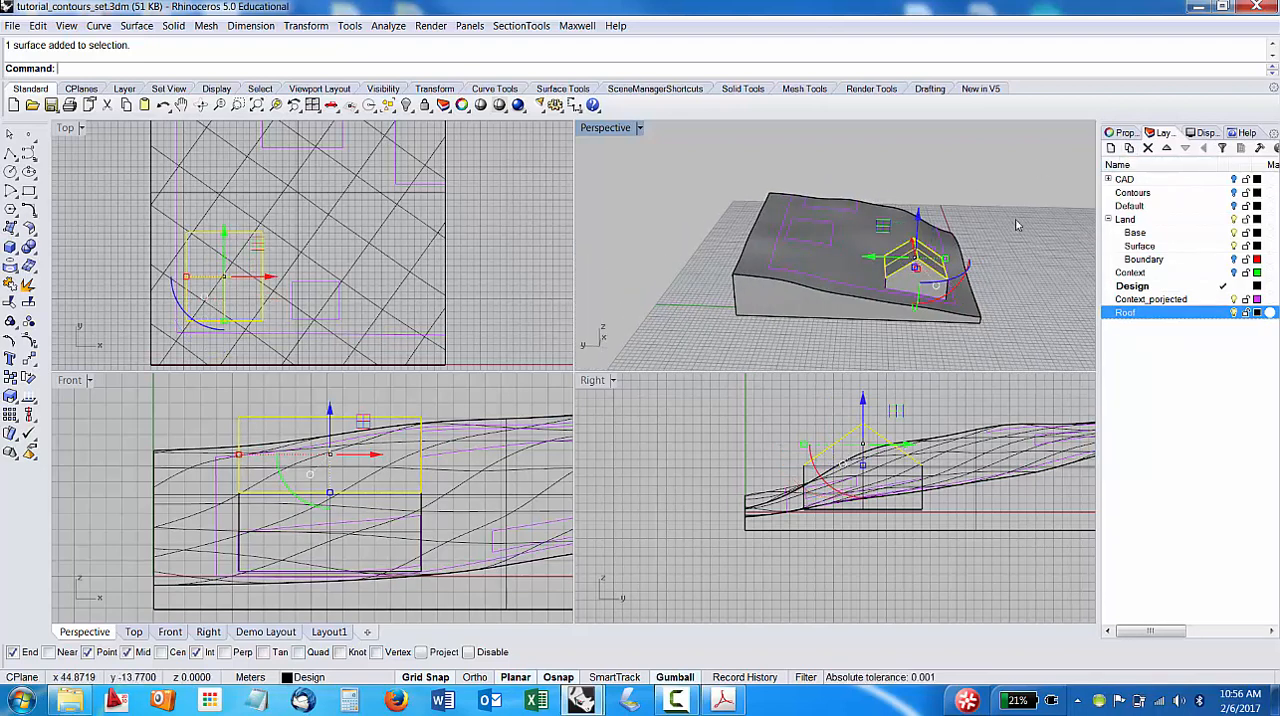
left_click(1120, 132)
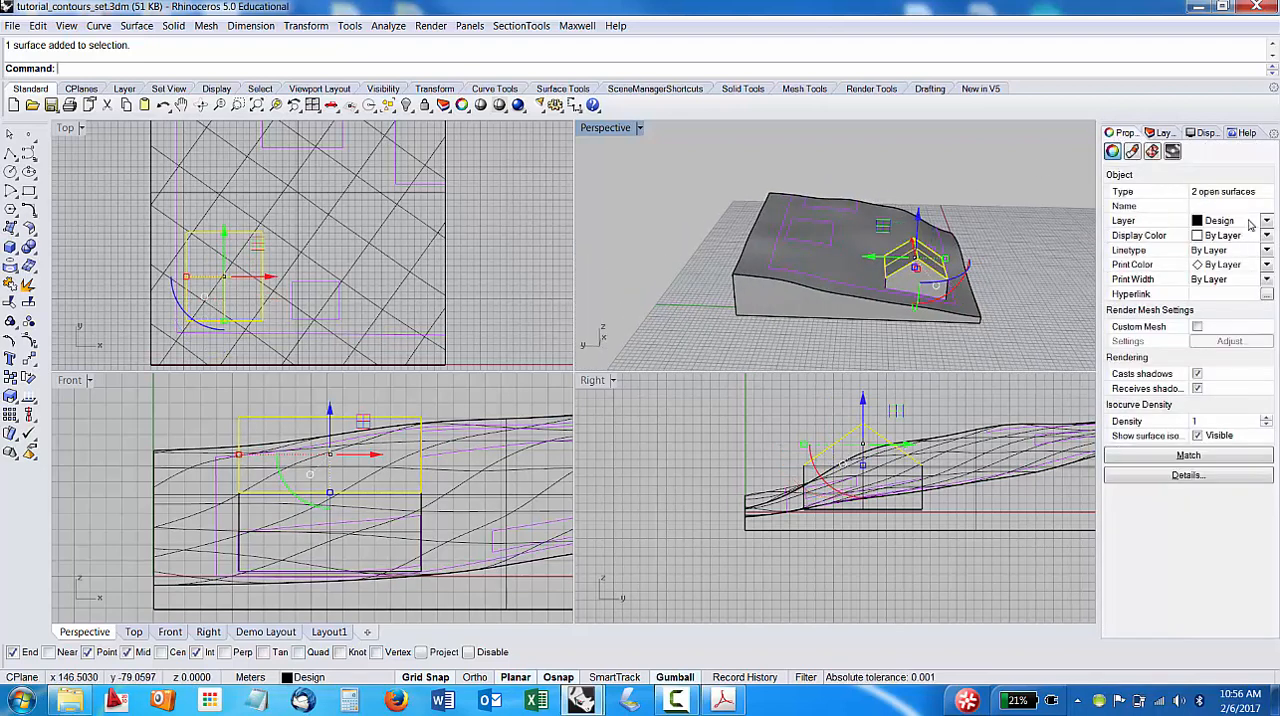
left_click(1250, 222)
left_click(1240, 371)
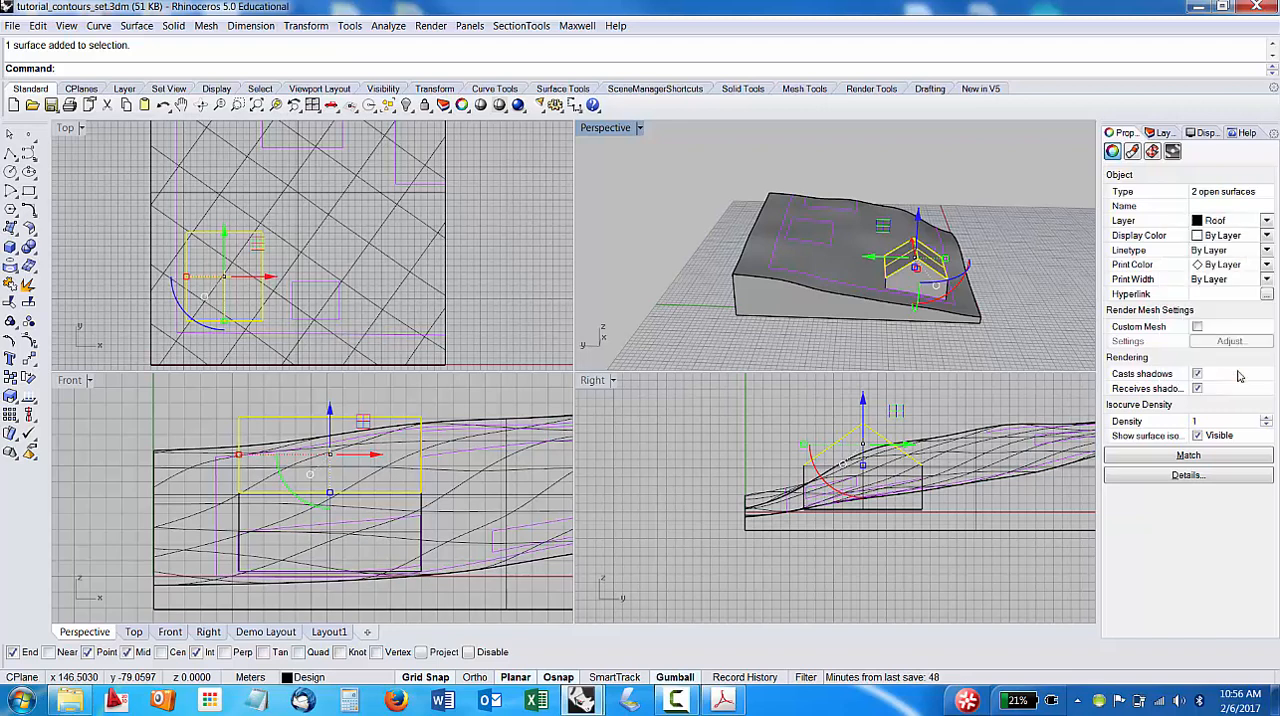
Set the Roof layer's colour to Blue and deselect the roof surfaces.
left_click(1163, 133)
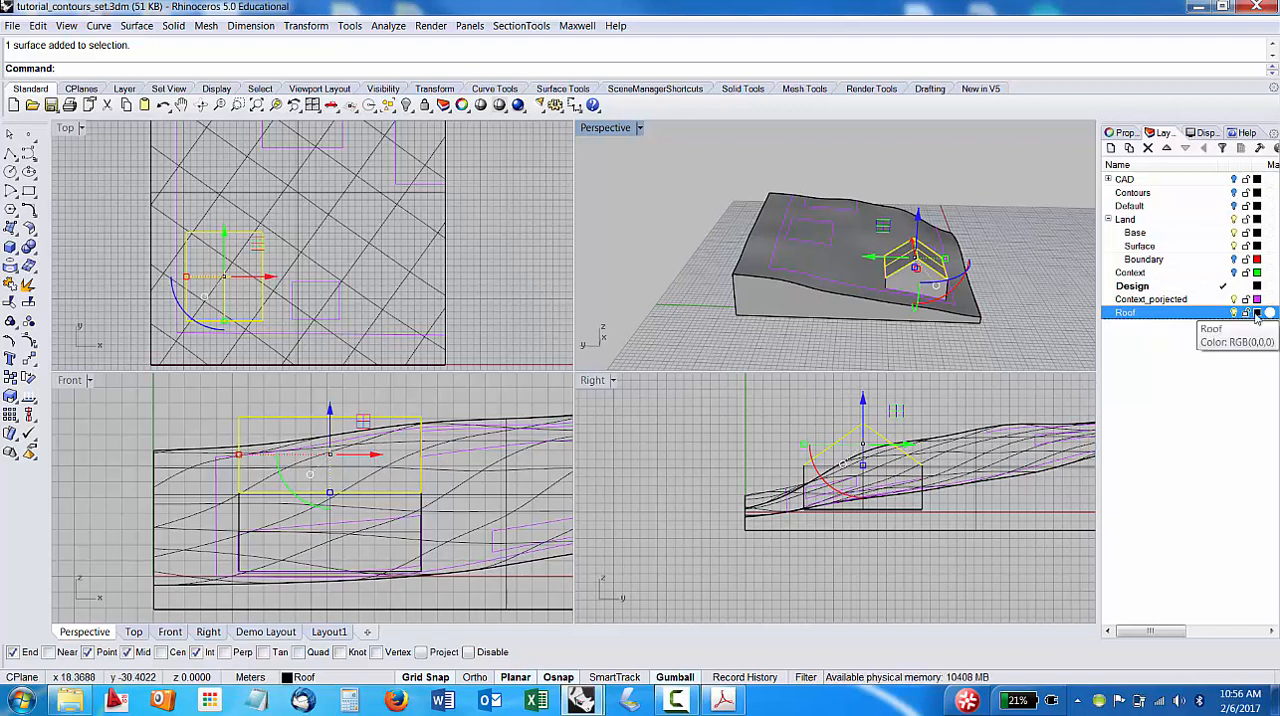
left_click(1257, 313)
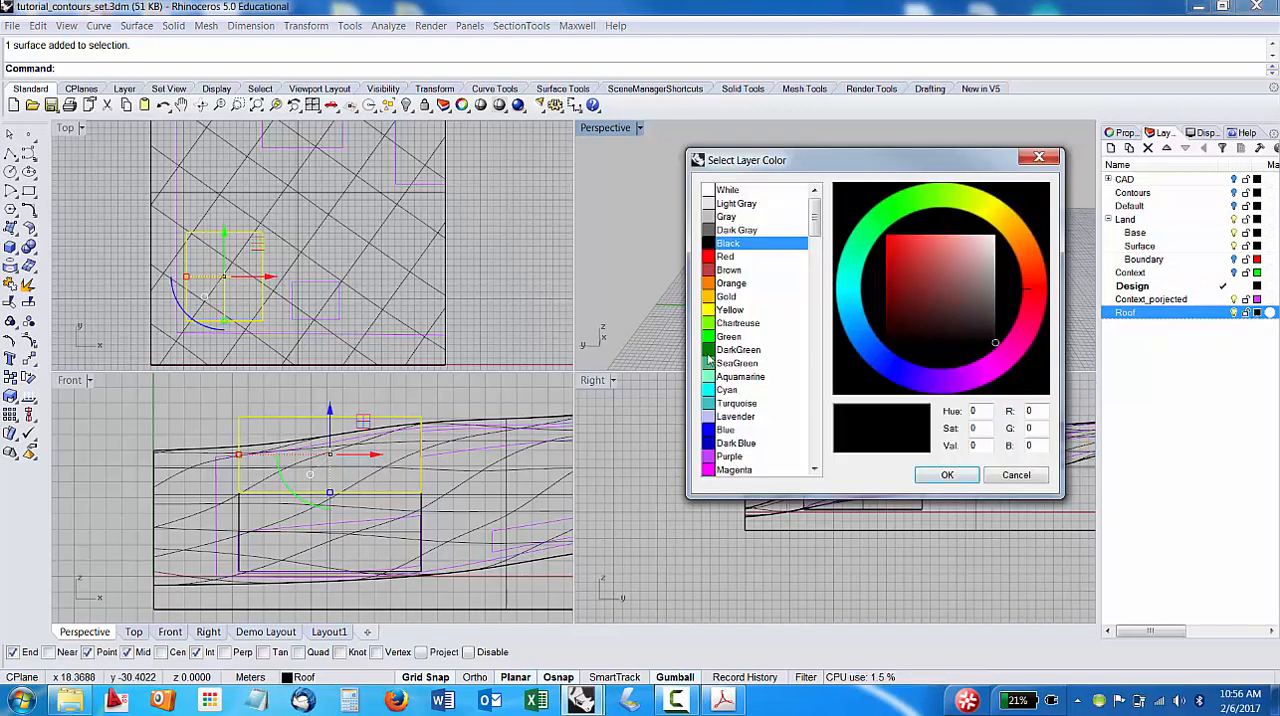
mouse_move(815, 225)
left_mouse_down()
mouse_move(812, 281)
mouse_move(814, 205)
left_mouse_up()
left_click(713, 430)
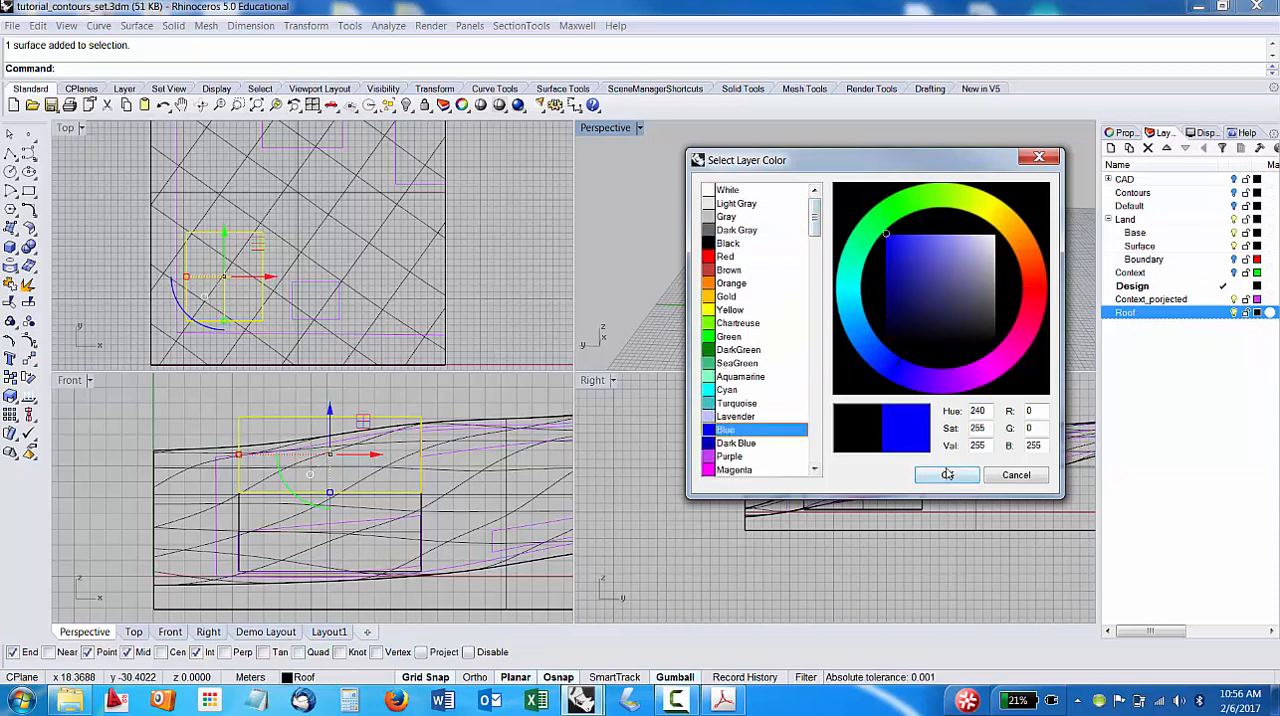
left_click(947, 475)
right_click_drag(1003, 330, 952, 318)
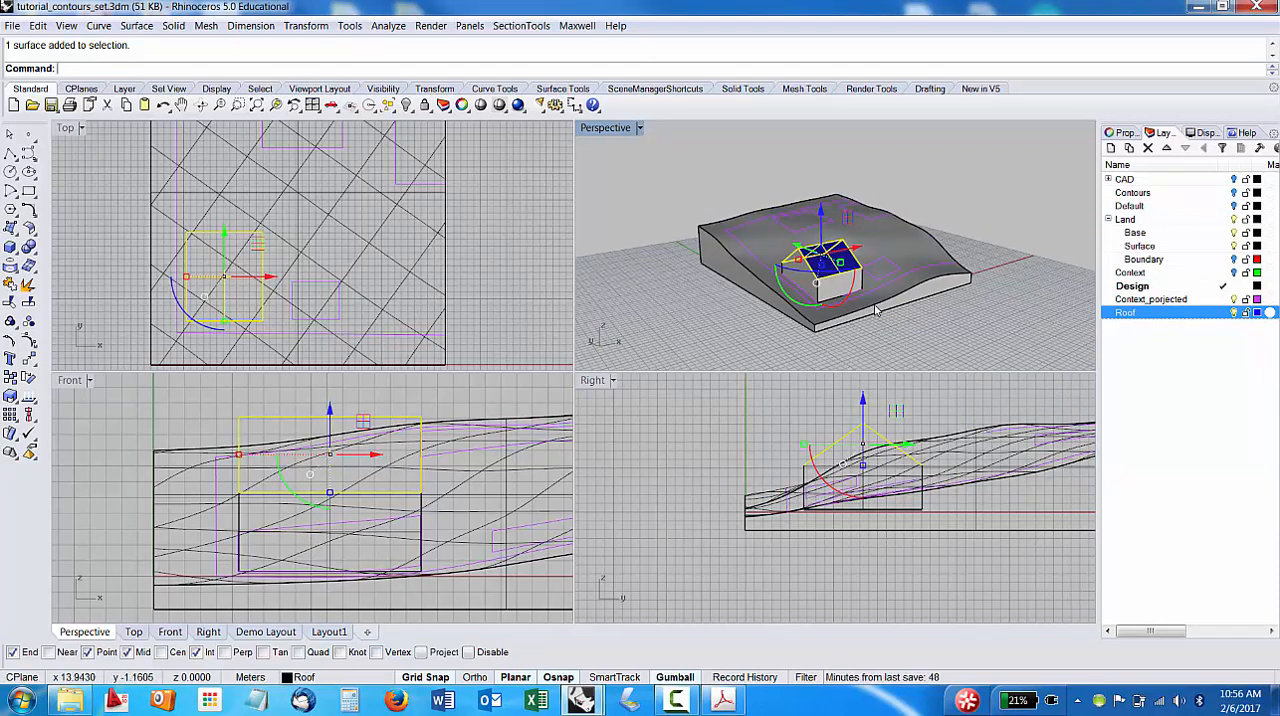
left_click(938, 302)
right_click_drag(1066, 245, 908, 228)
left_click(1031, 212)
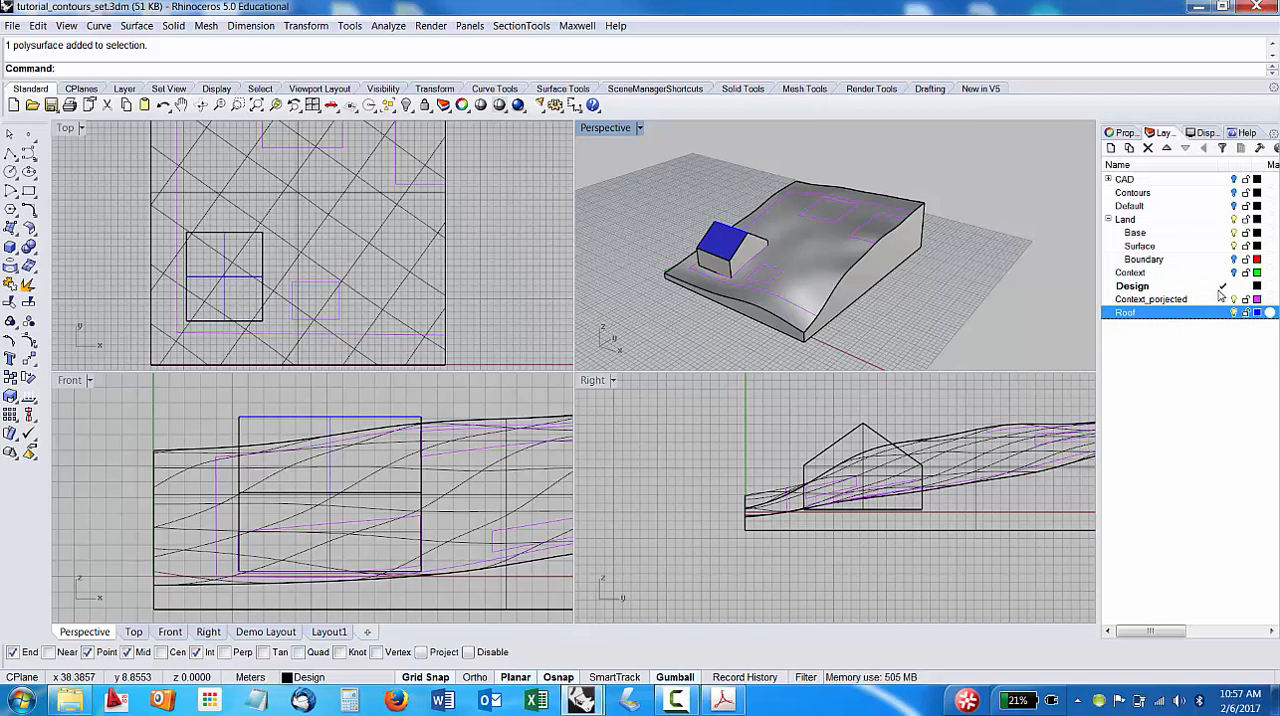
right_click_drag(880, 290, 1053, 269)
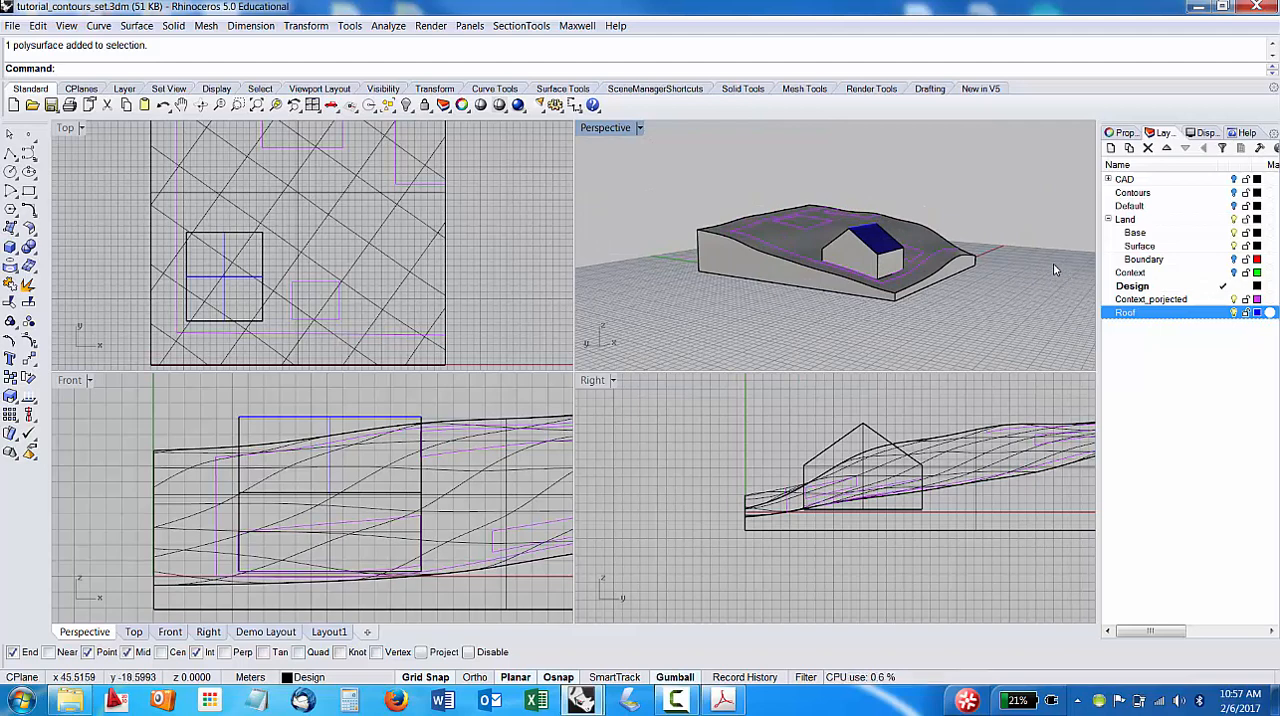